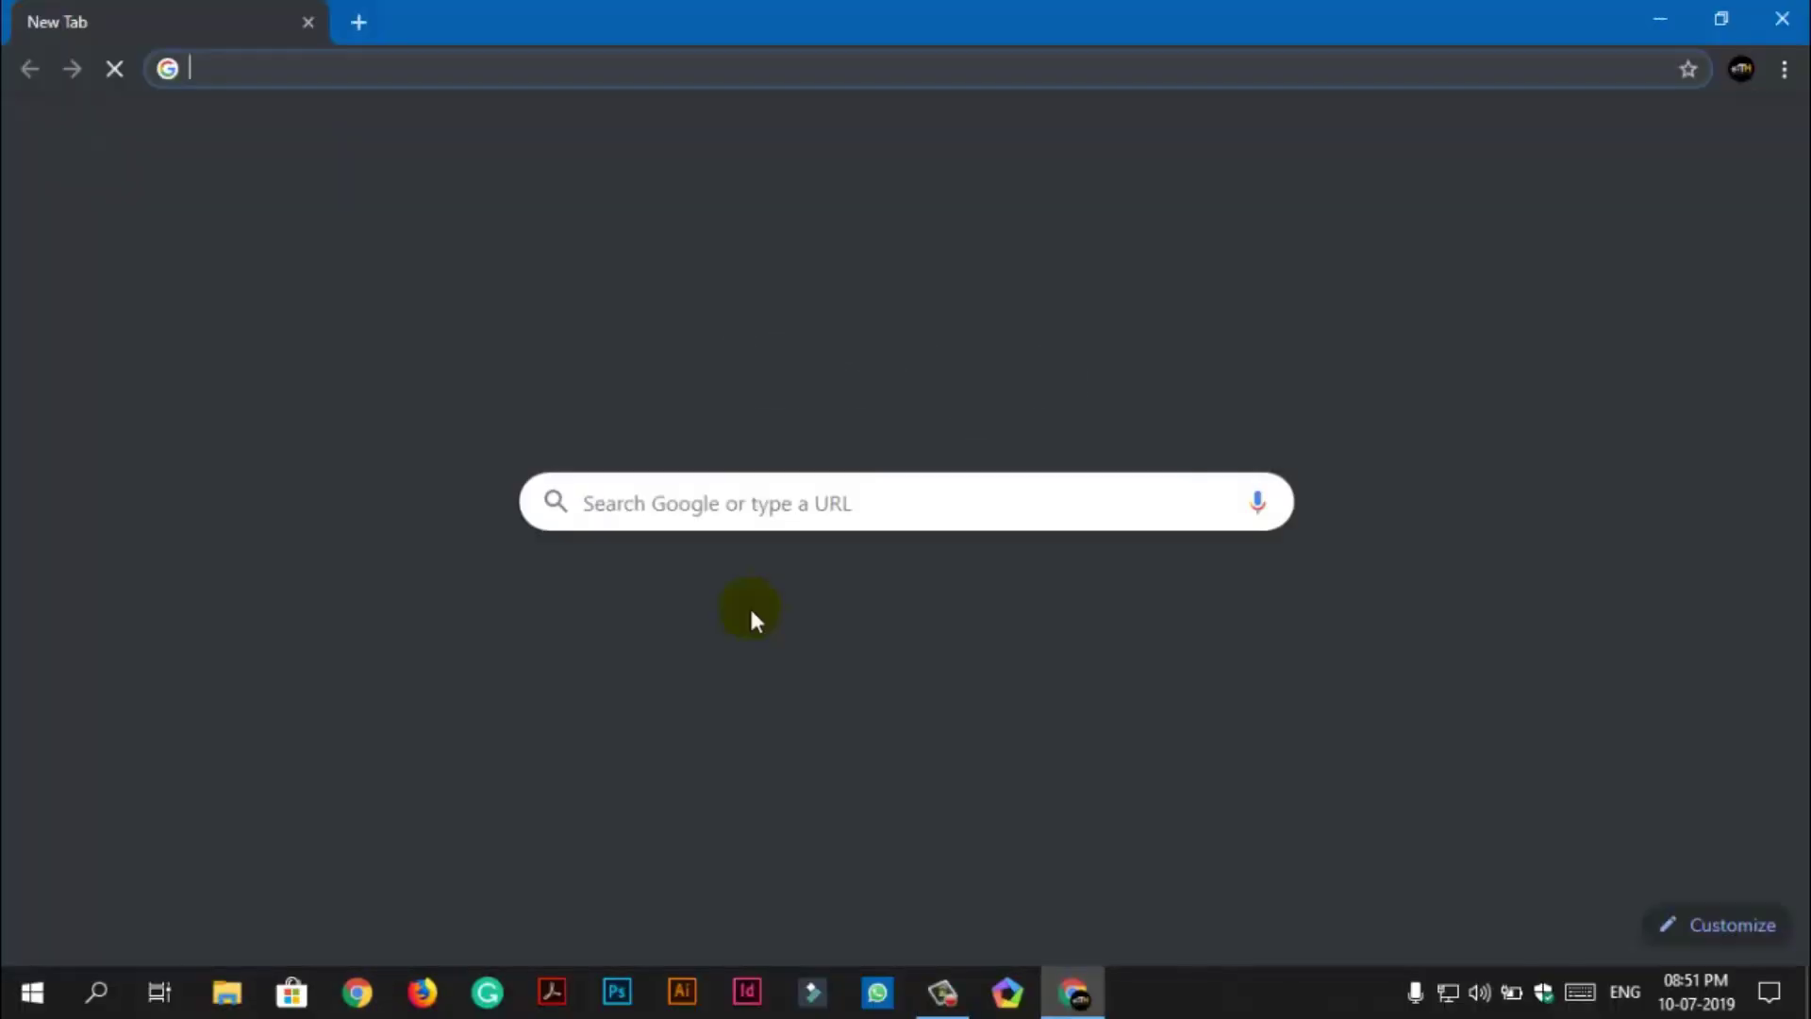
Go to appyet.com and open the account Sign Up page.
{"action": "type", "text": "appyet.com"}
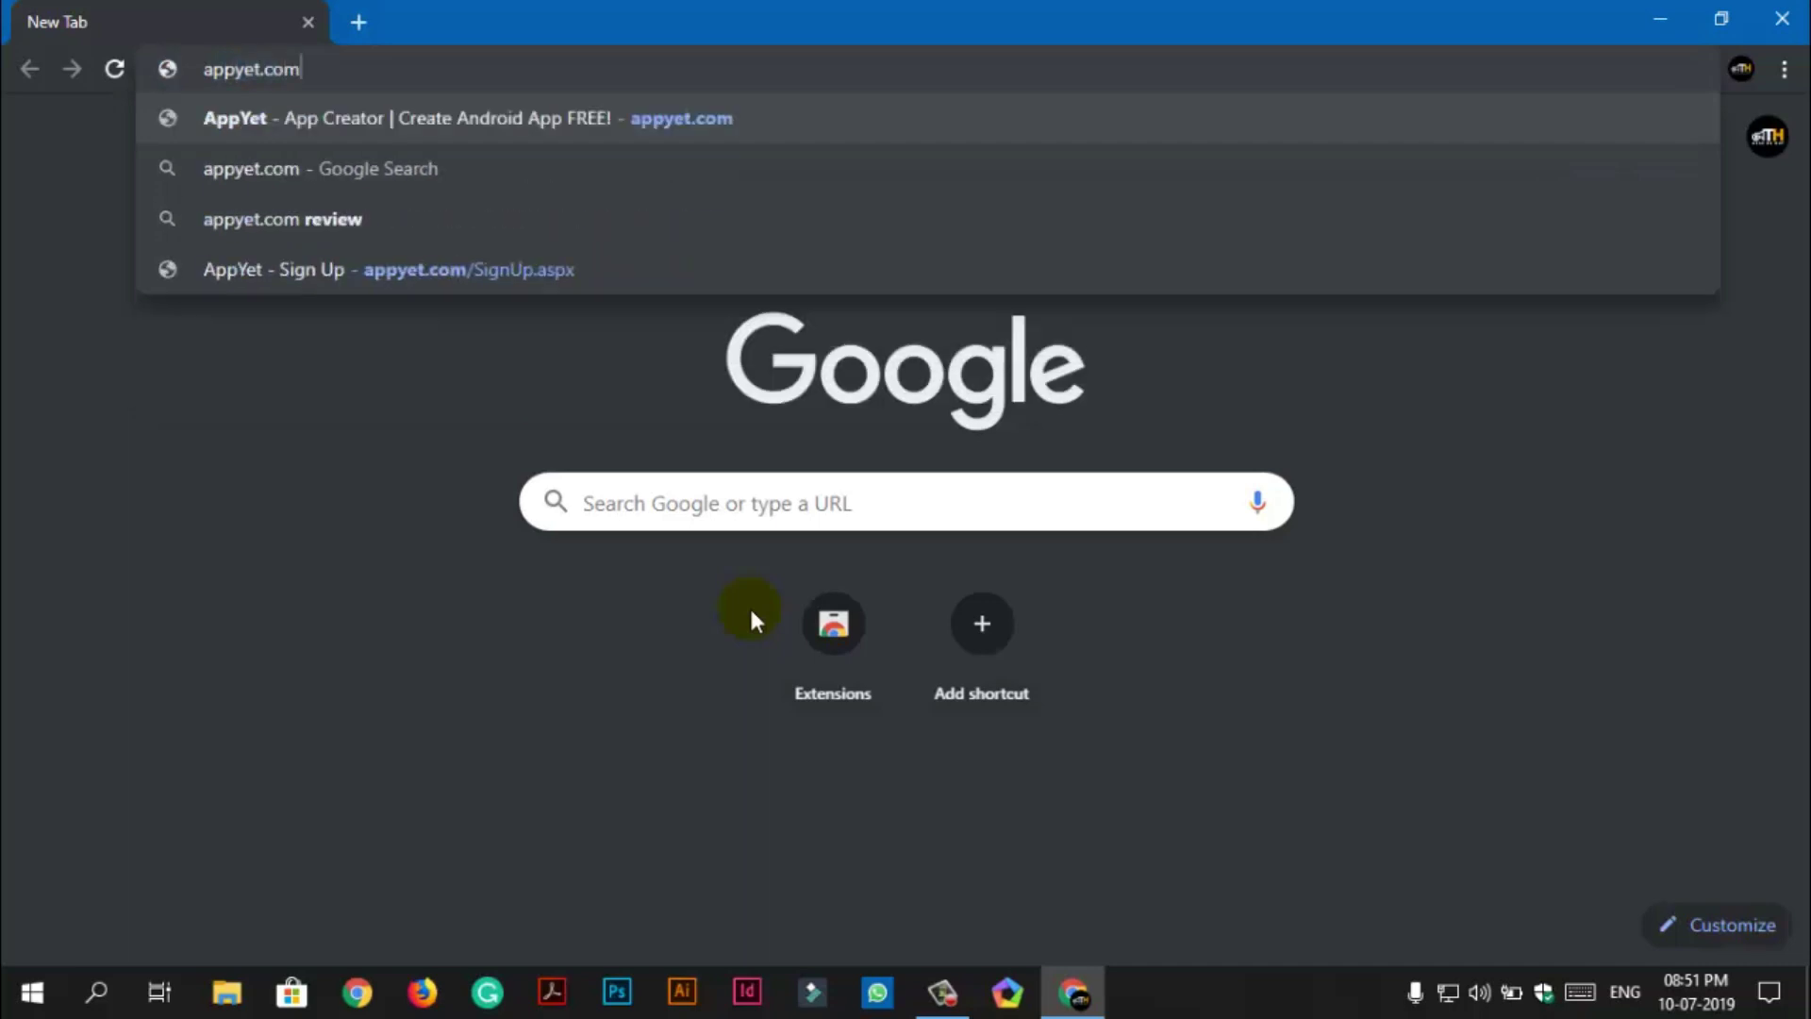
{"action": "key", "text": "Return"}
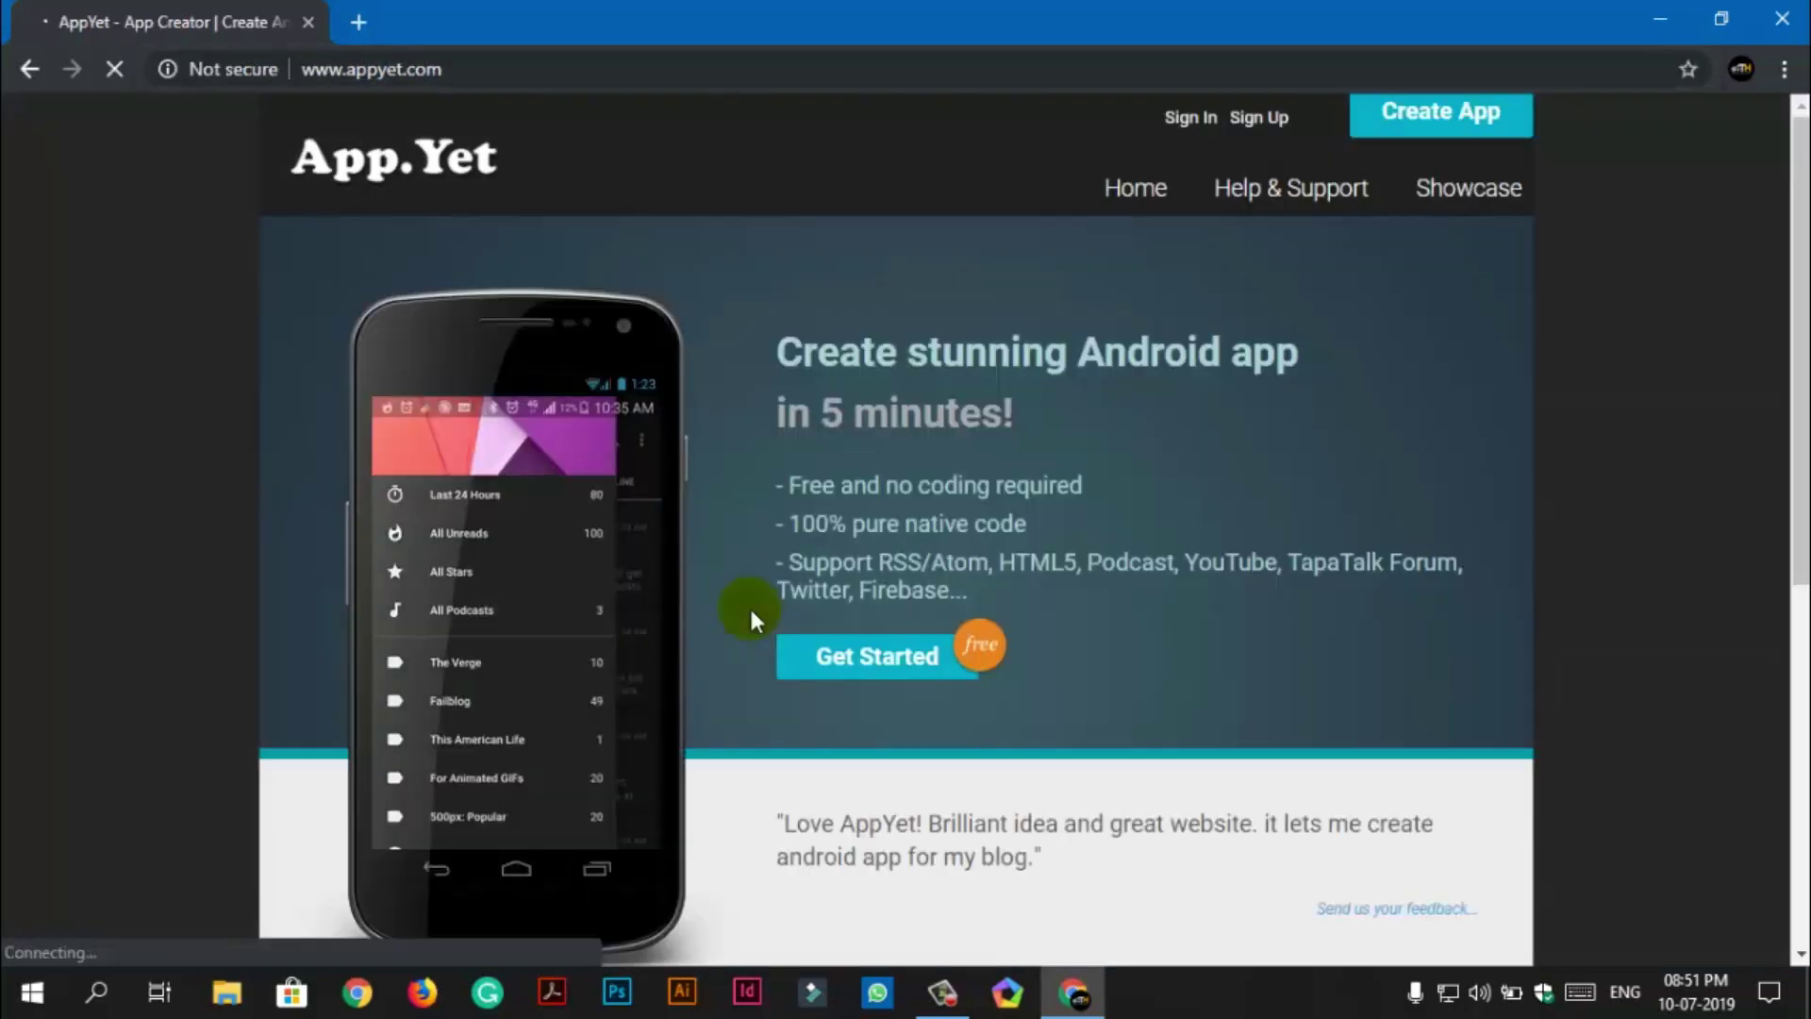
{"action": "left_click", "coordinate": [1260, 118]}
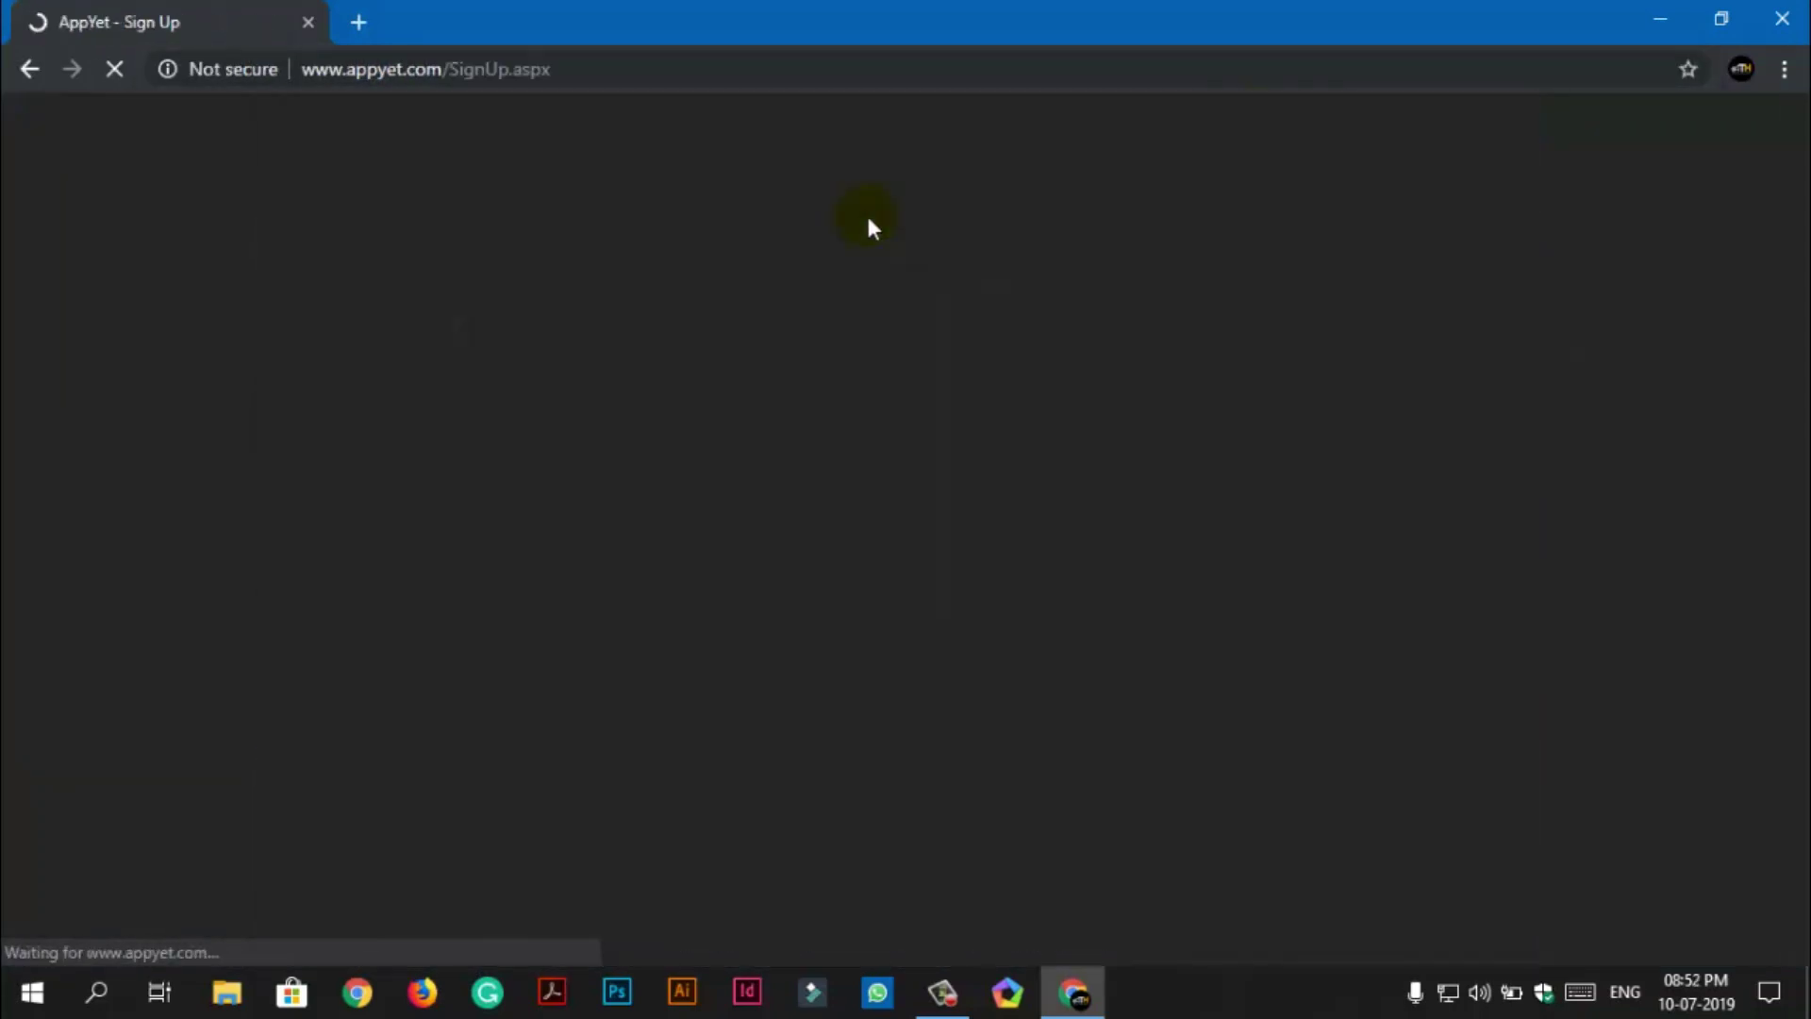
Enter the account e-mail address and password, then move on to repeating the password.
{"action": "left_click", "coordinate": [622, 367]}
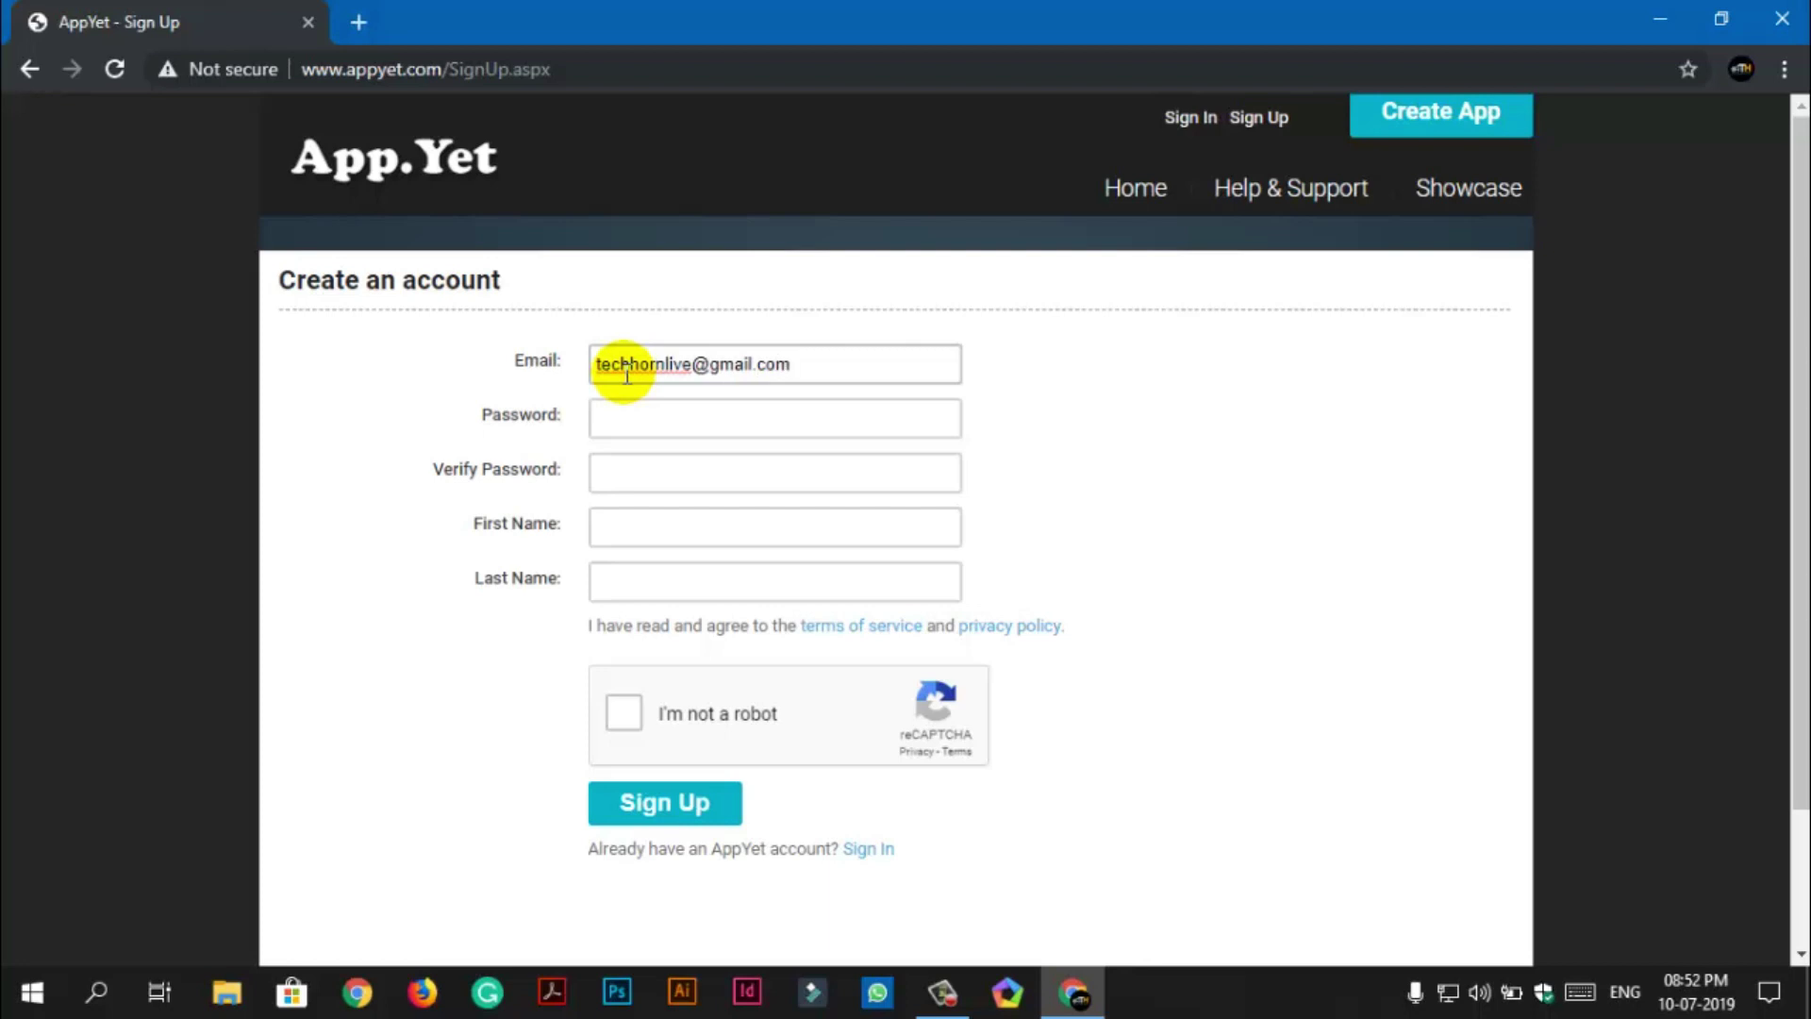
{"action": "key", "text": "Tab"}
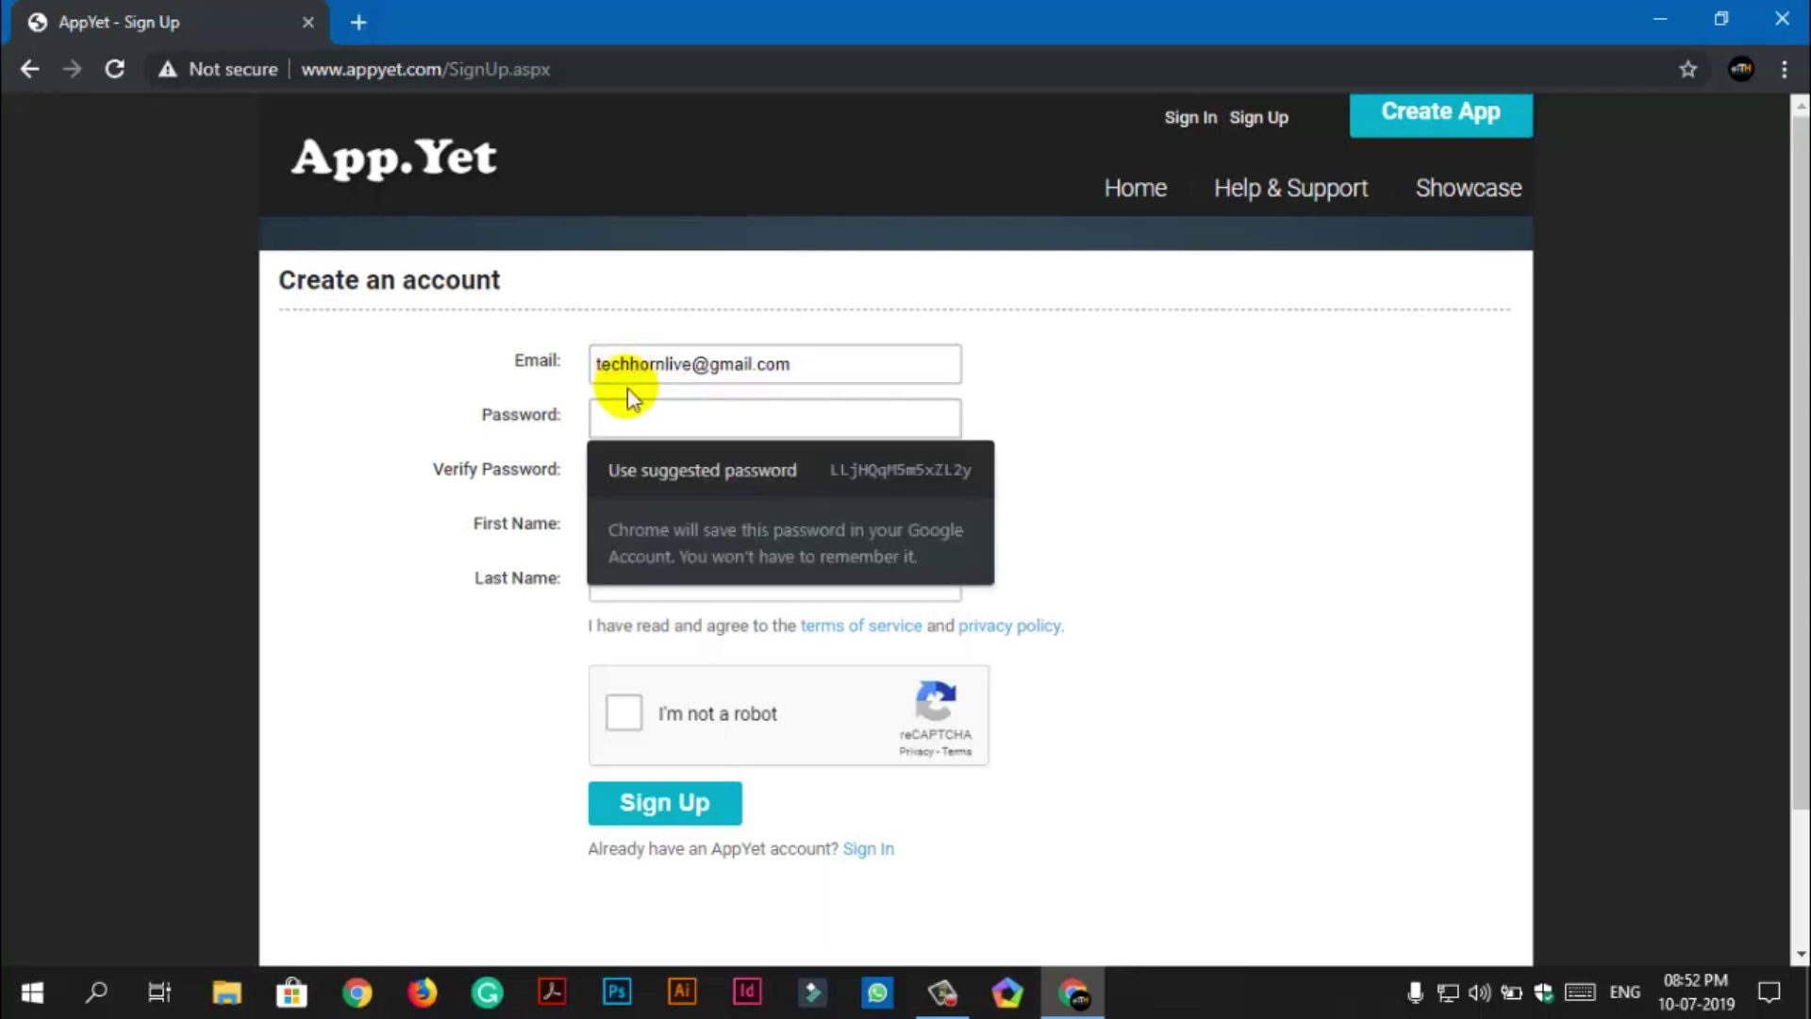
{"action": "left_click", "coordinate": [760, 404]}
{"action": "left_click", "coordinate": [806, 415]}
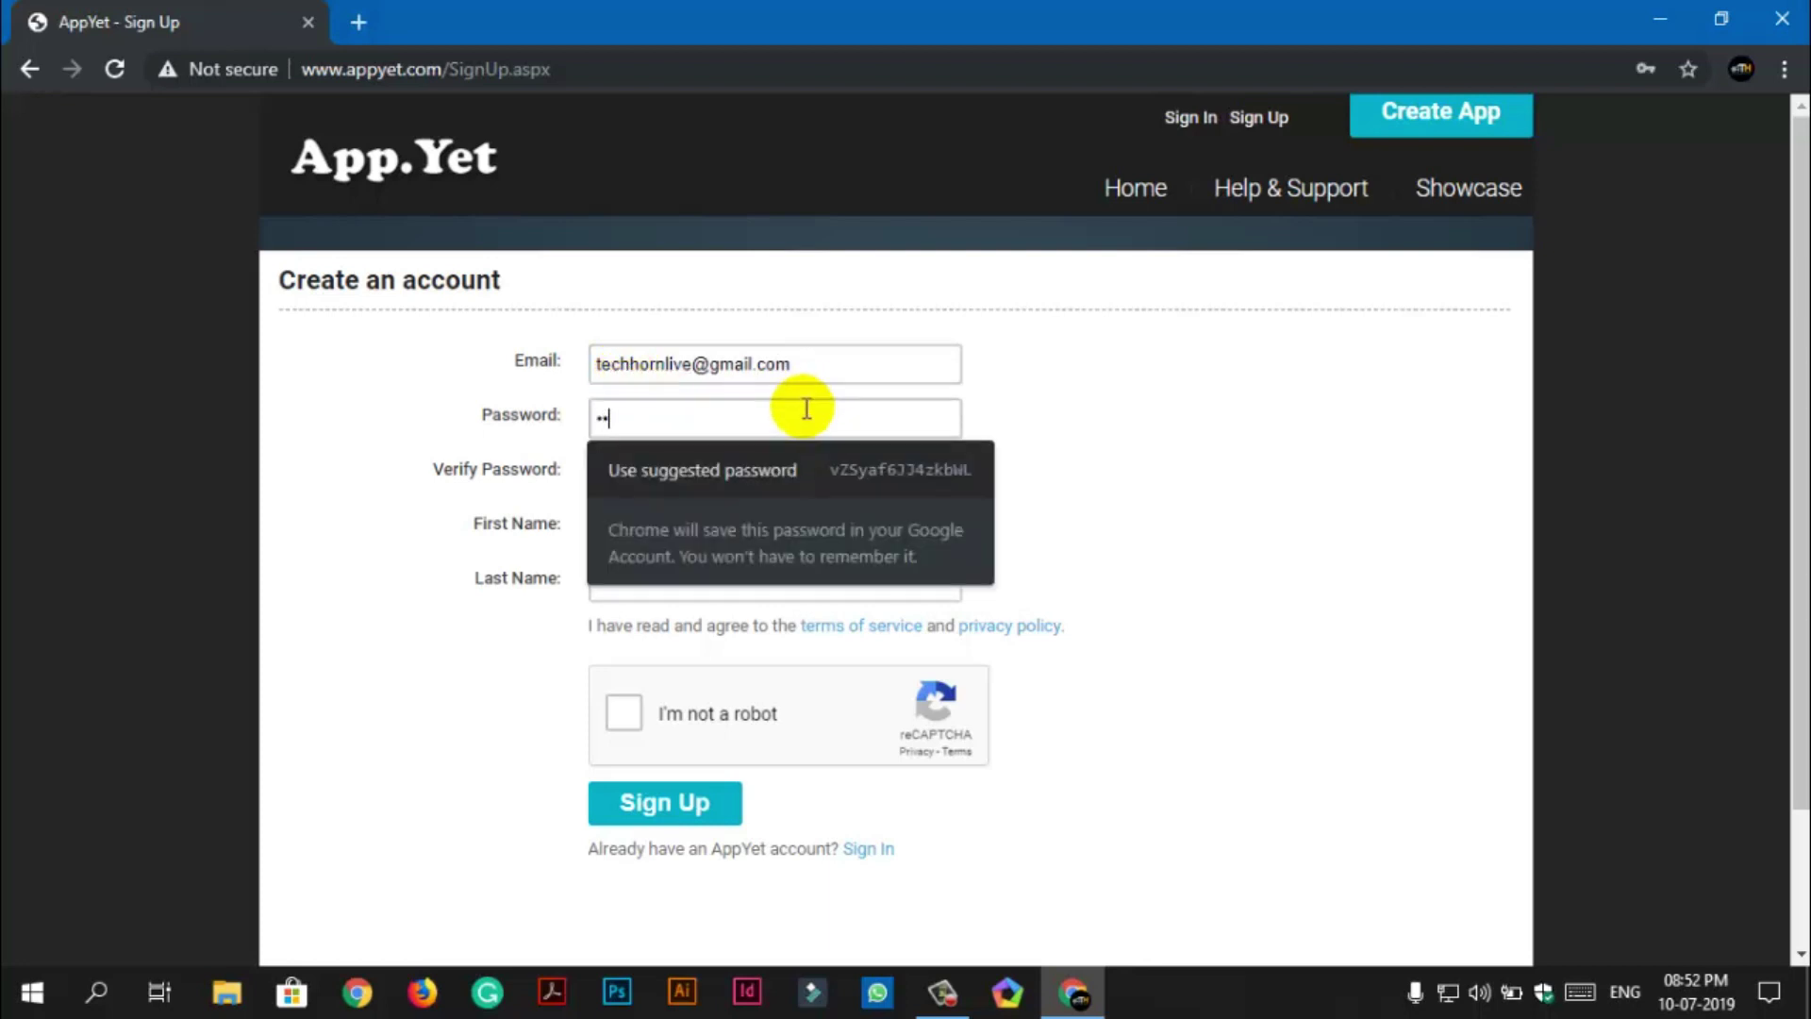
{"action": "type", "text": "•"}
{"action": "left_click", "coordinate": [757, 467]}
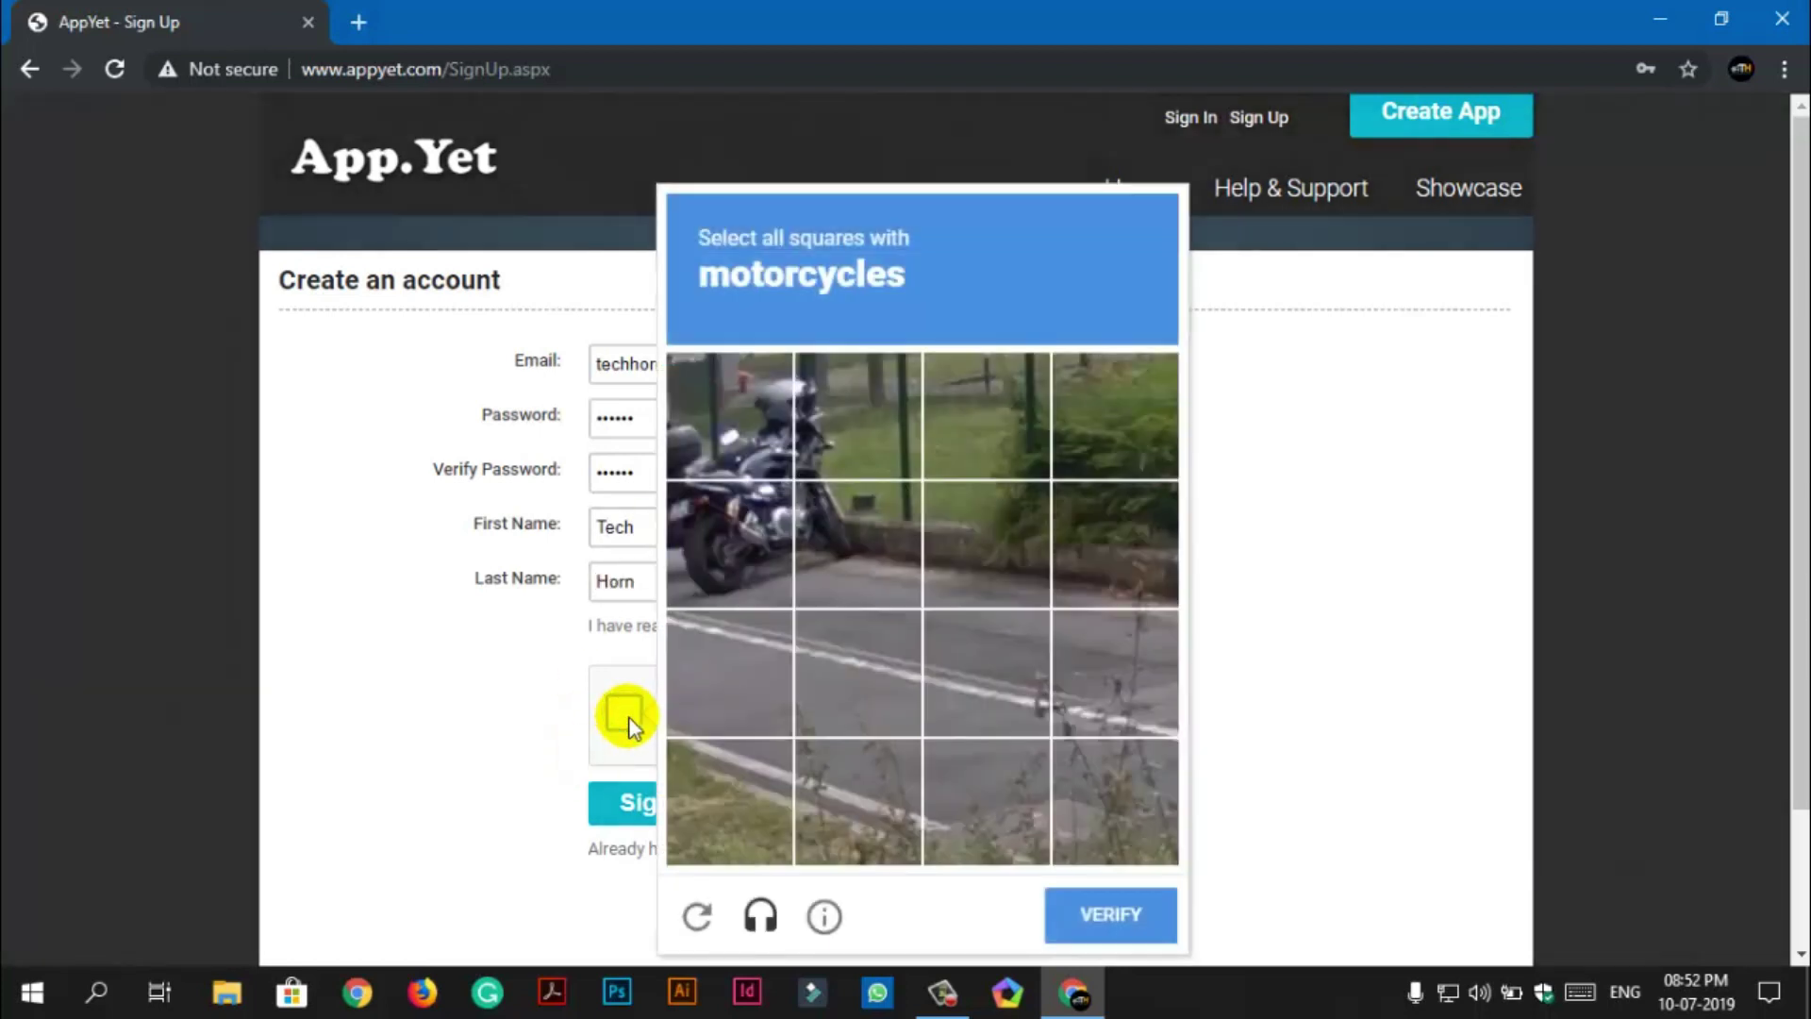
Solve the reCAPTCHA by marking the motorcycle tiles and submit the answer.
{"action": "left_click", "coordinate": [755, 408]}
{"action": "left_click", "coordinate": [745, 538]}
{"action": "left_click", "coordinate": [813, 534]}
{"action": "left_click", "coordinate": [851, 433]}
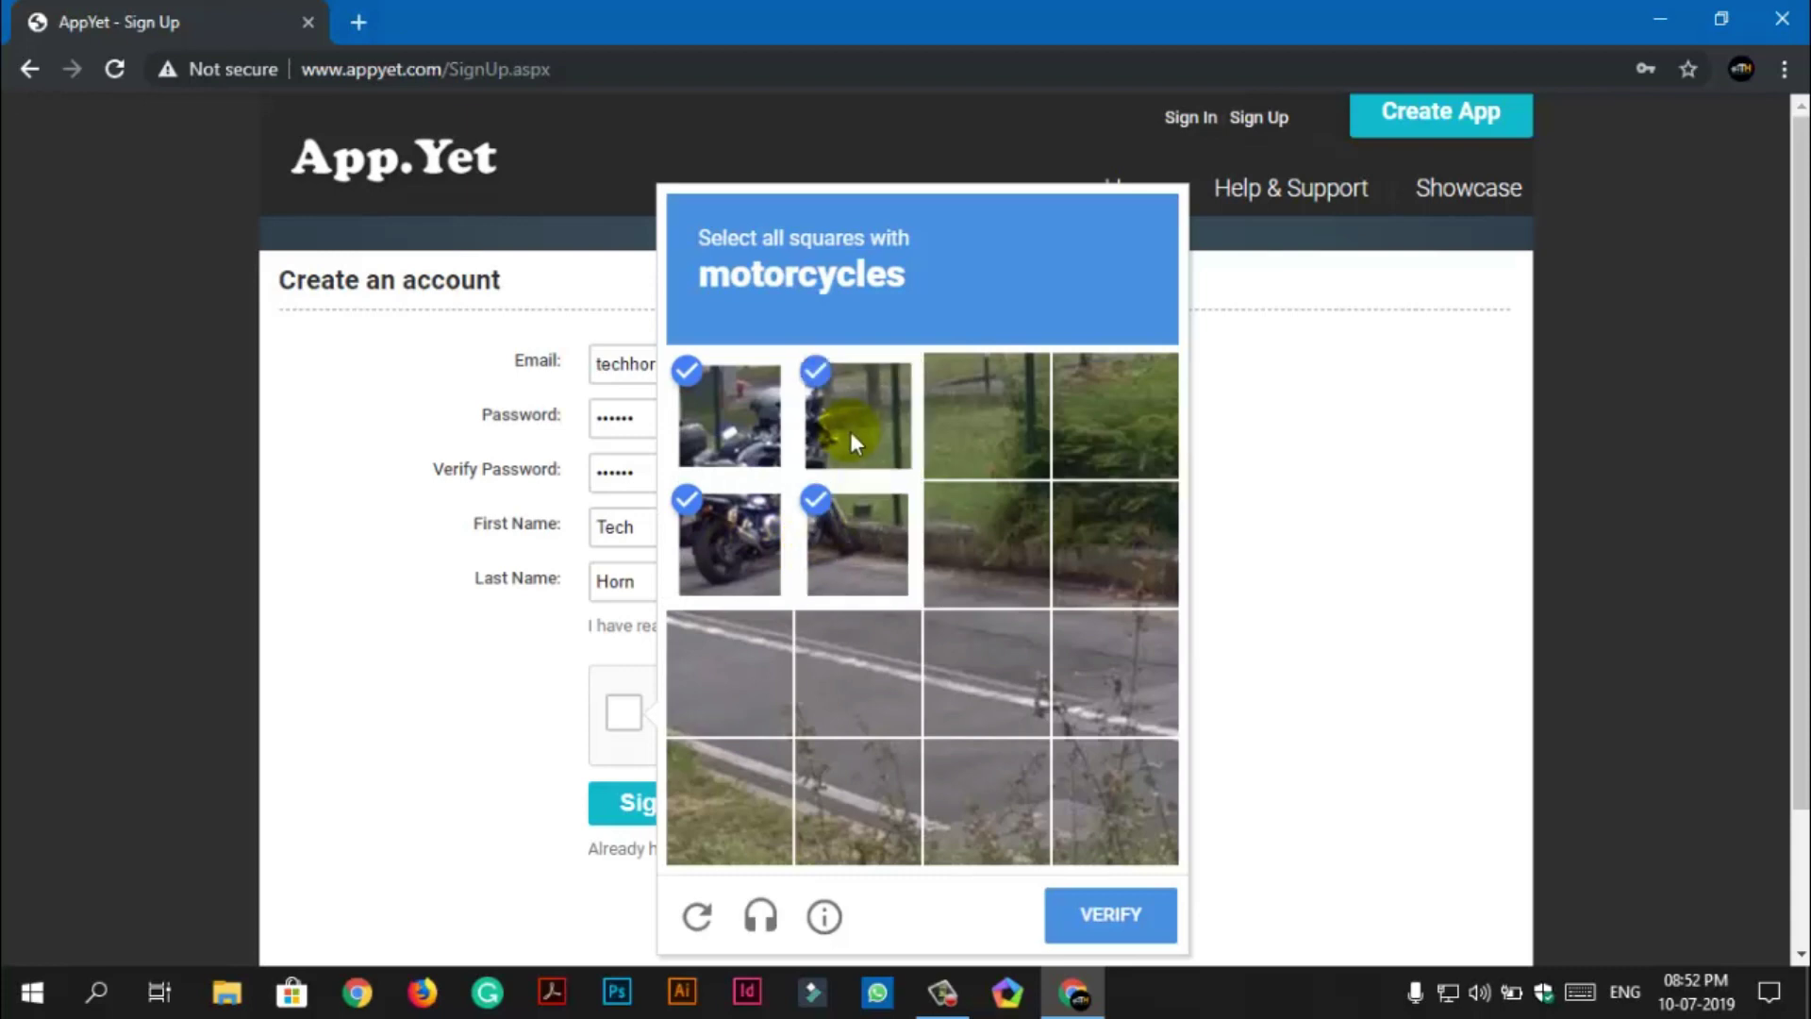
{"action": "left_click", "coordinate": [1138, 913]}
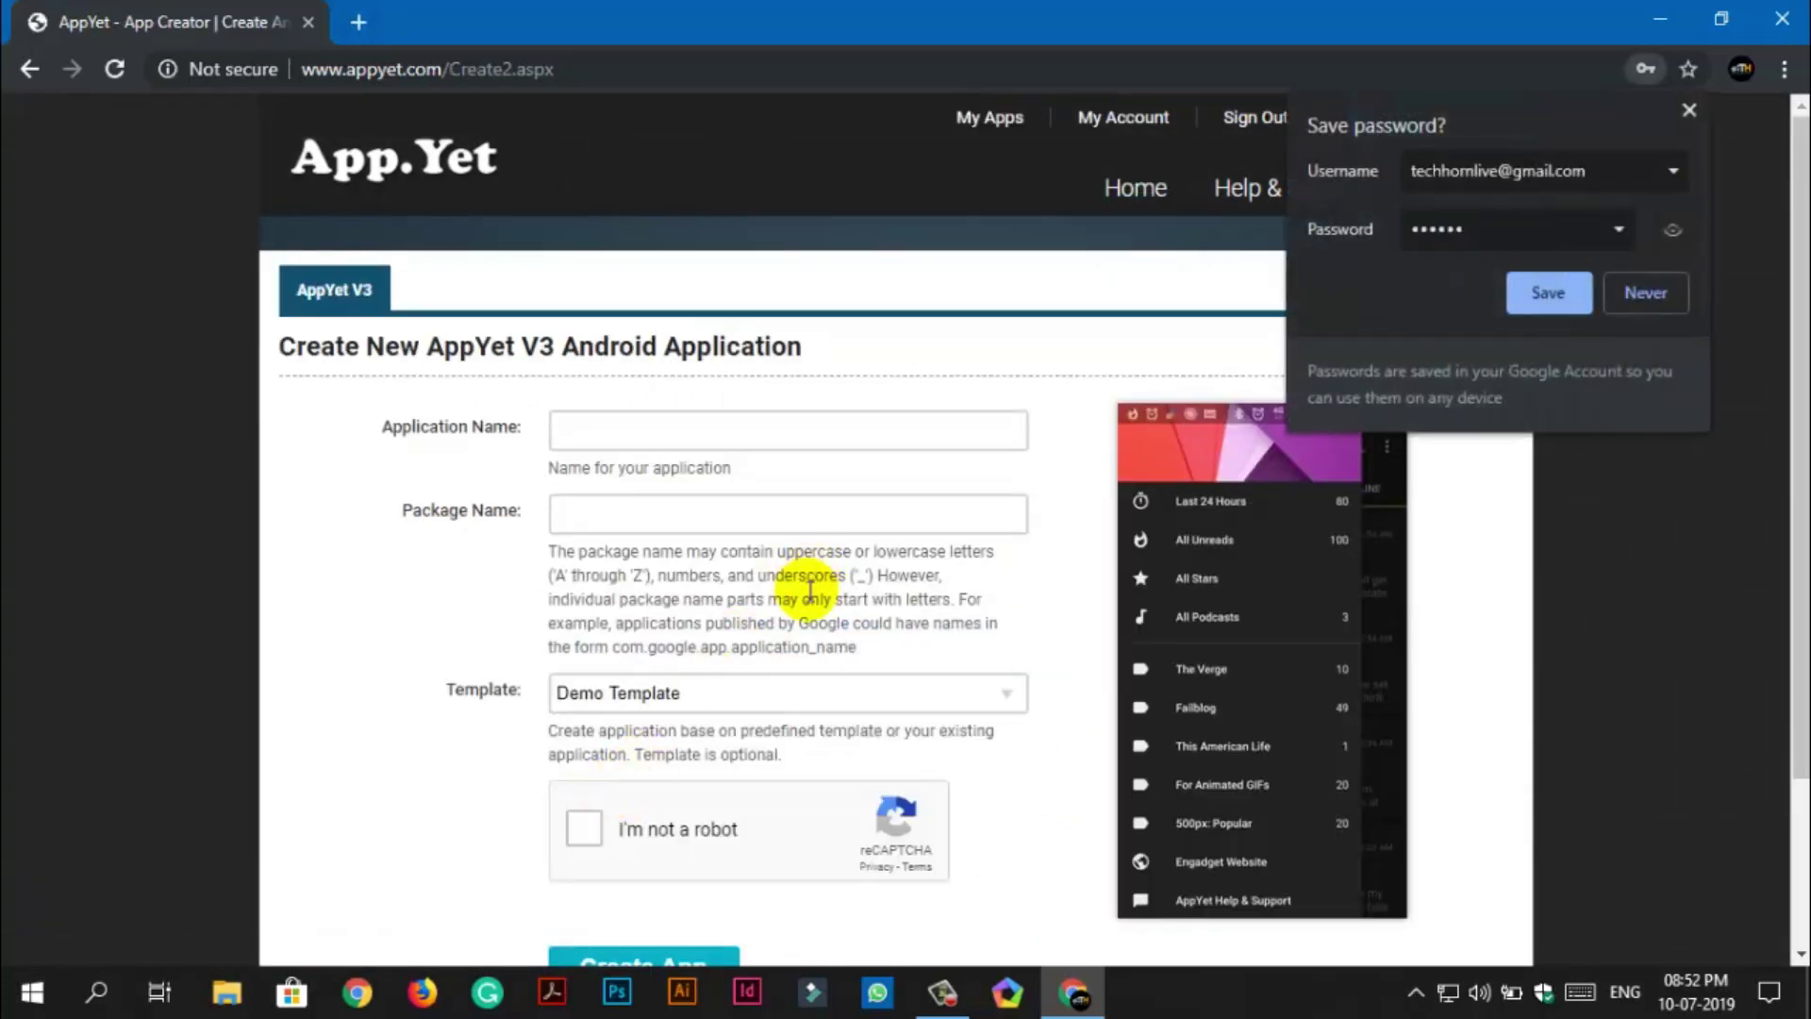
Save the login in the browser and enter app name 'Tech Horn' with package com.tech.horn.
{"action": "left_click", "coordinate": [1548, 295]}
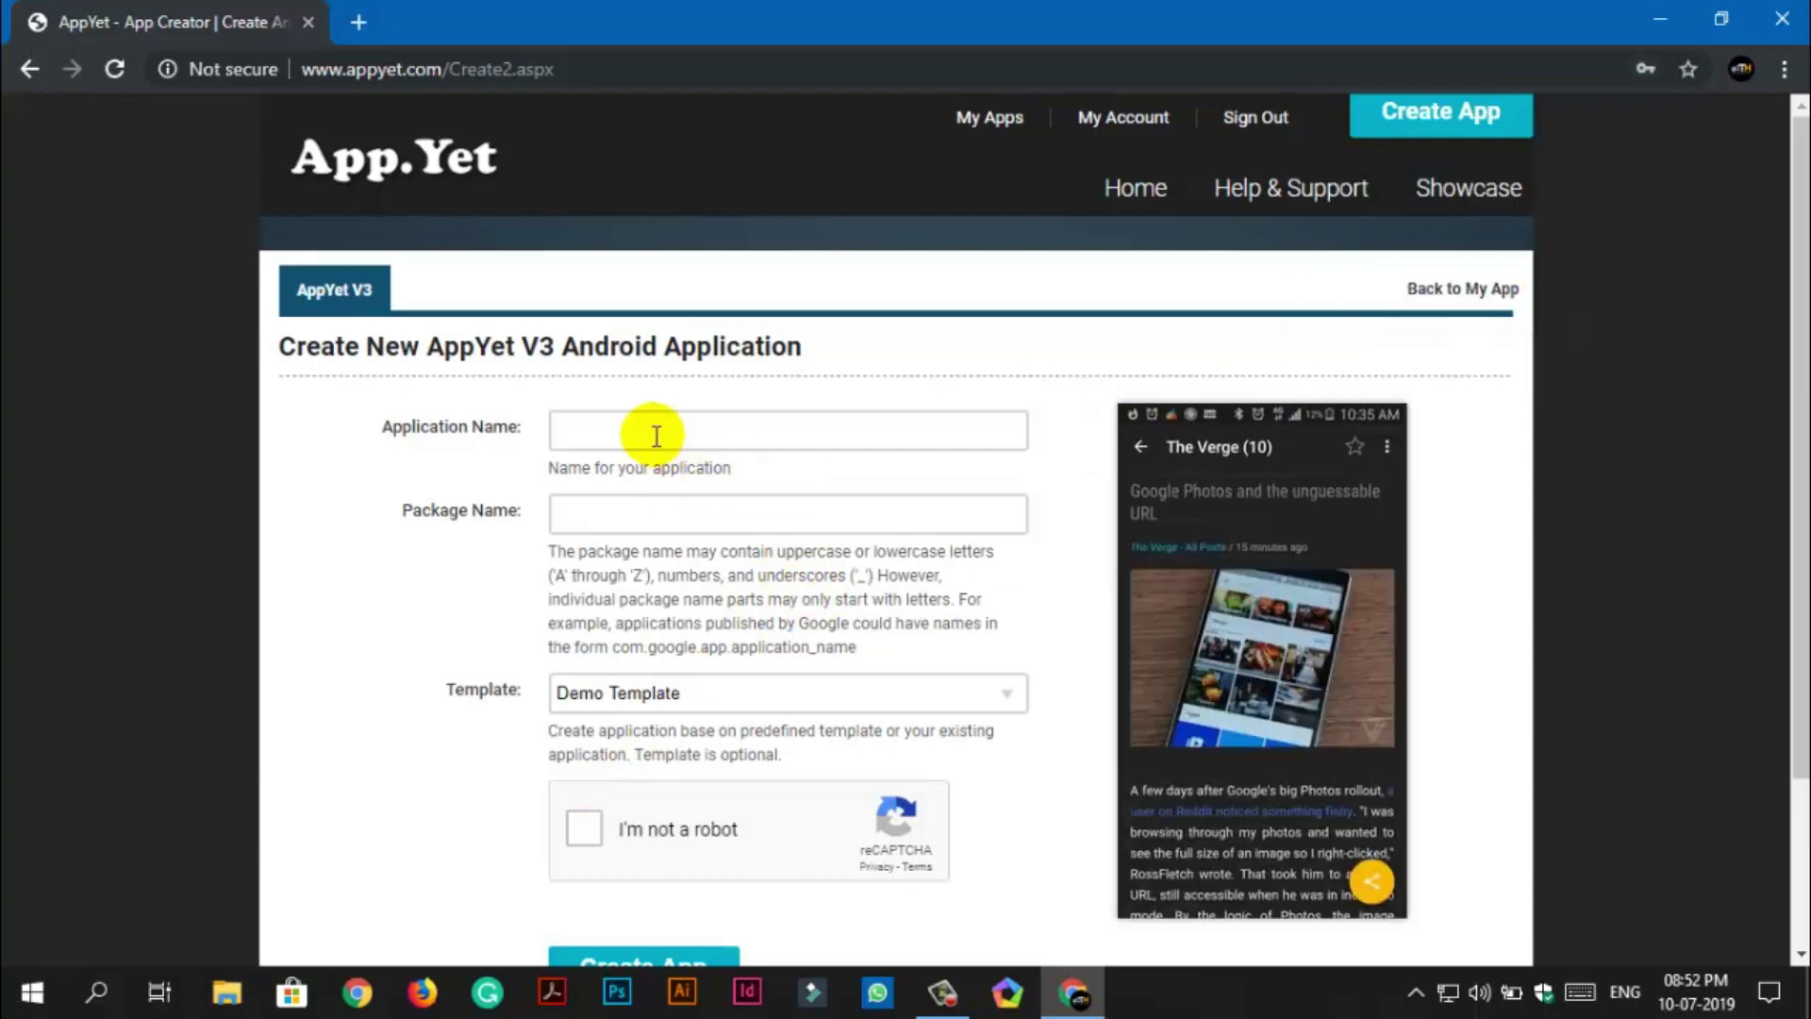
{"action": "scroll", "coordinate": [647, 564], "scroll_direction": "down", "scroll_amount": 2}
{"action": "scroll", "coordinate": [647, 453], "scroll_direction": "up", "scroll_amount": 1}
{"action": "left_click", "coordinate": [653, 351]}
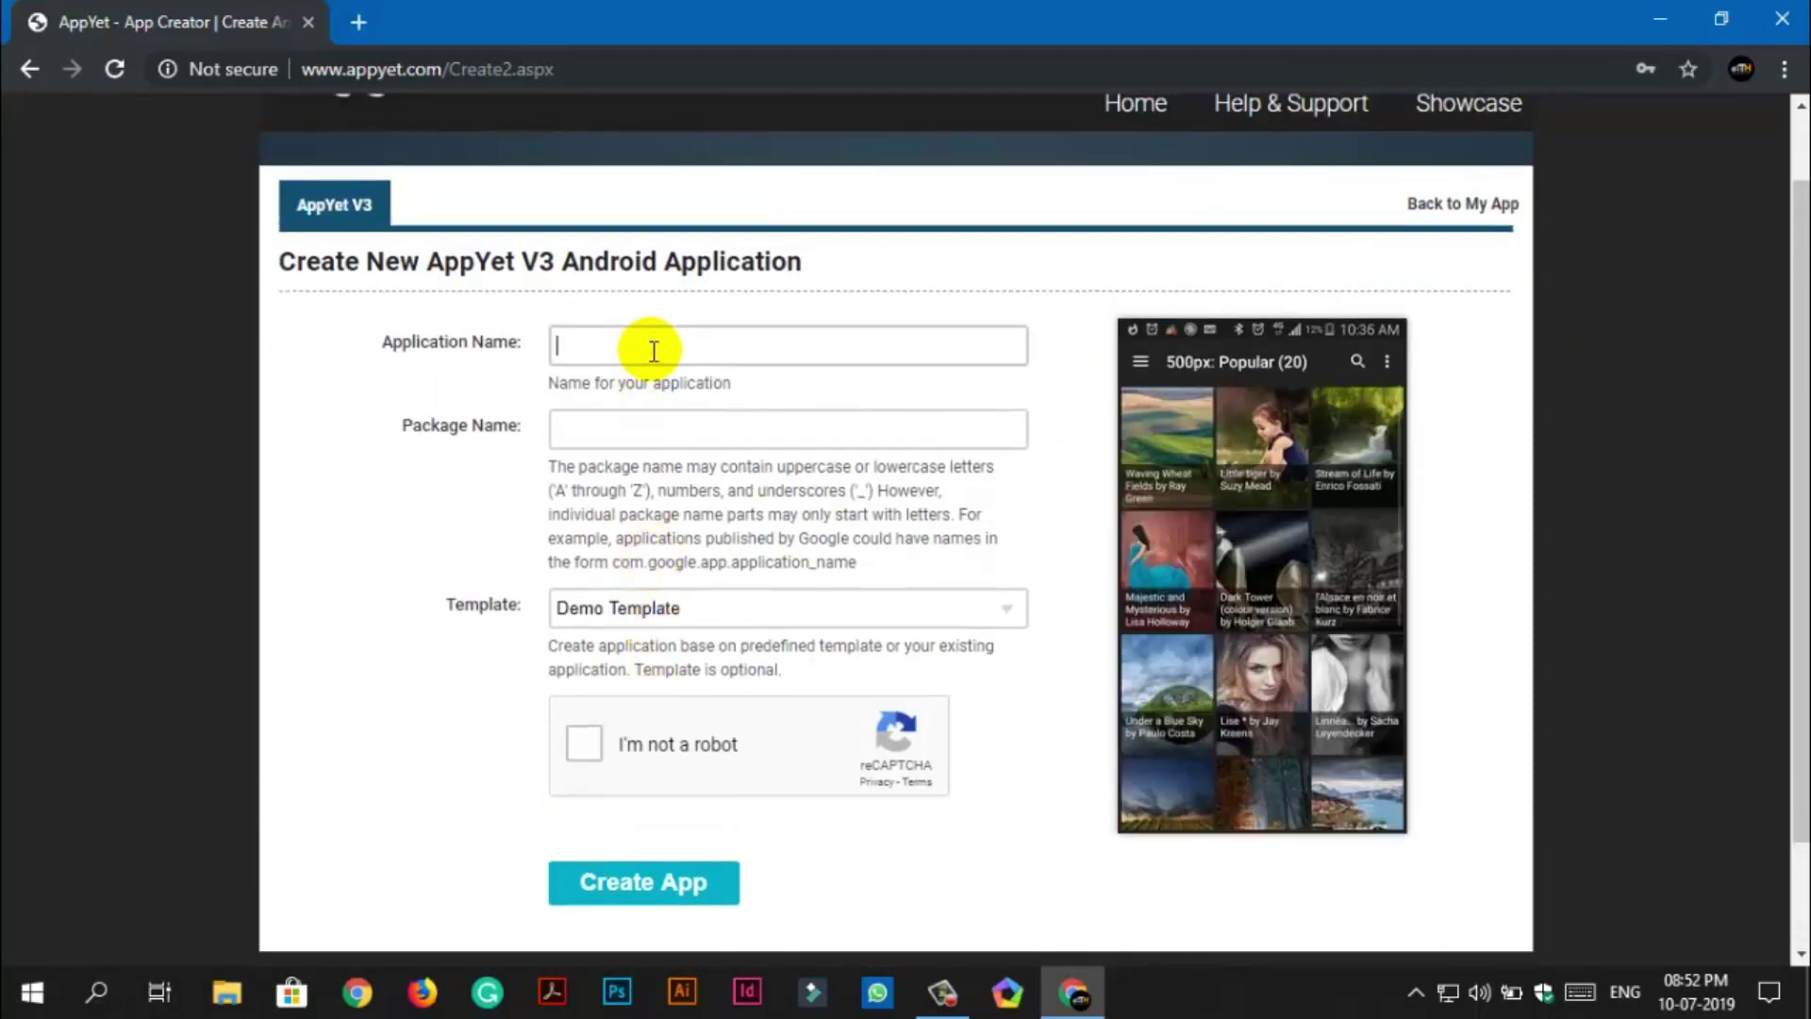
{"action": "type", "text": "Tech"}
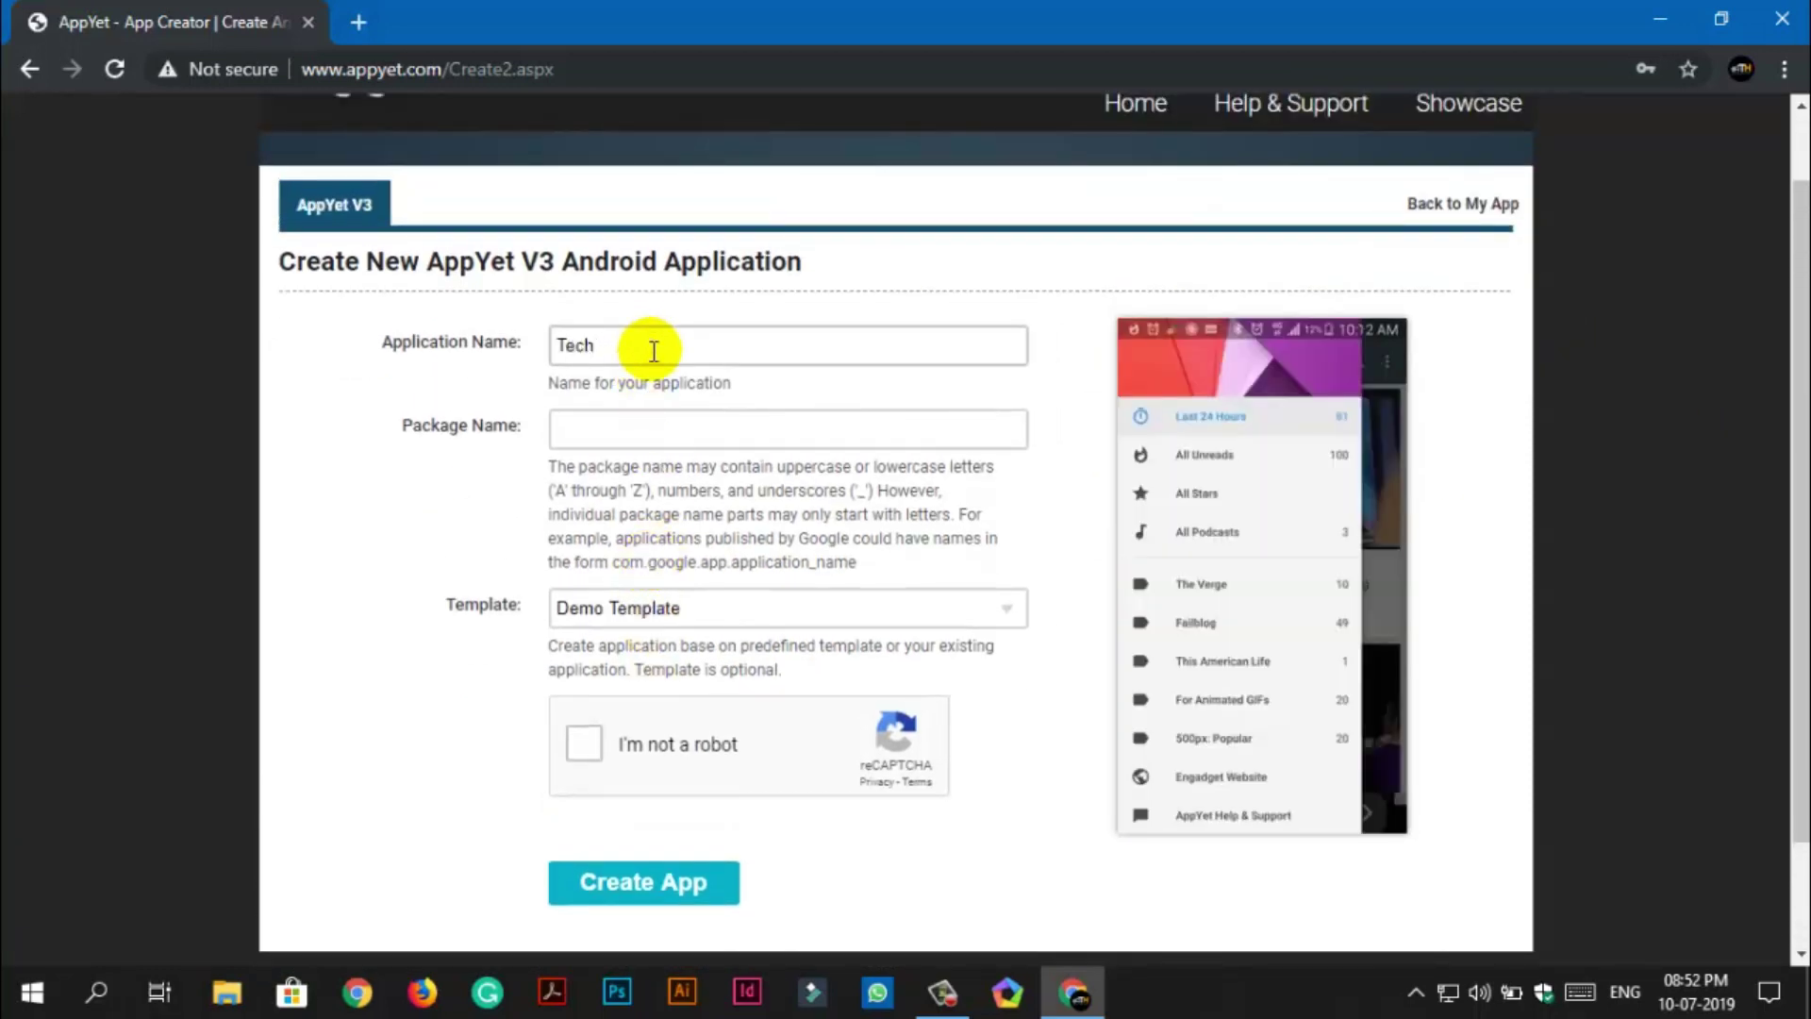
{"action": "type", "text": " Horn"}
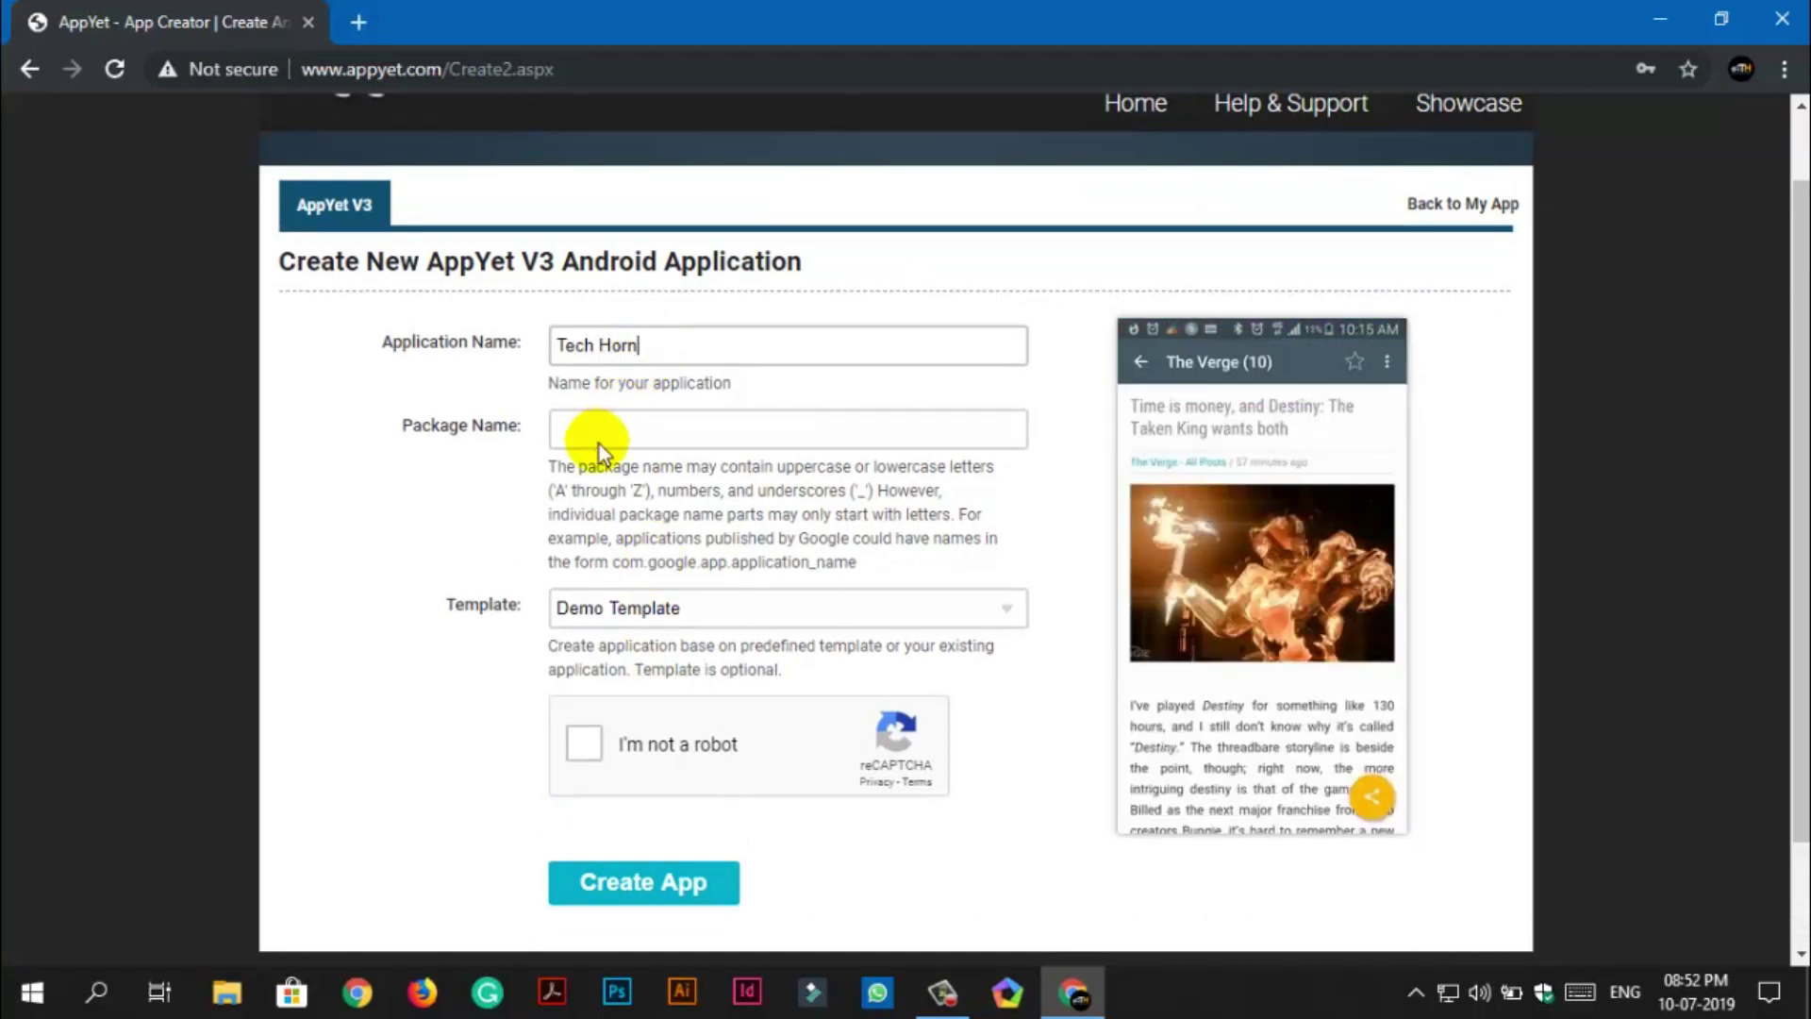
{"action": "left_click", "coordinate": [599, 432]}
{"action": "type", "text": "com.tech.horn"}
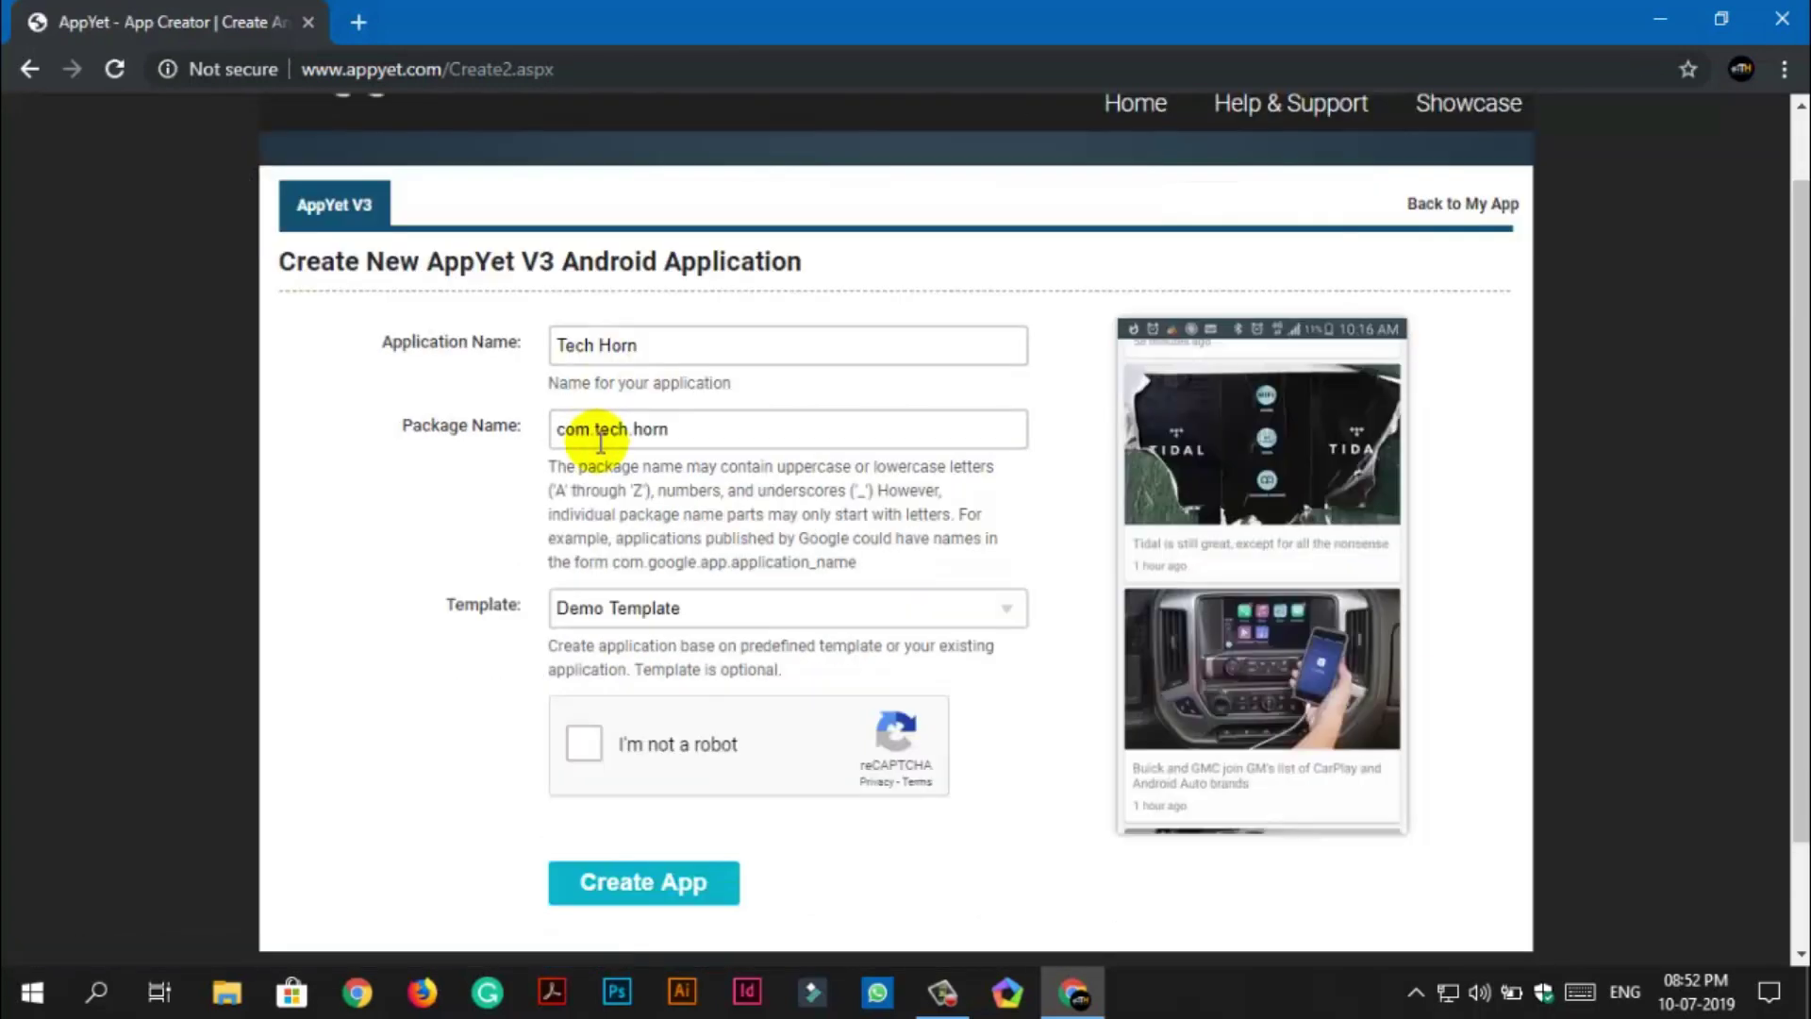
Choose the Blank Template, pass the robot check, create the app, and minimise Chrome.
{"action": "left_click", "coordinate": [695, 608]}
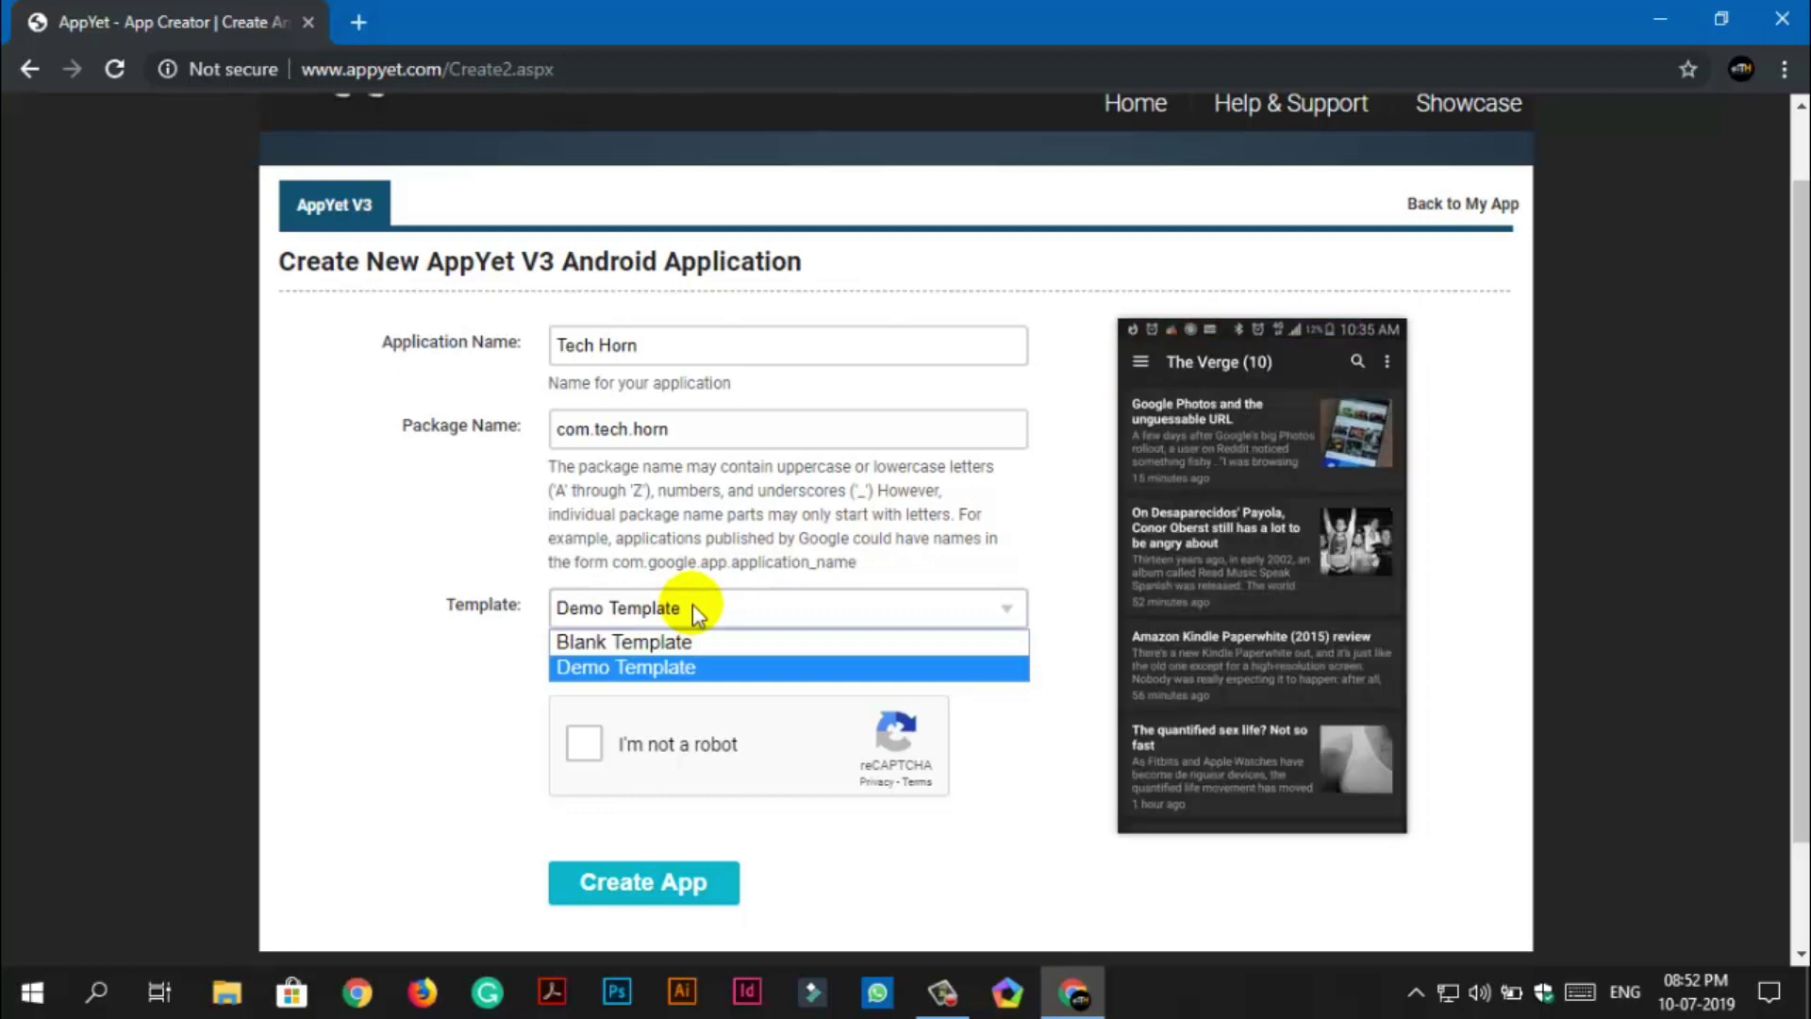
{"action": "left_click", "coordinate": [699, 641]}
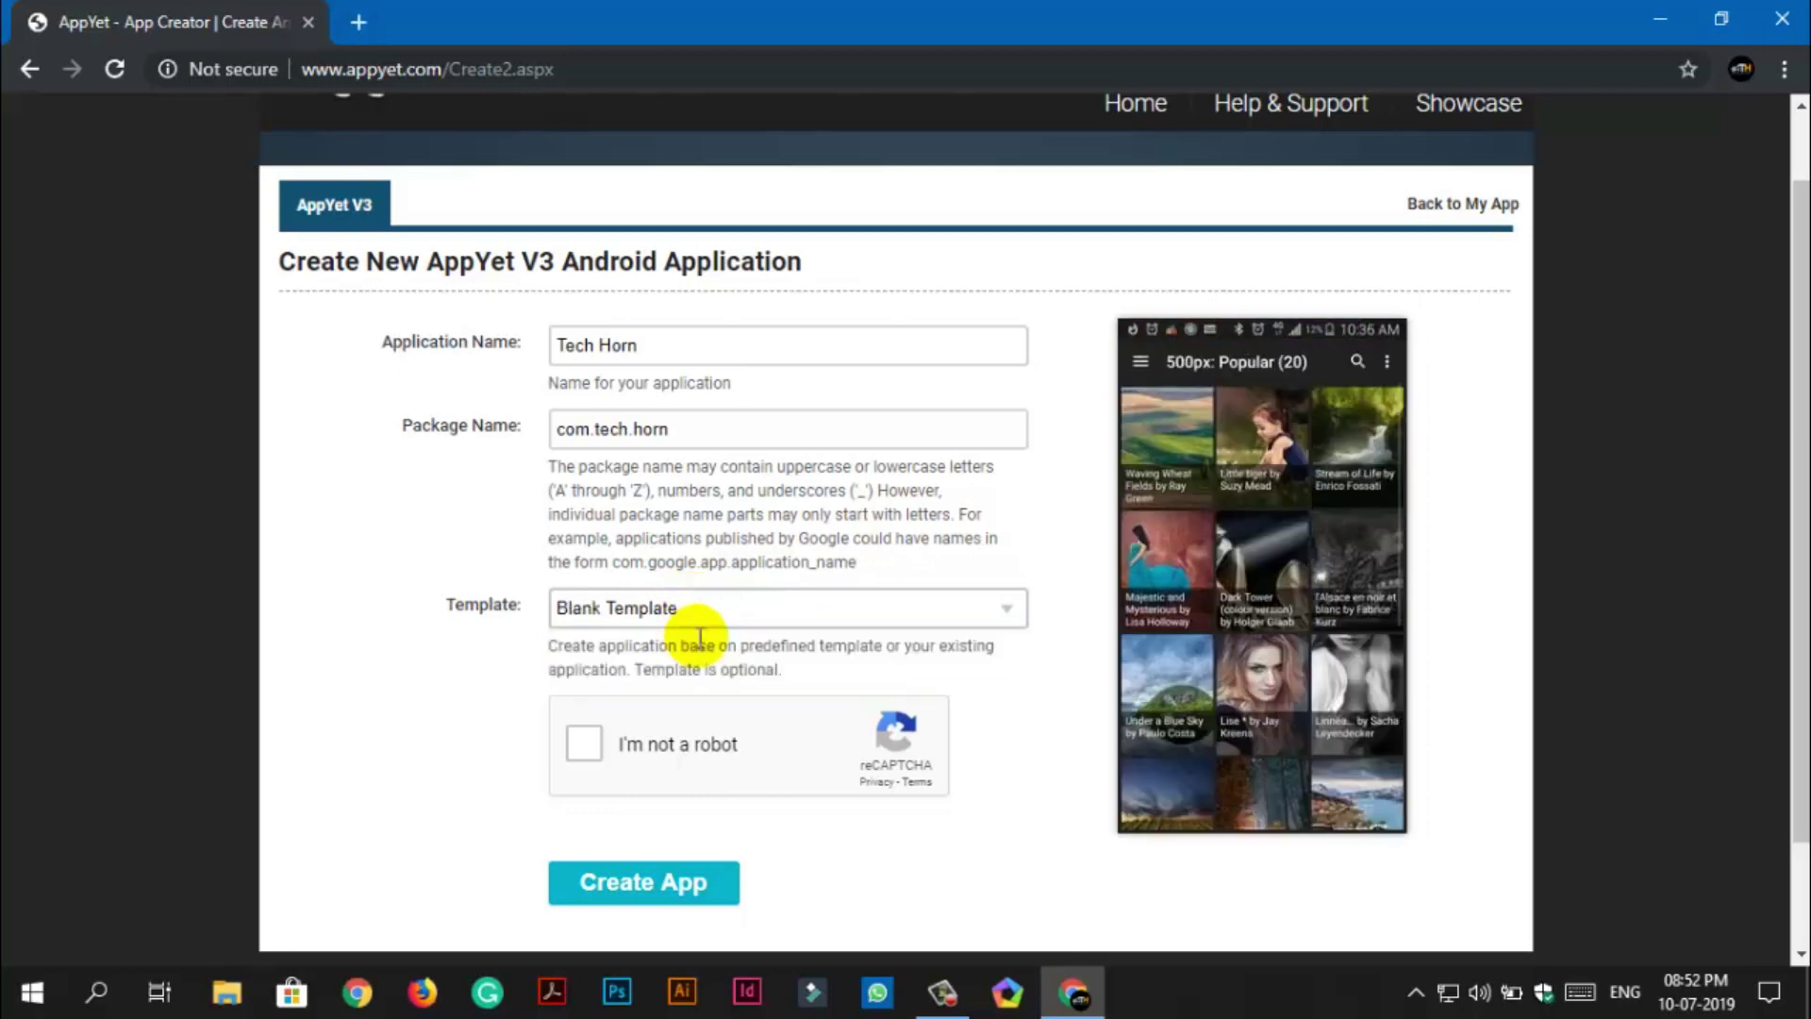
{"action": "left_click", "coordinate": [585, 745]}
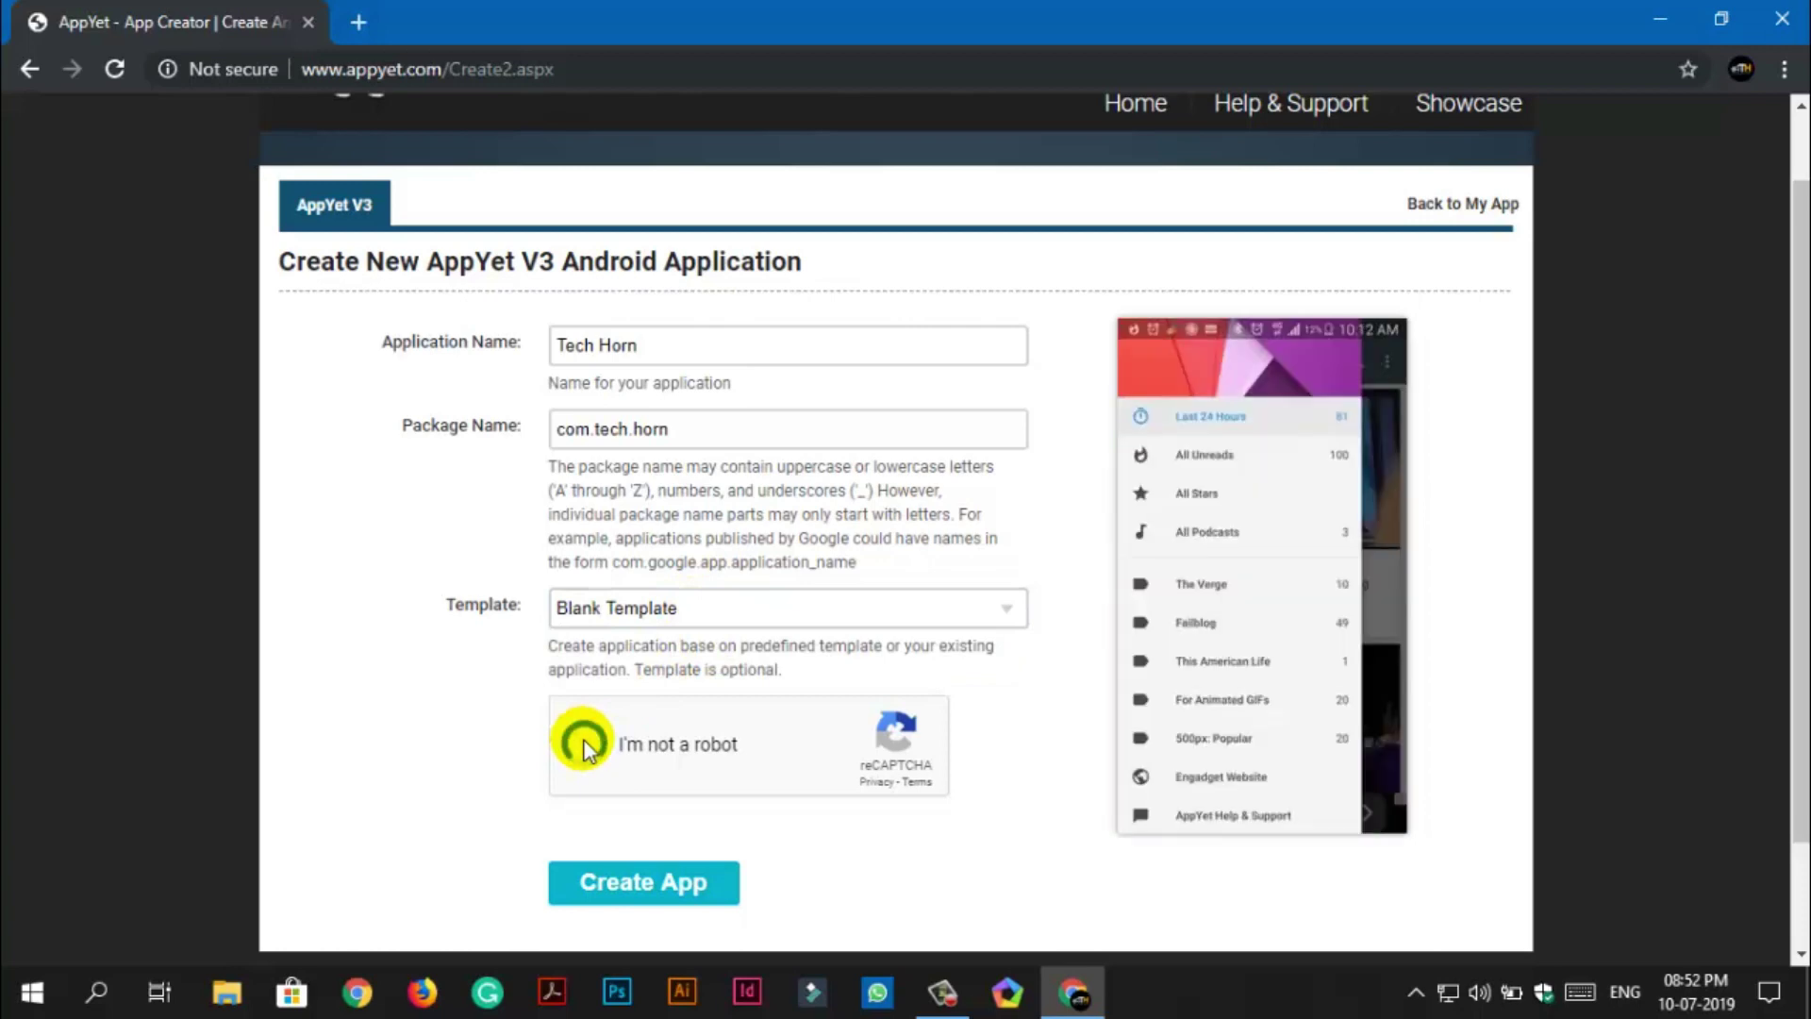
{"action": "left_click", "coordinate": [604, 882]}
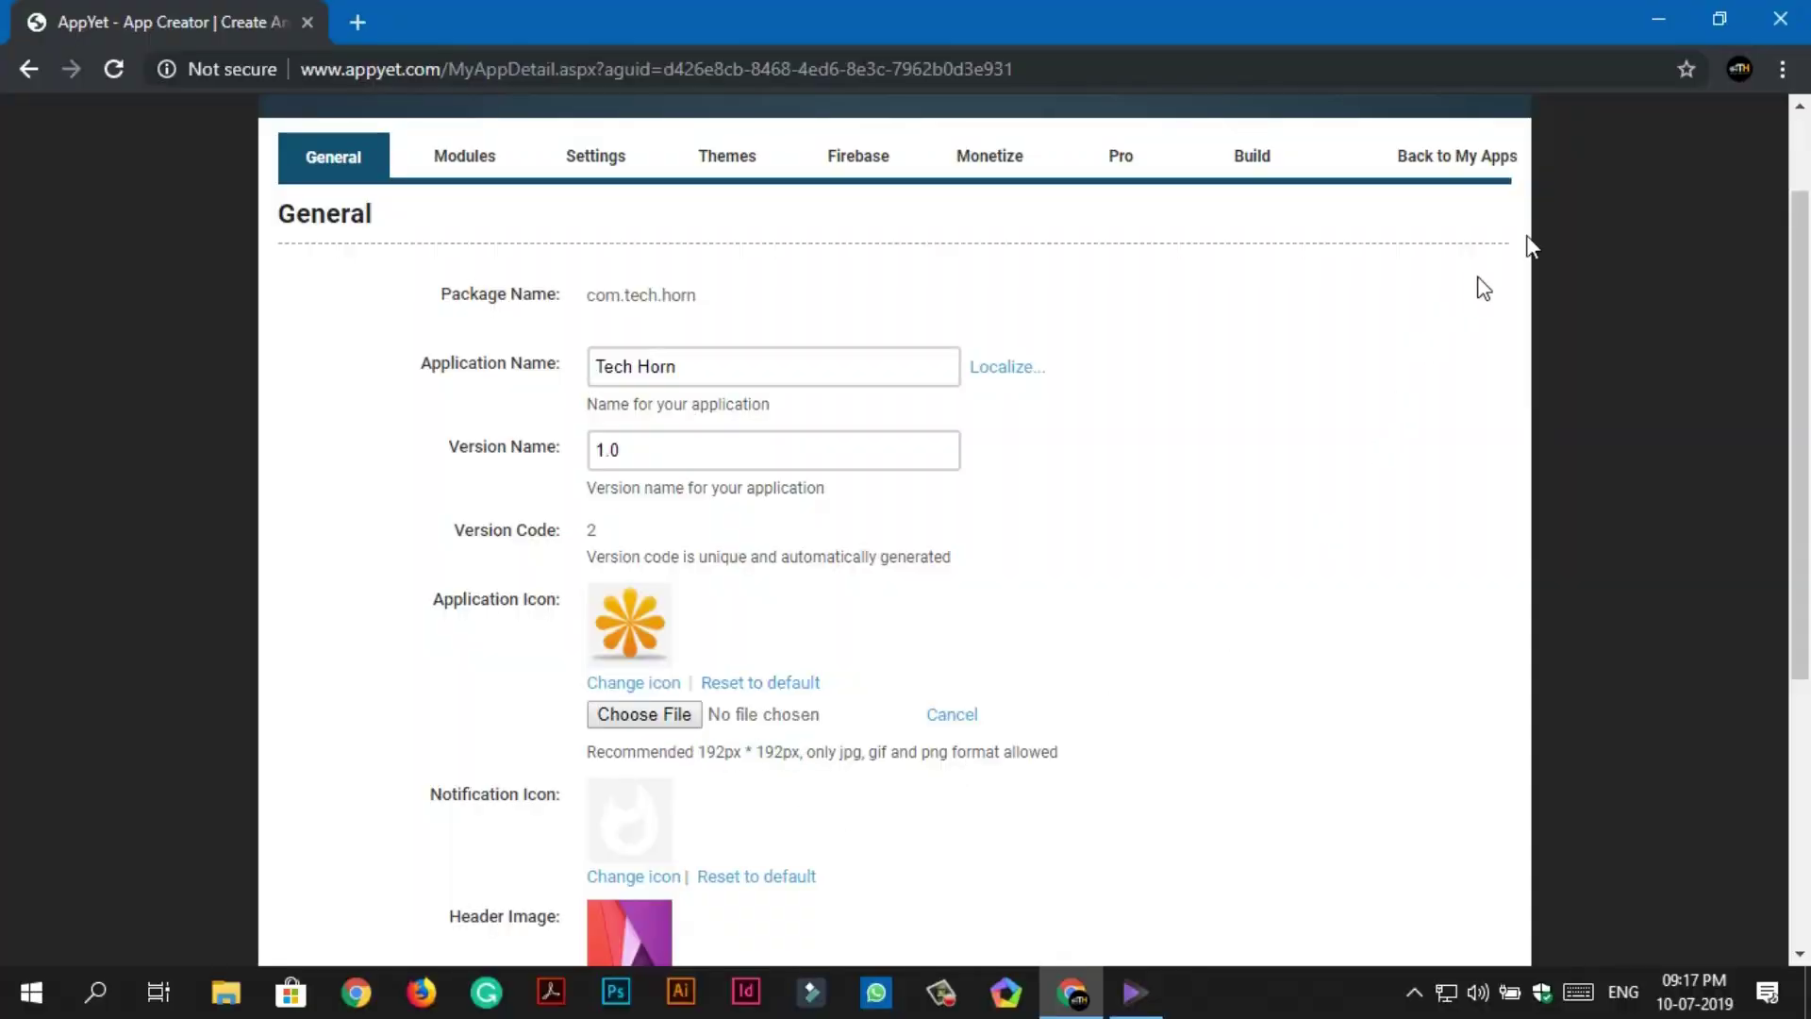
{"action": "left_click", "coordinate": [1658, 24]}
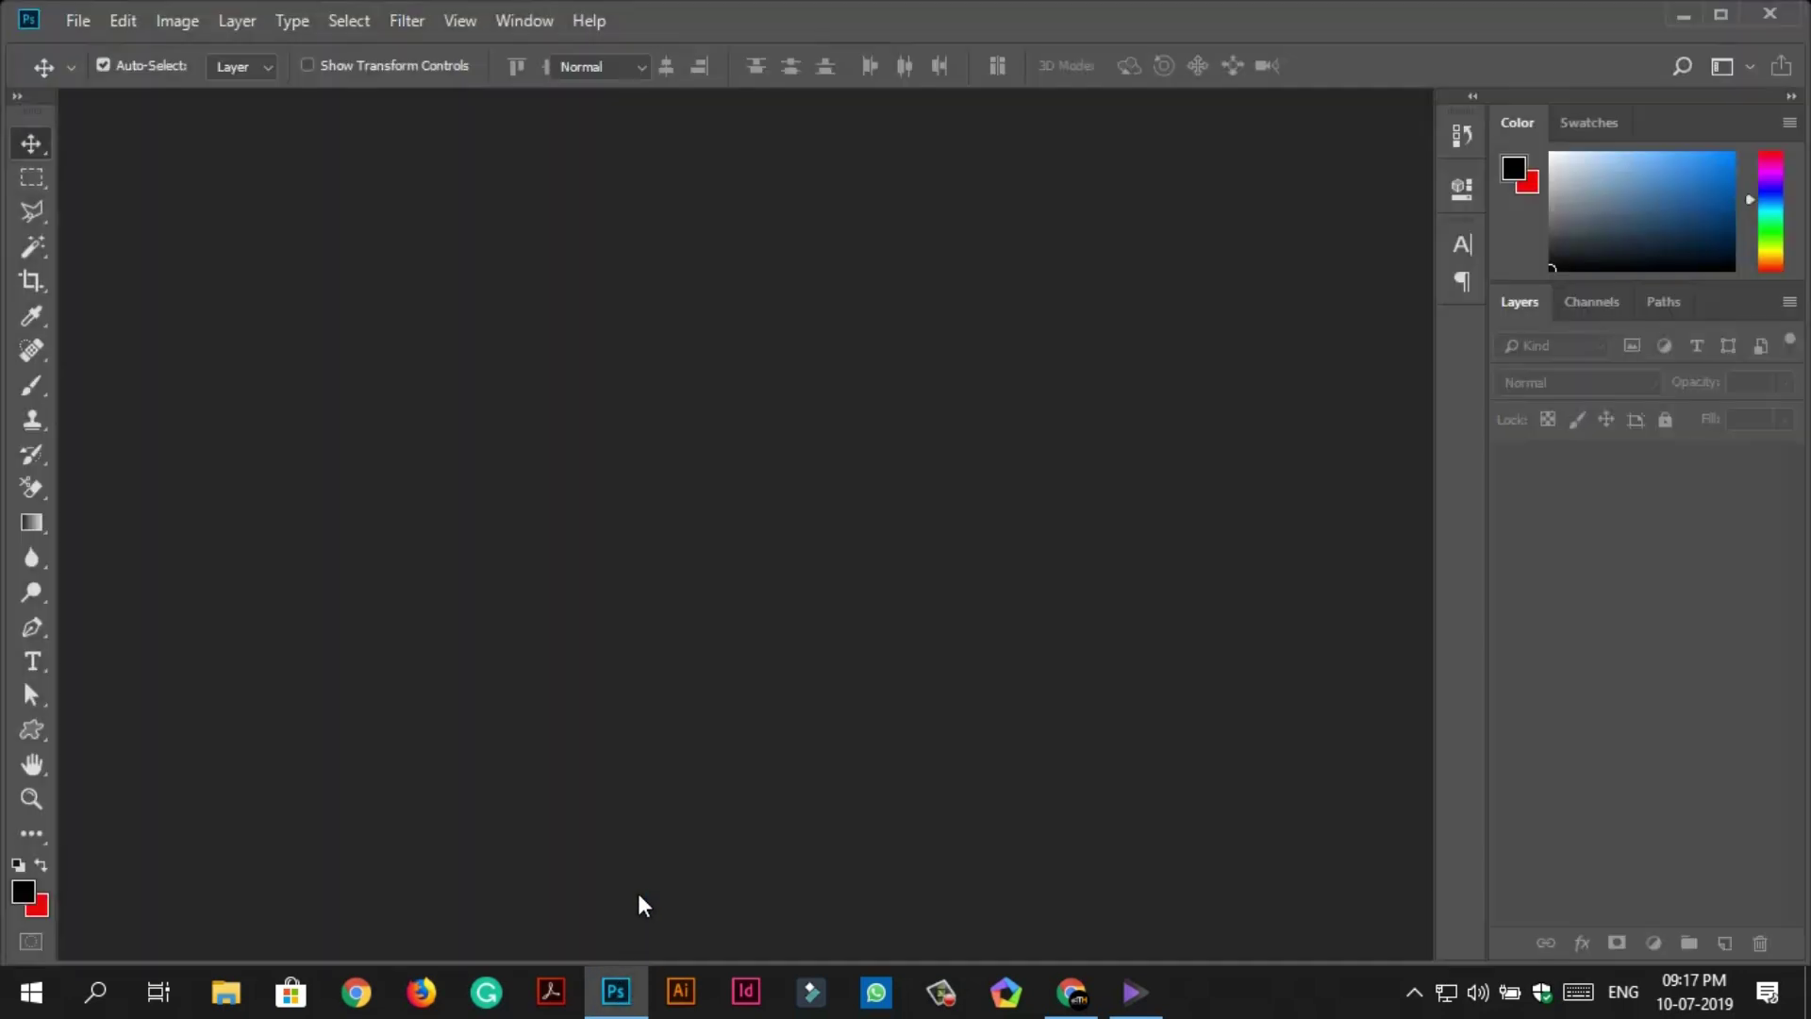
Create a new 192 × 192 pixel Photoshop document with a white background.
{"action": "left_click", "coordinate": [78, 21]}
{"action": "left_click", "coordinate": [107, 55]}
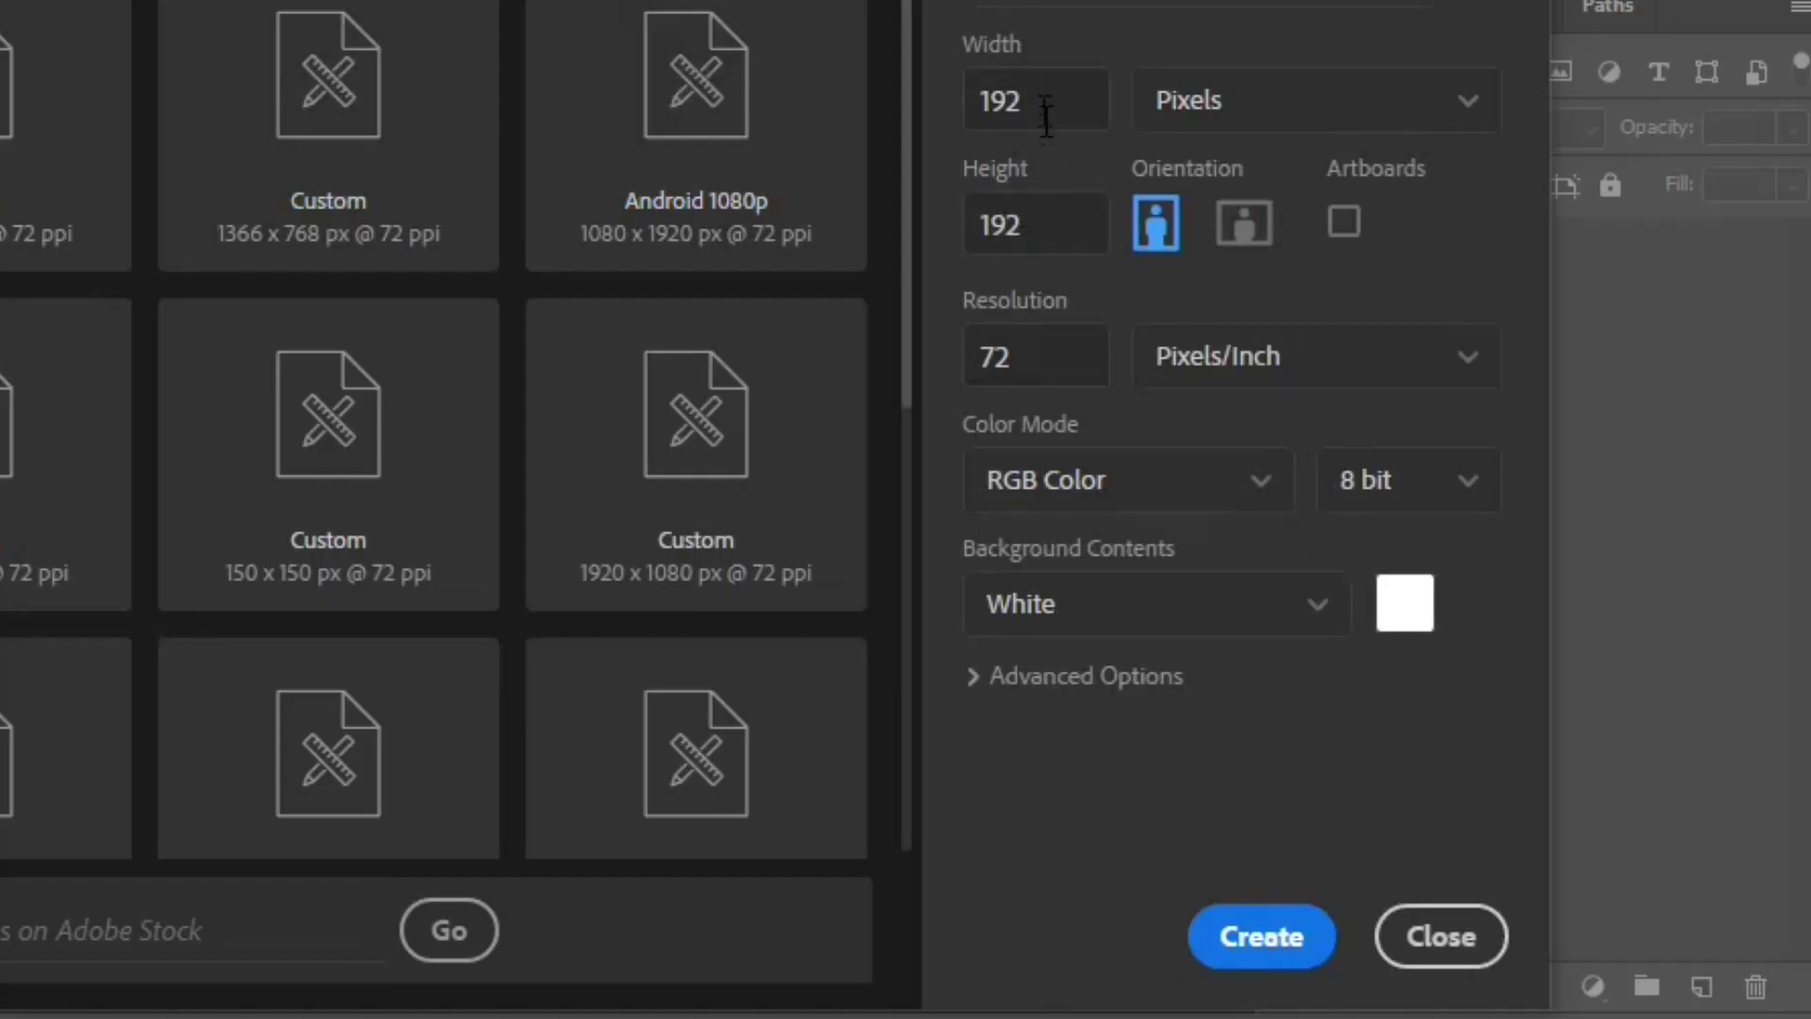
{"action": "left_click_drag", "start_coordinate": [1046, 115], "coordinate": [983, 98]}
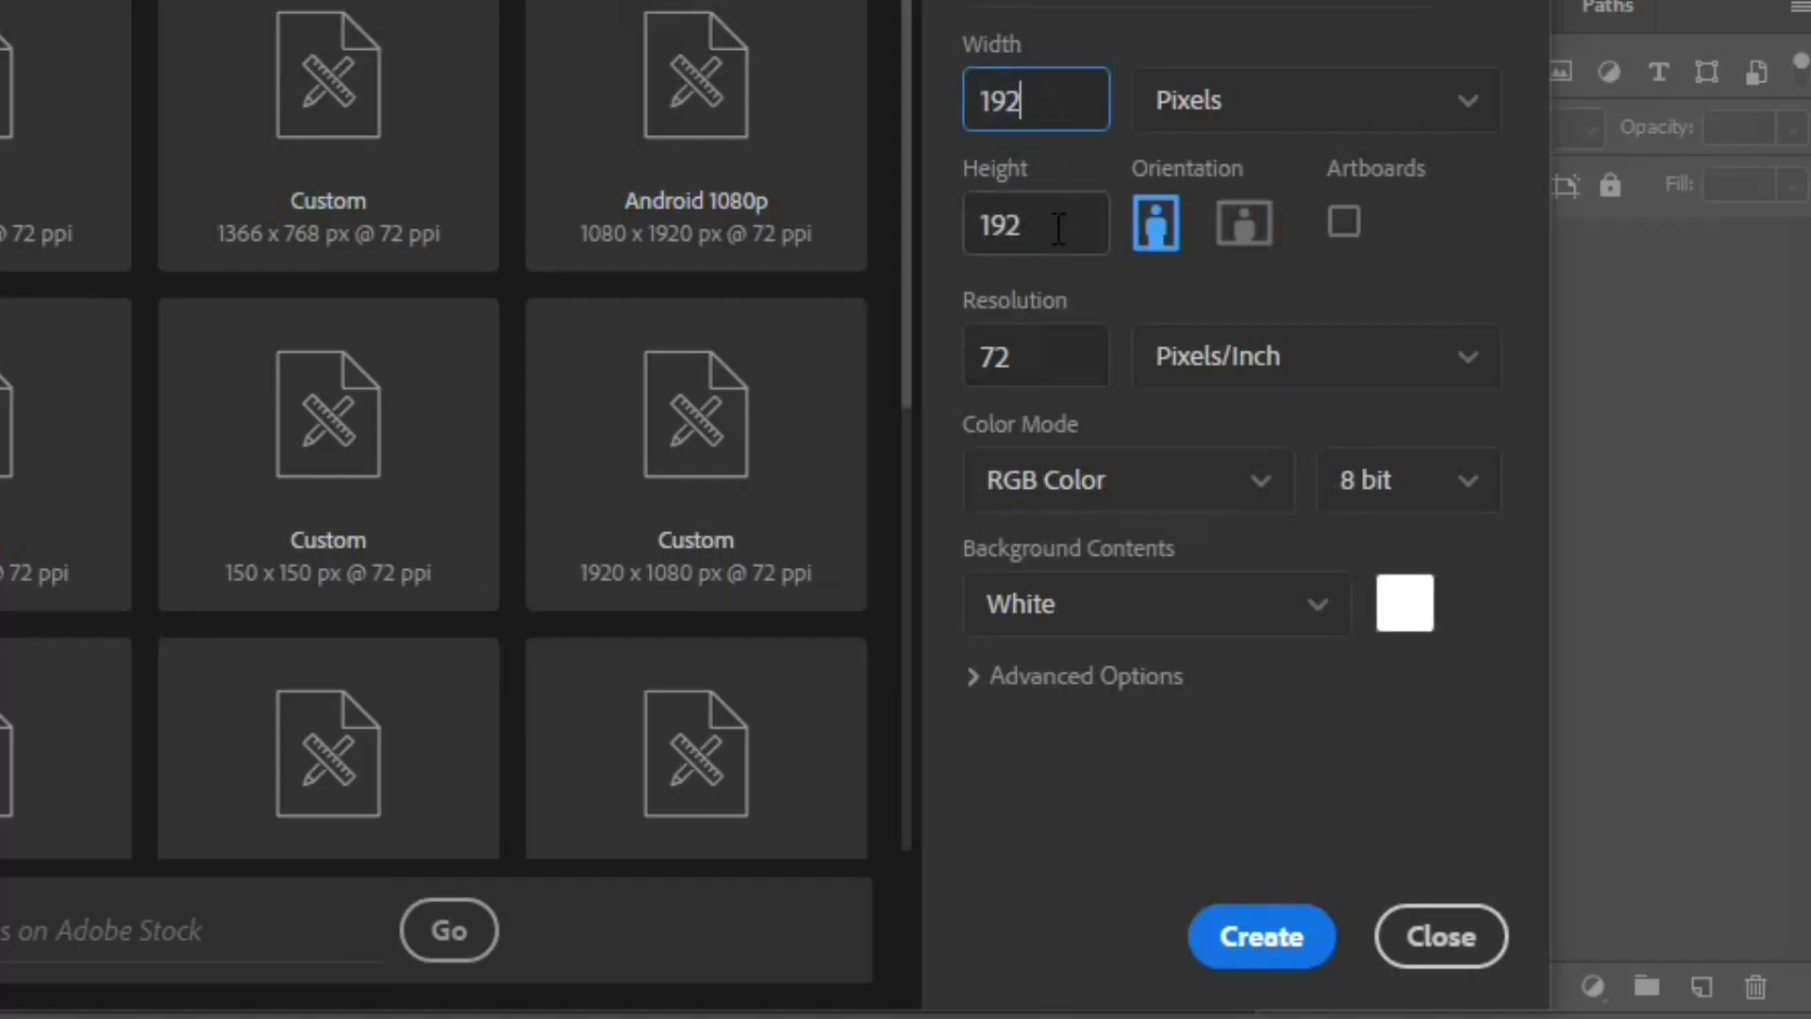
{"action": "left_click_drag", "start_coordinate": [1059, 228], "coordinate": [986, 231]}
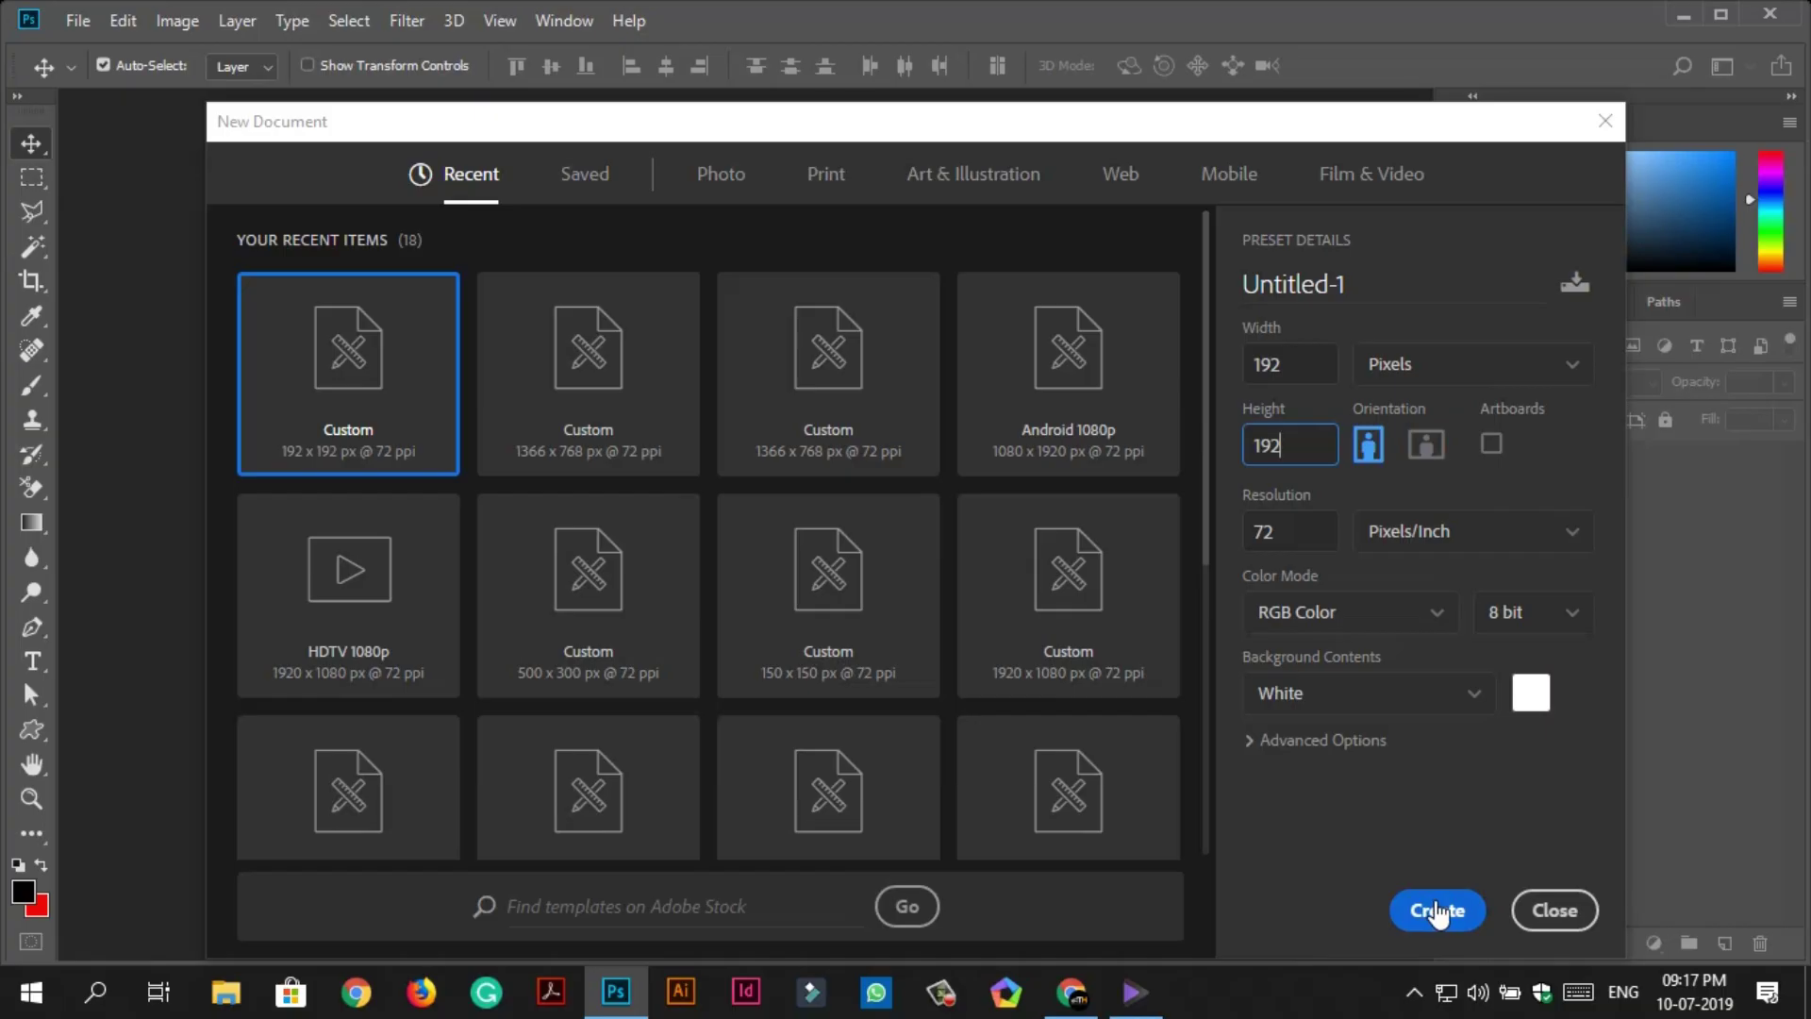
{"action": "left_click", "coordinate": [1437, 911]}
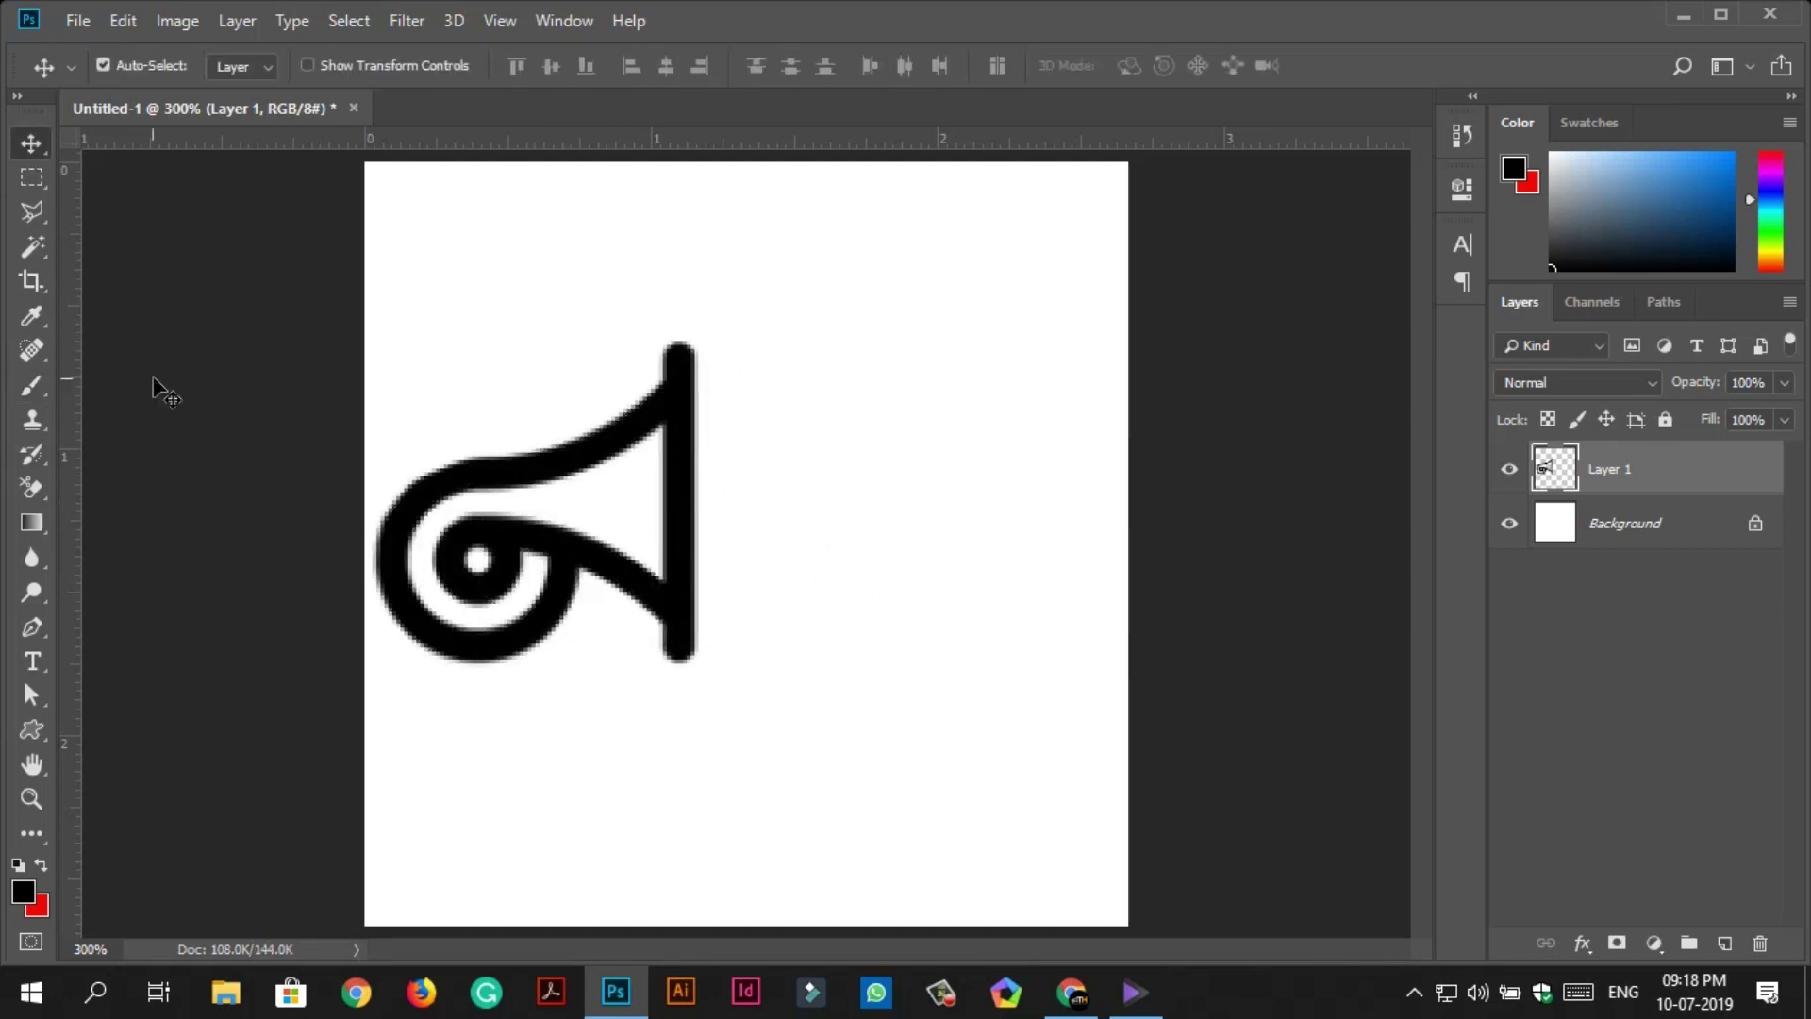
Add 'TH' text beside the horn, enlarge it, then scale and centre the logo together.
{"action": "key", "text": "t"}
{"action": "left_click", "coordinate": [764, 389]}
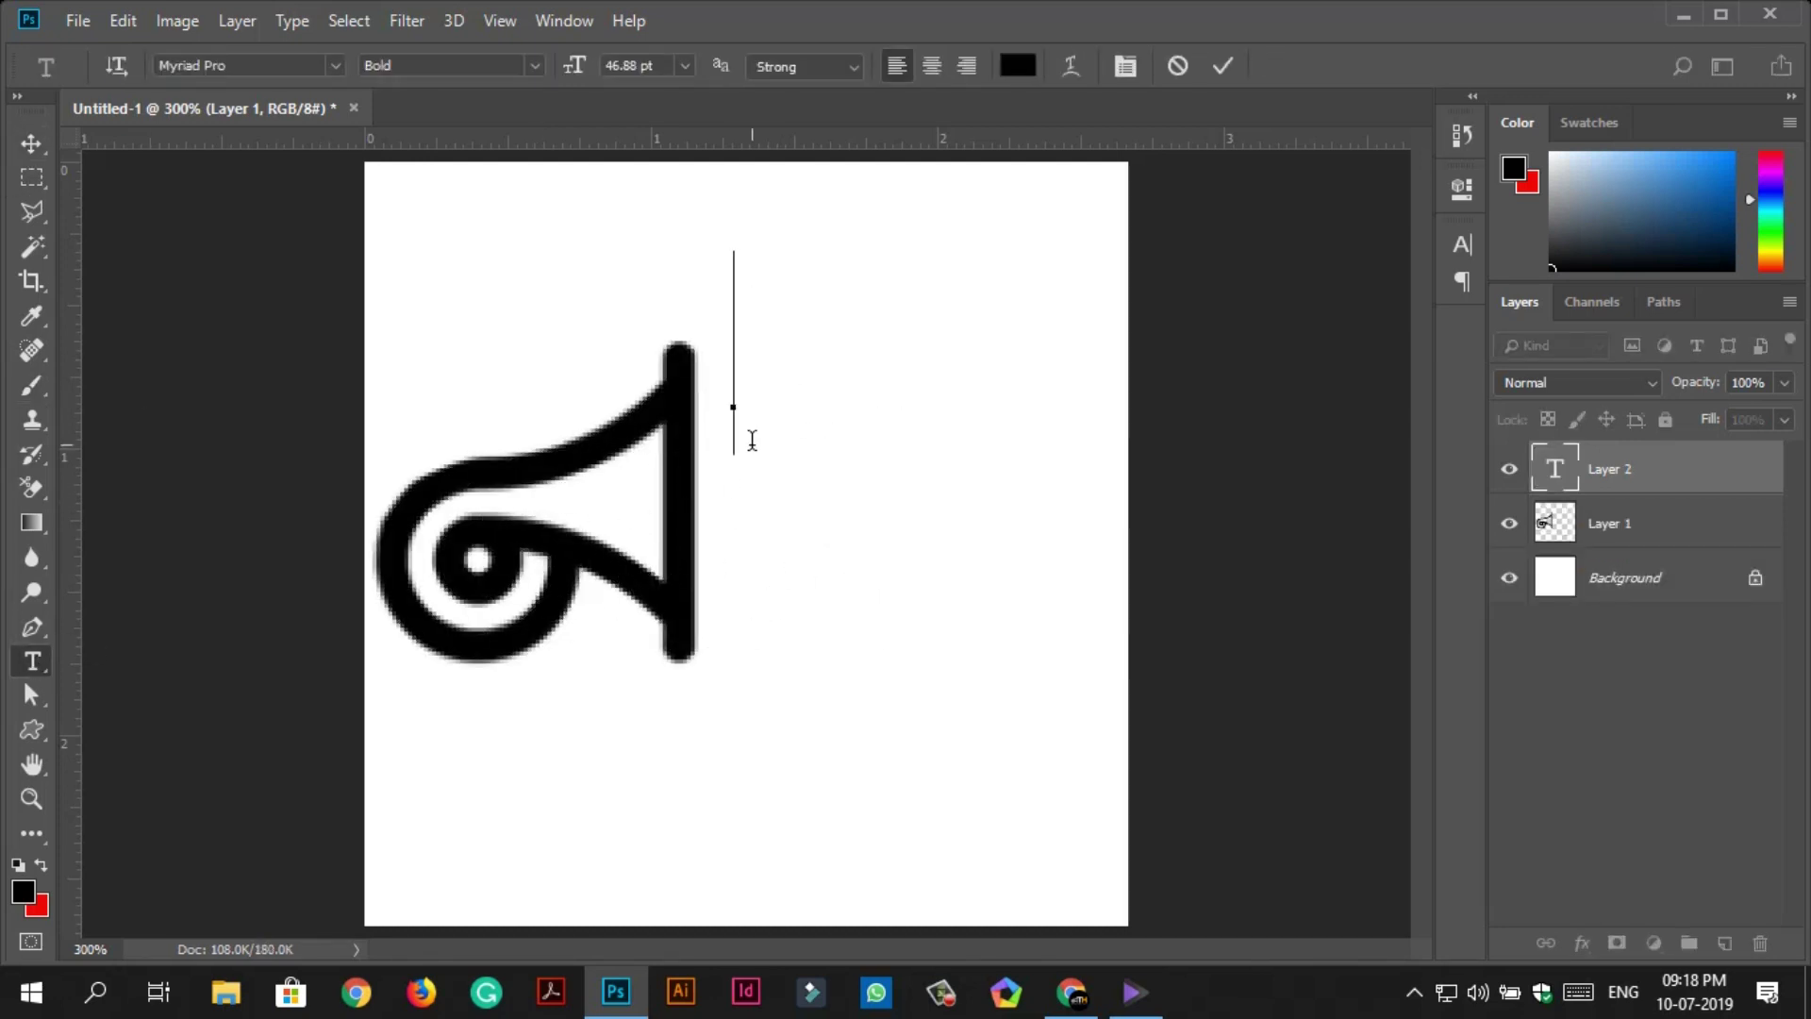
{"action": "type", "text": "TH"}
{"action": "key", "text": "ctrl+Return"}
{"action": "left_click_drag", "start_coordinate": [732, 424], "coordinate": [812, 472]}
{"action": "key", "text": "ctrl+t"}
{"action": "left_click_drag", "start_coordinate": [903, 524], "coordinate": [917, 451]}
{"action": "left_click_drag", "start_coordinate": [1100, 667], "coordinate": [1170, 746]}
{"action": "key", "text": "Return"}
{"action": "left_click_drag", "start_coordinate": [760, 416], "coordinate": [827, 510]}
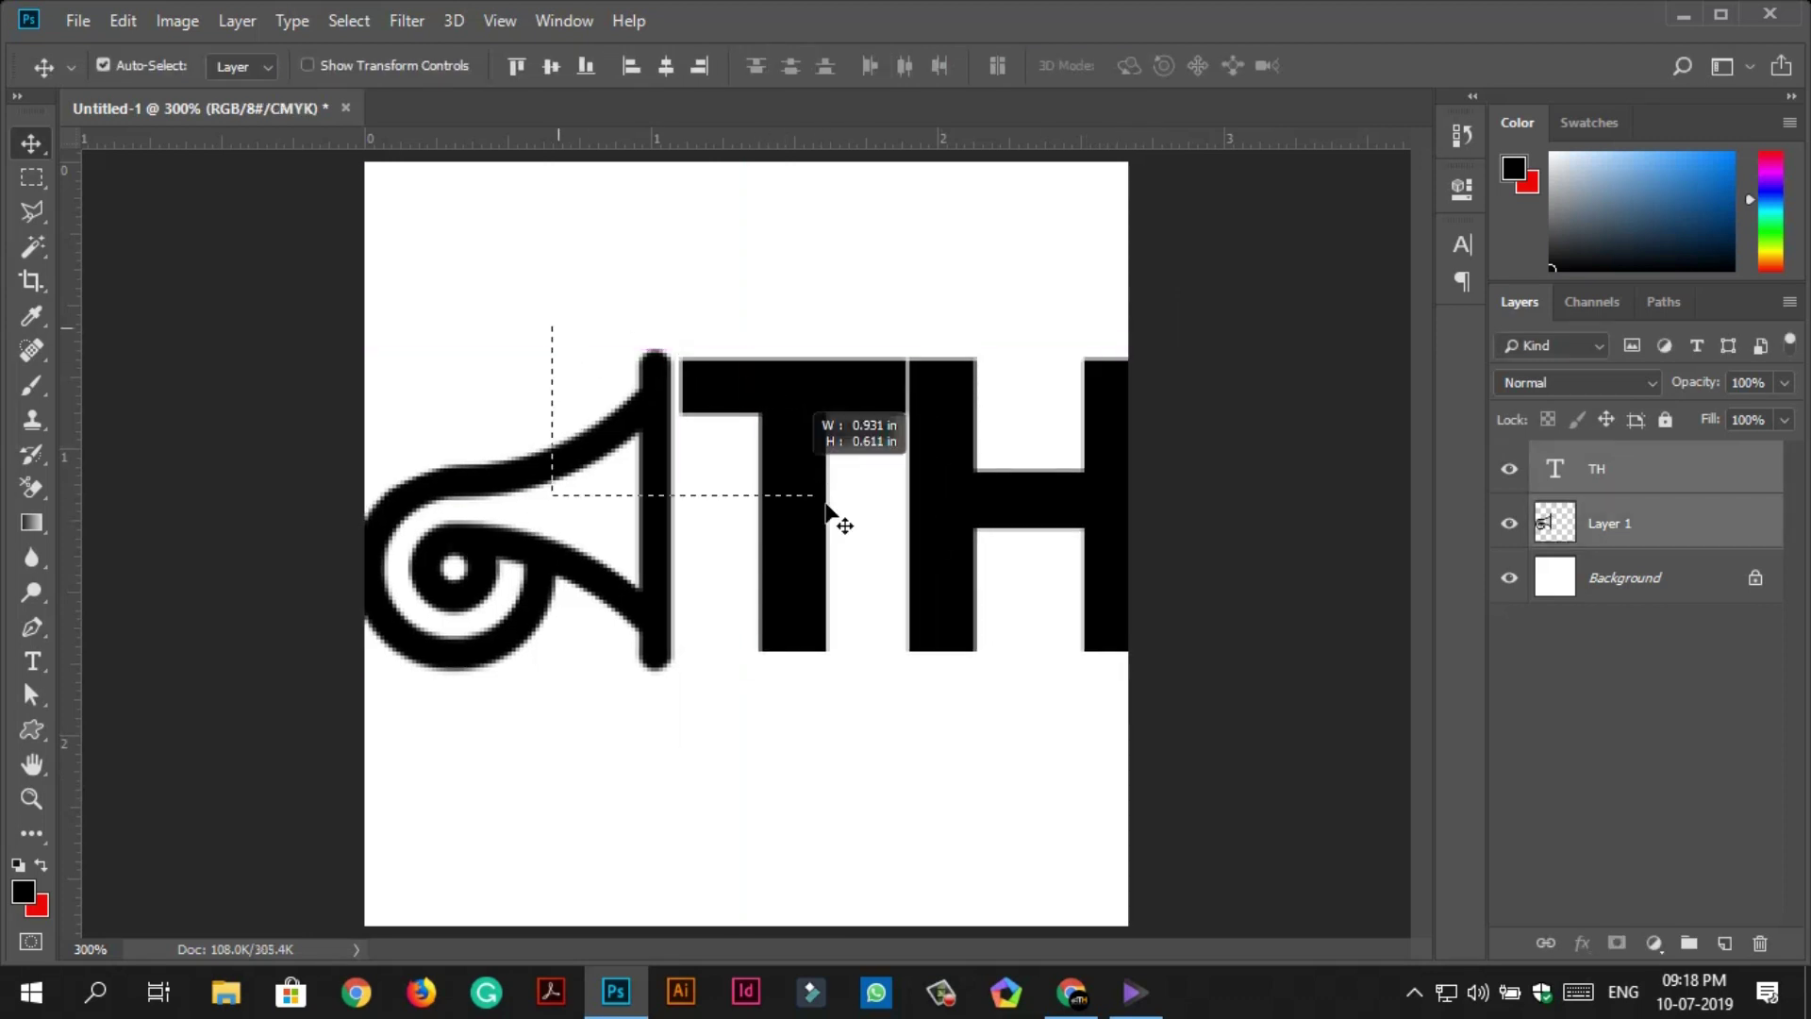
{"action": "key", "text": "ctrl+t"}
{"action": "left_click_drag", "start_coordinate": [1112, 655], "coordinate": [1092, 648]}
{"action": "key", "text": "Return"}
{"action": "mouse_move", "coordinate": [773, 444]}
{"action": "left_mouse_down"}
{"action": "mouse_move", "coordinate": [752, 494]}
{"action": "mouse_move", "coordinate": [787, 439]}
{"action": "left_mouse_up"}
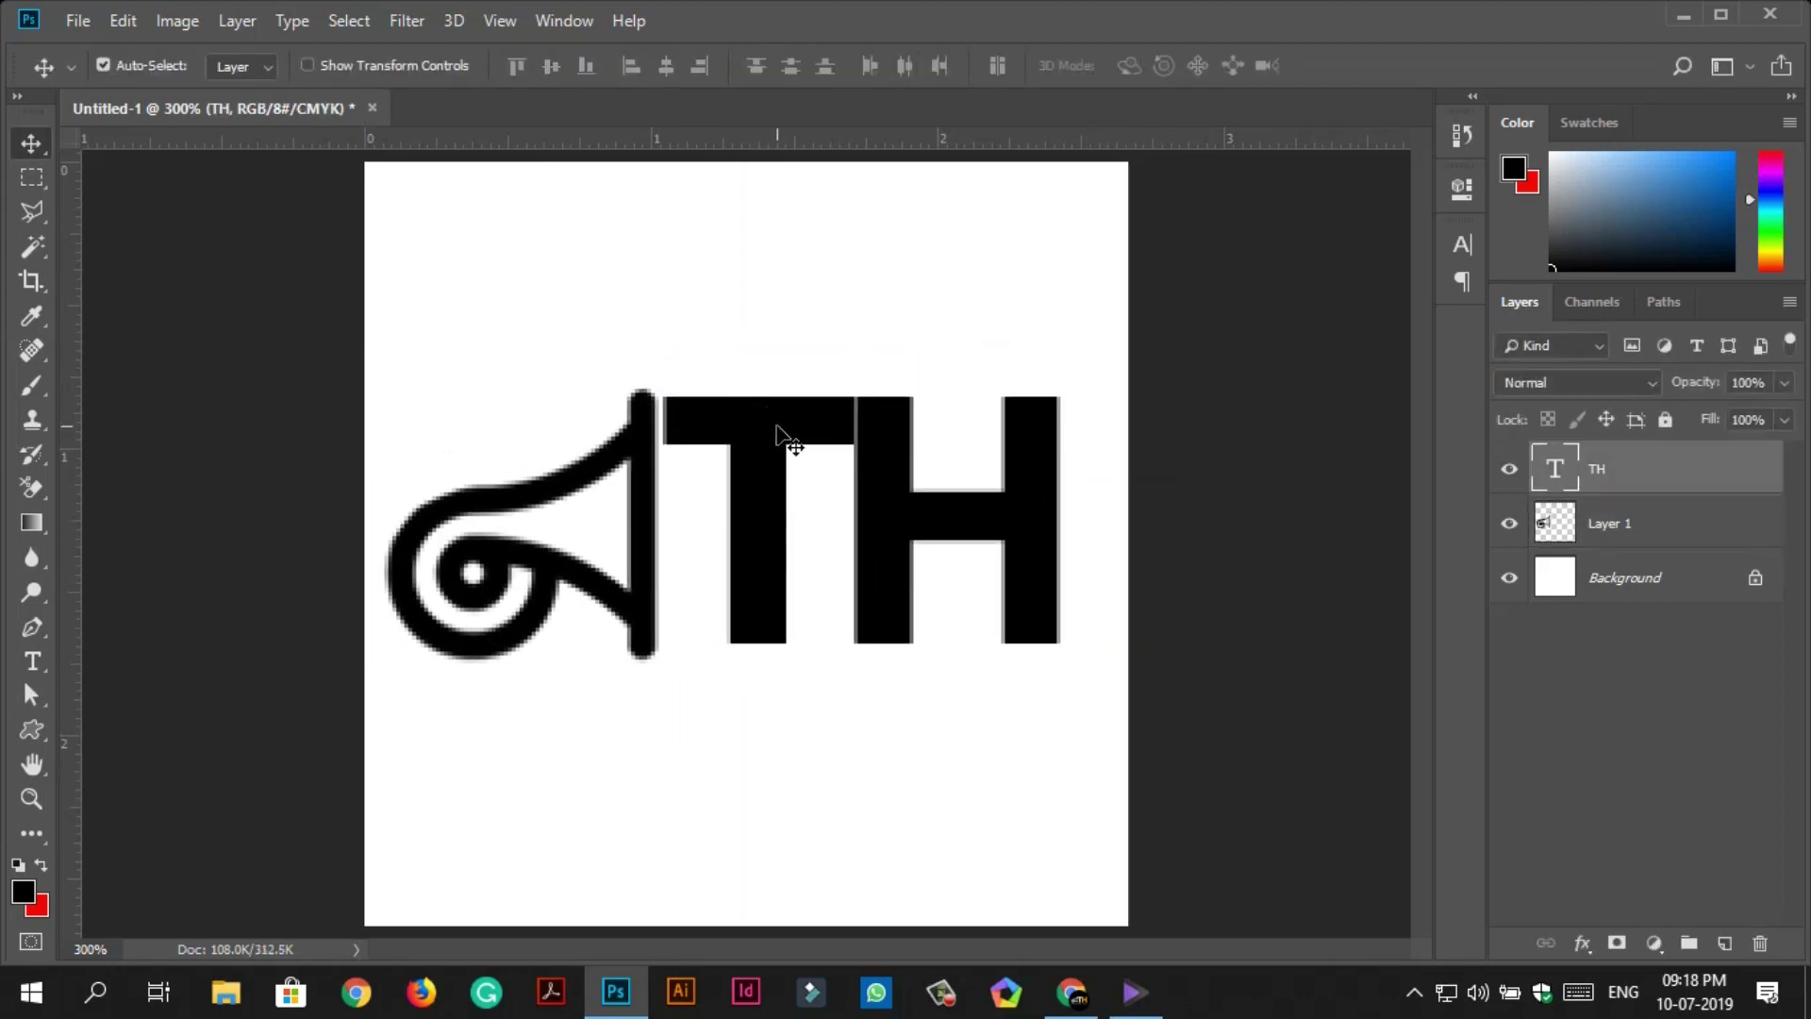
Colour the letter H of 'TH' a saturated yellow.
{"action": "key", "text": "t"}
{"action": "left_click_drag", "start_coordinate": [1059, 519], "coordinate": [854, 519]}
{"action": "left_click", "coordinate": [1018, 65]}
{"action": "left_click", "coordinate": [1437, 309]}
{"action": "left_click", "coordinate": [1475, 583]}
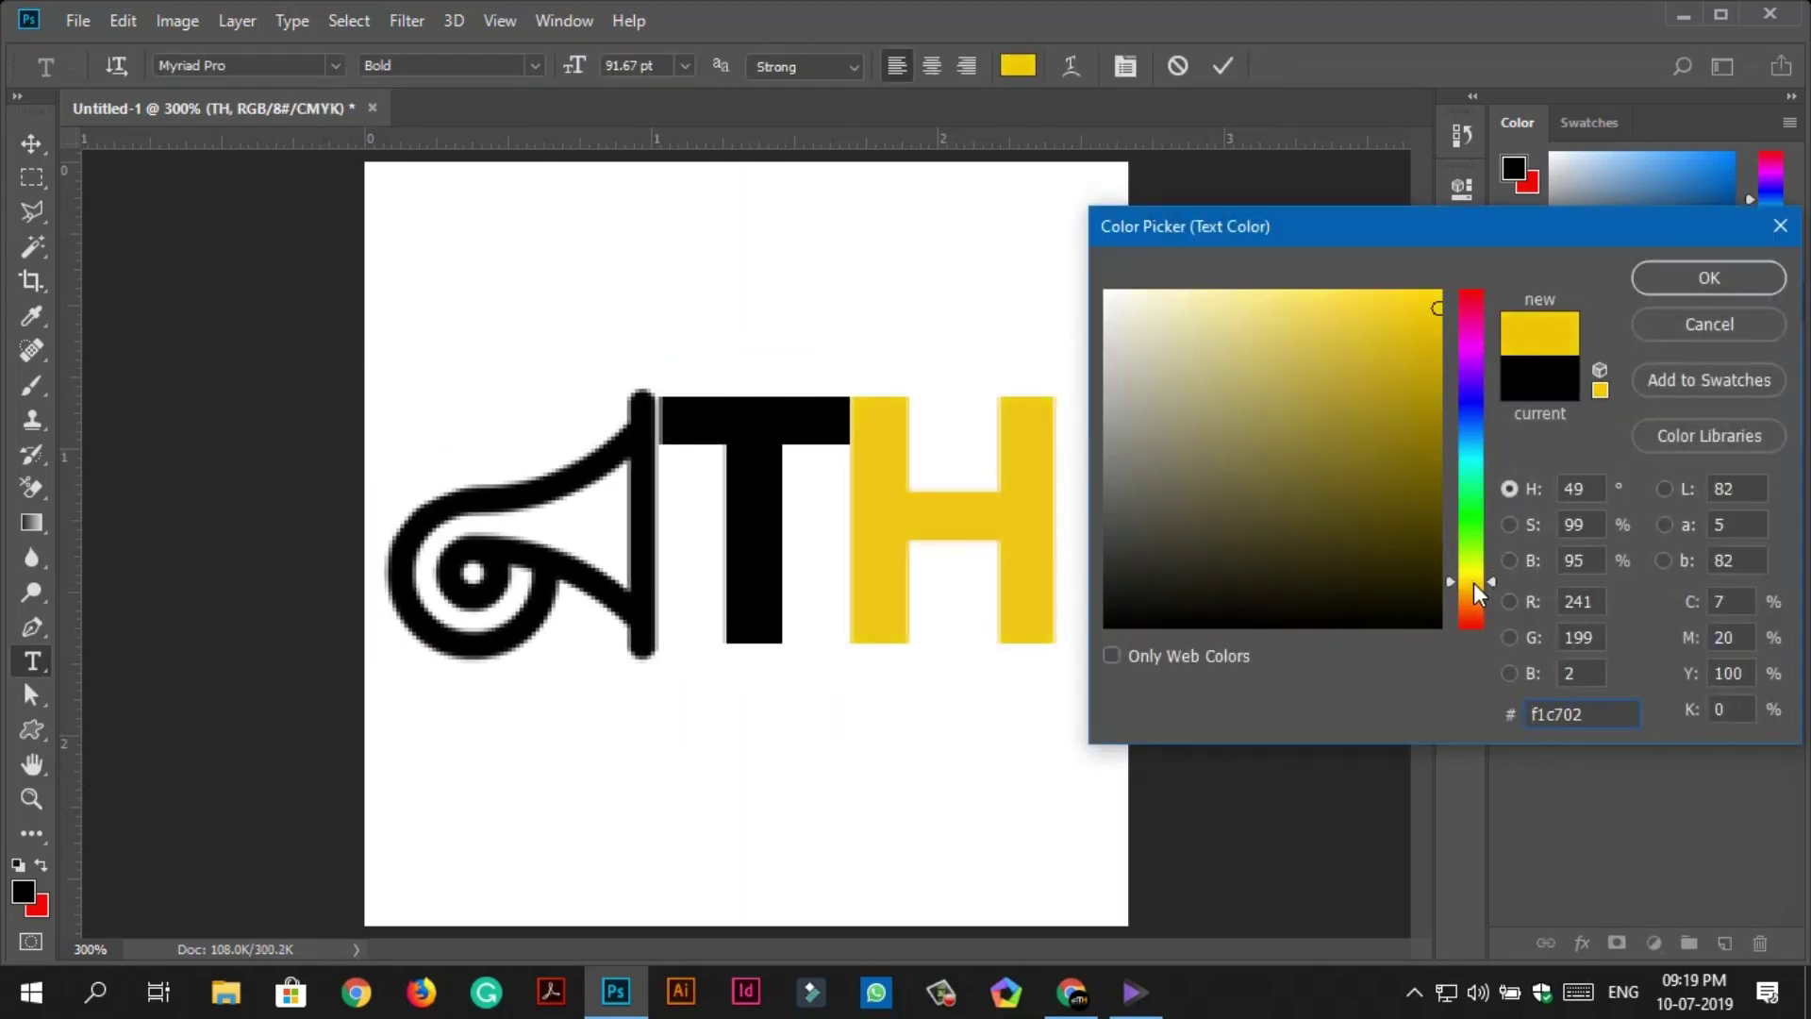
{"action": "left_click", "coordinate": [1708, 277]}
{"action": "left_click", "coordinate": [31, 143]}
Type 'HEAR ME OUT' at 16 pt below the logo with letter spacing 40.
{"action": "key", "text": "t"}
{"action": "left_click", "coordinate": [434, 753]}
{"action": "left_click", "coordinate": [685, 65]}
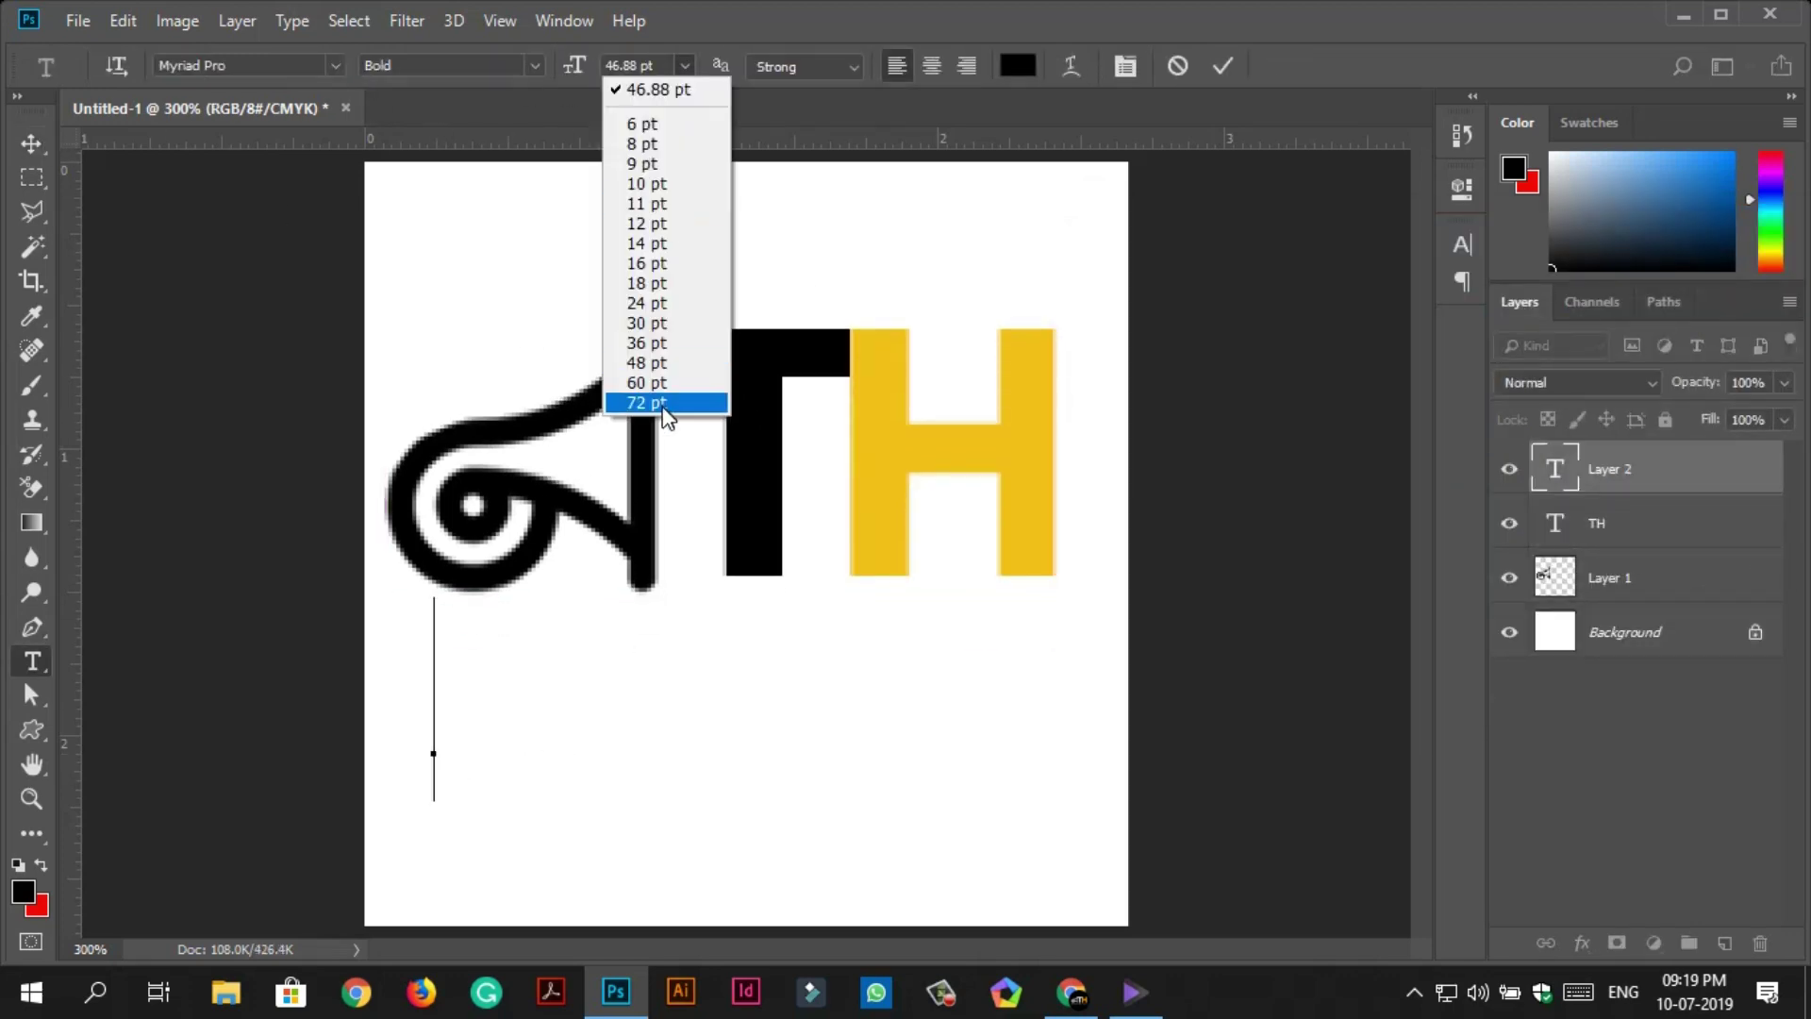
{"action": "left_click", "coordinate": [651, 264]}
{"action": "type", "text": "HEAR ME OUT"}
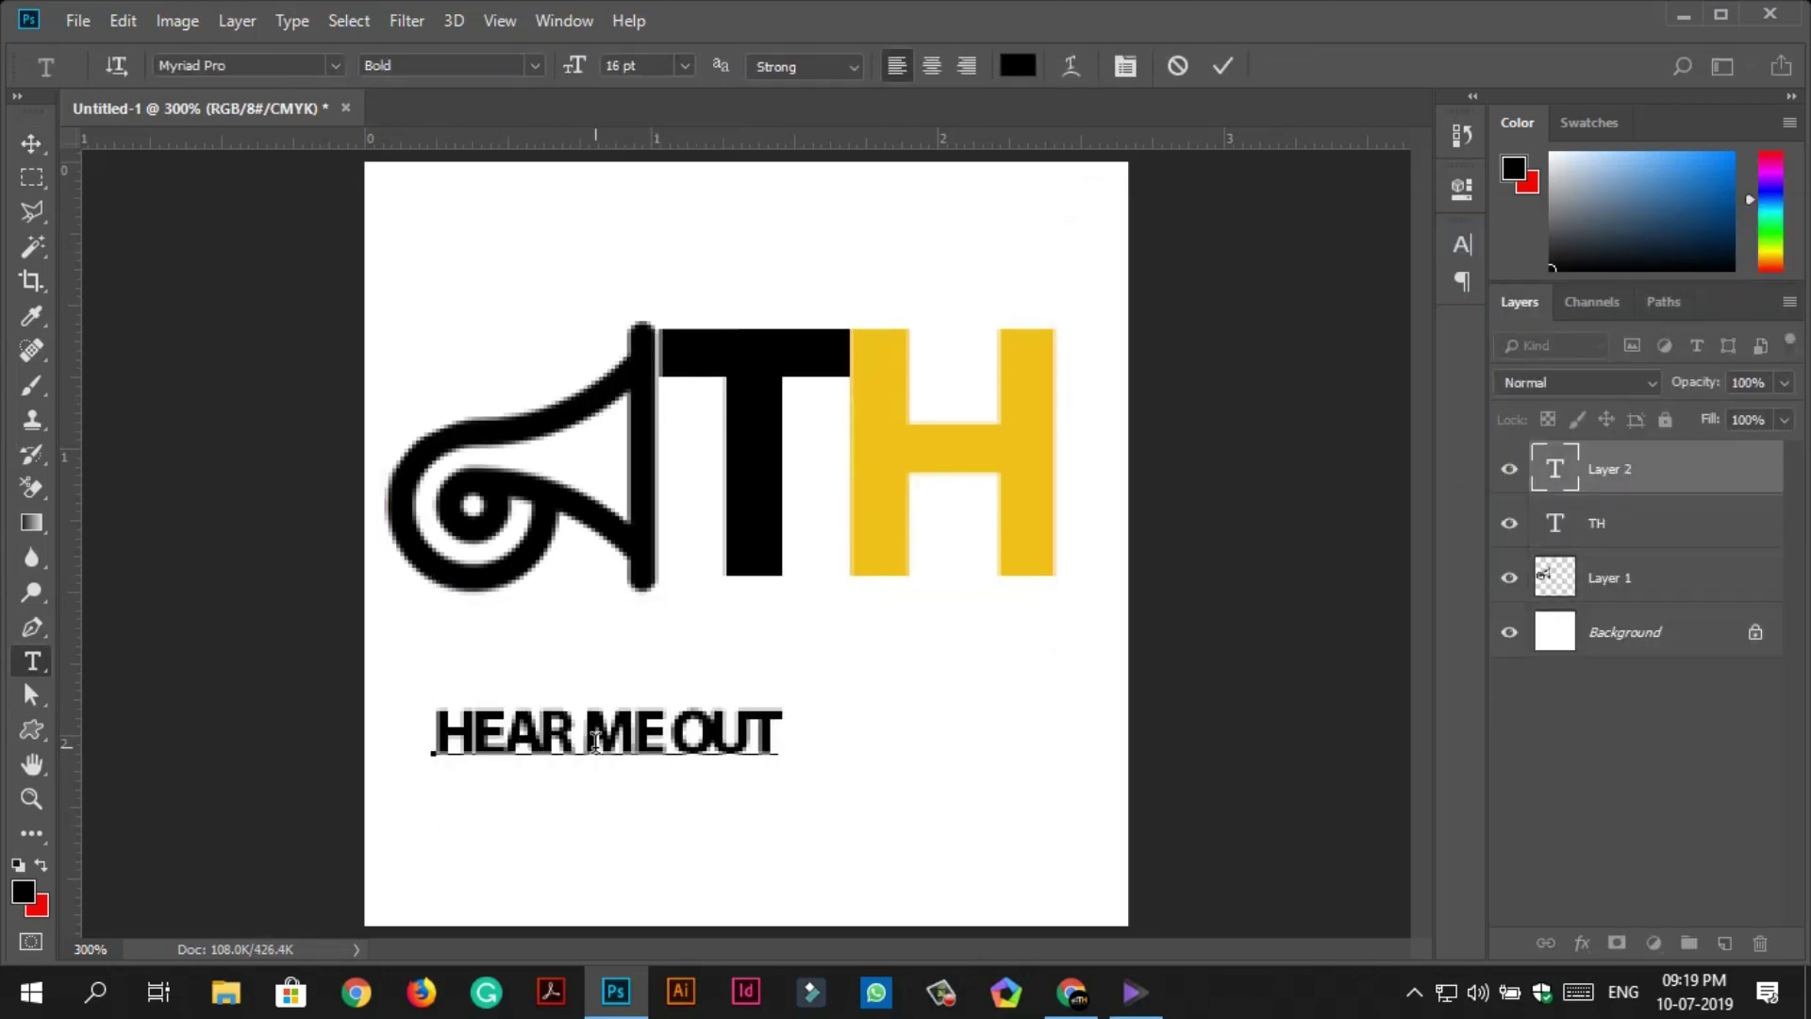
{"action": "key", "text": "ctrl+a"}
{"action": "left_click", "coordinate": [1462, 189]}
{"action": "left_click", "coordinate": [1462, 244]}
{"action": "left_click", "coordinate": [1412, 339]}
{"action": "type", "text": "40"}
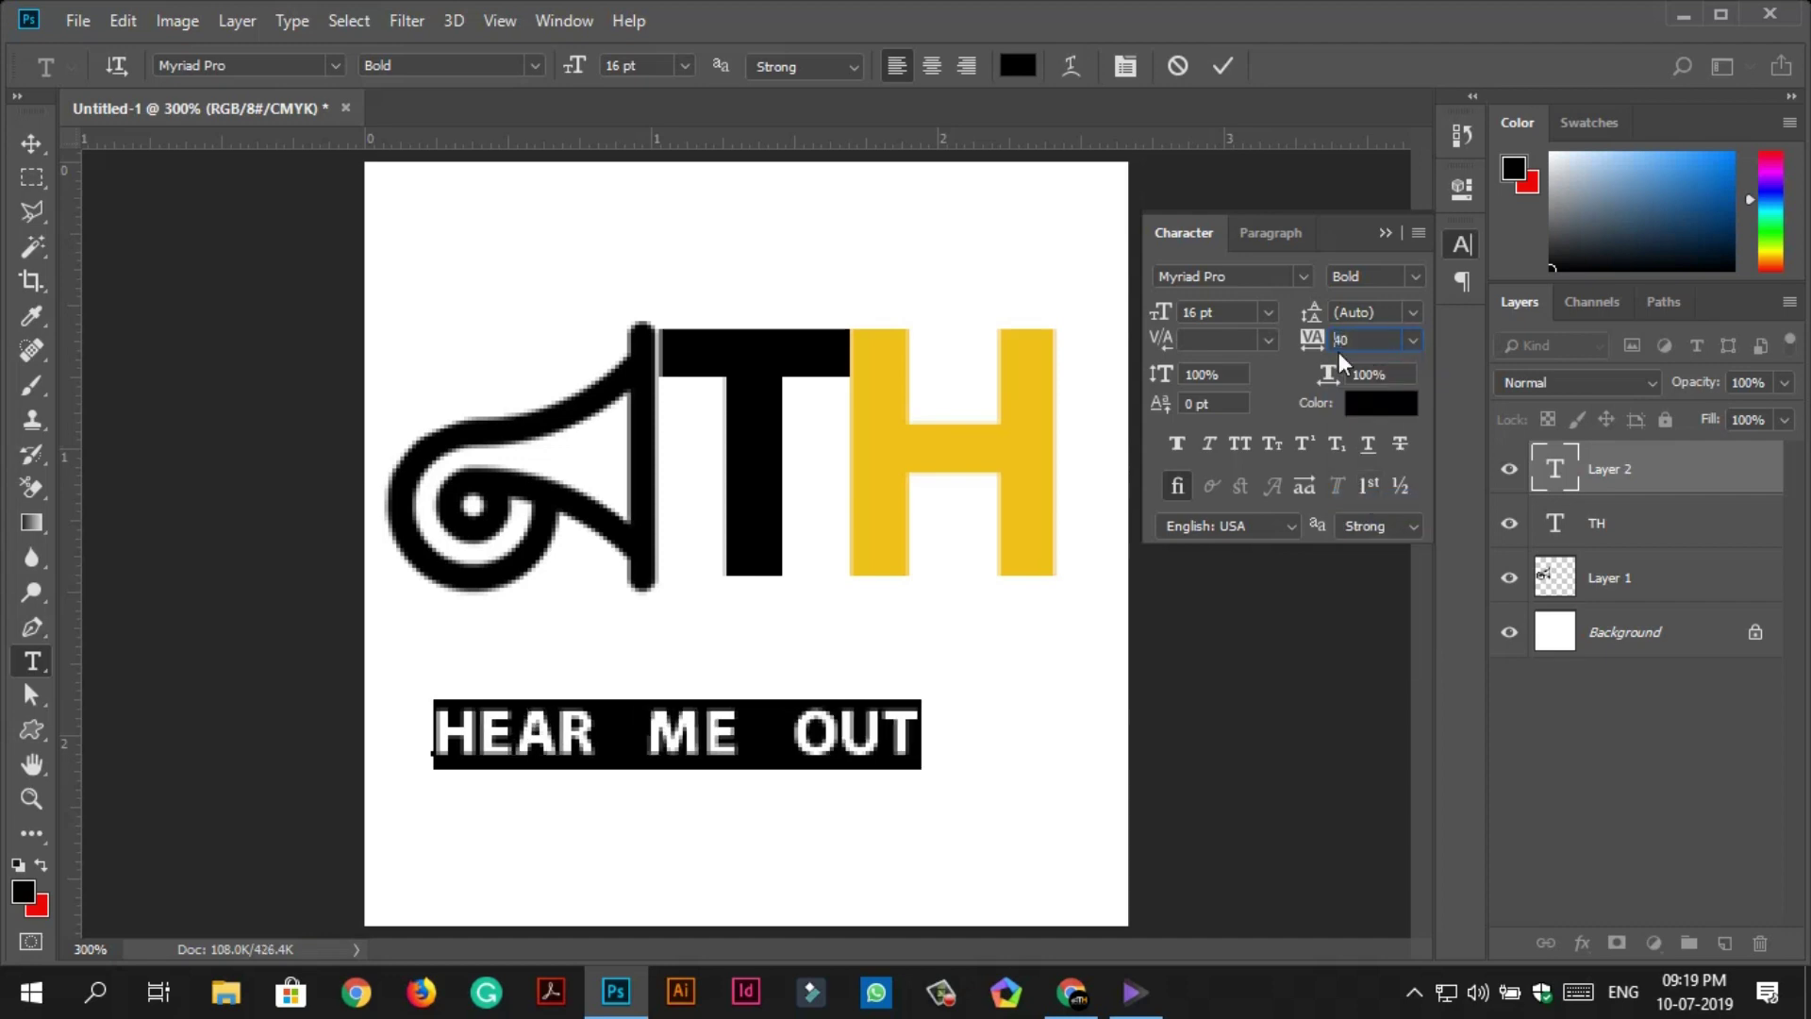
{"action": "key", "text": "Return"}
{"action": "left_click", "coordinate": [623, 731]}
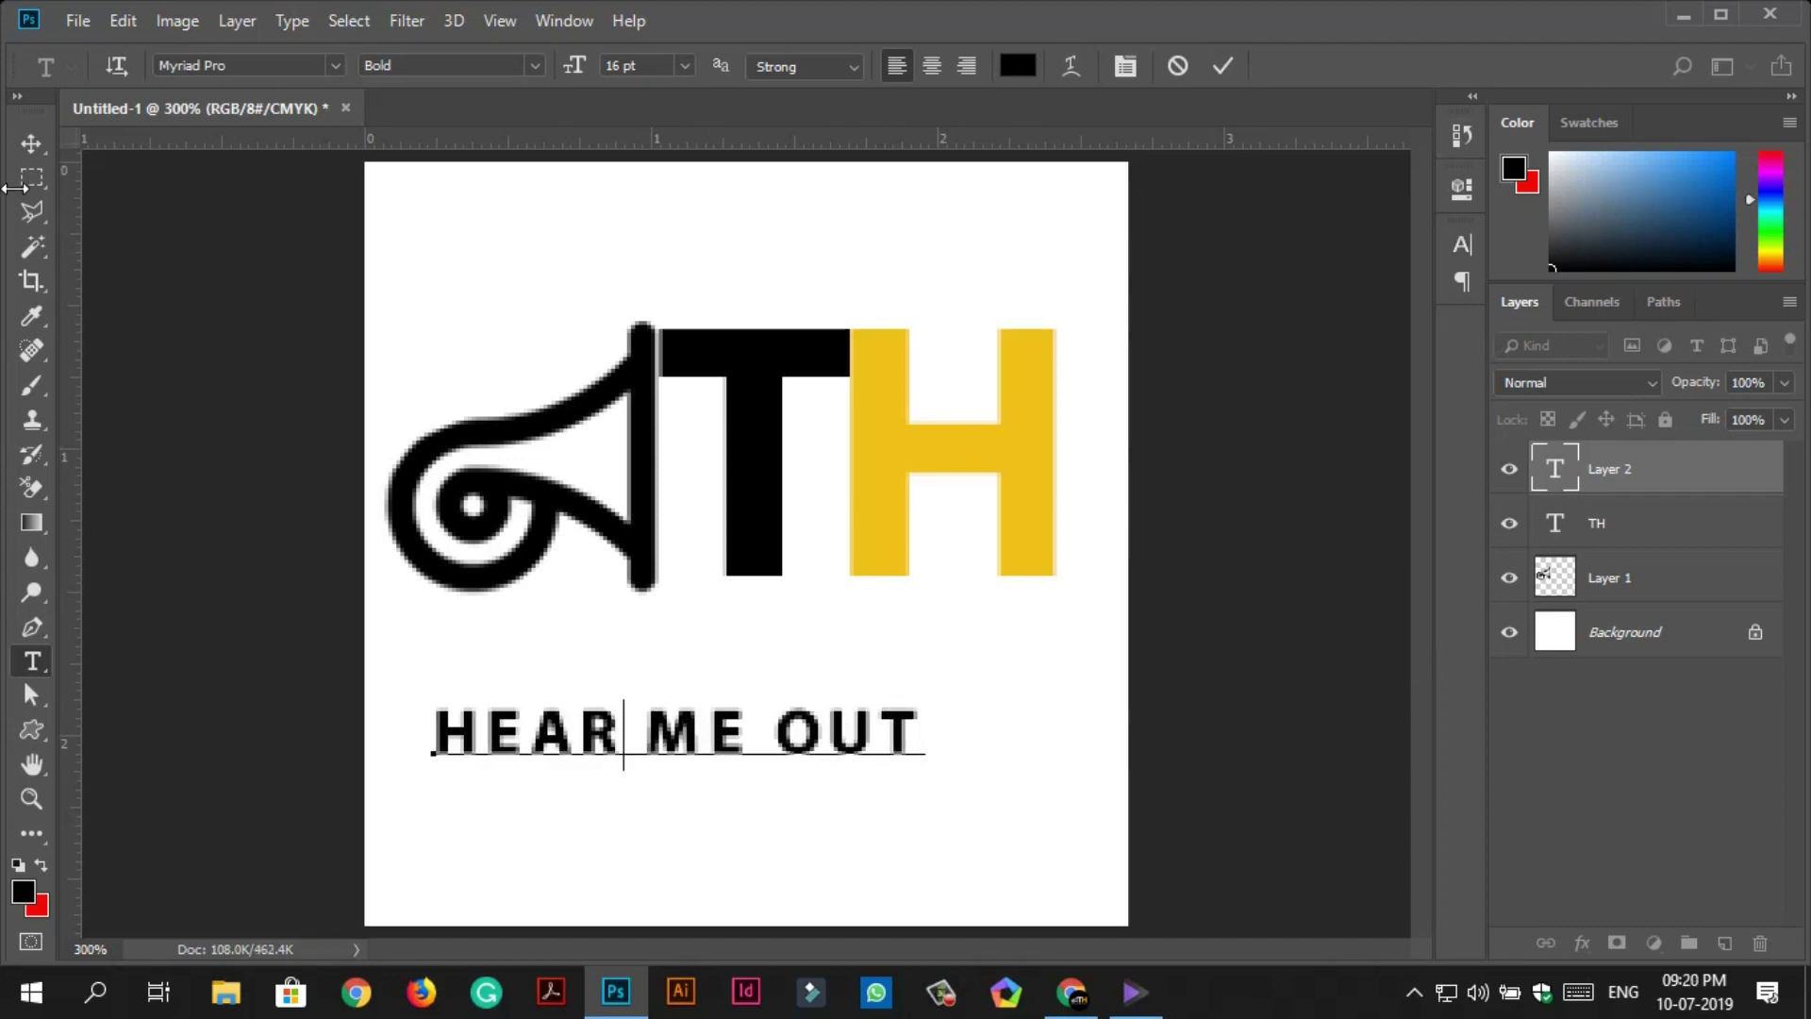
{"action": "left_click", "coordinate": [31, 143]}
Enlarge and centre HEAR ME OUT under TH, shift the logo down, and zoom to 200%.
{"action": "left_click_drag", "start_coordinate": [566, 731], "coordinate": [518, 680]}
{"action": "key", "text": "ctrl+t"}
{"action": "left_click_drag", "start_coordinate": [930, 693], "coordinate": [1043, 622]}
{"action": "key", "text": "Return"}
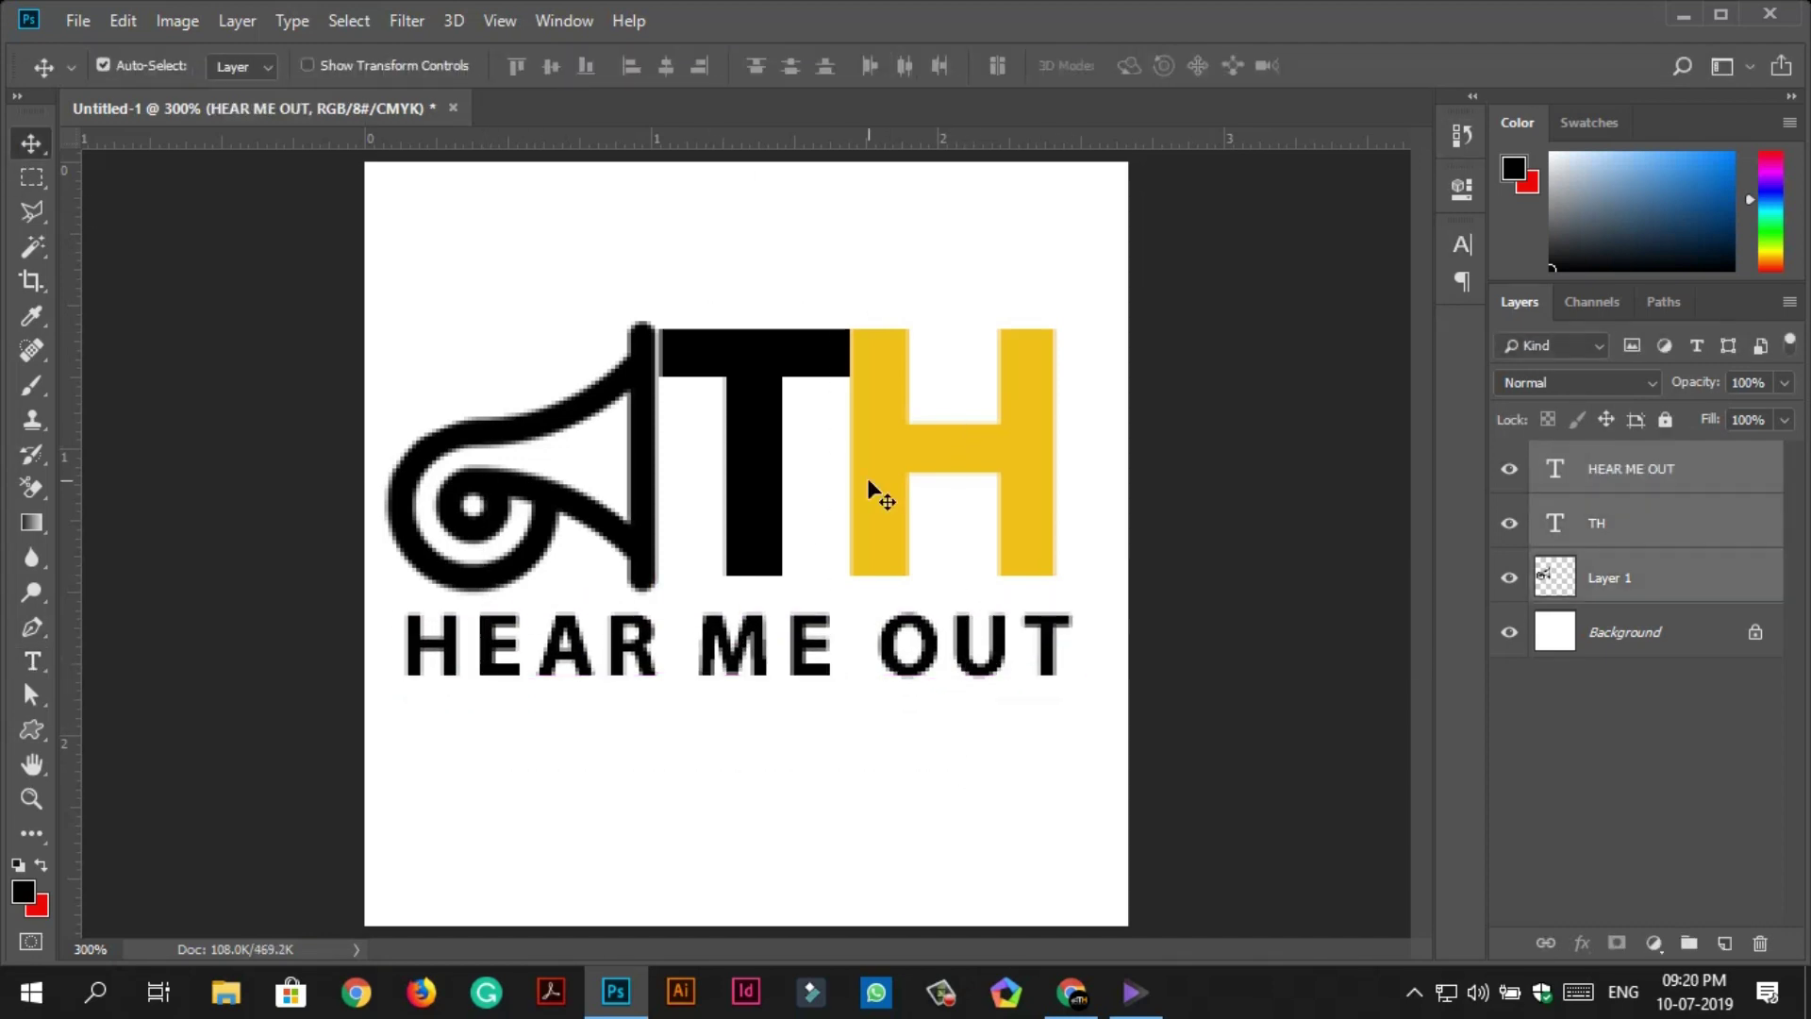
{"action": "left_click_drag", "start_coordinate": [880, 497], "coordinate": [882, 546]}
{"action": "left_click", "coordinate": [853, 271]}
{"action": "left_click", "coordinate": [31, 799]}
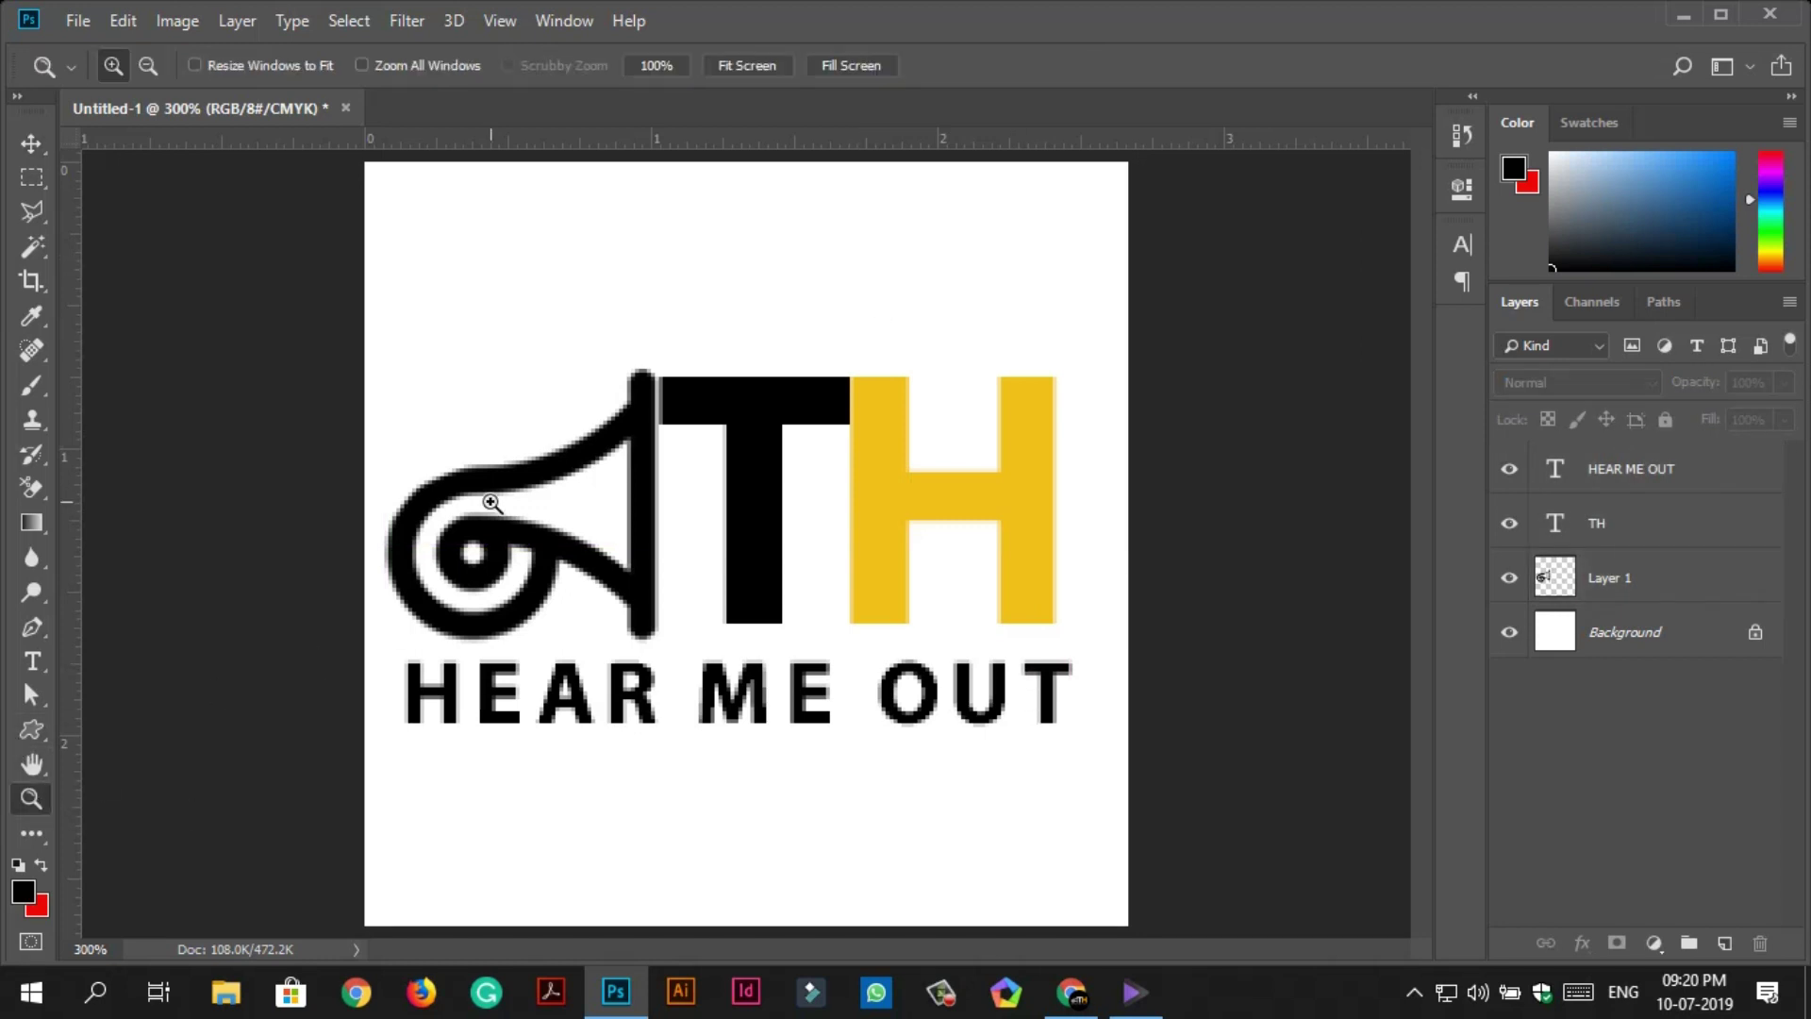
{"action": "left_click", "coordinate": [575, 387], "text": "alt"}
{"action": "left_click", "coordinate": [576, 387], "text": "alt"}
{"action": "left_click", "coordinate": [799, 488]}
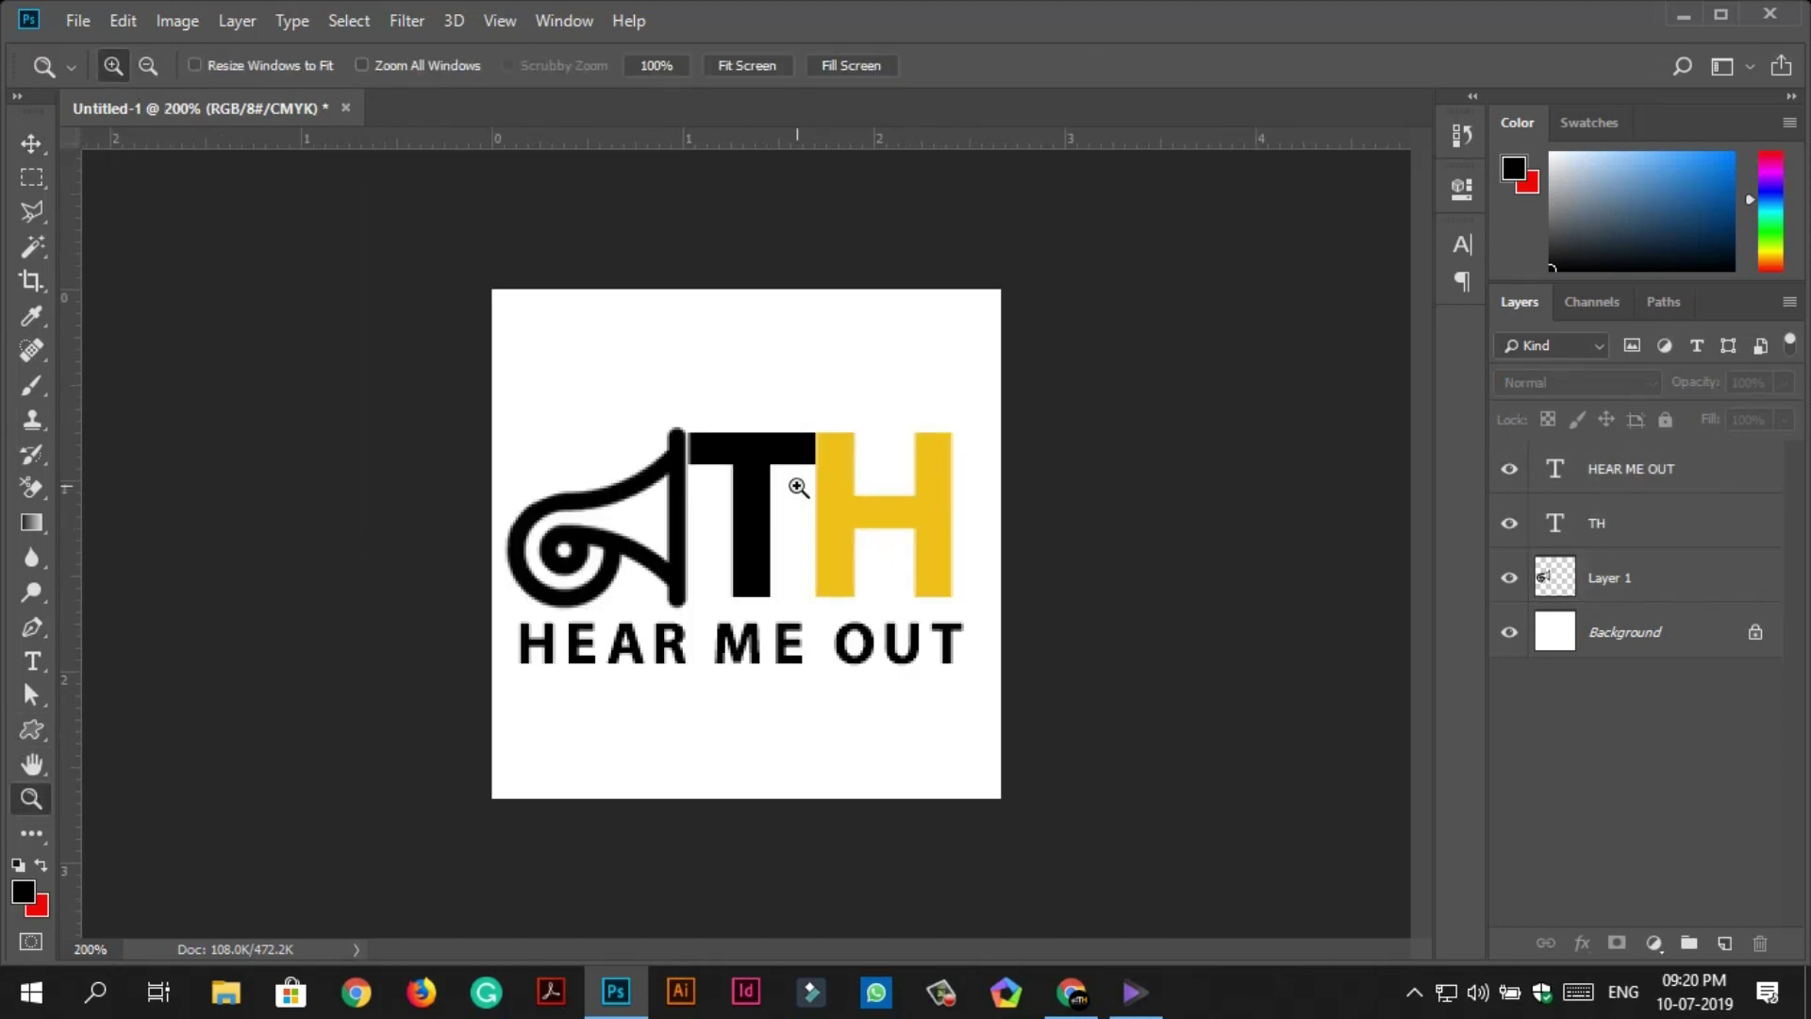
Draw a rounded rectangle and stretch it to fill the canvas.
{"action": "right_click", "coordinate": [31, 729]}
{"action": "left_click", "coordinate": [123, 750]}
{"action": "left_click_drag", "start_coordinate": [497, 337], "coordinate": [1000, 799]}
{"action": "key", "text": "v"}
{"action": "left_click_drag", "start_coordinate": [582, 394], "coordinate": [578, 347]}
{"action": "key", "text": "ctrl+t"}
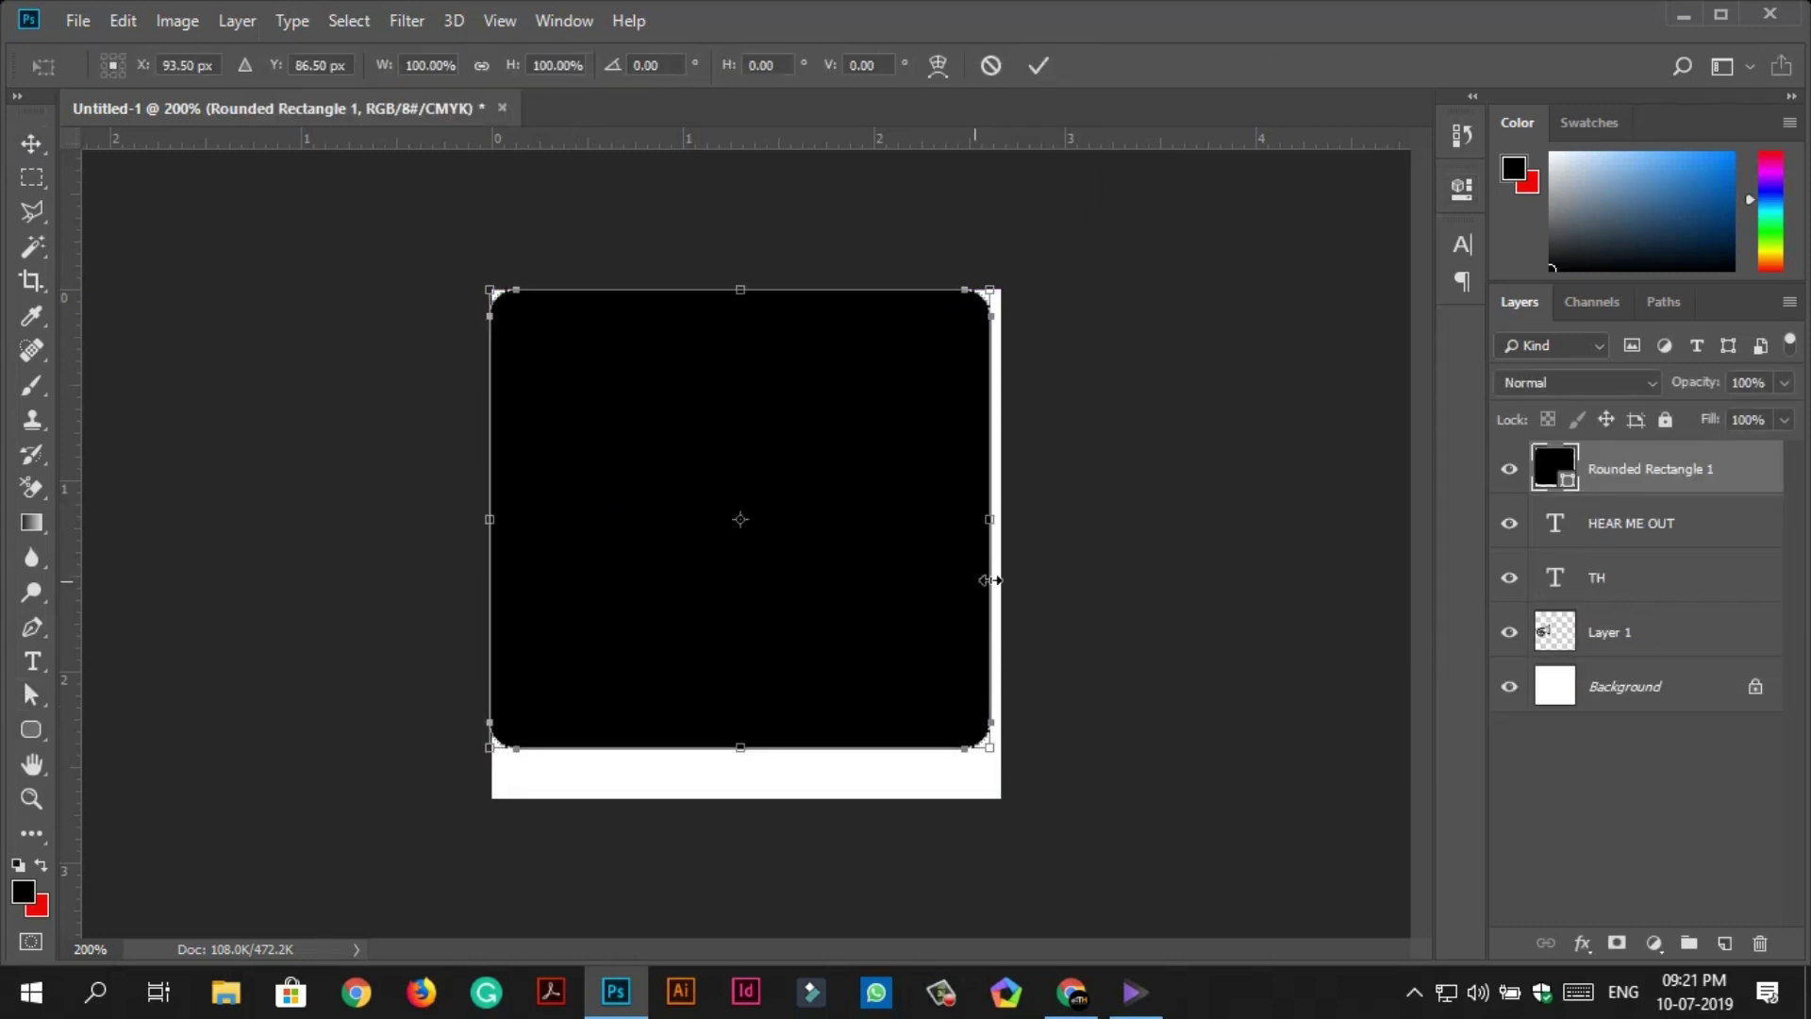
{"action": "left_click_drag", "start_coordinate": [745, 750], "coordinate": [744, 774]}
{"action": "key", "text": "Return"}
Try fill colours on the rectangle and give it a white 3.15 px border.
{"action": "left_click", "coordinate": [351, 67]}
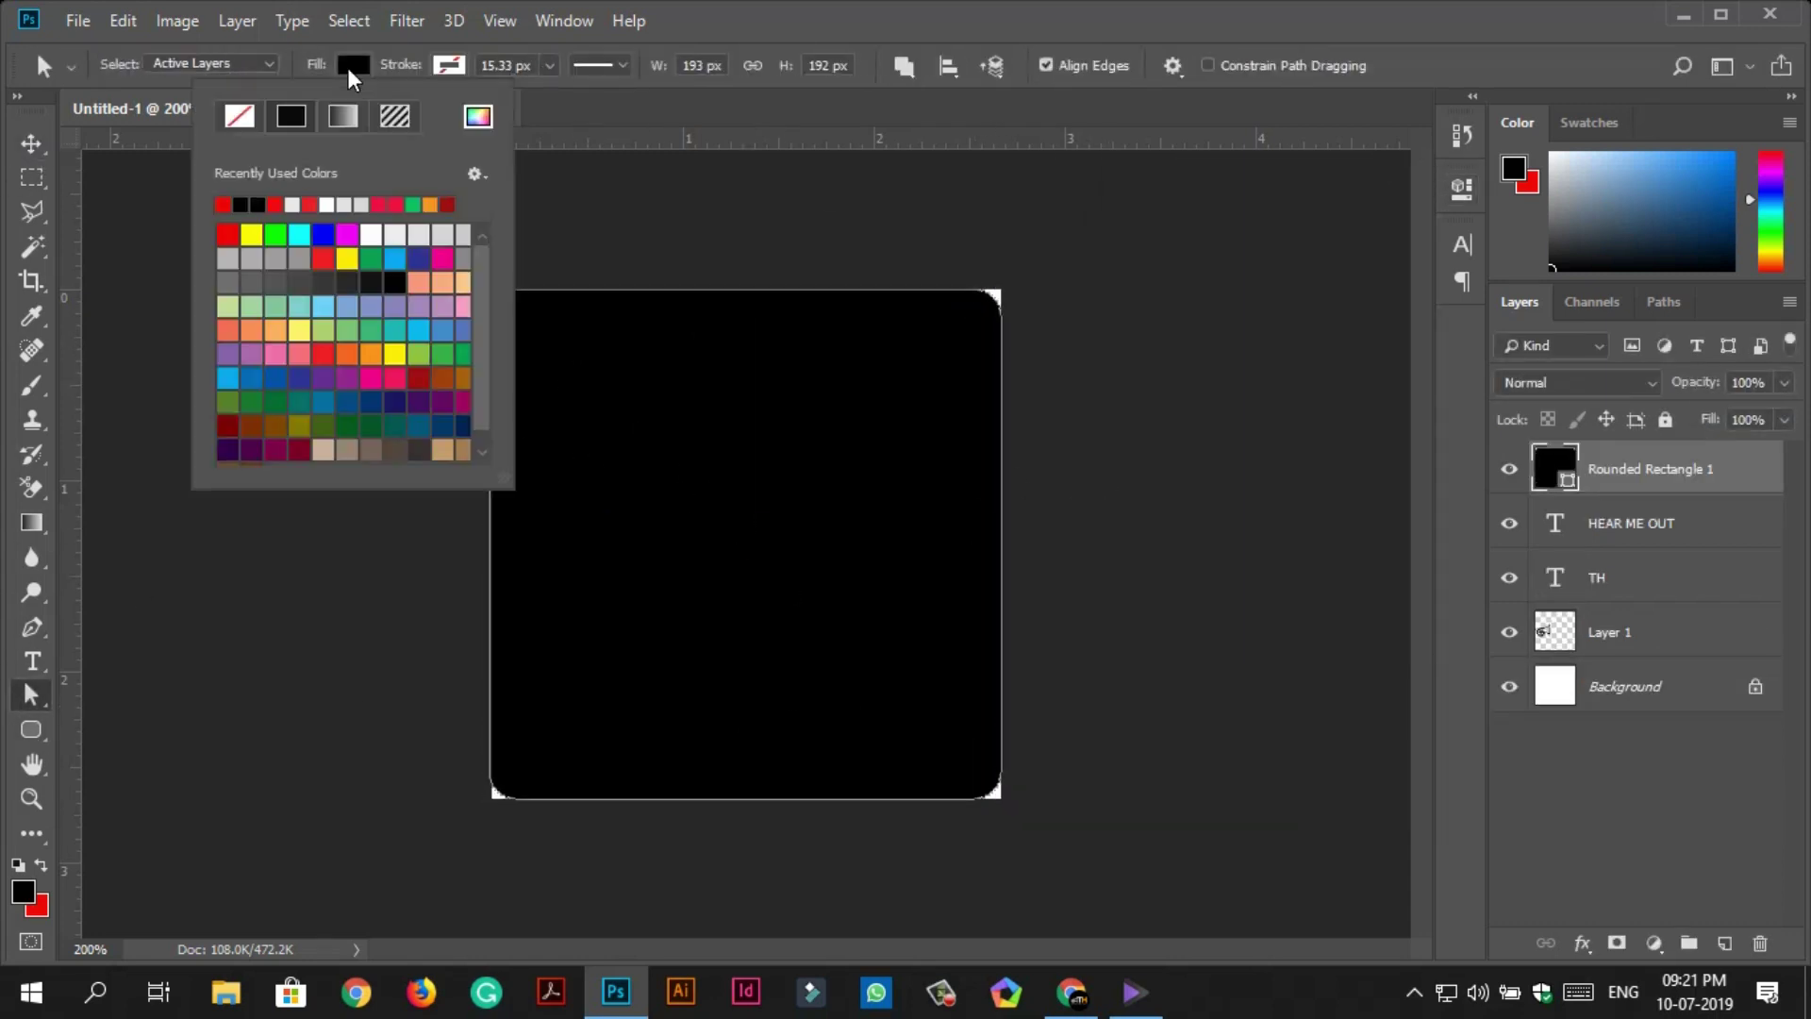
{"action": "left_click", "coordinate": [443, 283]}
{"action": "left_click", "coordinate": [419, 353]}
{"action": "left_click", "coordinate": [443, 353]}
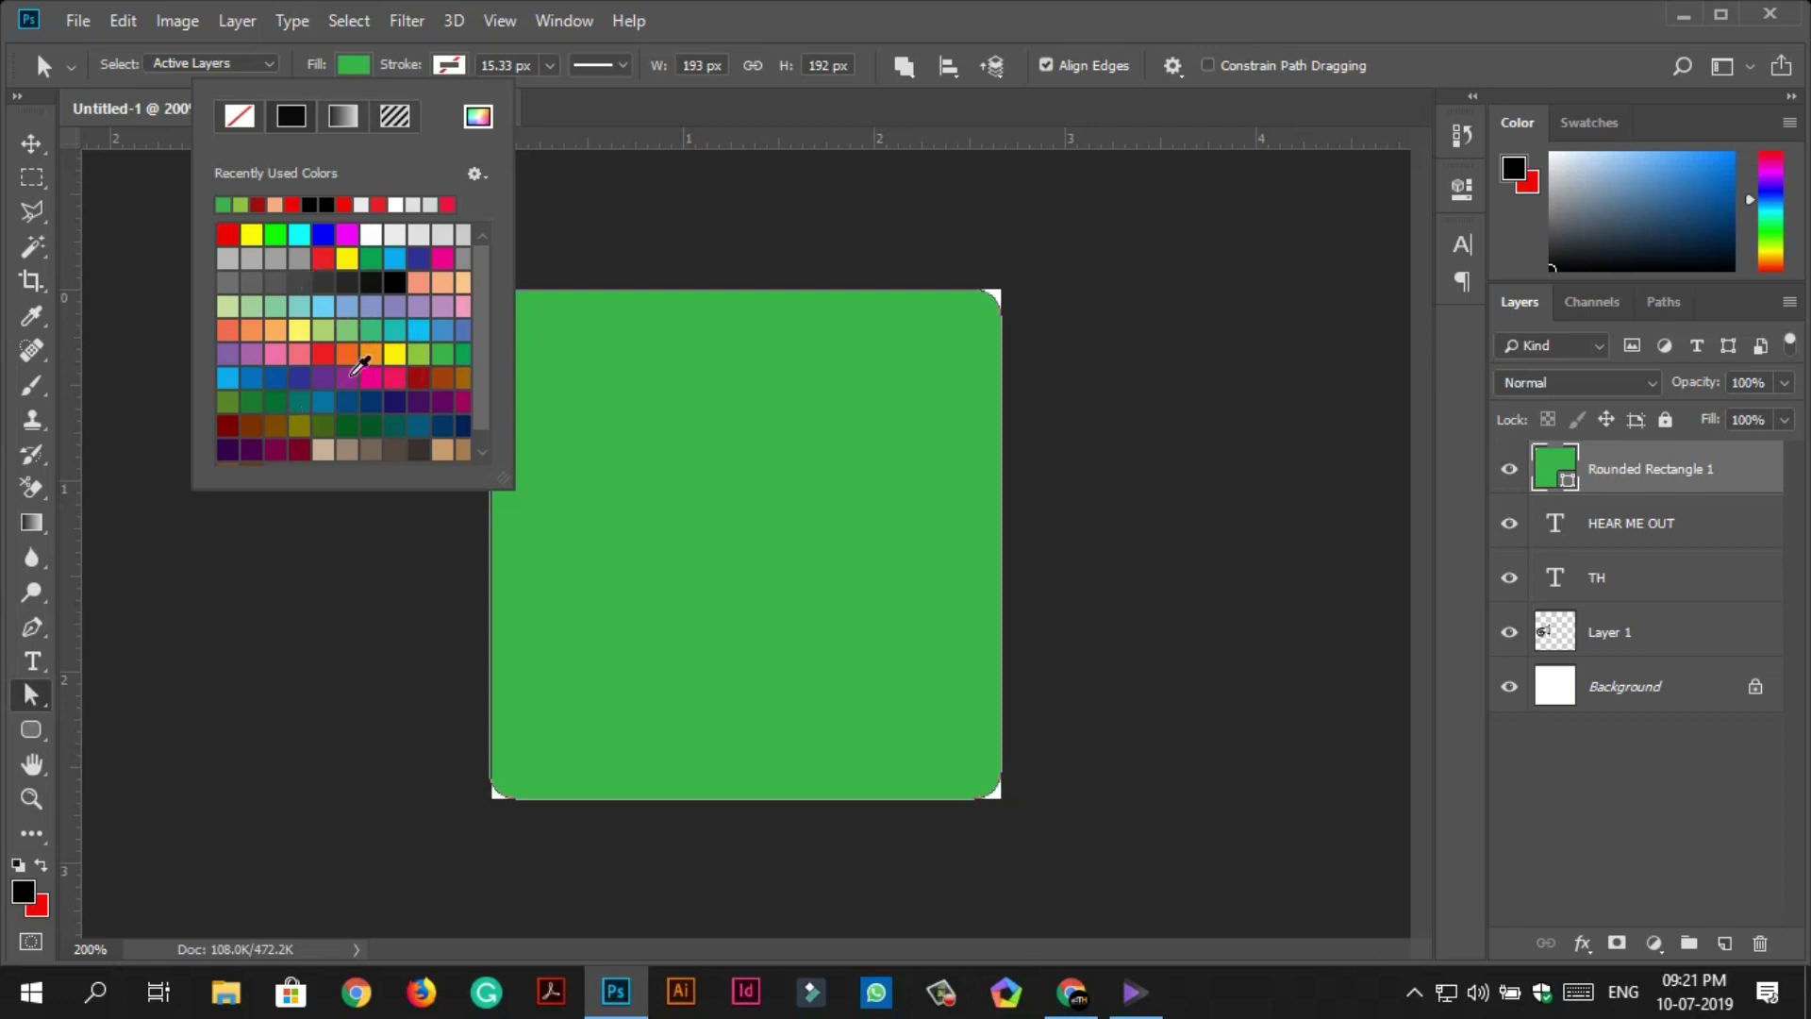
{"action": "left_click", "coordinate": [352, 375]}
{"action": "left_click", "coordinate": [242, 205]}
{"action": "left_click", "coordinate": [450, 64]}
{"action": "left_click", "coordinate": [525, 203]}
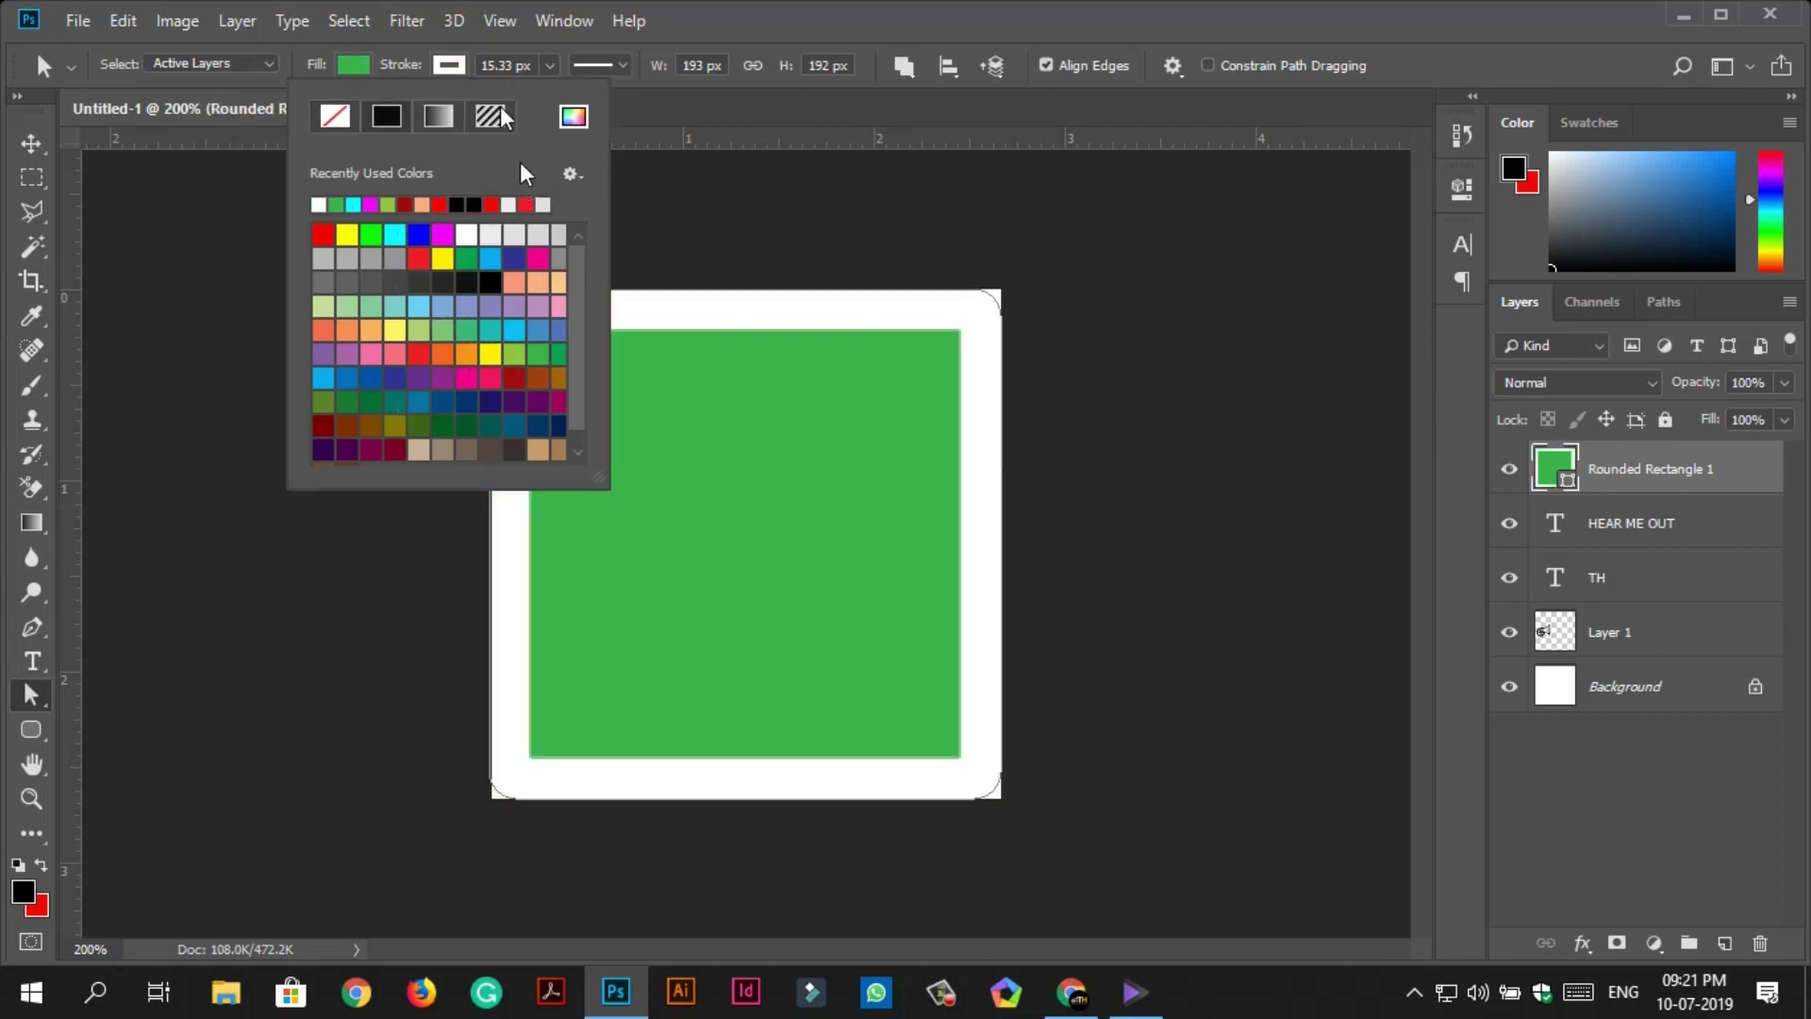
{"action": "left_click", "coordinate": [549, 65]}
{"action": "mouse_move", "coordinate": [548, 97]}
{"action": "left_mouse_down"}
{"action": "mouse_move", "coordinate": [517, 93]}
{"action": "mouse_move", "coordinate": [528, 112]}
{"action": "left_mouse_up"}
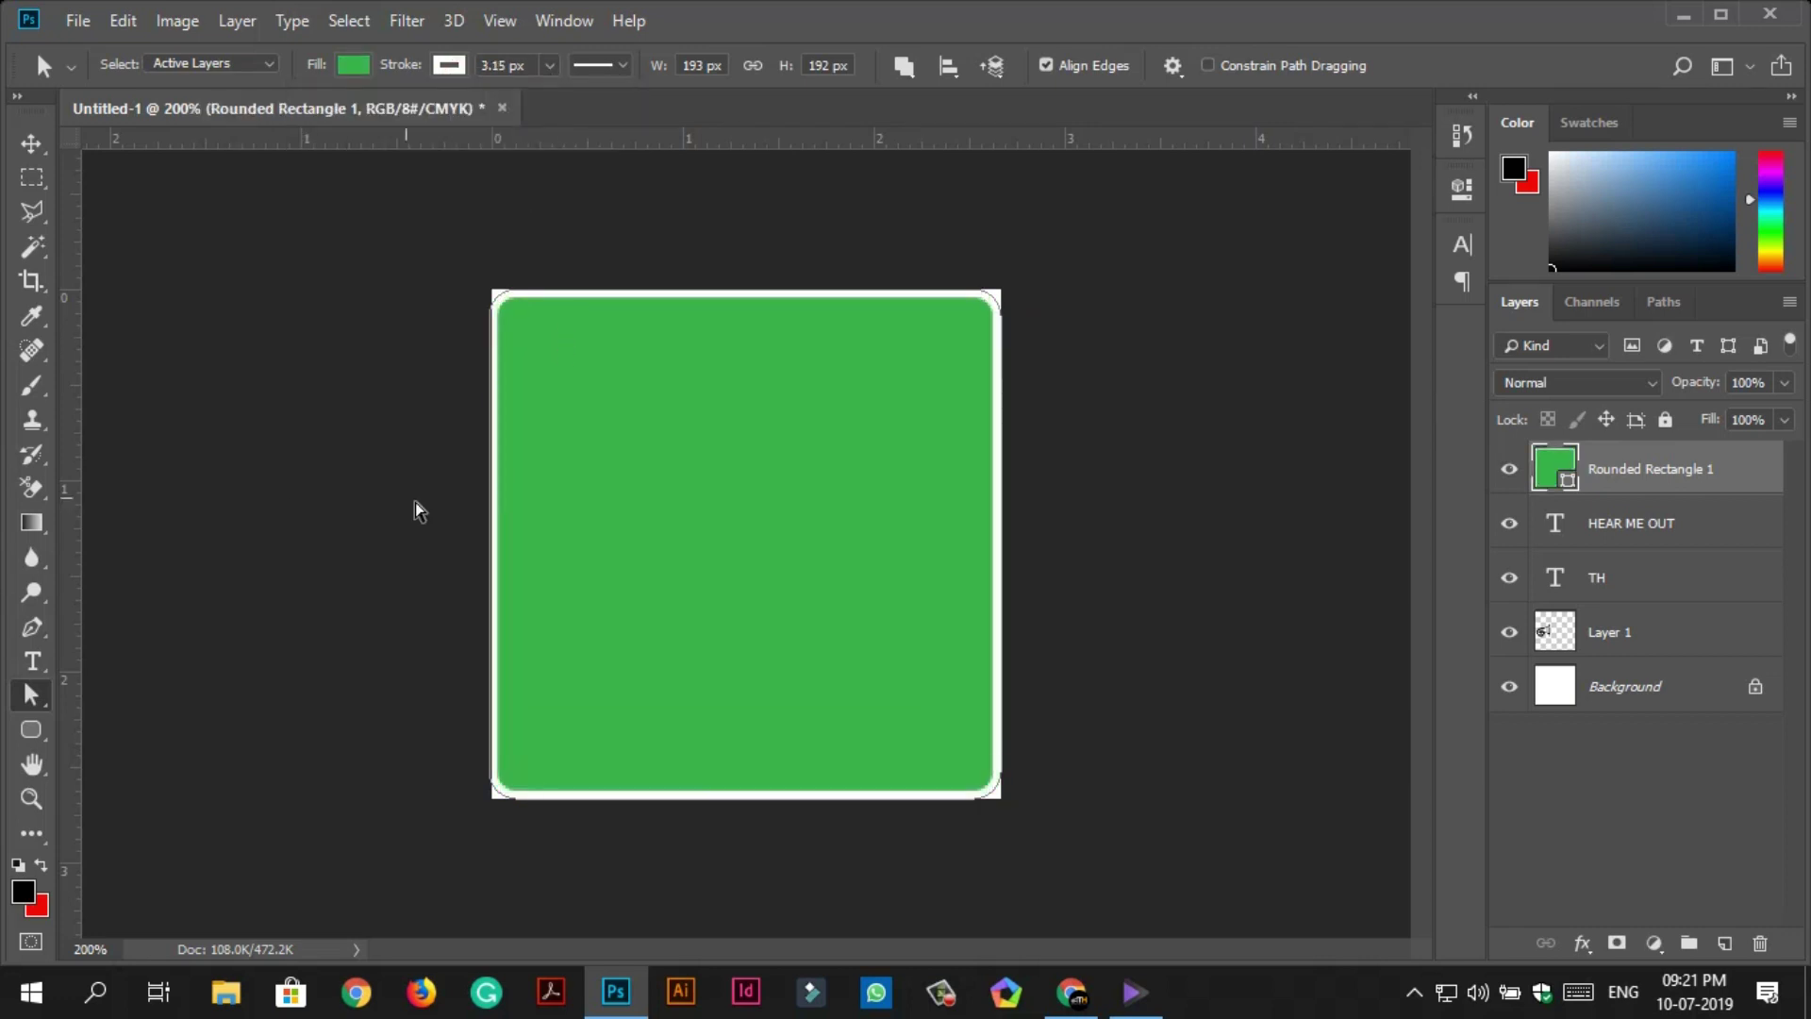
Round the rectangle's corners more, fill it 95% Gray, and move it beneath the logo layers.
{"action": "left_click", "coordinate": [1462, 189]}
{"action": "left_click_drag", "start_coordinate": [1302, 448], "coordinate": [1335, 459]}
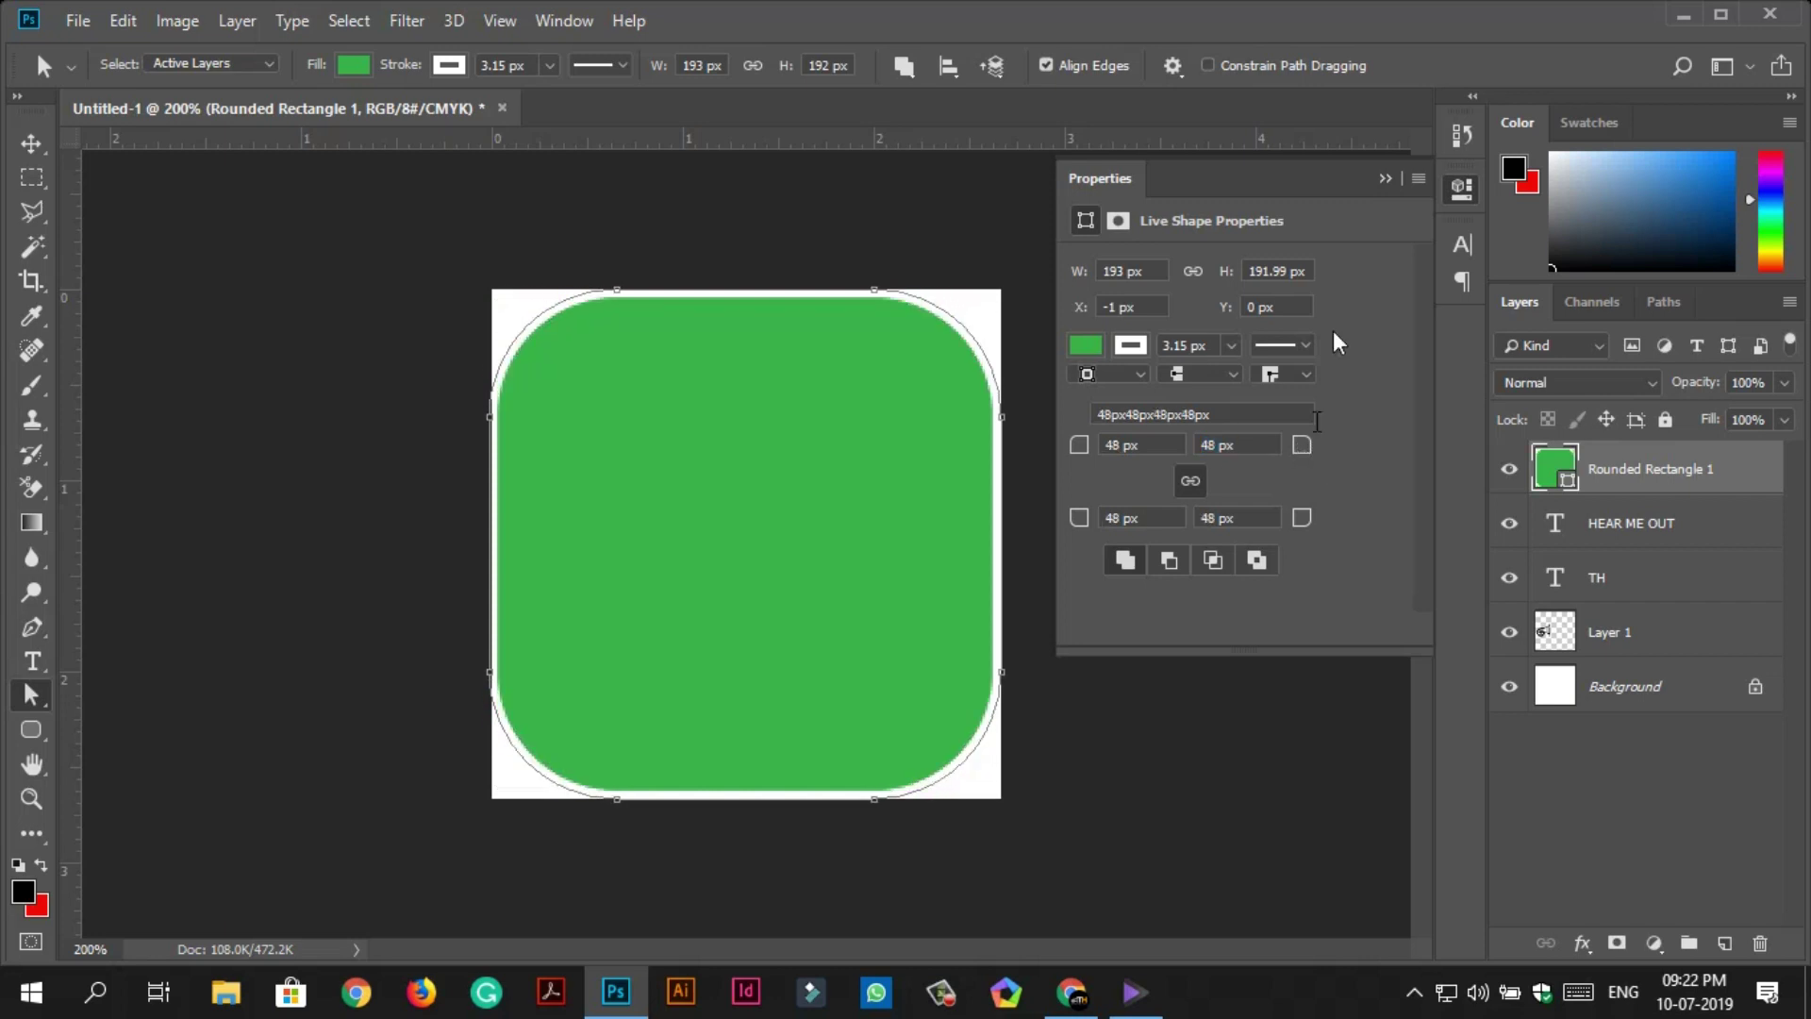
{"action": "left_click", "coordinate": [354, 64]}
{"action": "left_click", "coordinate": [375, 203]}
{"action": "left_click", "coordinate": [371, 281]}
{"action": "left_click", "coordinate": [371, 281]}
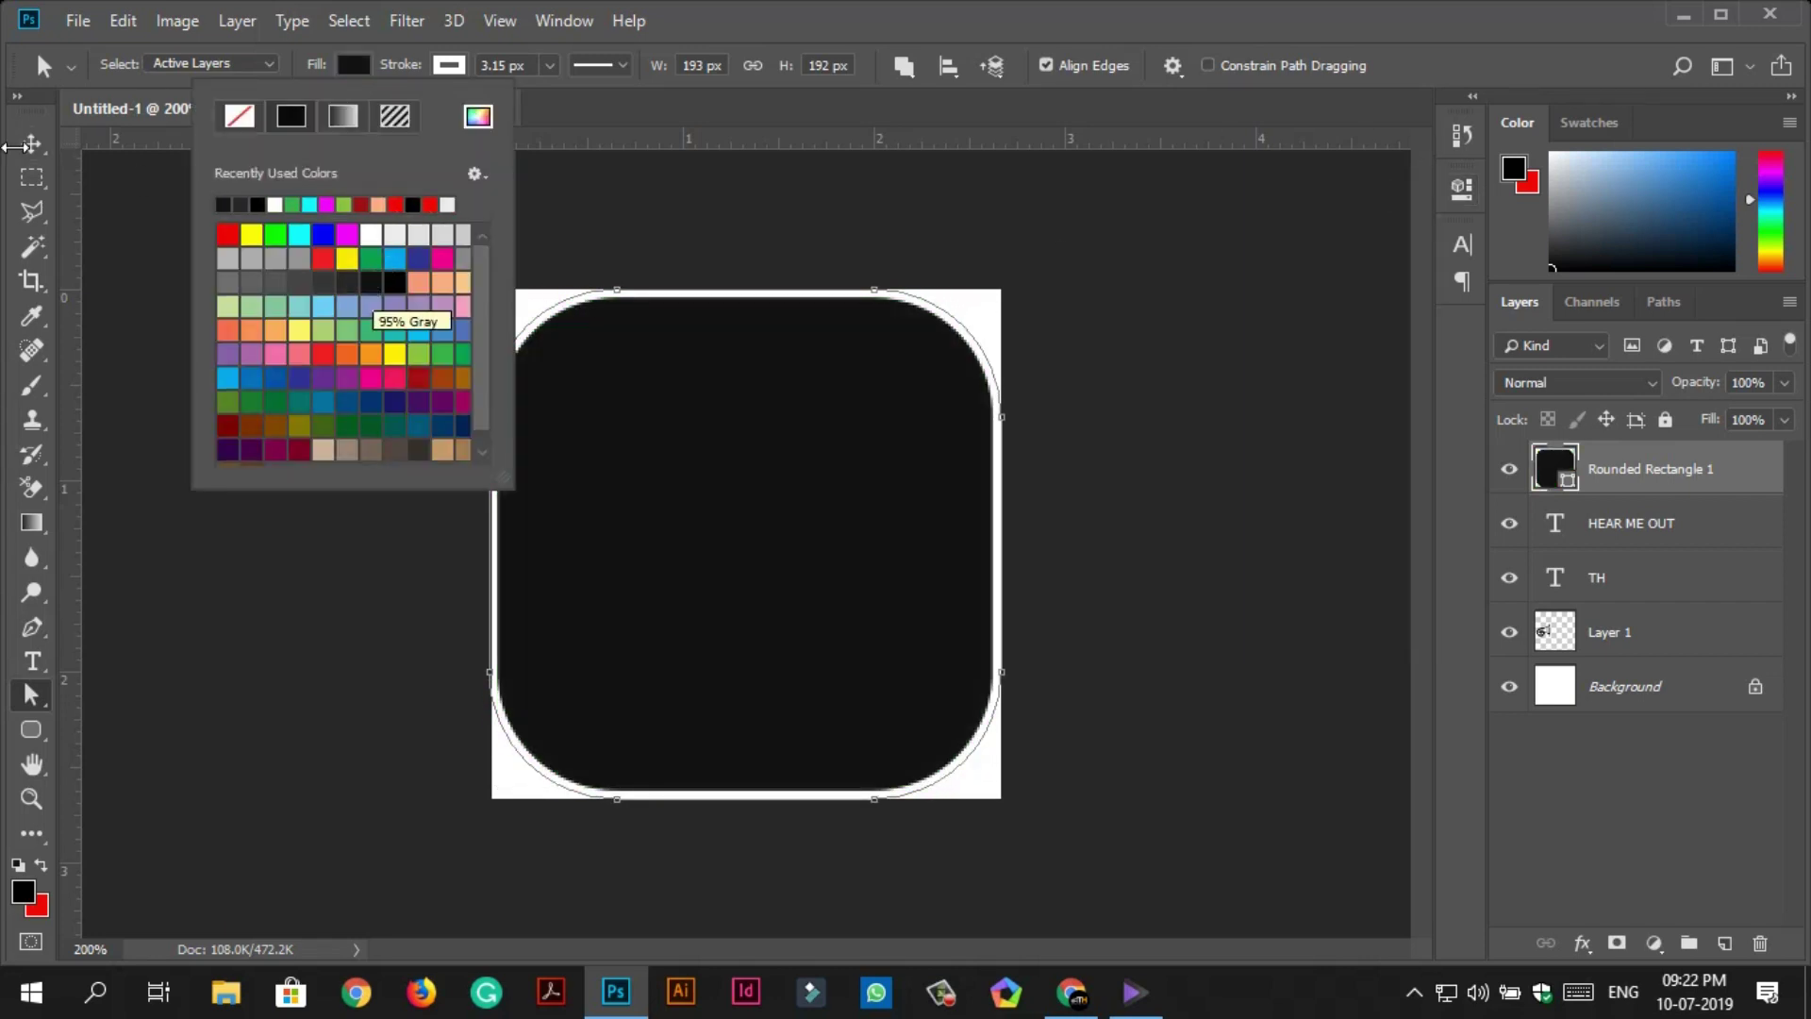
{"action": "left_click", "coordinate": [31, 144]}
{"action": "left_click", "coordinate": [1509, 686]}
{"action": "left_click_drag", "start_coordinate": [1553, 469], "coordinate": [1554, 651]}
Make the T and HEAR ME OUT text white and add a white Color Overlay to the horn.
{"action": "double_click", "coordinate": [807, 519]}
{"action": "left_click", "coordinate": [1017, 65]}
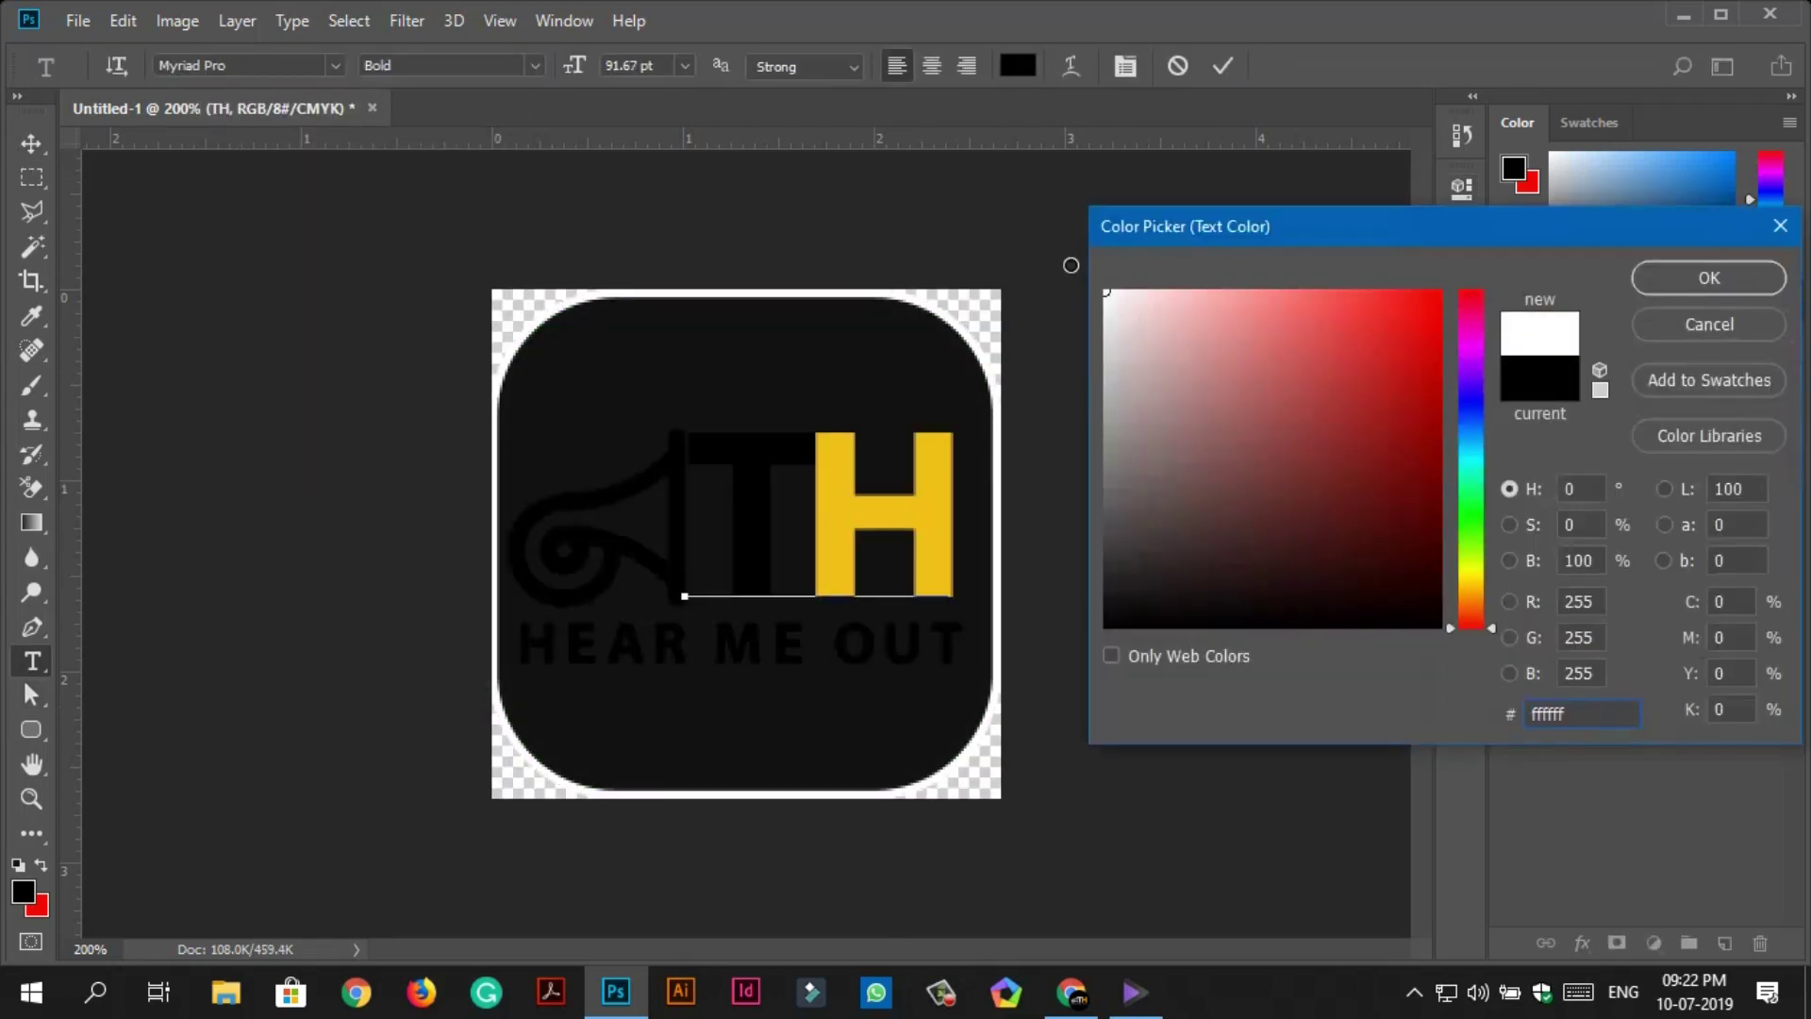
{"action": "key", "text": "Return"}
{"action": "key", "text": "ctrl+Return"}
{"action": "double_click", "coordinate": [614, 647]}
{"action": "left_click", "coordinate": [1017, 66]}
{"action": "key", "text": "Return"}
{"action": "right_click", "coordinate": [1604, 577]}
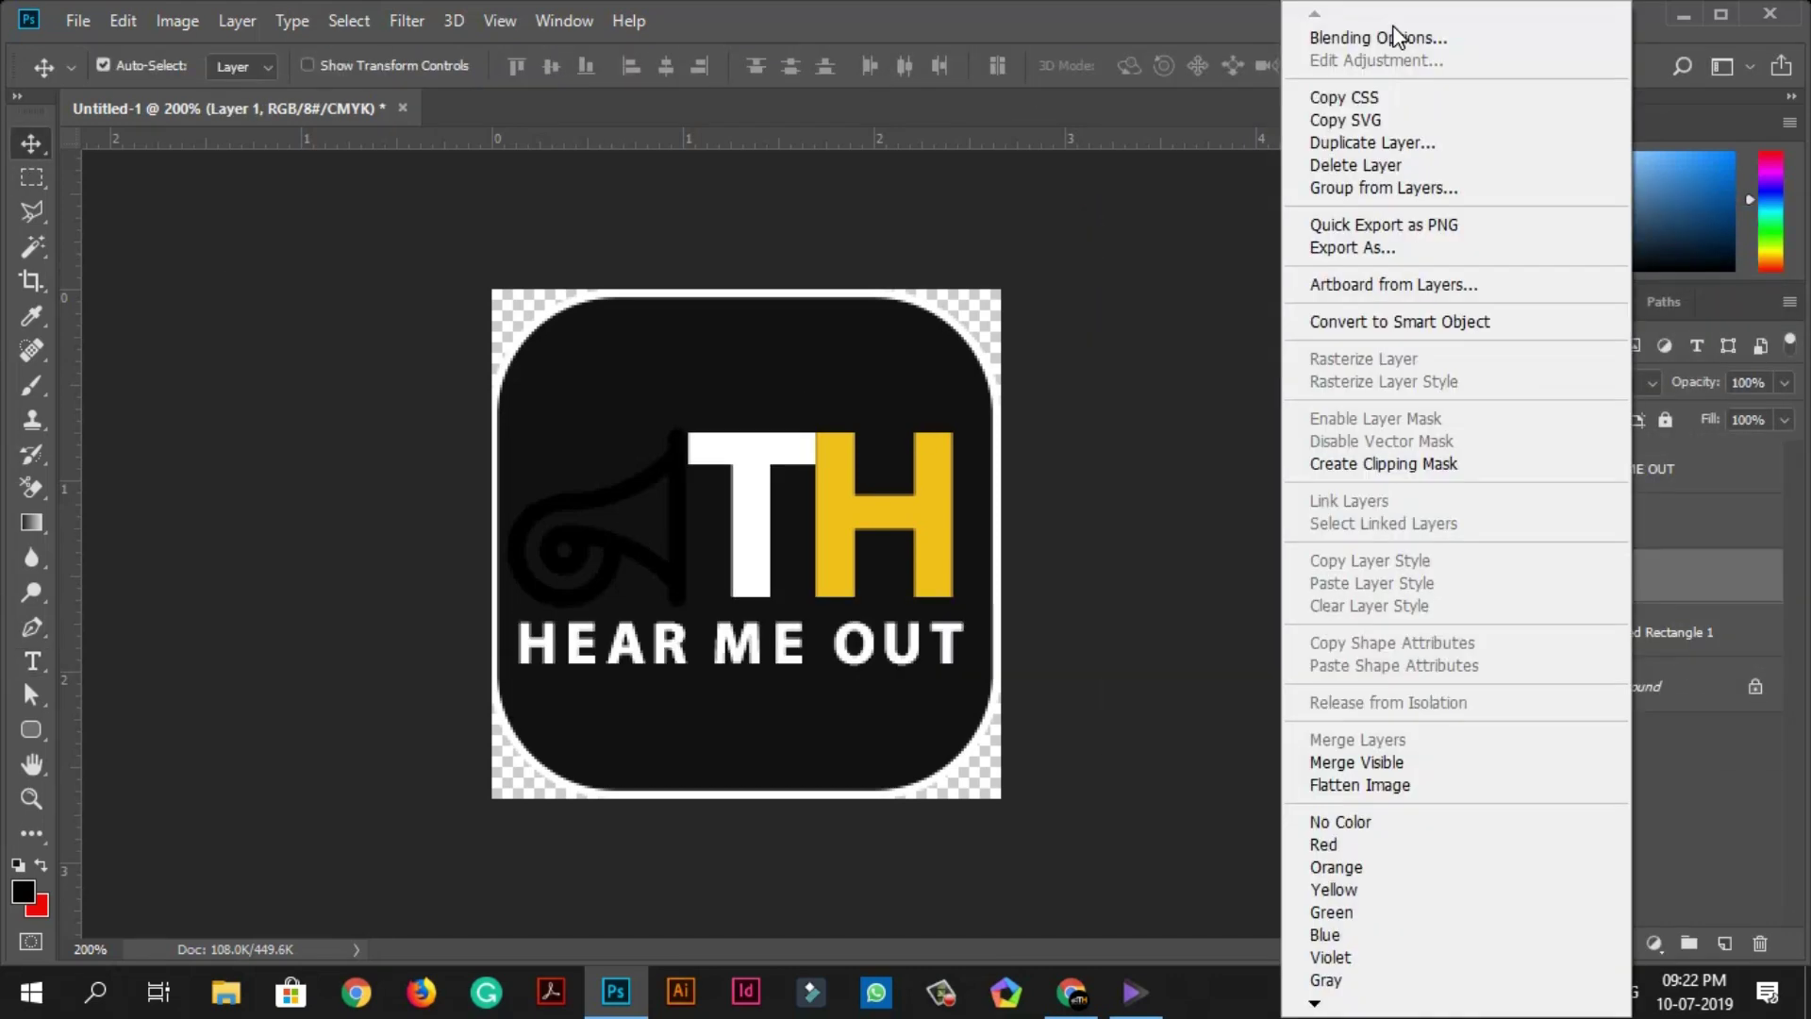
{"action": "left_click", "coordinate": [1433, 32]}
{"action": "left_click", "coordinate": [830, 635]}
{"action": "left_click", "coordinate": [1435, 393]}
{"action": "key", "text": "Return"}
{"action": "key", "text": "Return"}
Change the rounded rectangle's border to yellow with a solid line.
{"action": "left_click", "coordinate": [647, 377]}
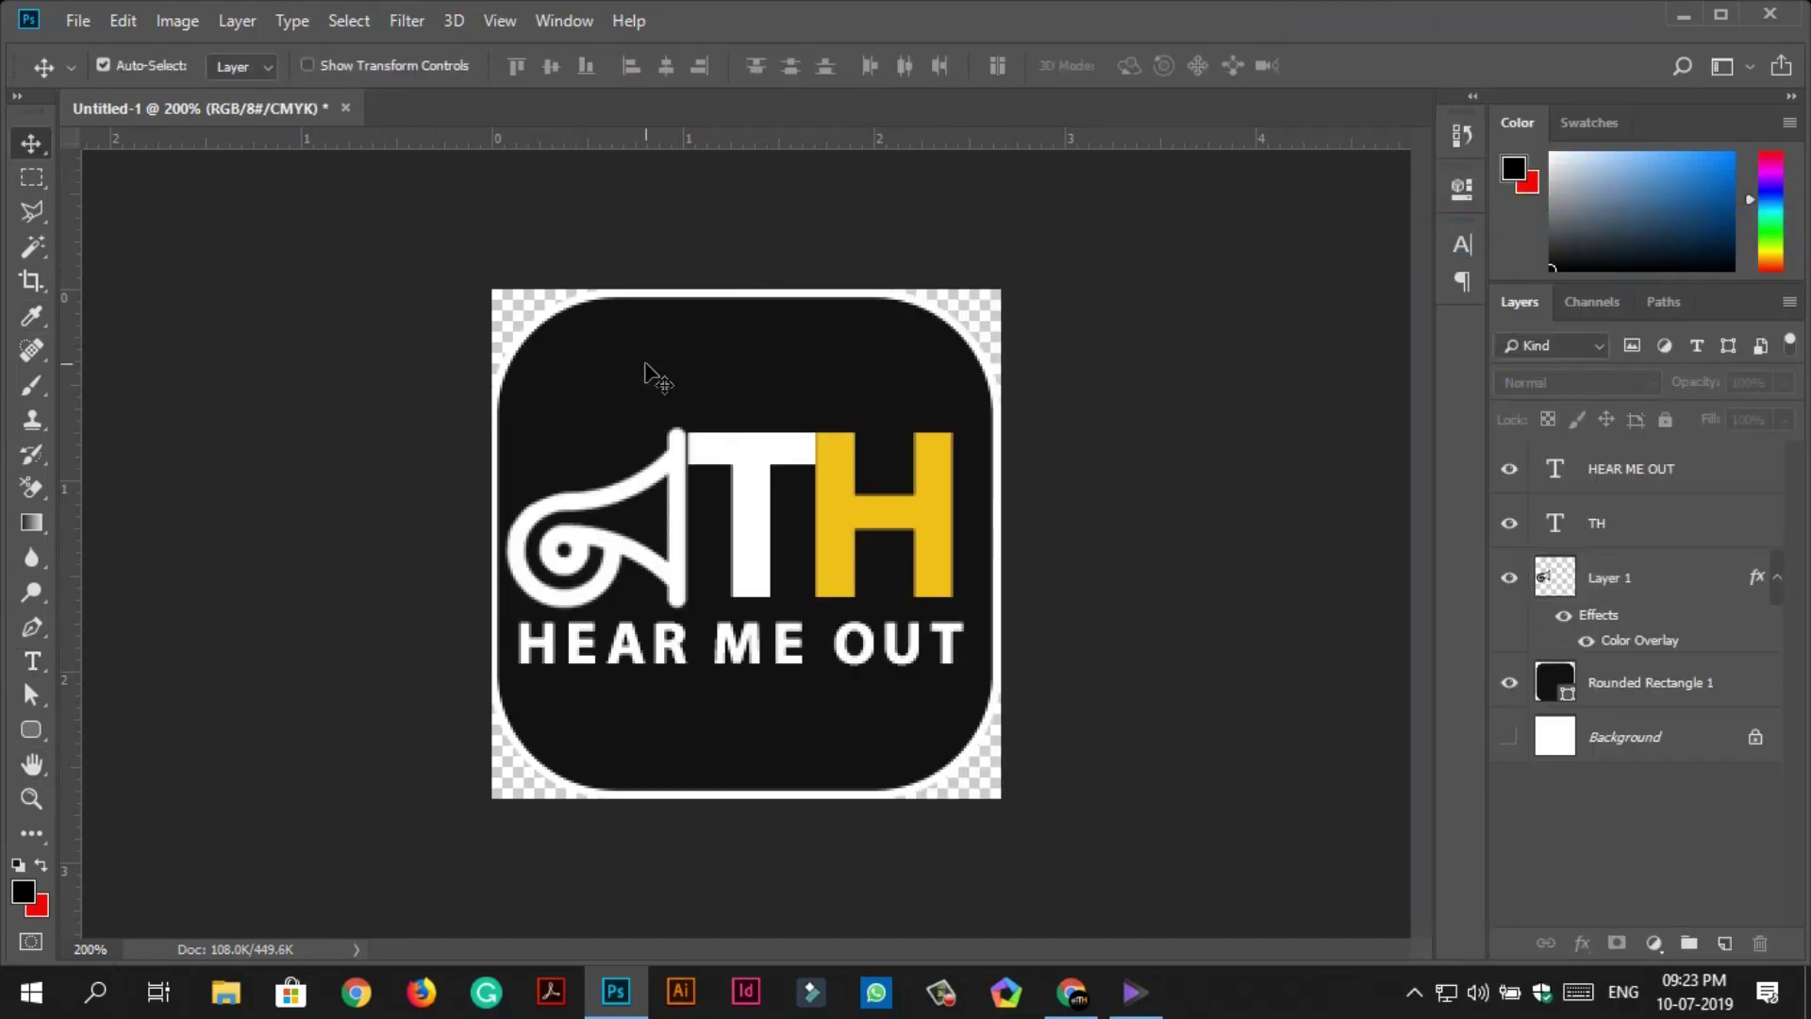
{"action": "key", "text": "a"}
{"action": "left_click", "coordinate": [449, 65]}
{"action": "left_click", "coordinate": [347, 234]}
{"action": "left_click", "coordinate": [604, 65]}
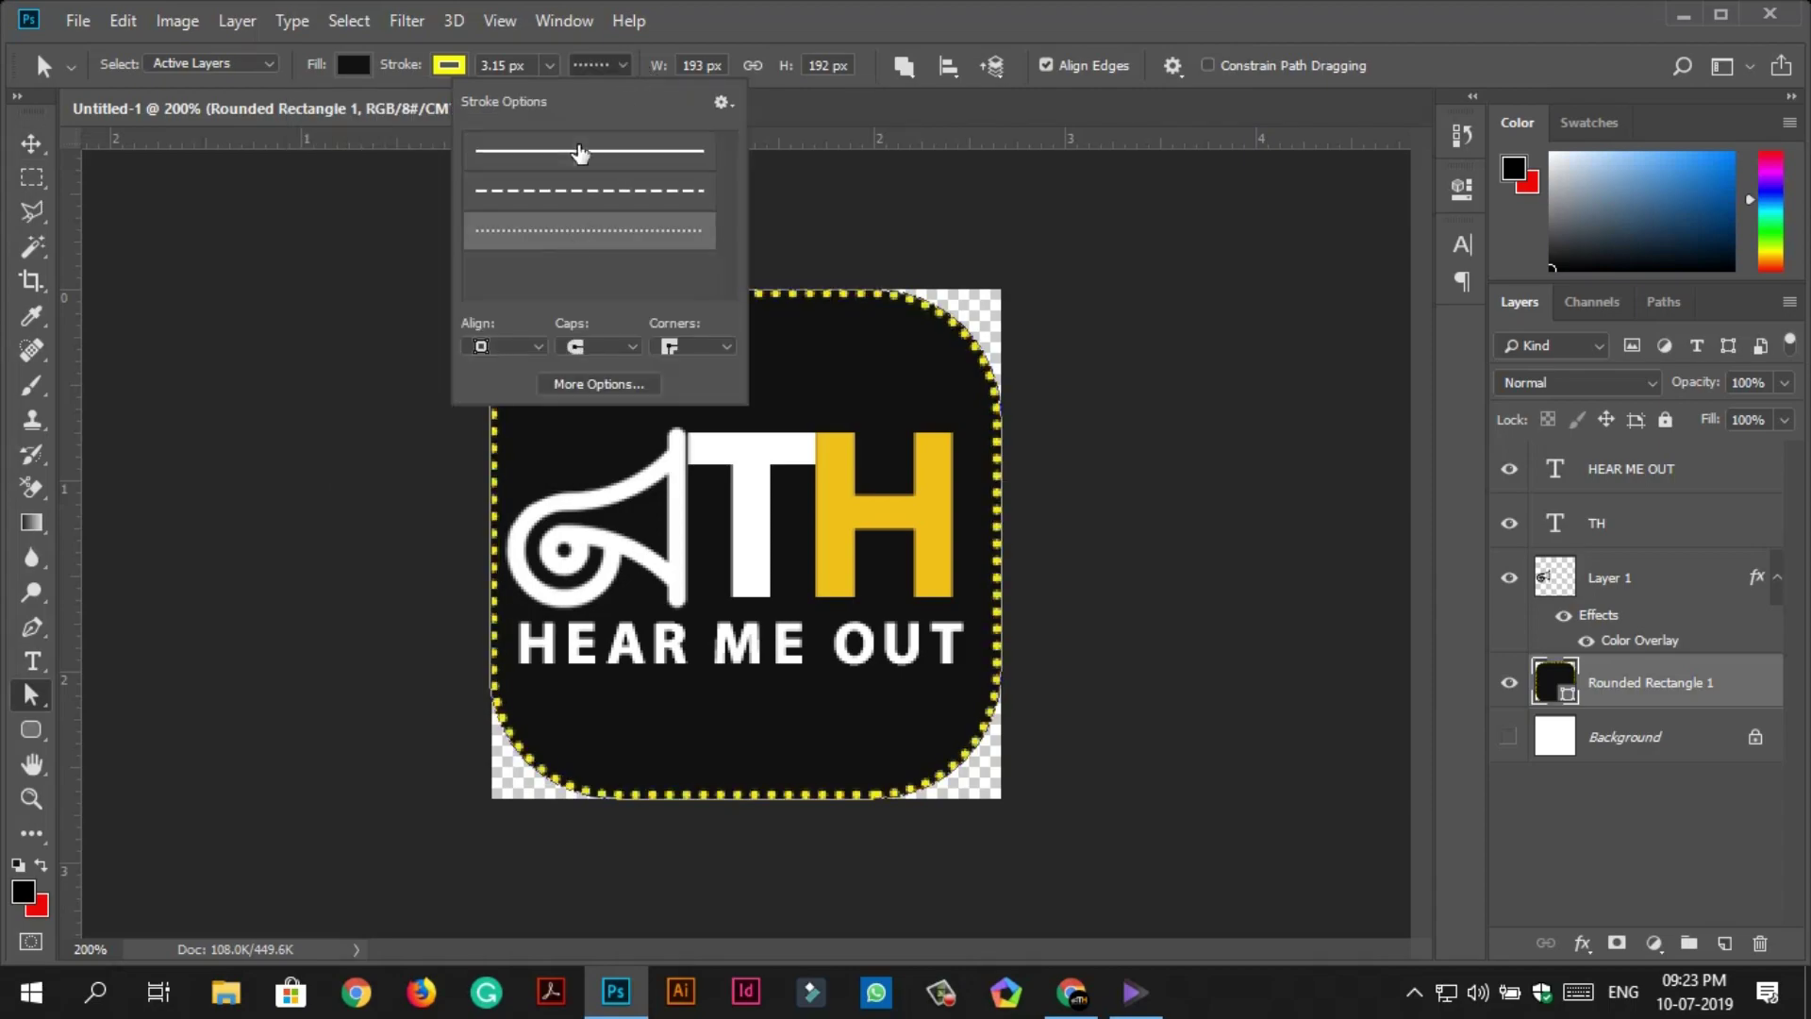
{"action": "key", "text": "v"}
{"action": "left_click", "coordinate": [1123, 494]}
{"action": "left_click", "coordinate": [77, 21]}
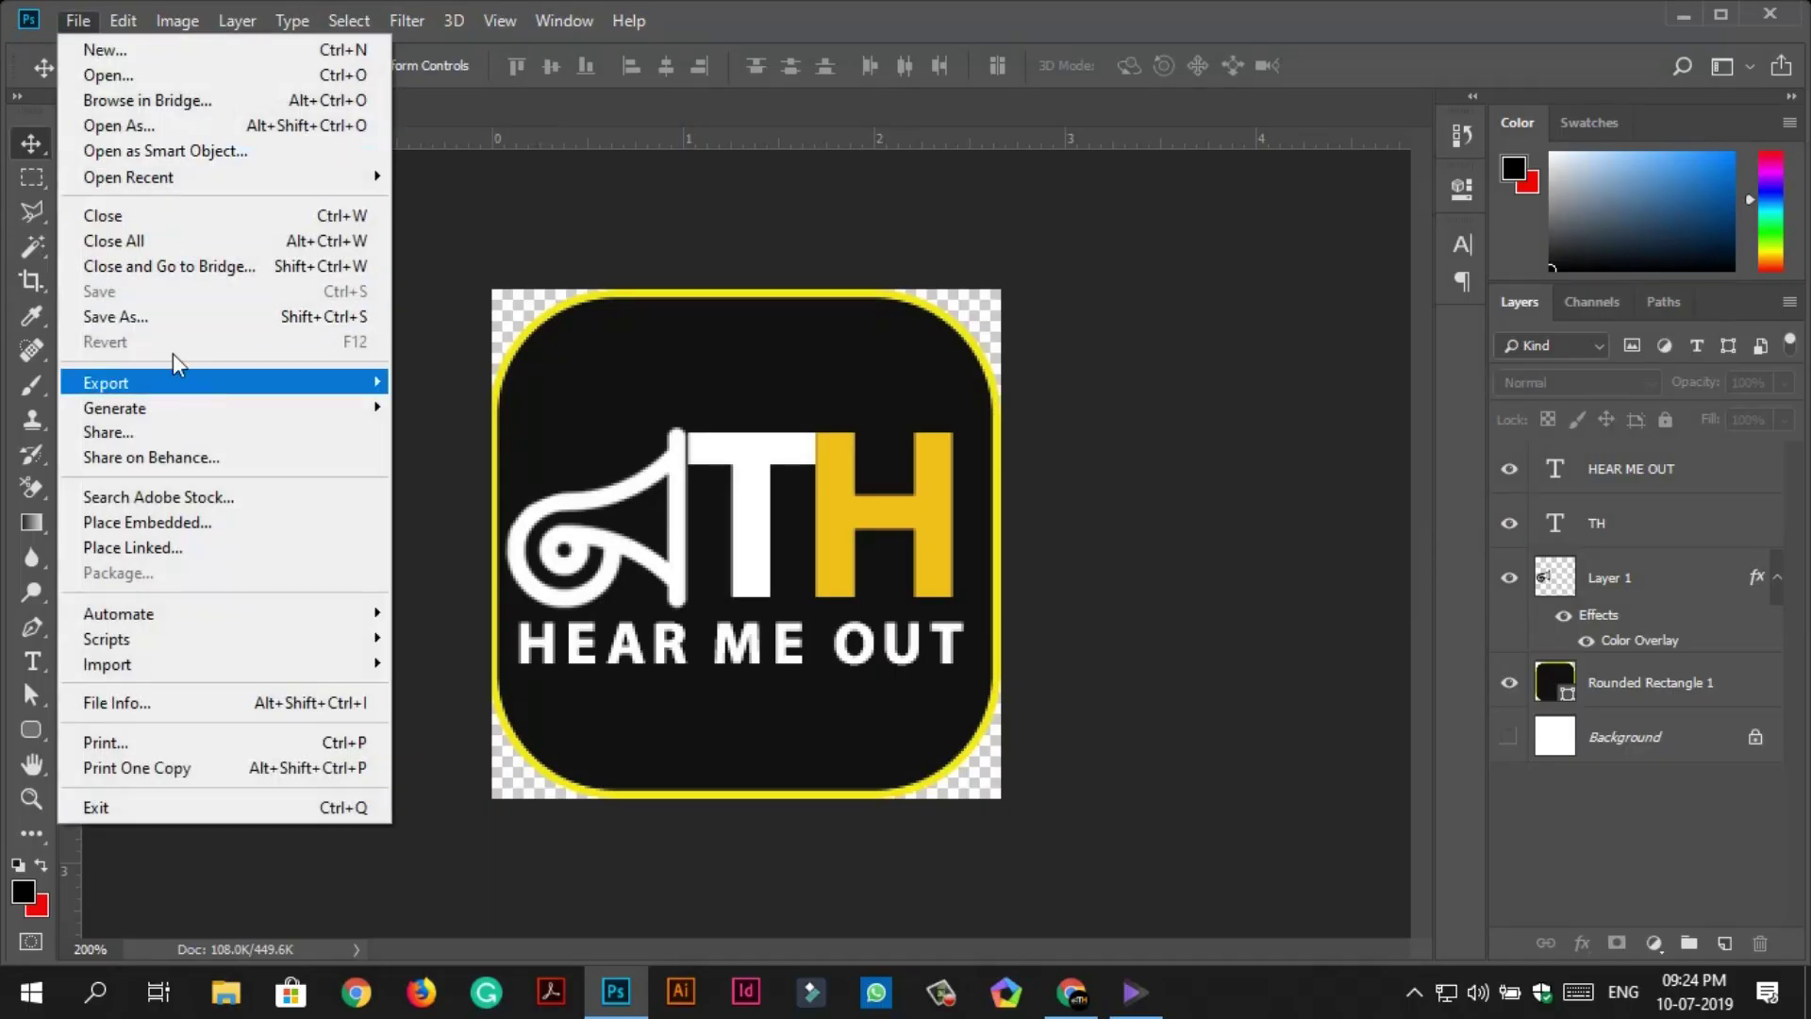
Save the design as the PNG file 'Icon' with default PNG options, then minimize Photoshop.
{"action": "left_click", "coordinate": [156, 316]}
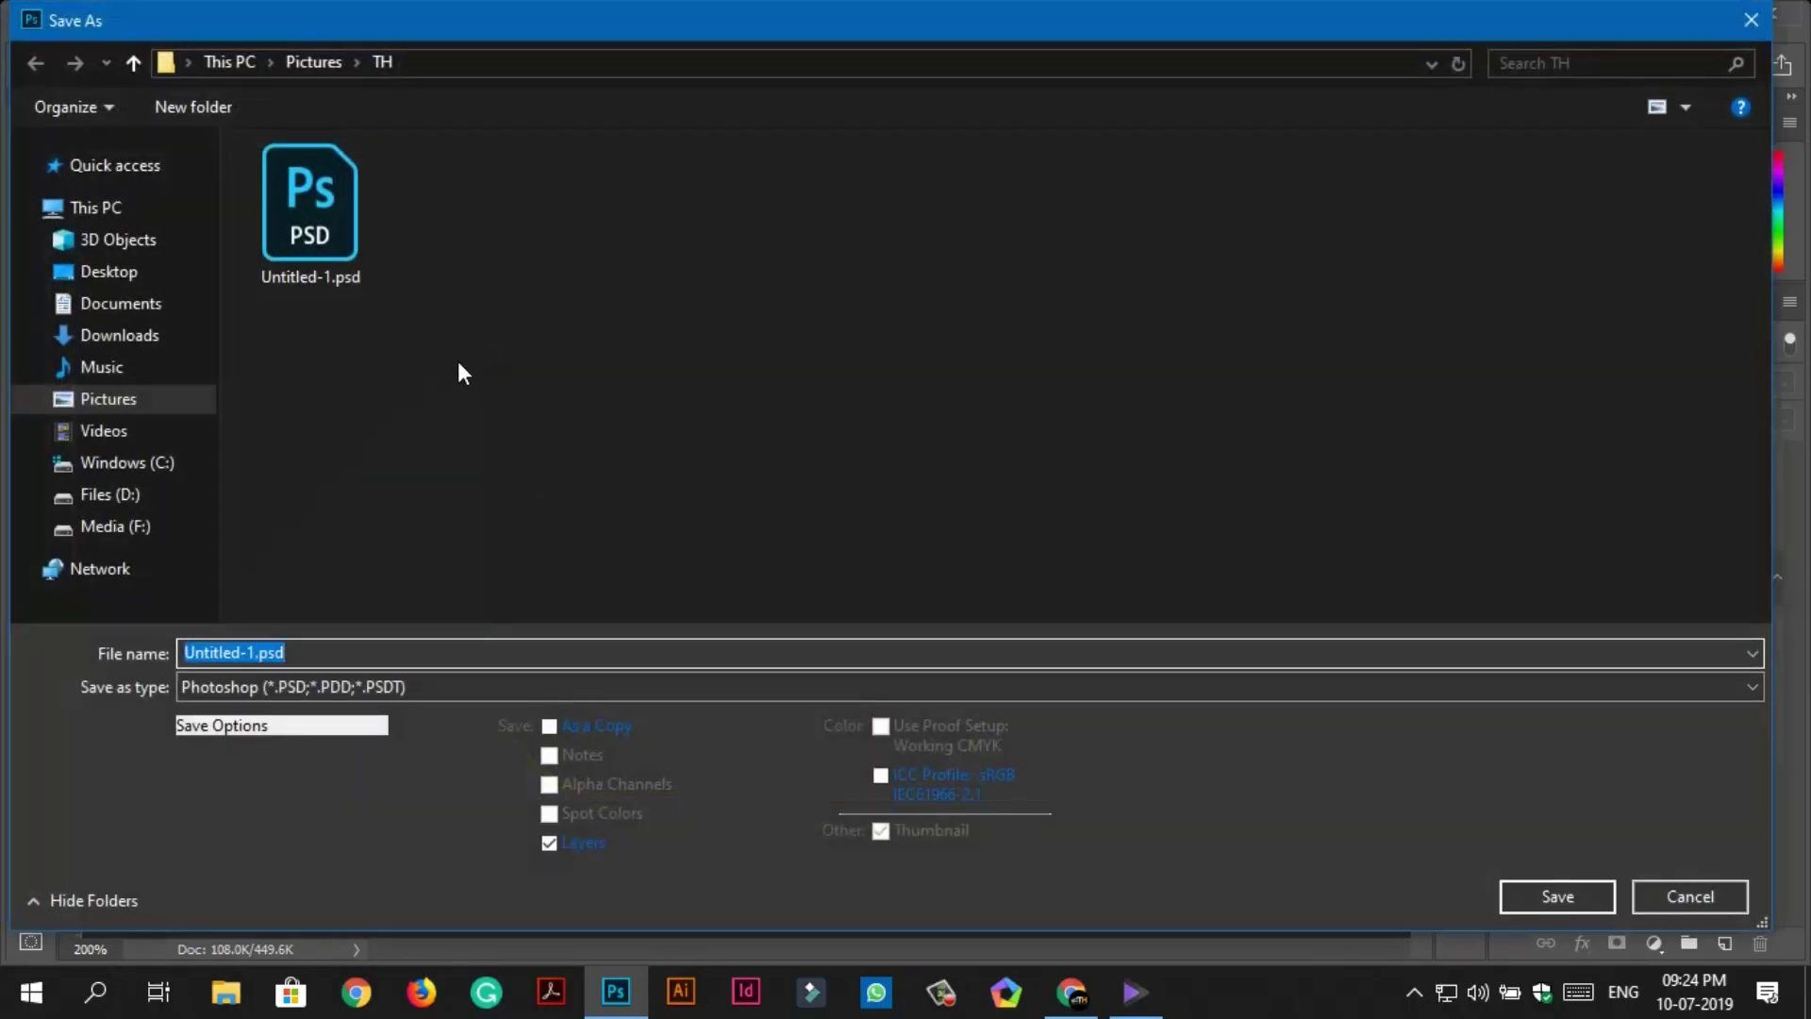
{"action": "right_click", "coordinate": [506, 263]}
{"action": "left_click", "coordinate": [441, 336]}
{"action": "left_click", "coordinate": [349, 681]}
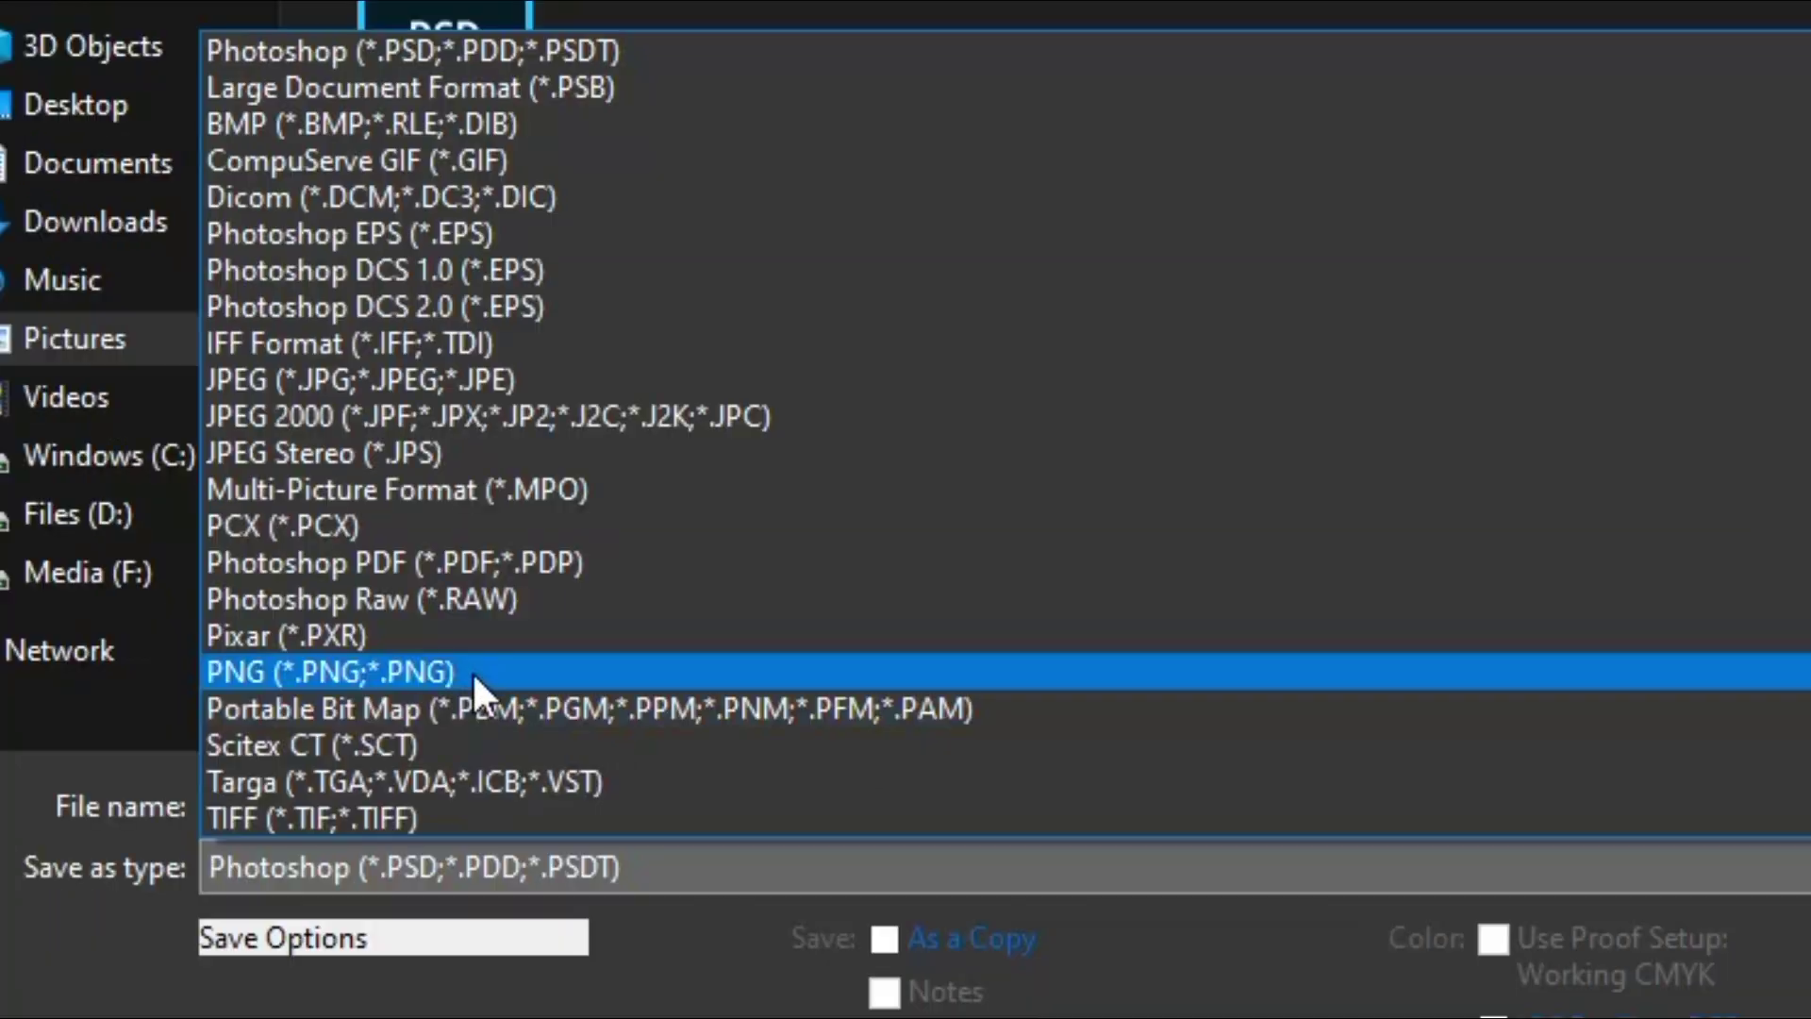
{"action": "left_click", "coordinate": [323, 581]}
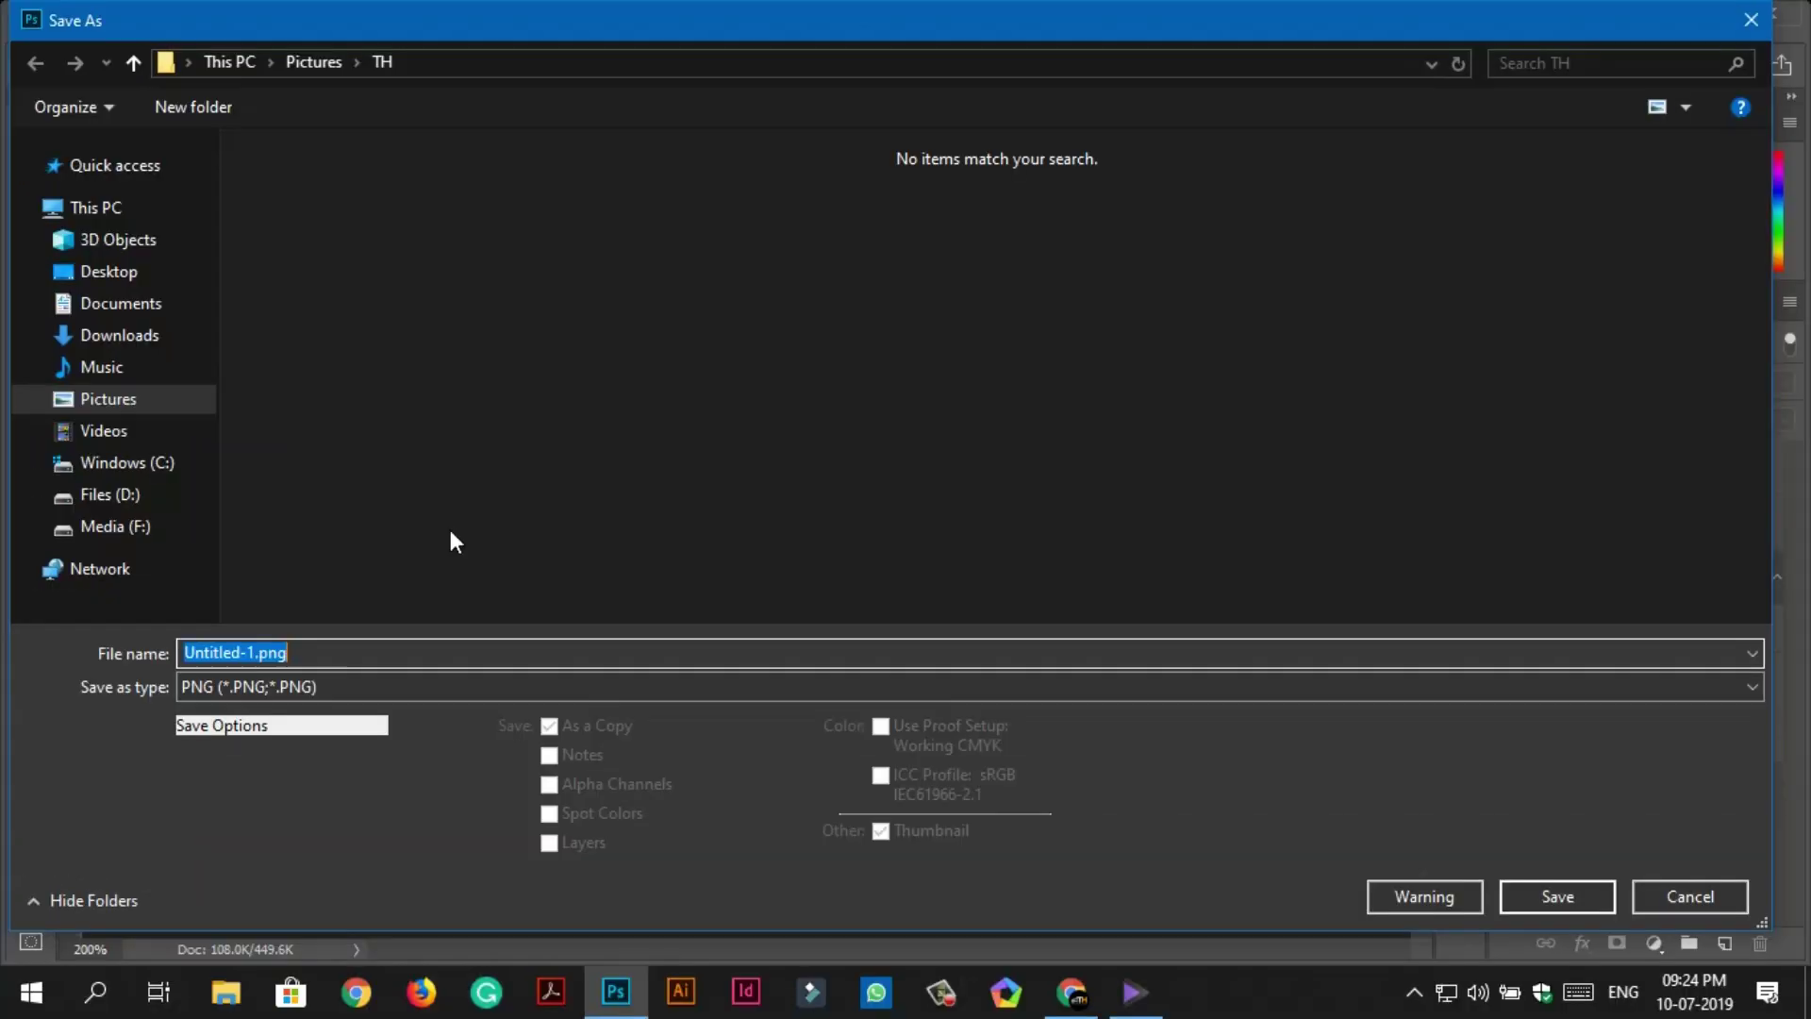
{"action": "type", "text": "lc"}
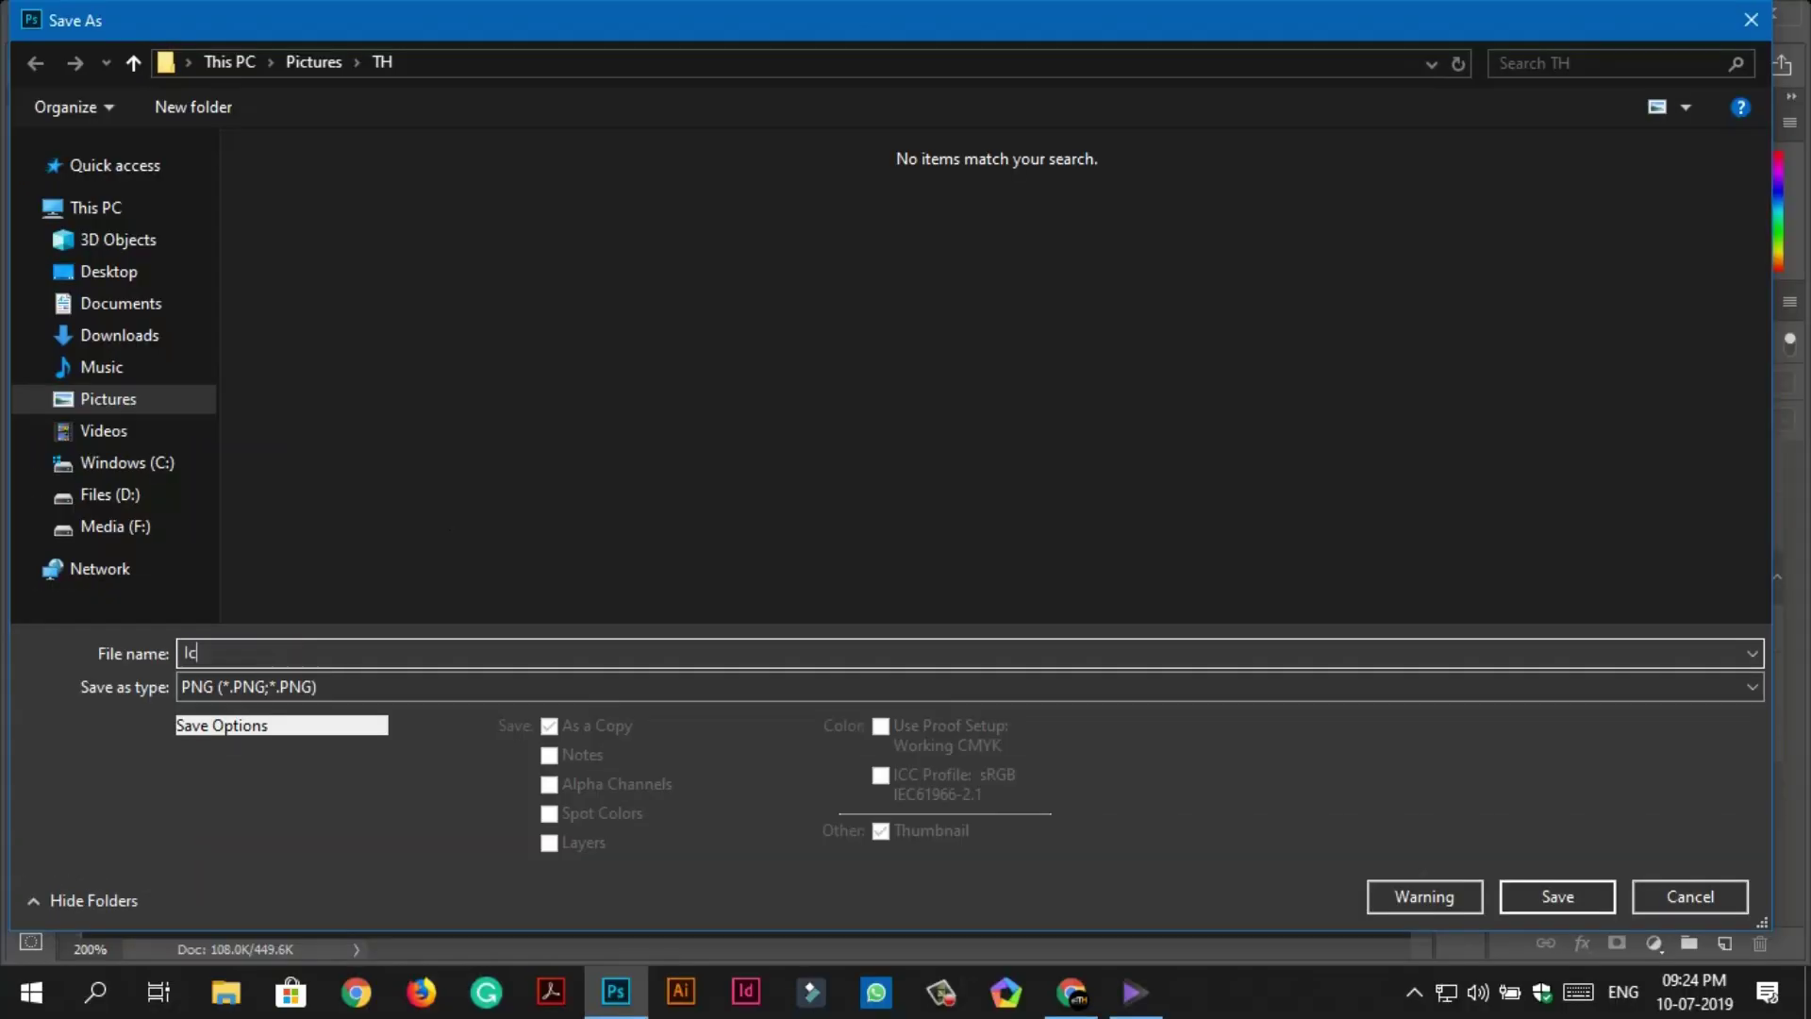
{"action": "type", "text": "on"}
{"action": "left_click", "coordinate": [1521, 887]}
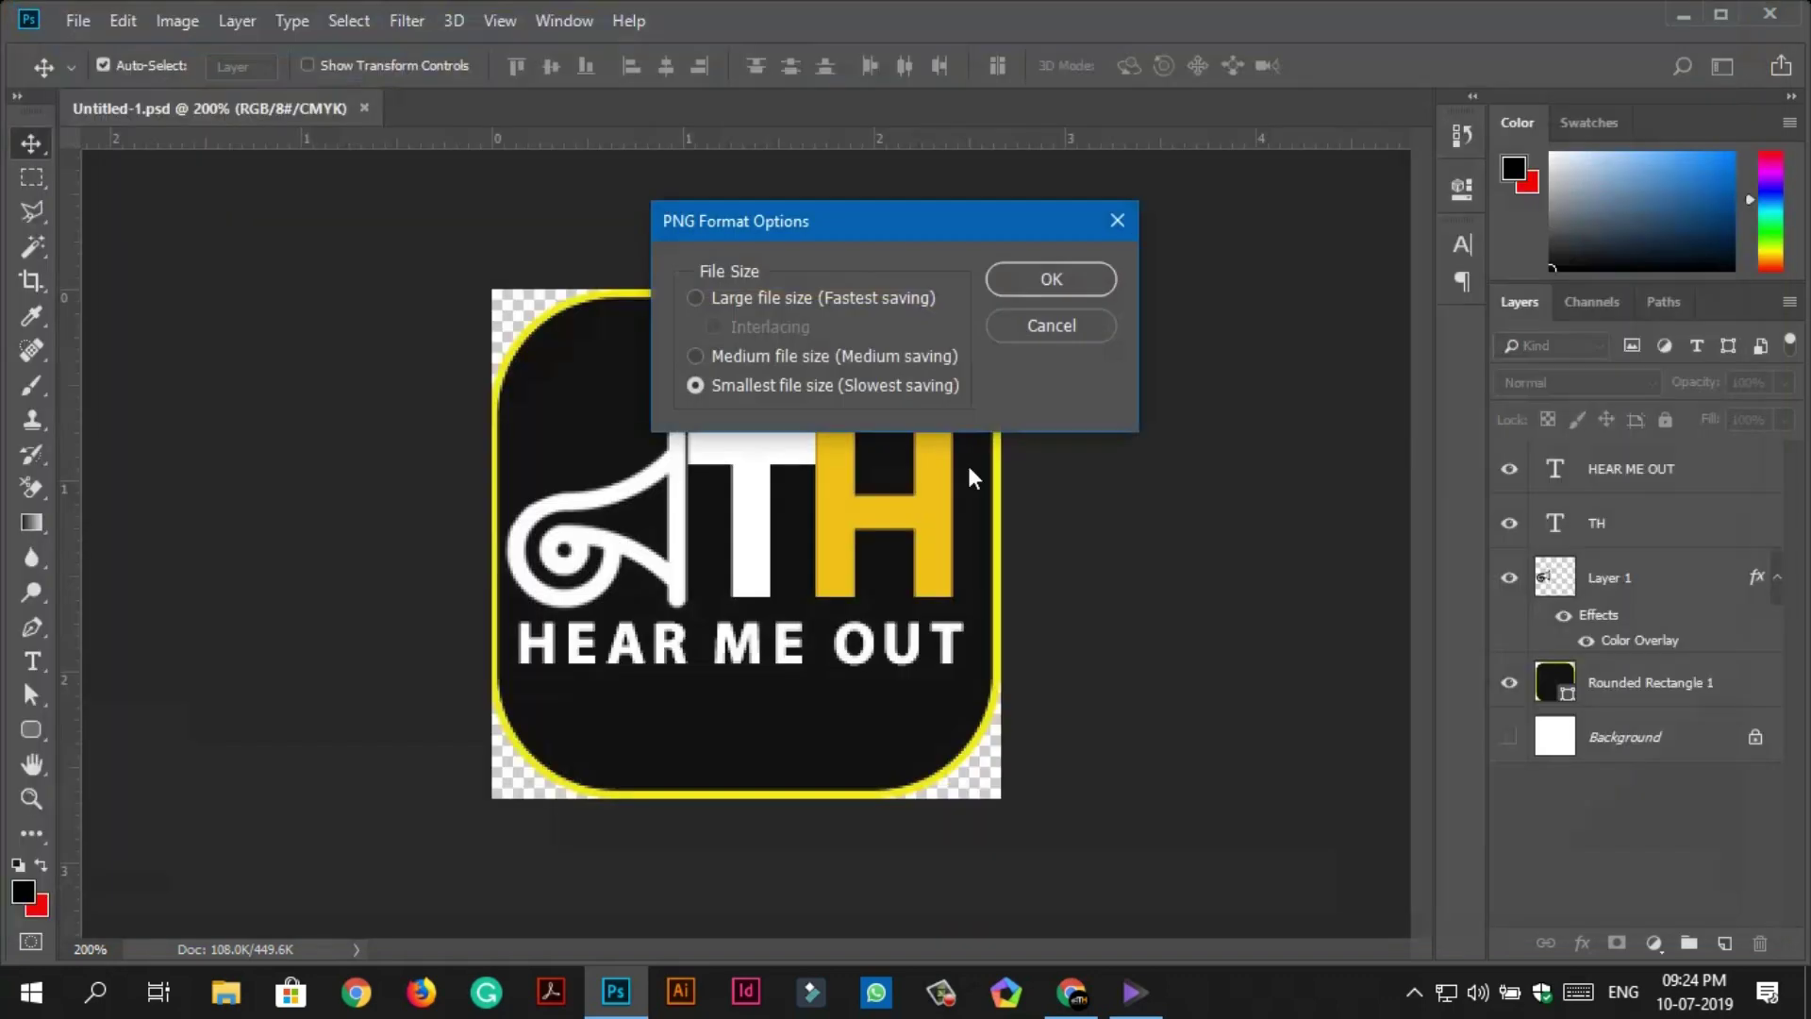
{"action": "left_click", "coordinate": [1053, 283]}
{"action": "left_click", "coordinate": [1684, 15]}
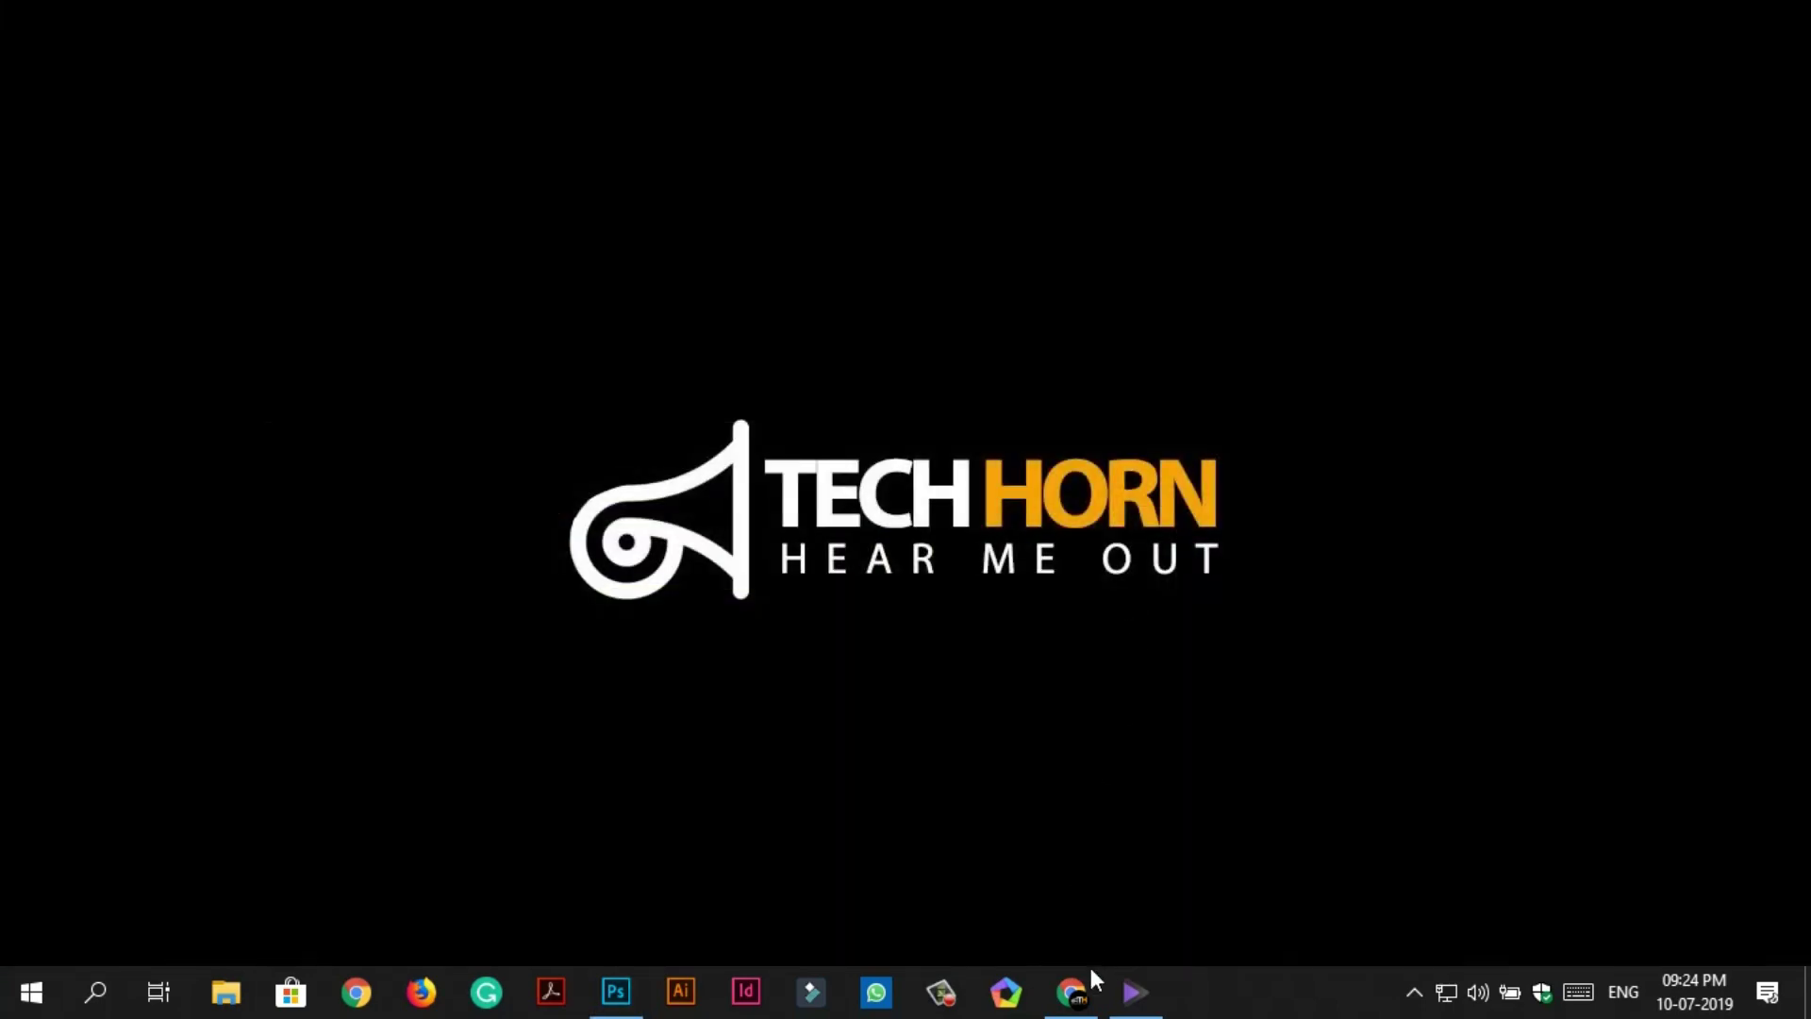
Upload Icon.png as the Tech Horn app icon and set the content rating to Everyone.
{"action": "left_click", "coordinate": [1070, 991]}
{"action": "scroll", "coordinate": [714, 586], "scroll_direction": "down", "scroll_amount": 1}
{"action": "left_click", "coordinate": [644, 580]}
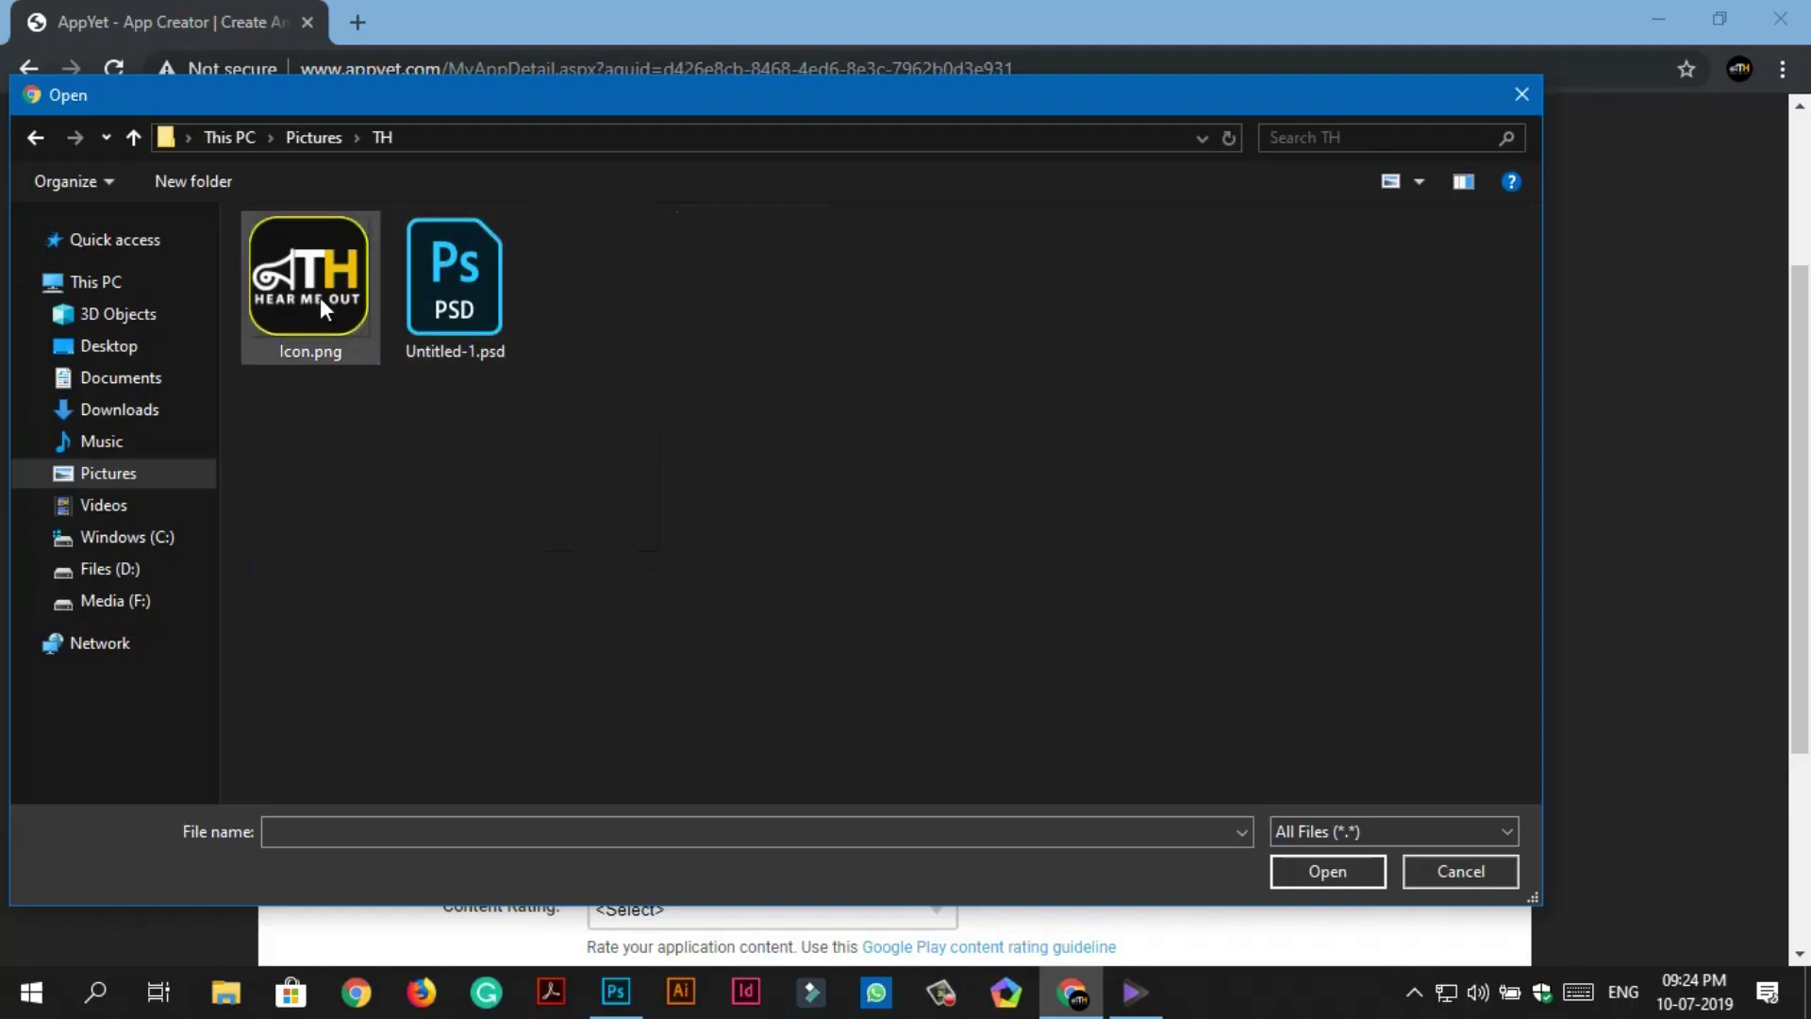
{"action": "double_click", "coordinate": [315, 291]}
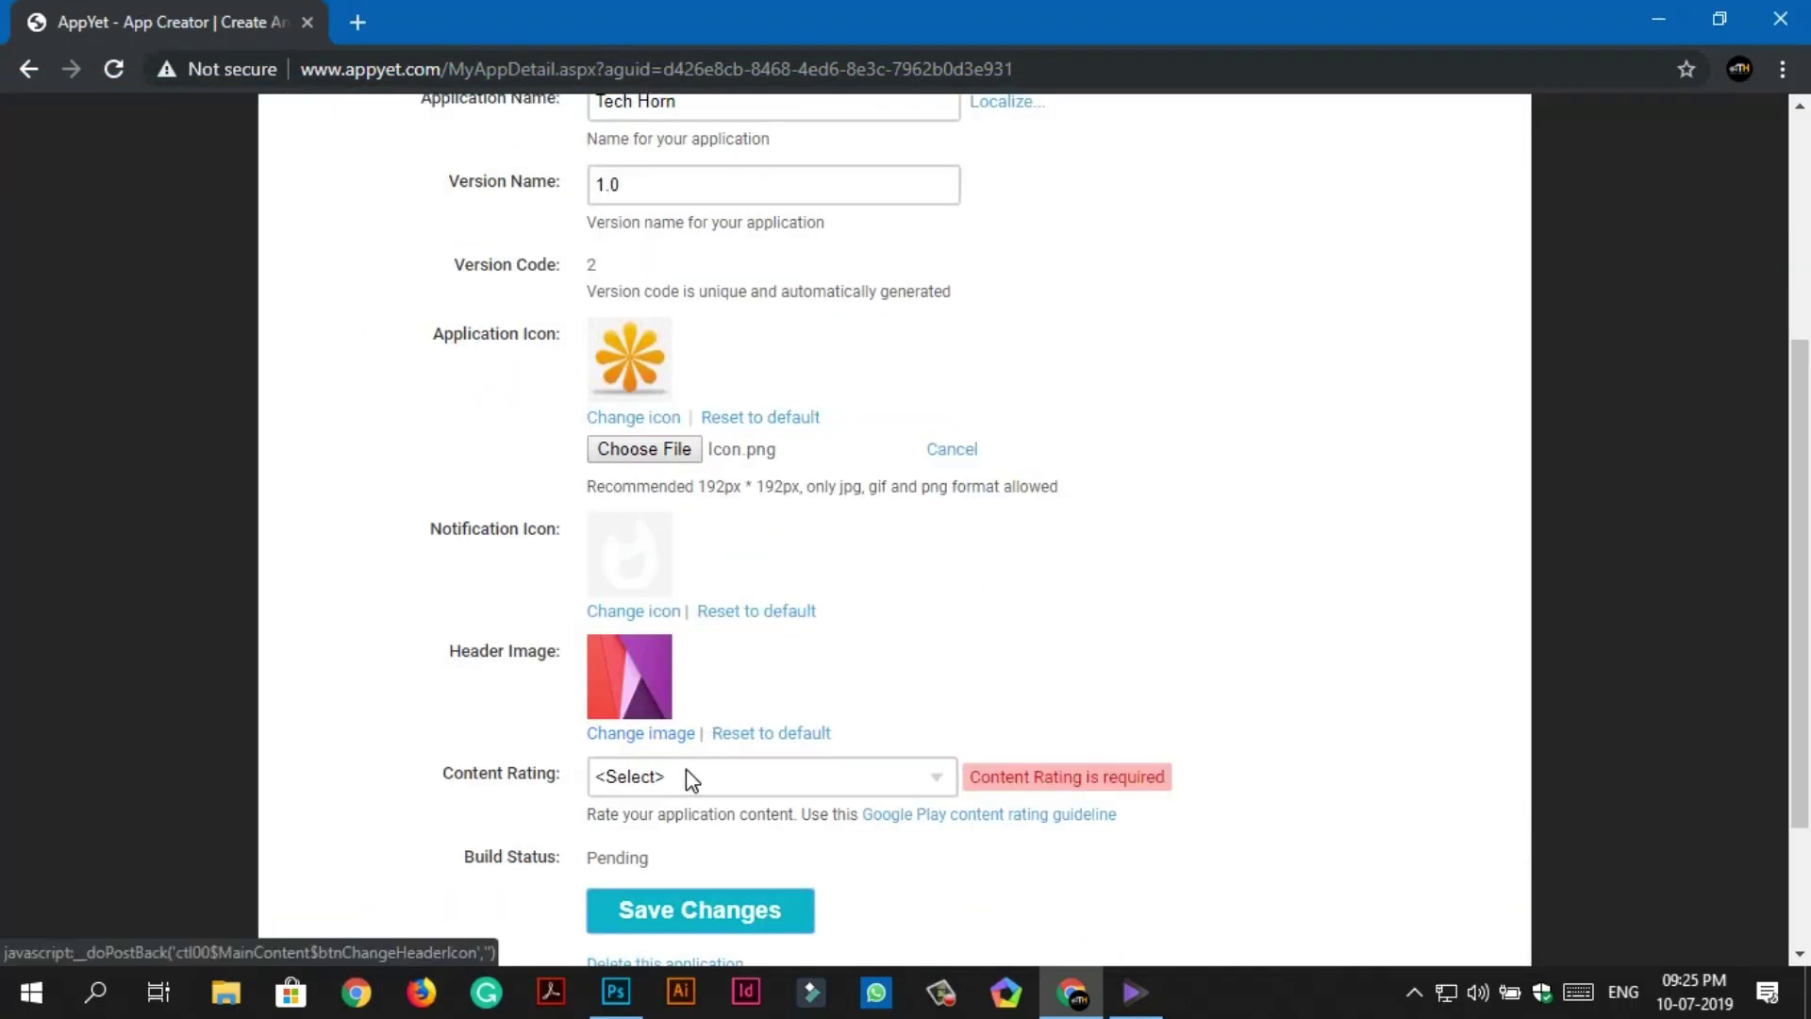
{"action": "left_click", "coordinate": [687, 774]}
{"action": "left_click", "coordinate": [688, 836]}
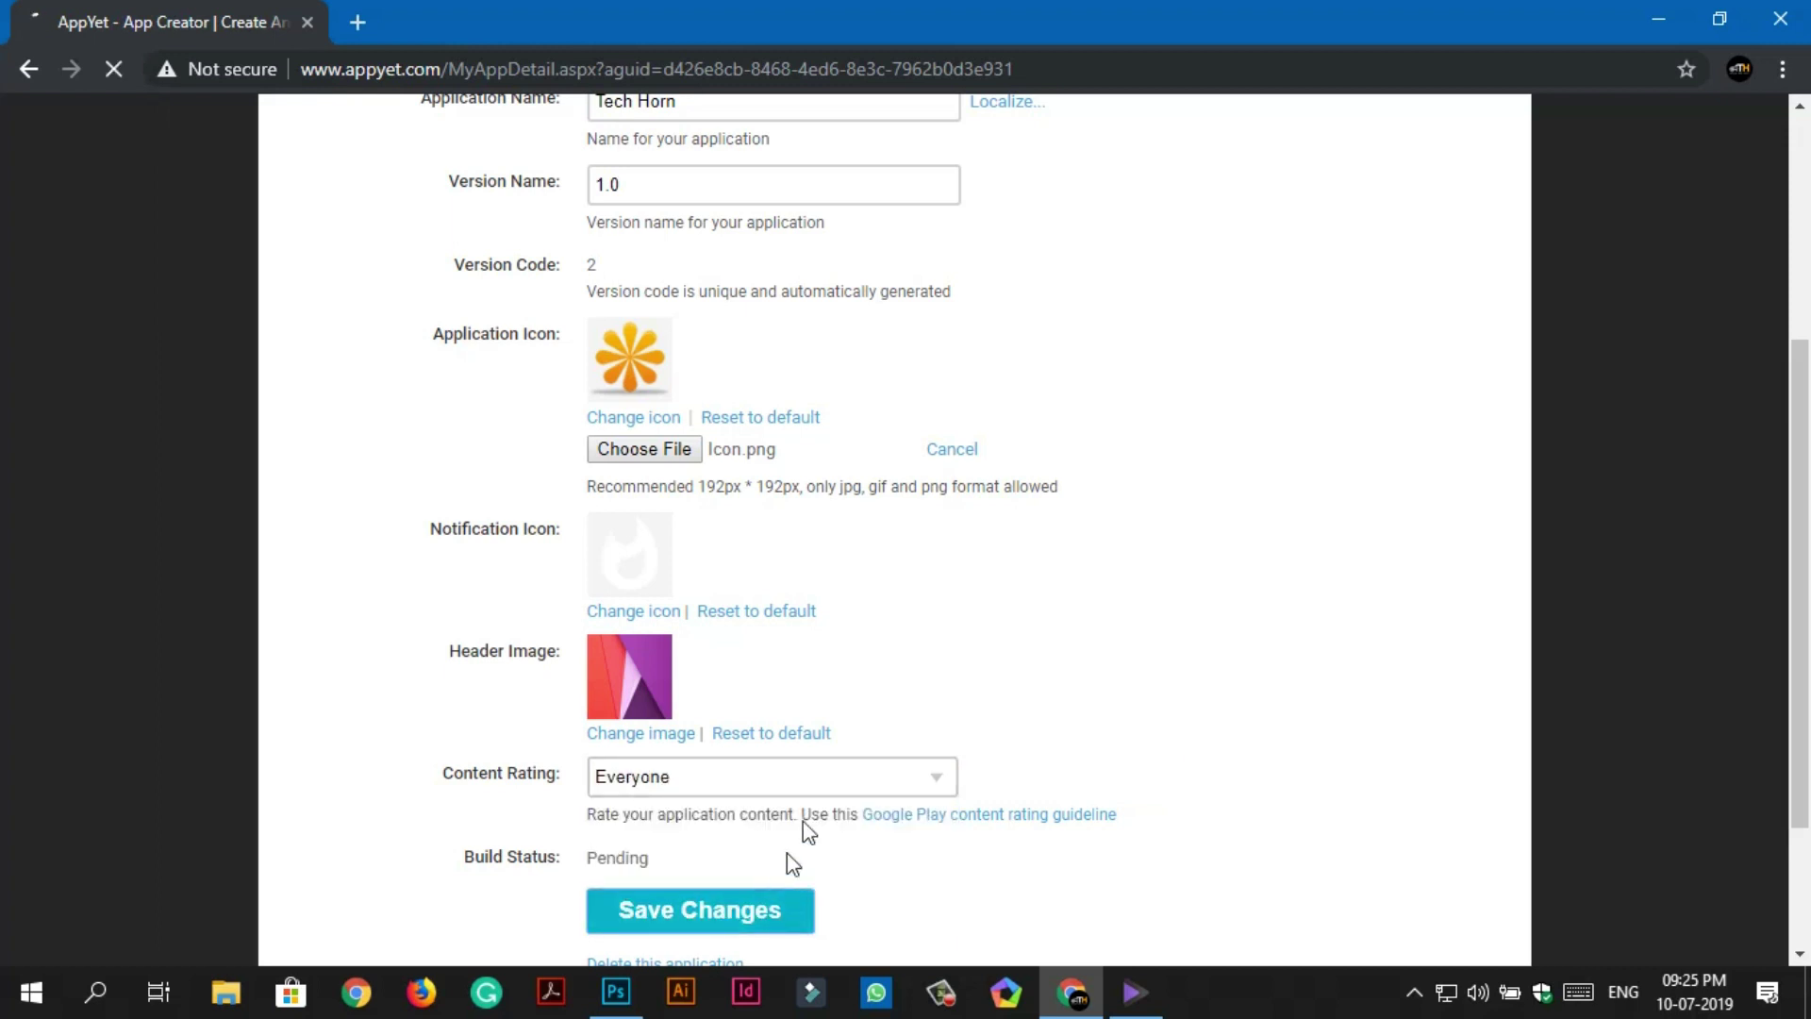
Start replacing the header image, then go back to Photoshop.
{"action": "scroll", "coordinate": [816, 774], "scroll_direction": "down", "scroll_amount": 4}
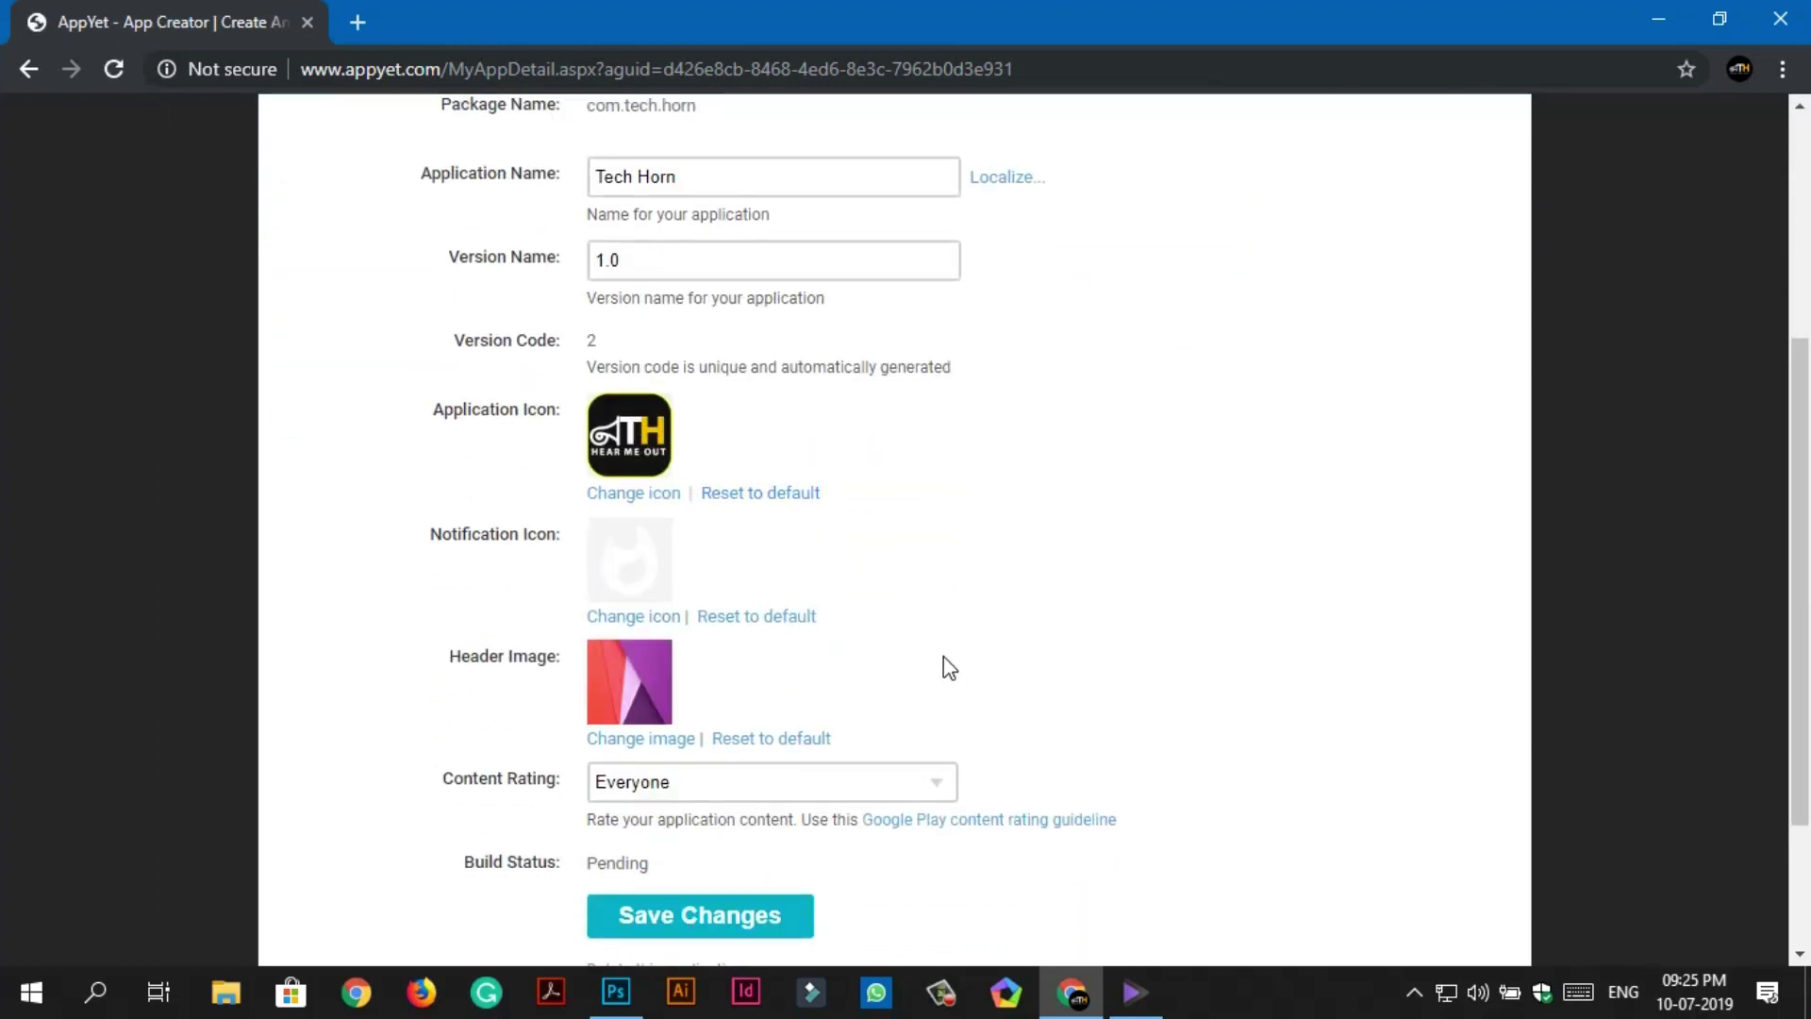
{"action": "scroll", "coordinate": [949, 668], "scroll_direction": "down", "scroll_amount": 2}
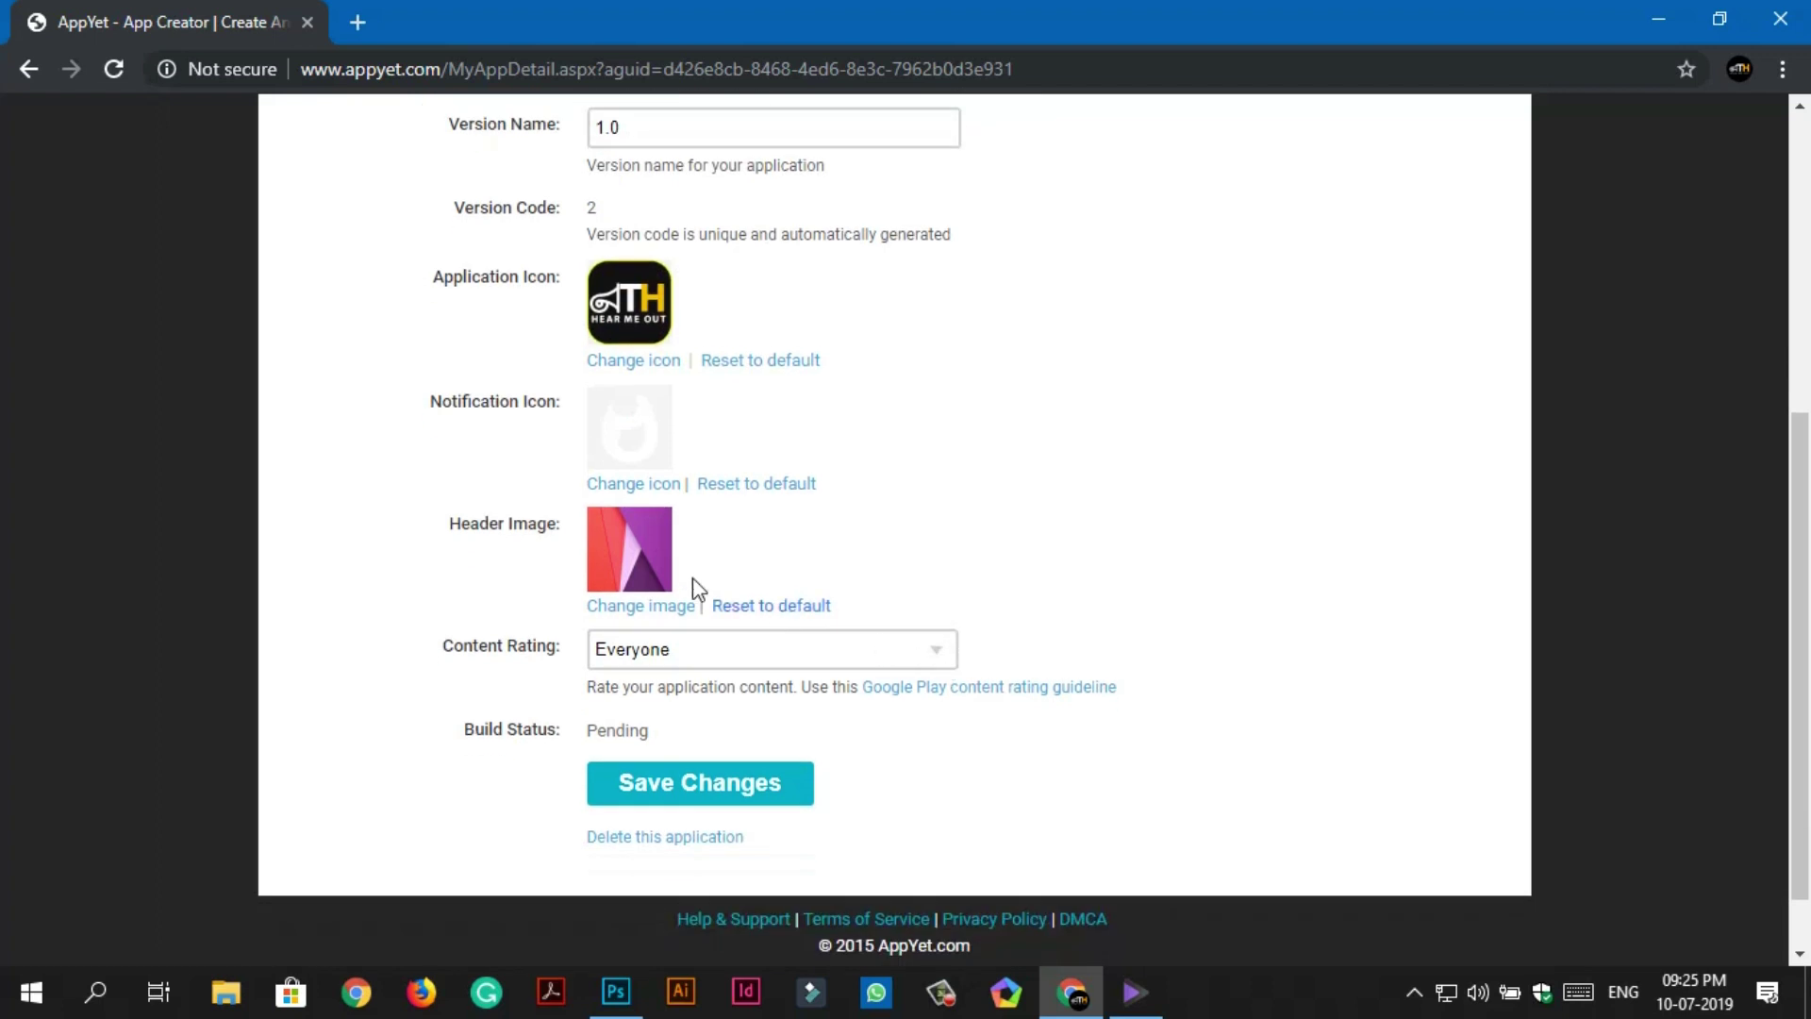
{"action": "left_click", "coordinate": [653, 611]}
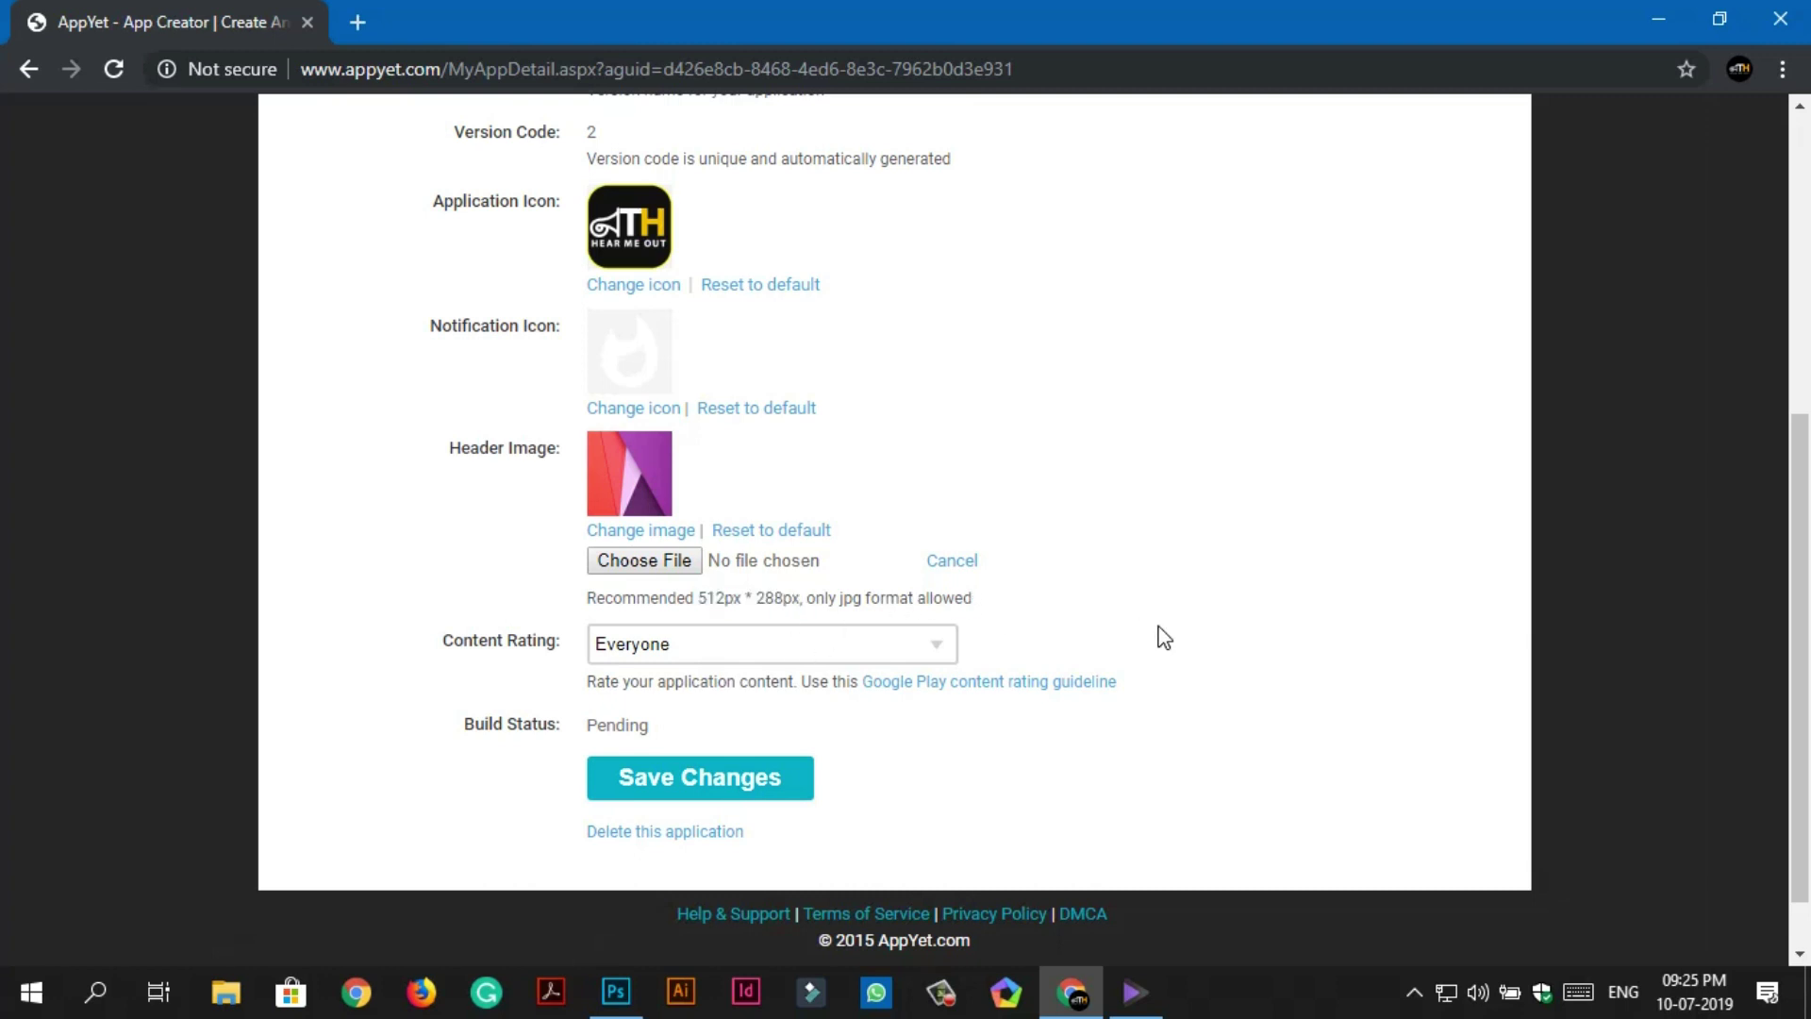
{"action": "left_click", "coordinate": [623, 981]}
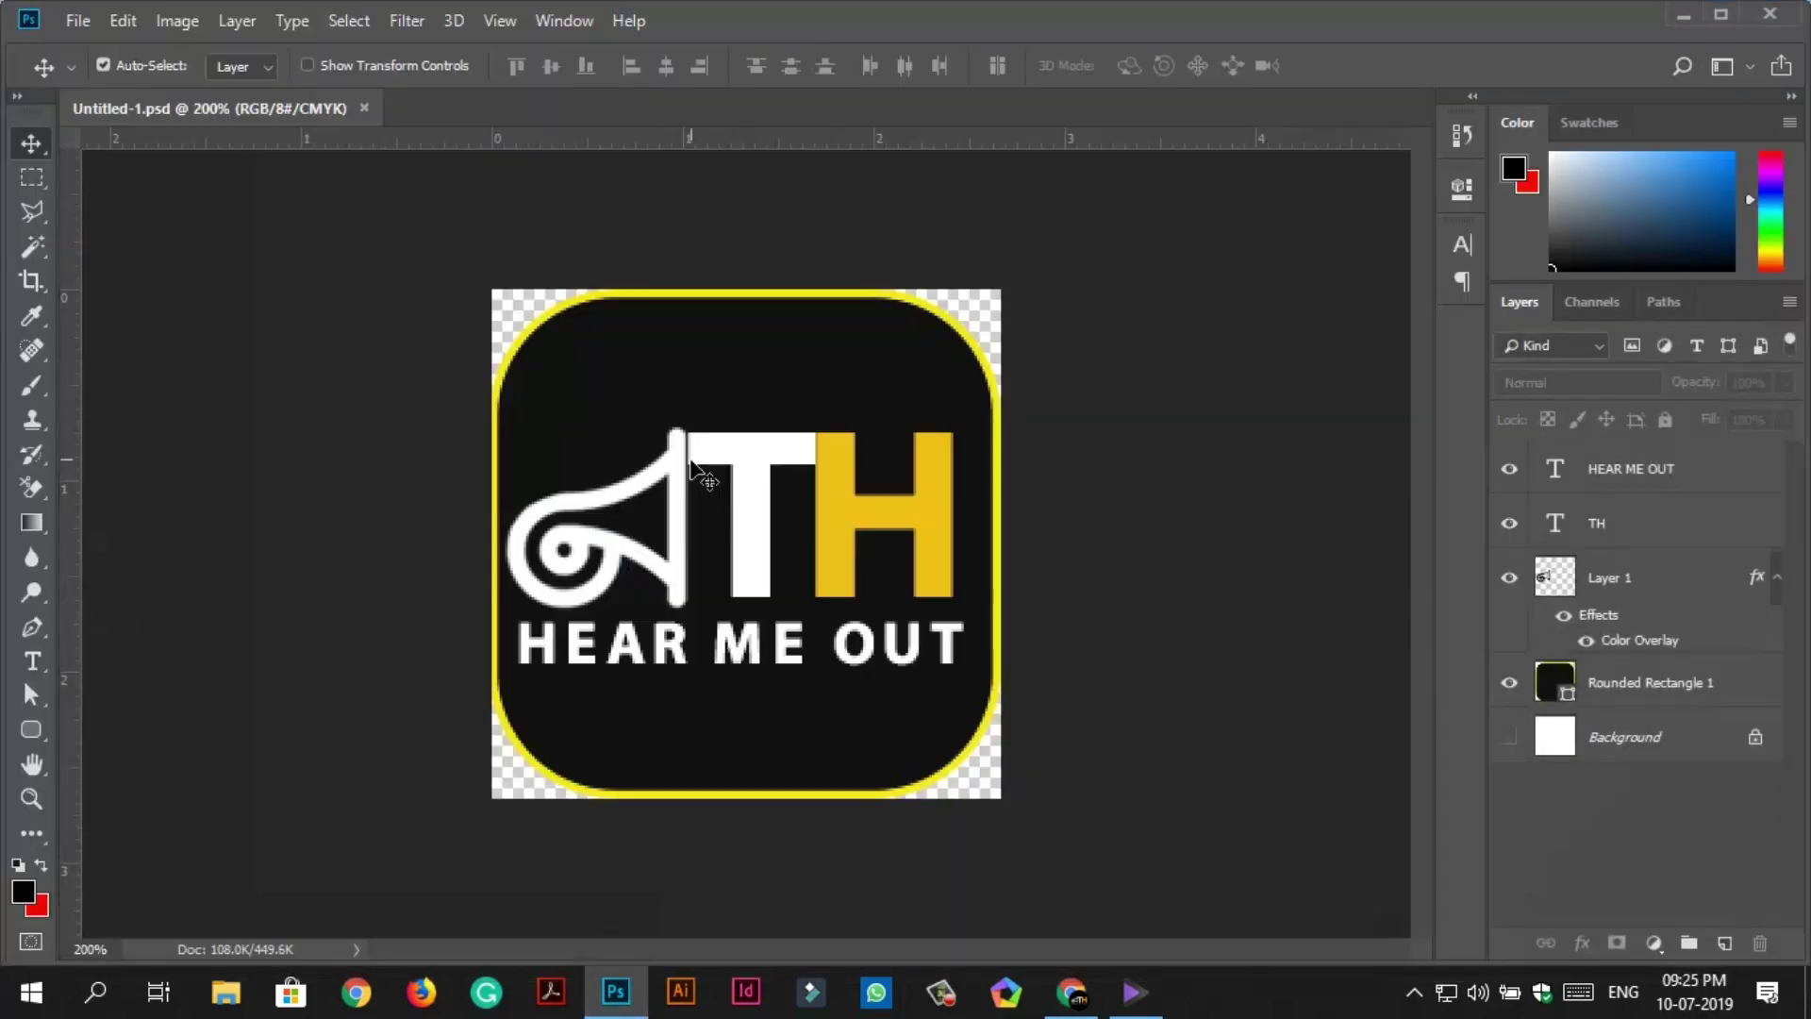
Create a 512 × 288 px document and copy the logo layers into it from the icon document.
{"action": "left_click", "coordinate": [77, 20]}
{"action": "left_click", "coordinate": [85, 44]}
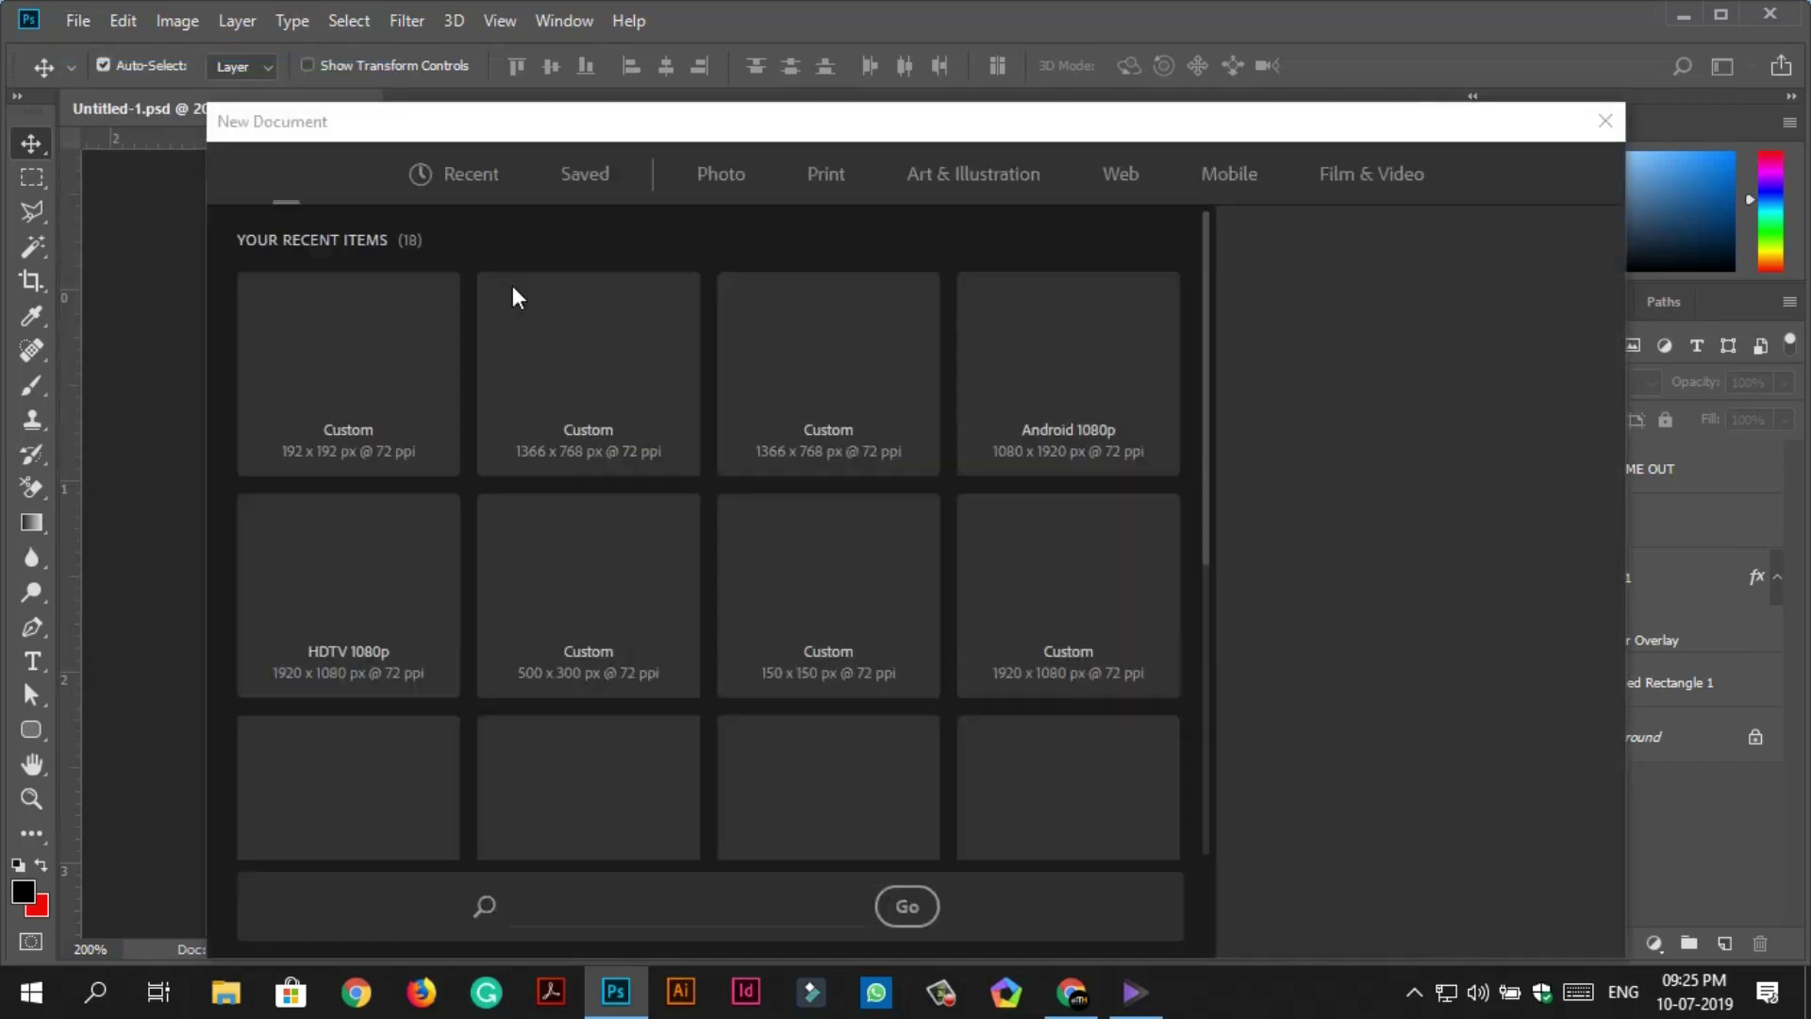
{"action": "left_click", "coordinate": [1264, 366]}
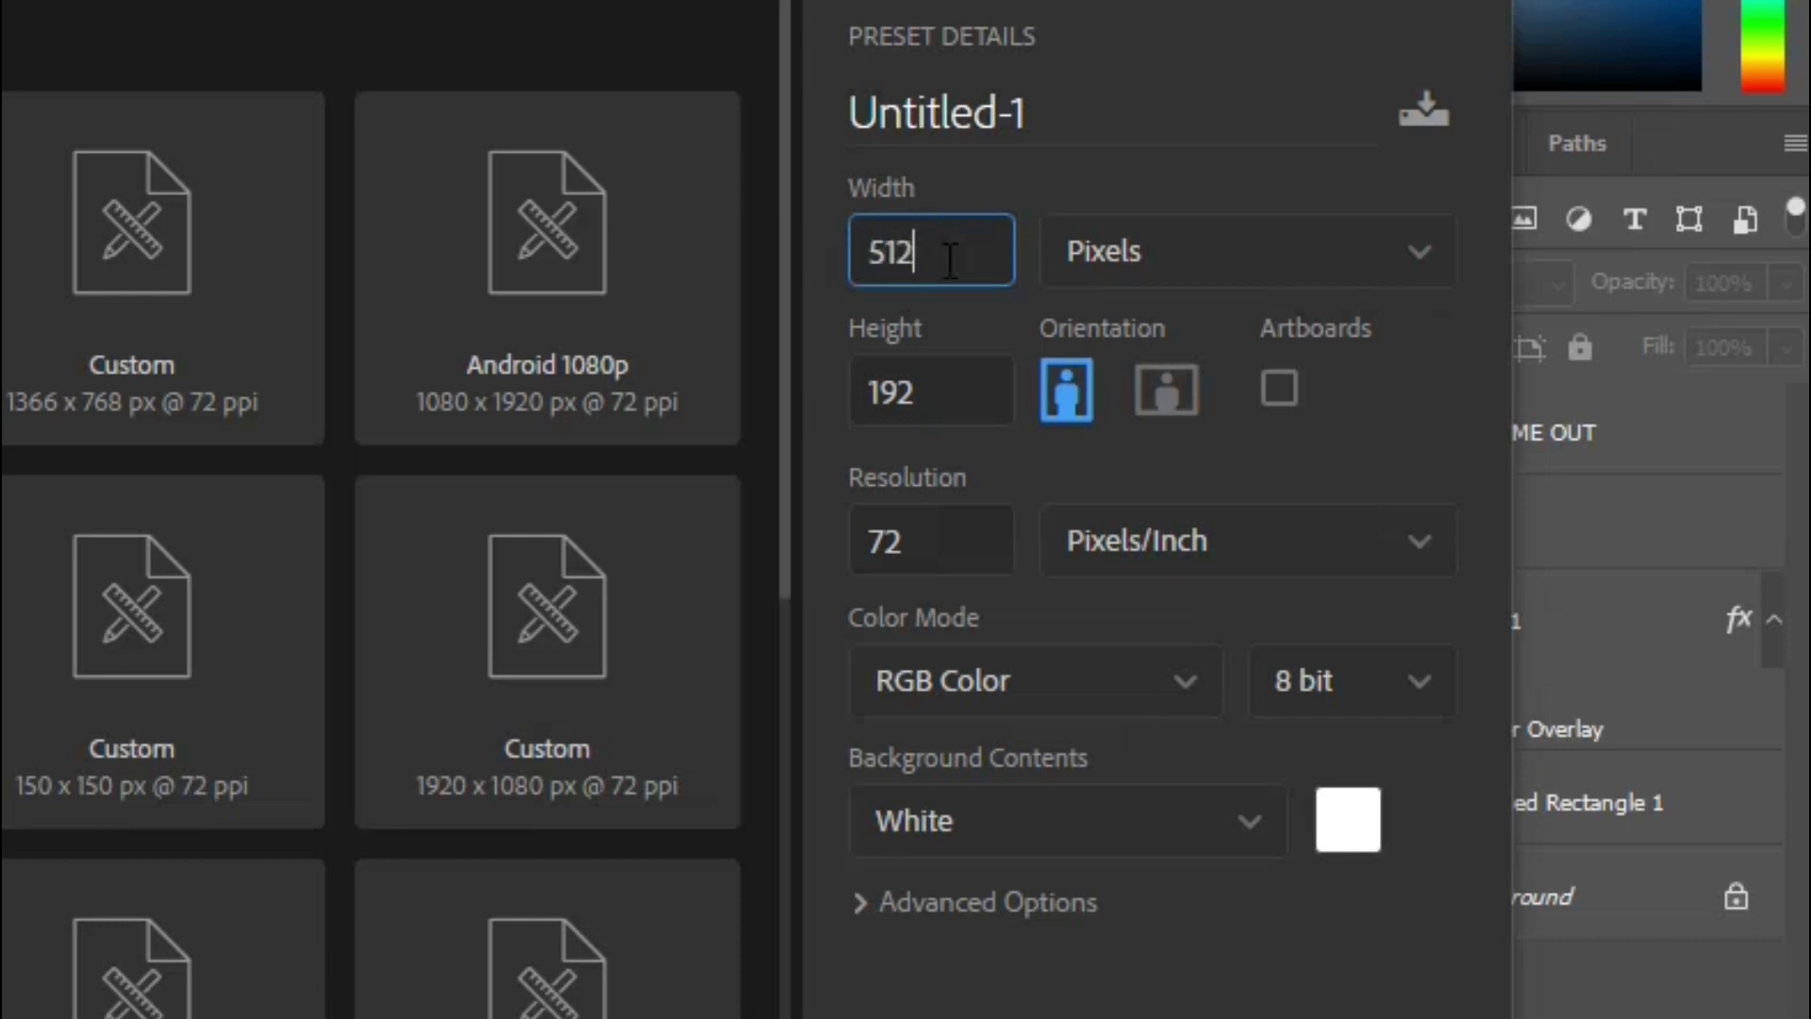
{"action": "key", "text": "Tab"}
{"action": "type", "text": "288"}
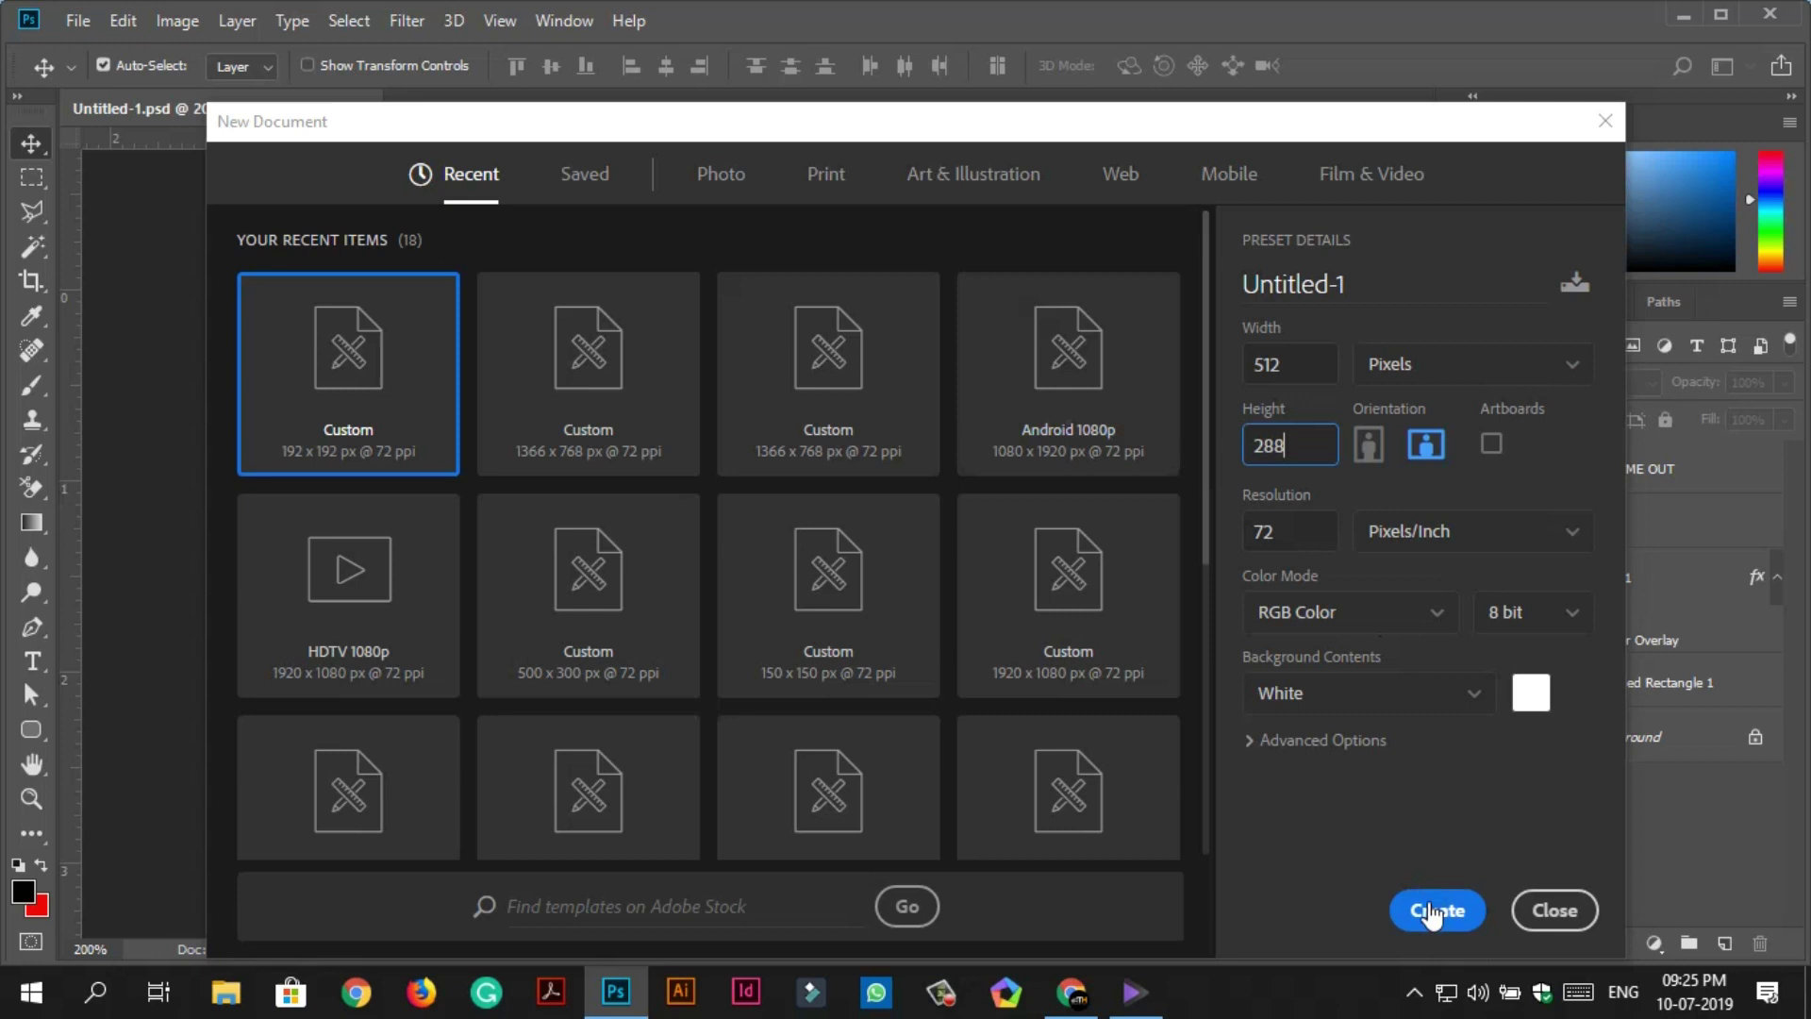
{"action": "left_click", "coordinate": [1439, 909]}
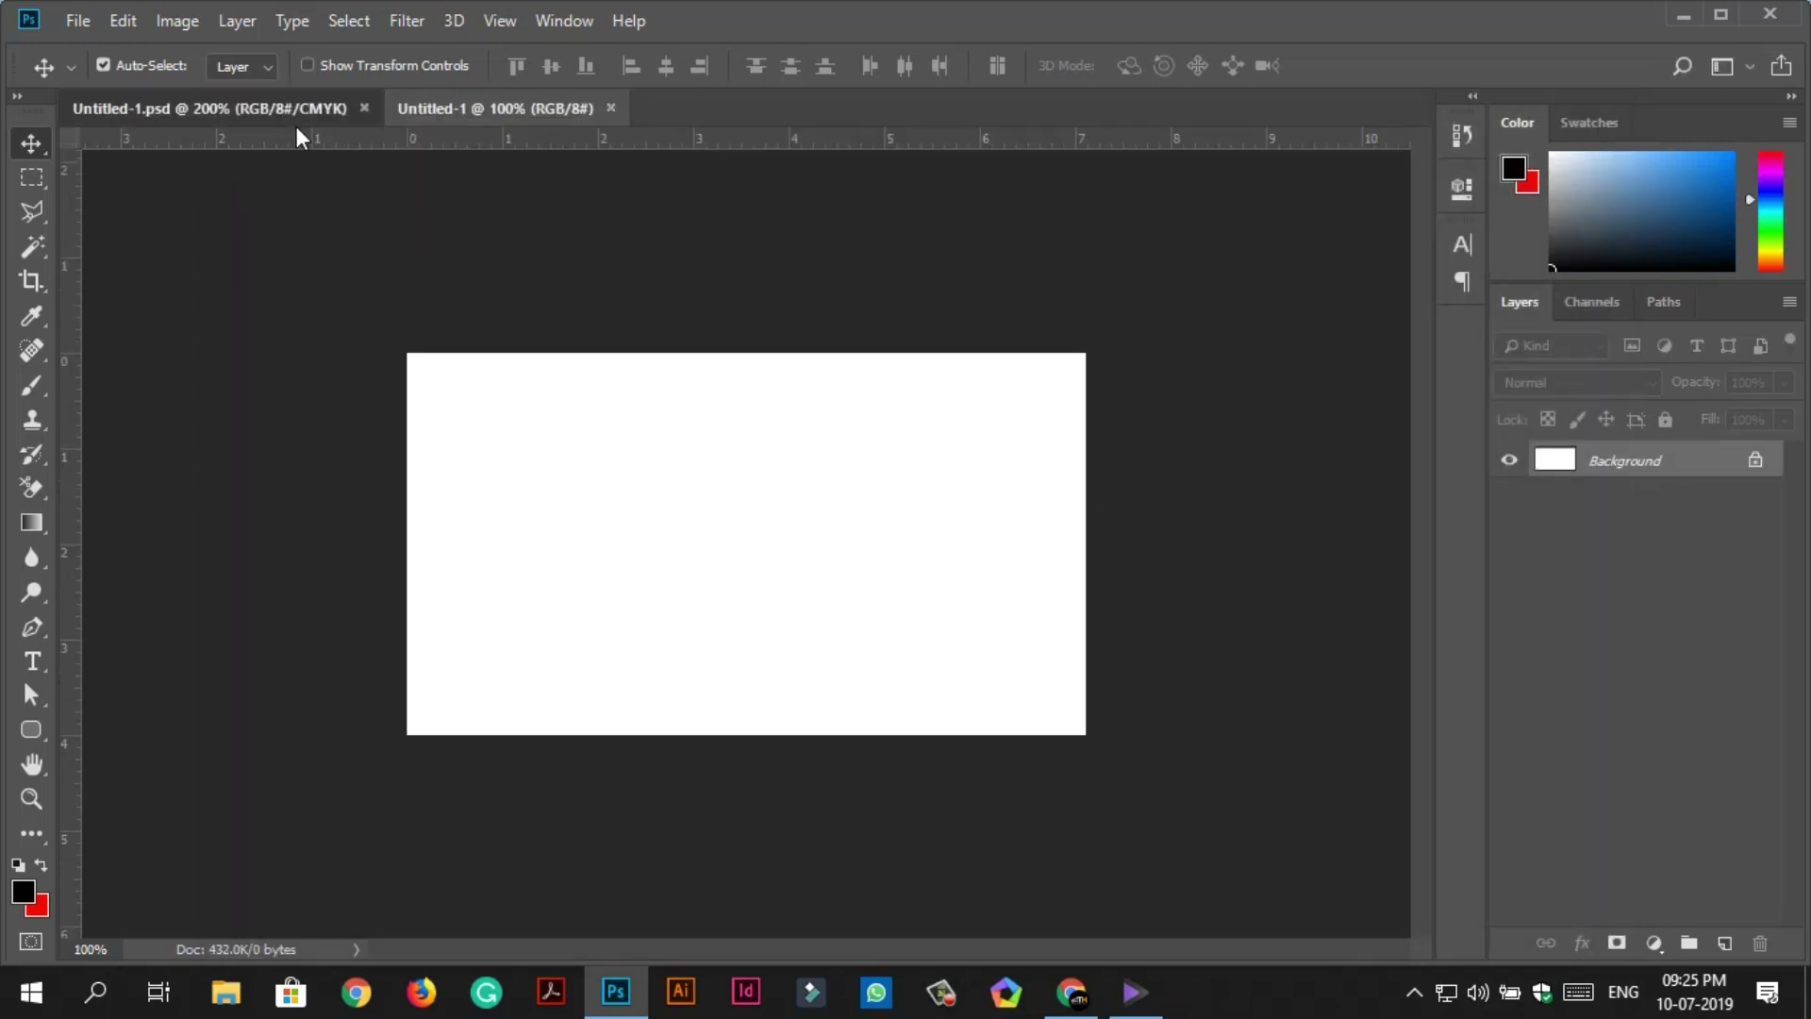
{"action": "left_click", "coordinate": [300, 111]}
{"action": "left_click_drag", "start_coordinate": [745, 490], "coordinate": [826, 540]}
Fill the banner's Background layer with black.
{"action": "left_click", "coordinate": [528, 661]}
{"action": "left_click", "coordinate": [40, 864]}
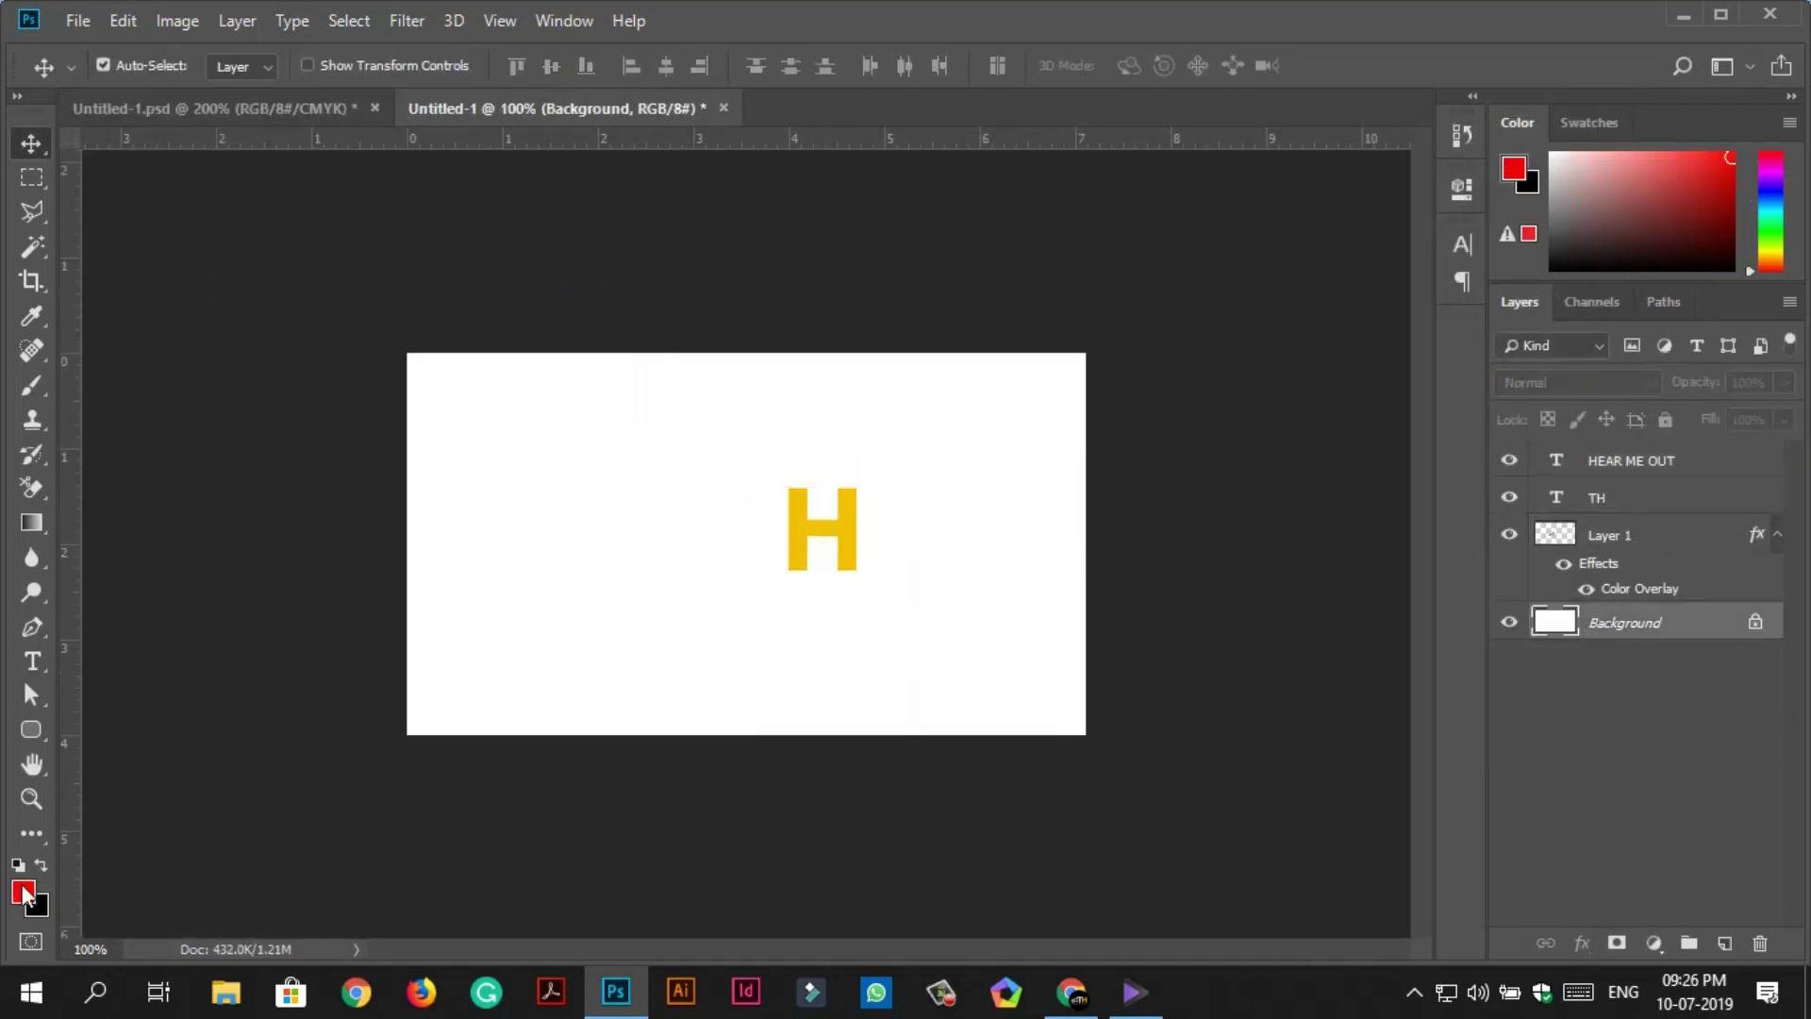
{"action": "key", "text": "ctrl+BackSpace"}
{"action": "left_click", "coordinate": [558, 478]}
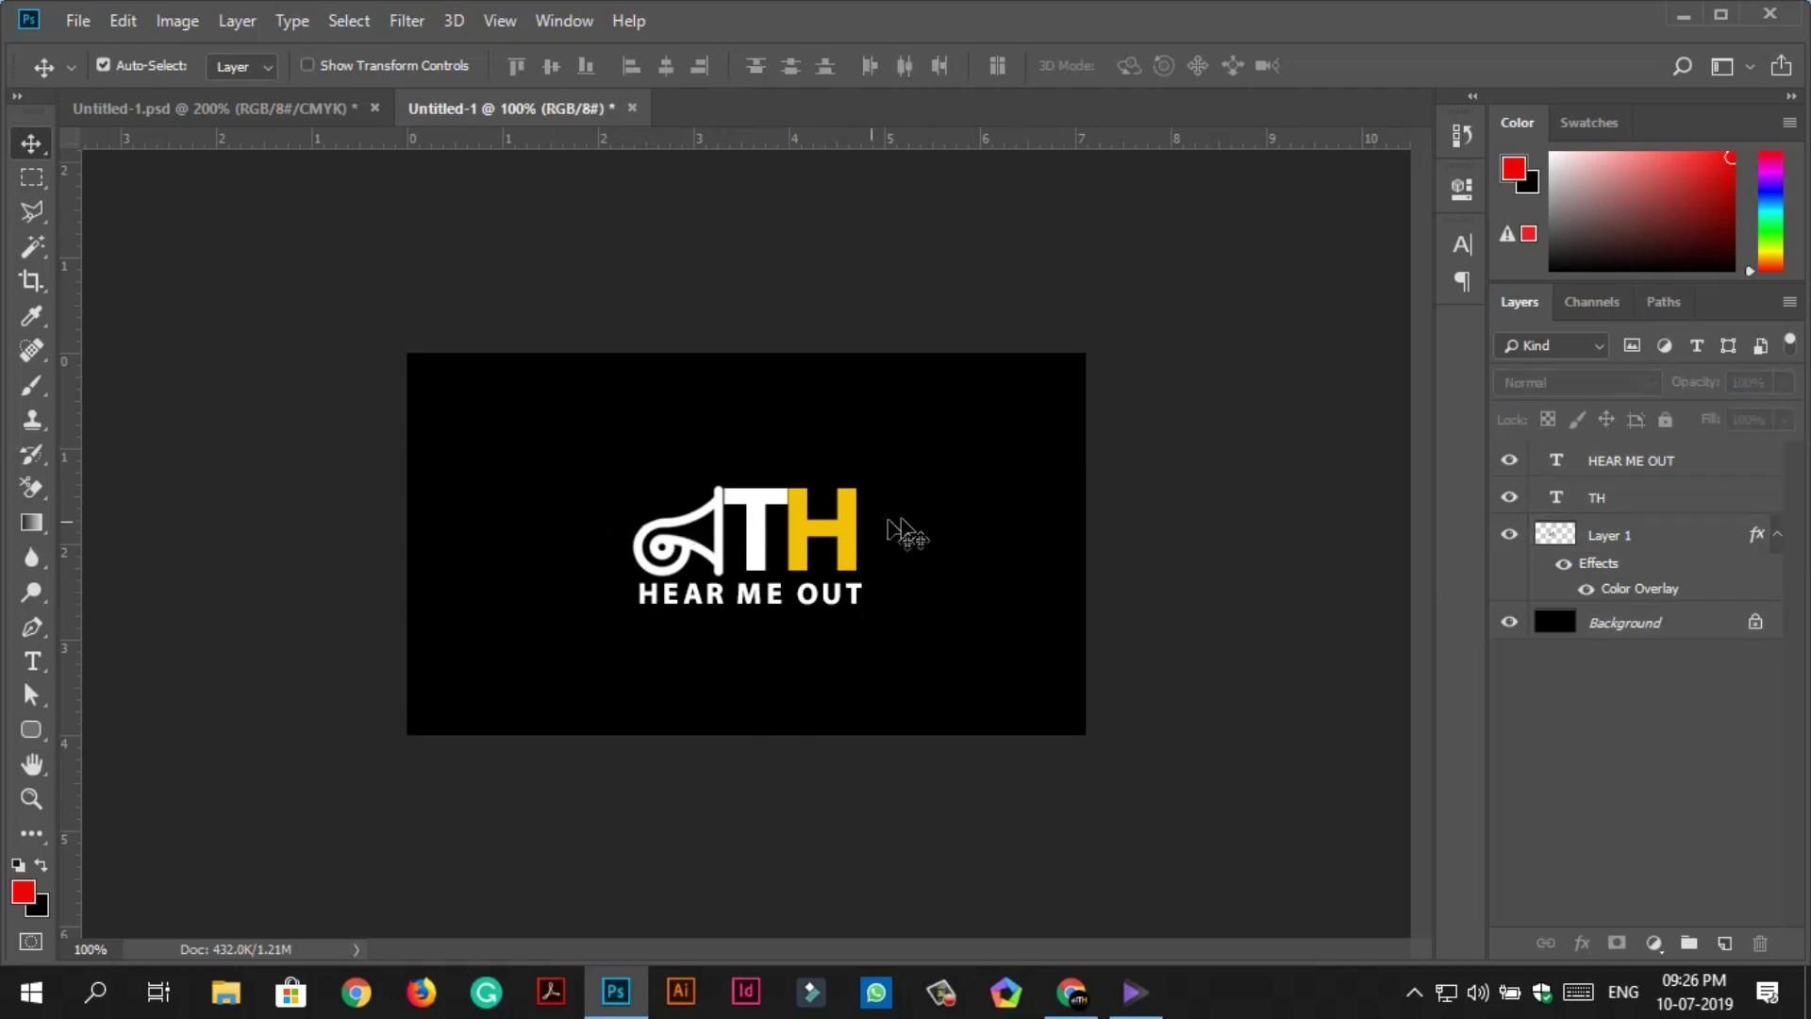
Retype the TH text as 'Tech Horn'.
{"action": "left_click", "coordinate": [731, 536]}
{"action": "key", "text": "t"}
{"action": "left_click", "coordinate": [837, 502]}
{"action": "type", "text": "ech"}
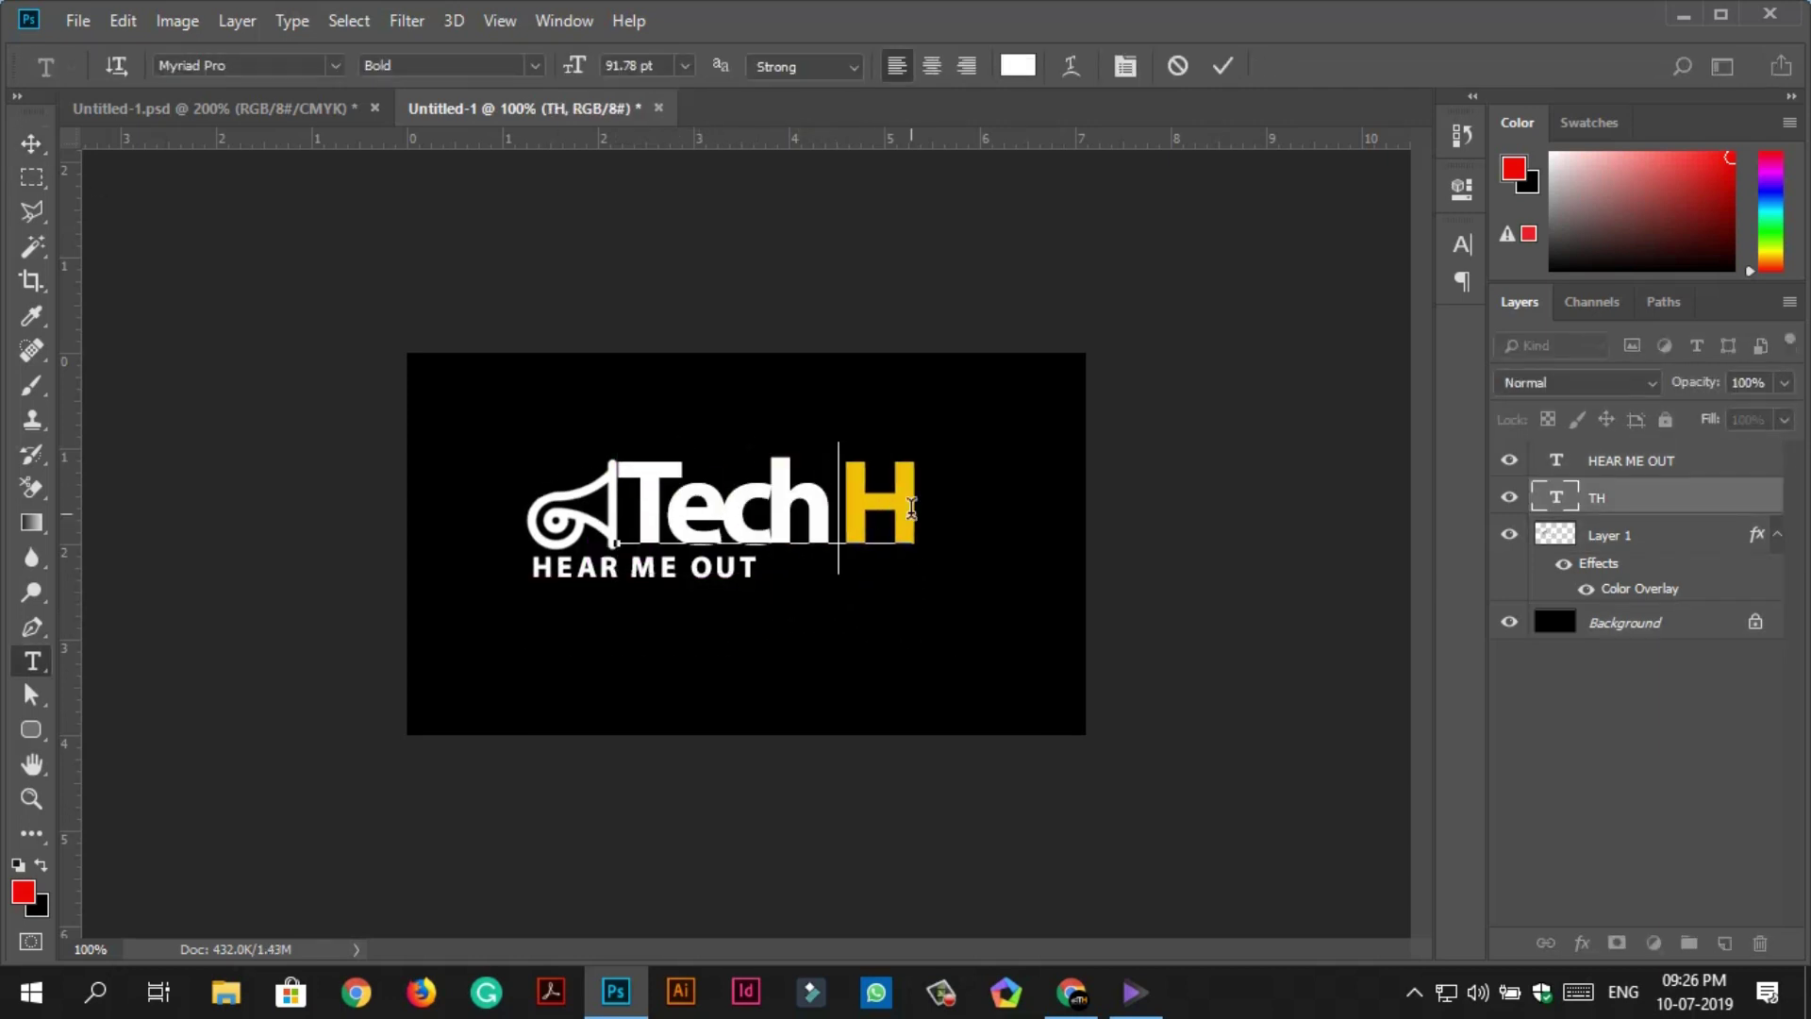
{"action": "key", "text": "End"}
{"action": "type", "text": "orn"}
Reset Tech Horn's letter spacing to 0 and shift the horn logo and text left.
{"action": "key", "text": "ctrl+a"}
{"action": "left_click", "coordinate": [1462, 244]}
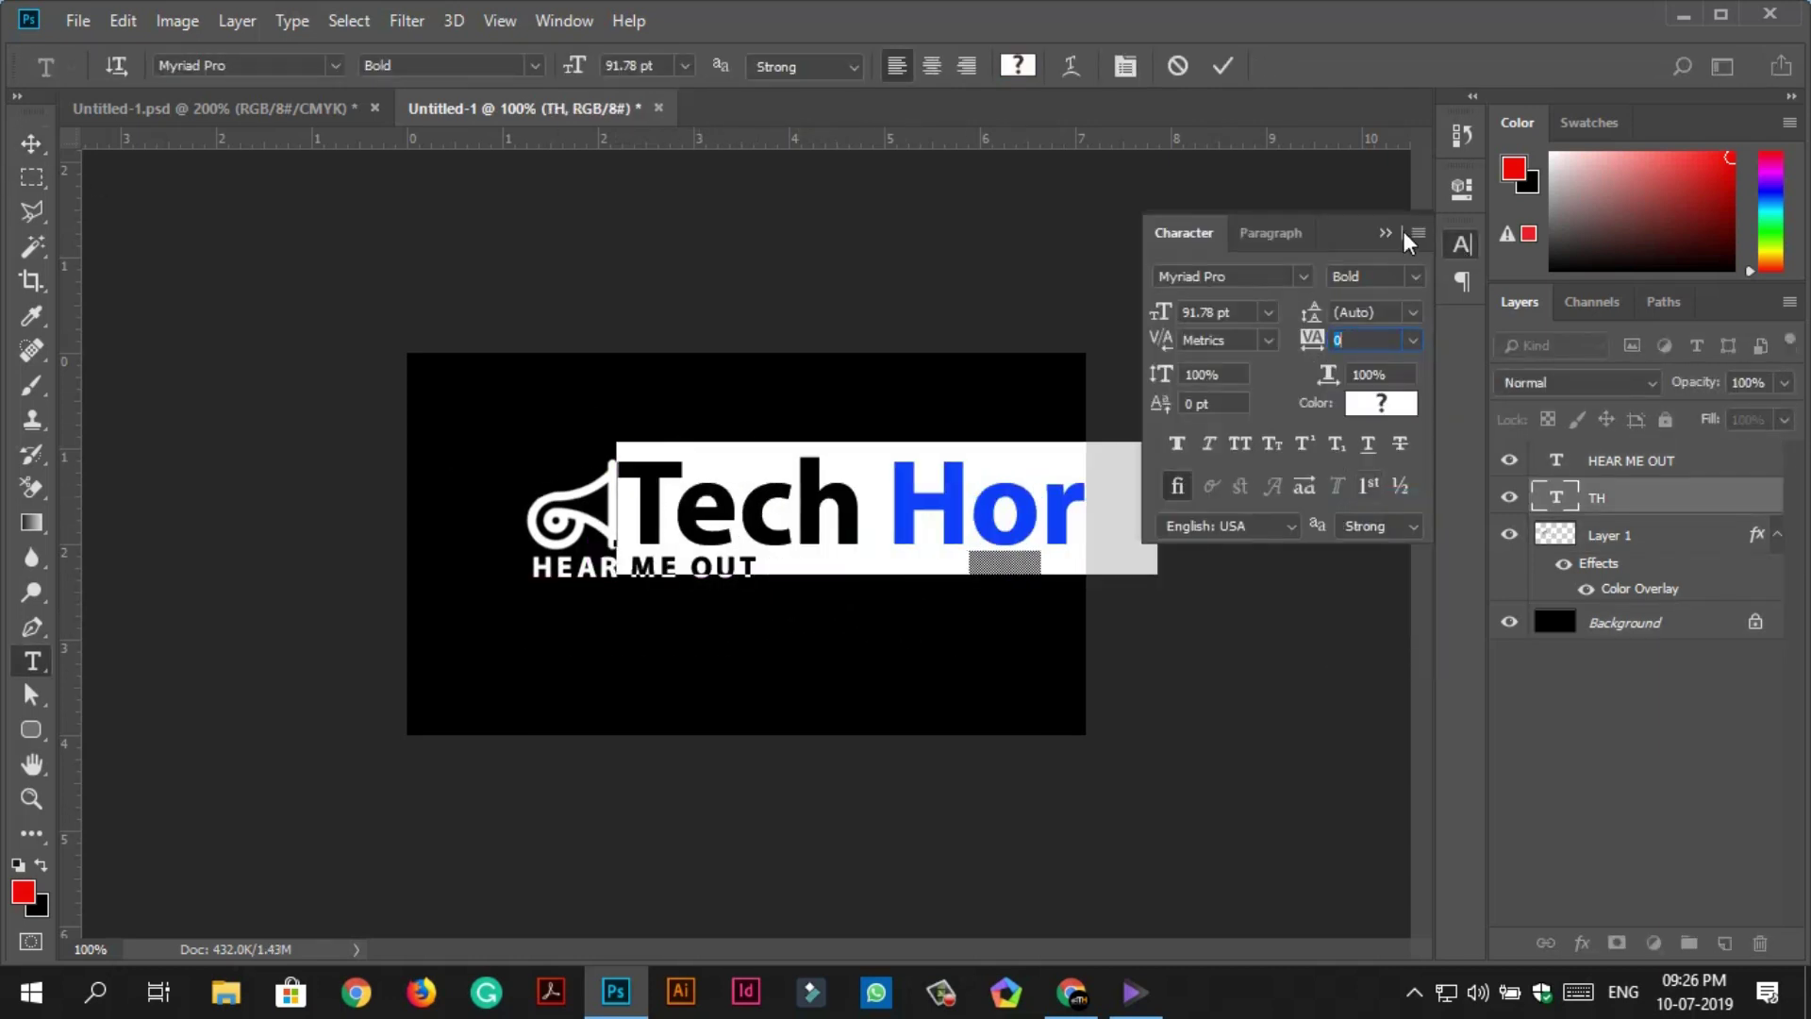
{"action": "key", "text": "ctrl+Return"}
{"action": "key", "text": "v"}
{"action": "left_click", "coordinate": [1385, 233]}
{"action": "left_click_drag", "start_coordinate": [566, 510], "coordinate": [481, 509]}
{"action": "left_click_drag", "start_coordinate": [717, 500], "coordinate": [632, 500]}
Scale the Tech Horn text down to about 67 pt.
{"action": "double_click", "coordinate": [1556, 497]}
{"action": "left_click", "coordinate": [448, 65]}
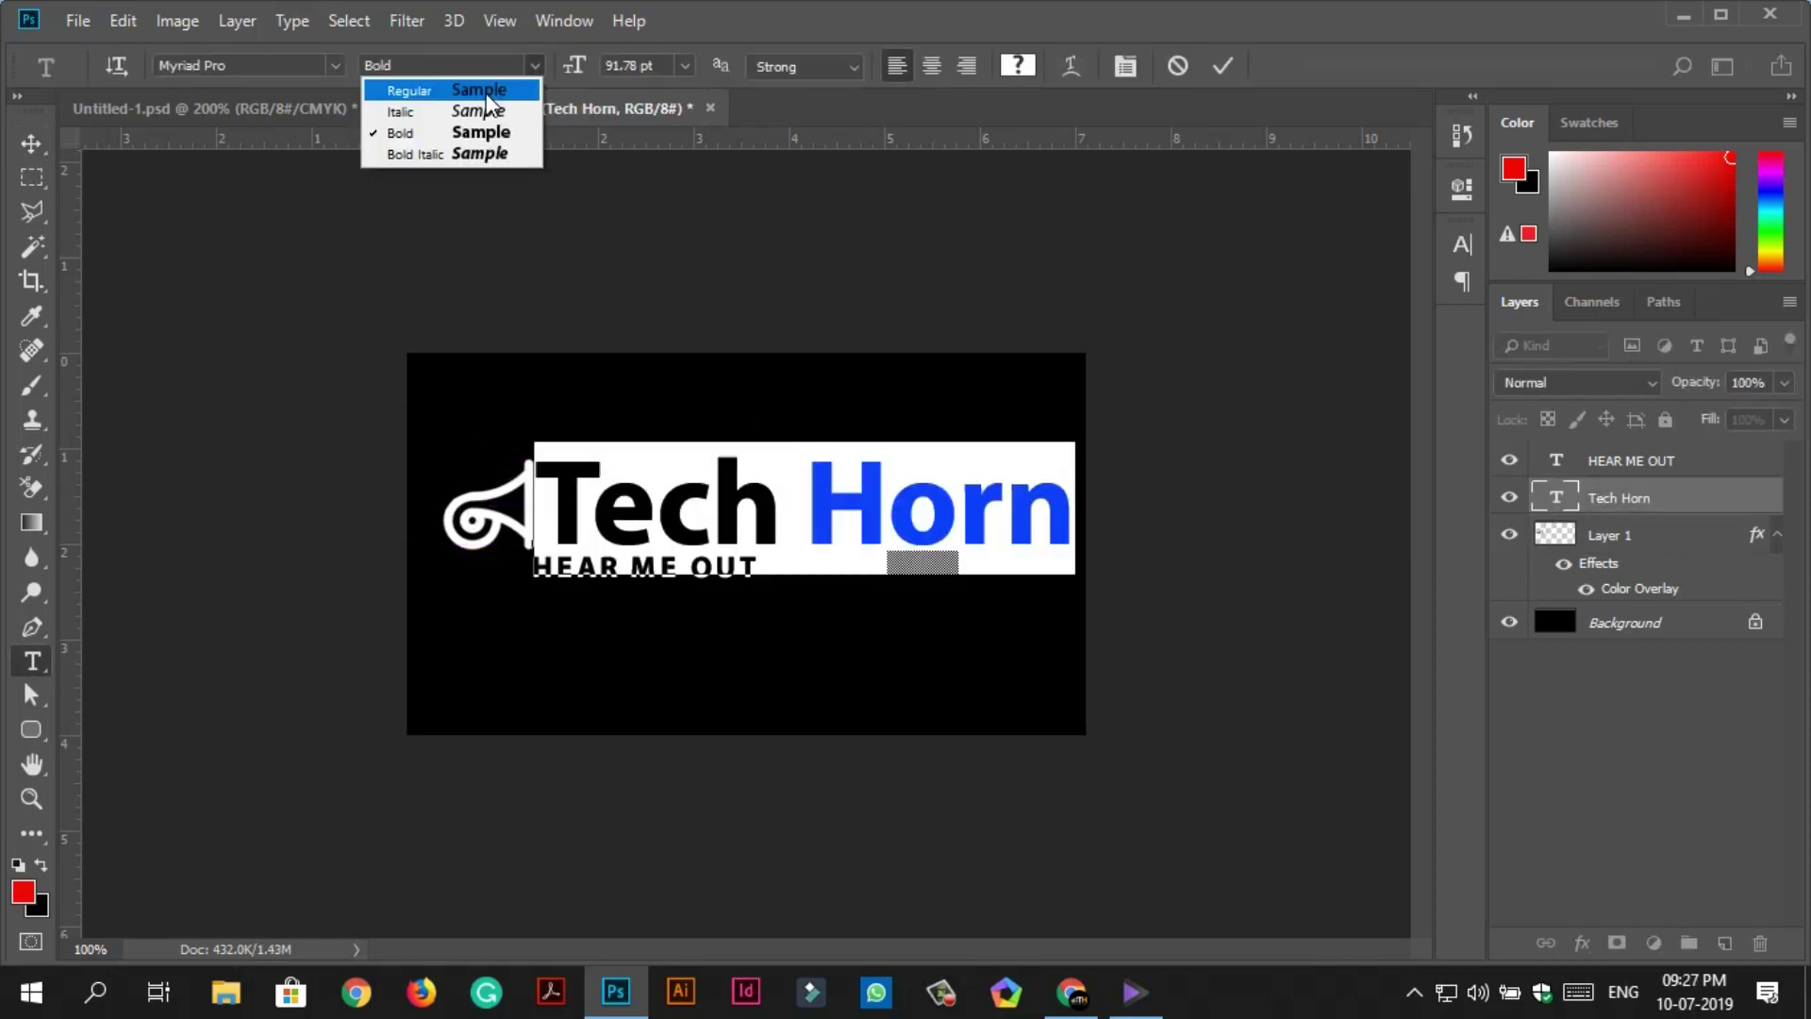
{"action": "key", "text": "Escape"}
{"action": "left_click_drag", "start_coordinate": [1071, 453], "coordinate": [930, 492]}
{"action": "key", "text": "ctrl+Return"}
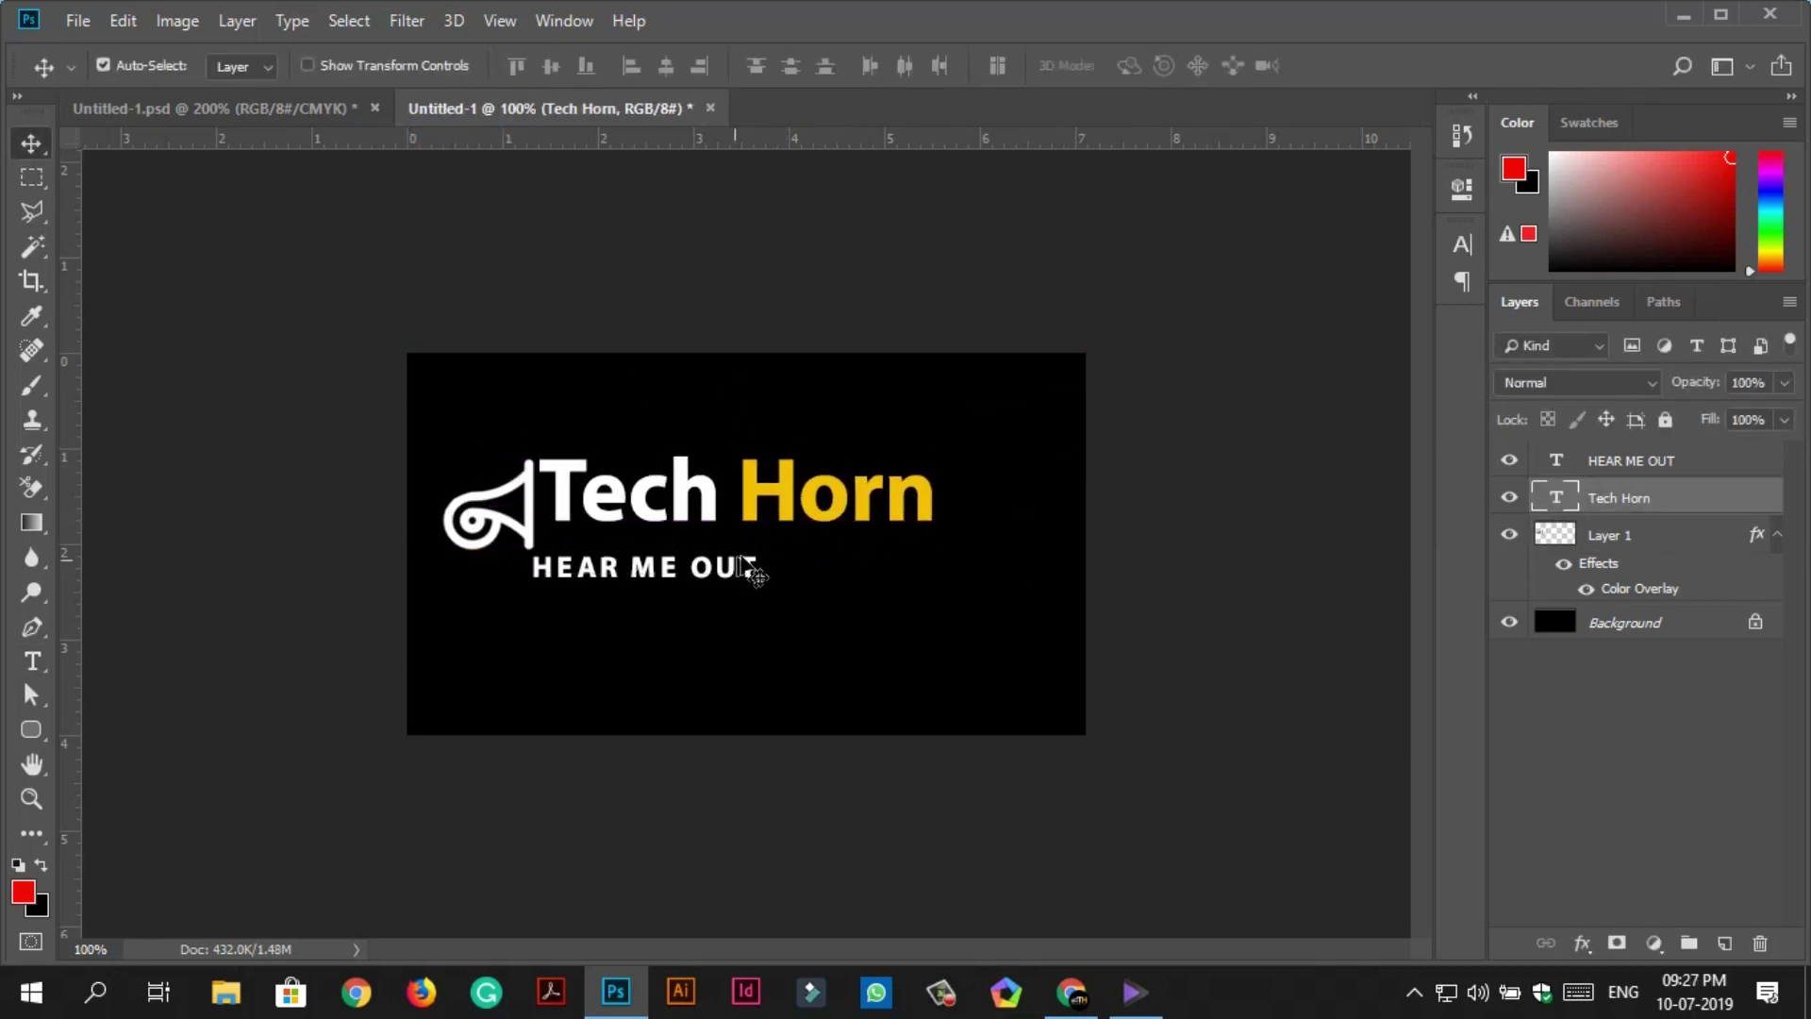
Shrink the Tech Horn text further to 57.45 pt and adjust its letter spacing.
{"action": "left_click", "coordinate": [717, 491]}
{"action": "key", "text": "ctrl+a"}
{"action": "key", "text": "ctrl+Return"}
{"action": "key", "text": "v"}
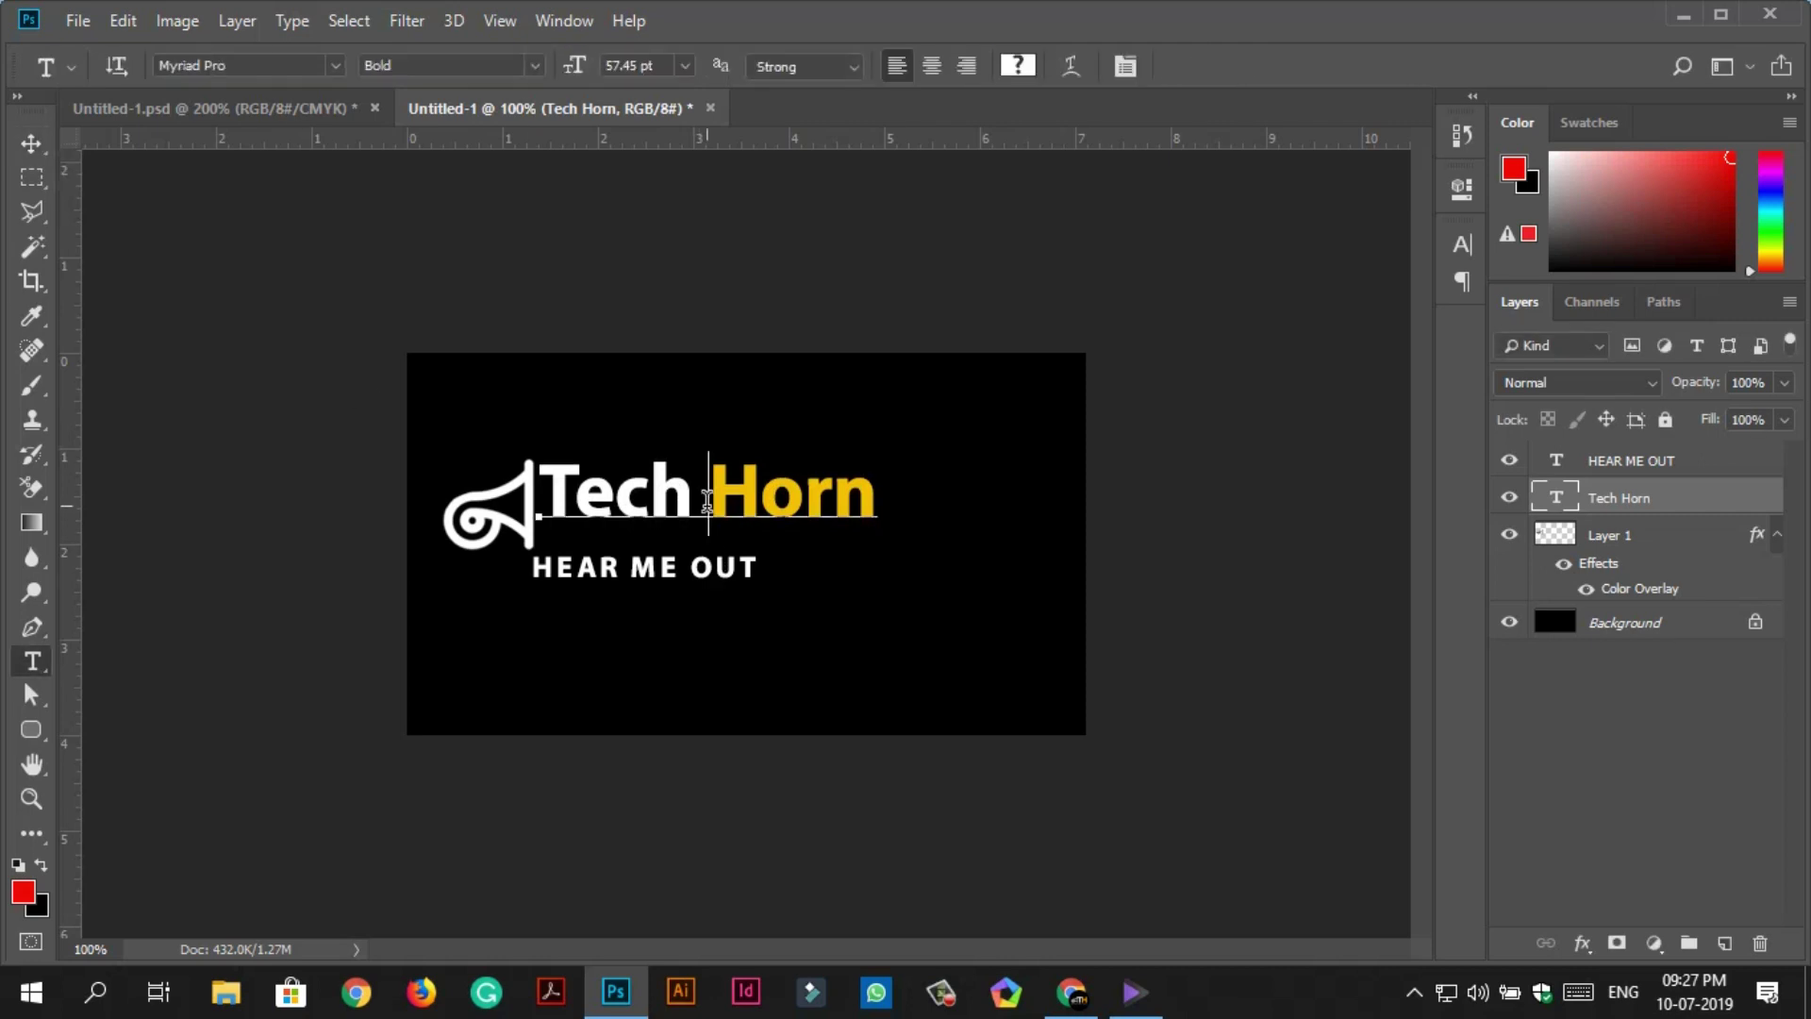
{"action": "left_click", "coordinate": [1463, 245]}
{"action": "key", "text": "Return"}
Place HEAR ME OUT beneath Tech Horn with wider letter spacing and reposition the logo.
{"action": "left_click_drag", "start_coordinate": [762, 566], "coordinate": [778, 536]}
{"action": "key", "text": "t"}
{"action": "key", "text": "ctrl+t"}
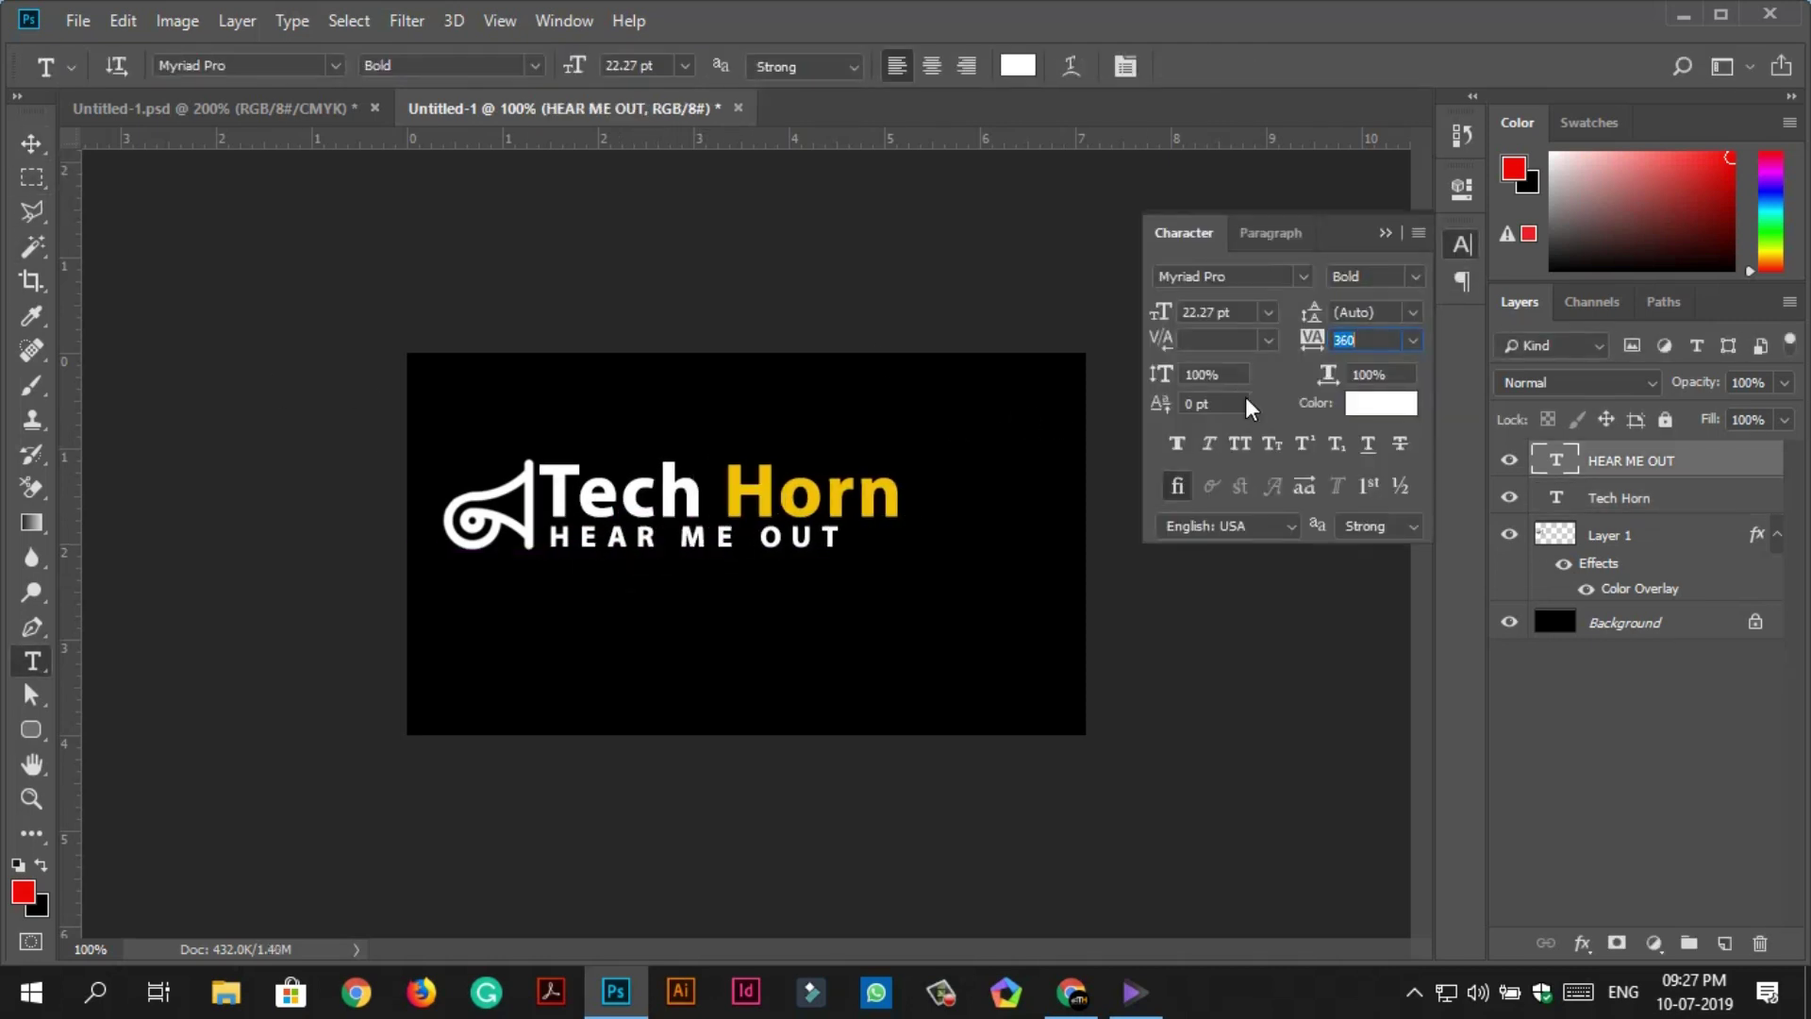
{"action": "key", "text": "Return"}
{"action": "key", "text": "v"}
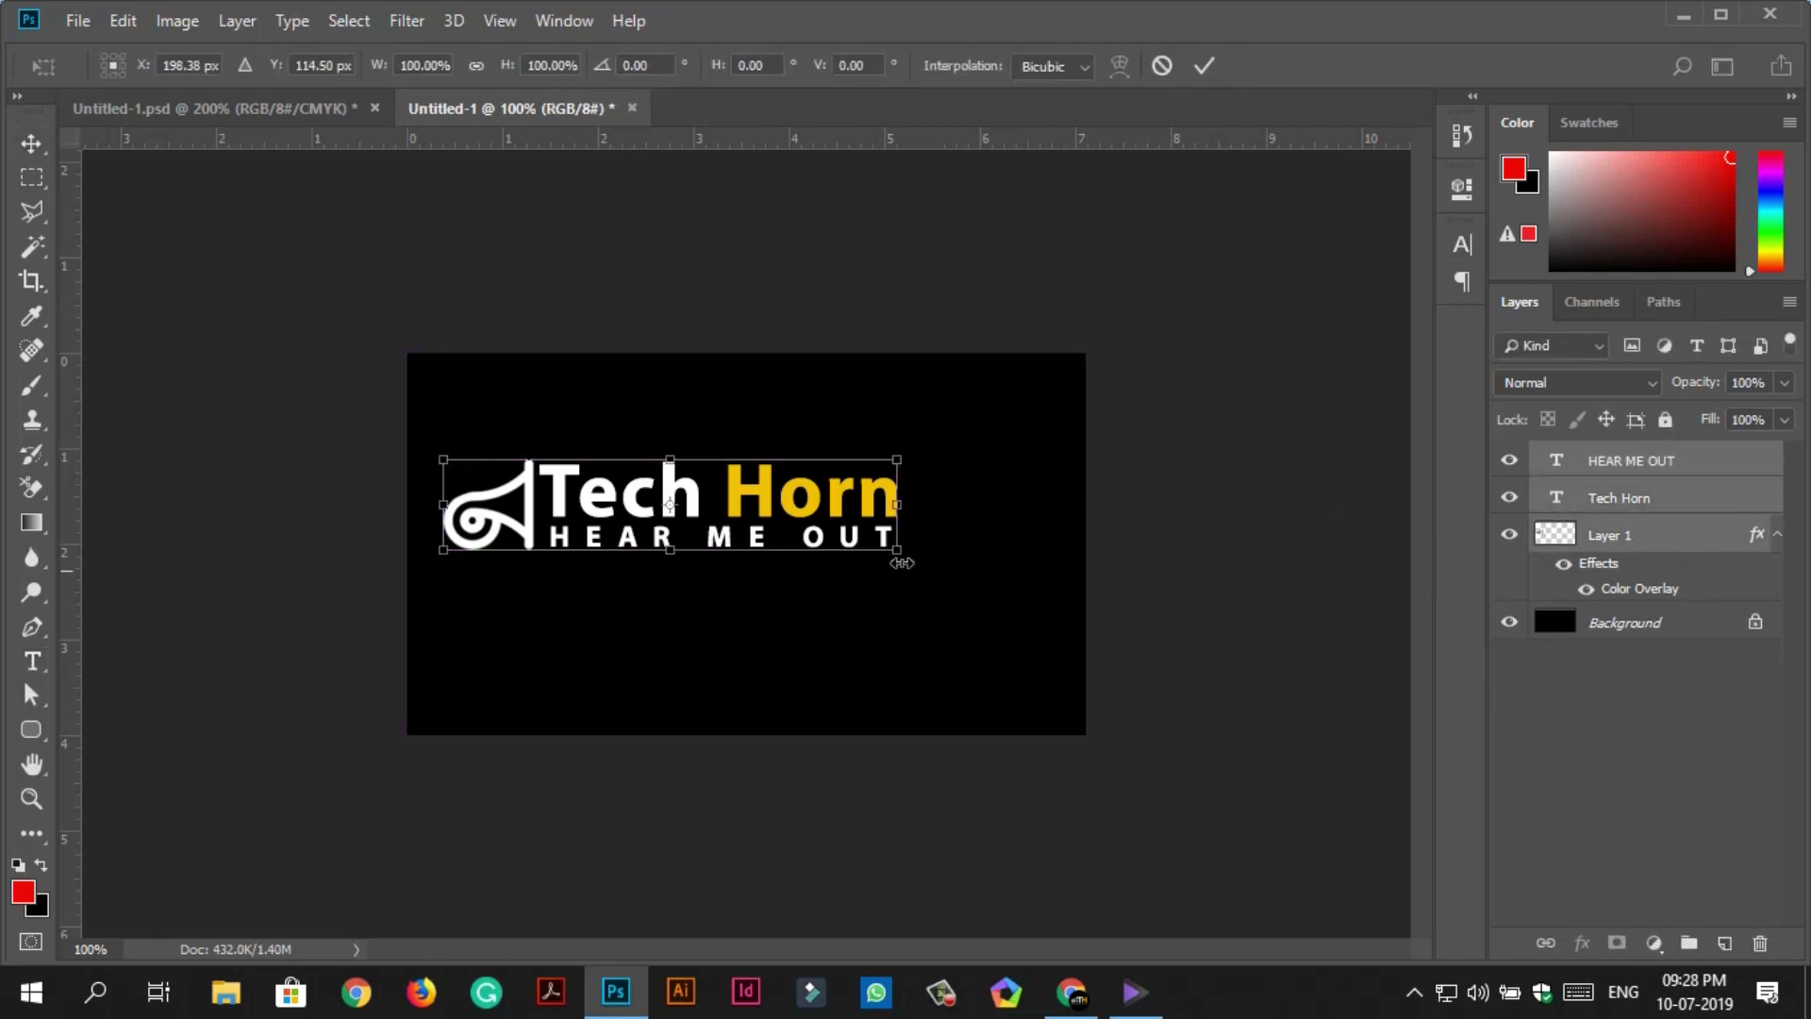
{"action": "left_click_drag", "start_coordinate": [813, 498], "coordinate": [826, 536]}
{"action": "left_click_drag", "start_coordinate": [651, 585], "coordinate": [654, 585]}
{"action": "left_click", "coordinate": [632, 434]}
Save the banner as a PNG named 'header image' and return to AppYet.
{"action": "key", "text": "ctrl+minus"}
{"action": "left_click", "coordinate": [77, 19]}
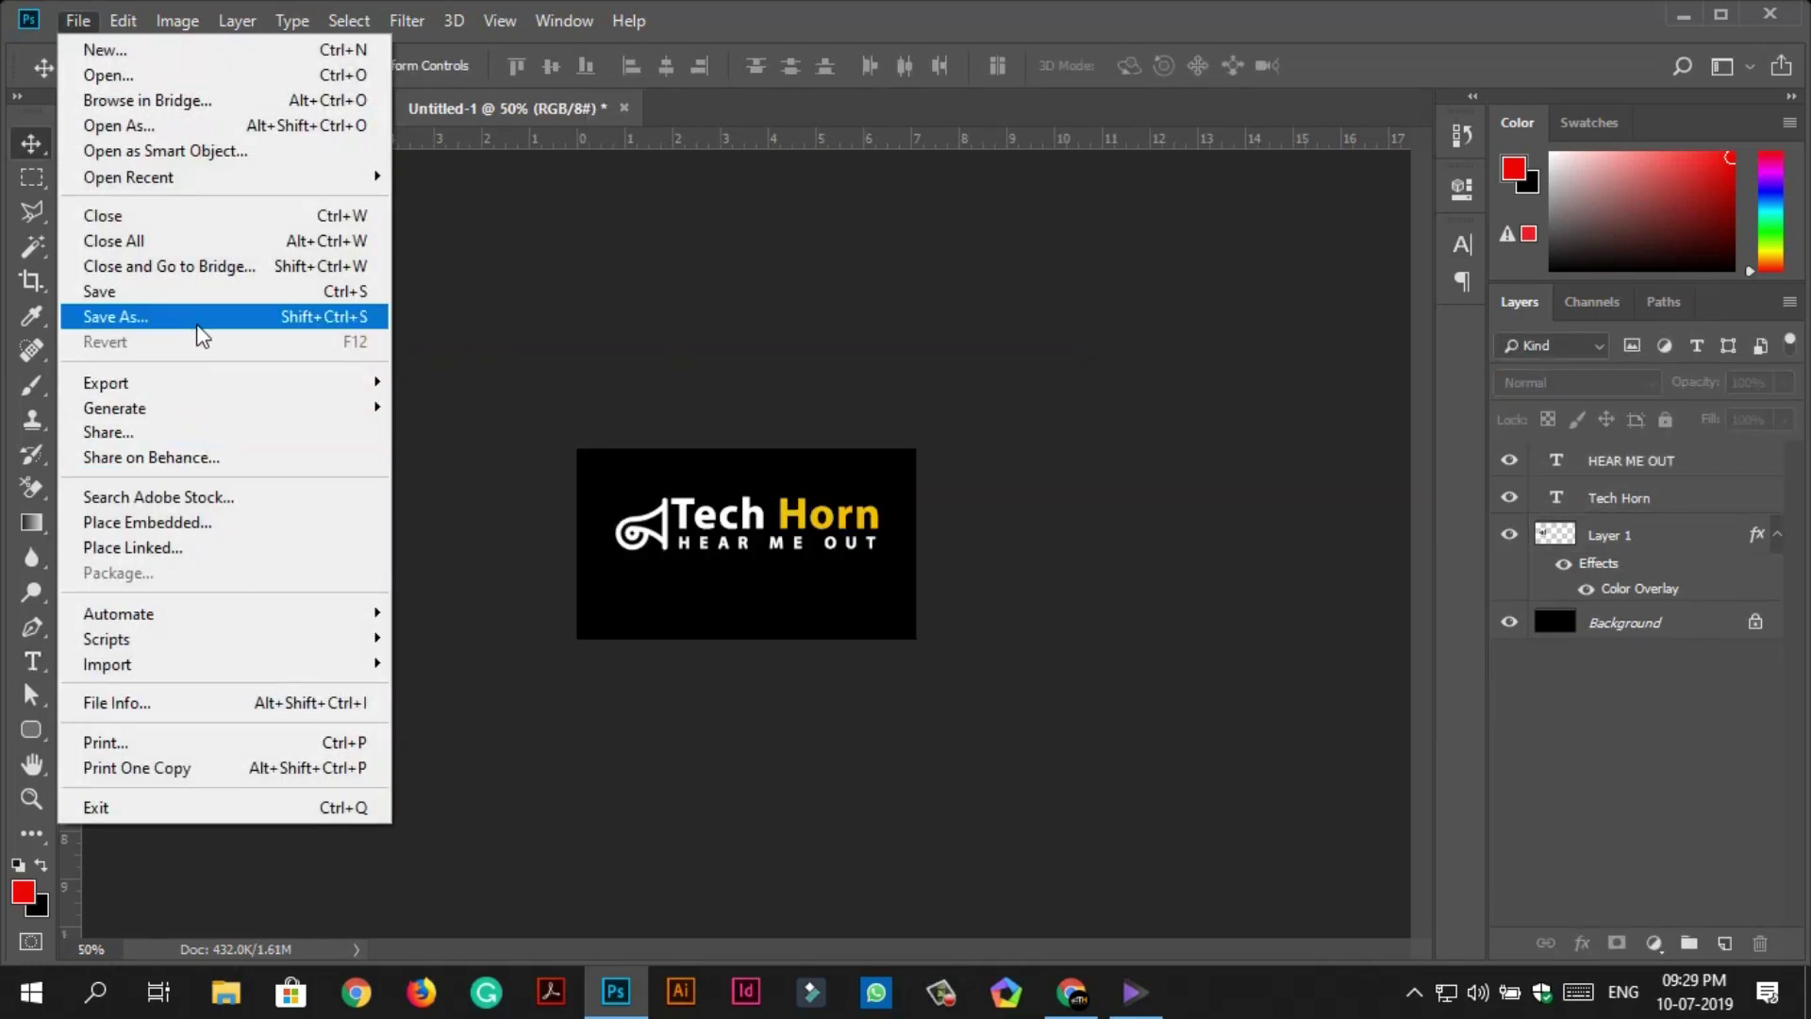
{"action": "left_click", "coordinate": [193, 318]}
{"action": "left_click", "coordinate": [615, 684]}
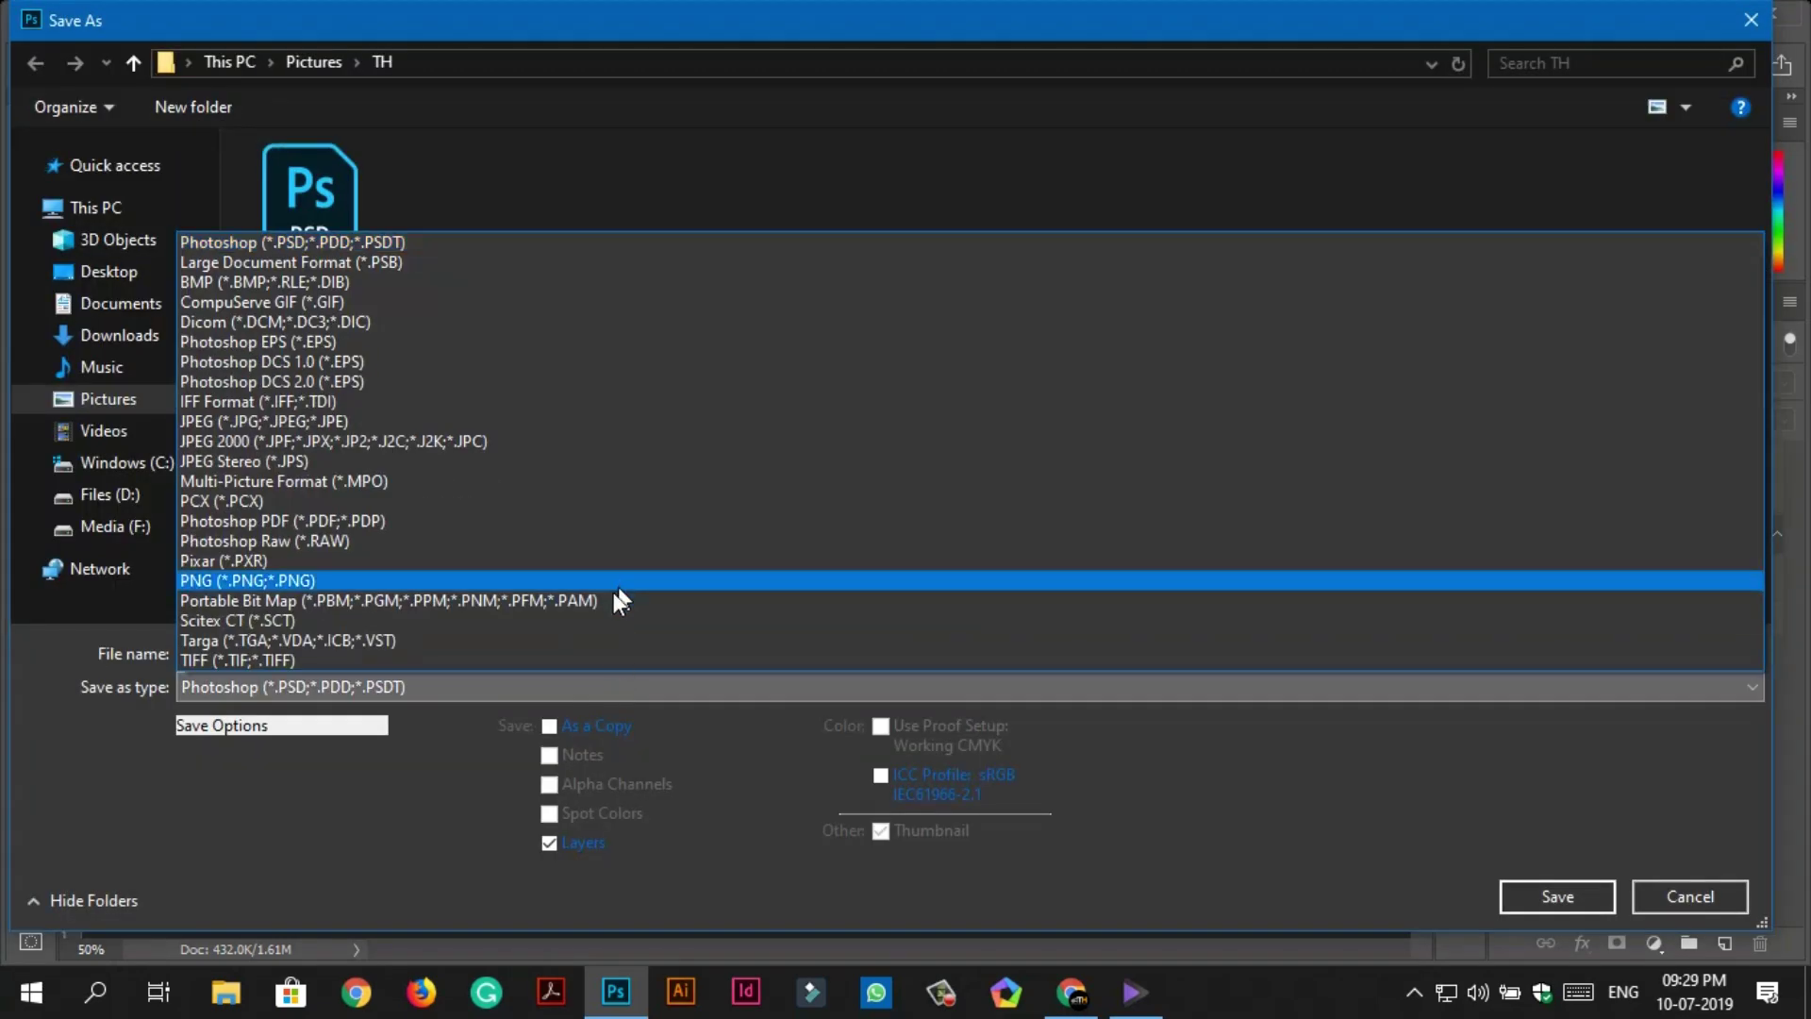
{"action": "left_click", "coordinate": [613, 580]}
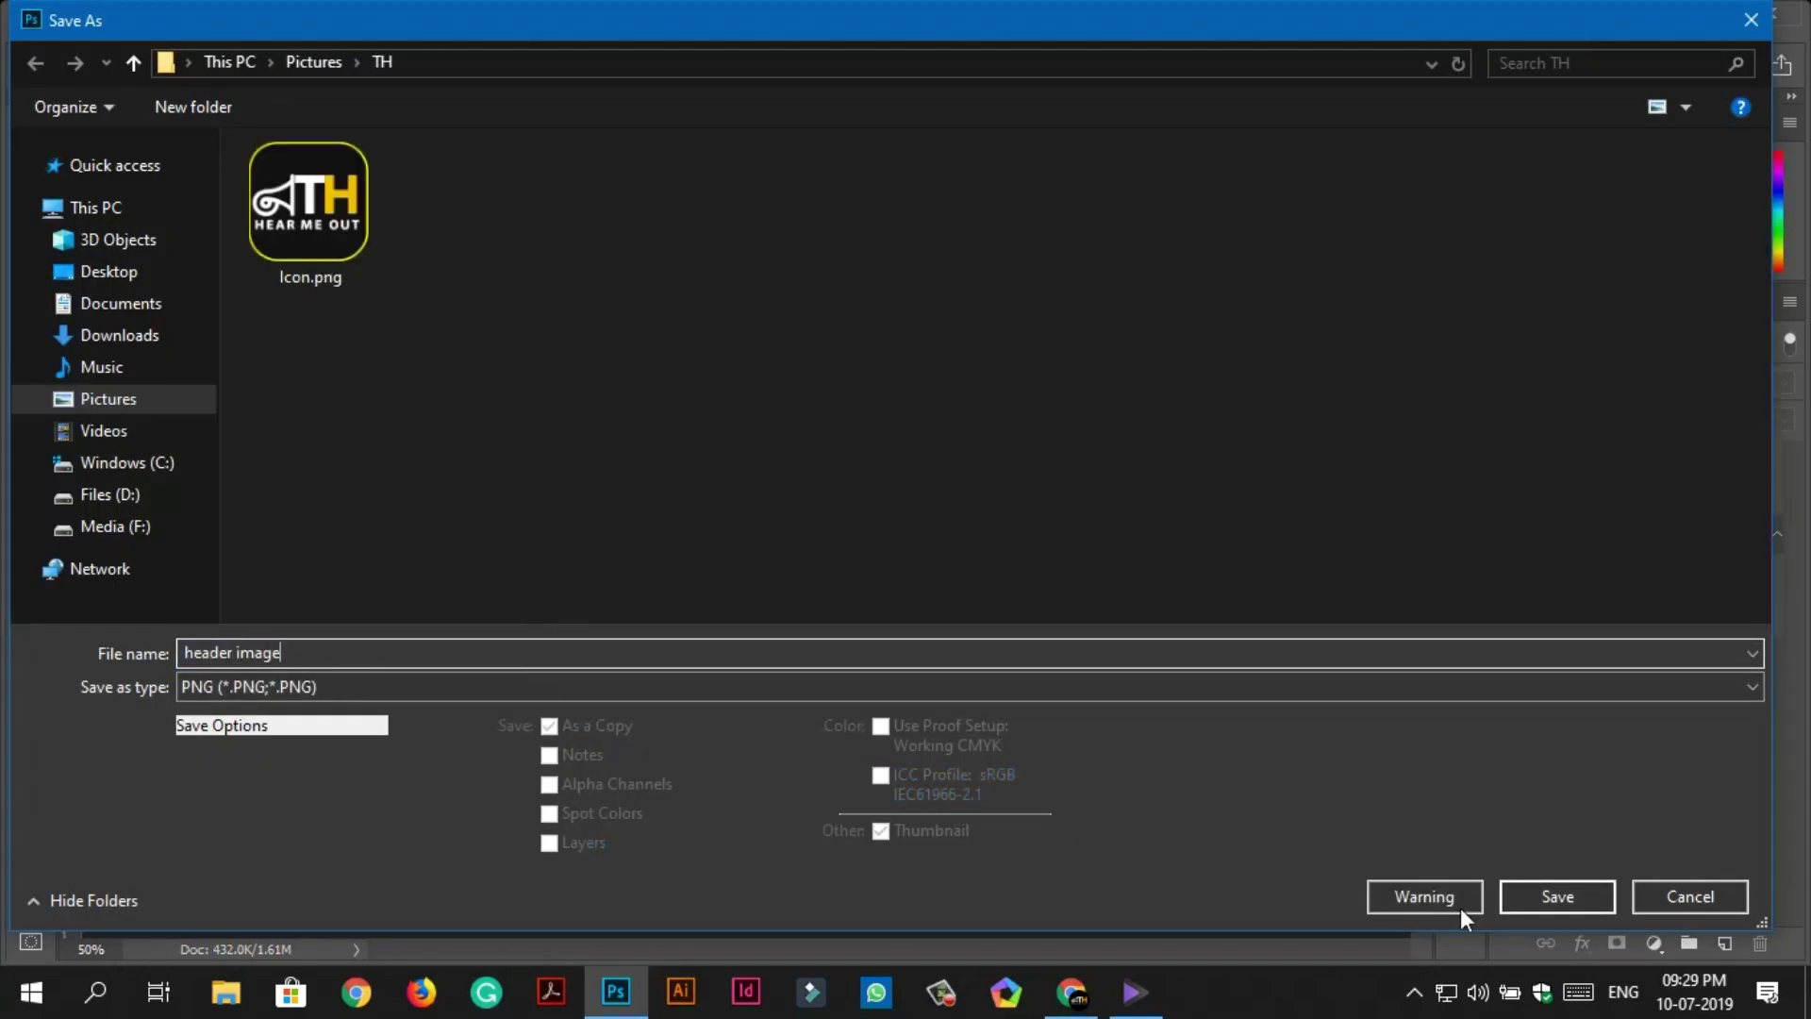
{"action": "left_click", "coordinate": [1558, 896]}
{"action": "left_click", "coordinate": [1033, 283]}
{"action": "key", "text": "alt+Tab"}
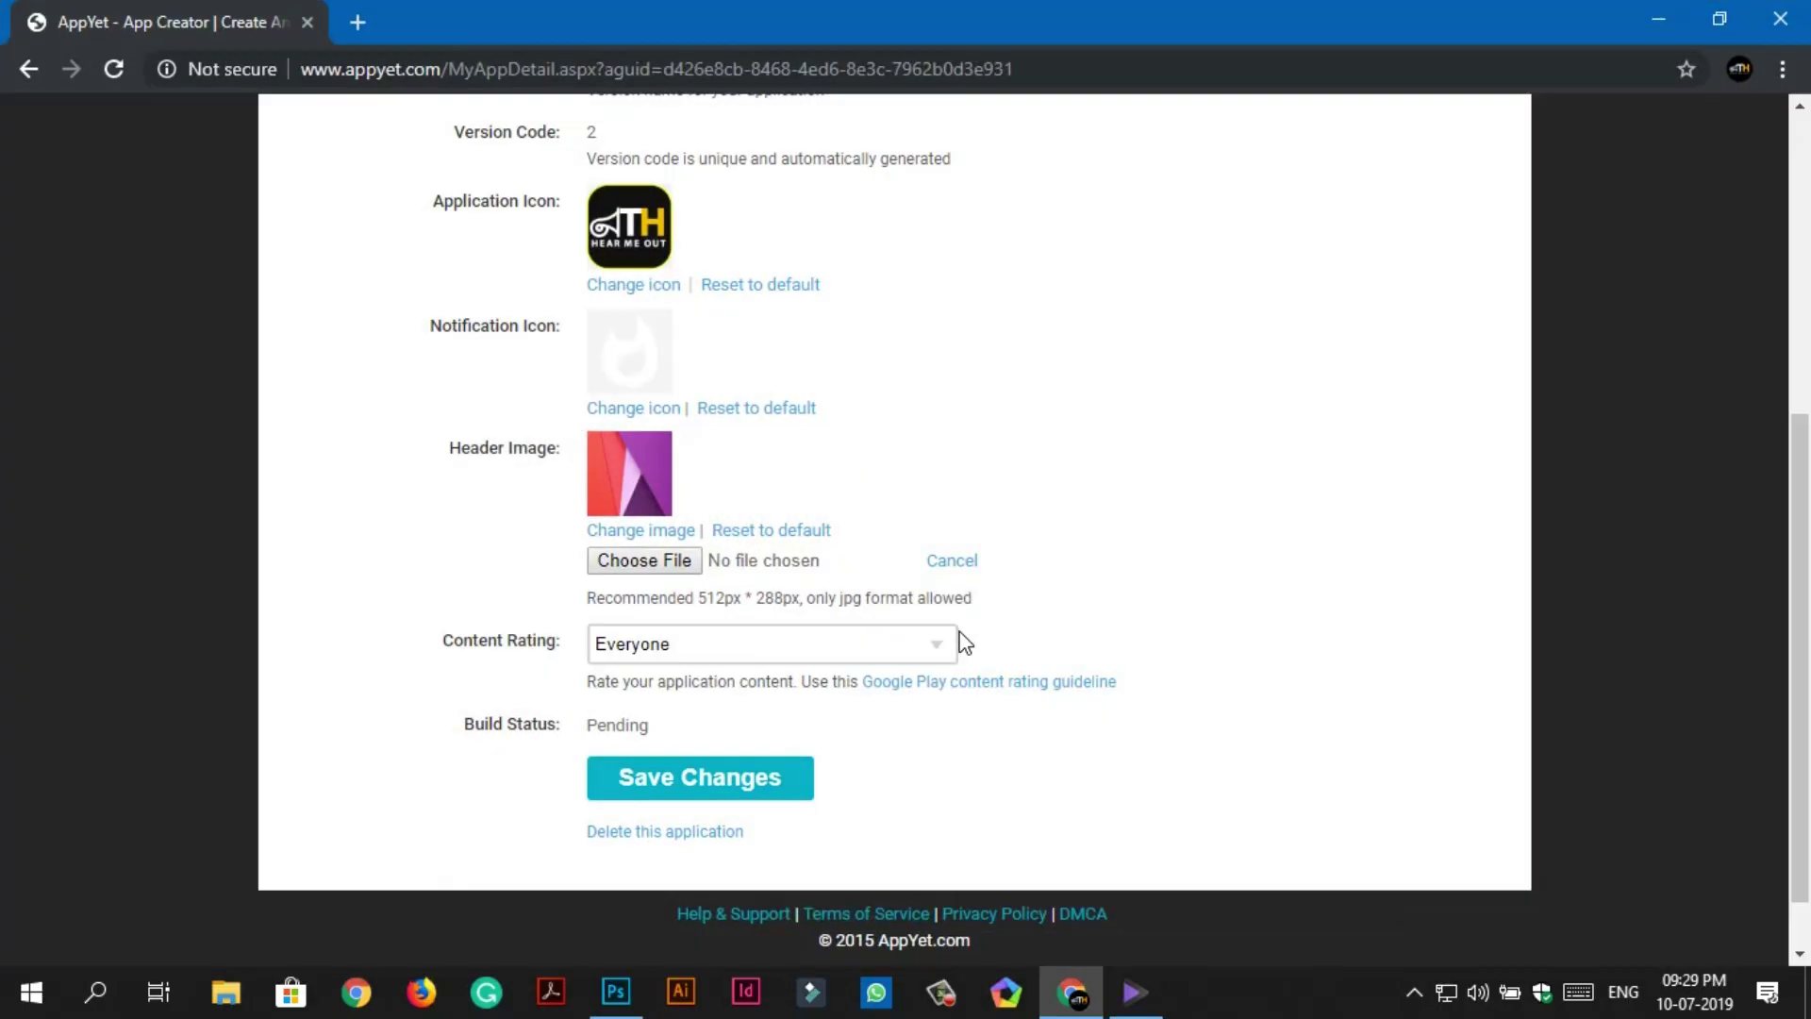
Upload header image.png as the app's header image and save the changes.
{"action": "left_click", "coordinate": [679, 564]}
{"action": "double_click", "coordinate": [315, 307]}
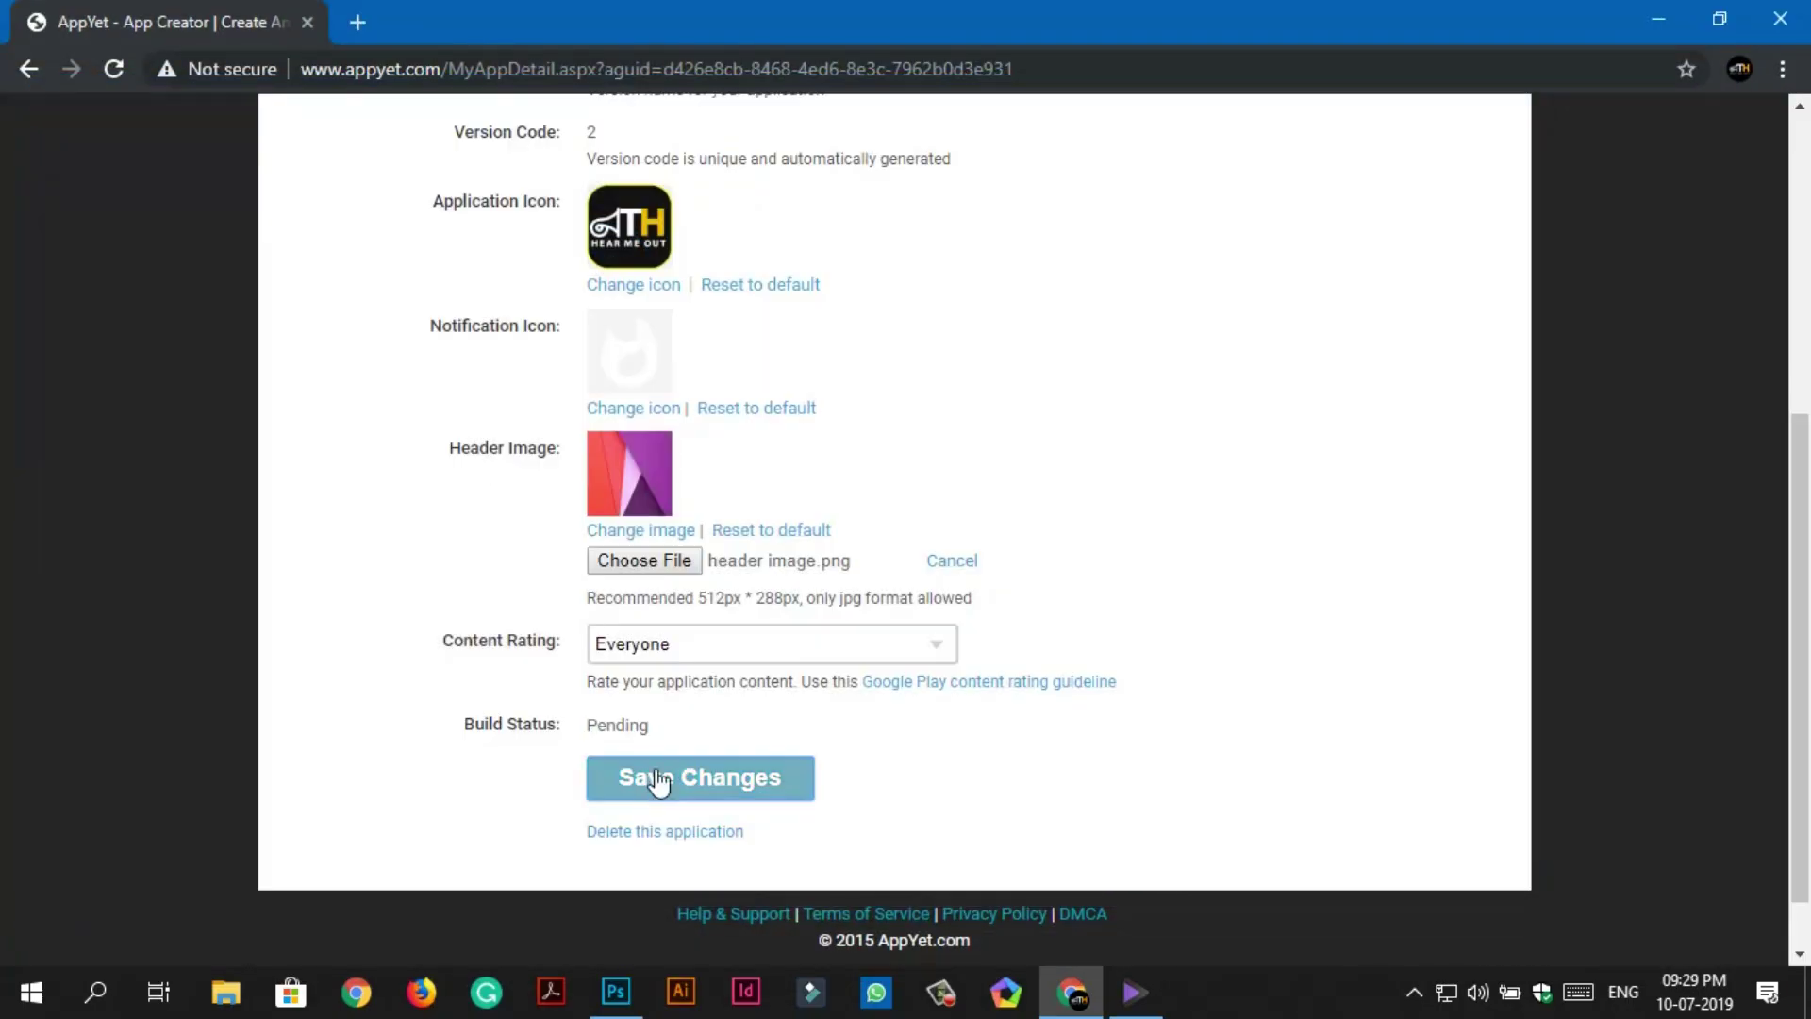
{"action": "left_click", "coordinate": [711, 787]}
Open the Modules list and scroll down to the New Module types.
{"action": "left_click", "coordinate": [639, 478]}
{"action": "scroll", "coordinate": [897, 756], "scroll_direction": "up", "scroll_amount": 5}
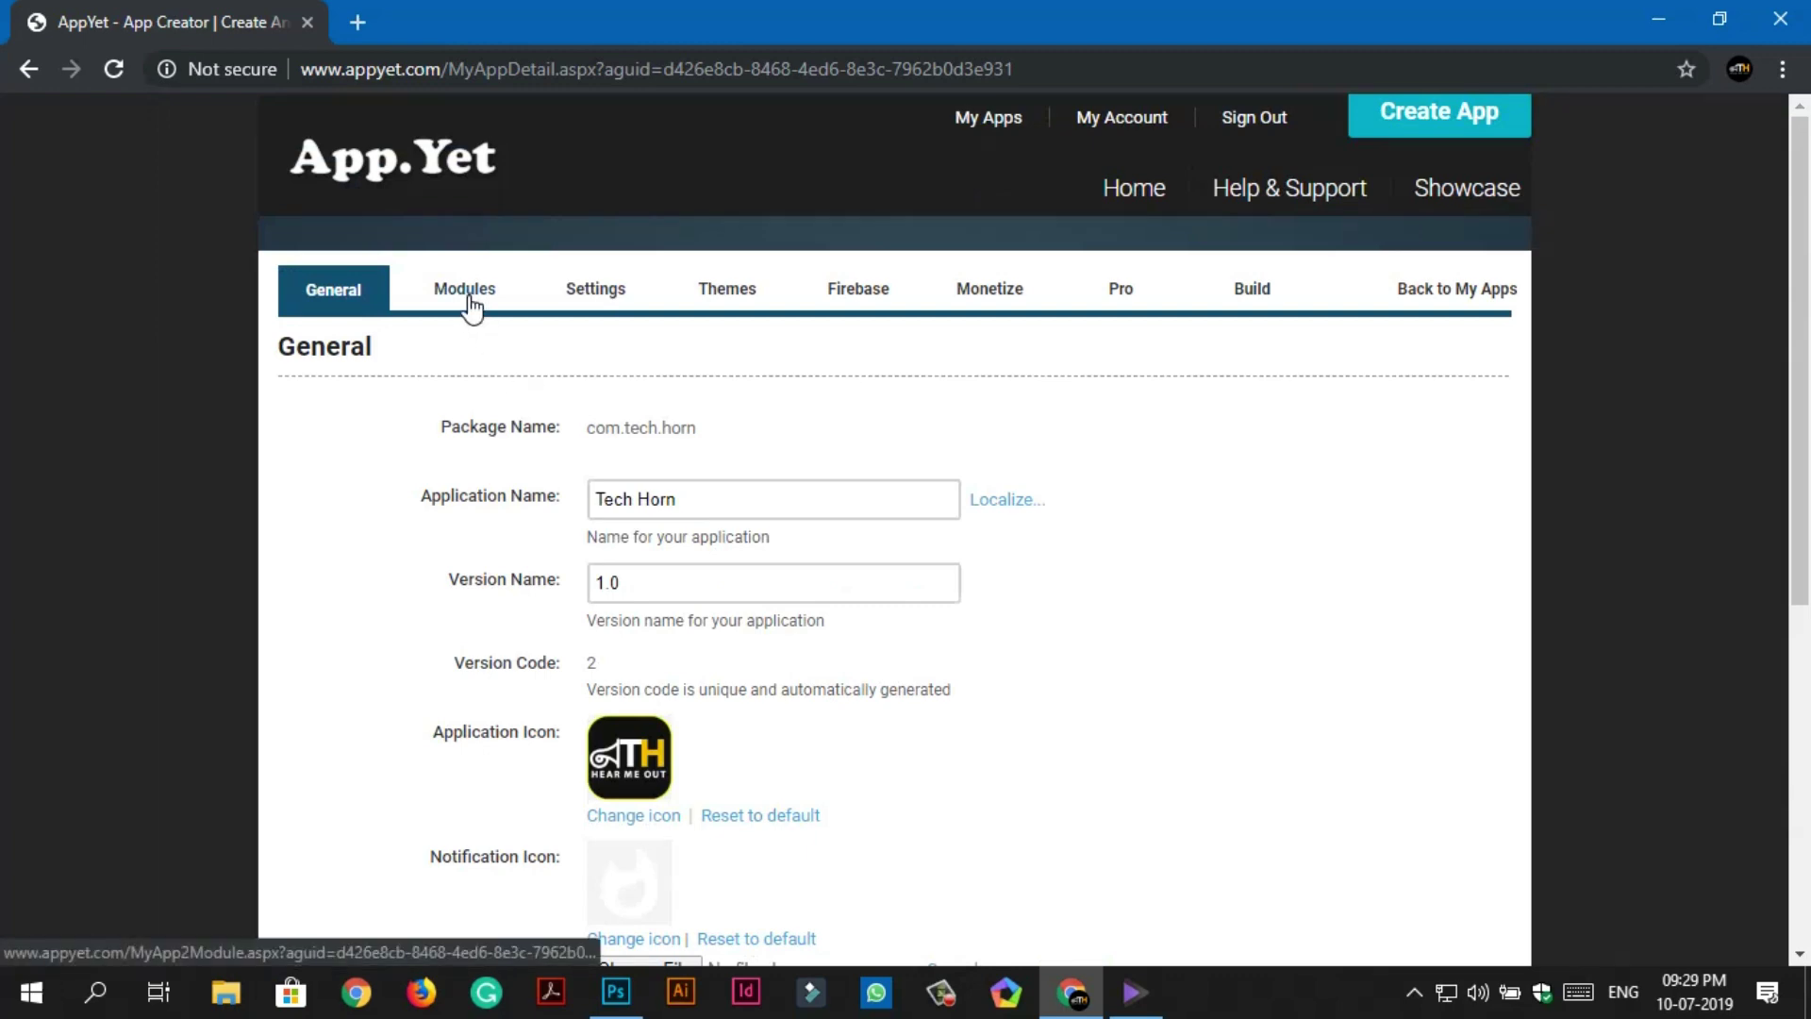
{"action": "left_click", "coordinate": [467, 304]}
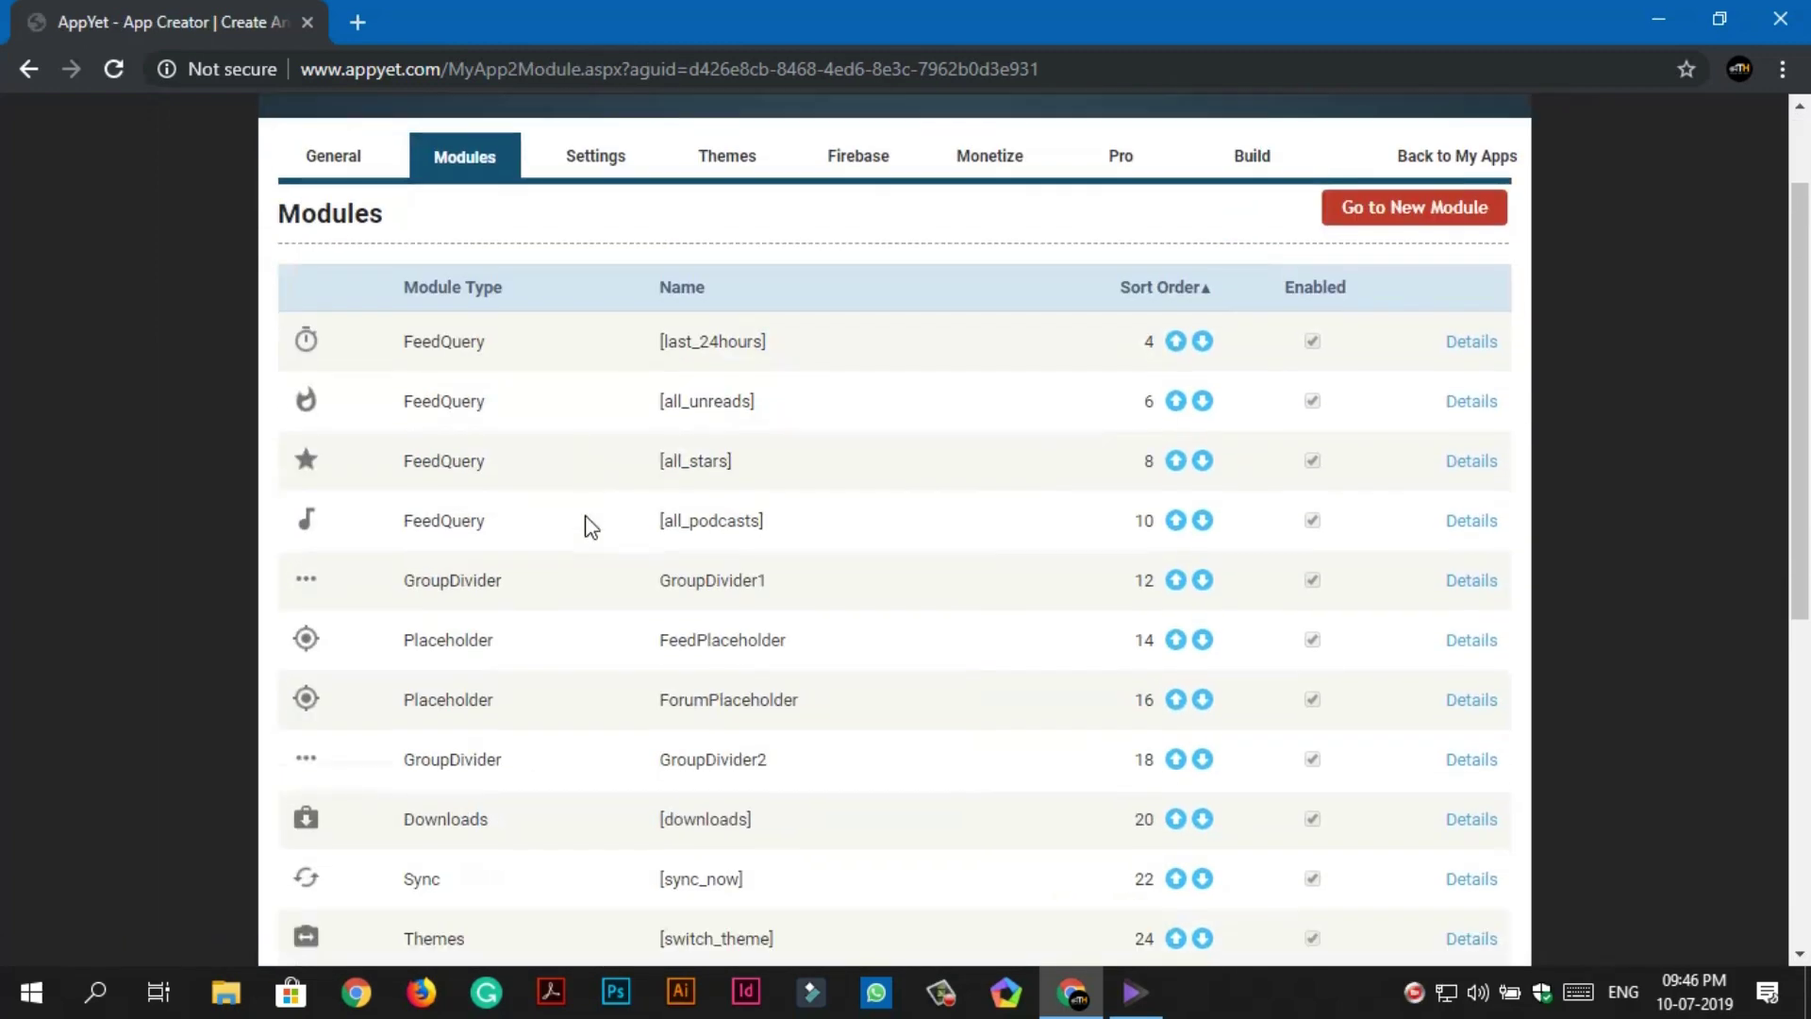
{"action": "scroll", "coordinate": [587, 519], "scroll_direction": "down", "scroll_amount": 3}
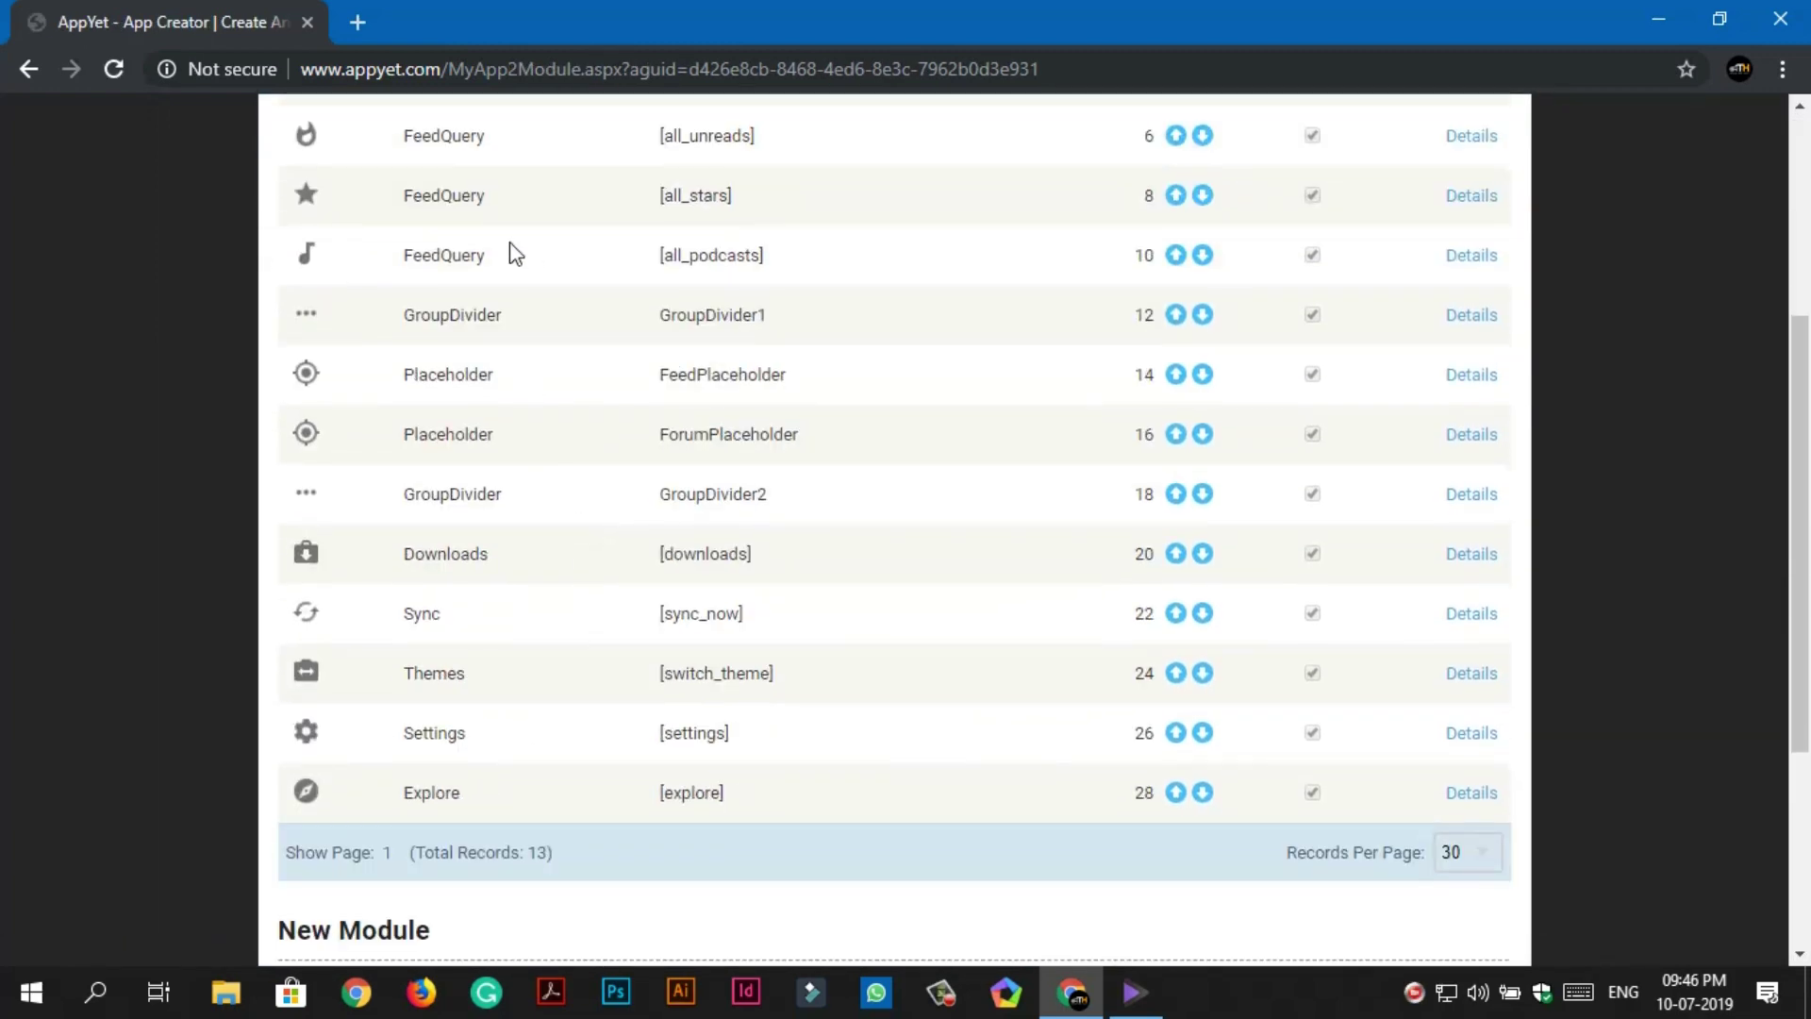
{"action": "scroll", "coordinate": [457, 674], "scroll_direction": "down", "scroll_amount": 3}
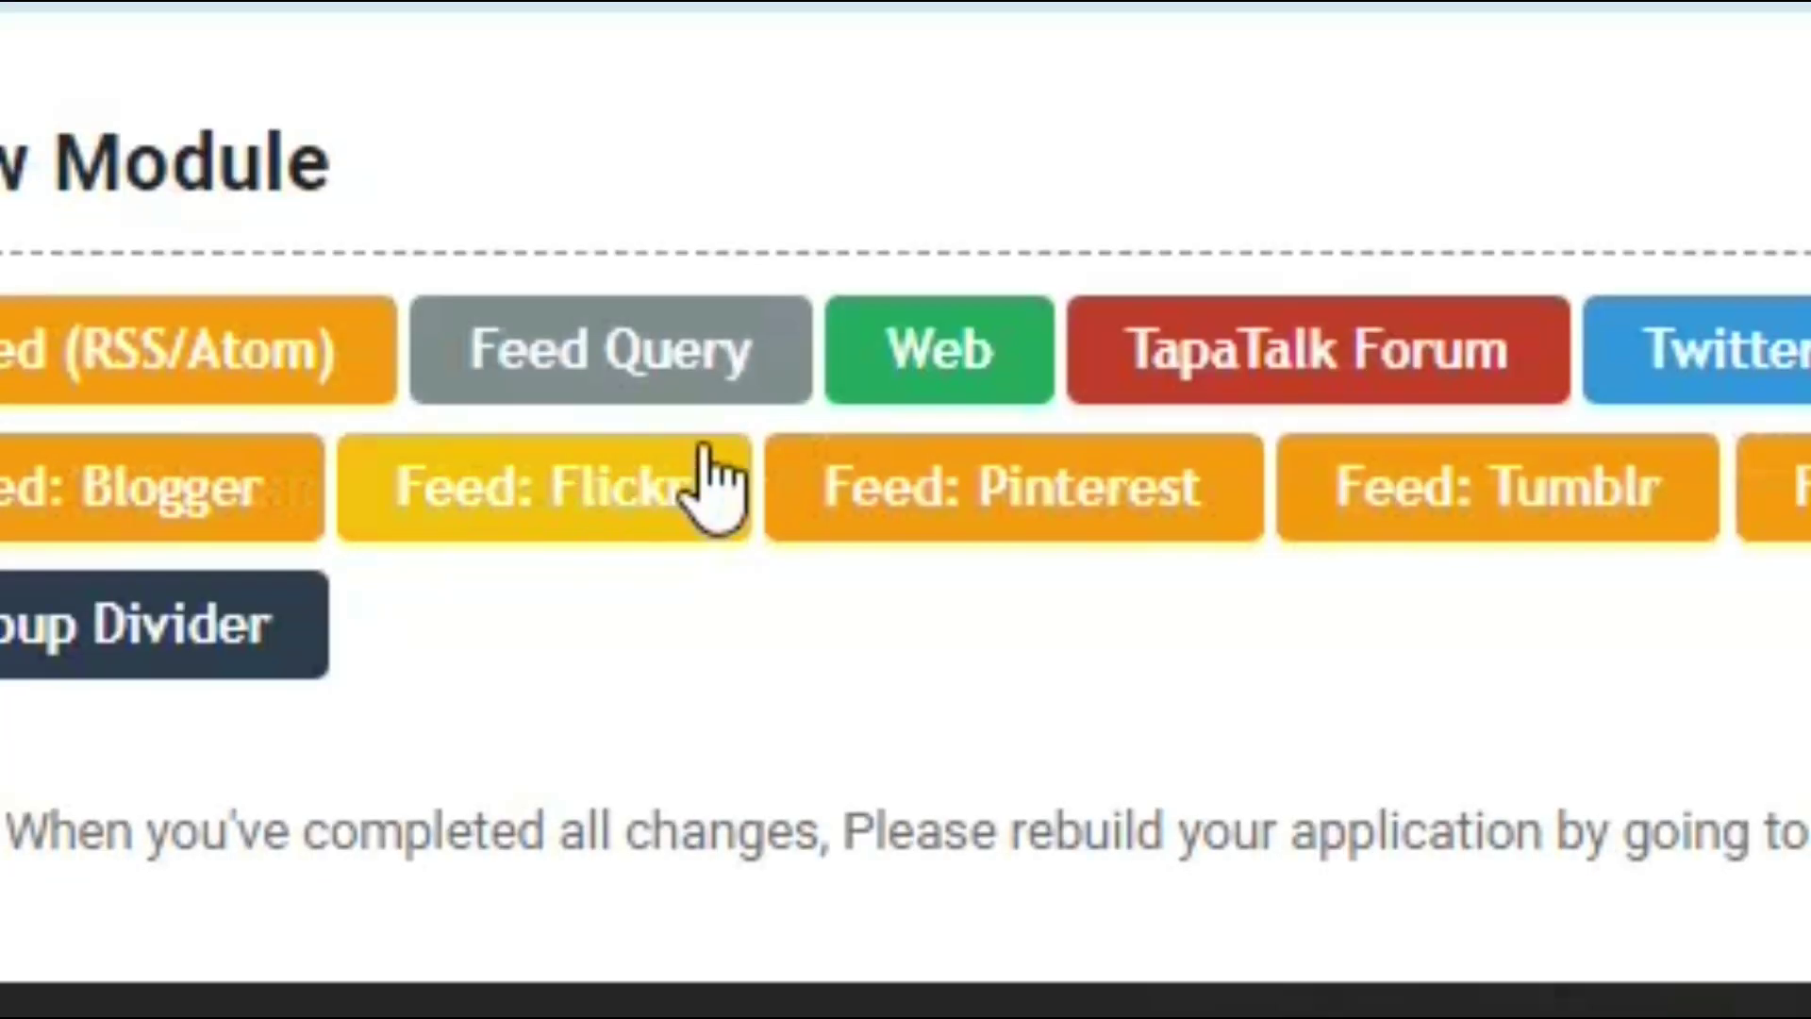
Create a new Web module named Shoppers Gossip.
{"action": "left_click", "coordinate": [682, 736]}
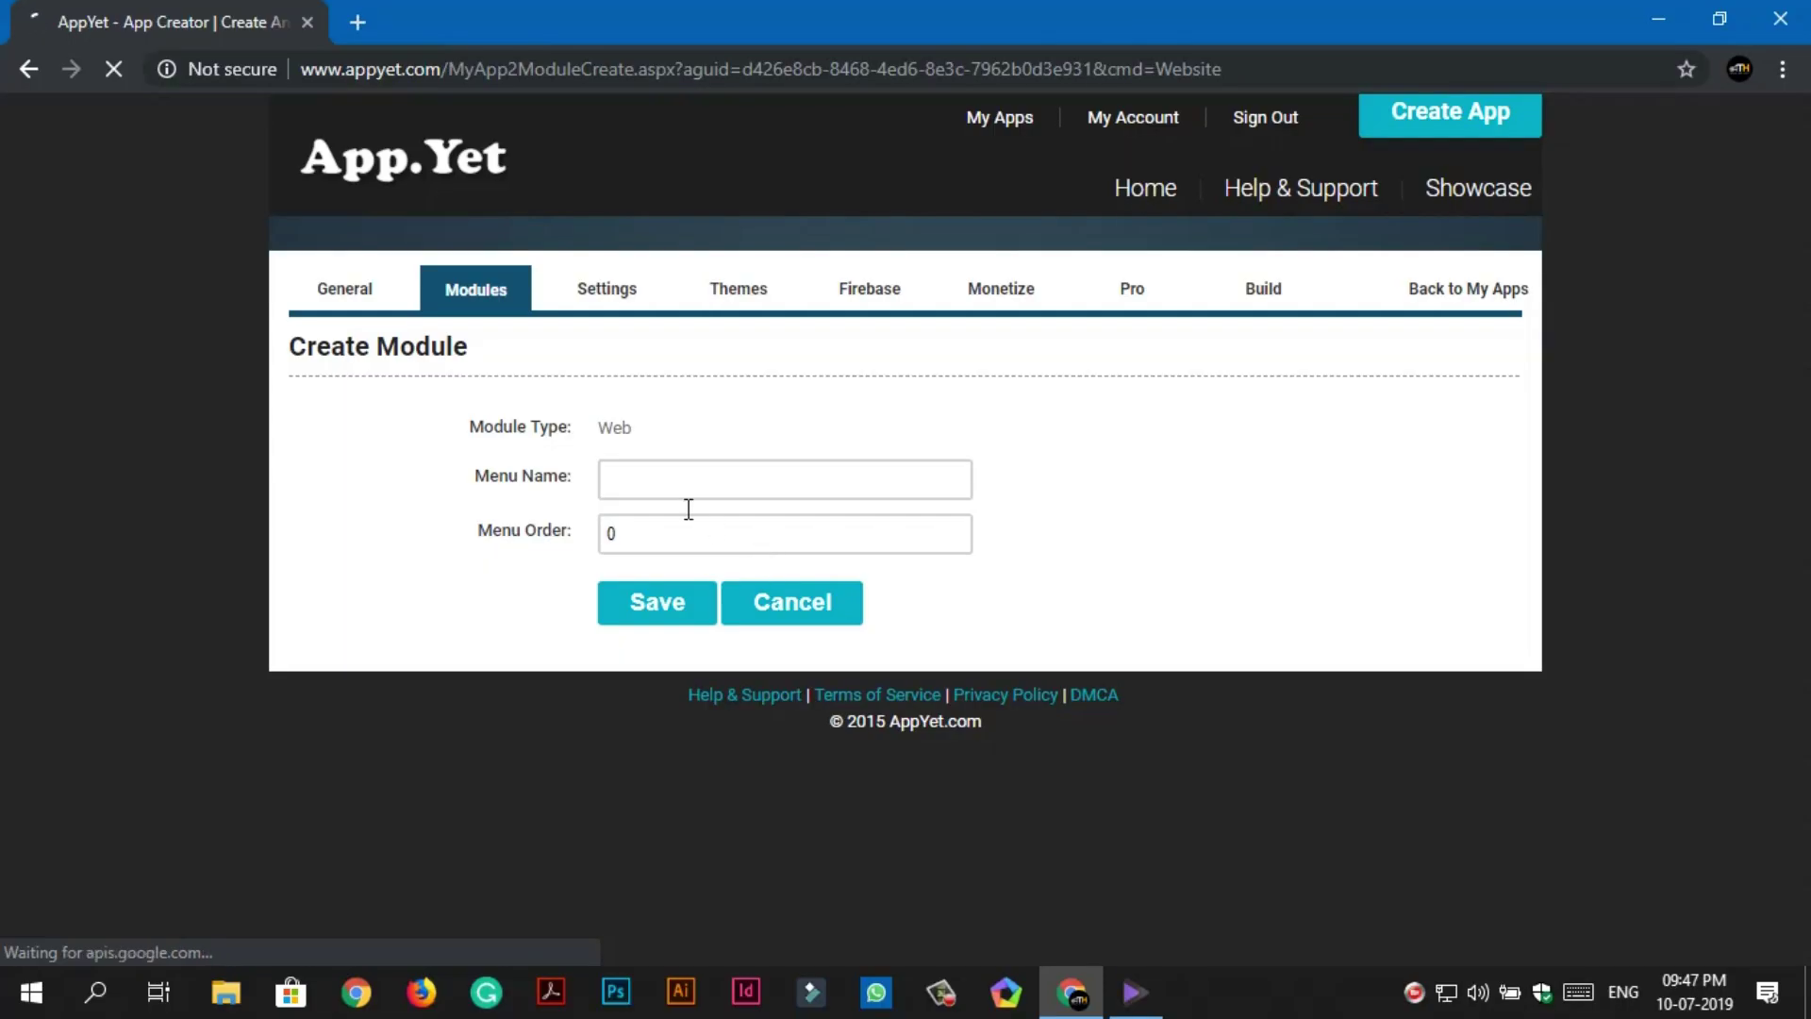
{"action": "left_click", "coordinate": [644, 477]}
{"action": "left_click", "coordinate": [694, 535]}
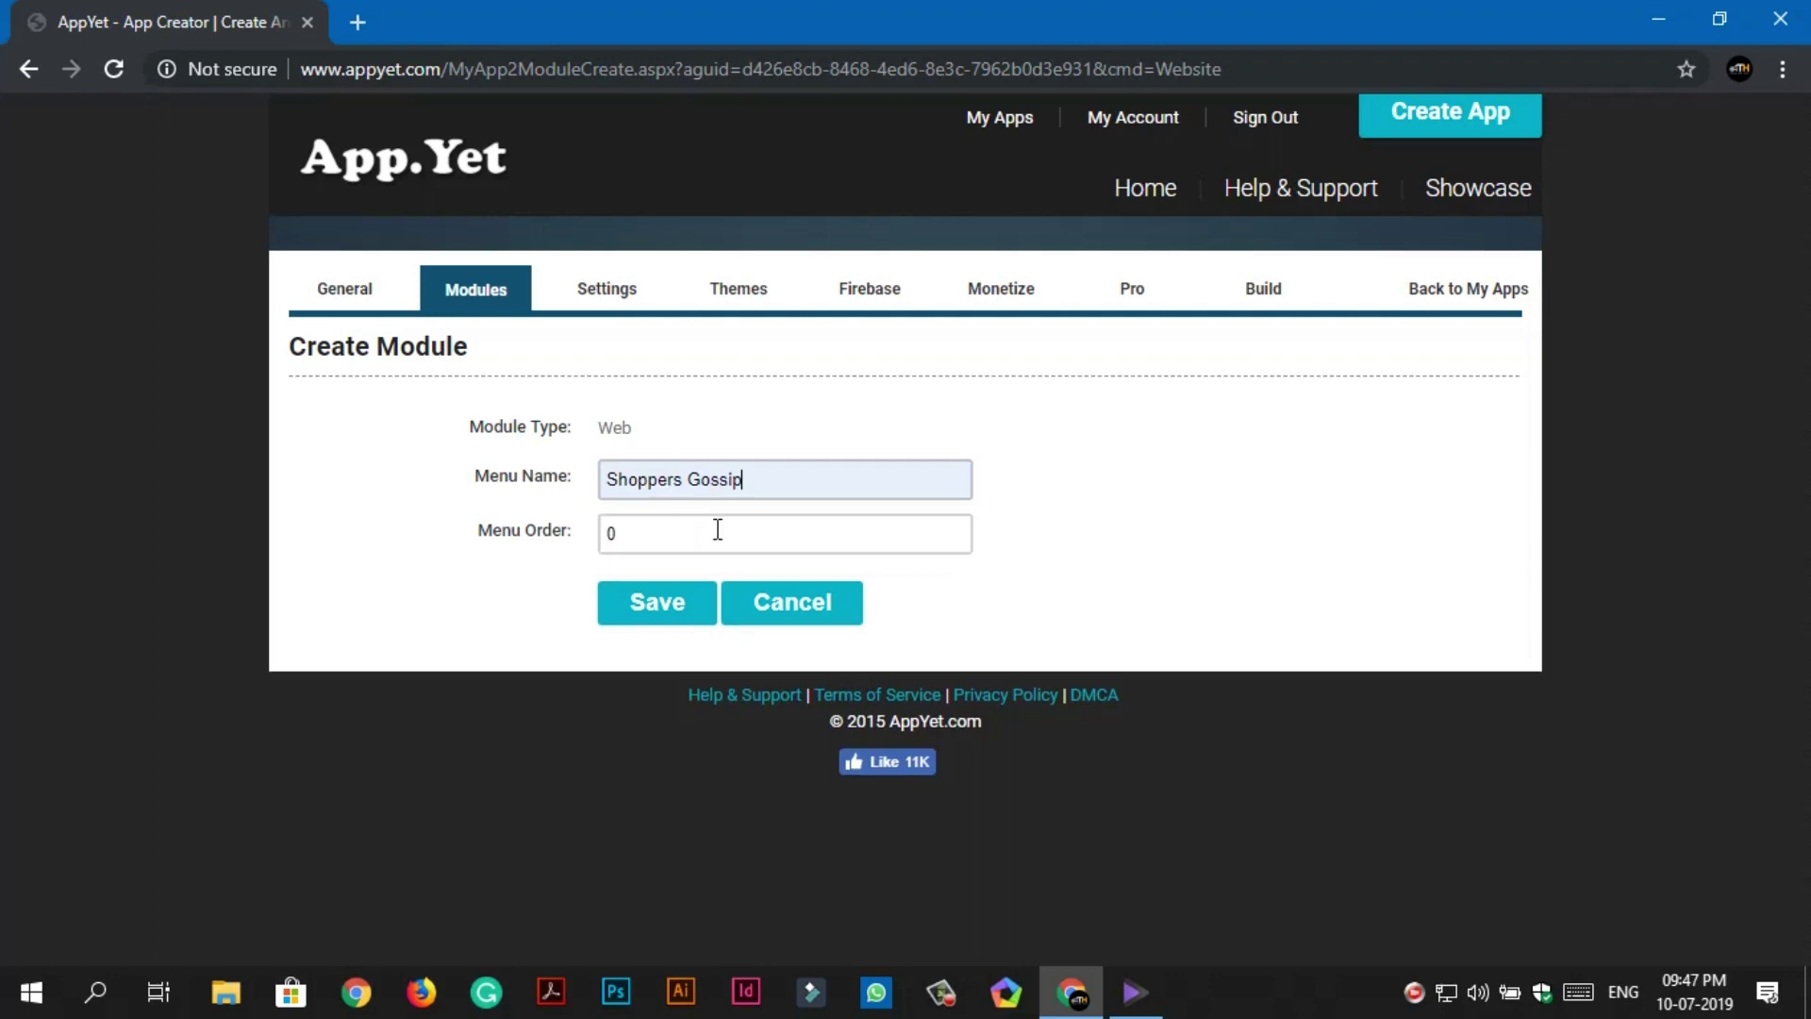
{"action": "left_click", "coordinate": [661, 609]}
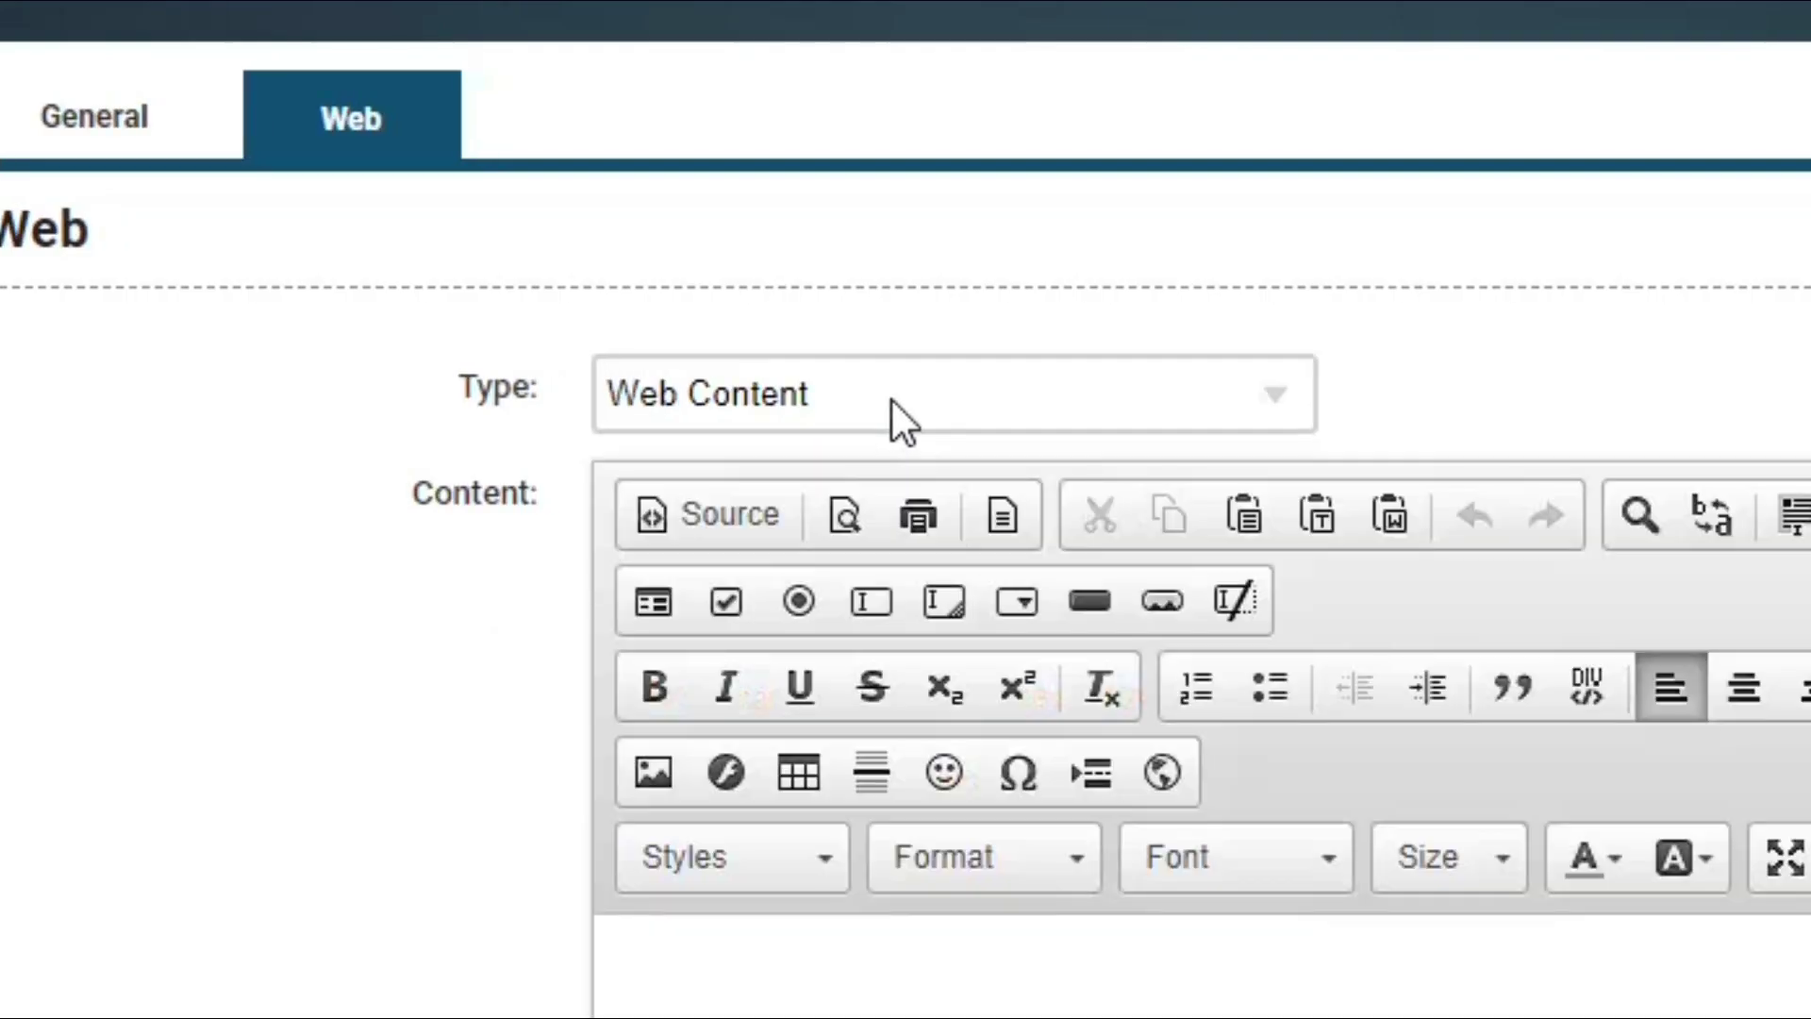
Set the Shoppers Gossip module's type to Web Link.
{"action": "left_click", "coordinate": [750, 432]}
{"action": "left_click", "coordinate": [877, 509]}
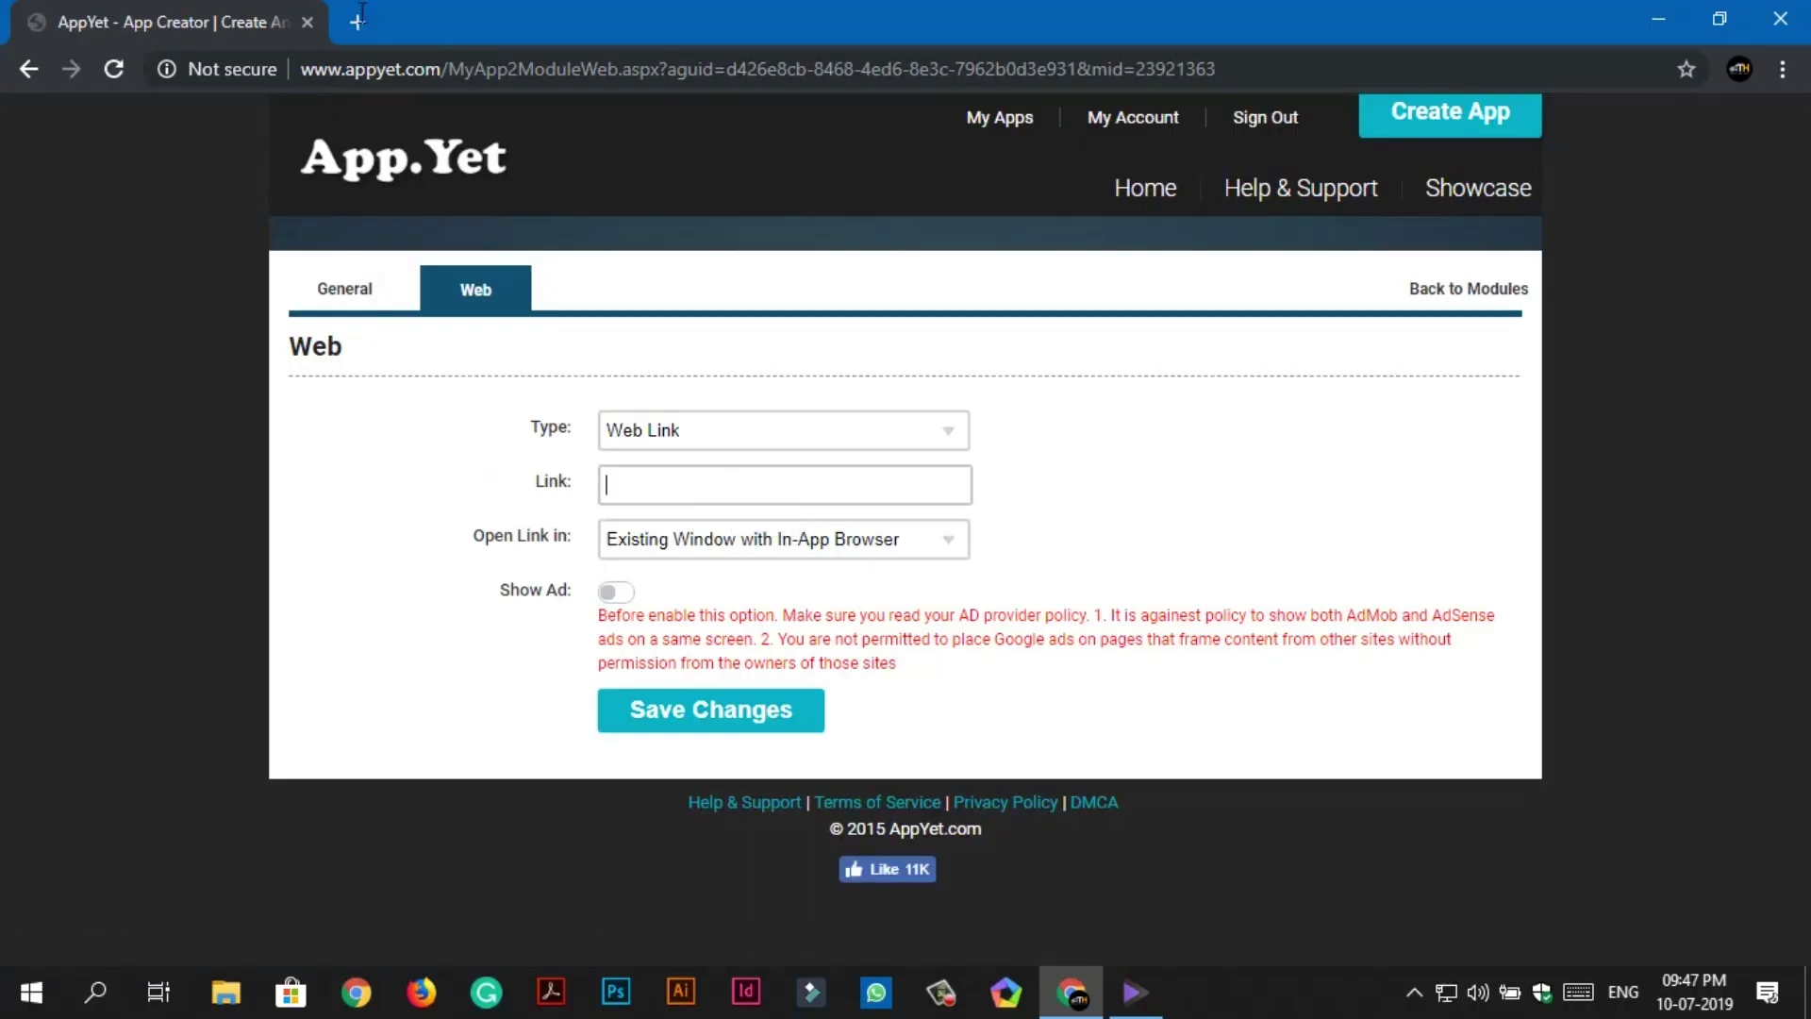
{"action": "left_click", "coordinate": [357, 21]}
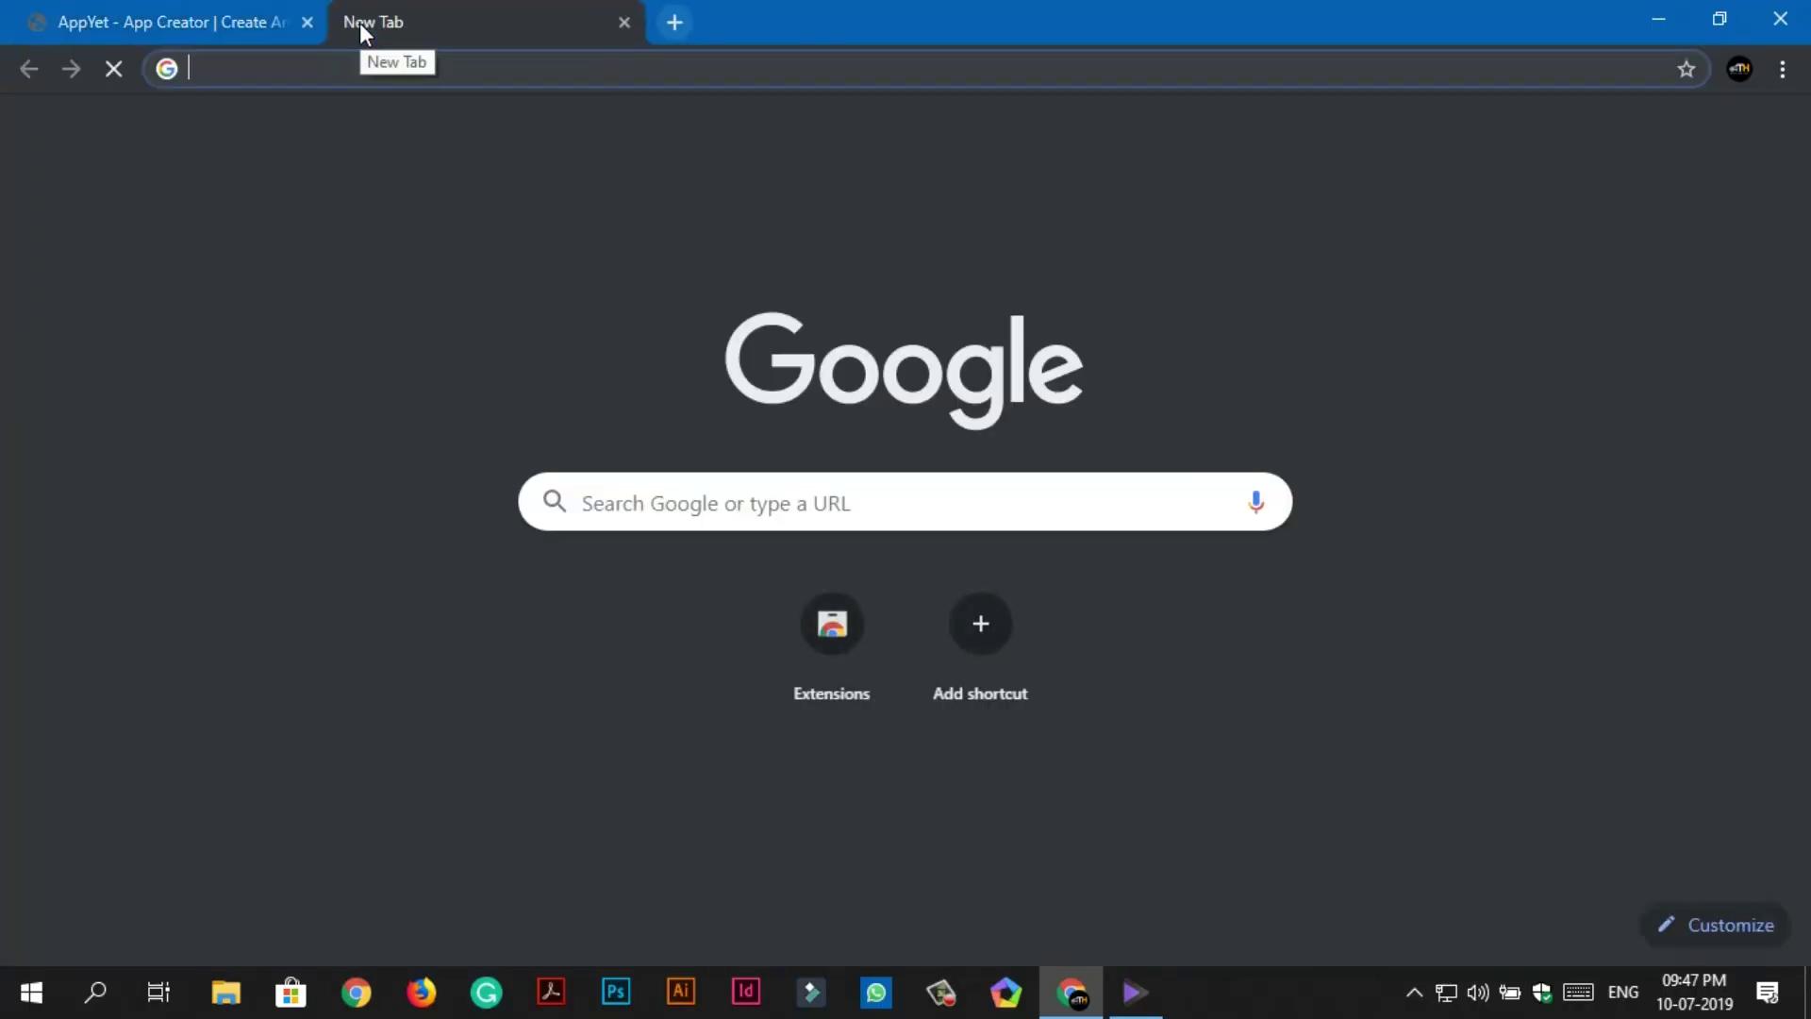
Visit shoppersgossip.com and copy its address.
{"action": "type", "text": "shoppers"}
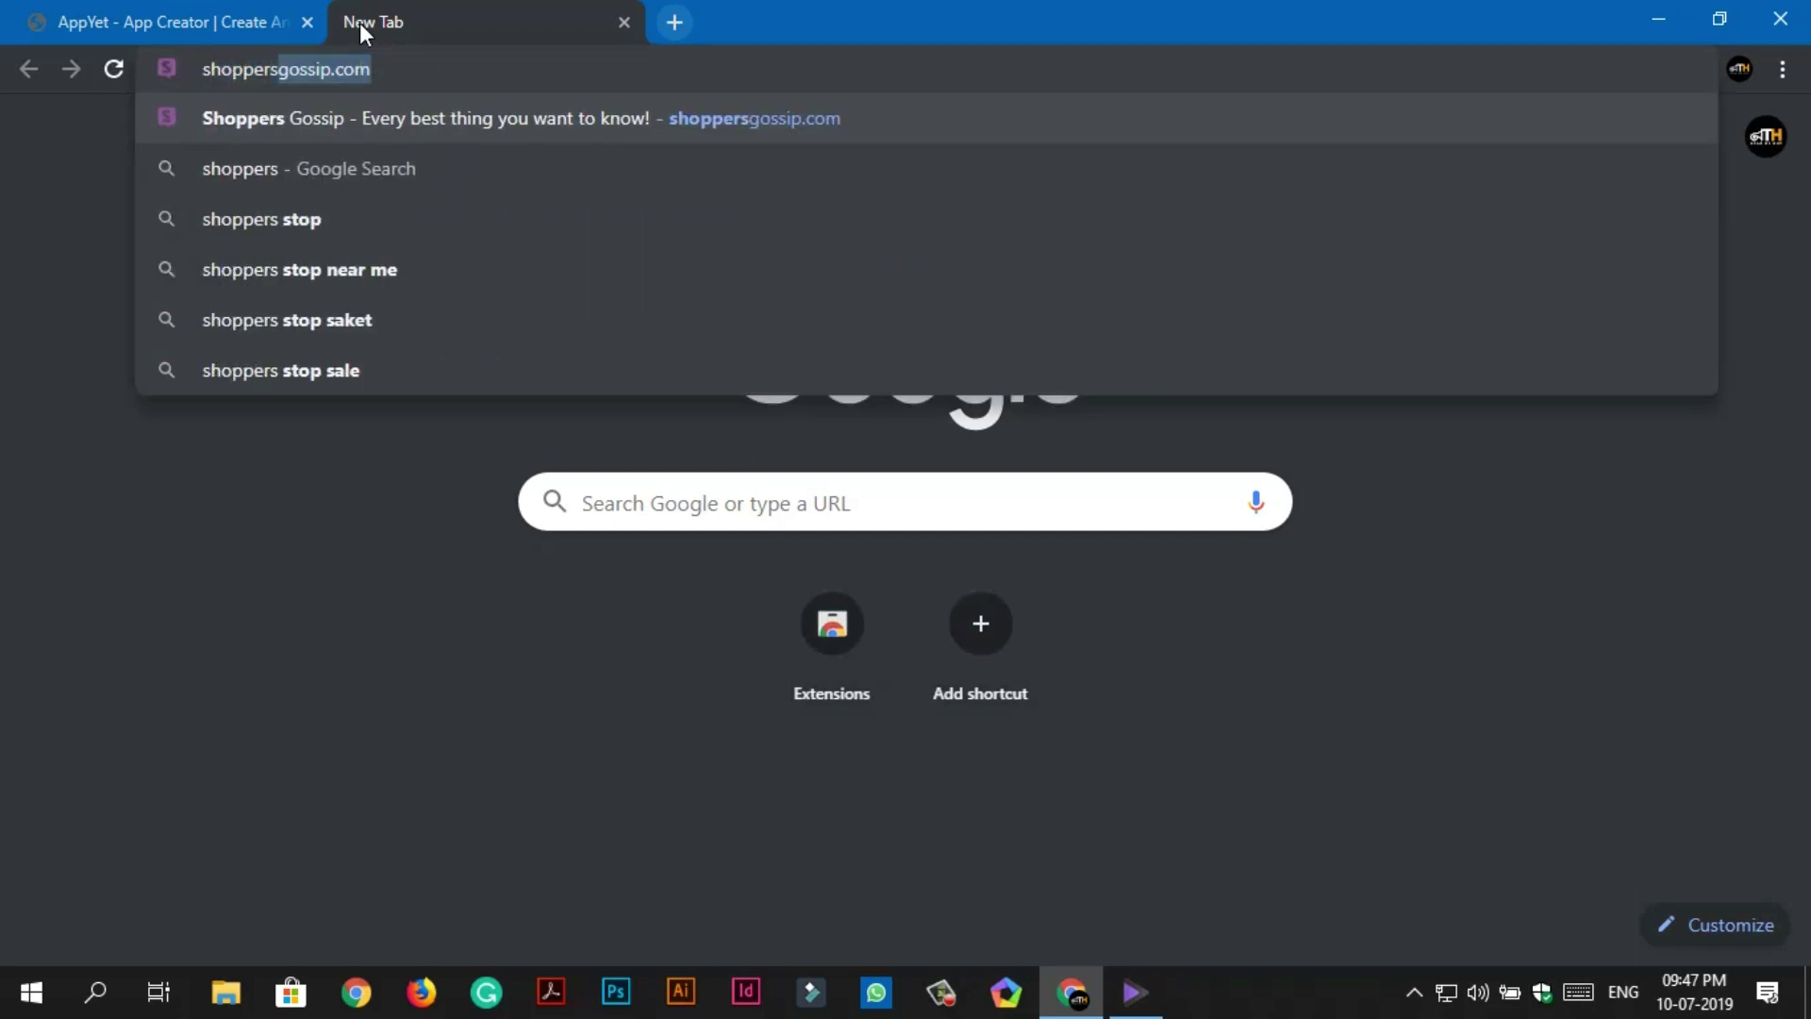
{"action": "type", "text": "gossip.com"}
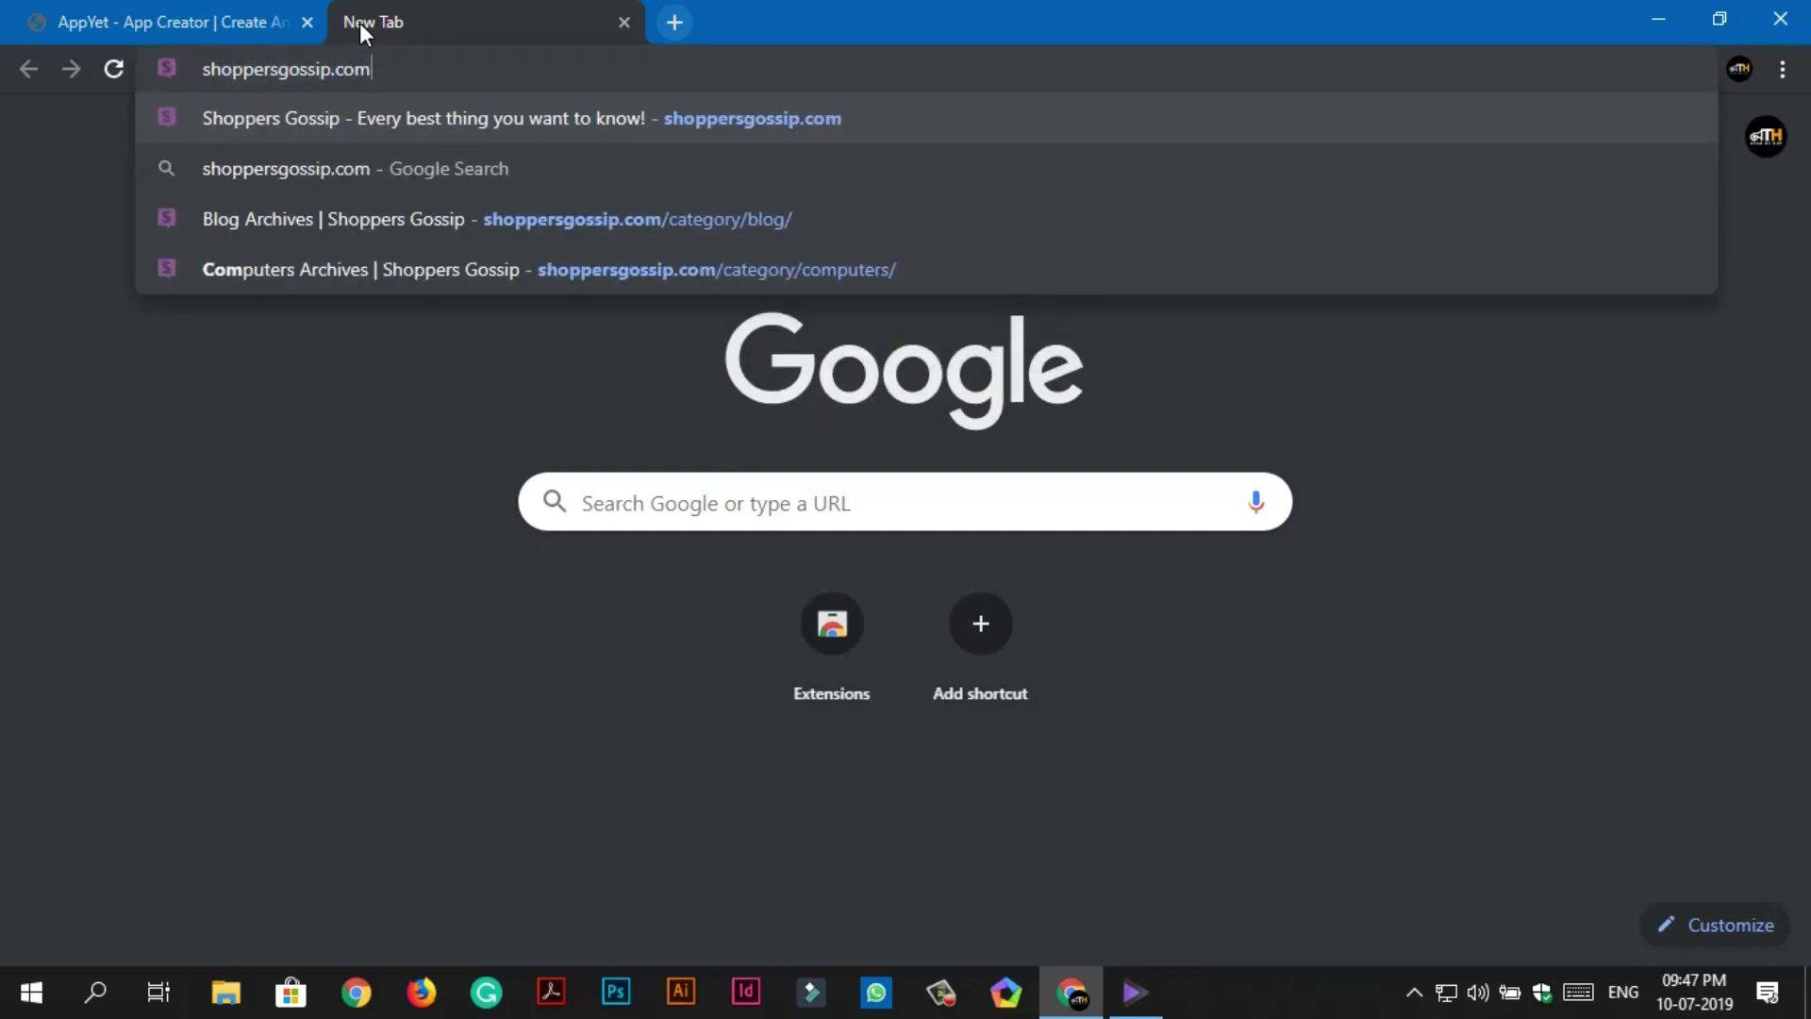
{"action": "key", "text": "Return"}
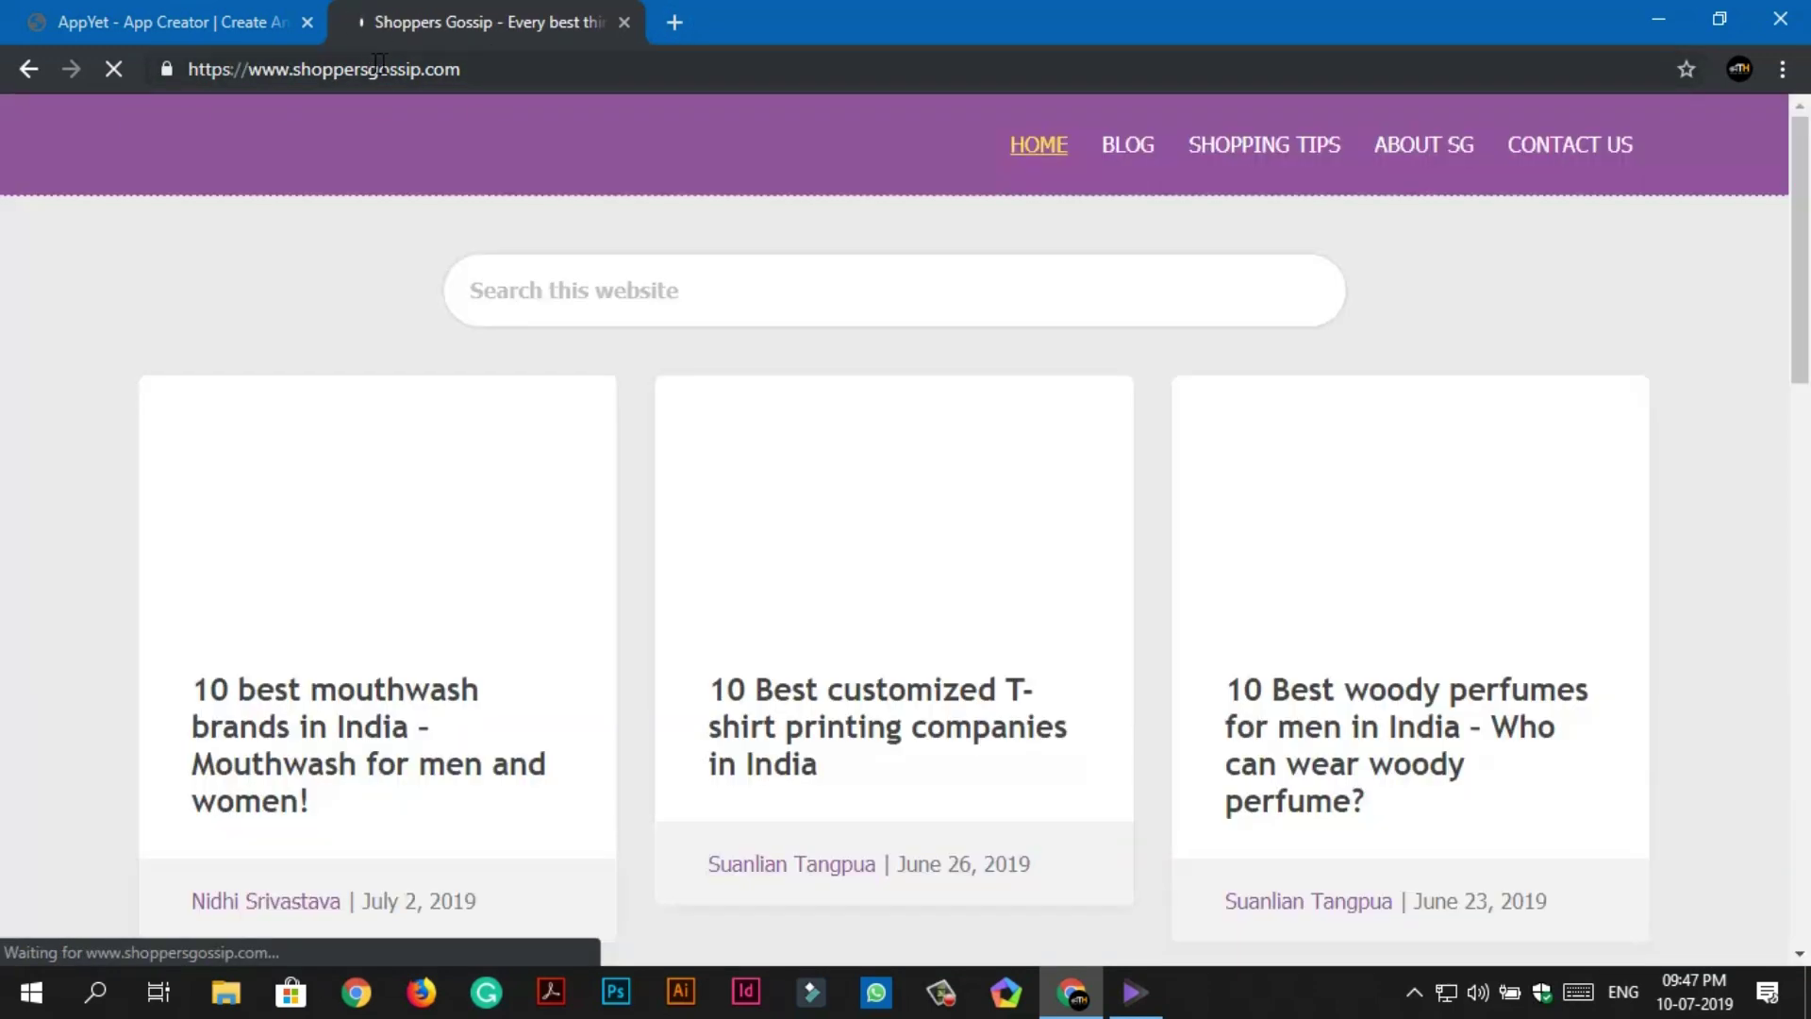
{"action": "left_click", "coordinate": [373, 62]}
{"action": "right_click", "coordinate": [373, 62]}
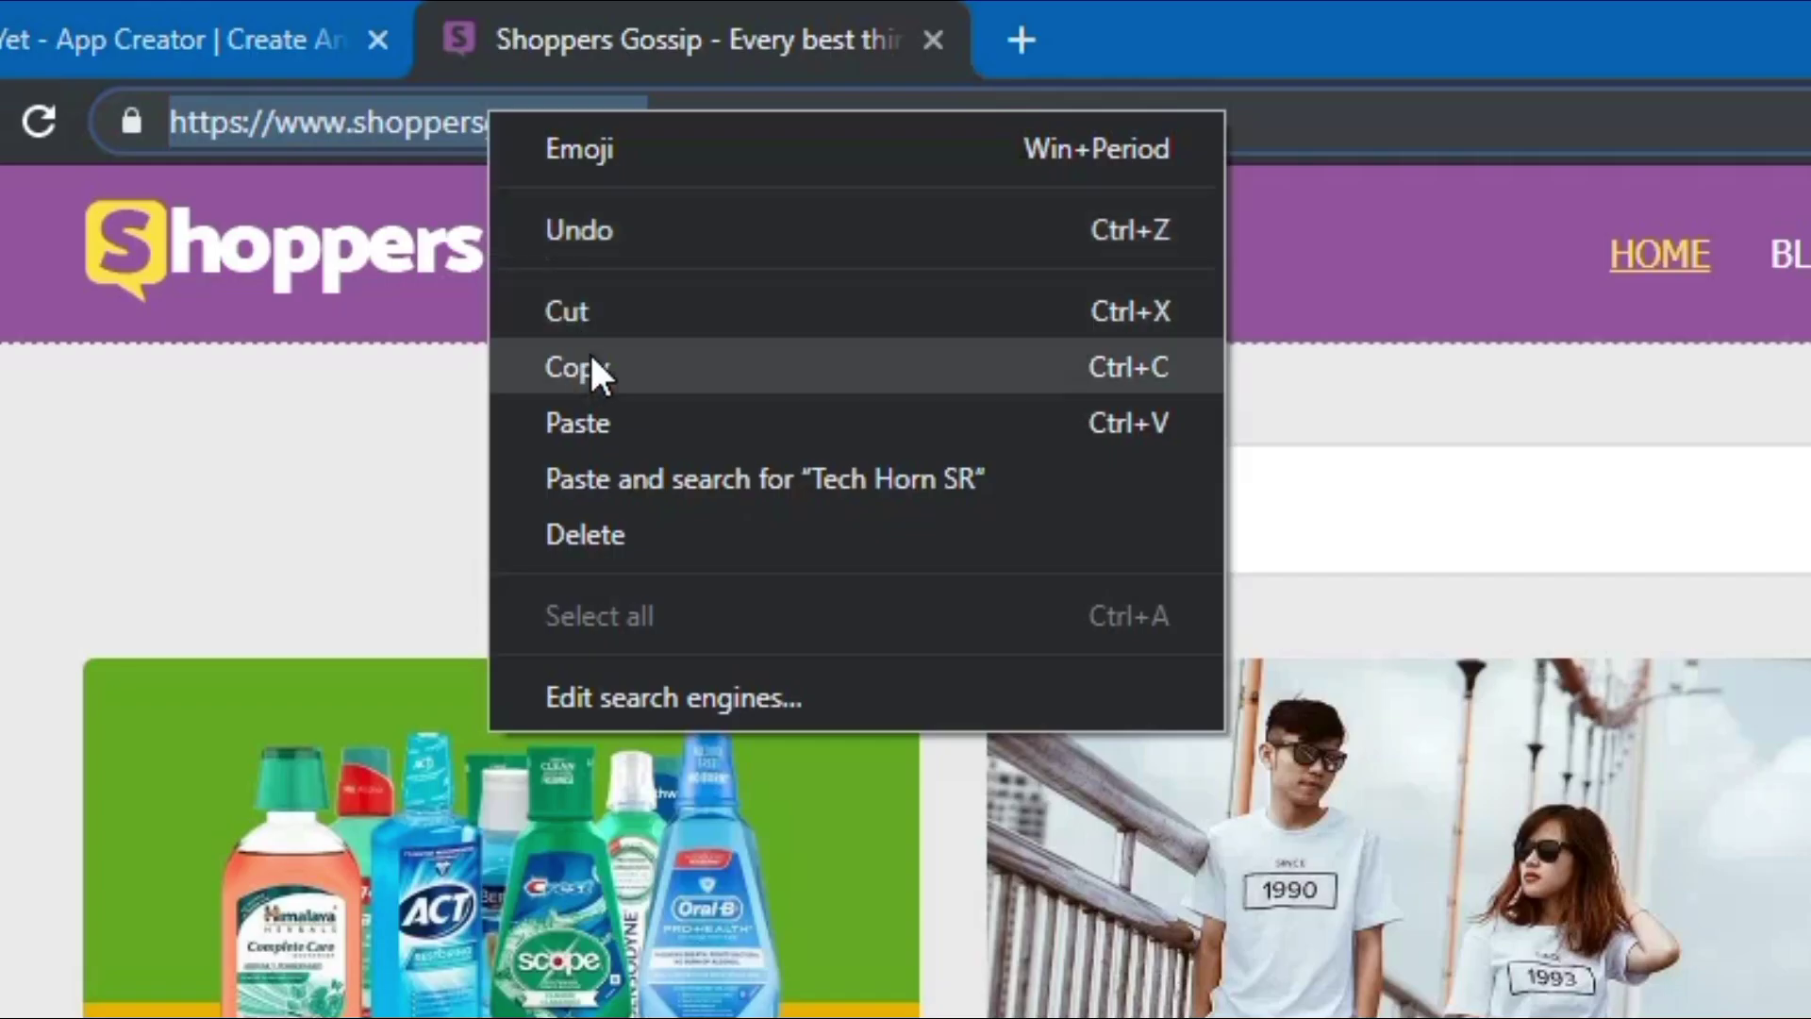
{"action": "left_click", "coordinate": [591, 368]}
{"action": "left_click", "coordinate": [202, 26]}
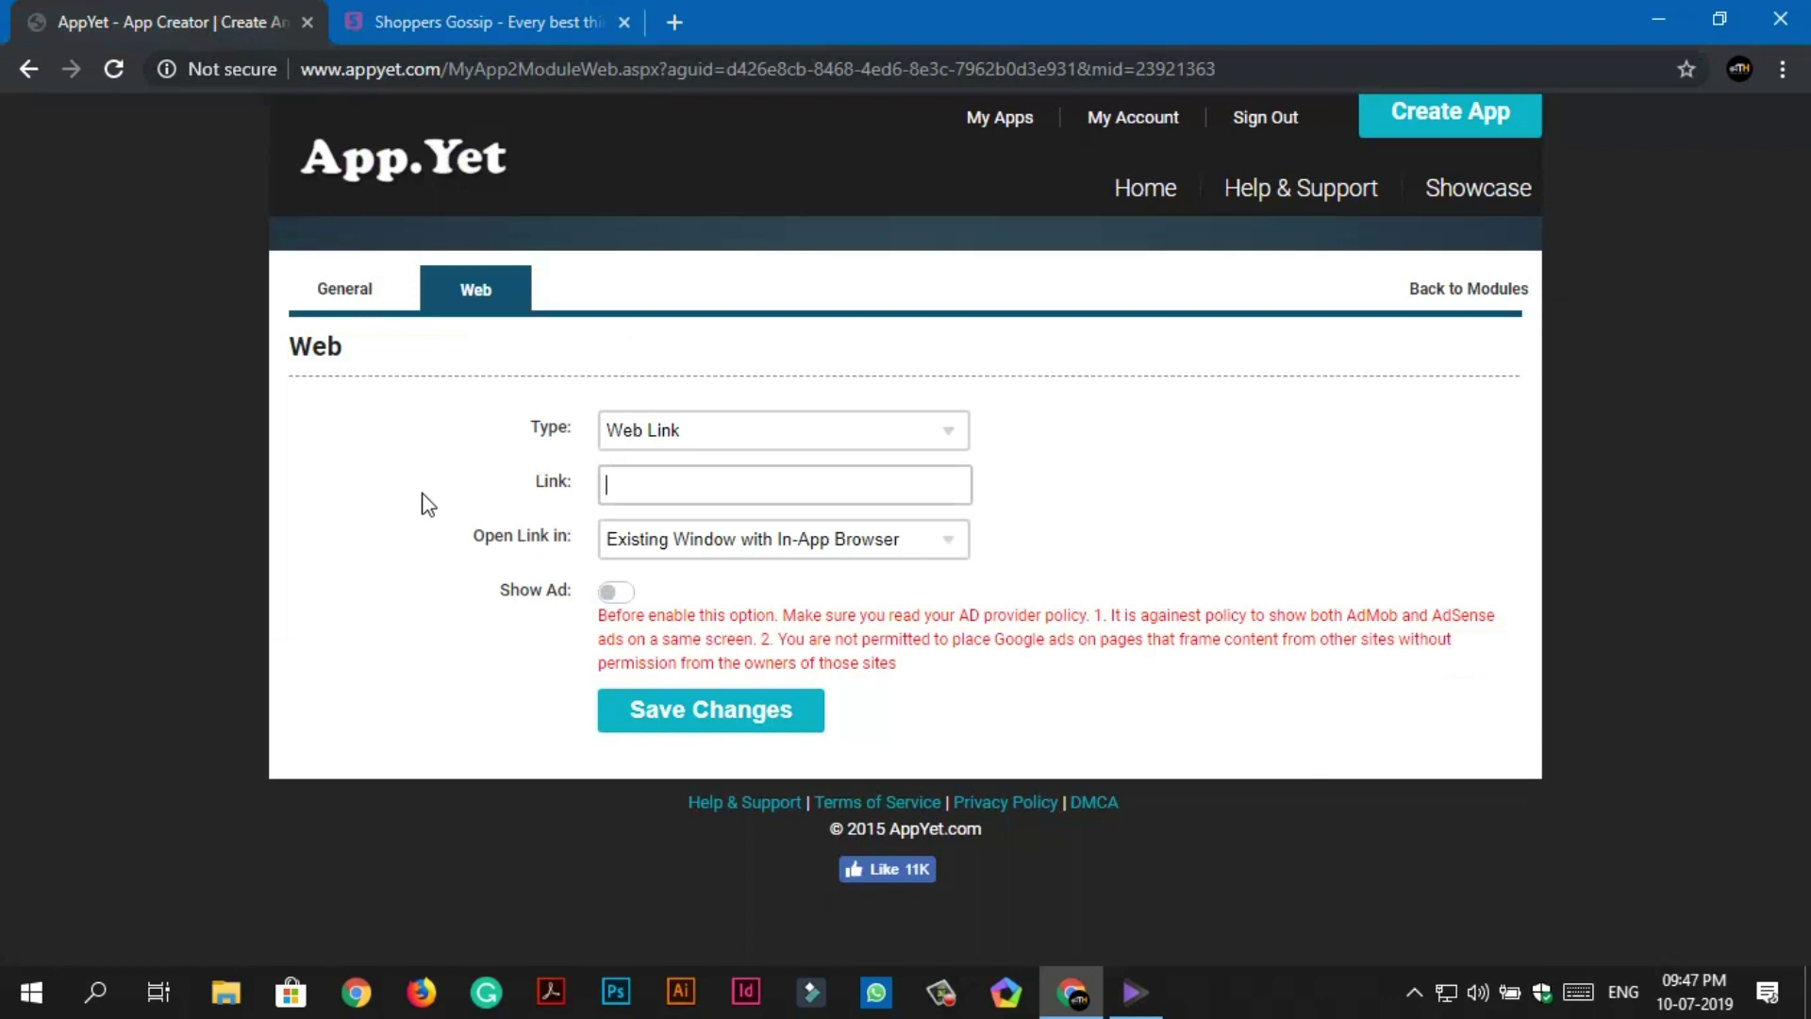
{"action": "right_click", "coordinate": [645, 488]}
{"action": "left_click", "coordinate": [728, 710]}
{"action": "left_click", "coordinate": [612, 708]}
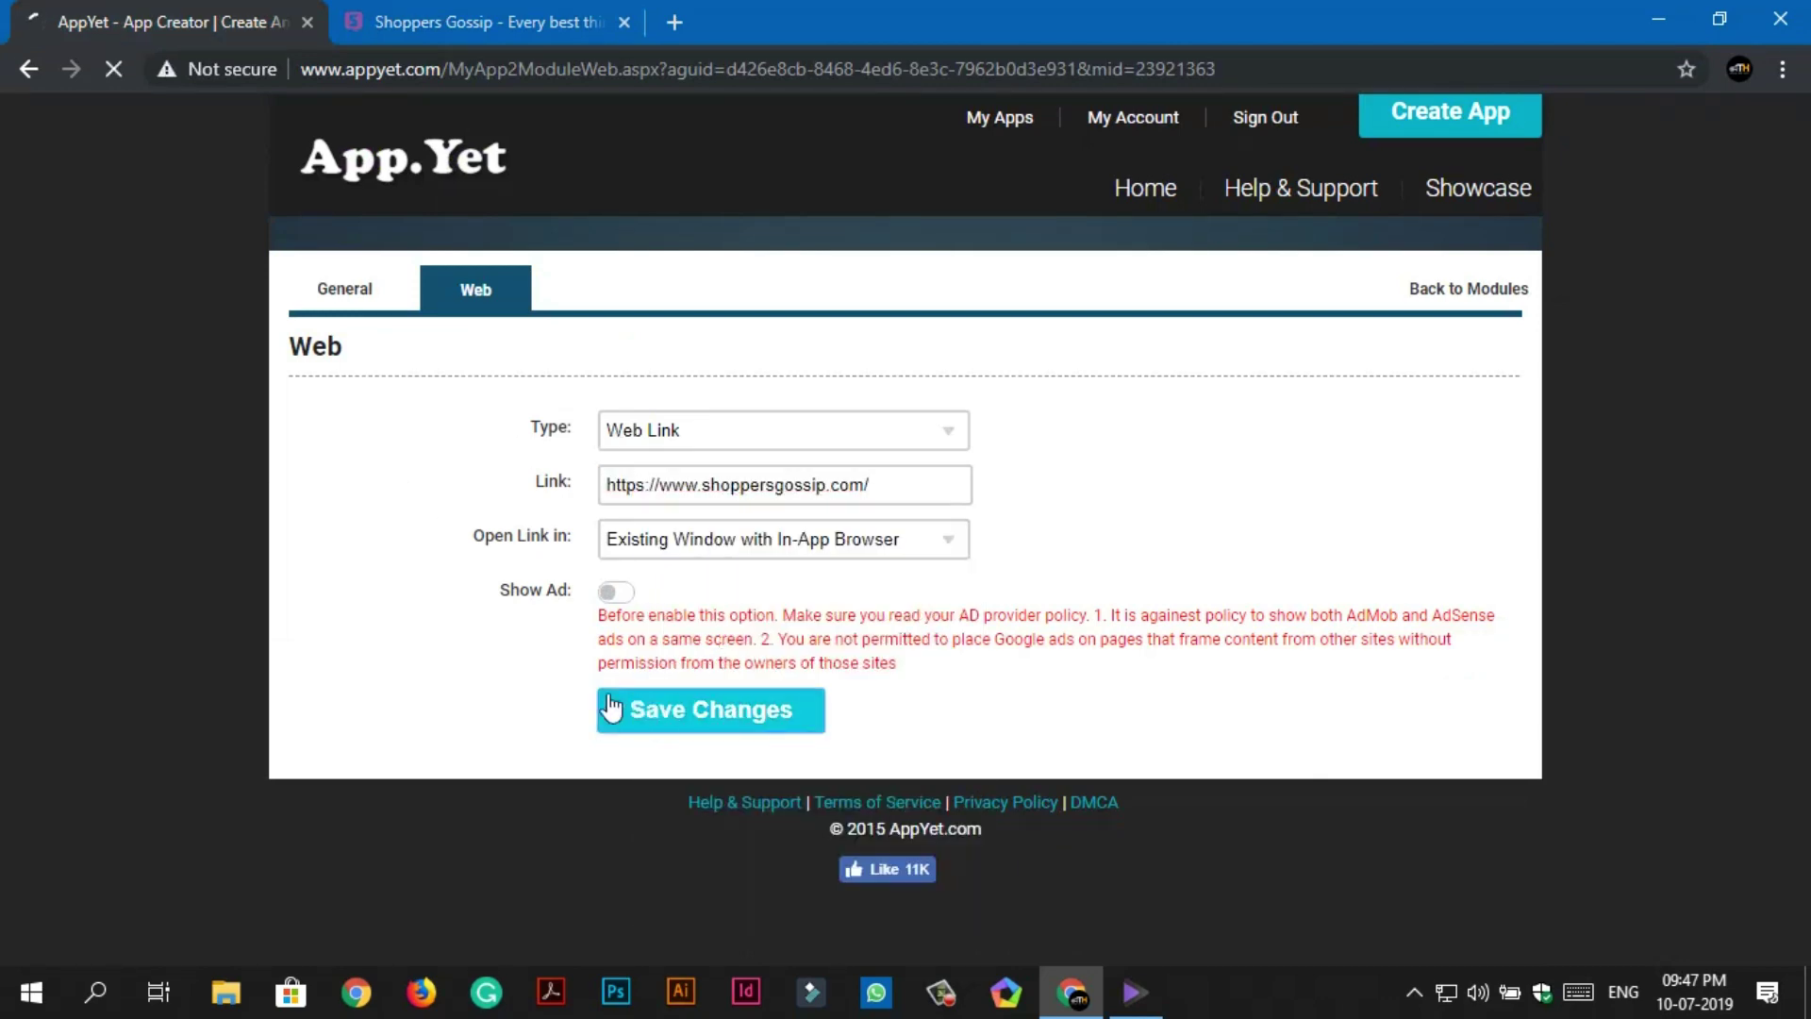
{"action": "left_click", "coordinate": [1429, 290]}
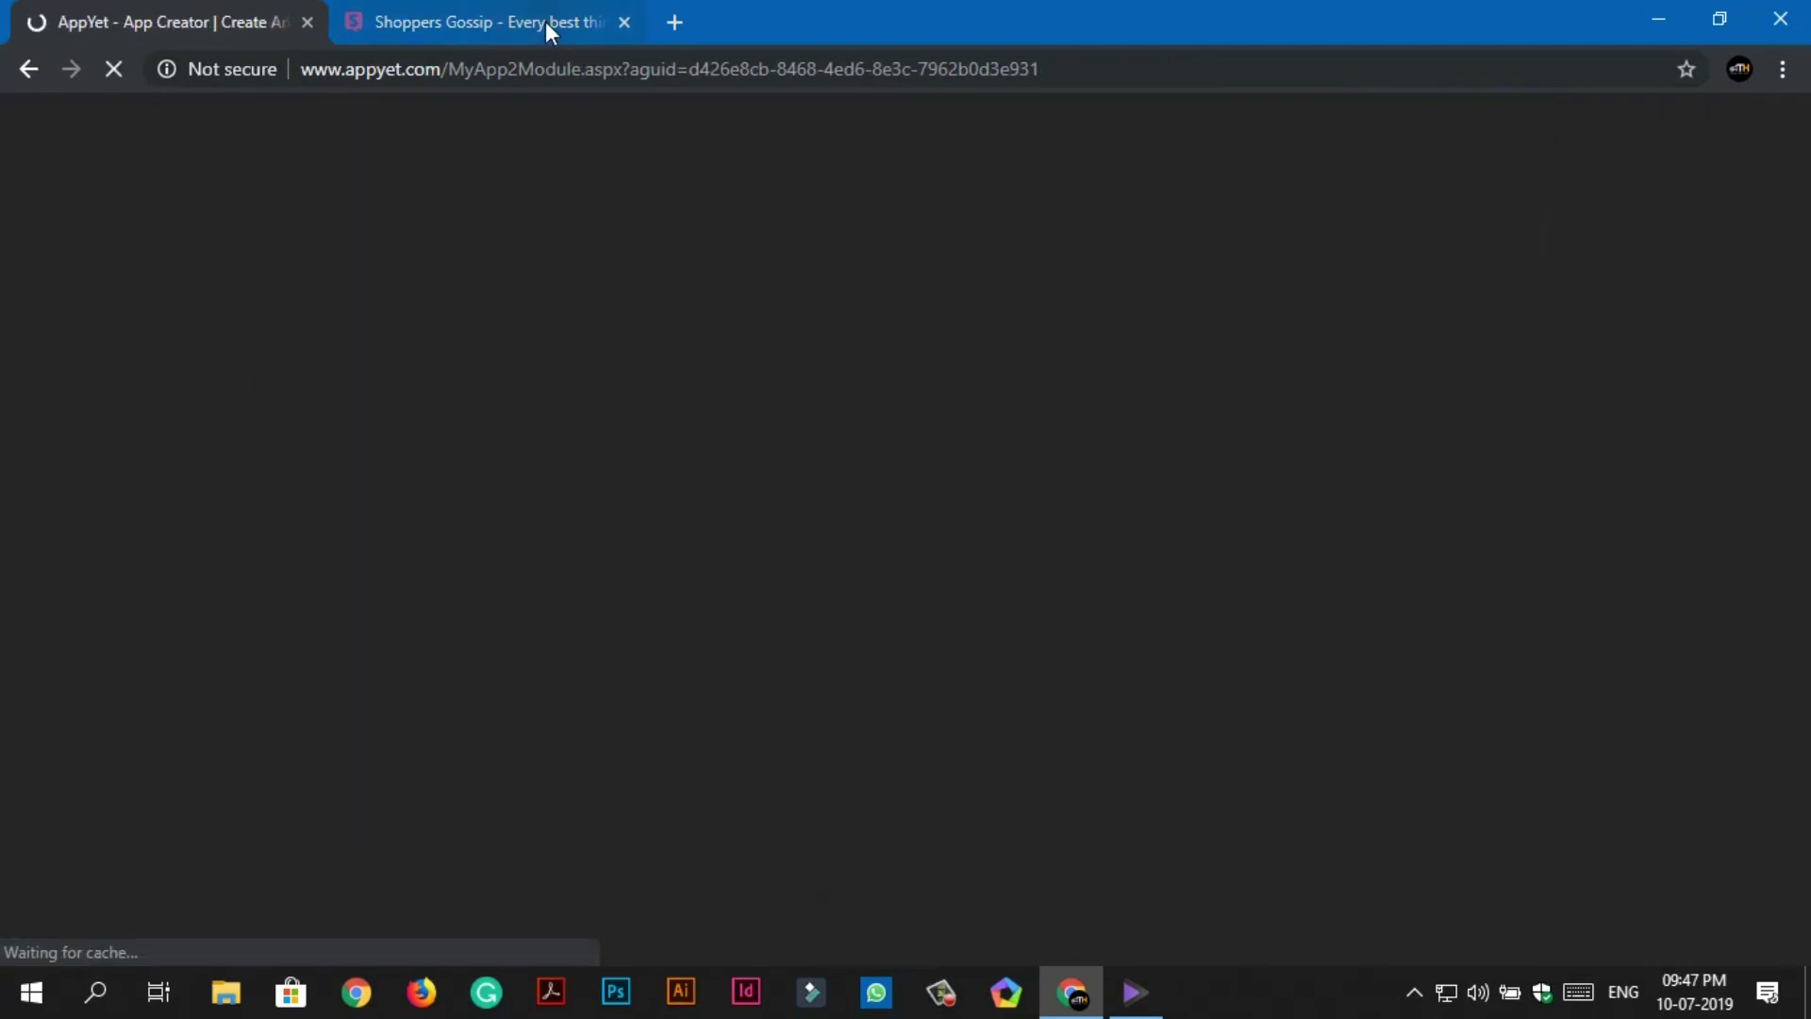
{"action": "left_click", "coordinate": [548, 24]}
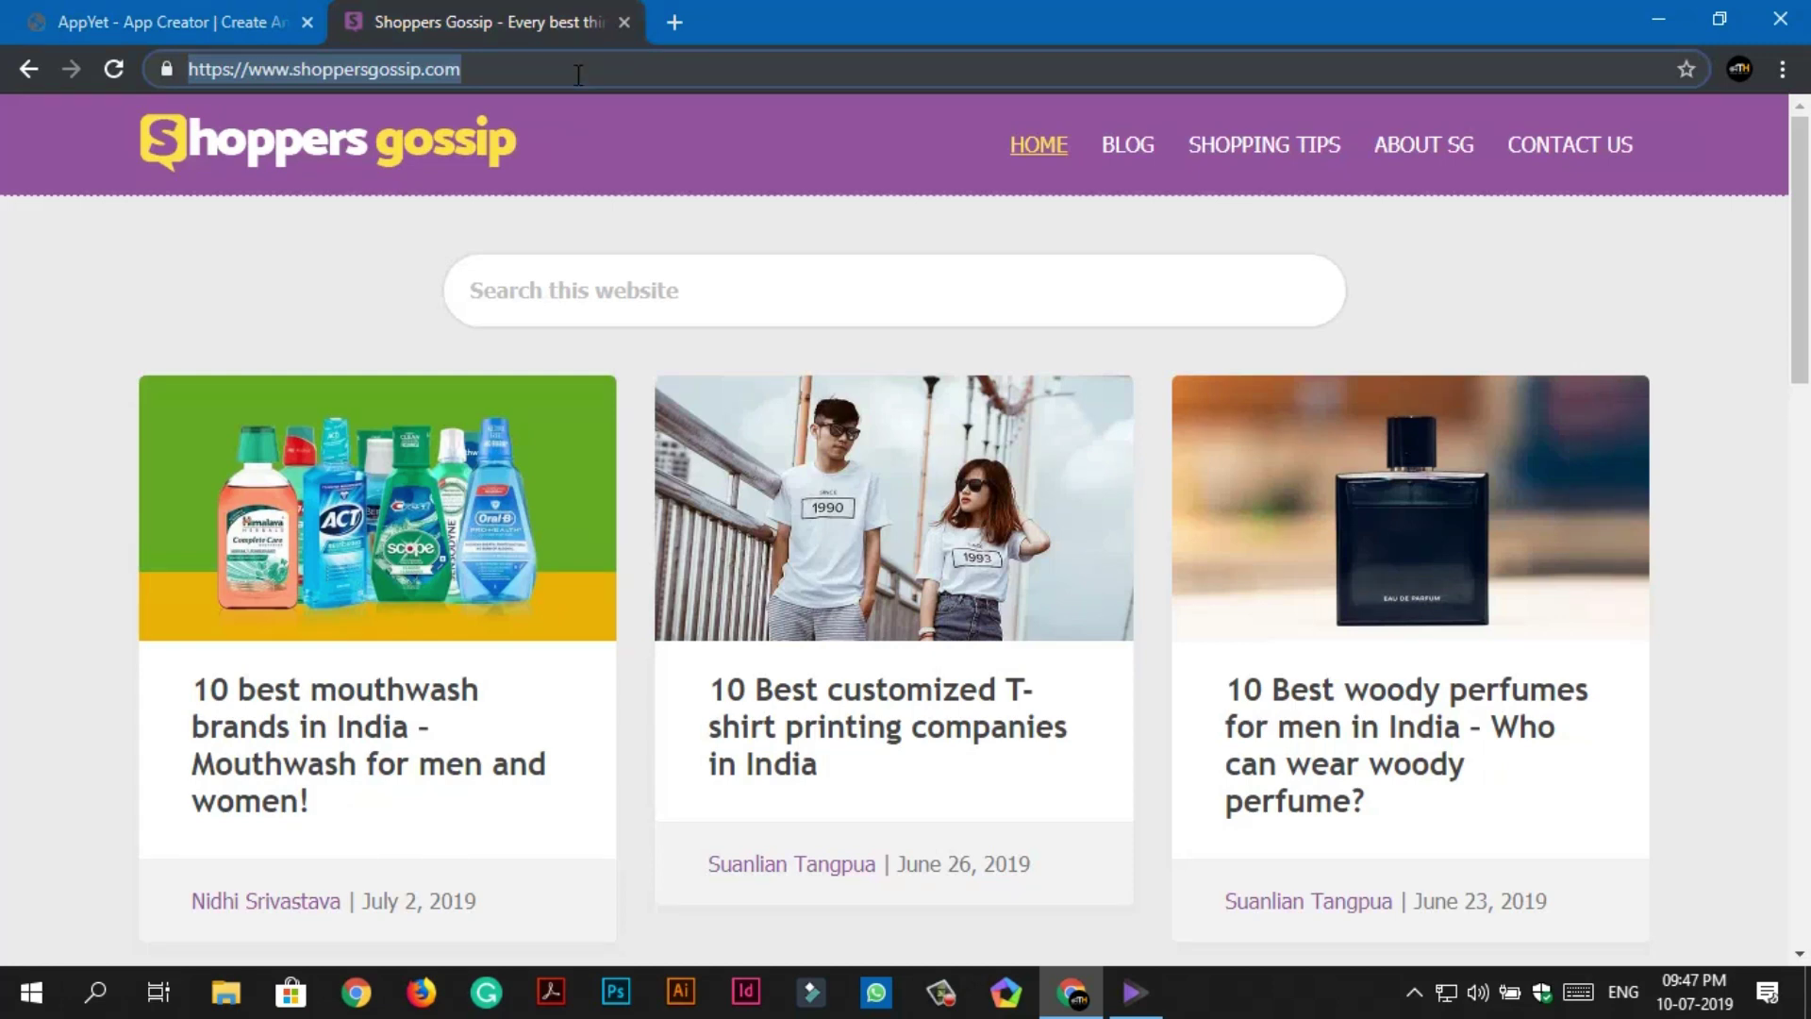
Load facebook.com/techhornlive and copy the page address.
{"action": "type", "text": "facebook"}
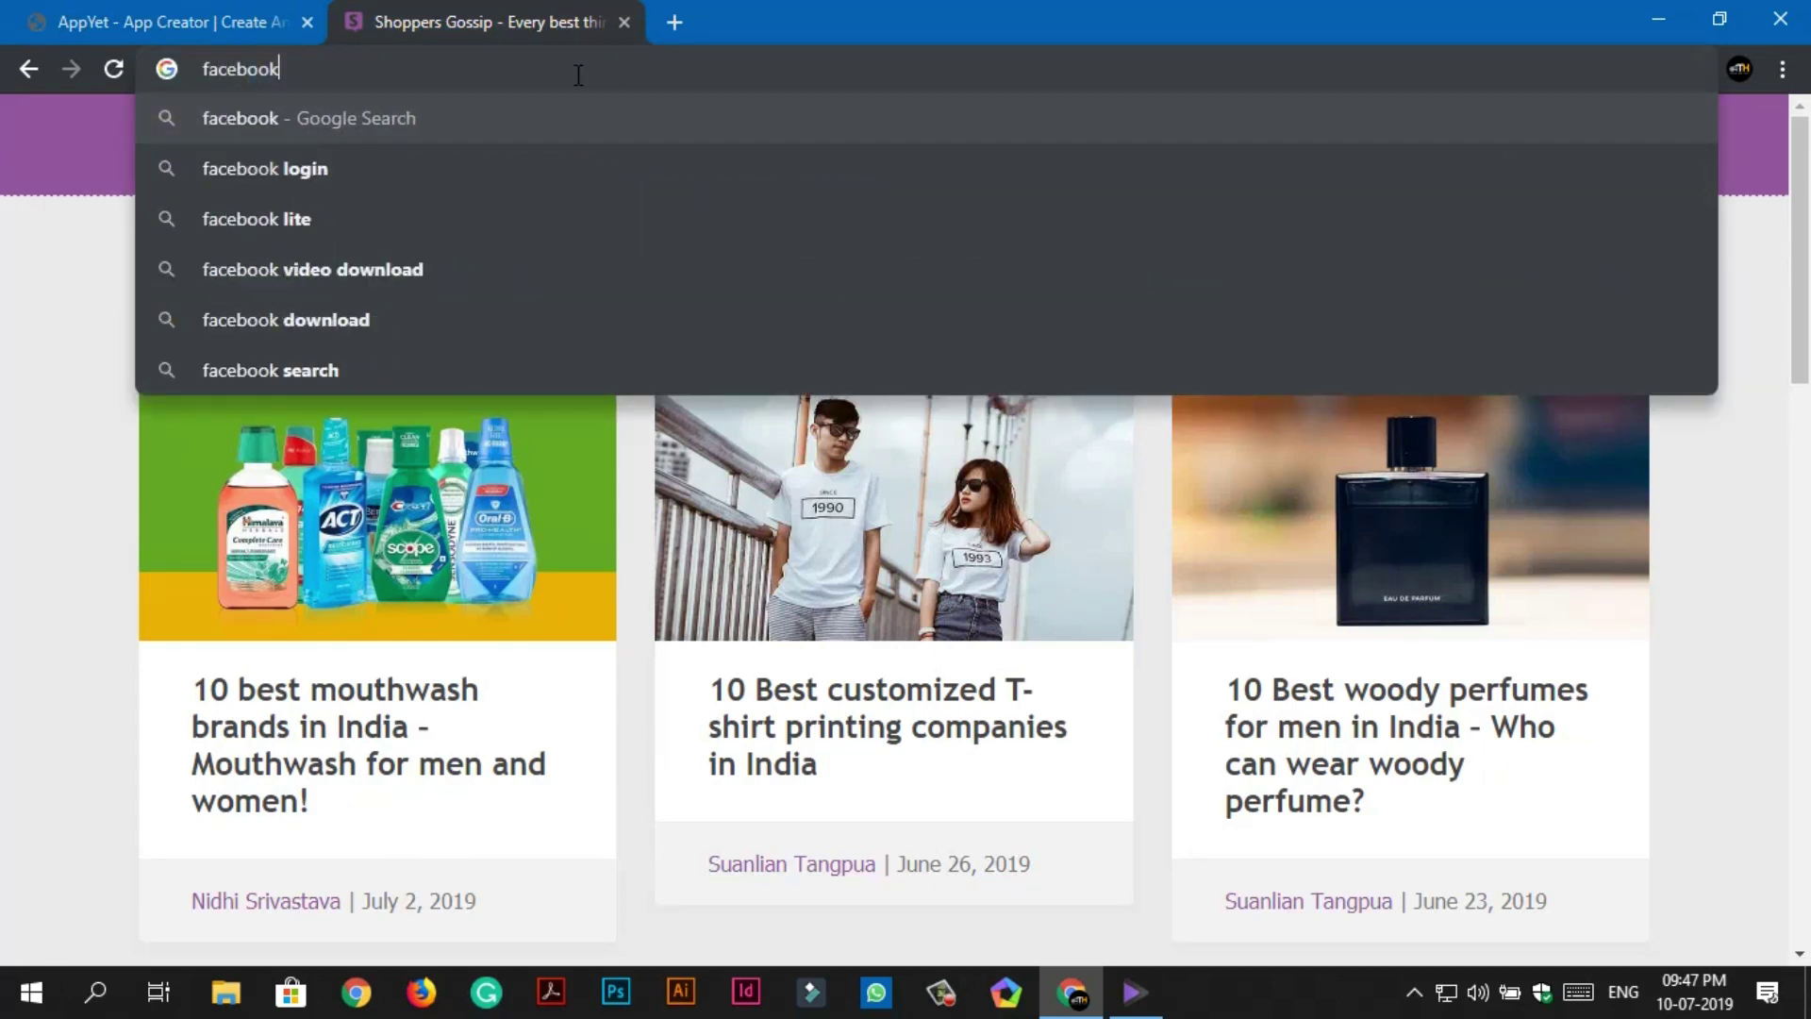
{"action": "type", "text": ".com/t"}
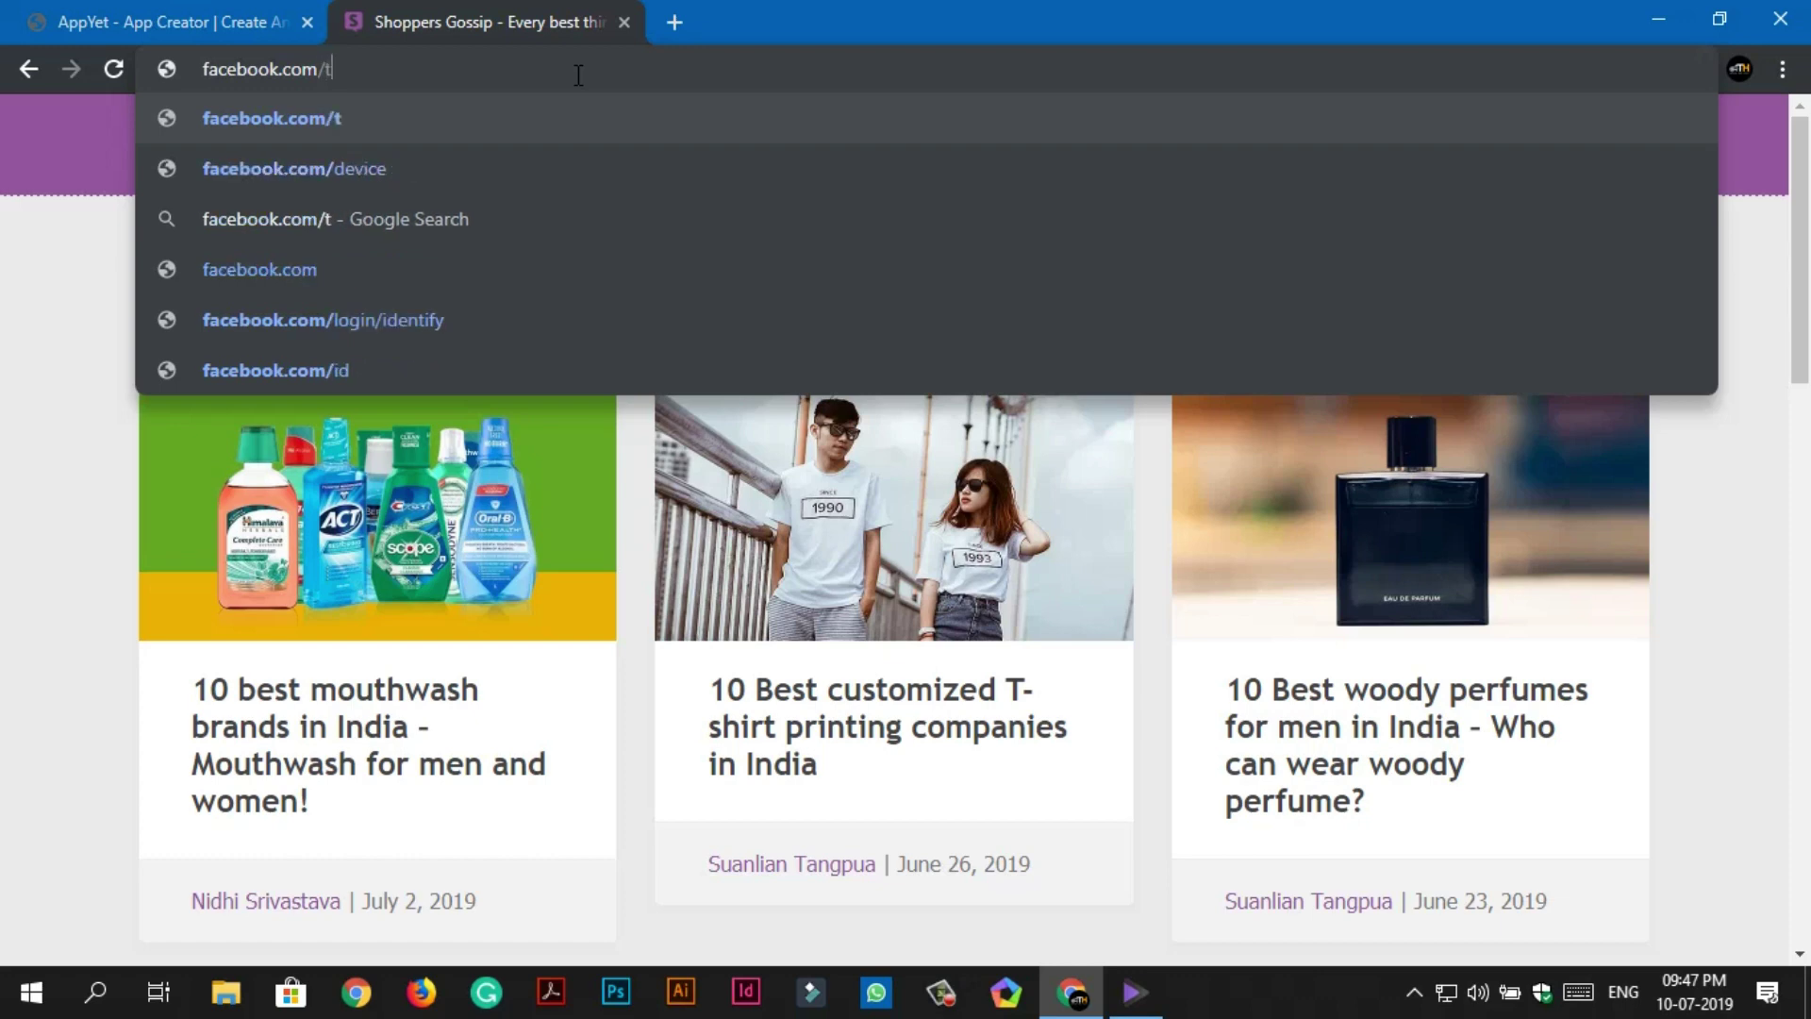
{"action": "type", "text": "echhornli"}
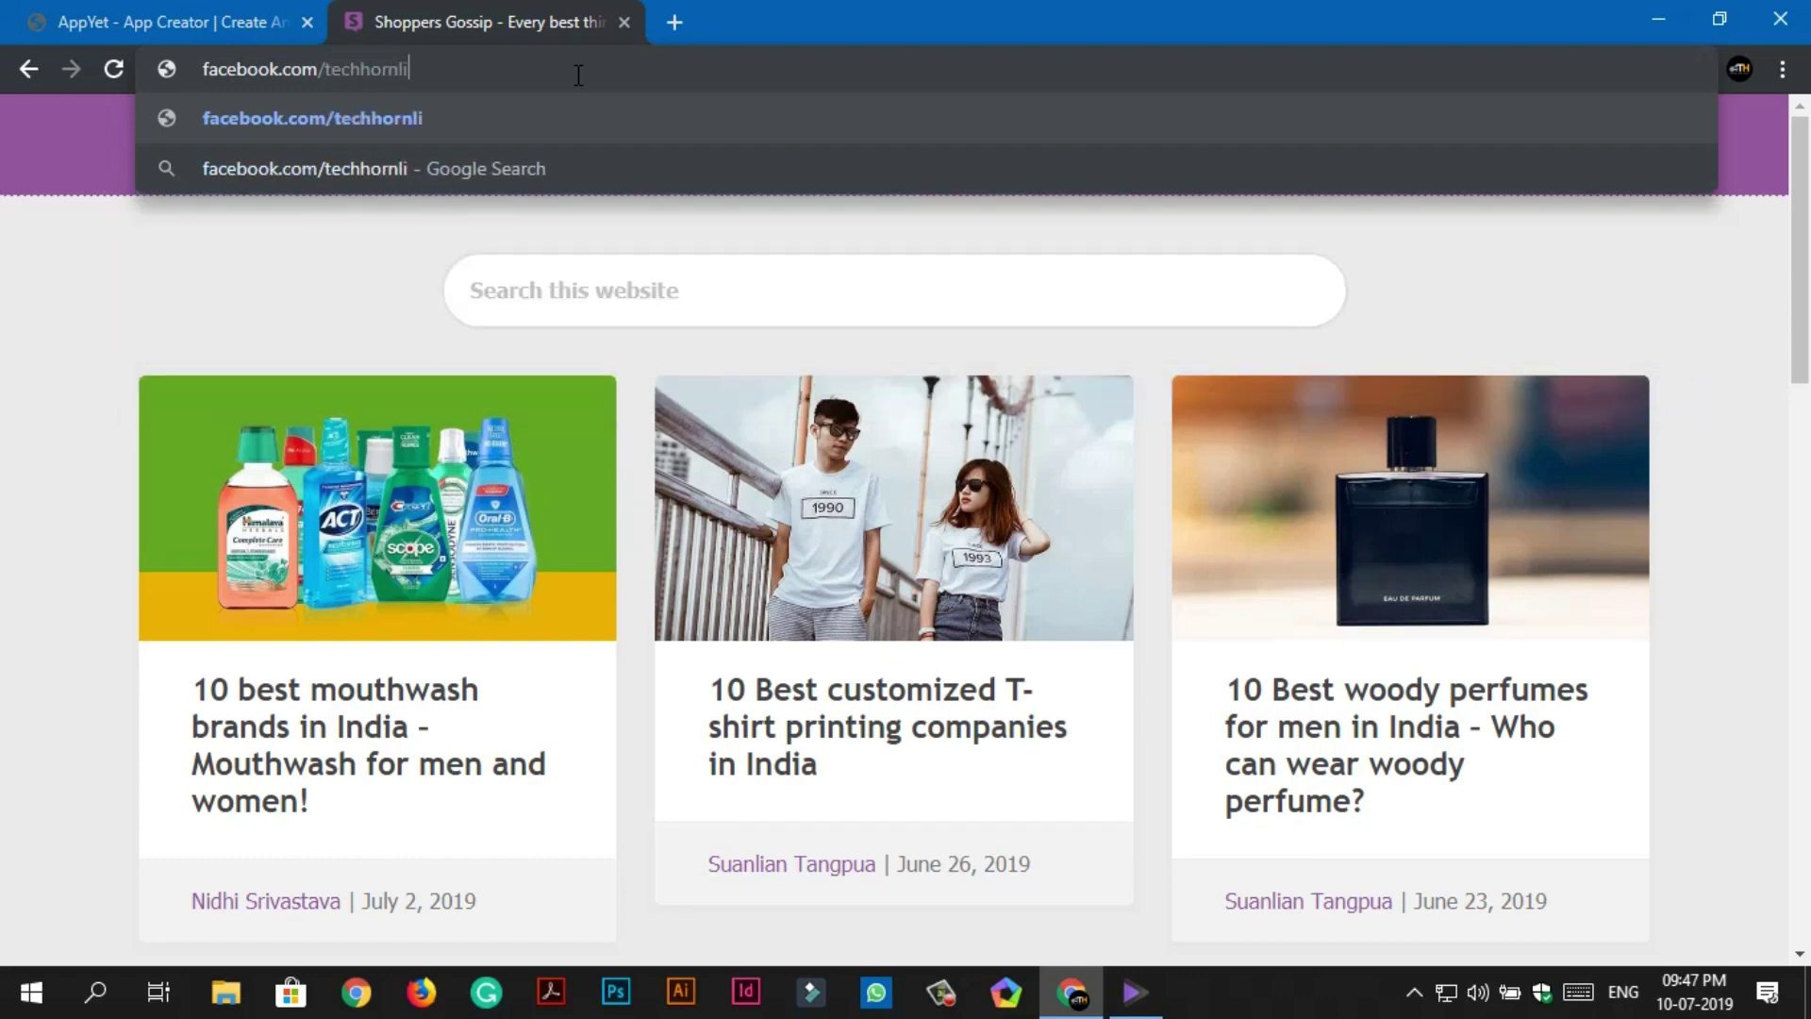
{"action": "type", "text": "ve"}
{"action": "key", "text": "Return"}
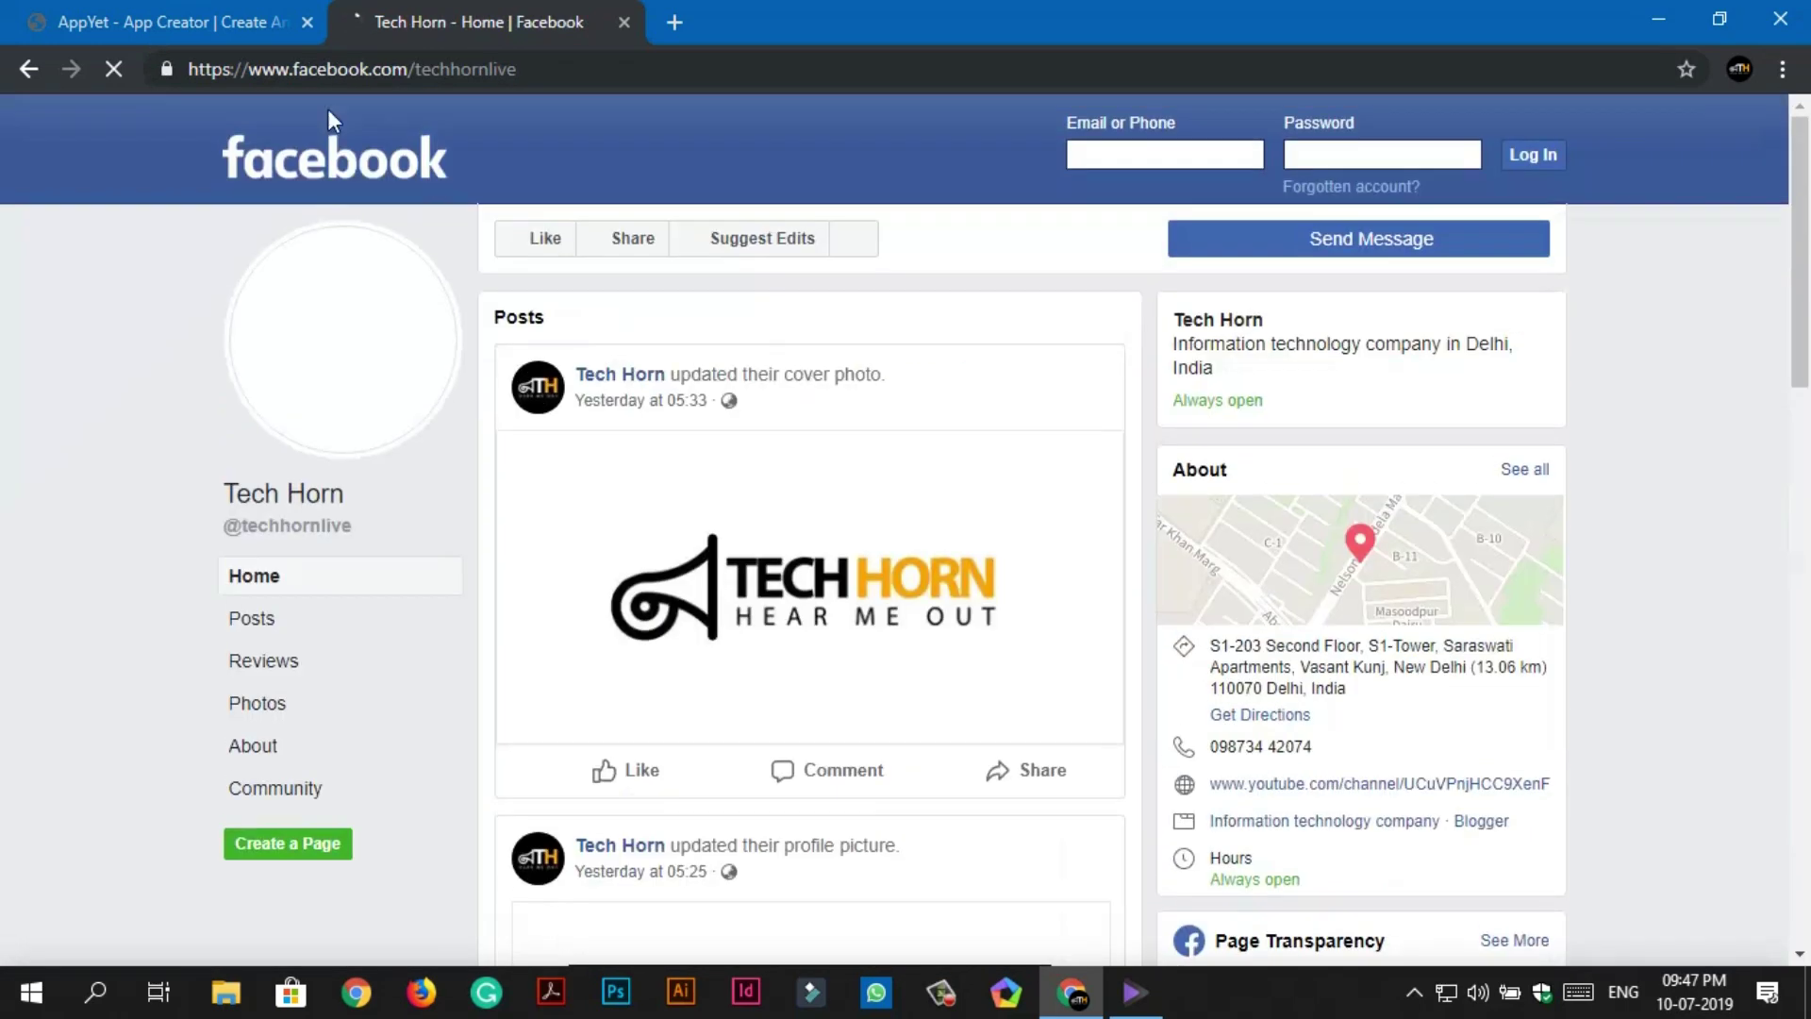
{"action": "left_click", "coordinate": [317, 71]}
{"action": "right_click", "coordinate": [317, 72]}
{"action": "left_click", "coordinate": [366, 214]}
{"action": "left_click", "coordinate": [170, 21]}
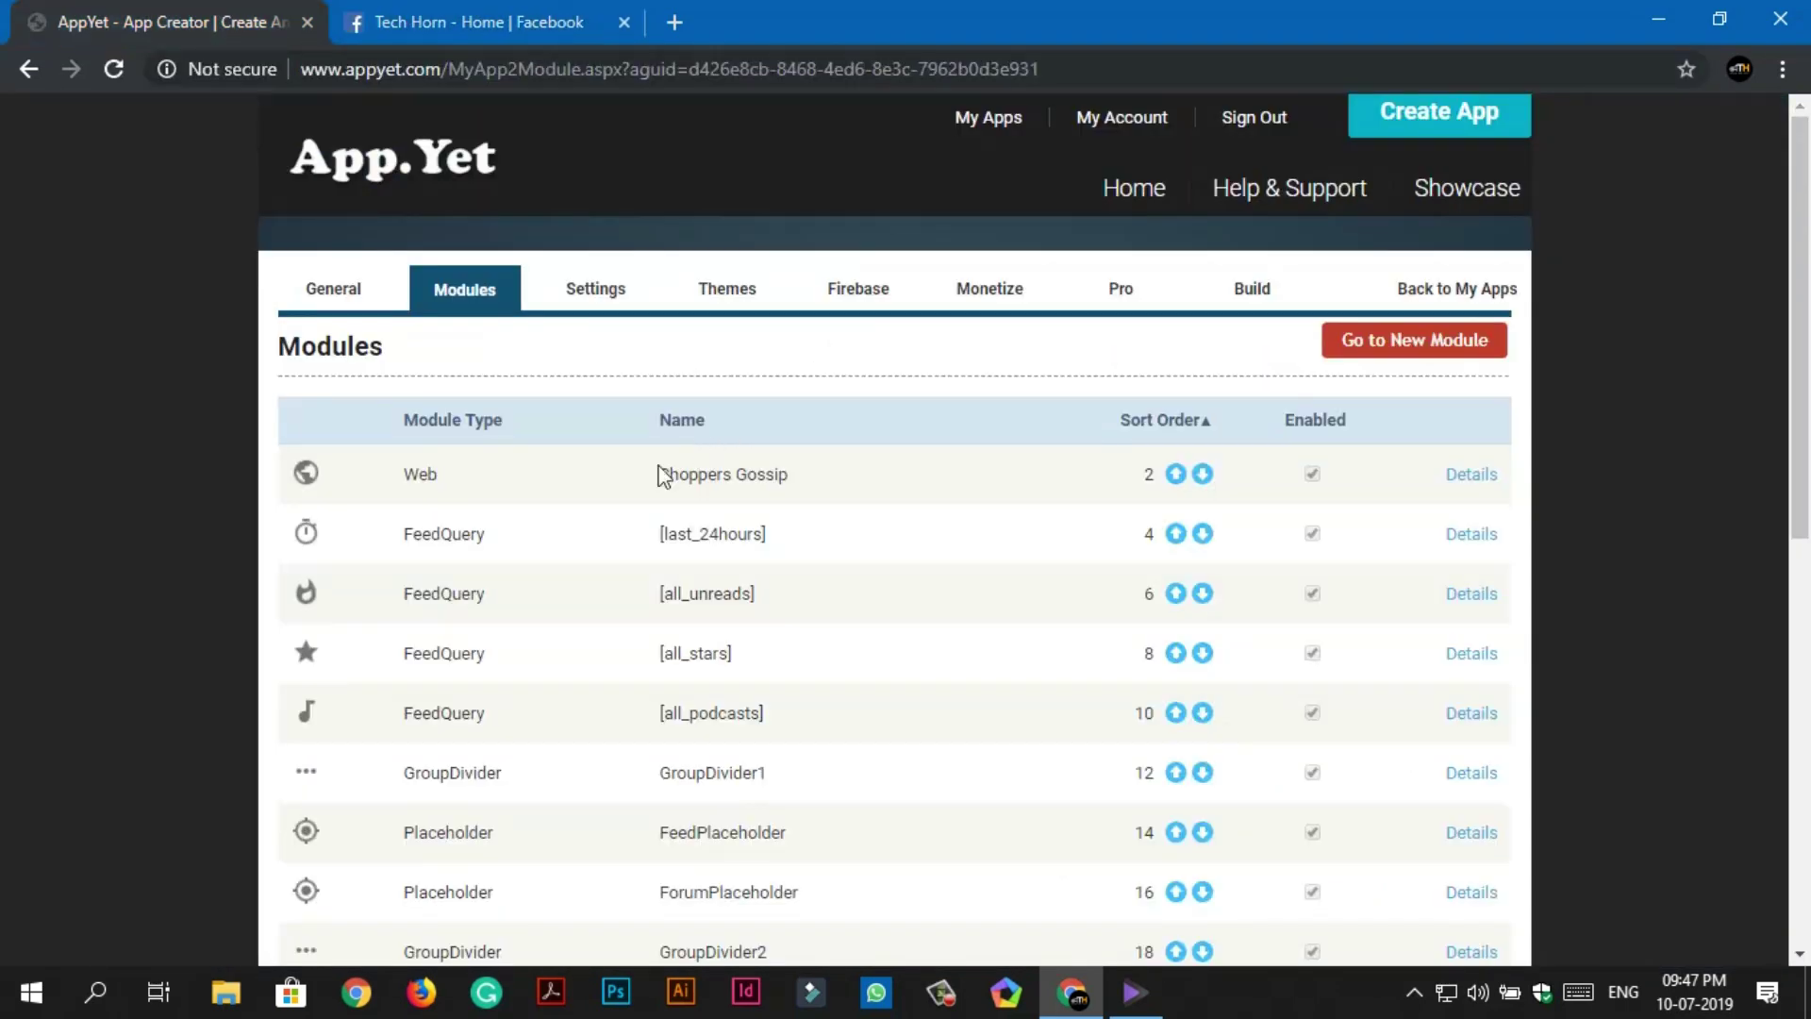
Create a TechHorn Facebook Web Link module with the pasted Facebook URL and save it.
{"action": "scroll", "coordinate": [627, 572], "scroll_direction": "down", "scroll_amount": 10}
{"action": "left_click", "coordinate": [630, 610]}
{"action": "type", "text": "TechH"}
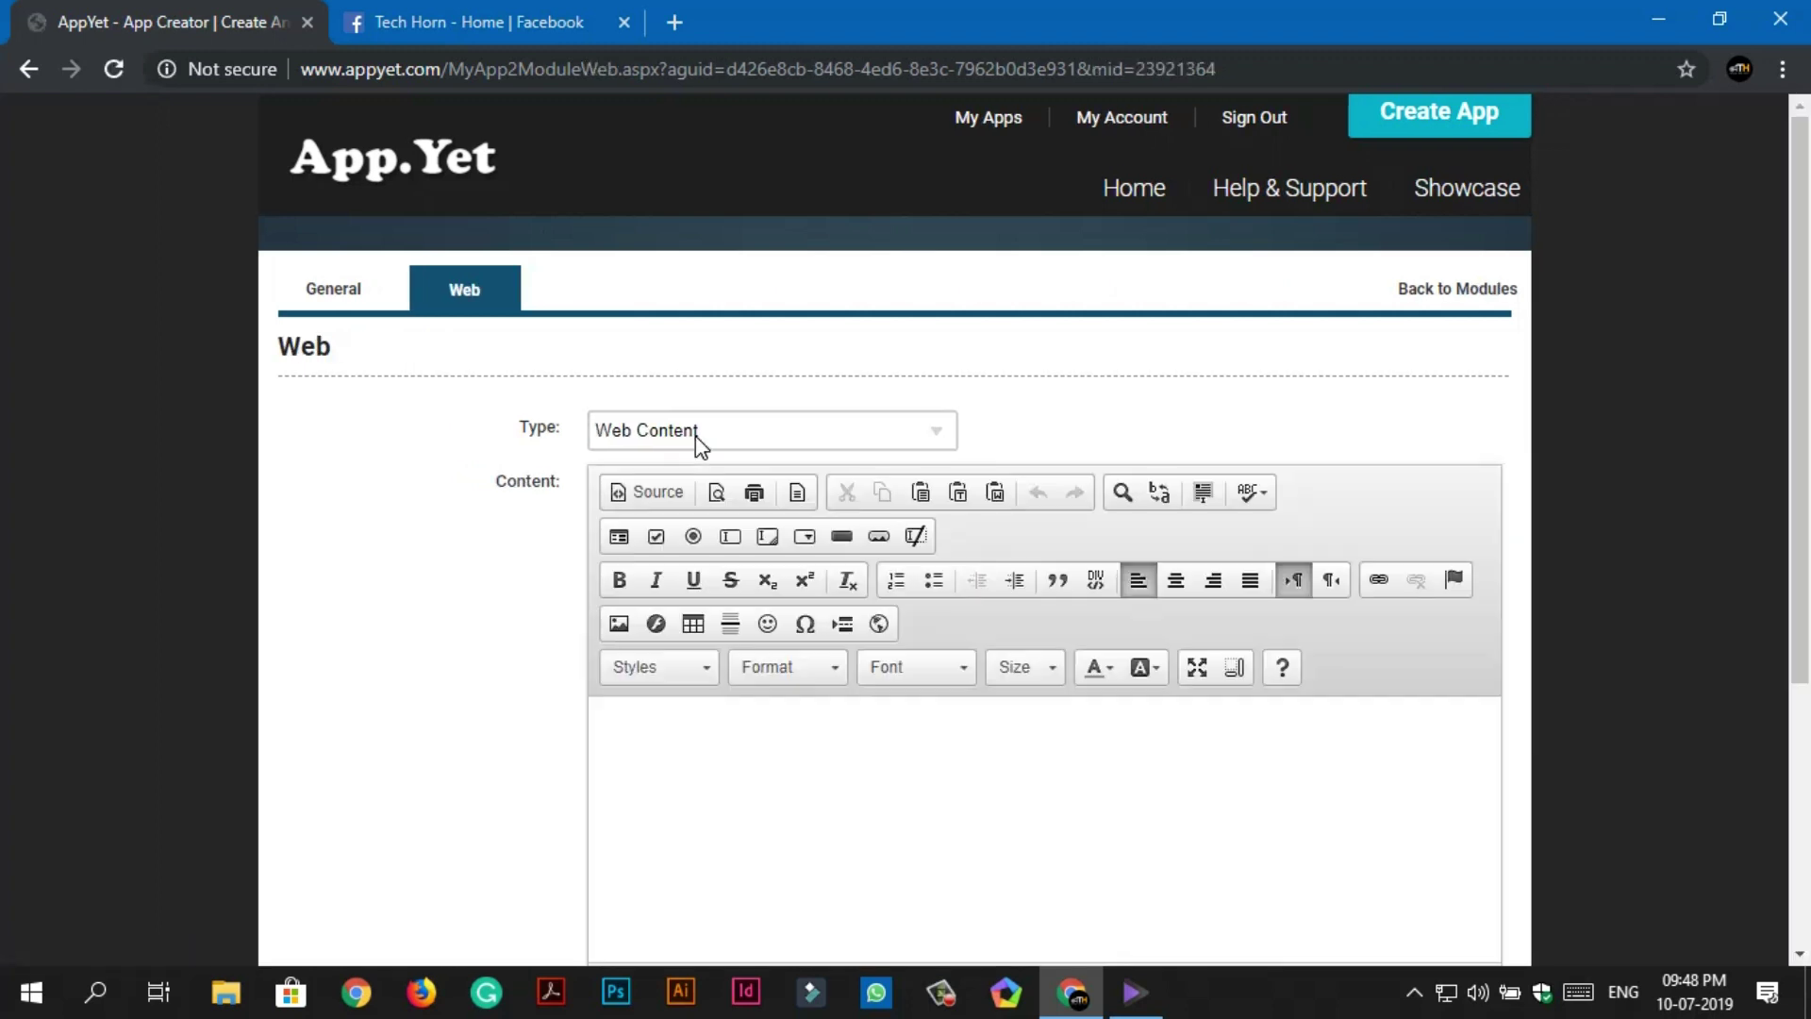
{"action": "left_click", "coordinate": [694, 434]}
{"action": "left_click", "coordinate": [688, 489]}
{"action": "right_click", "coordinate": [663, 486]}
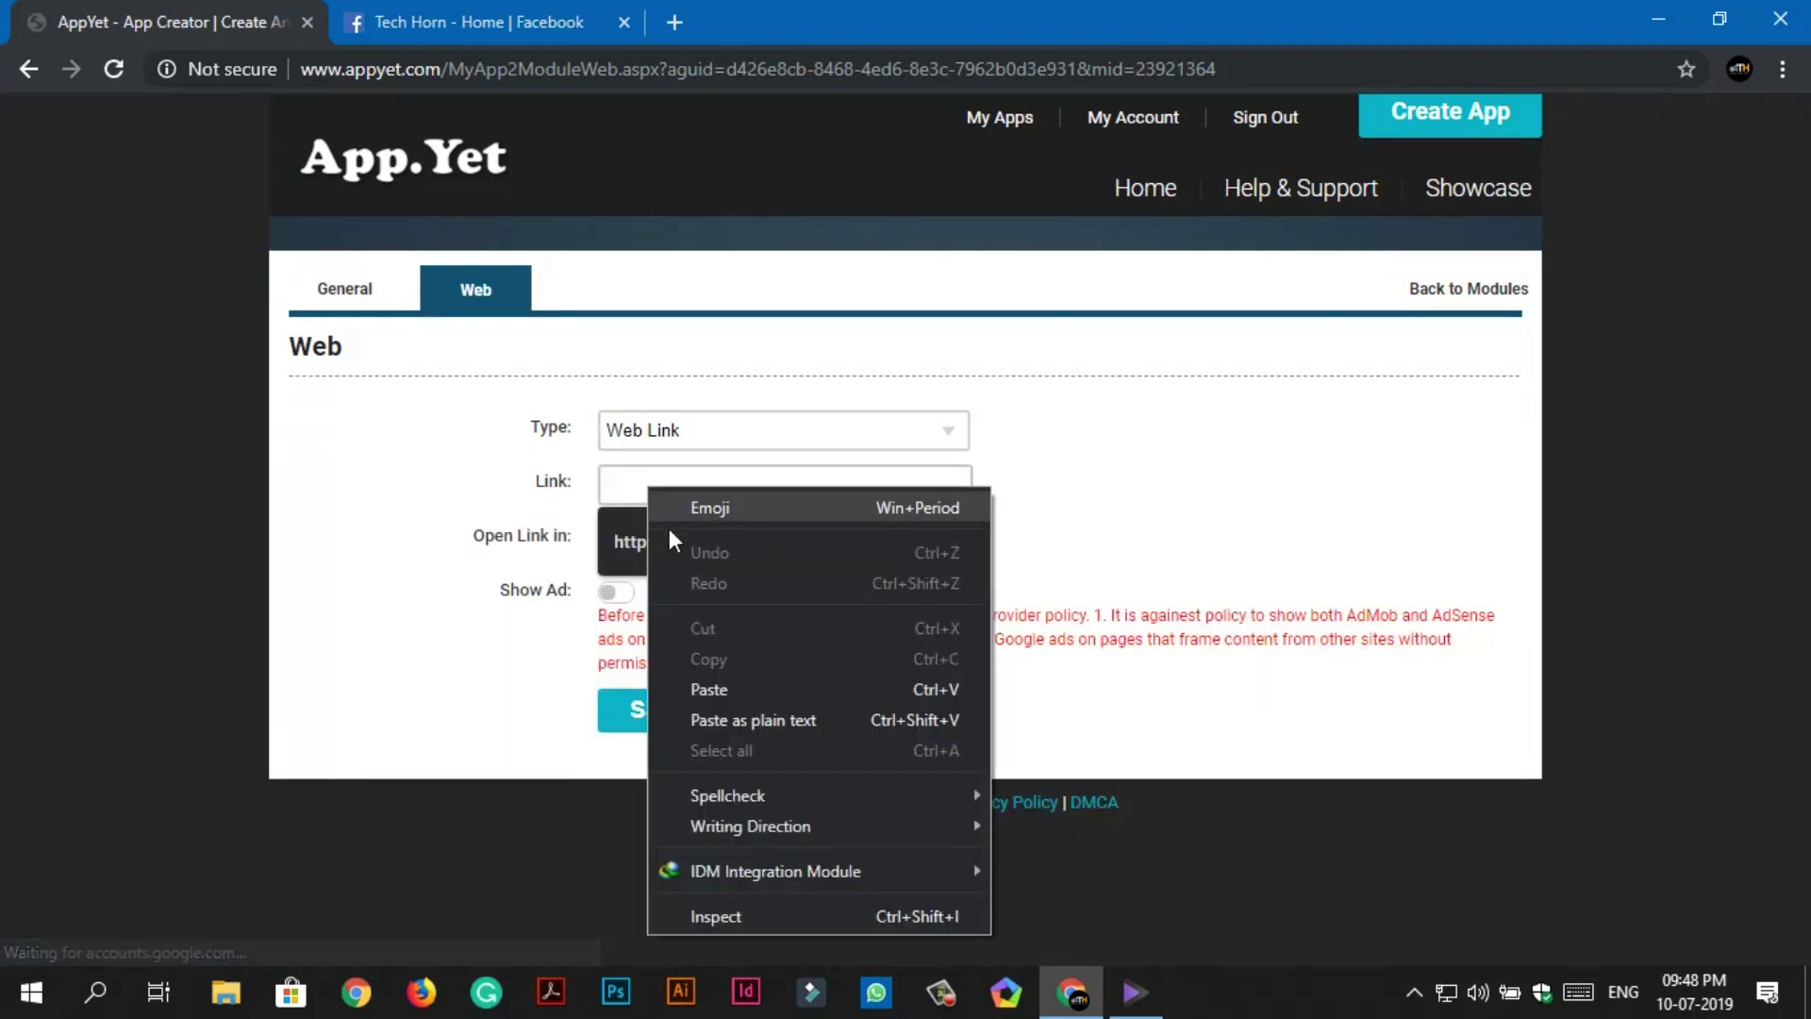
{"action": "left_click", "coordinate": [732, 716]}
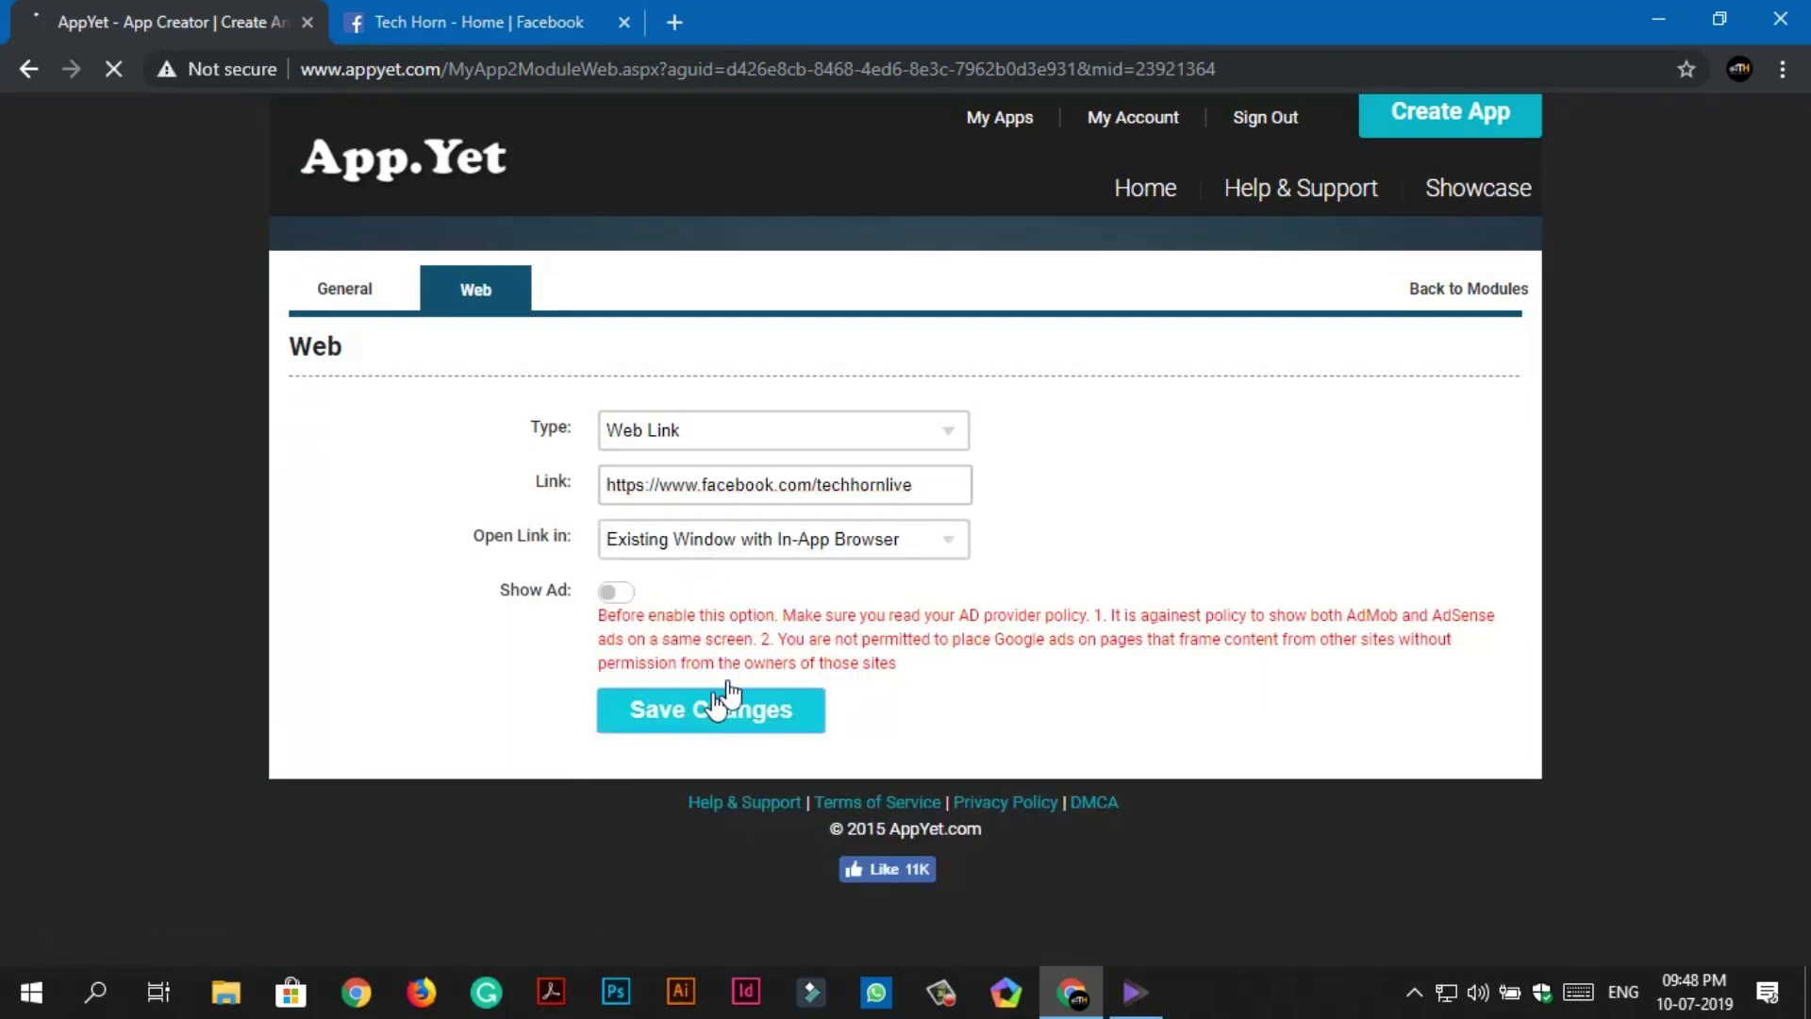
{"action": "left_click", "coordinate": [727, 708]}
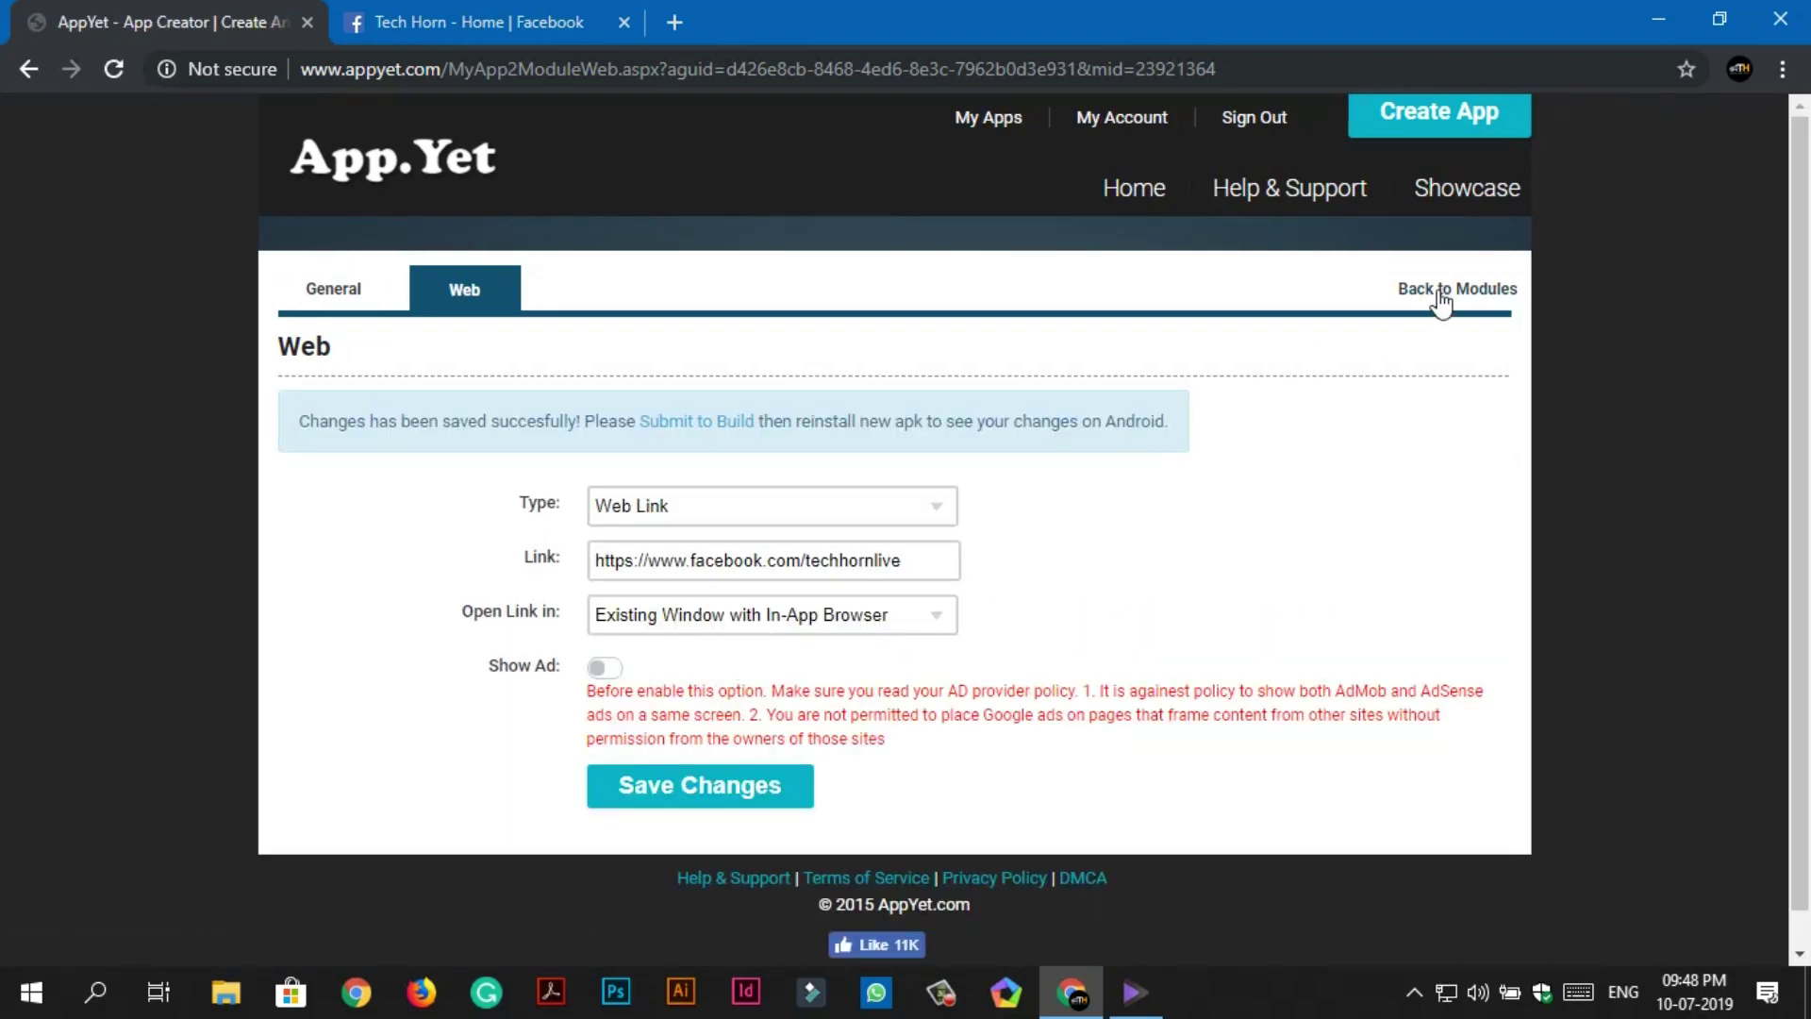
{"action": "left_click", "coordinate": [1440, 292]}
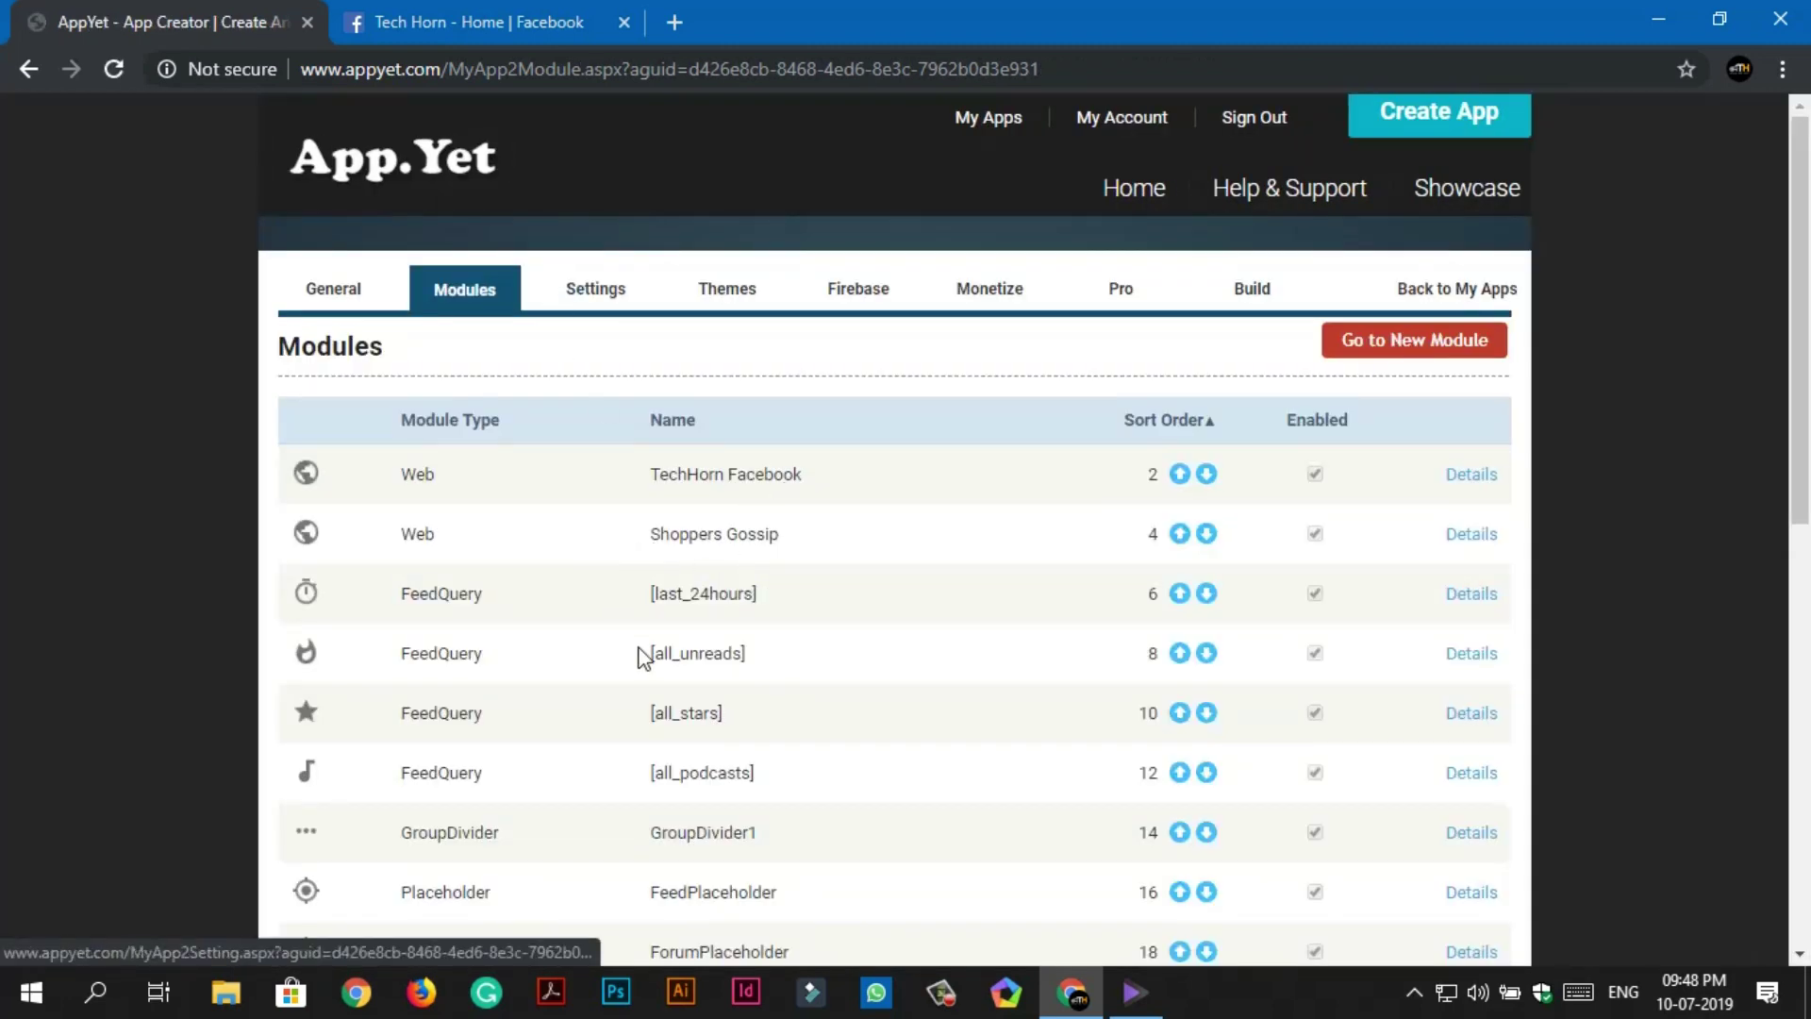
Start a new Web module and copy the Shoppers Gossip Facebook page address.
{"action": "scroll", "coordinate": [641, 656], "scroll_direction": "down", "scroll_amount": 2}
{"action": "scroll", "coordinate": [645, 658], "scroll_direction": "down", "scroll_amount": 8}
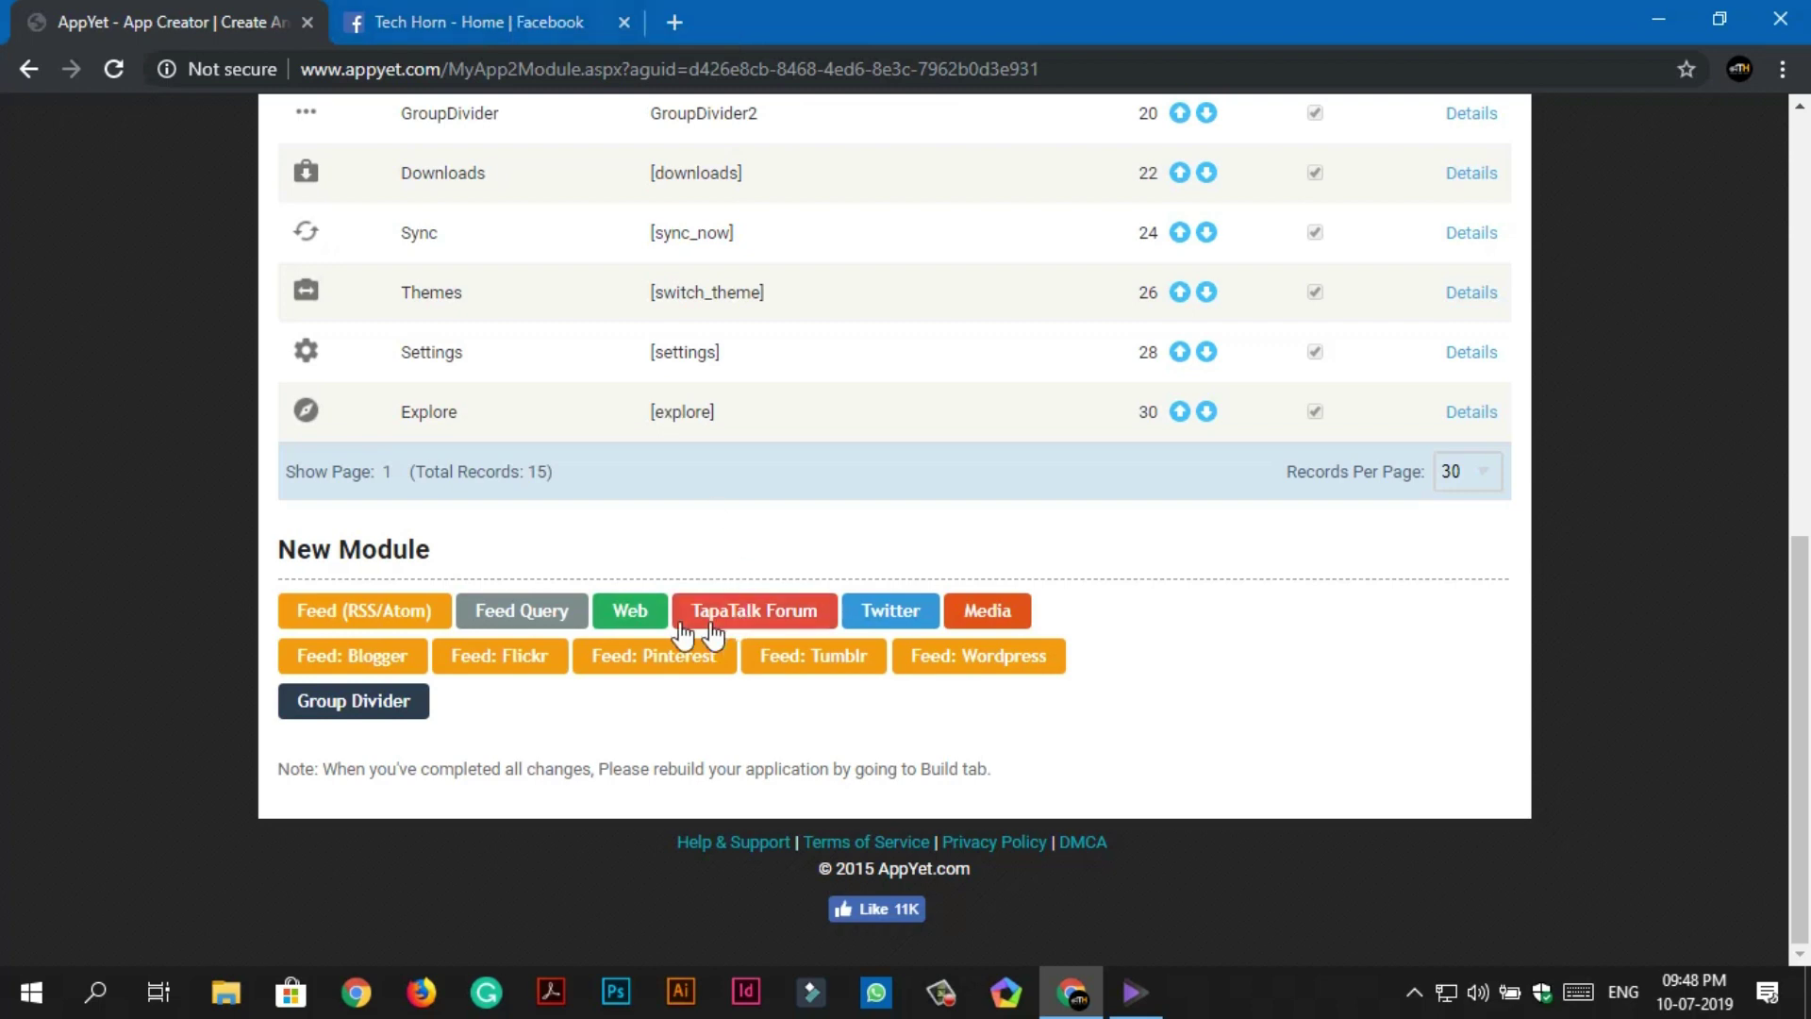
{"action": "left_click", "coordinate": [630, 616]}
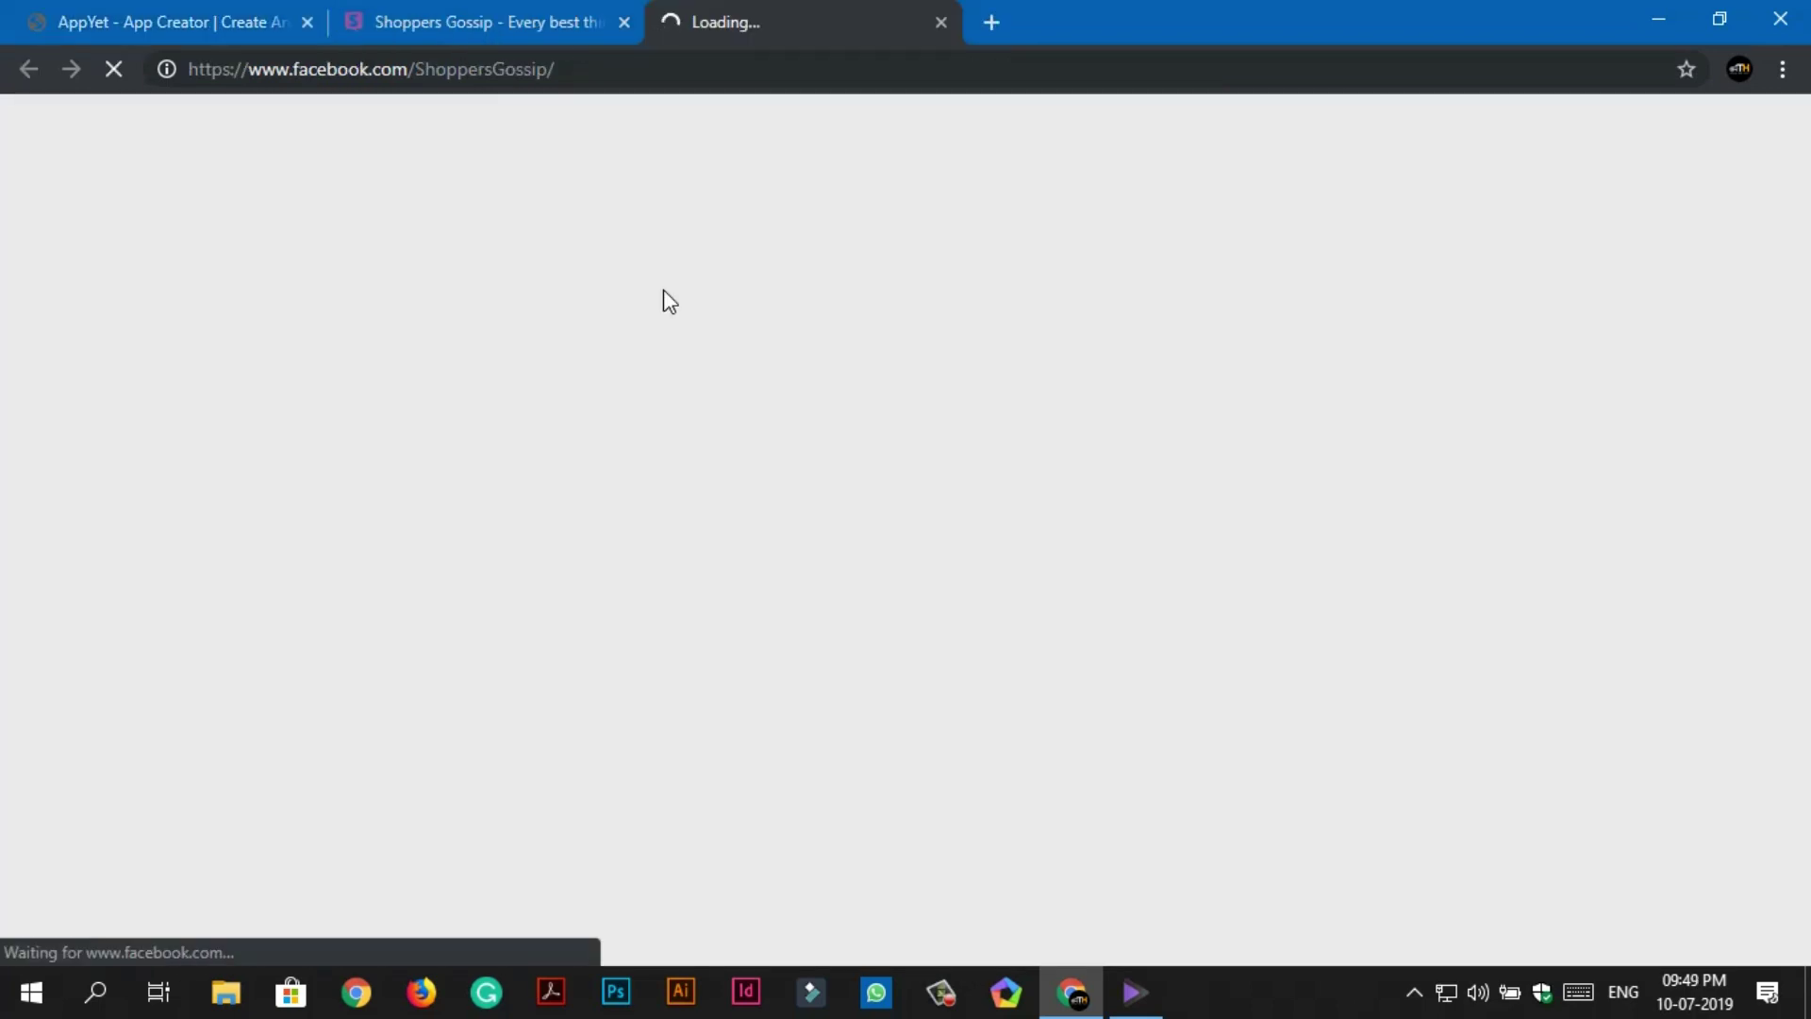
{"action": "right_click", "coordinate": [334, 68]}
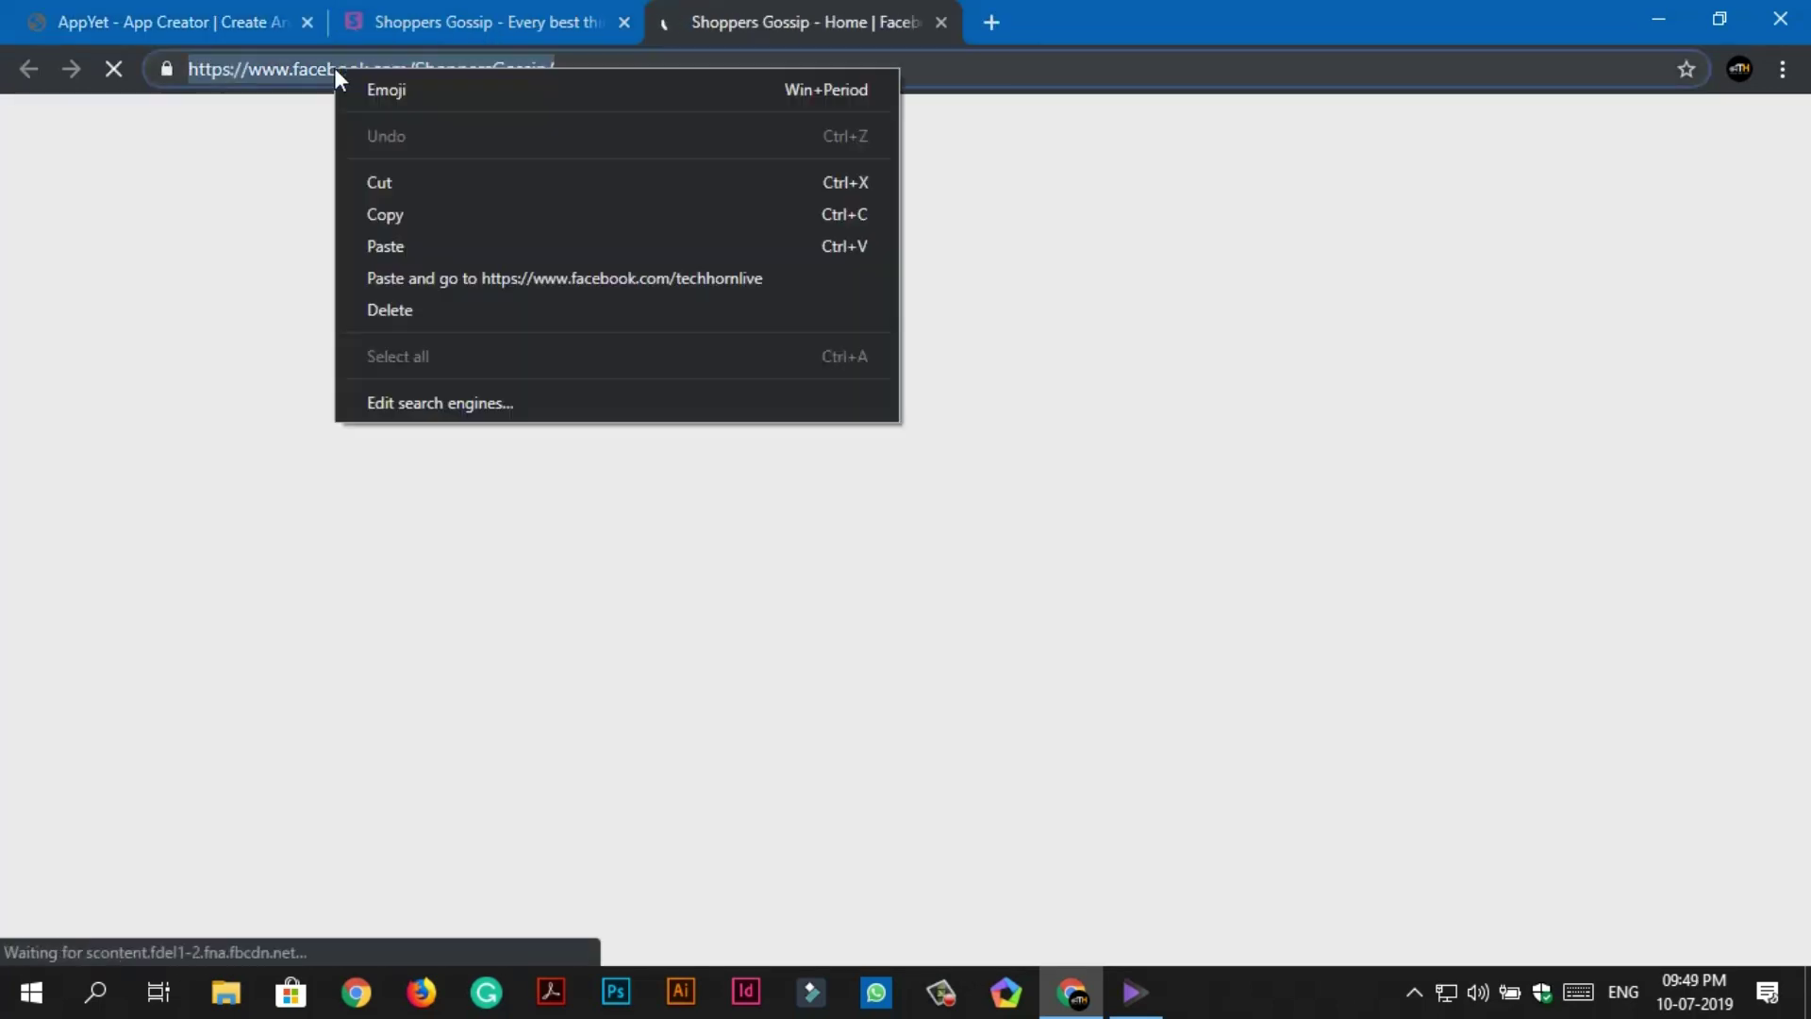
{"action": "left_click", "coordinate": [411, 214]}
{"action": "left_click", "coordinate": [219, 11]}
{"action": "left_click", "coordinate": [630, 479]}
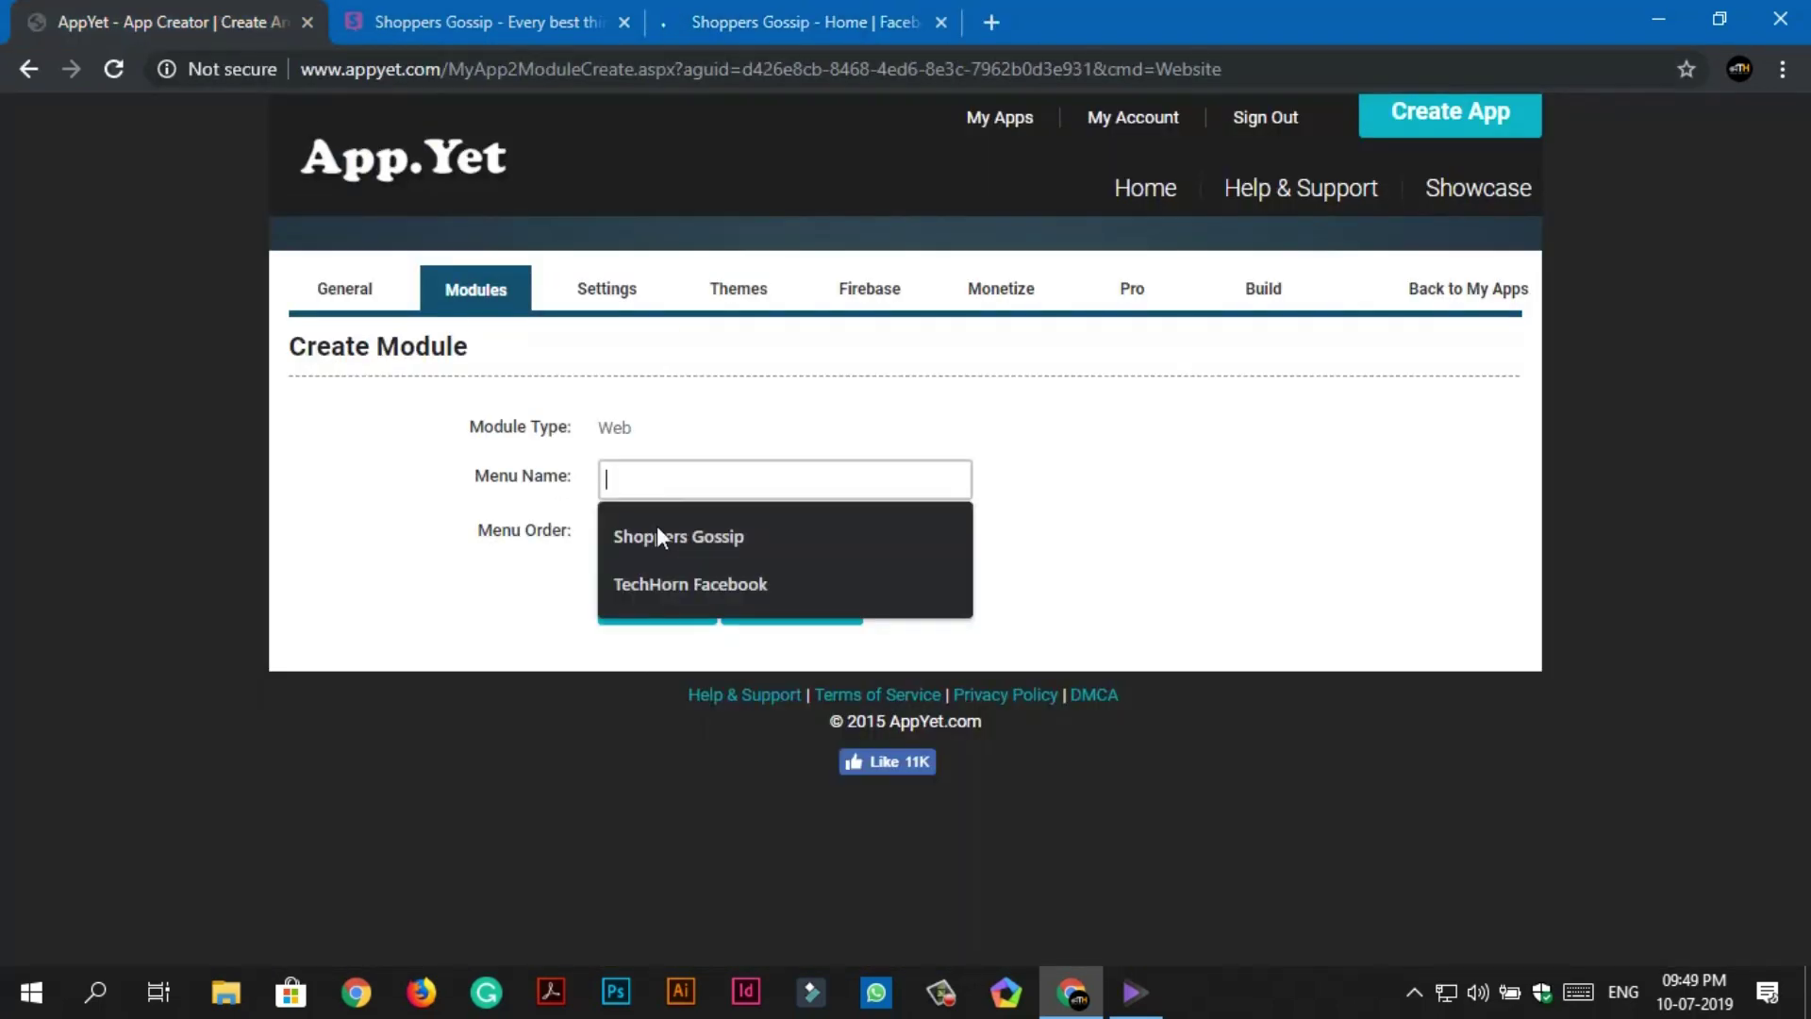
{"action": "left_click", "coordinate": [659, 527]}
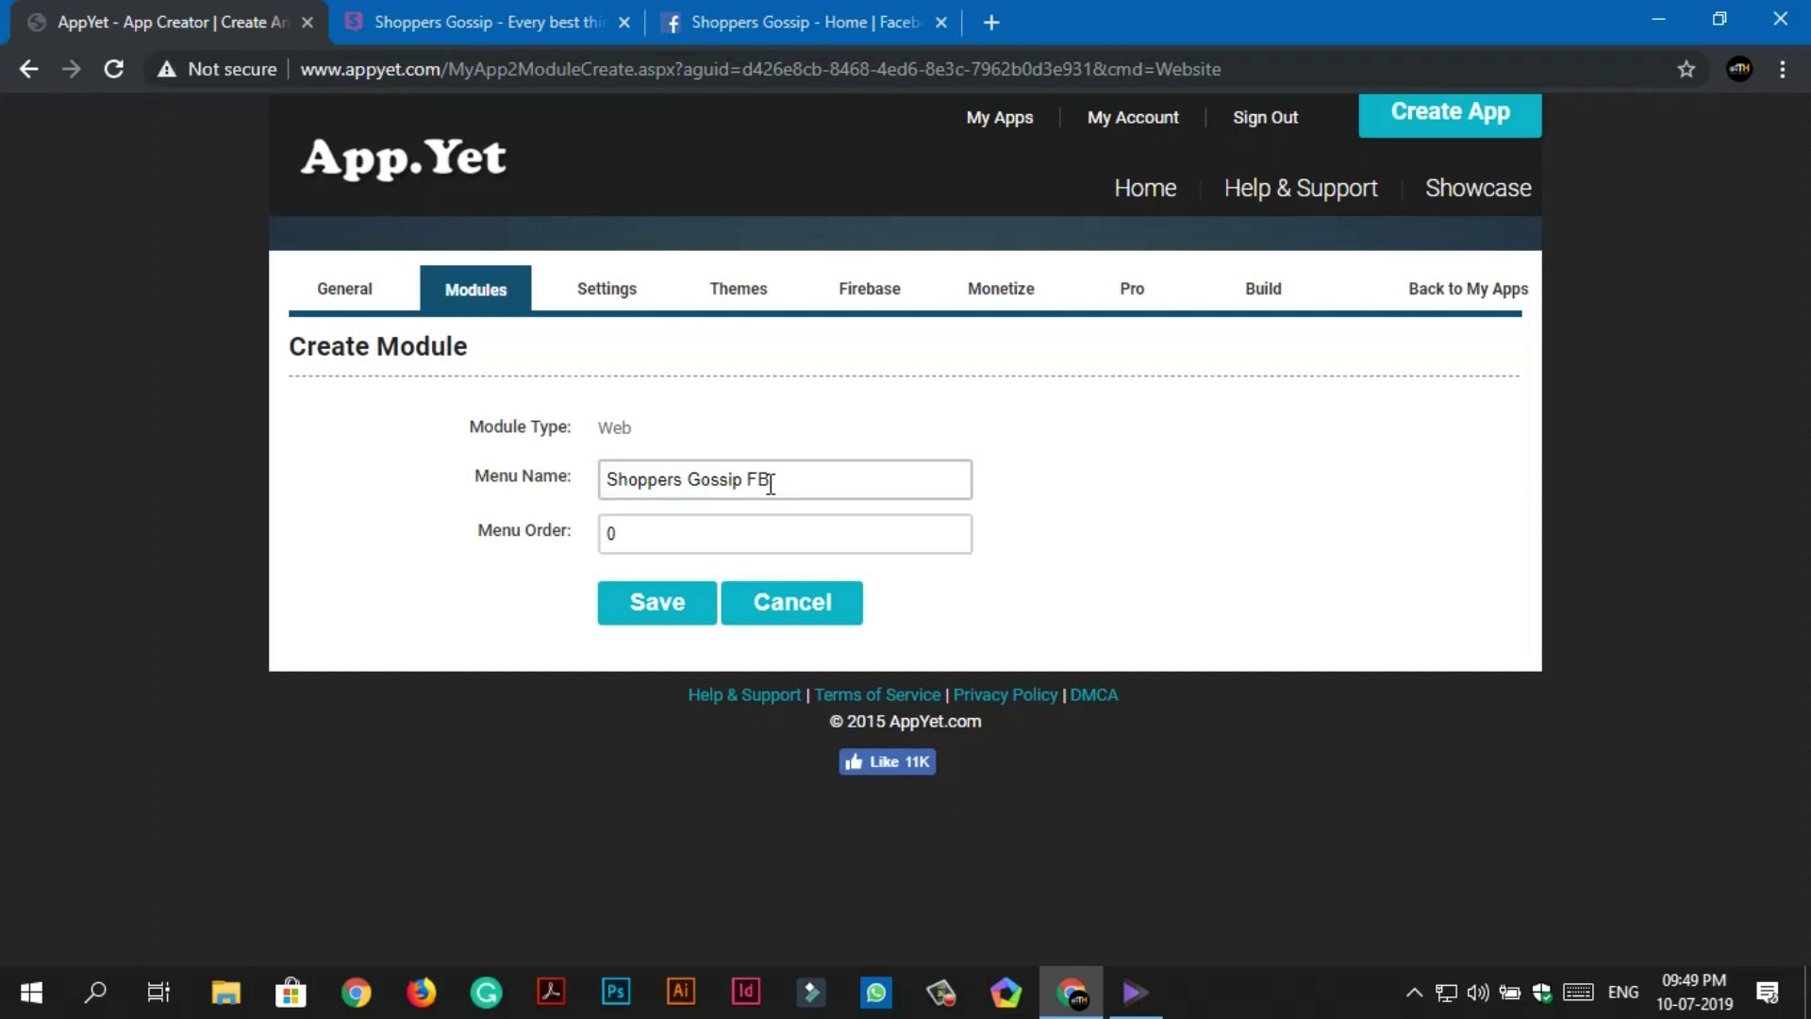
{"action": "left_click", "coordinate": [687, 608]}
{"action": "left_click", "coordinate": [679, 430]}
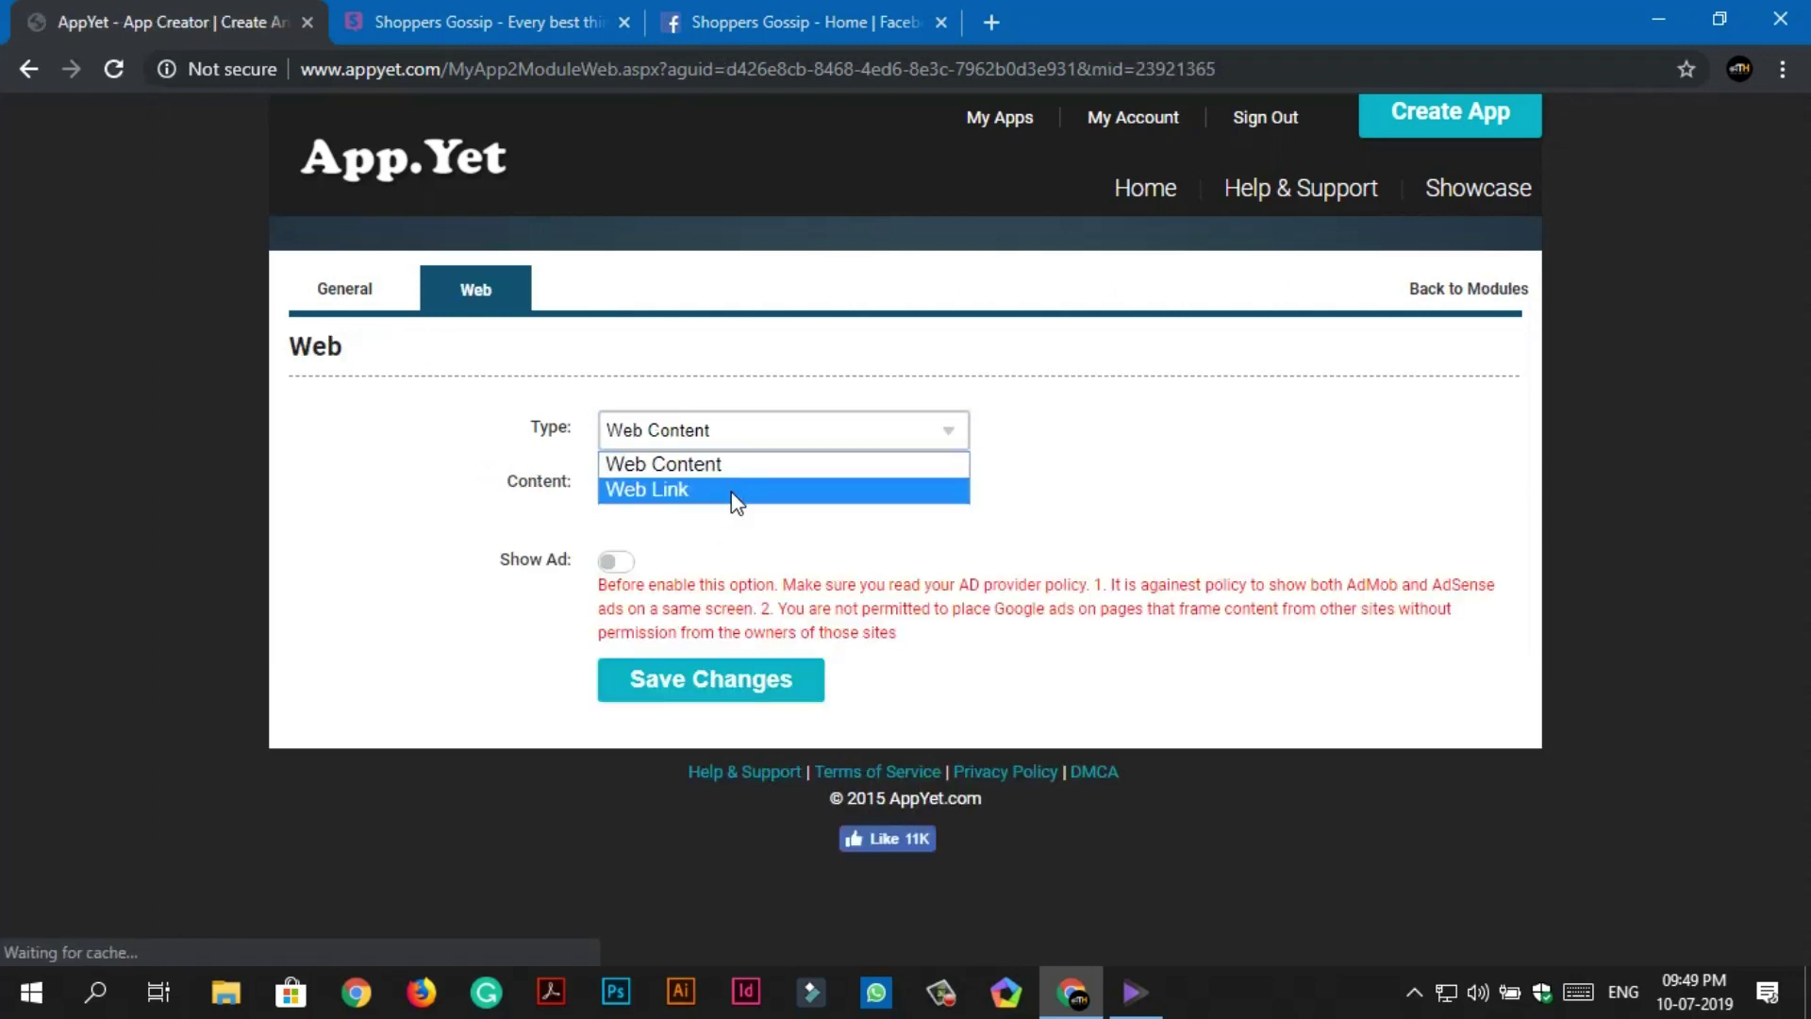
{"action": "left_click", "coordinate": [680, 491]}
{"action": "right_click", "coordinate": [693, 483]}
{"action": "left_click", "coordinate": [745, 683]}
{"action": "left_click", "coordinate": [711, 710]}
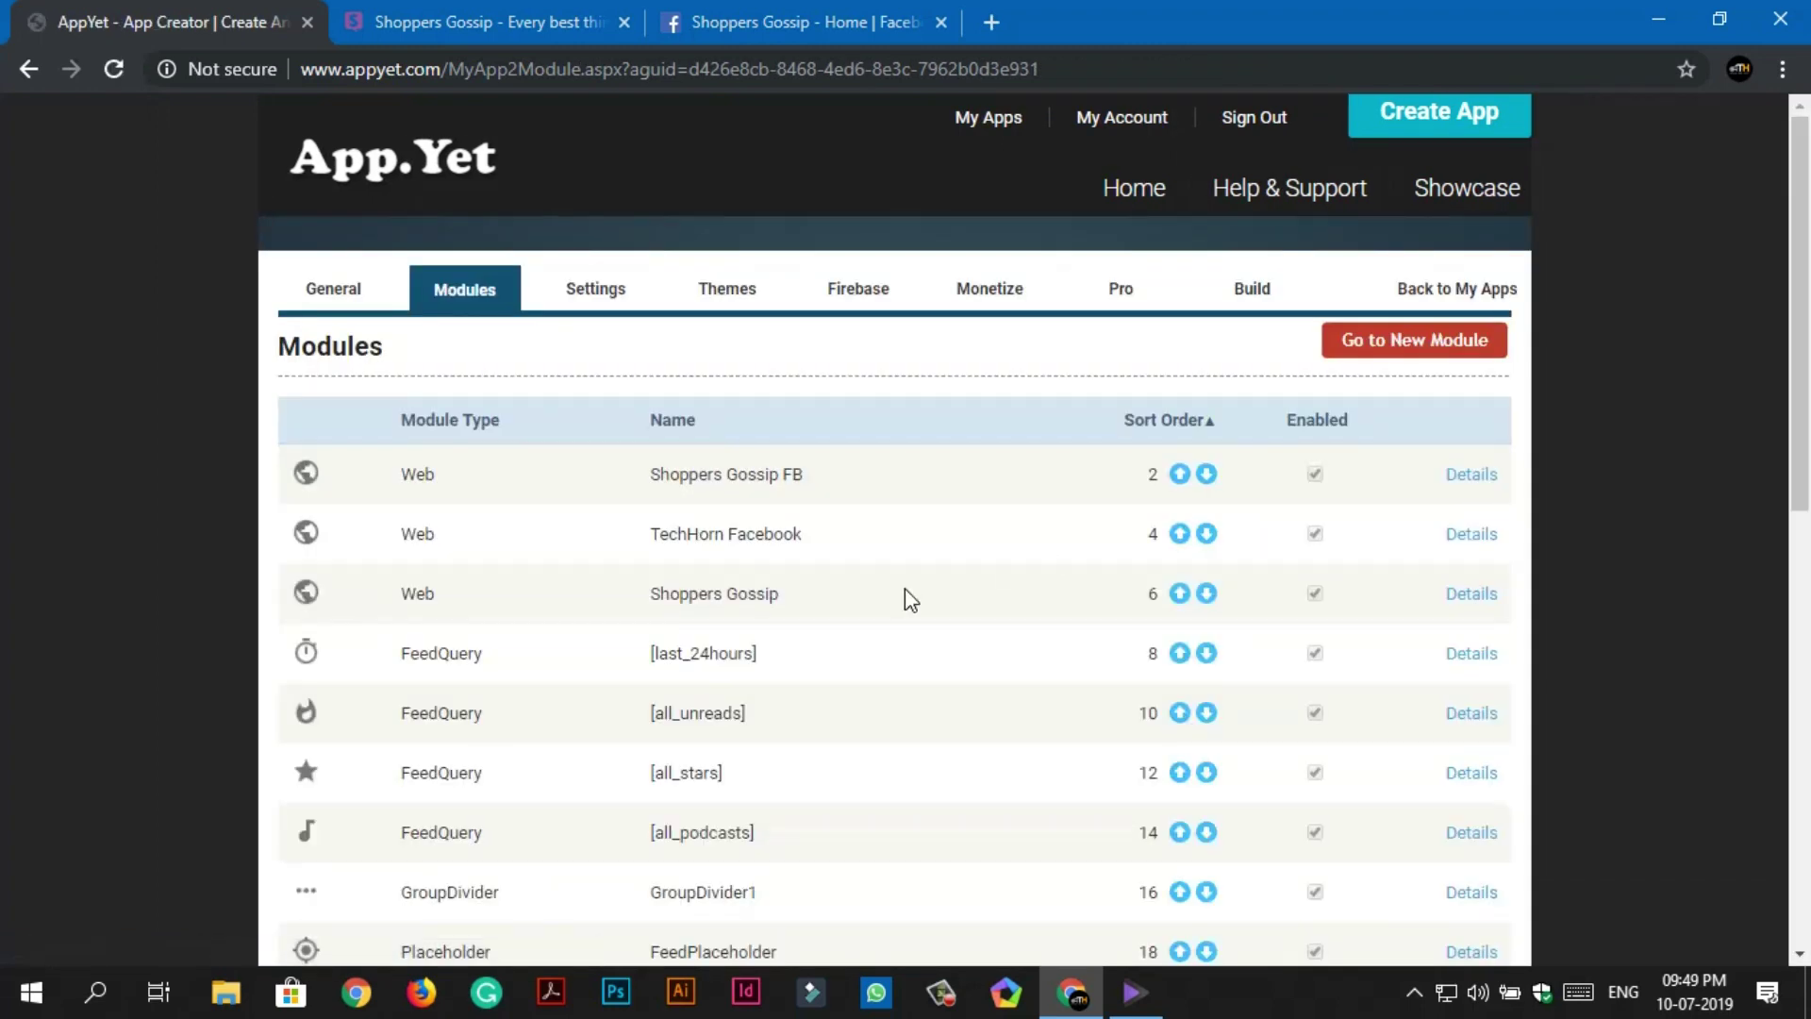
Begin another new Web module.
{"action": "scroll", "coordinate": [904, 589], "scroll_direction": "down", "scroll_amount": 3}
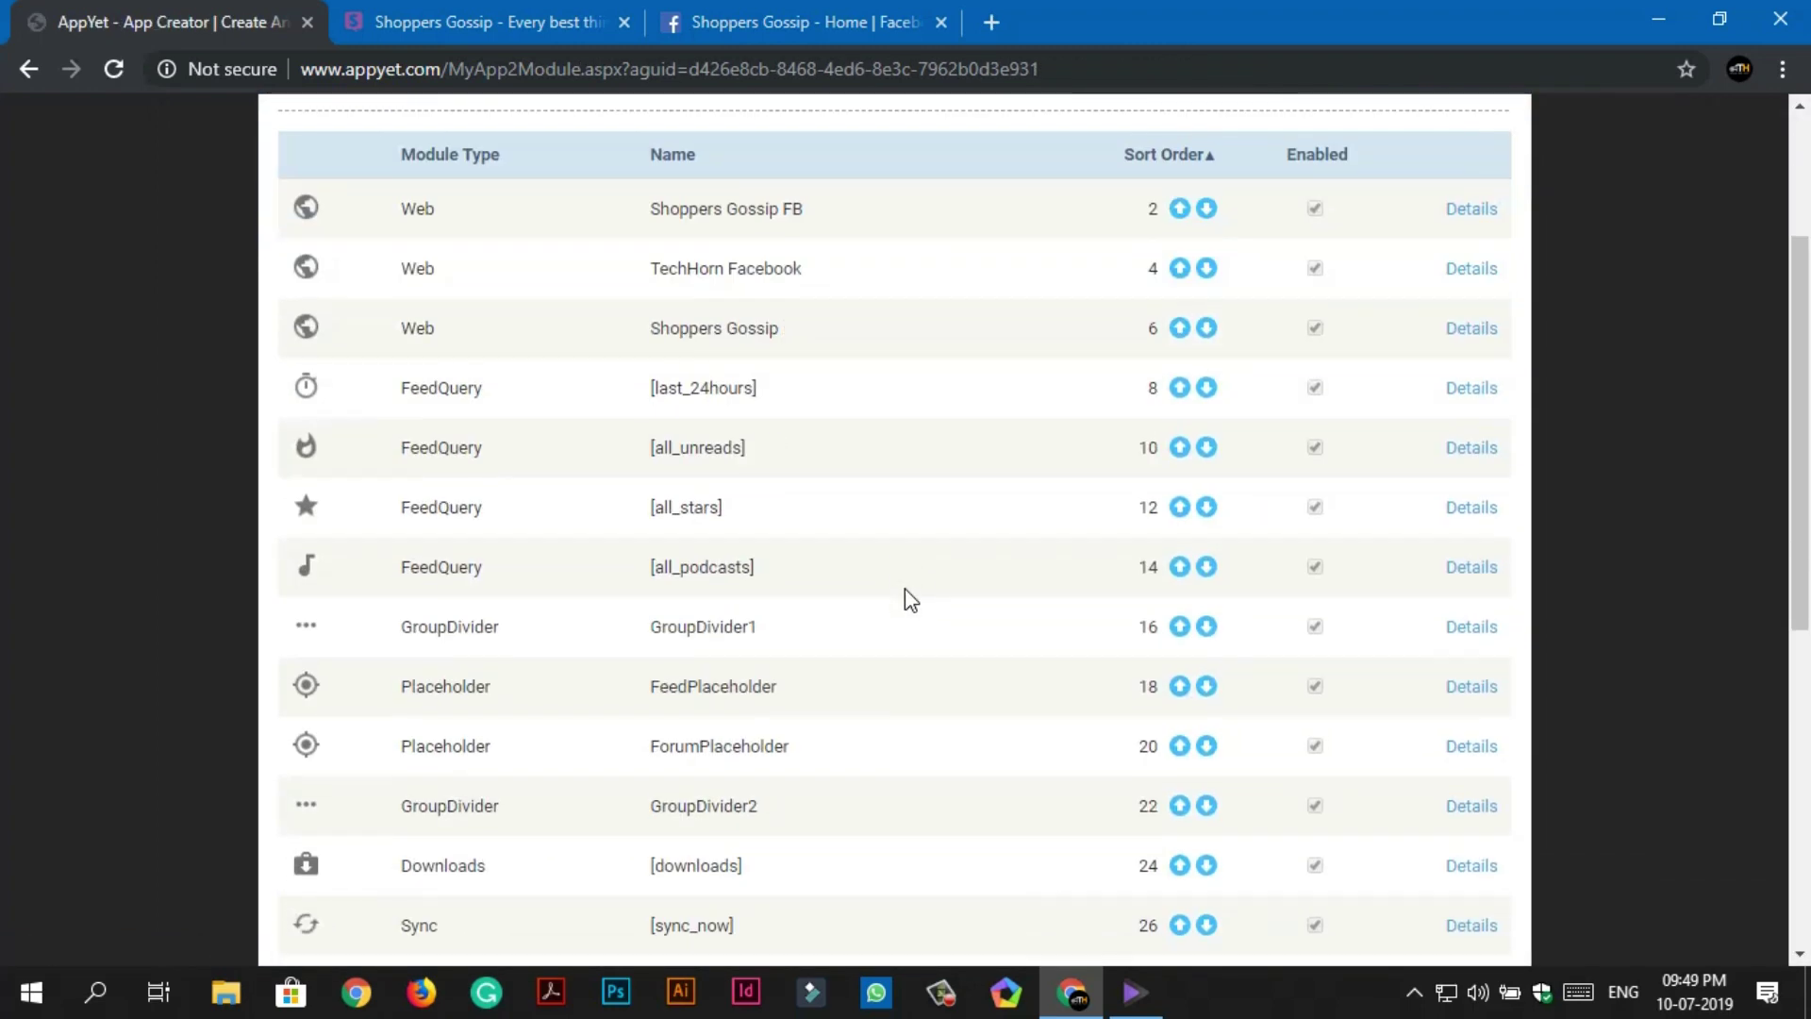
{"action": "scroll", "coordinate": [905, 594], "scroll_direction": "down", "scroll_amount": 5}
{"action": "left_click", "coordinate": [630, 777]}
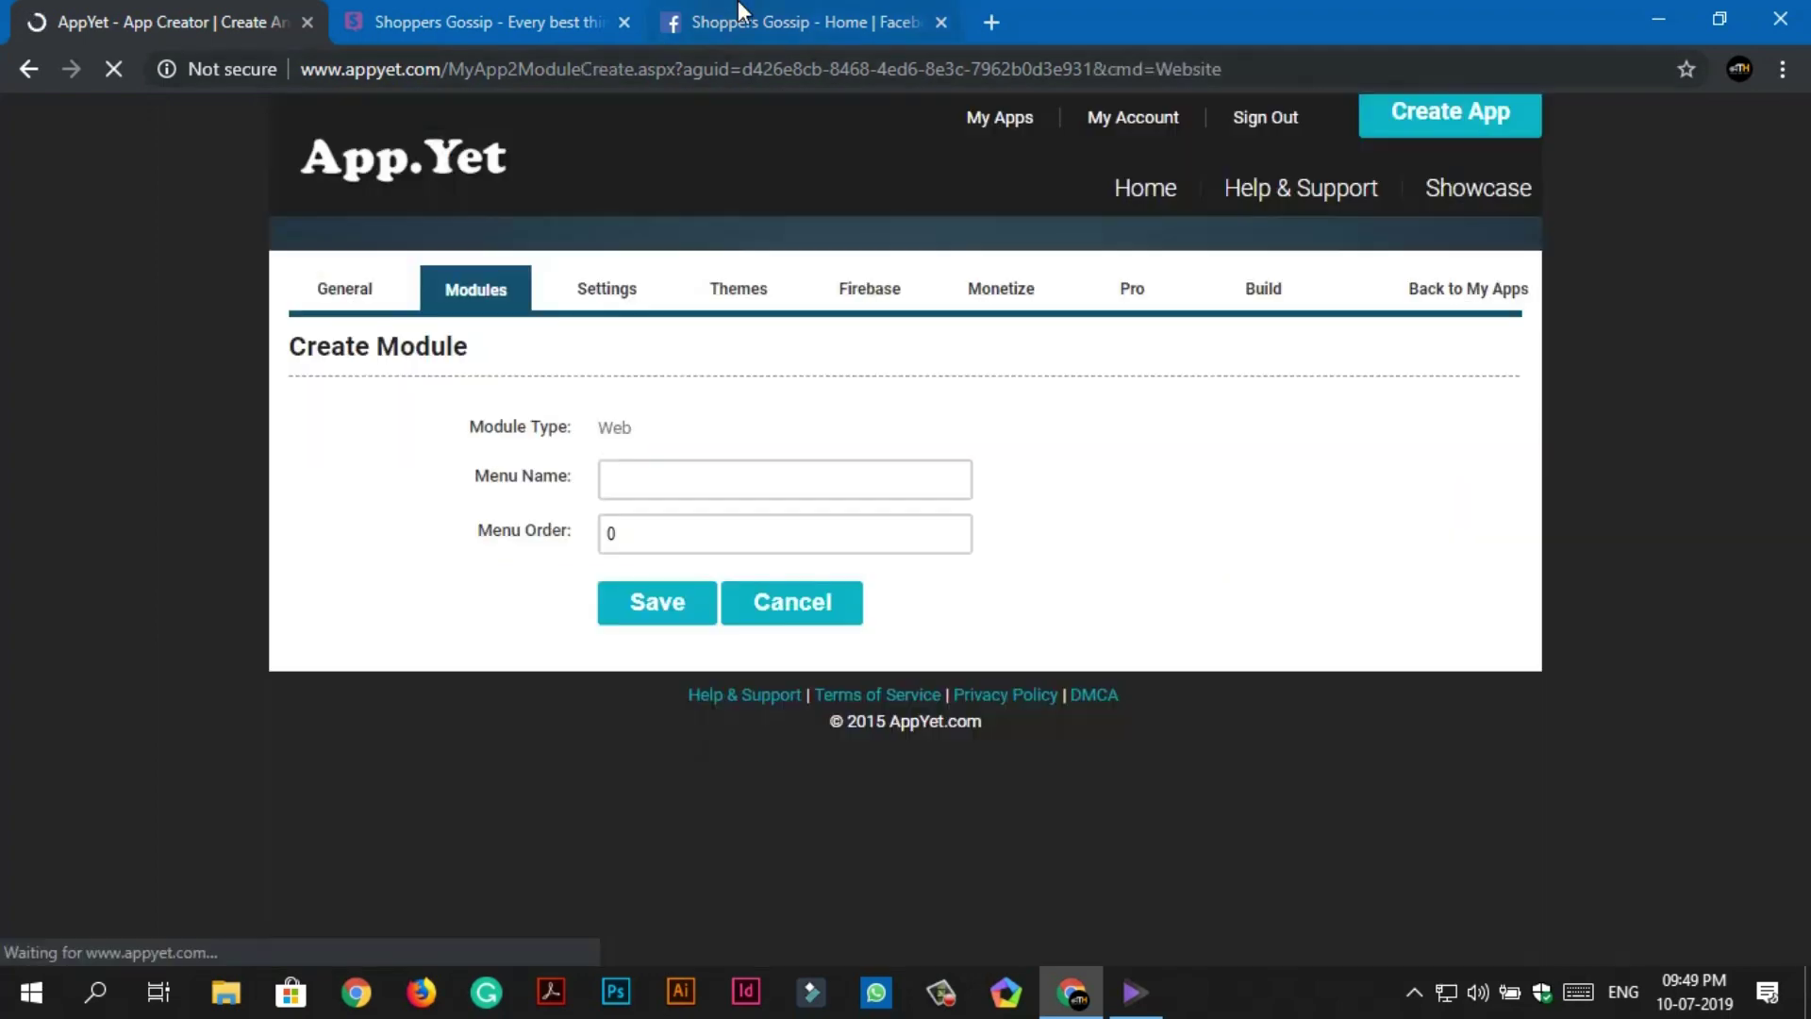
Open the Shoppers Gossip Instagram page from the site and copy its address.
{"action": "left_click", "coordinate": [940, 21]}
{"action": "left_click", "coordinate": [552, 19]}
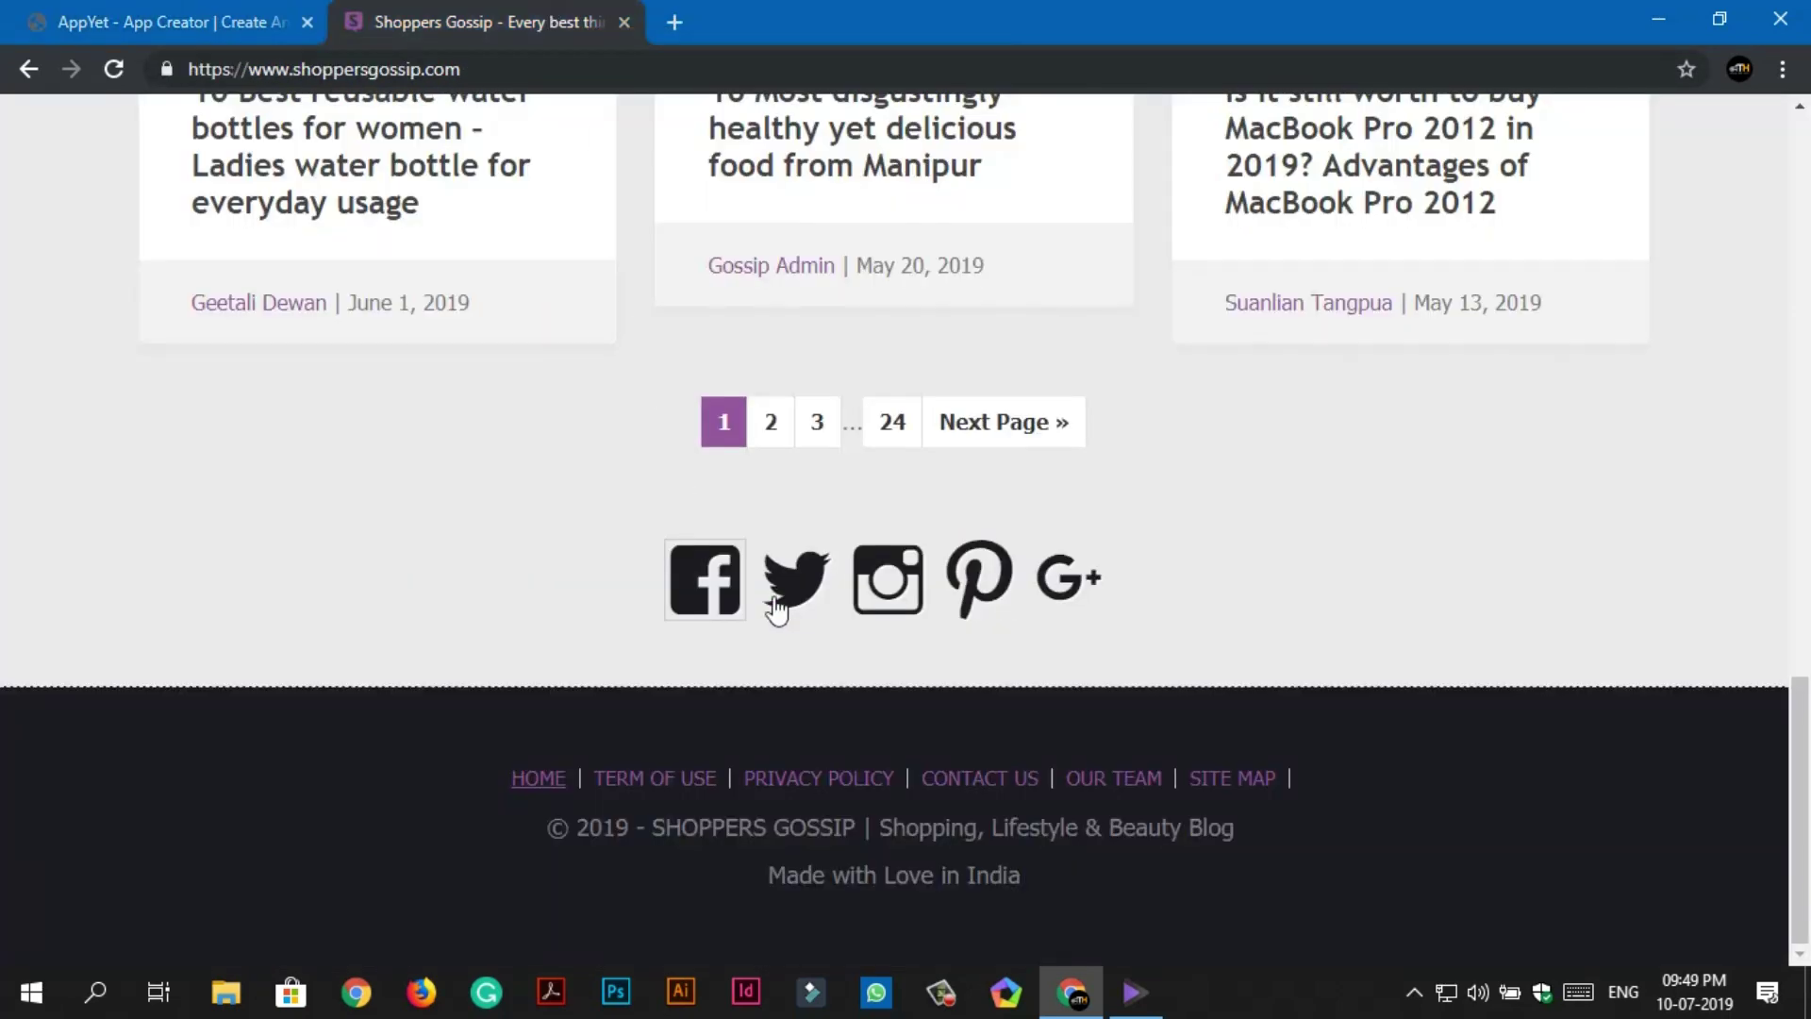
{"action": "left_click", "coordinate": [869, 592]}
{"action": "right_click", "coordinate": [495, 69]}
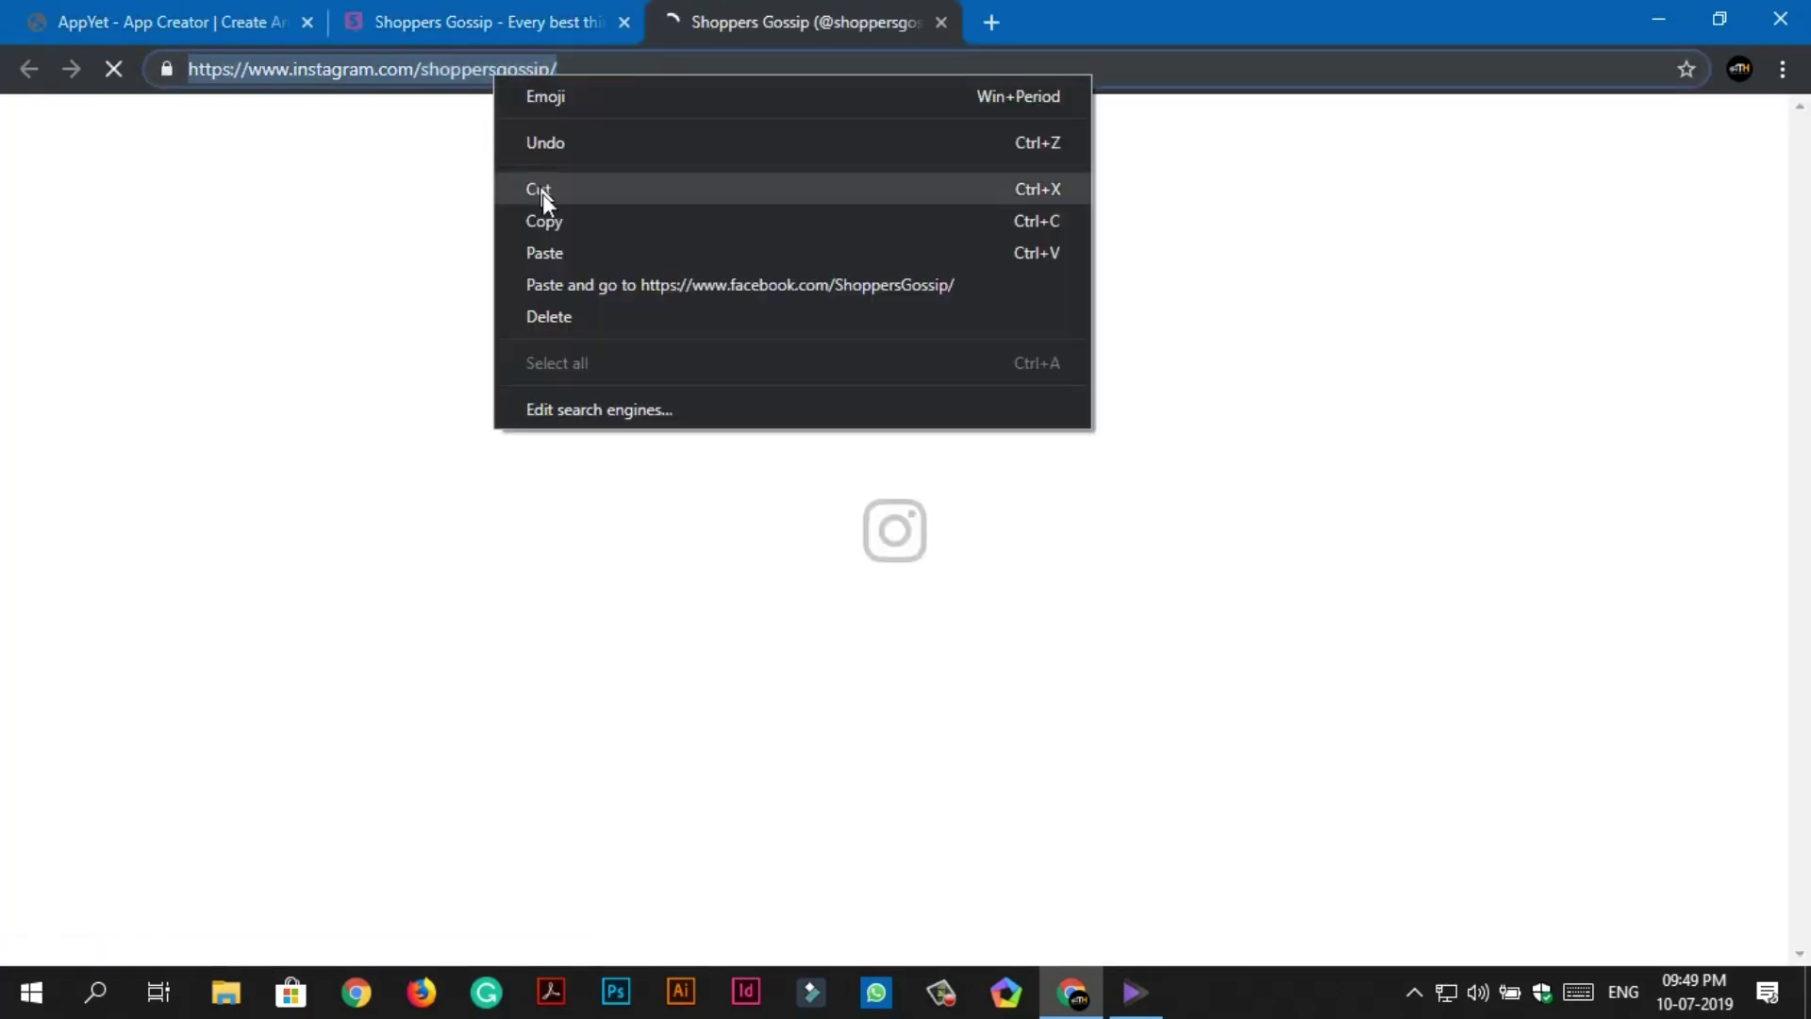
{"action": "left_click", "coordinate": [541, 218]}
{"action": "left_click", "coordinate": [264, 20]}
Create the module named Shoppers Gossip Insta.
{"action": "left_click", "coordinate": [656, 471]}
{"action": "key", "text": "Down"}
{"action": "key", "text": "Return"}
{"action": "type", "text": "Insta"}
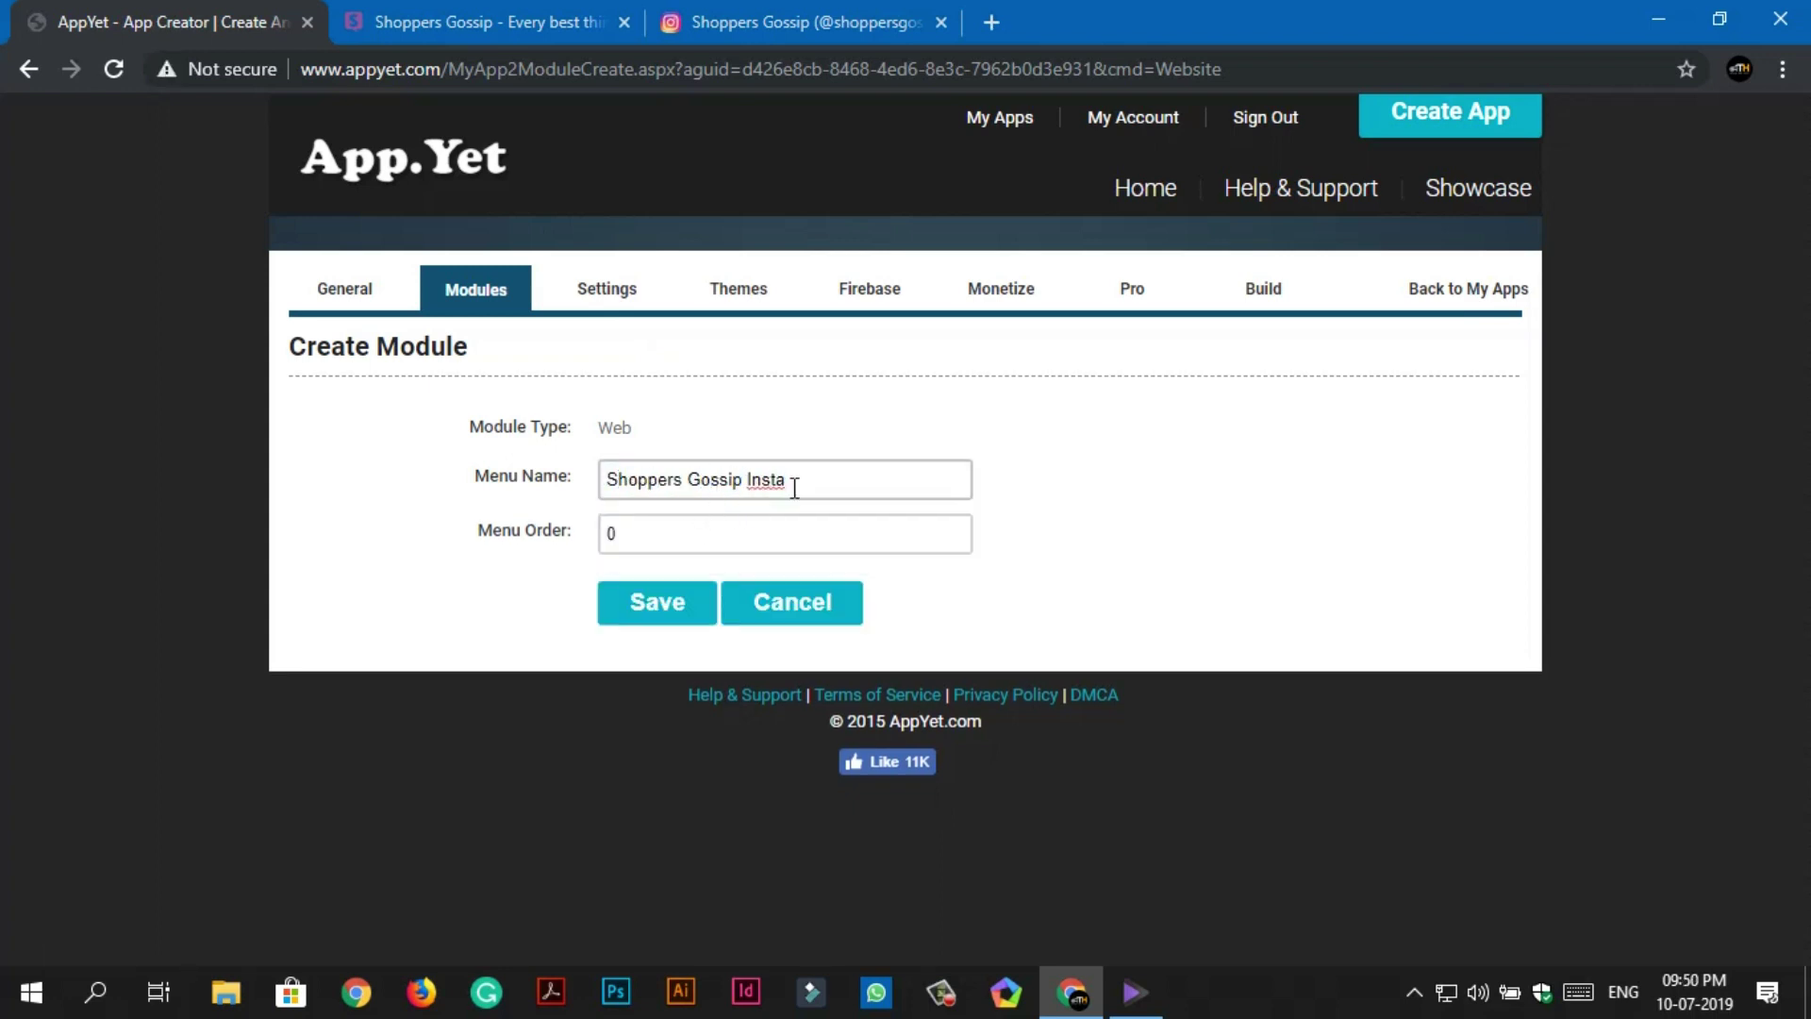
{"action": "left_click", "coordinate": [657, 601]}
{"action": "left_click", "coordinate": [665, 430]}
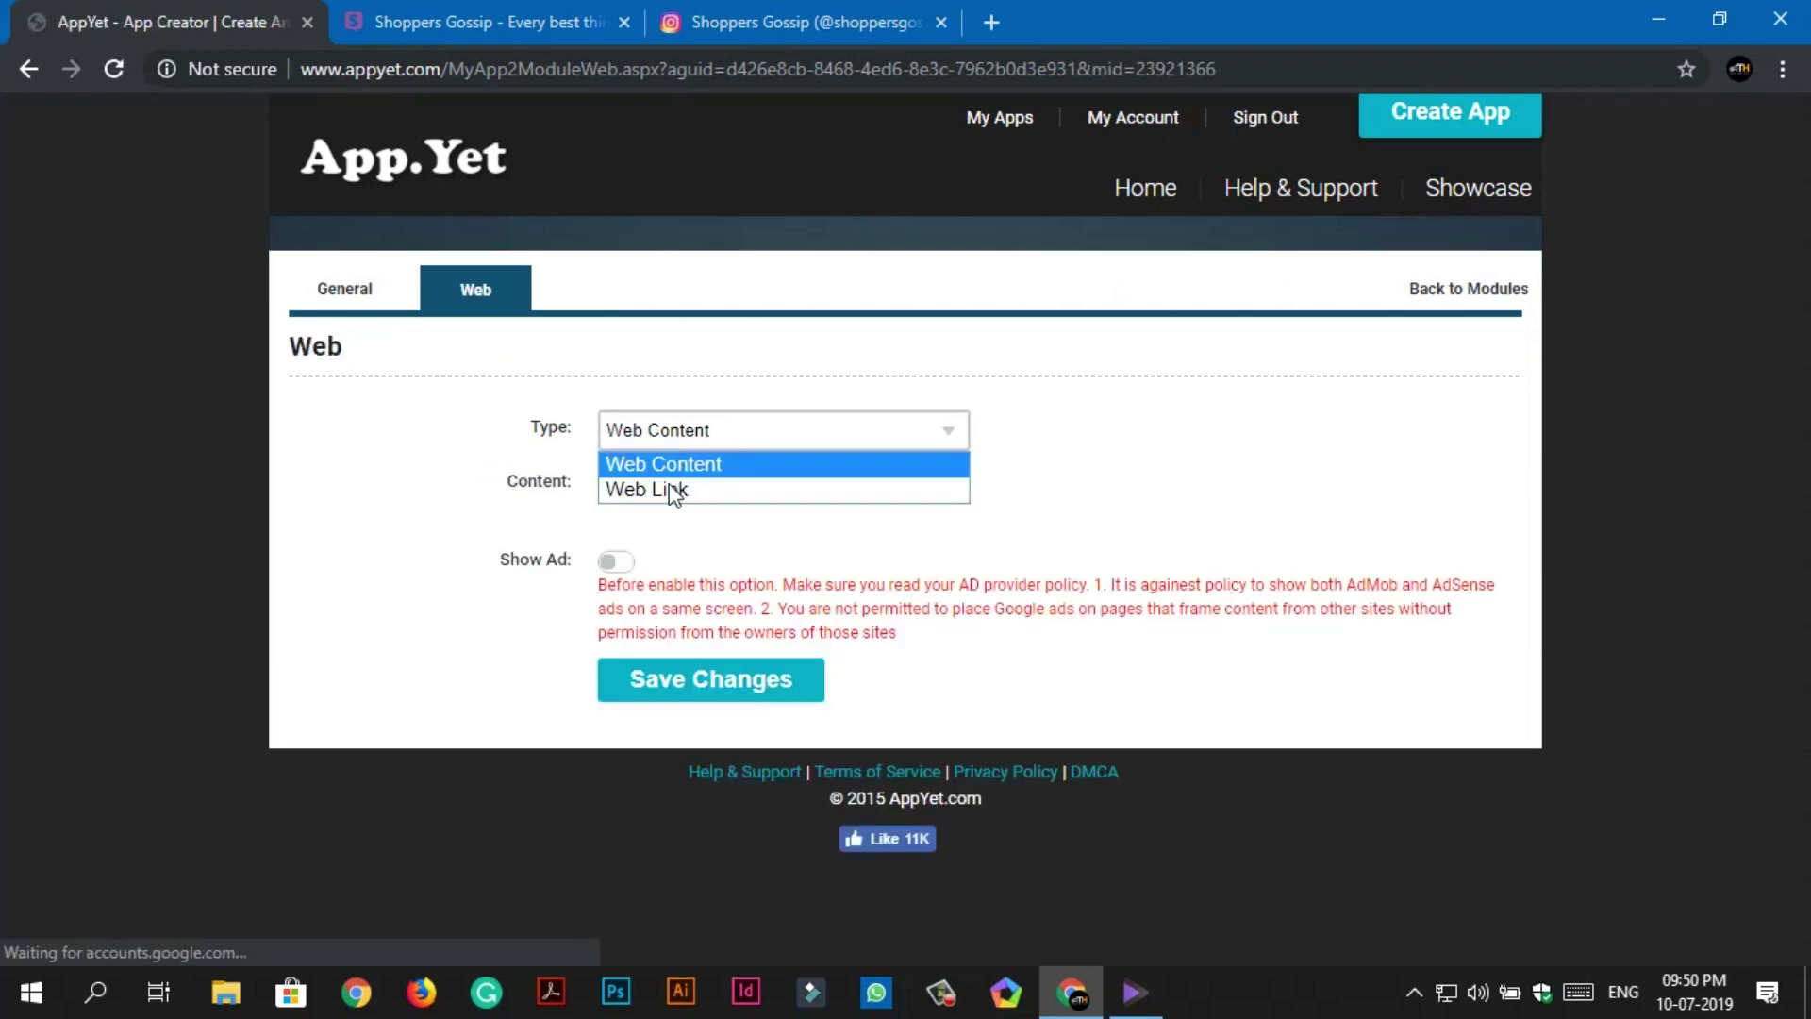
{"action": "left_click", "coordinate": [670, 488]}
{"action": "right_click", "coordinate": [653, 481]}
{"action": "left_click", "coordinate": [717, 675]}
{"action": "left_click", "coordinate": [711, 710]}
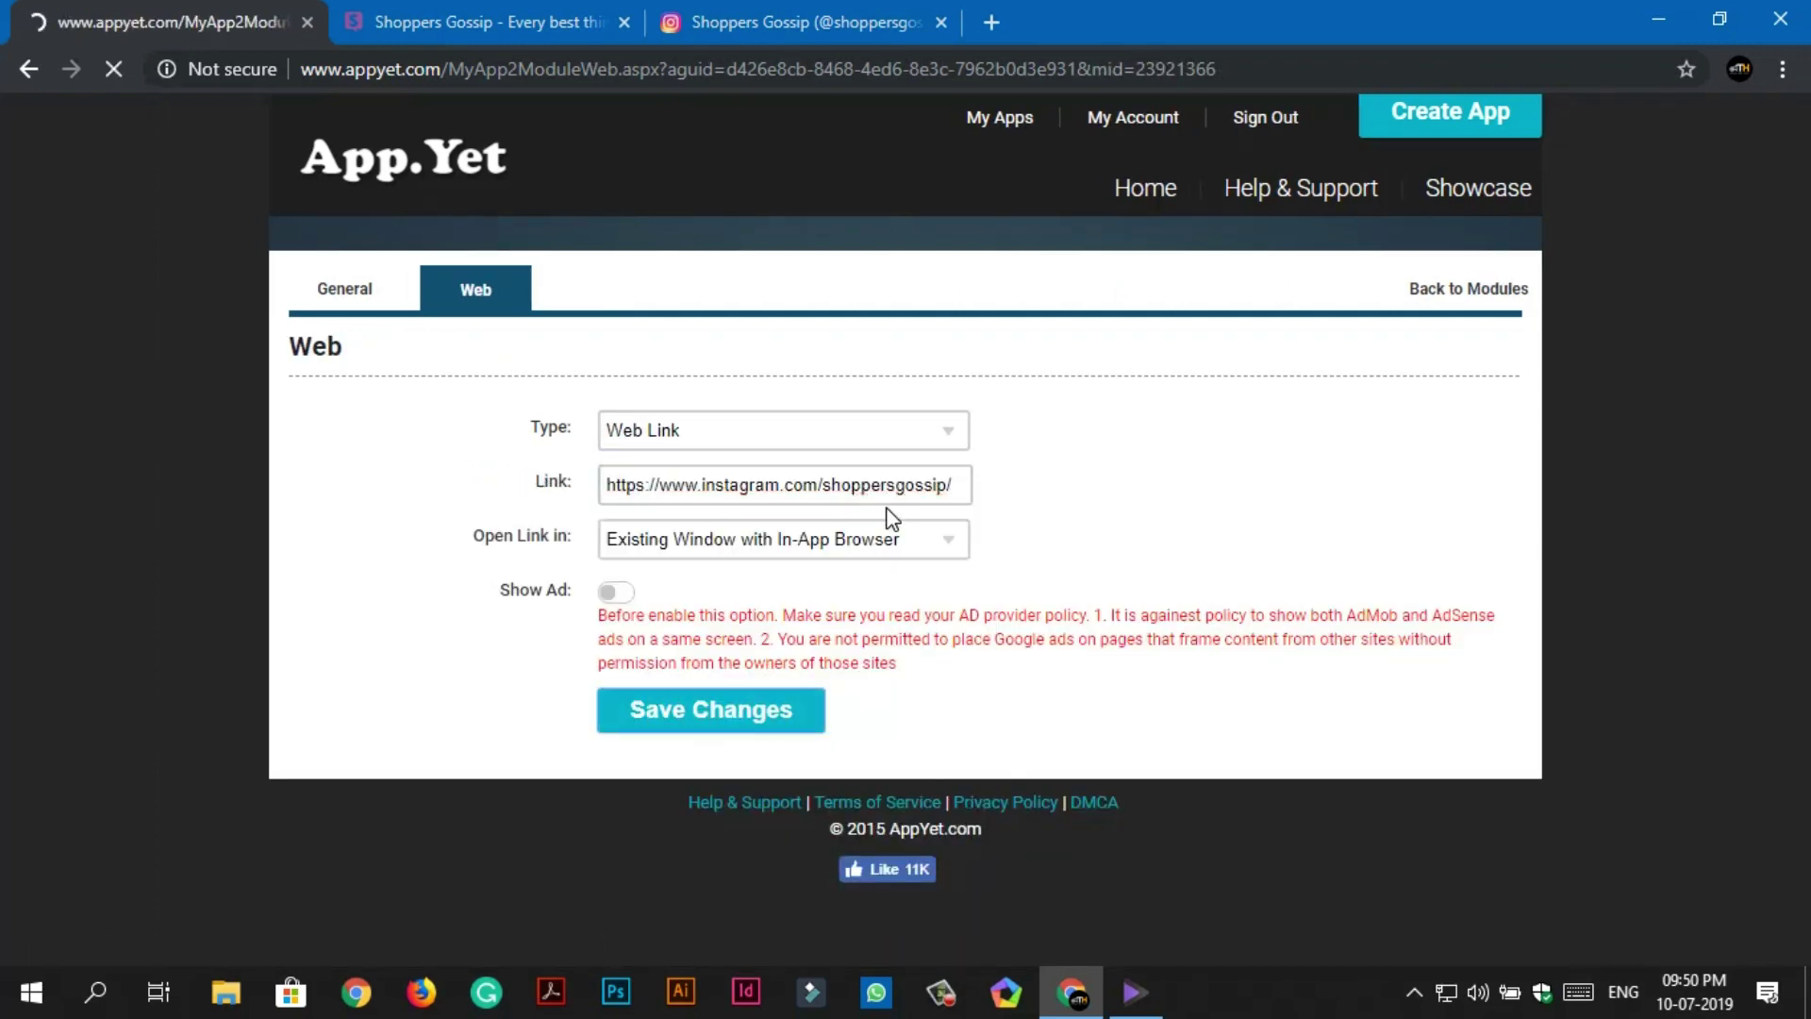
Close the extra browser tabs and return to the module list.
{"action": "left_click", "coordinate": [666, 28]}
{"action": "left_click", "coordinate": [940, 21]}
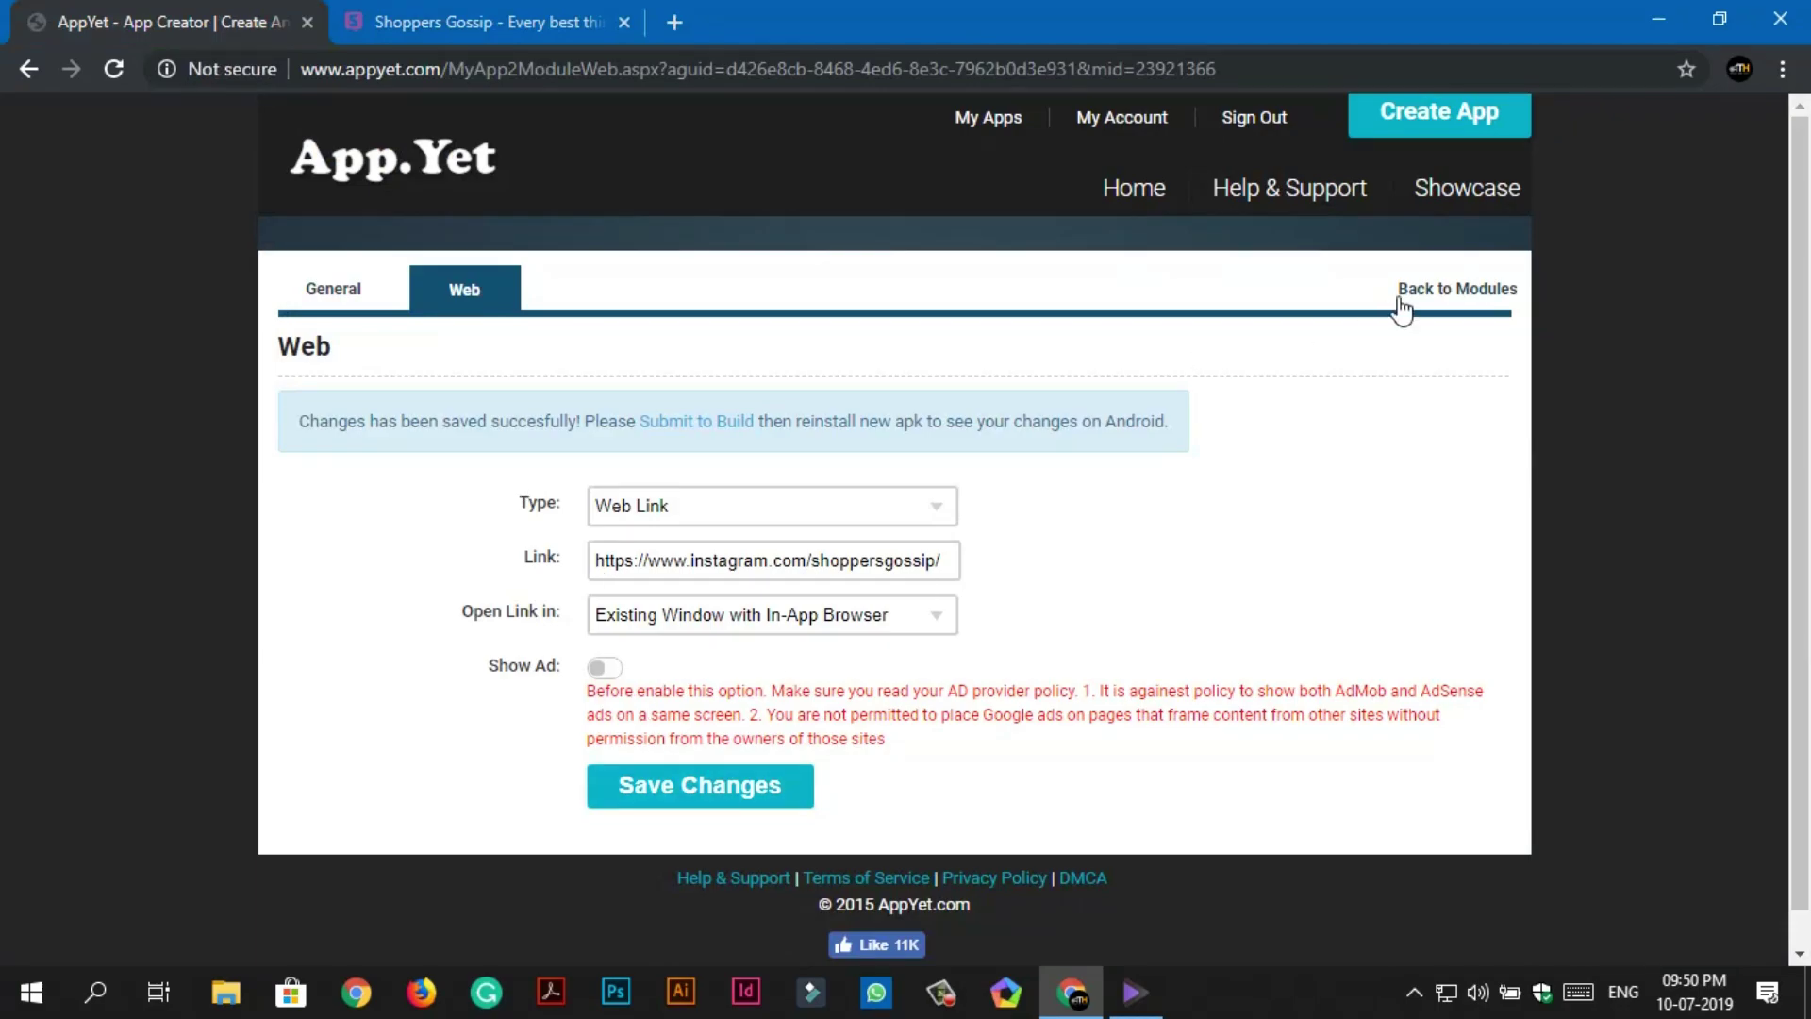
{"action": "left_click", "coordinate": [1406, 292]}
{"action": "scroll", "coordinate": [1094, 666], "scroll_direction": "down", "scroll_amount": 10}
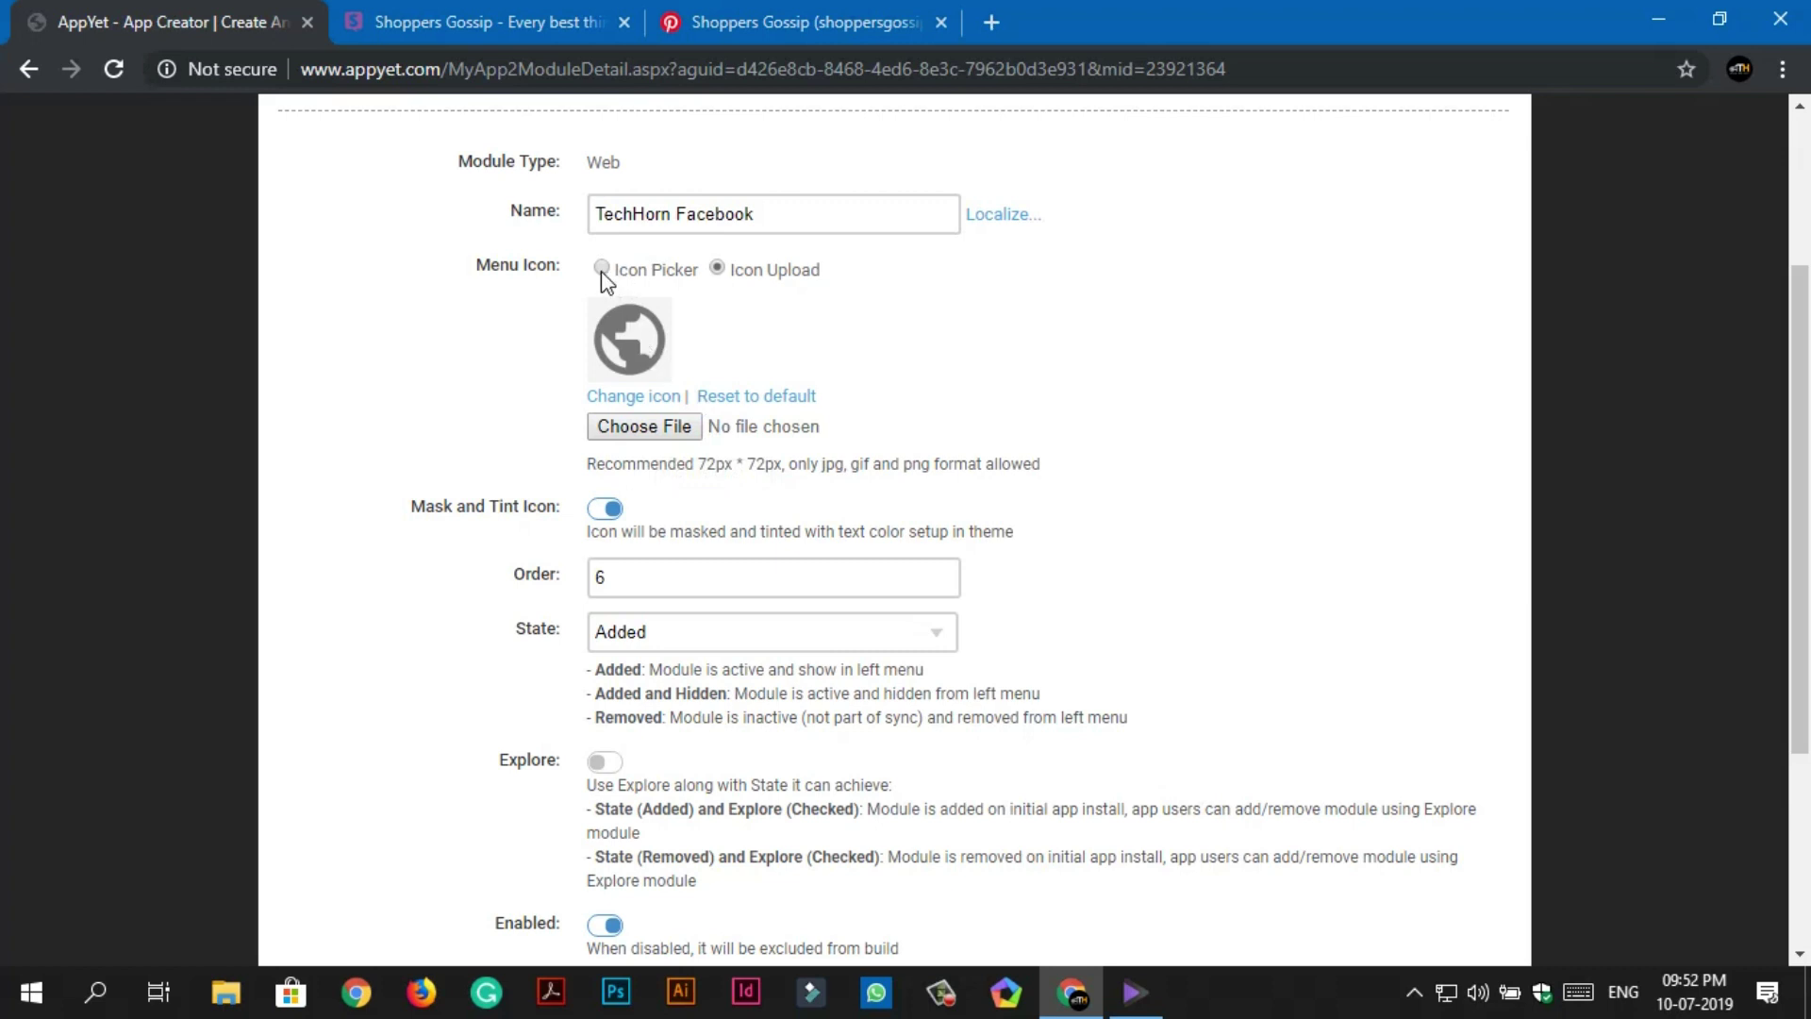
Search the icon picker for 'faceb' and give TechHorn Facebook the Facebook 'f' menu icon.
{"action": "scroll", "coordinate": [611, 404], "scroll_direction": "up", "scroll_amount": 3}
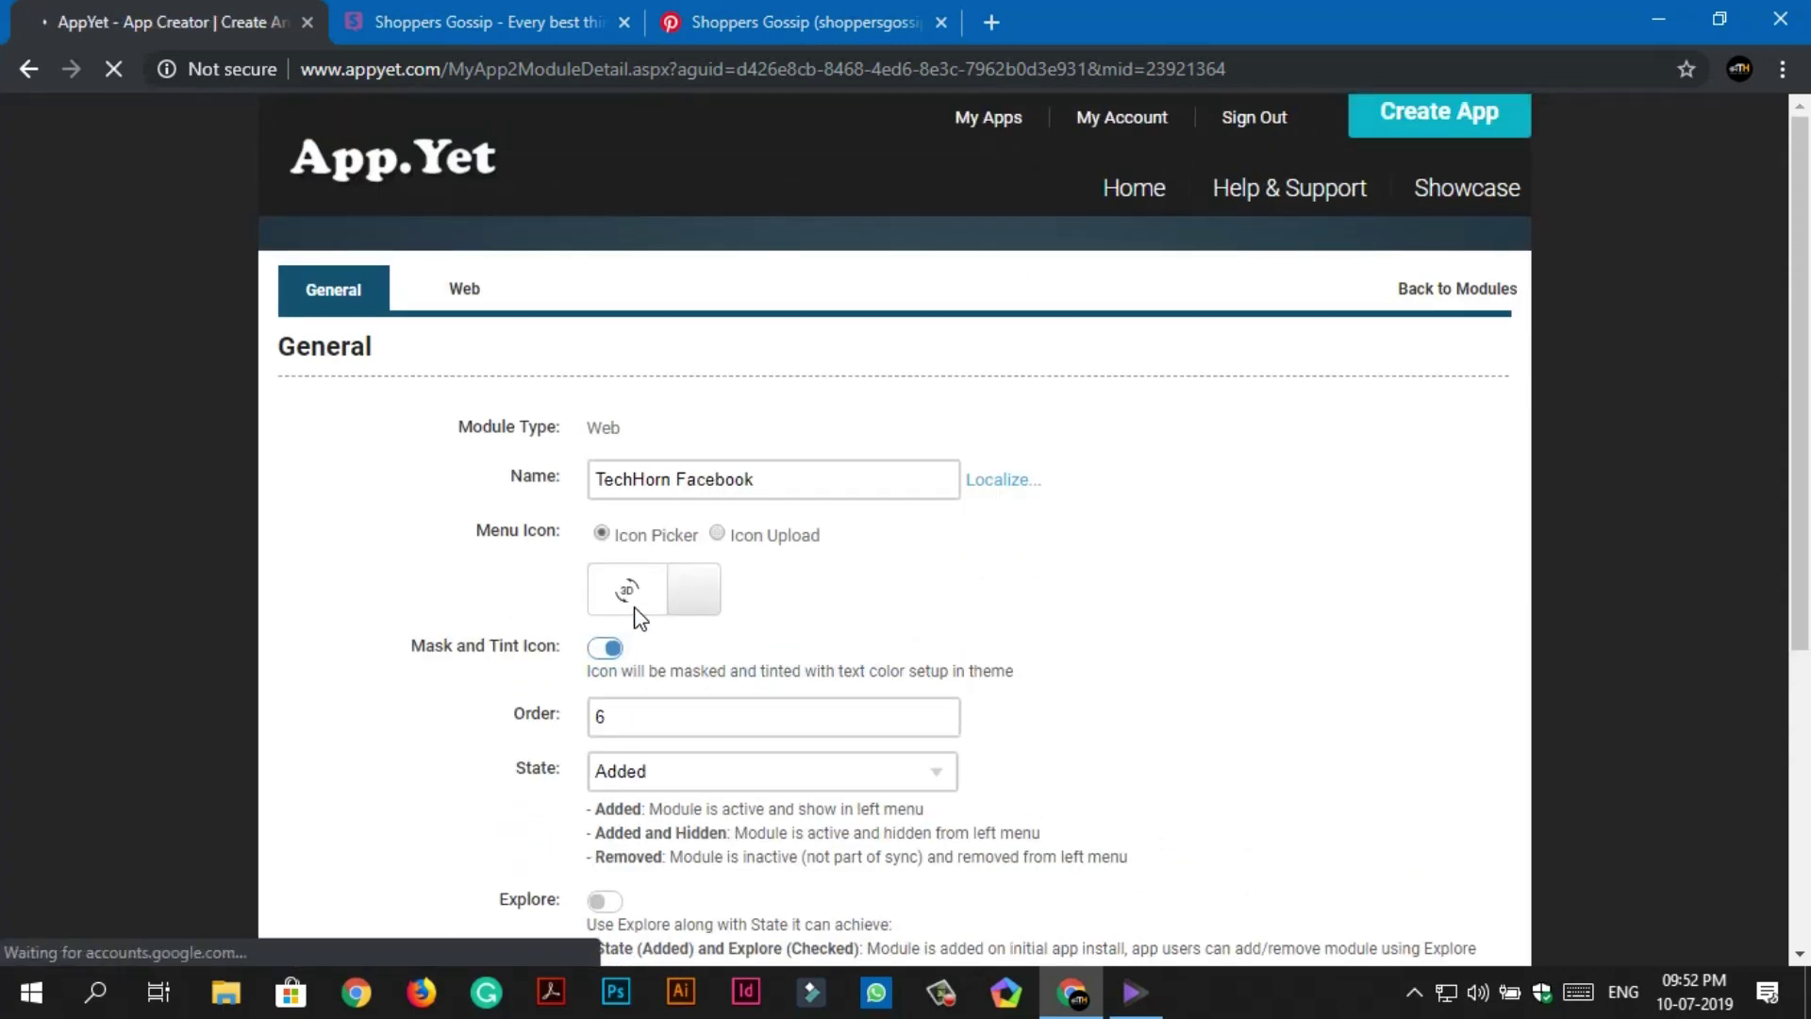
{"action": "left_click", "coordinate": [686, 592]}
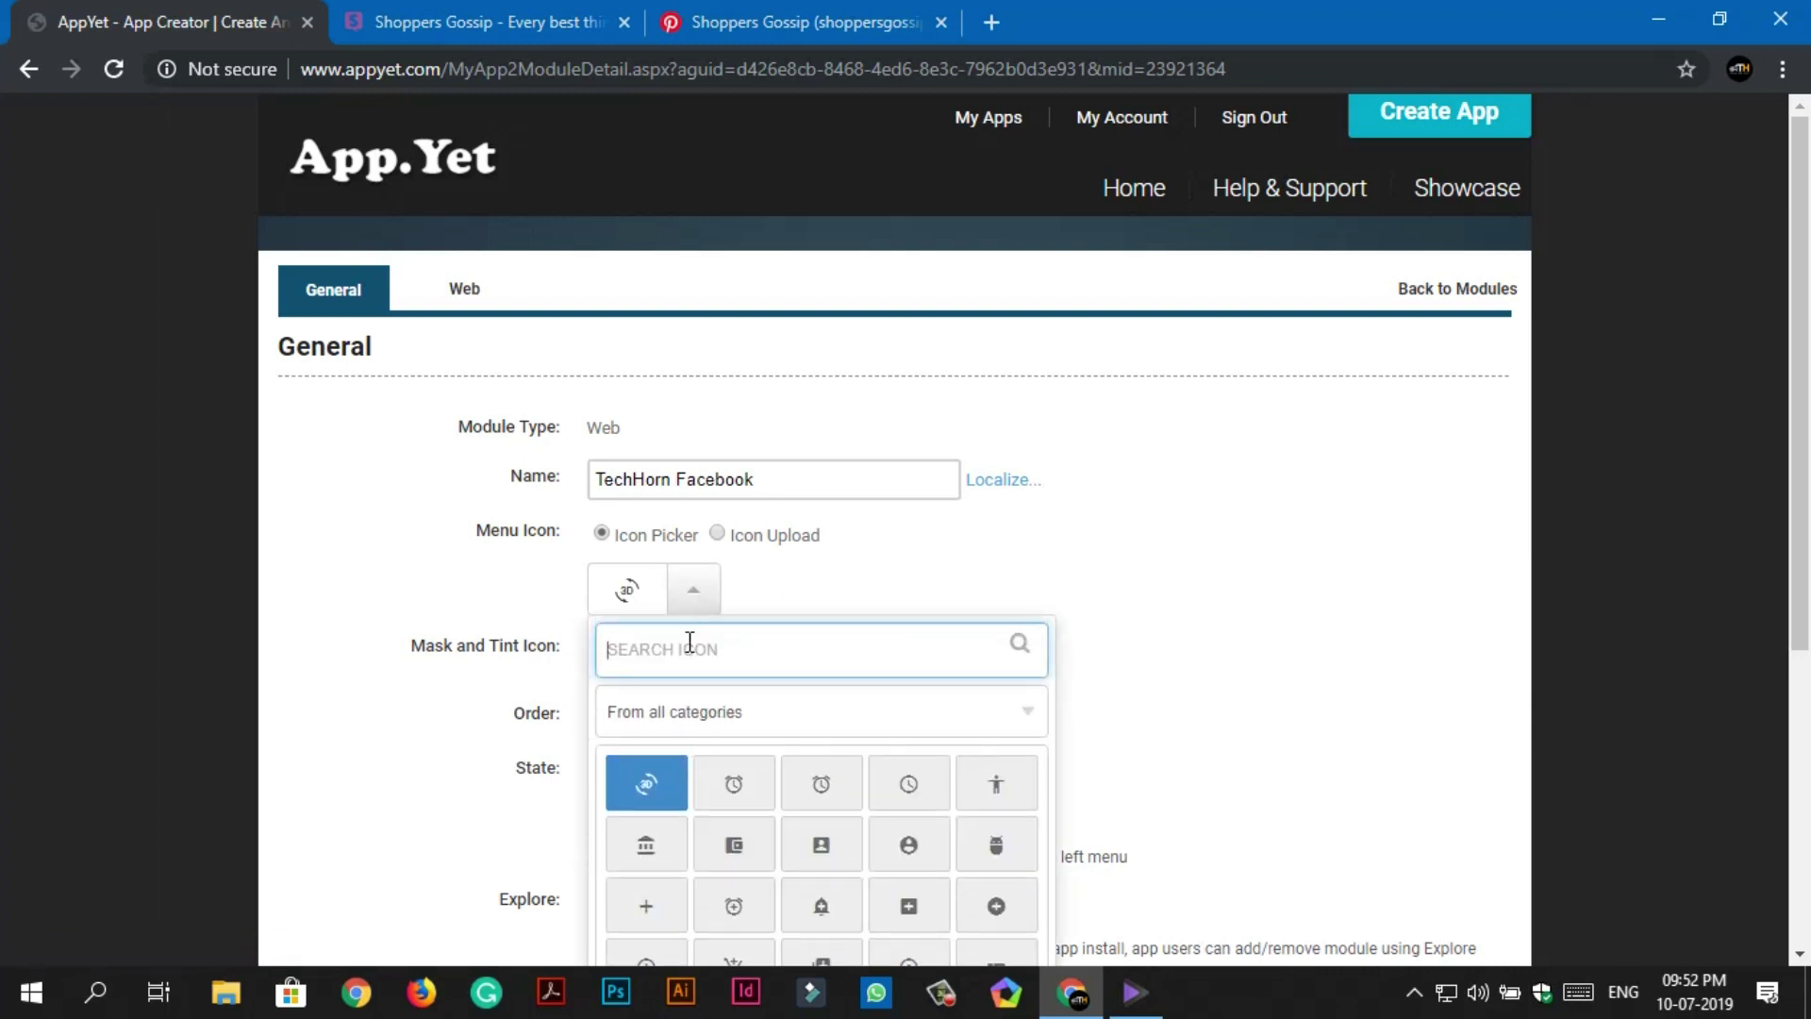
{"action": "type", "text": "facebook"}
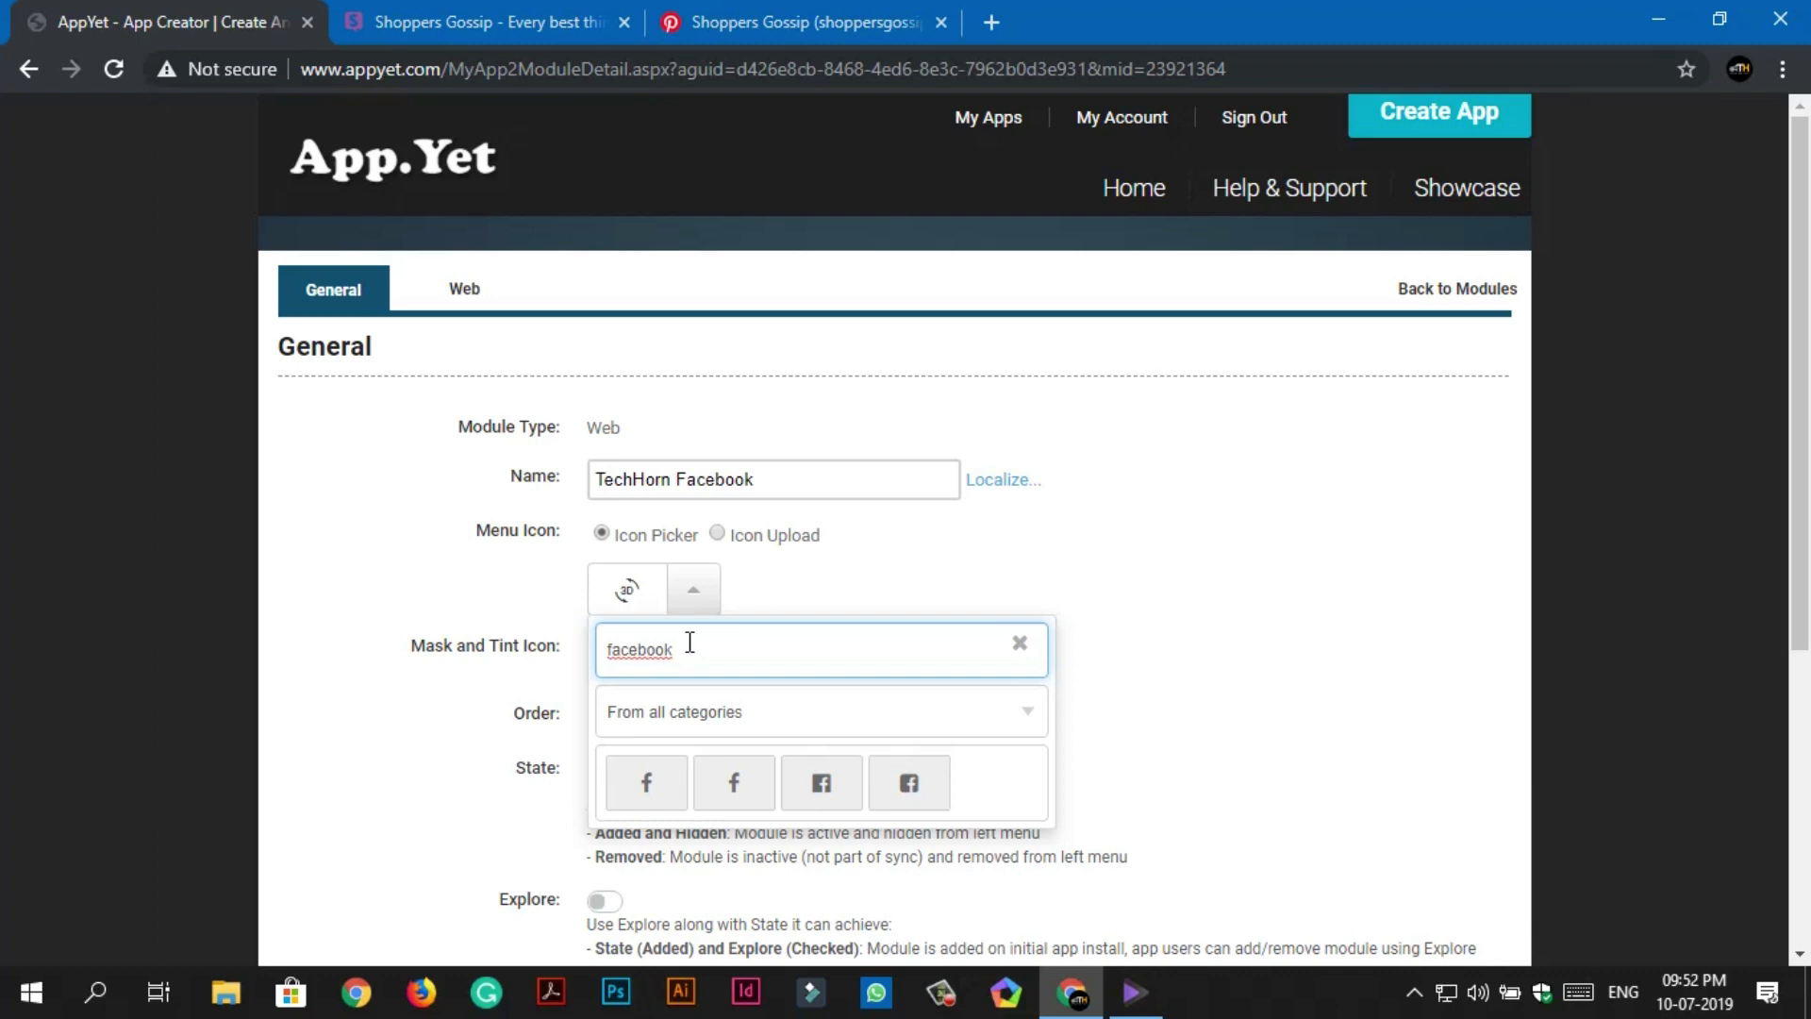
{"action": "left_click", "coordinate": [647, 781]}
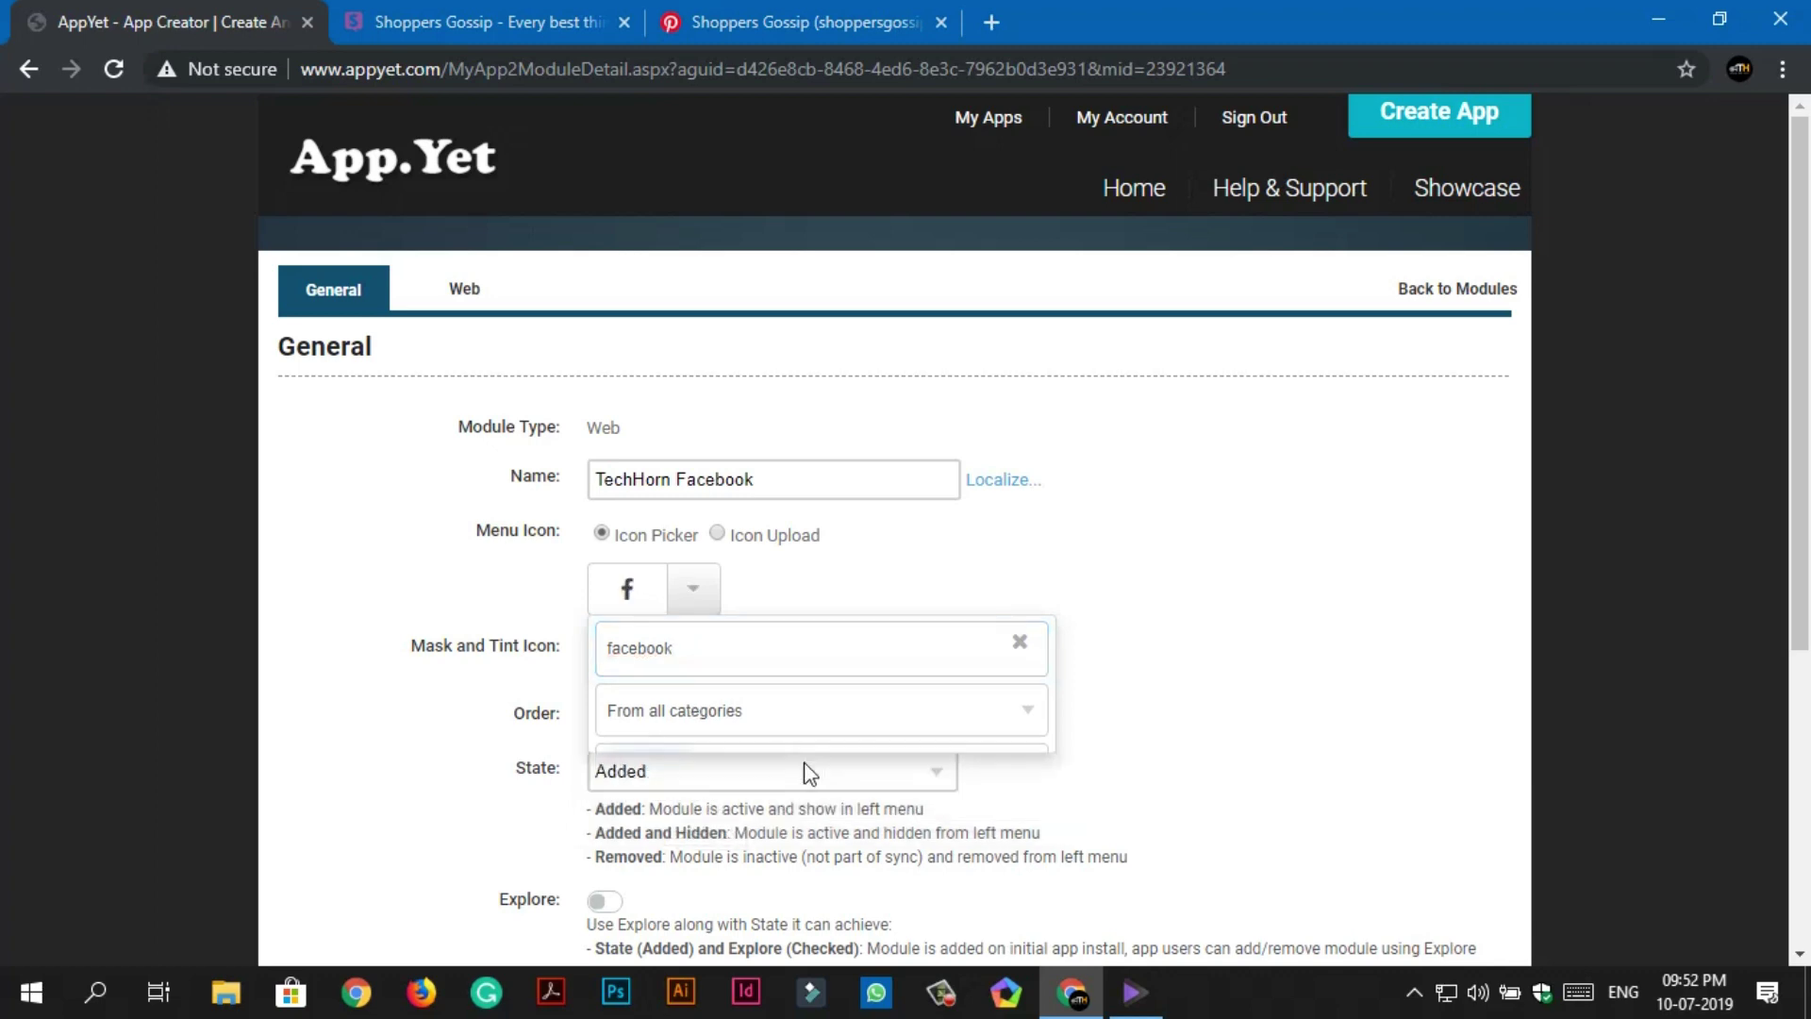
{"action": "scroll", "coordinate": [845, 812], "scroll_direction": "down", "scroll_amount": 5}
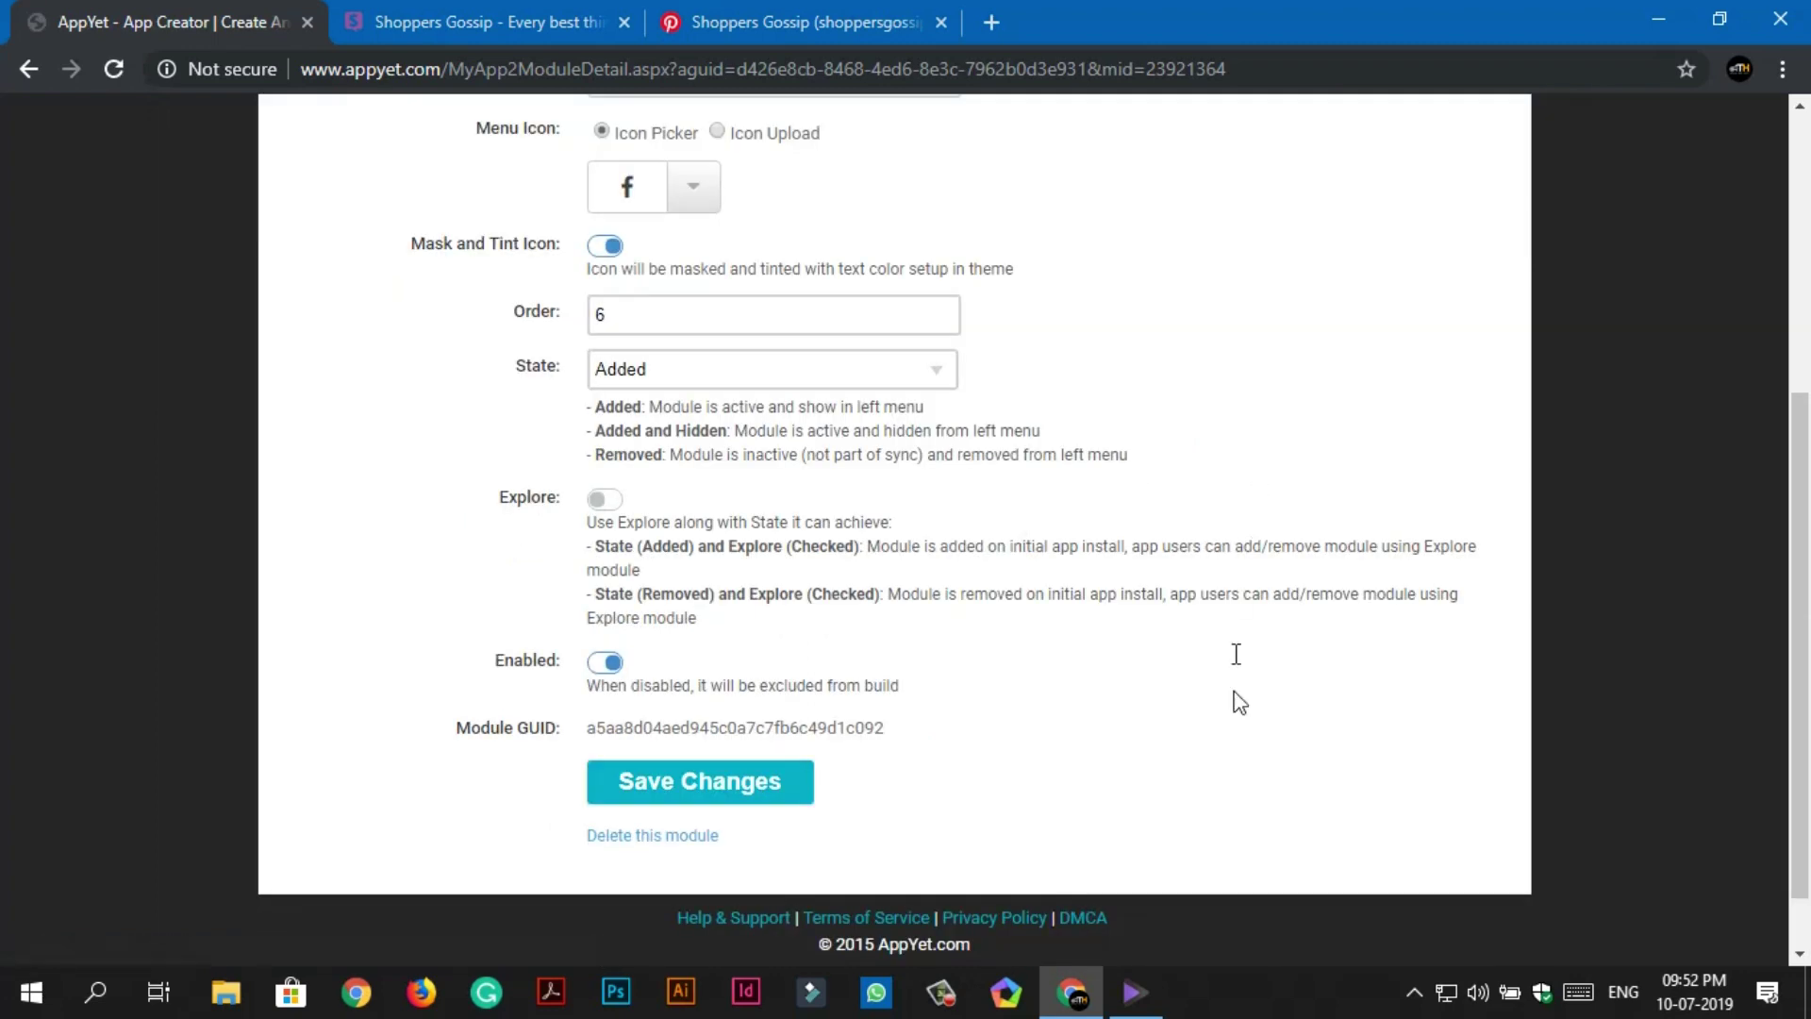
{"action": "scroll", "coordinate": [1240, 679], "scroll_direction": "up", "scroll_amount": 5}
{"action": "left_click", "coordinate": [1411, 293]}
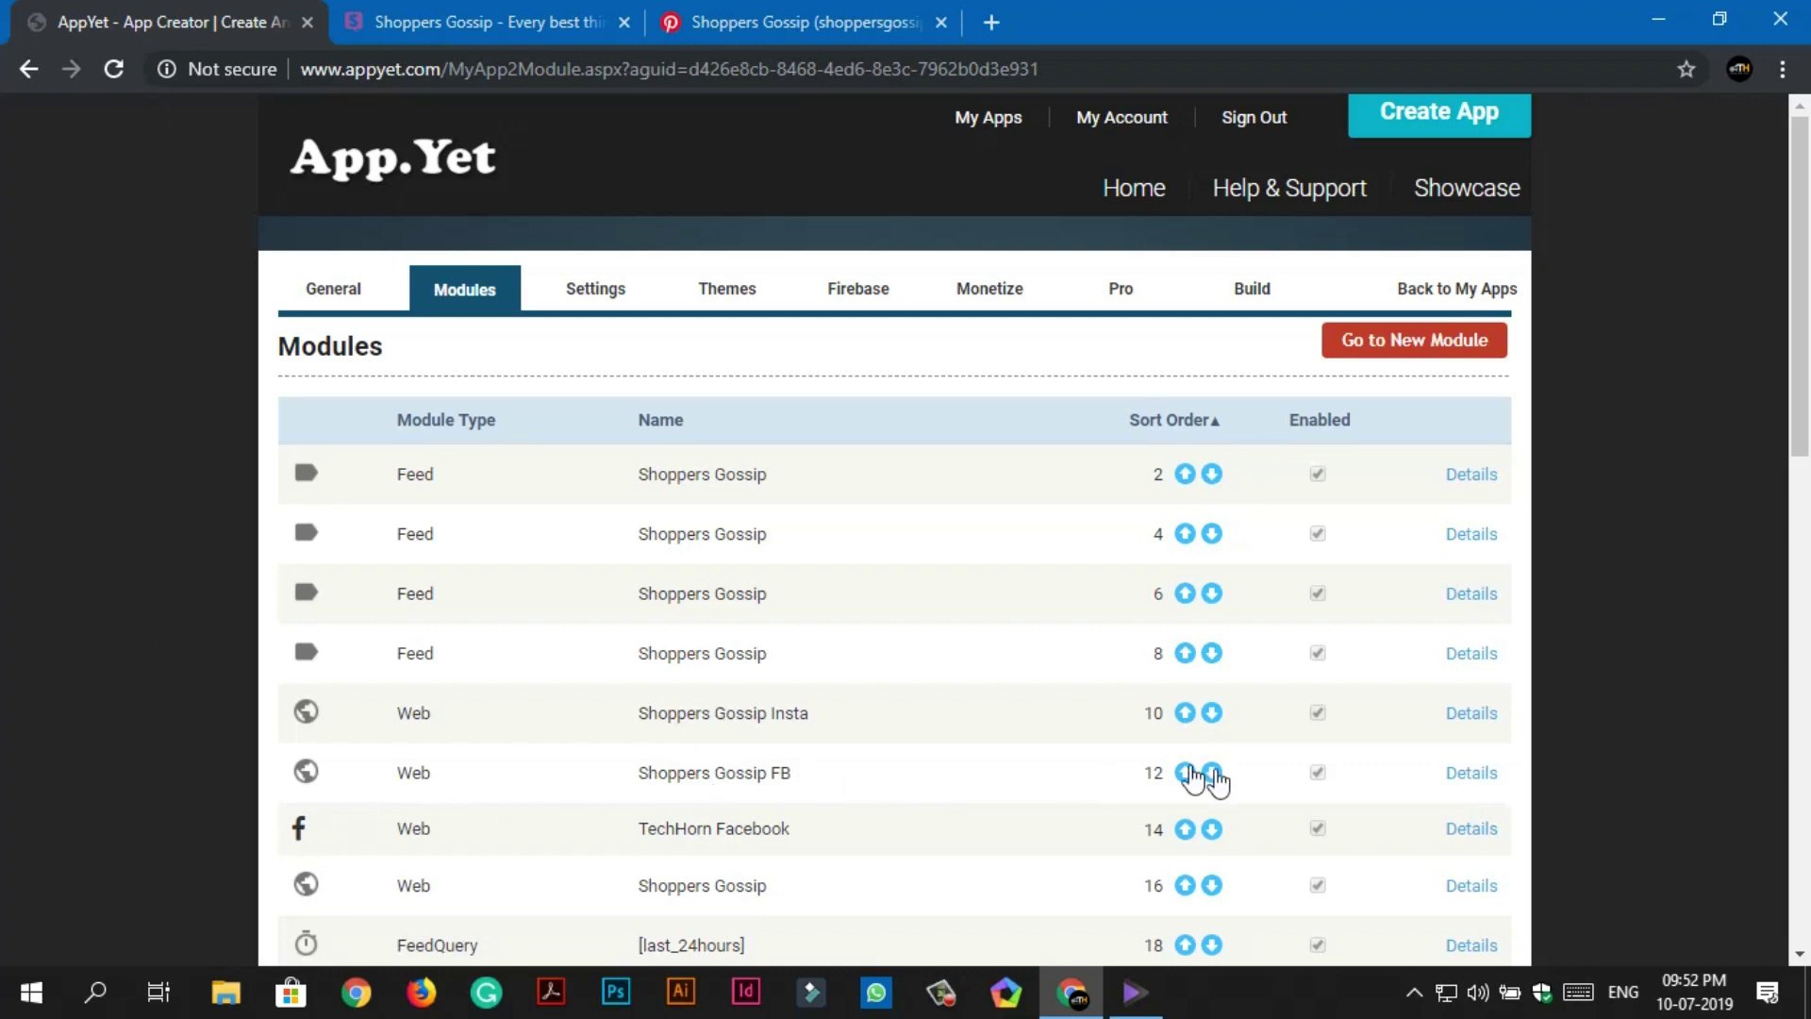
Open Shoppers Gossip FB, choose the Facebook icon found by searching 'face', and save it.
{"action": "left_click", "coordinate": [1456, 783]}
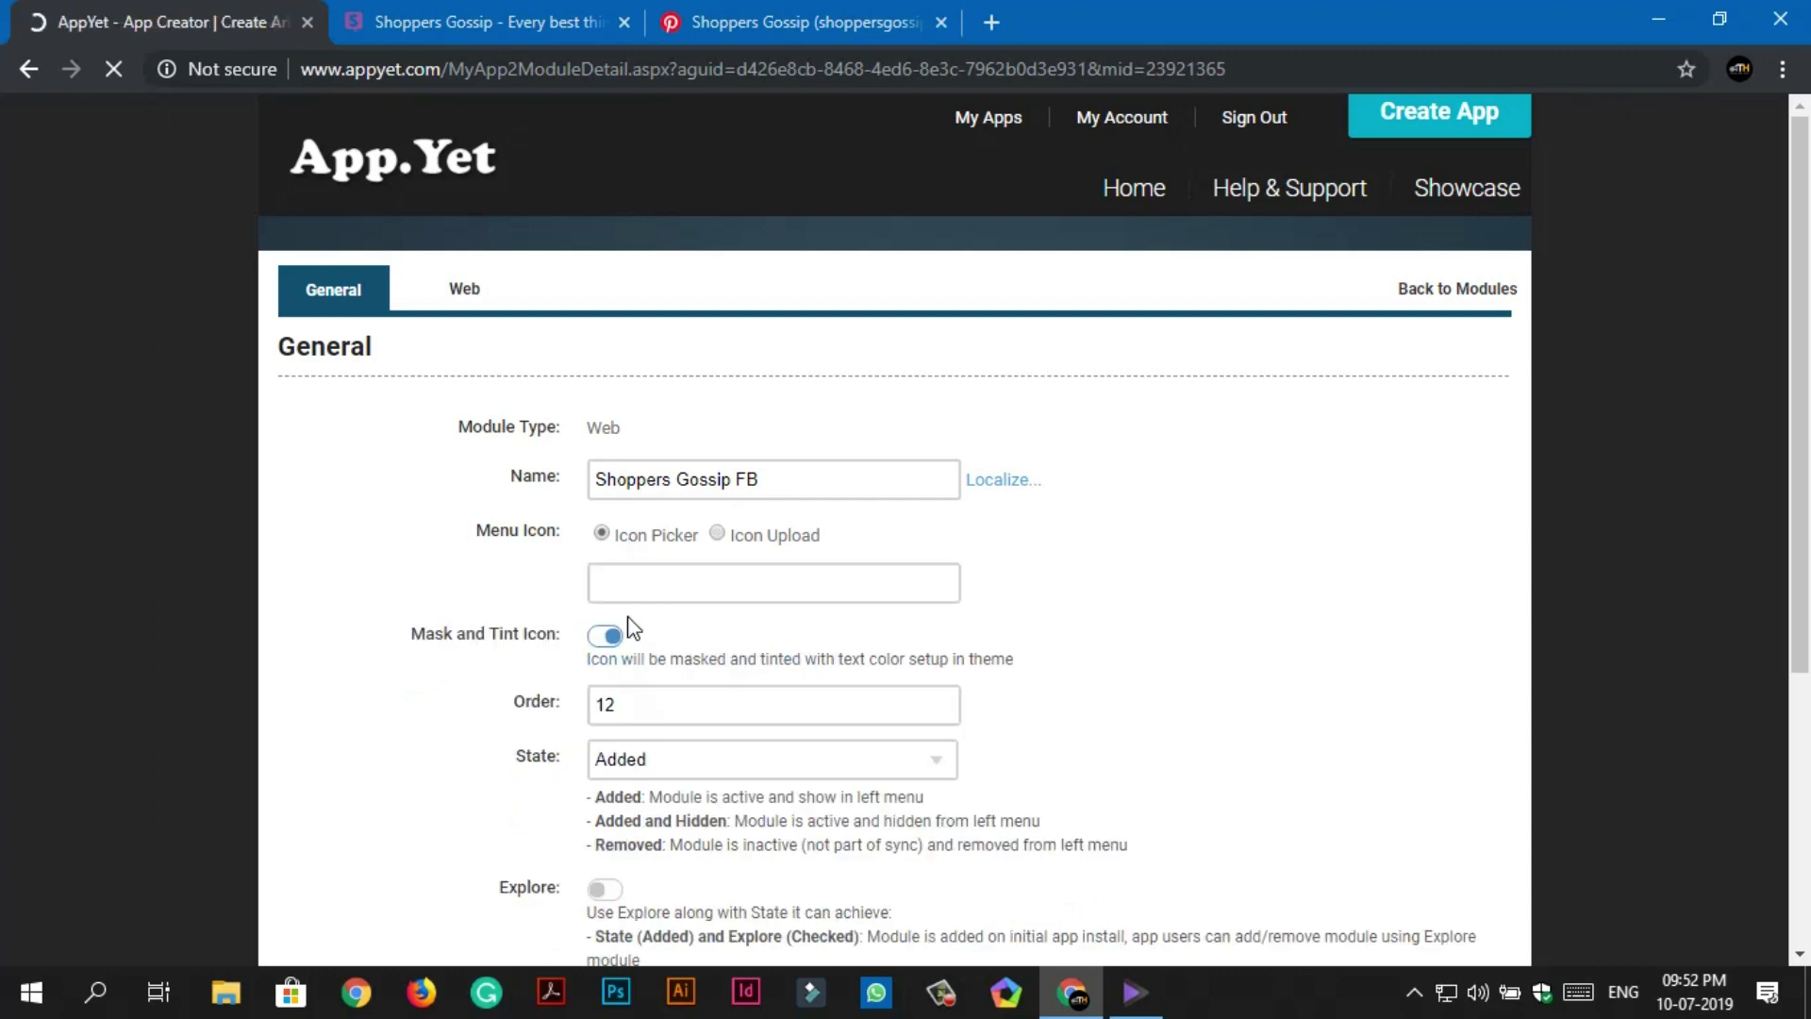
{"action": "left_click", "coordinate": [686, 603]}
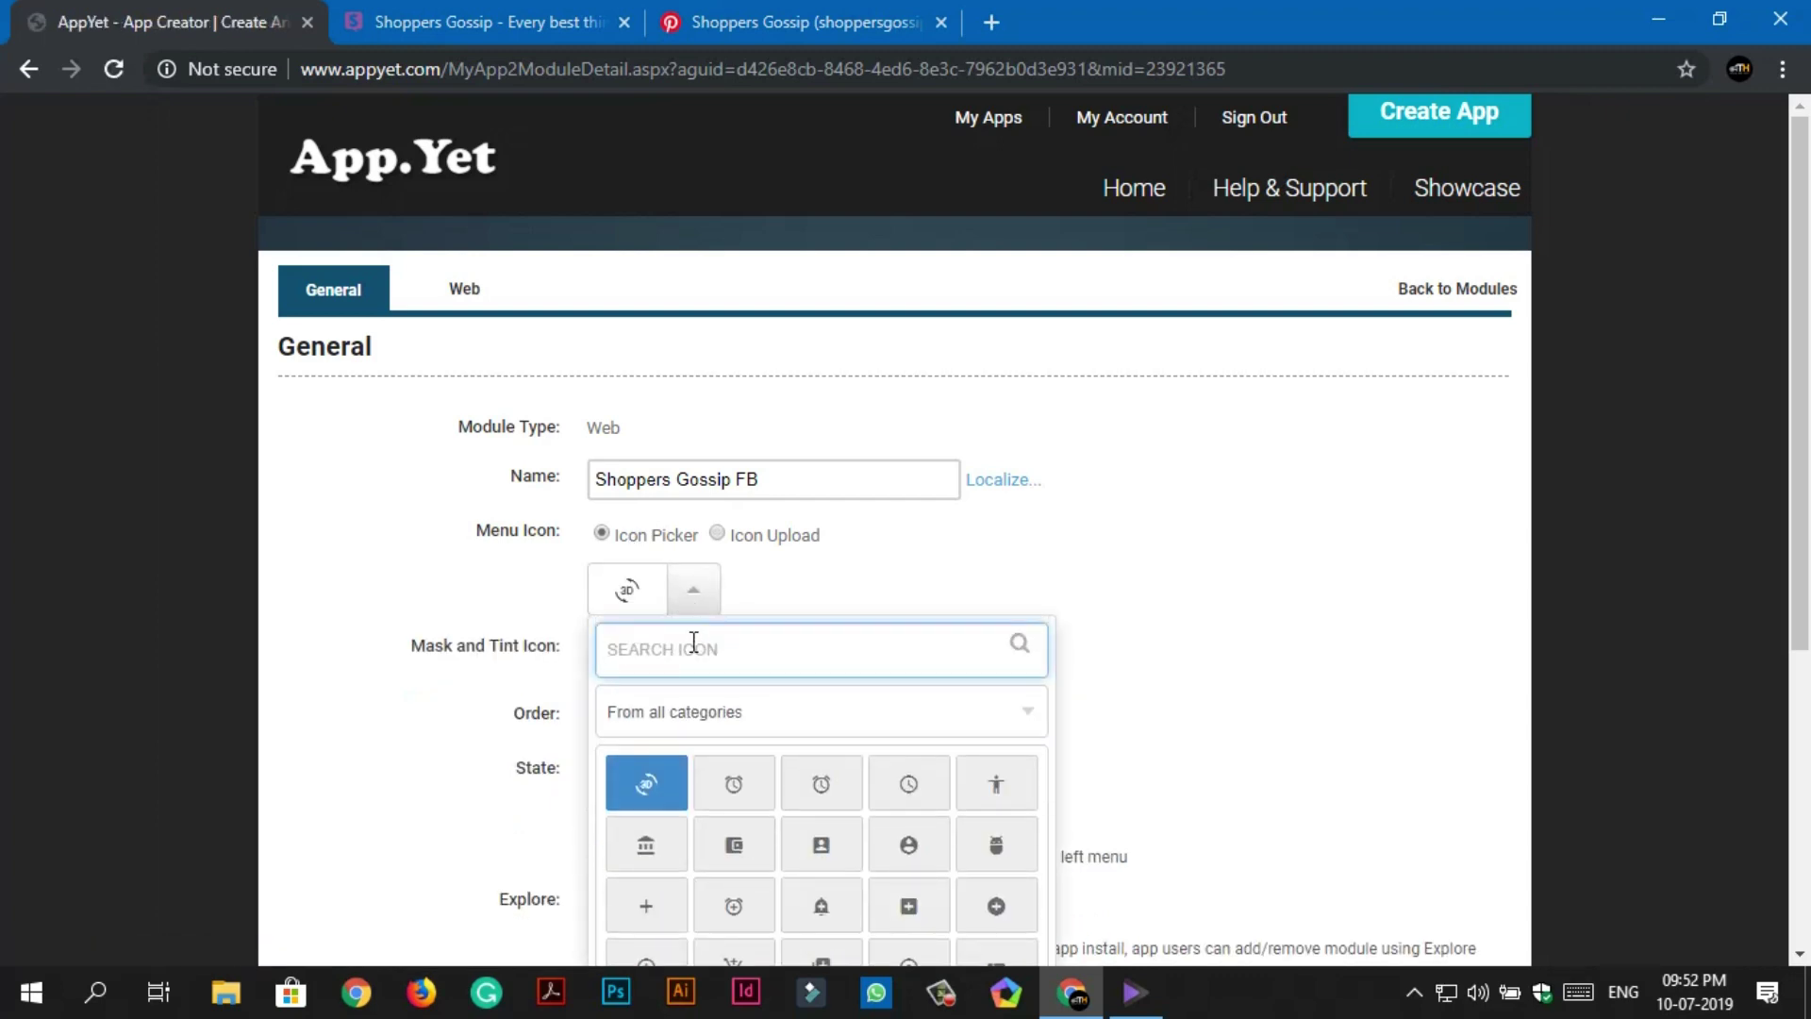
{"action": "type", "text": "face"}
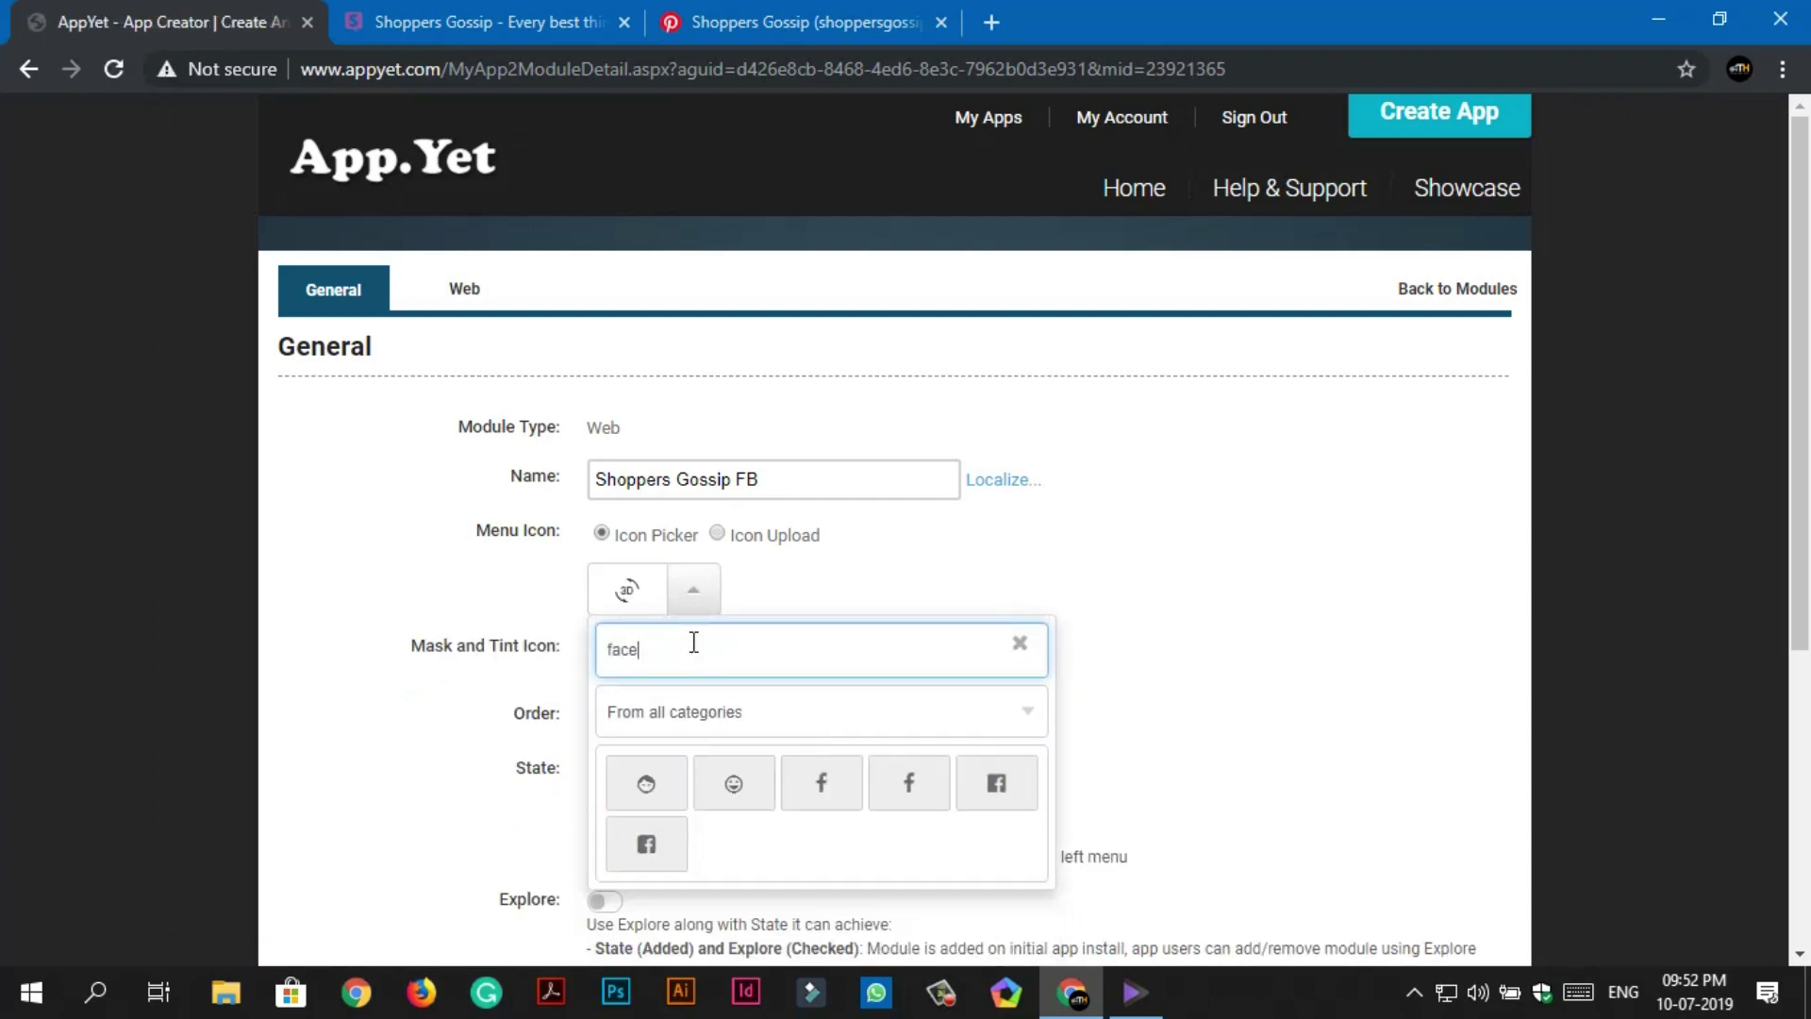
{"action": "left_click", "coordinate": [813, 783]}
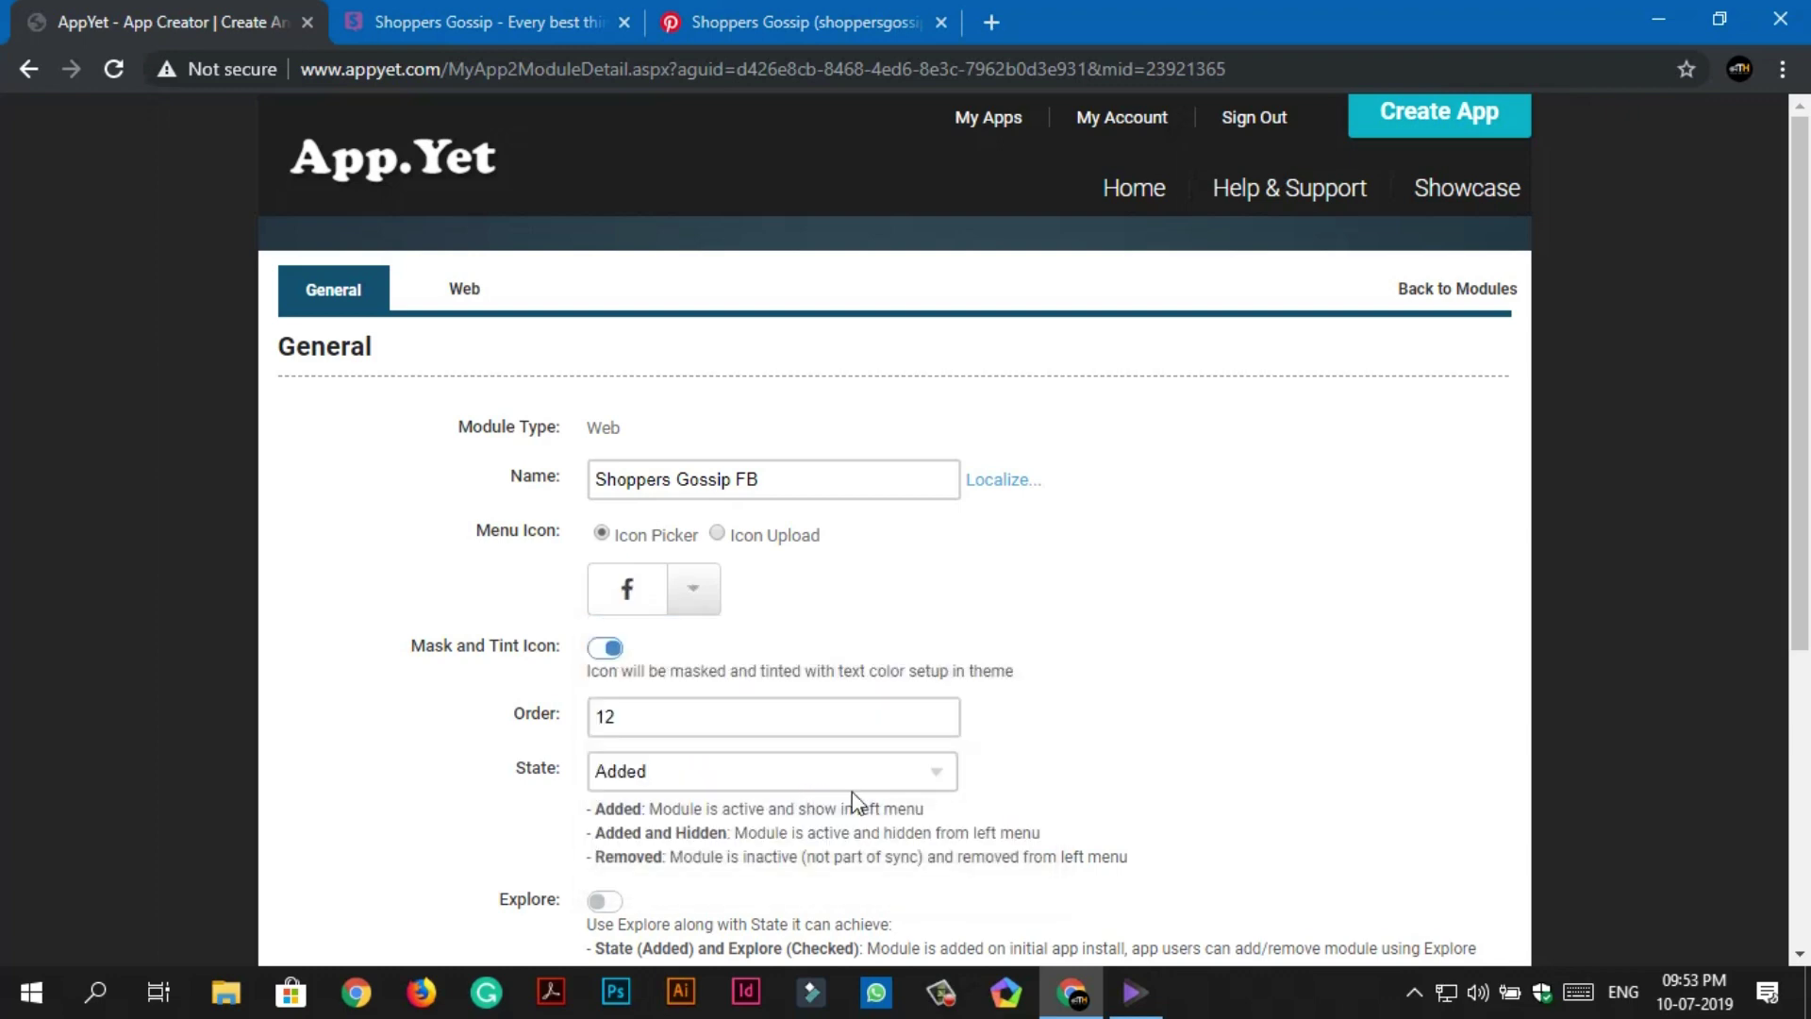
{"action": "scroll", "coordinate": [943, 802], "scroll_direction": "down", "scroll_amount": 5}
{"action": "left_click", "coordinate": [722, 728]}
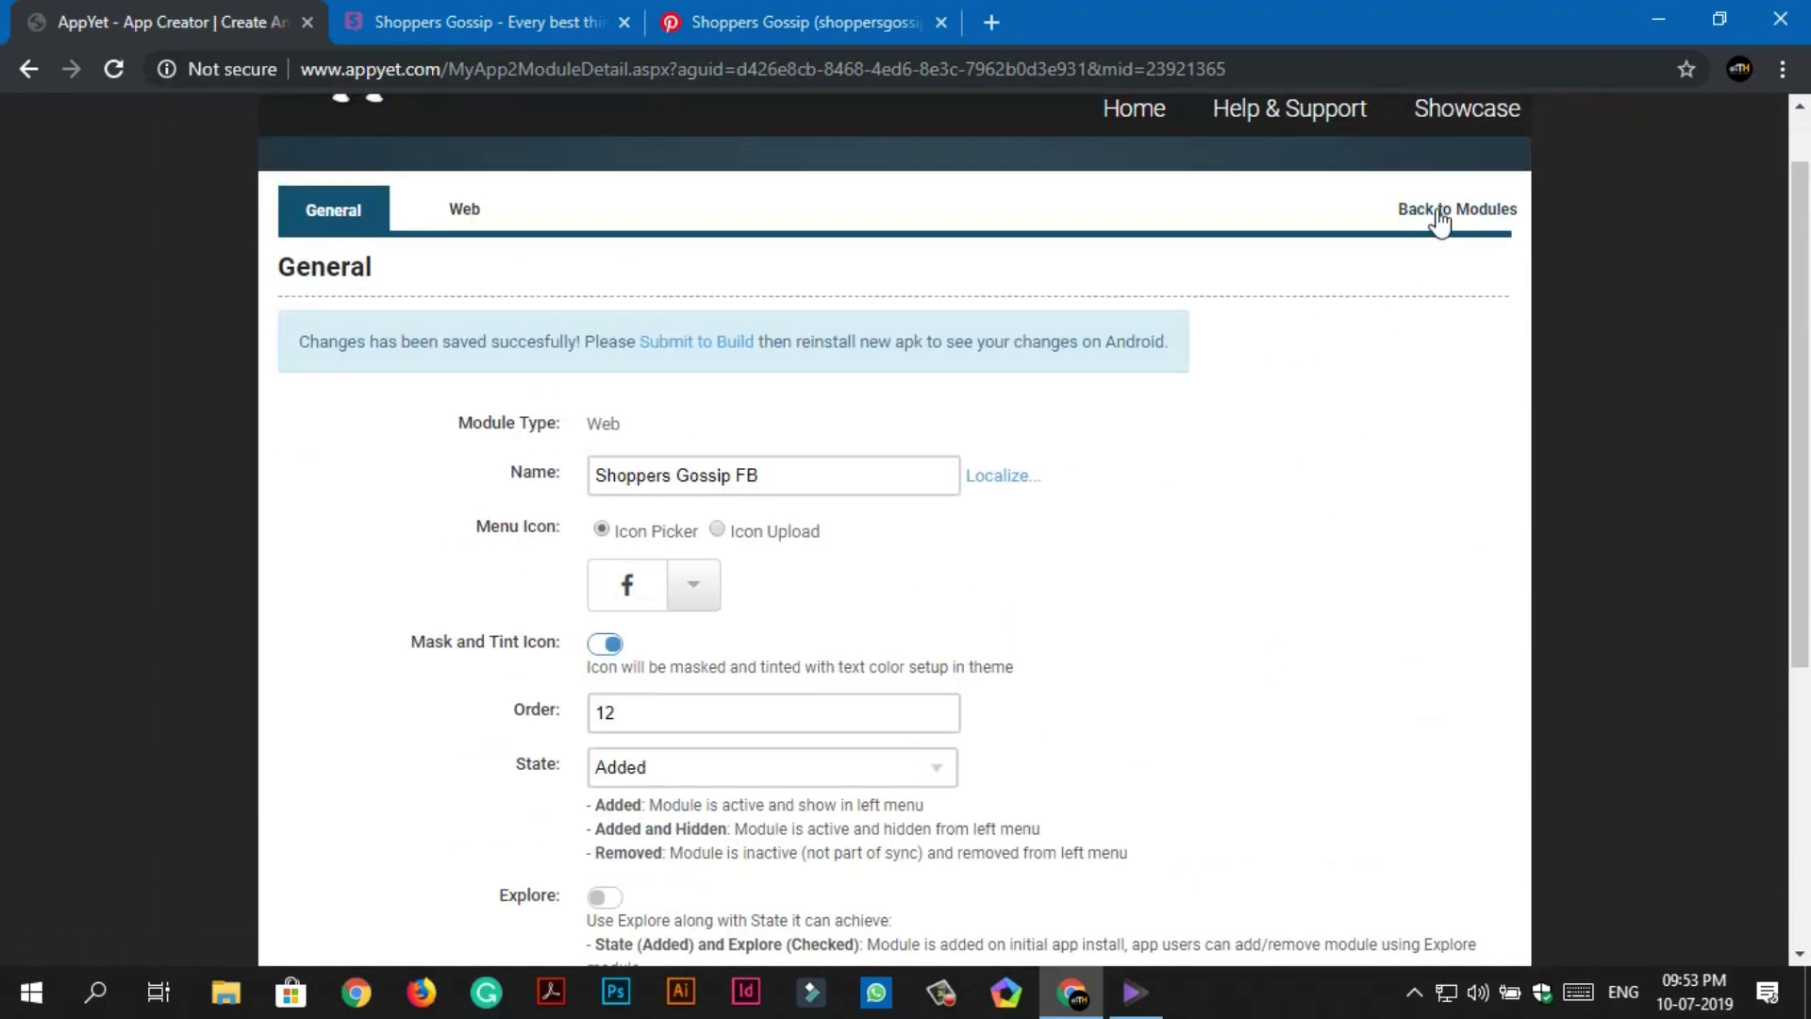
{"action": "left_click", "coordinate": [1439, 211]}
{"action": "scroll", "coordinate": [1221, 625], "scroll_direction": "down", "scroll_amount": 3}
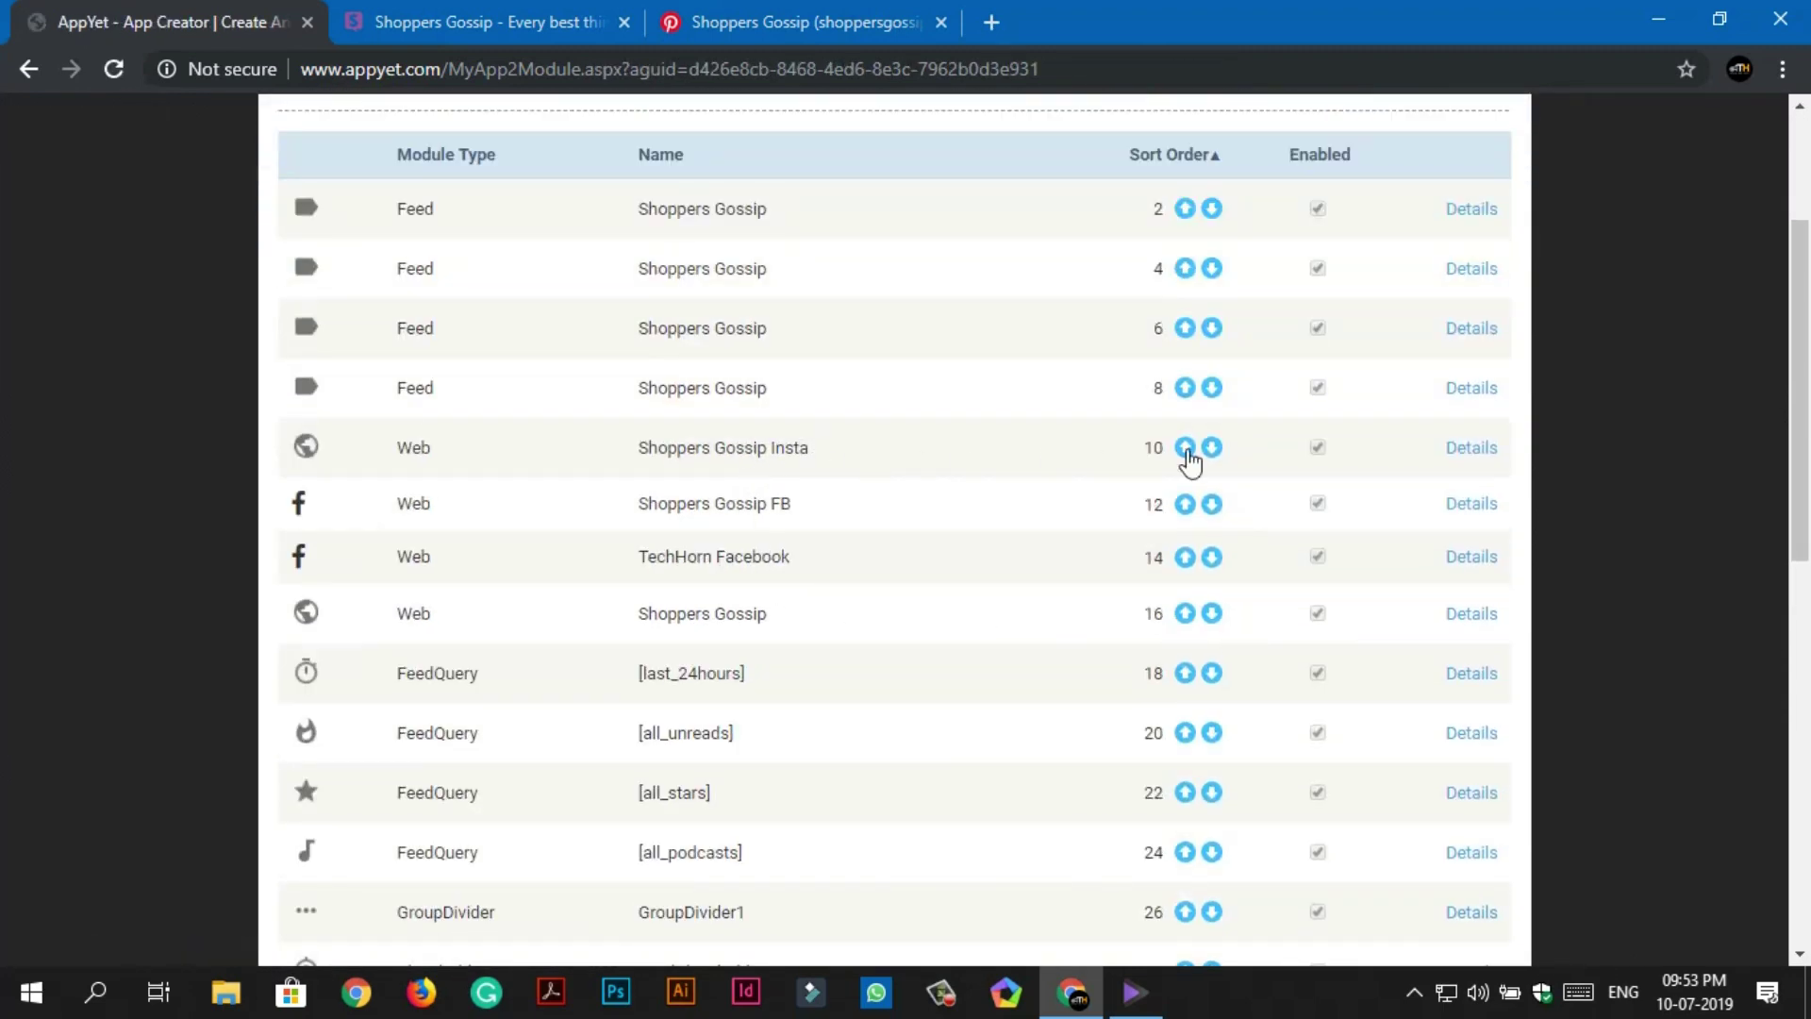
Open Shoppers Gossip Insta, pick the Instagram icon found by searching 'insta', and save.
{"action": "left_click", "coordinate": [1450, 449]}
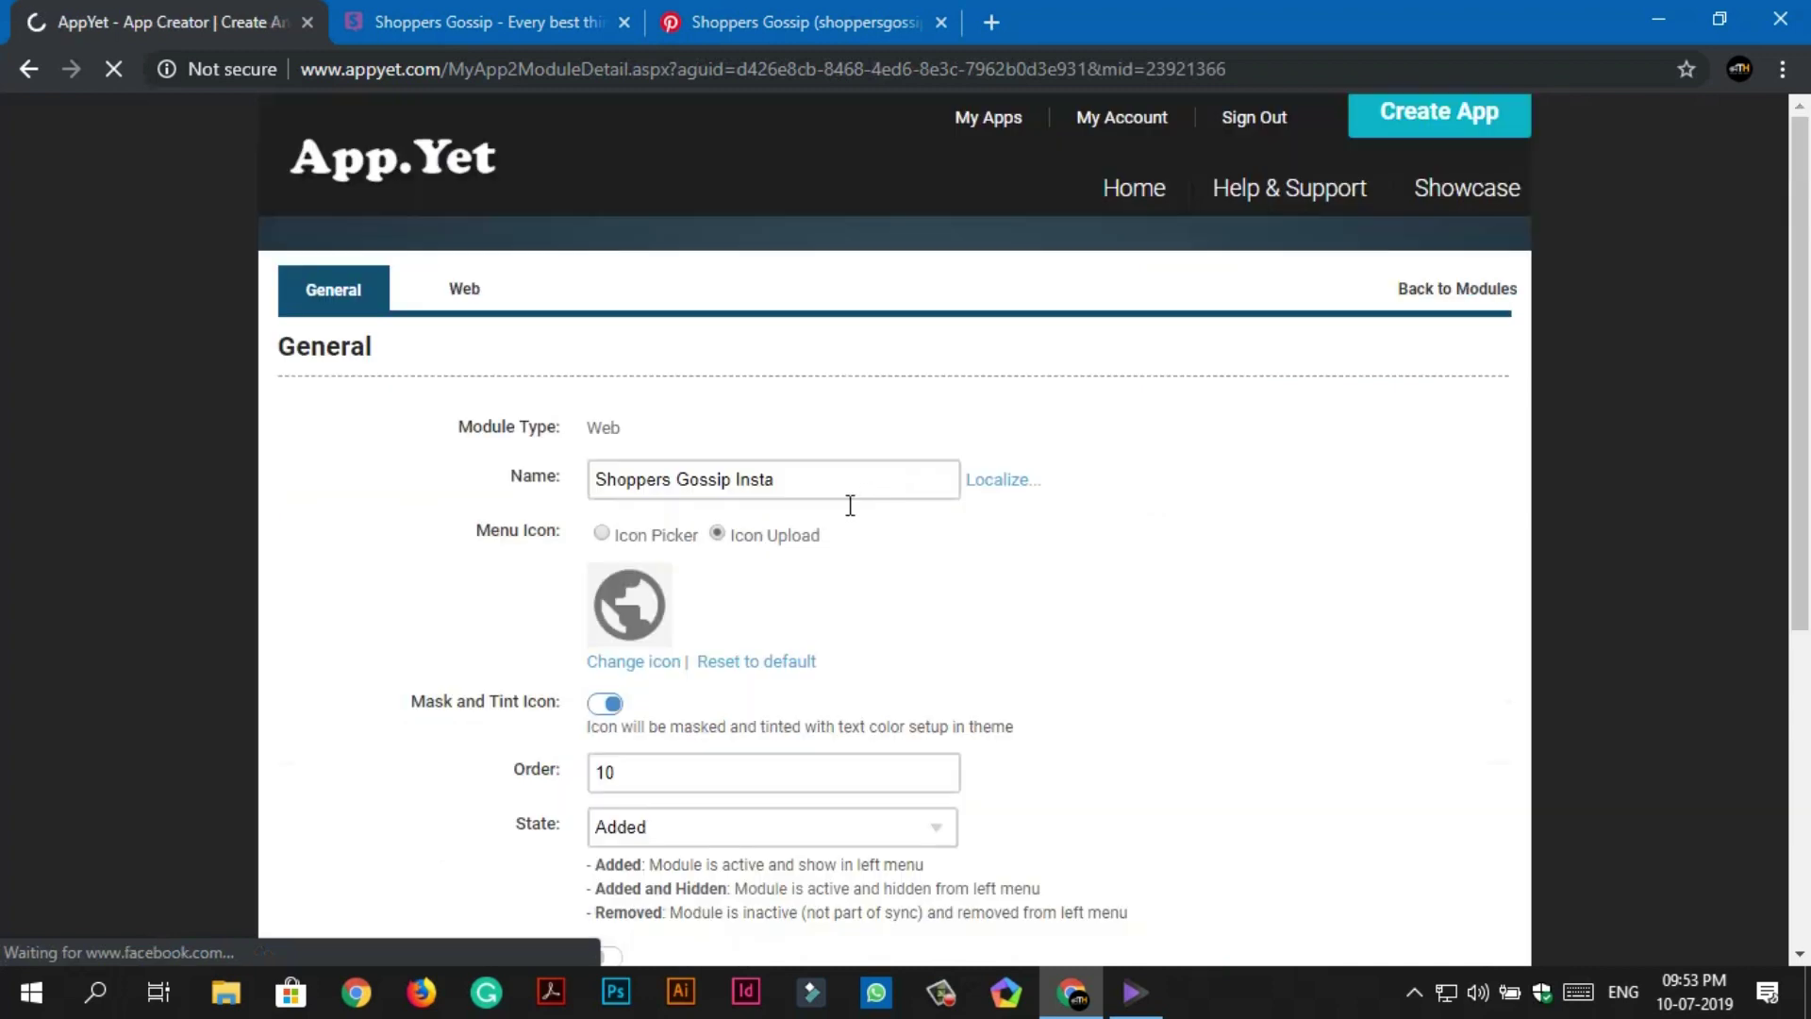
{"action": "left_click", "coordinate": [651, 535]}
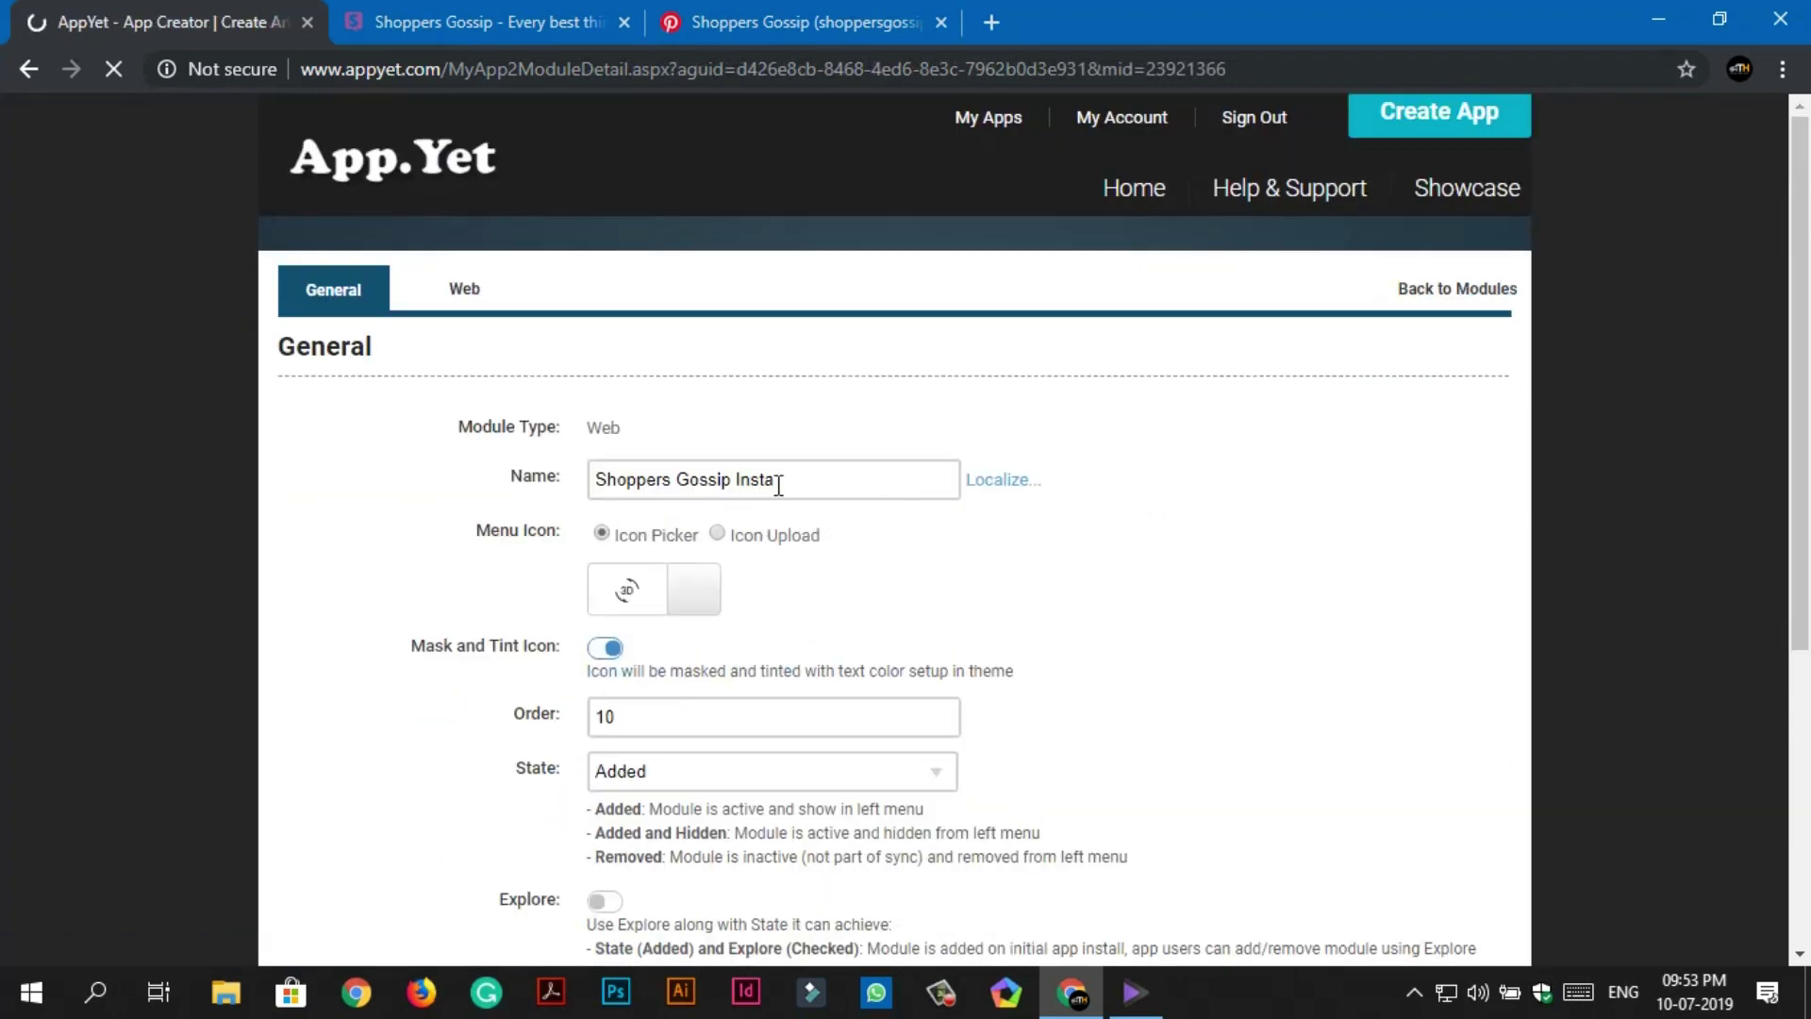
{"action": "left_click", "coordinate": [687, 596]}
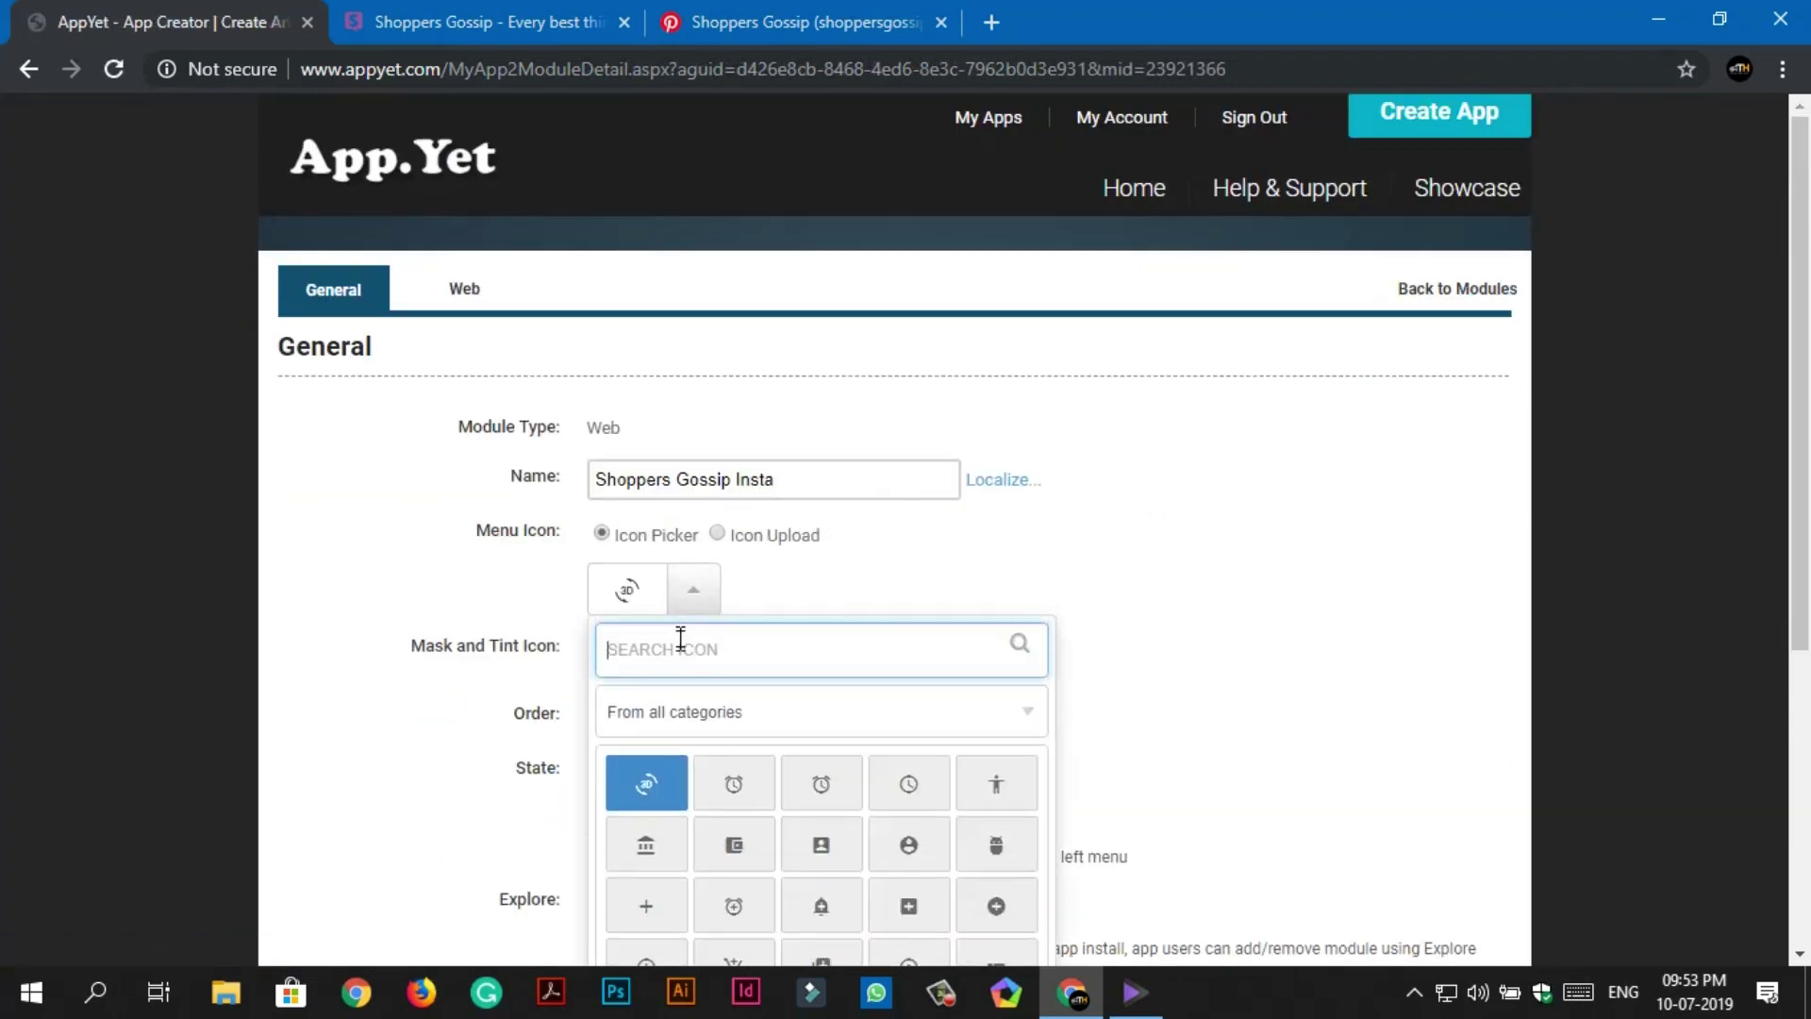
{"action": "type", "text": "insta"}
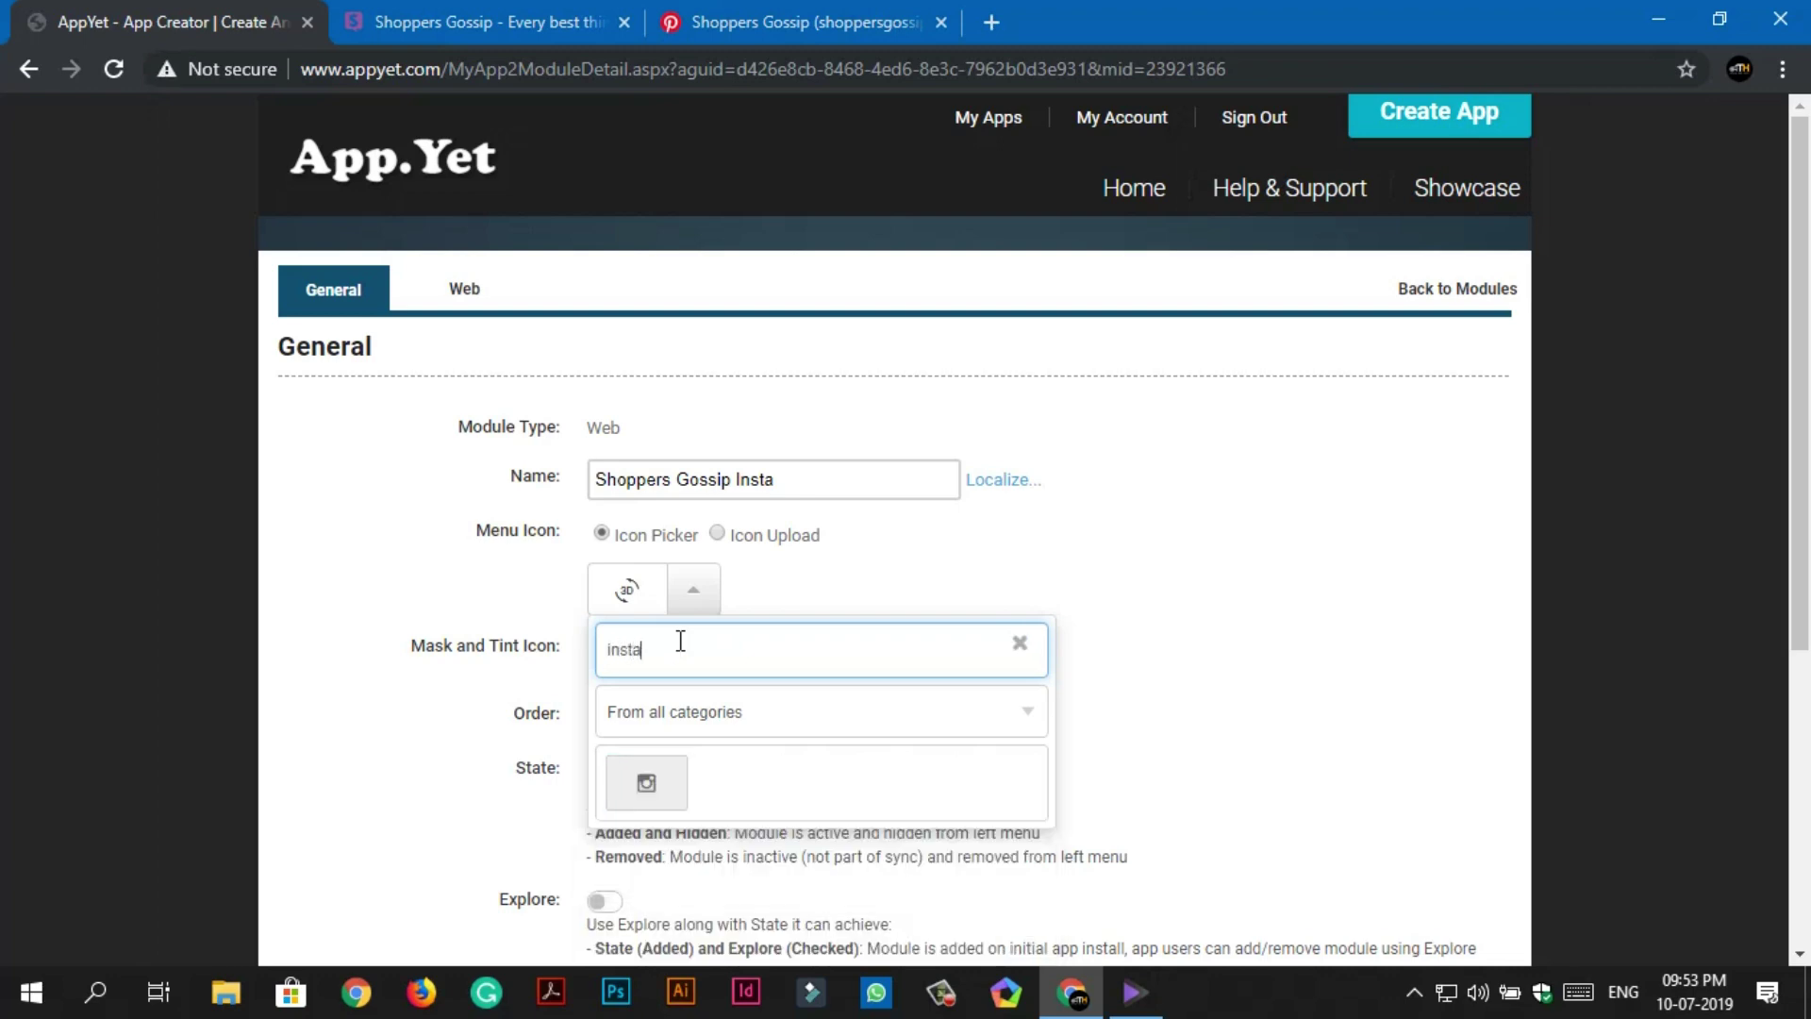
{"action": "left_click", "coordinate": [658, 791]}
{"action": "scroll", "coordinate": [1039, 773], "scroll_direction": "down", "scroll_amount": 4}
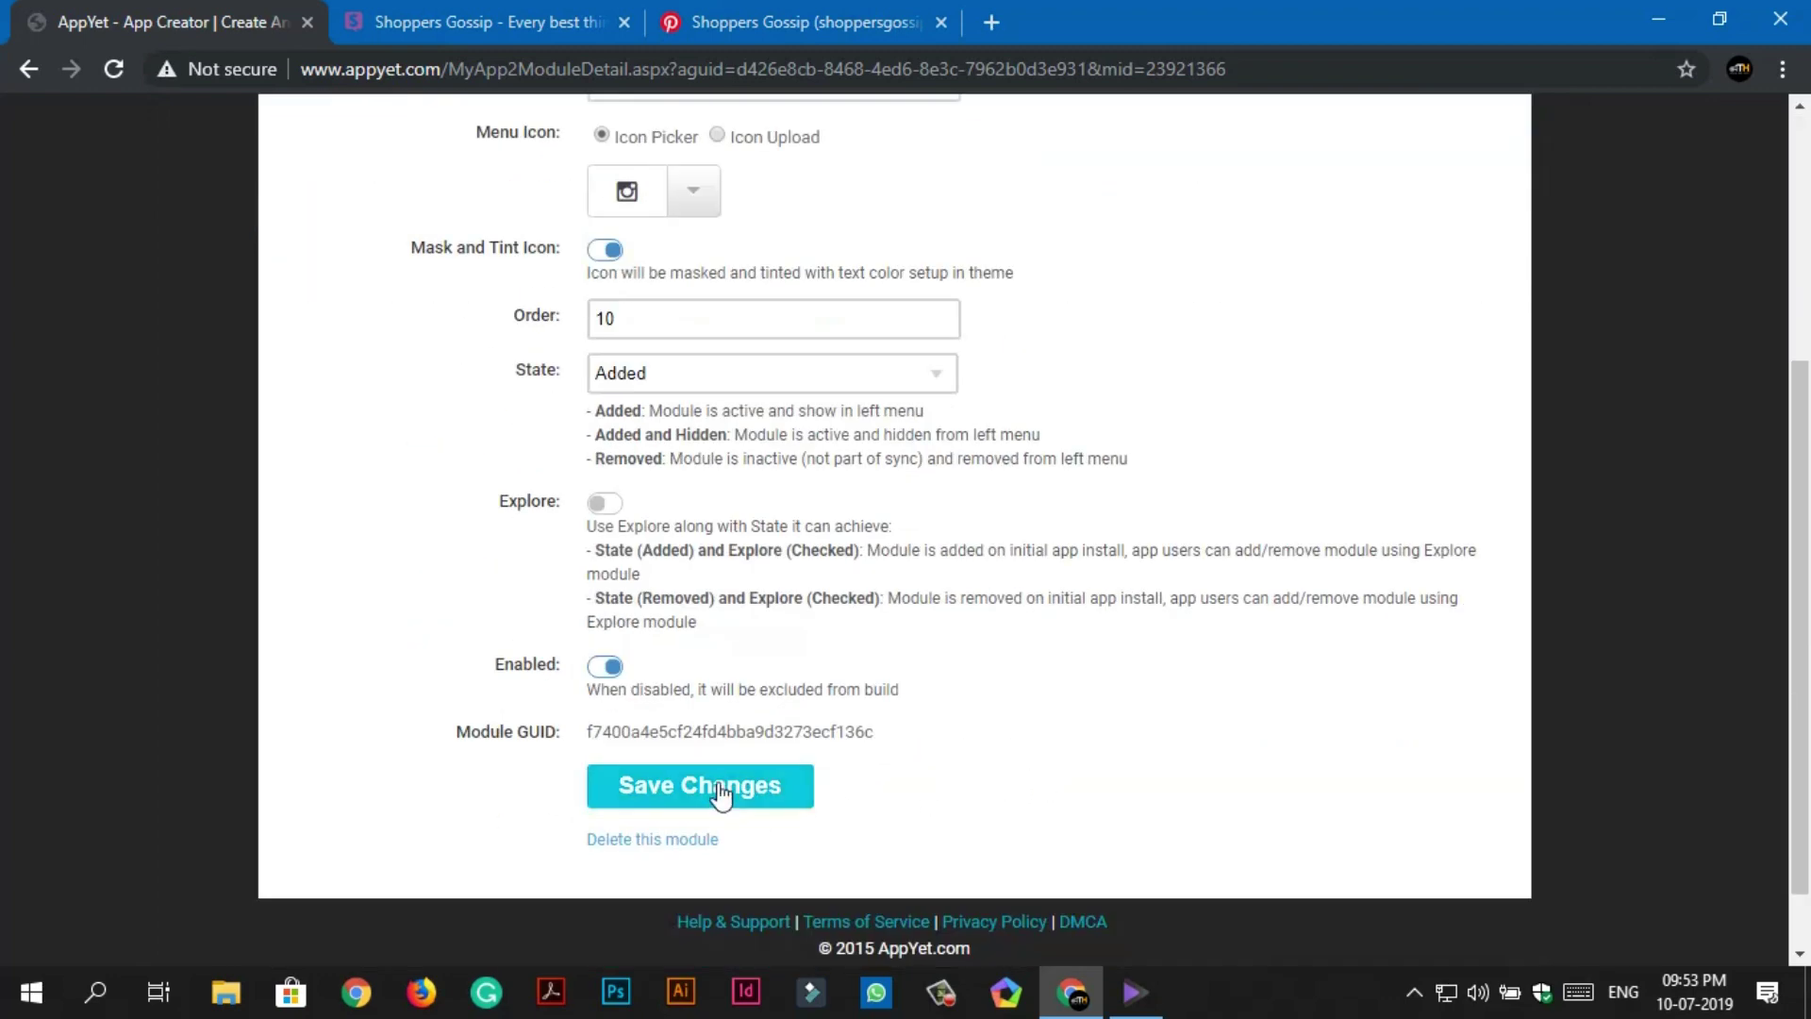
{"action": "left_click", "coordinate": [720, 792]}
{"action": "scroll", "coordinate": [1322, 348], "scroll_direction": "down", "scroll_amount": 4}
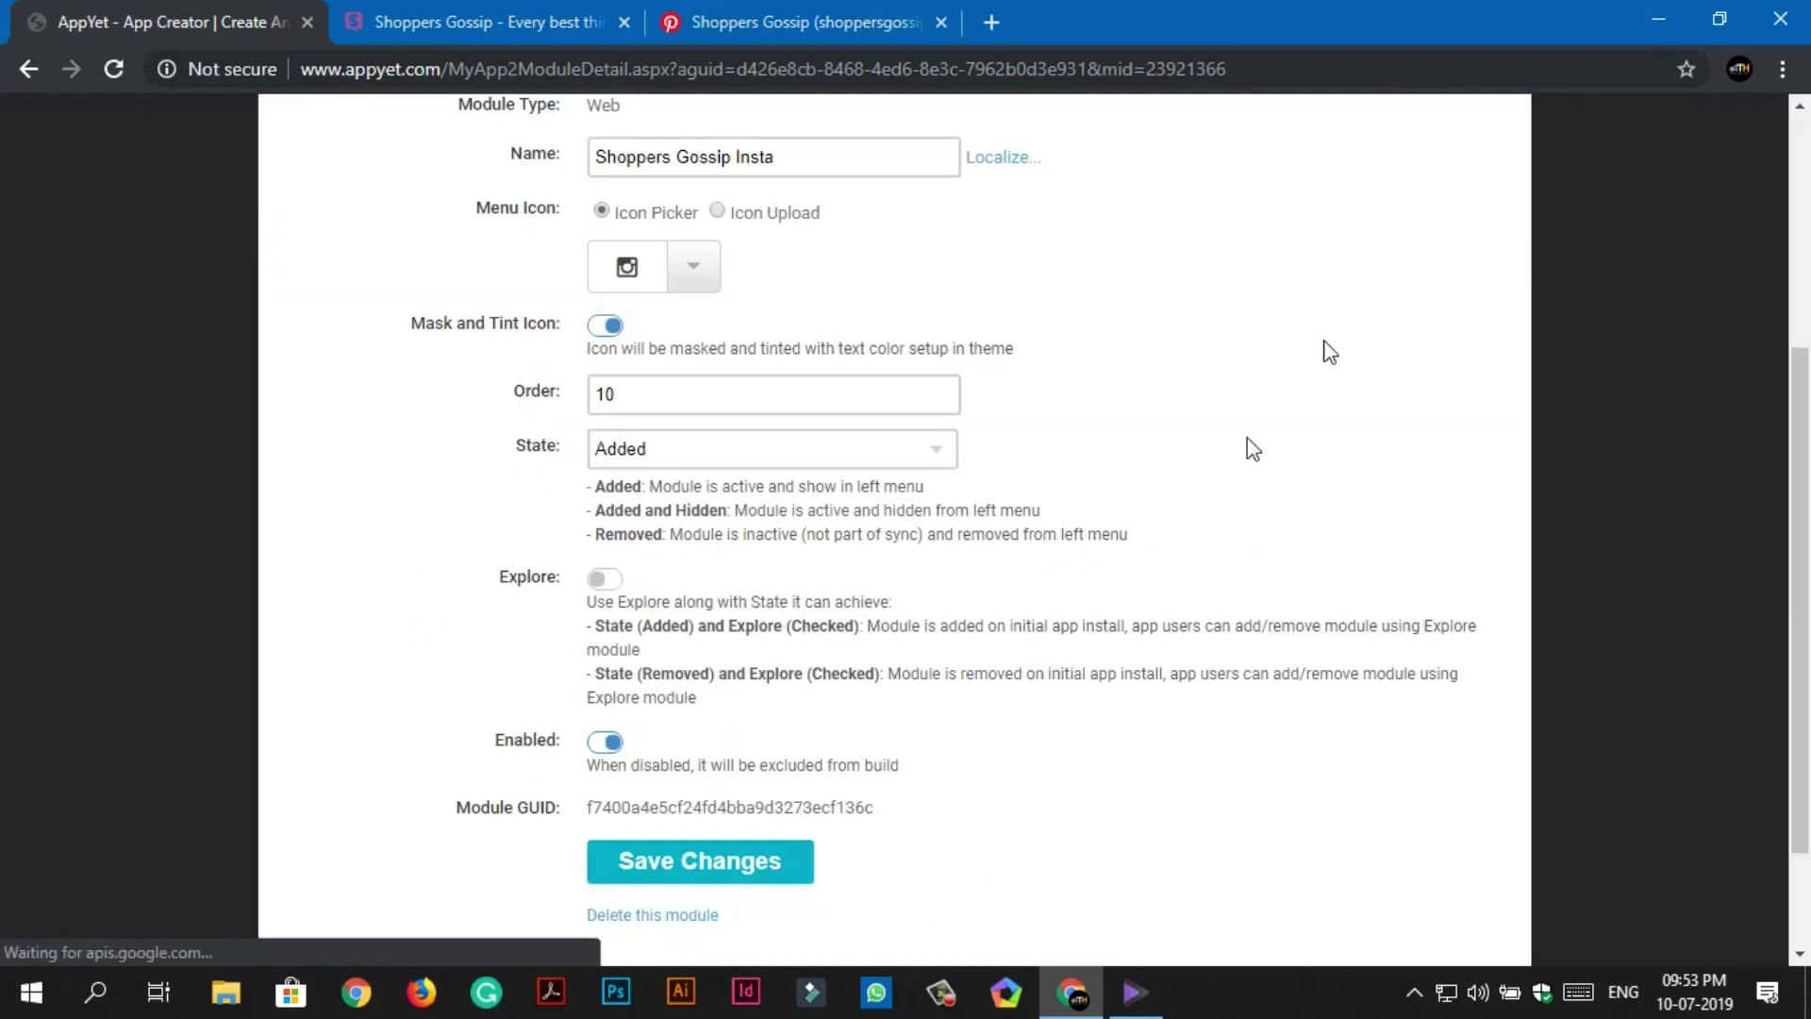
{"action": "scroll", "coordinate": [1324, 513], "scroll_direction": "up", "scroll_amount": 4}
{"action": "left_click", "coordinate": [1415, 295]}
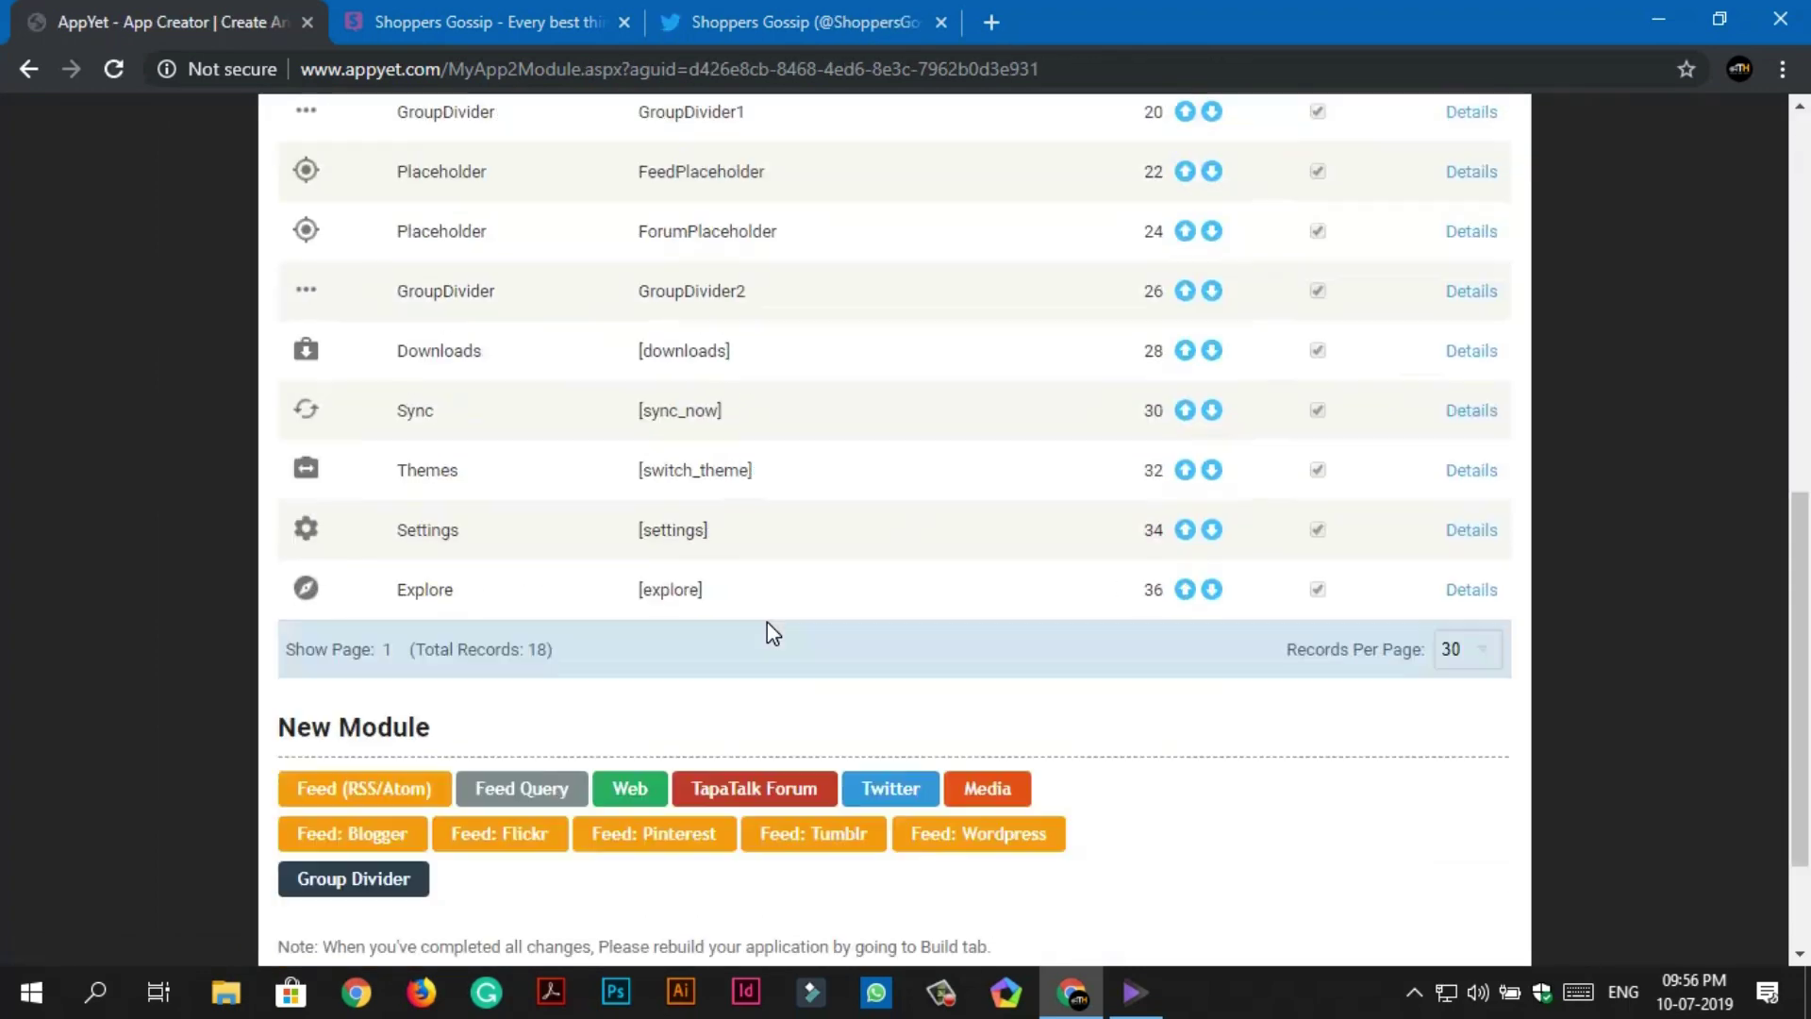
Create a new Web module with the menu name 'Tech Horn' and save it.
{"action": "scroll", "coordinate": [767, 621], "scroll_direction": "down", "scroll_amount": 2}
{"action": "left_click", "coordinate": [651, 615]}
{"action": "left_click", "coordinate": [651, 489]}
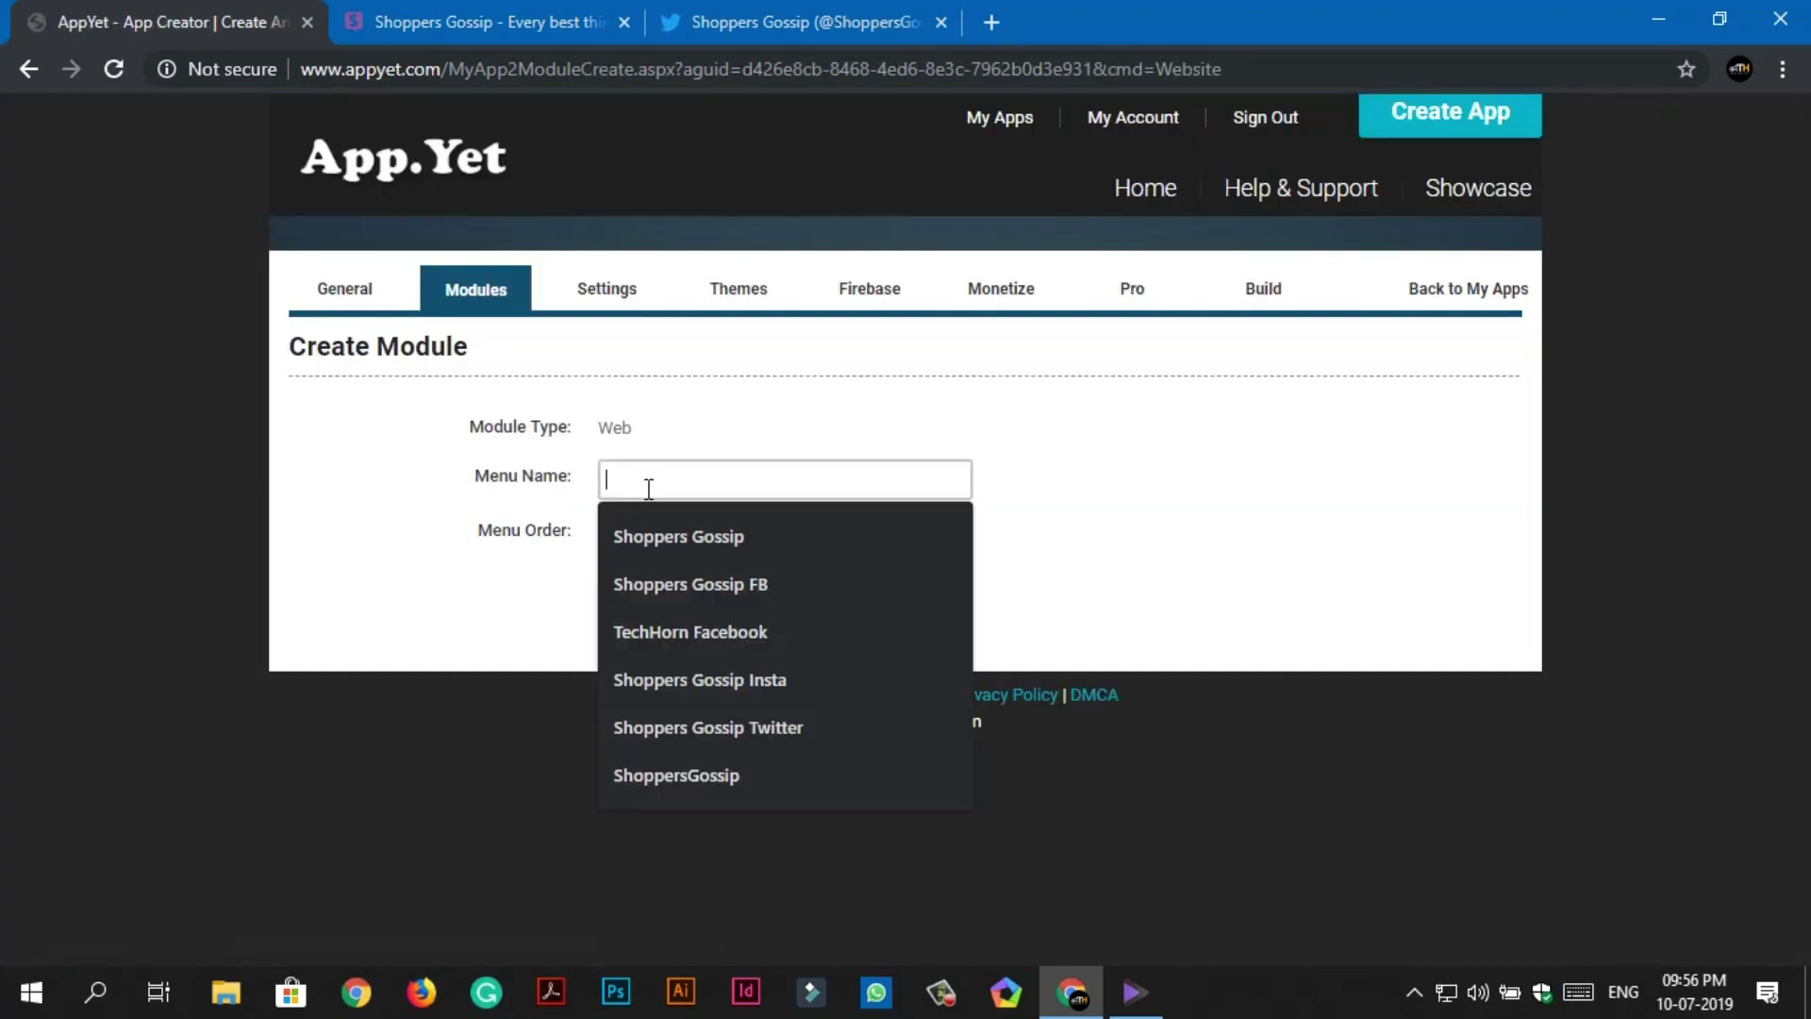
{"action": "type", "text": "Tech"}
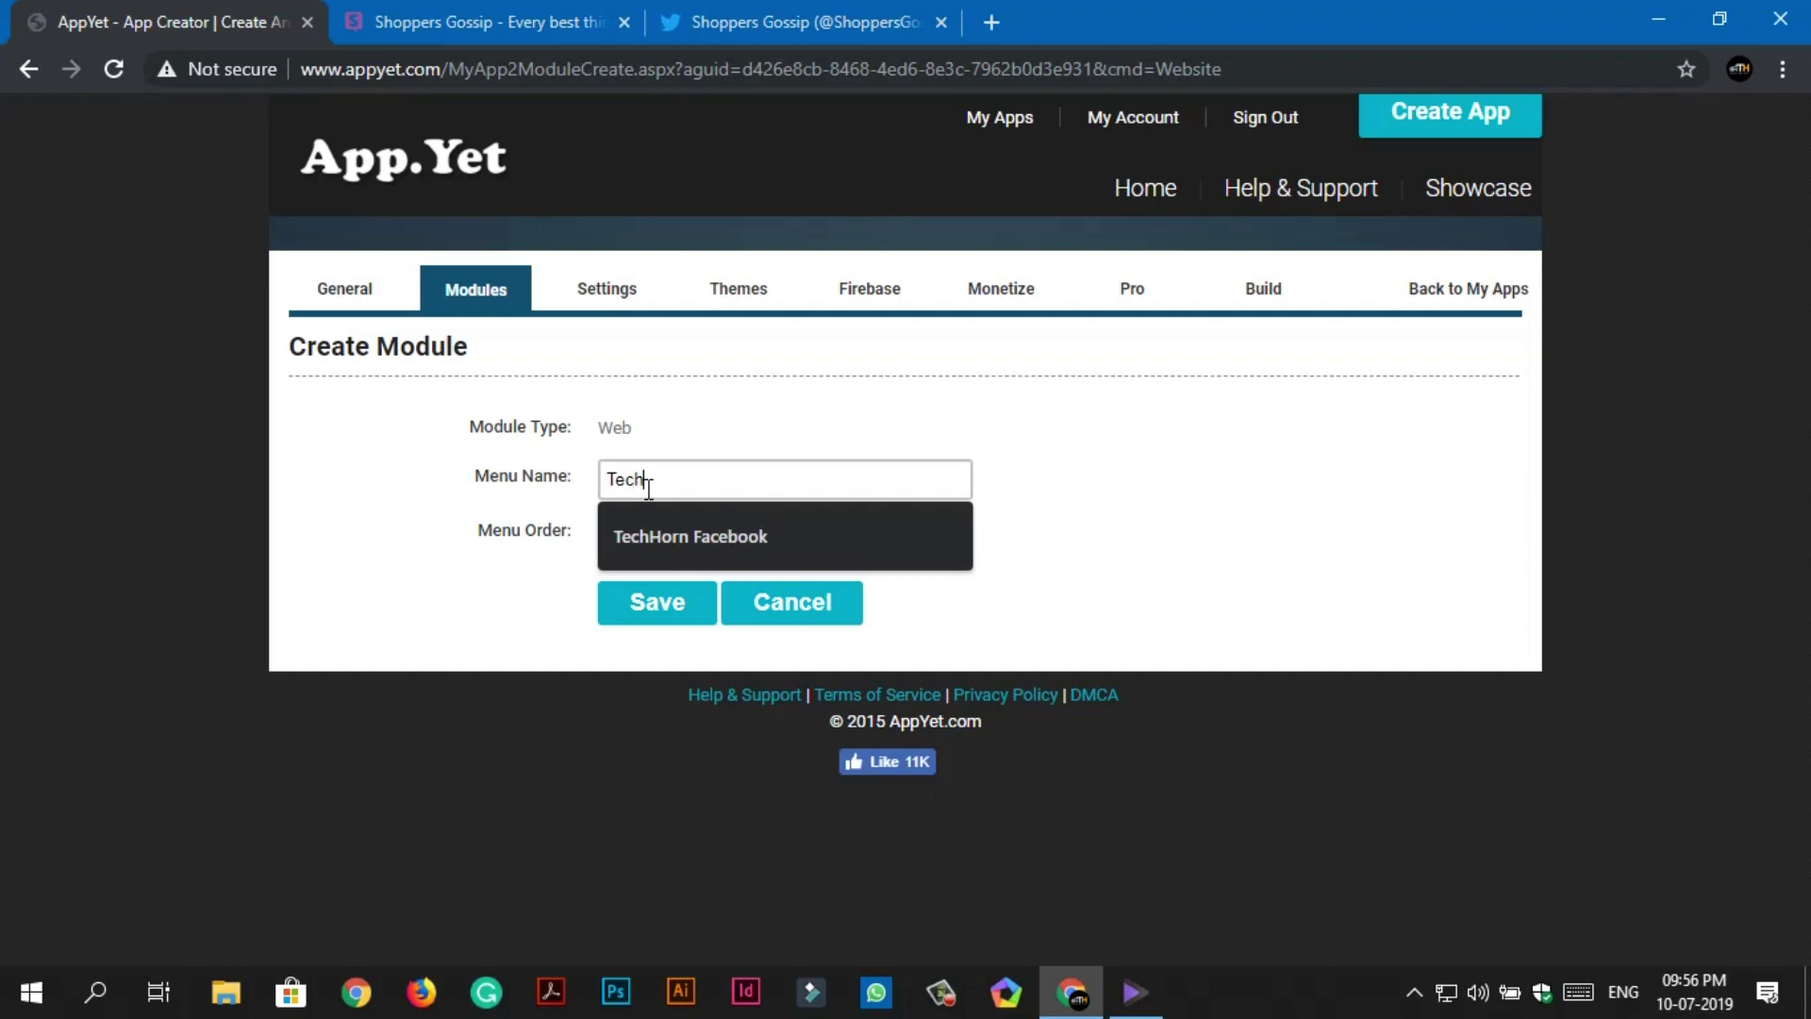
{"action": "type", "text": " Horn"}
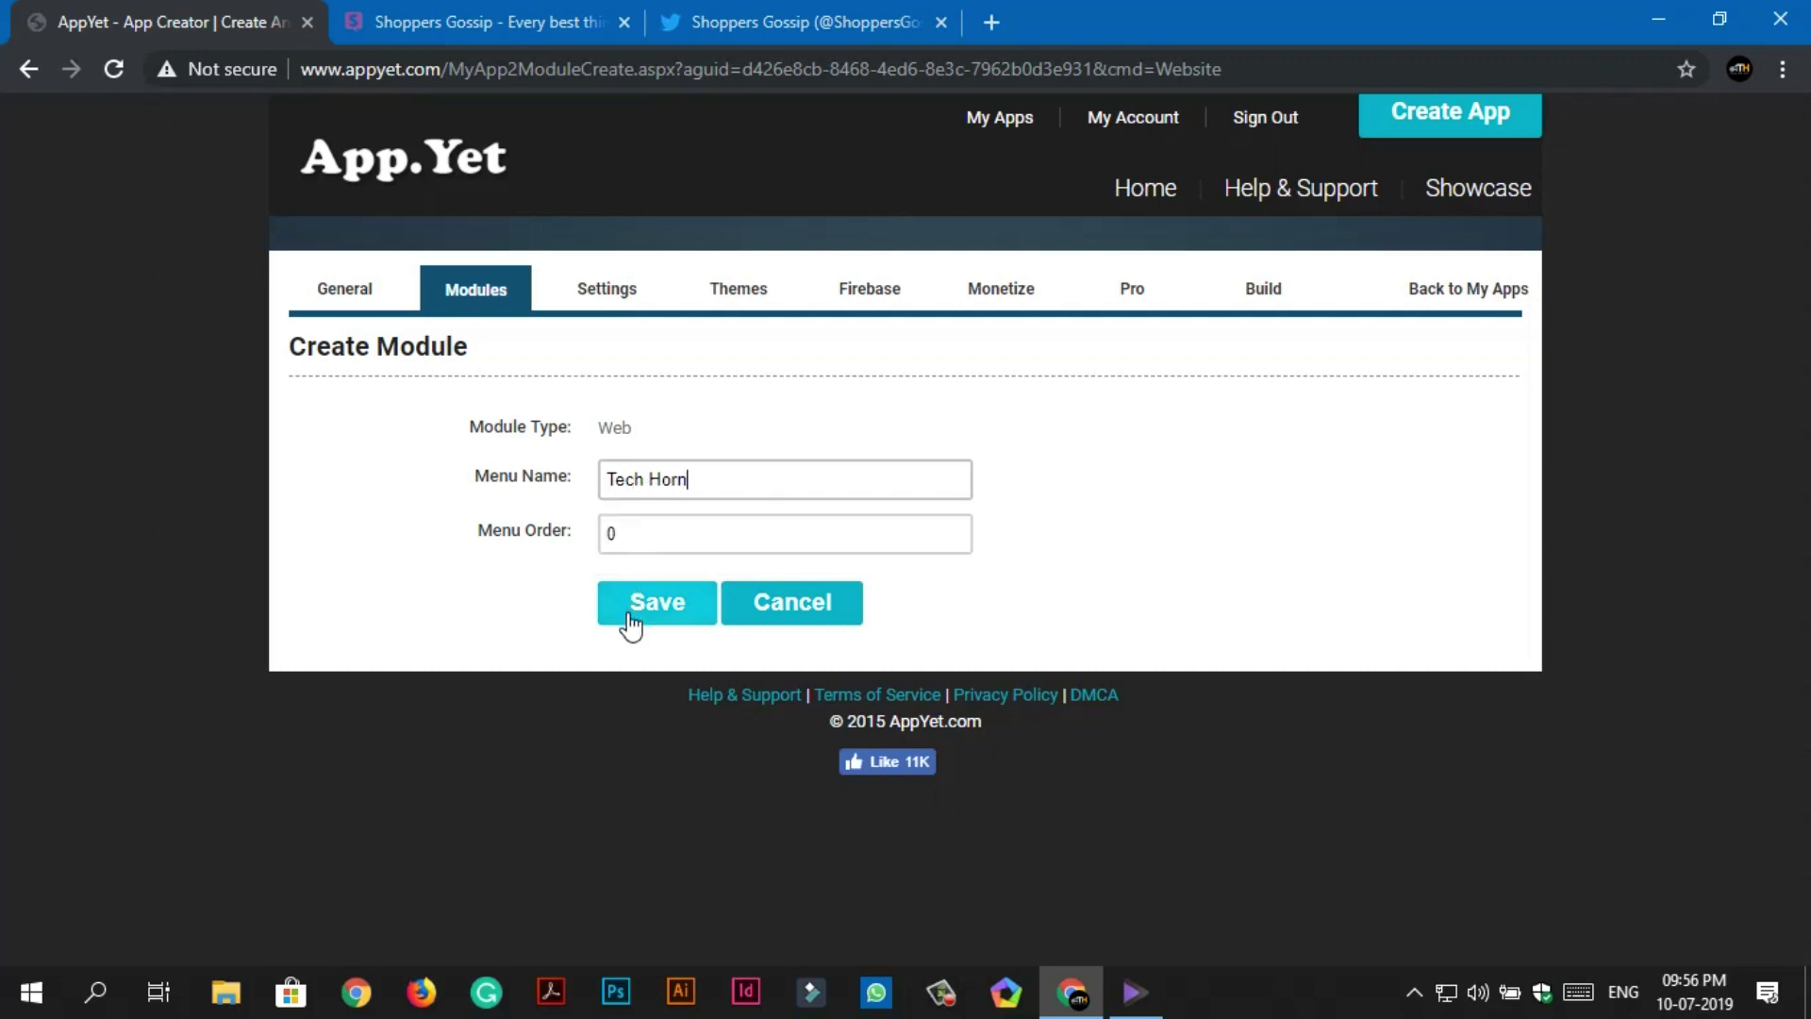
{"action": "left_click", "coordinate": [630, 613]}
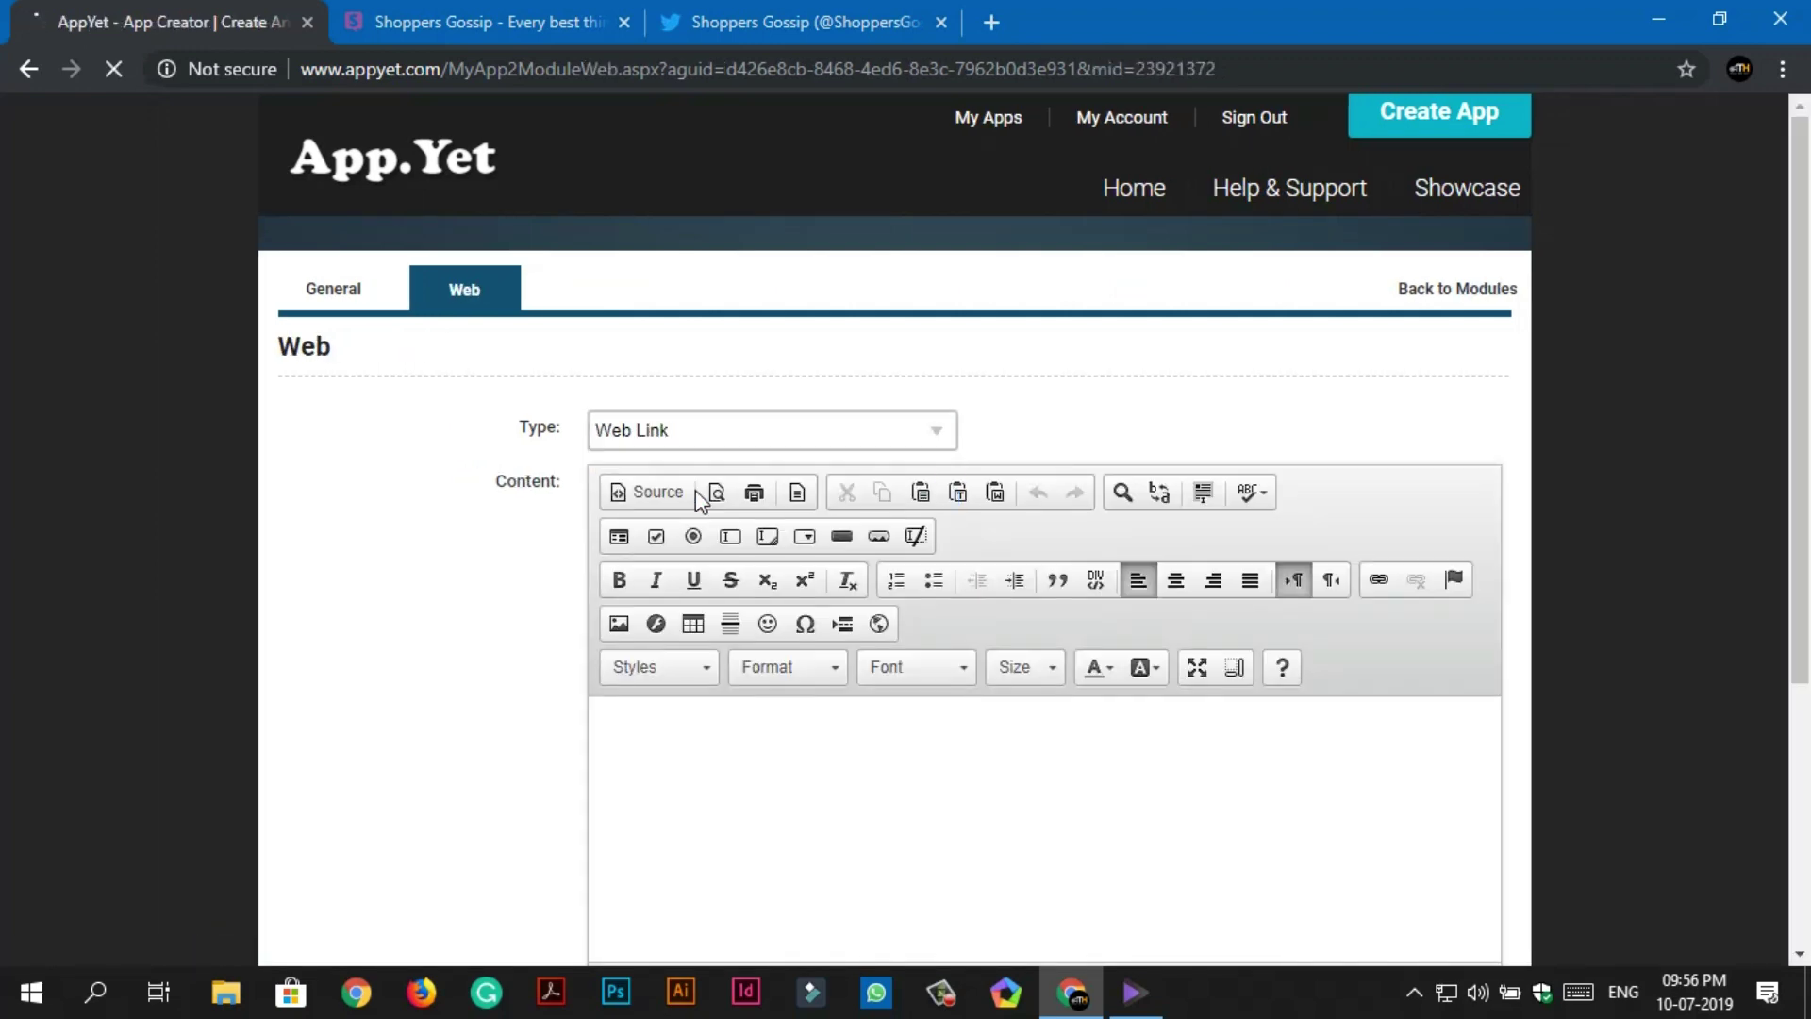
{"action": "left_click", "coordinate": [688, 486]}
Close the blog and Twitter tabs and go to youtube.com in a new tab.
{"action": "left_click", "coordinate": [554, 28]}
{"action": "left_click", "coordinate": [624, 22]}
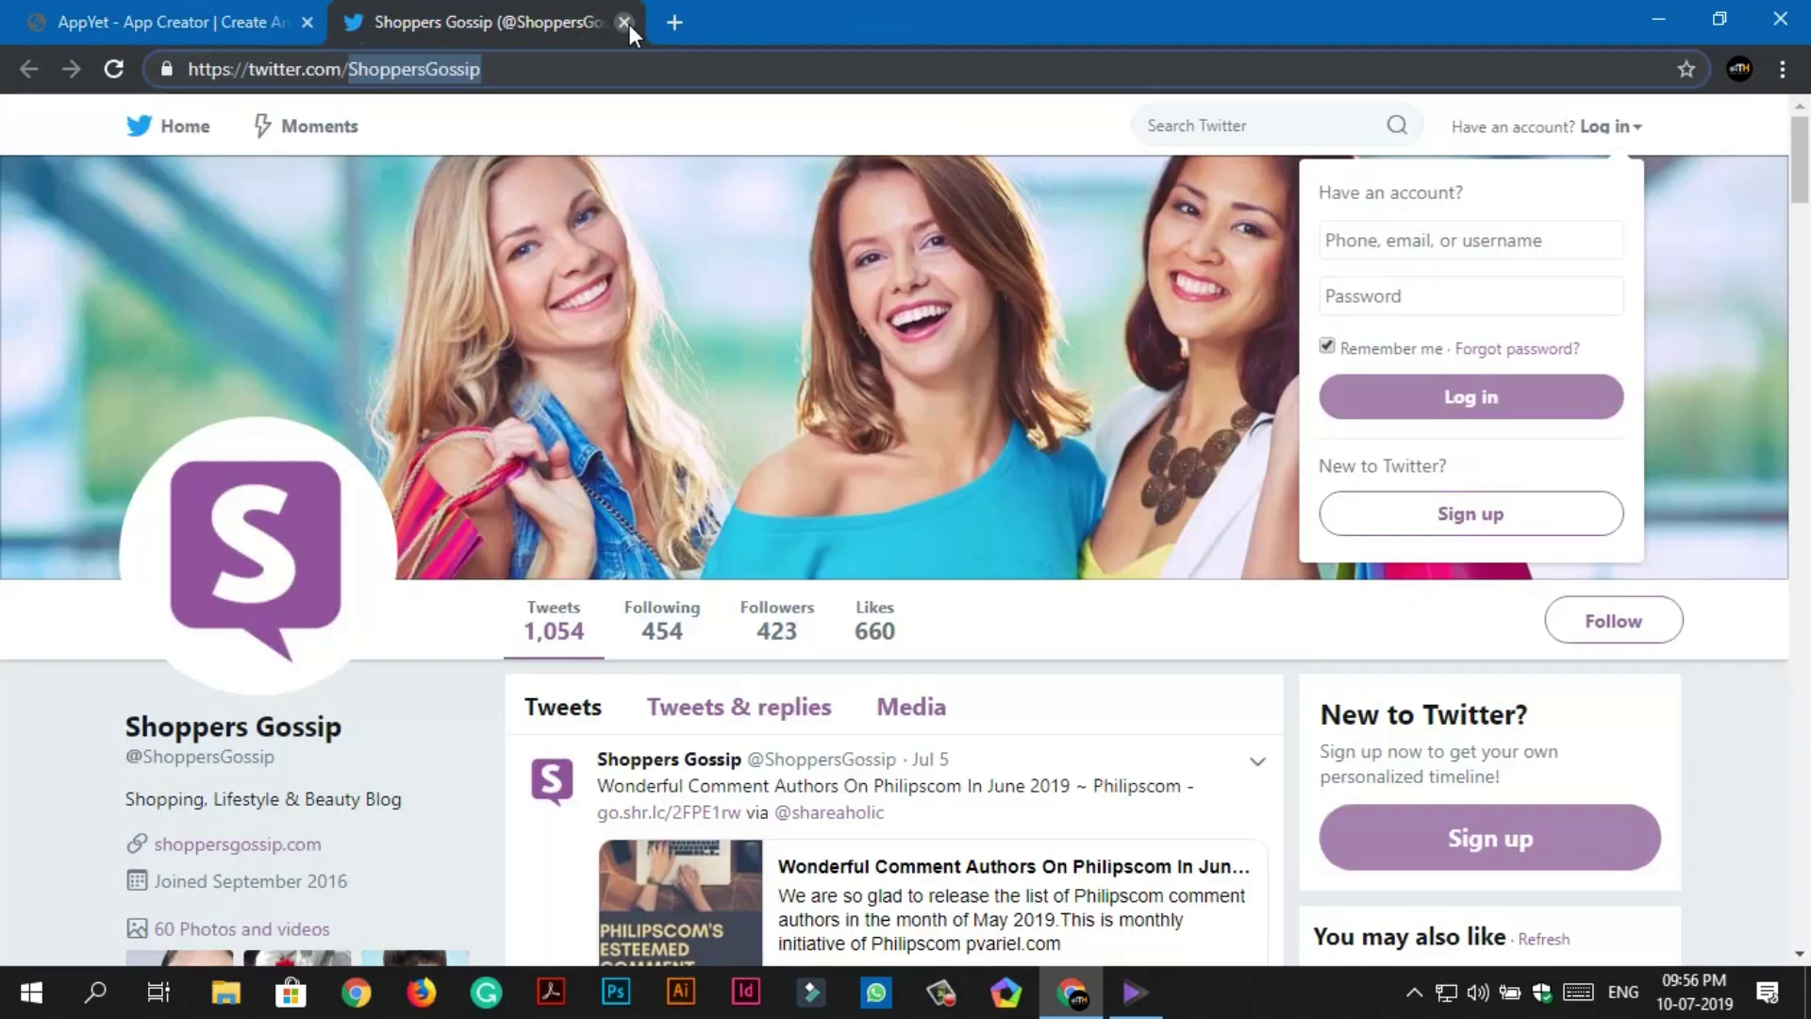
{"action": "left_click", "coordinate": [624, 23]}
{"action": "left_click", "coordinate": [366, 22]}
{"action": "type", "text": "yo"}
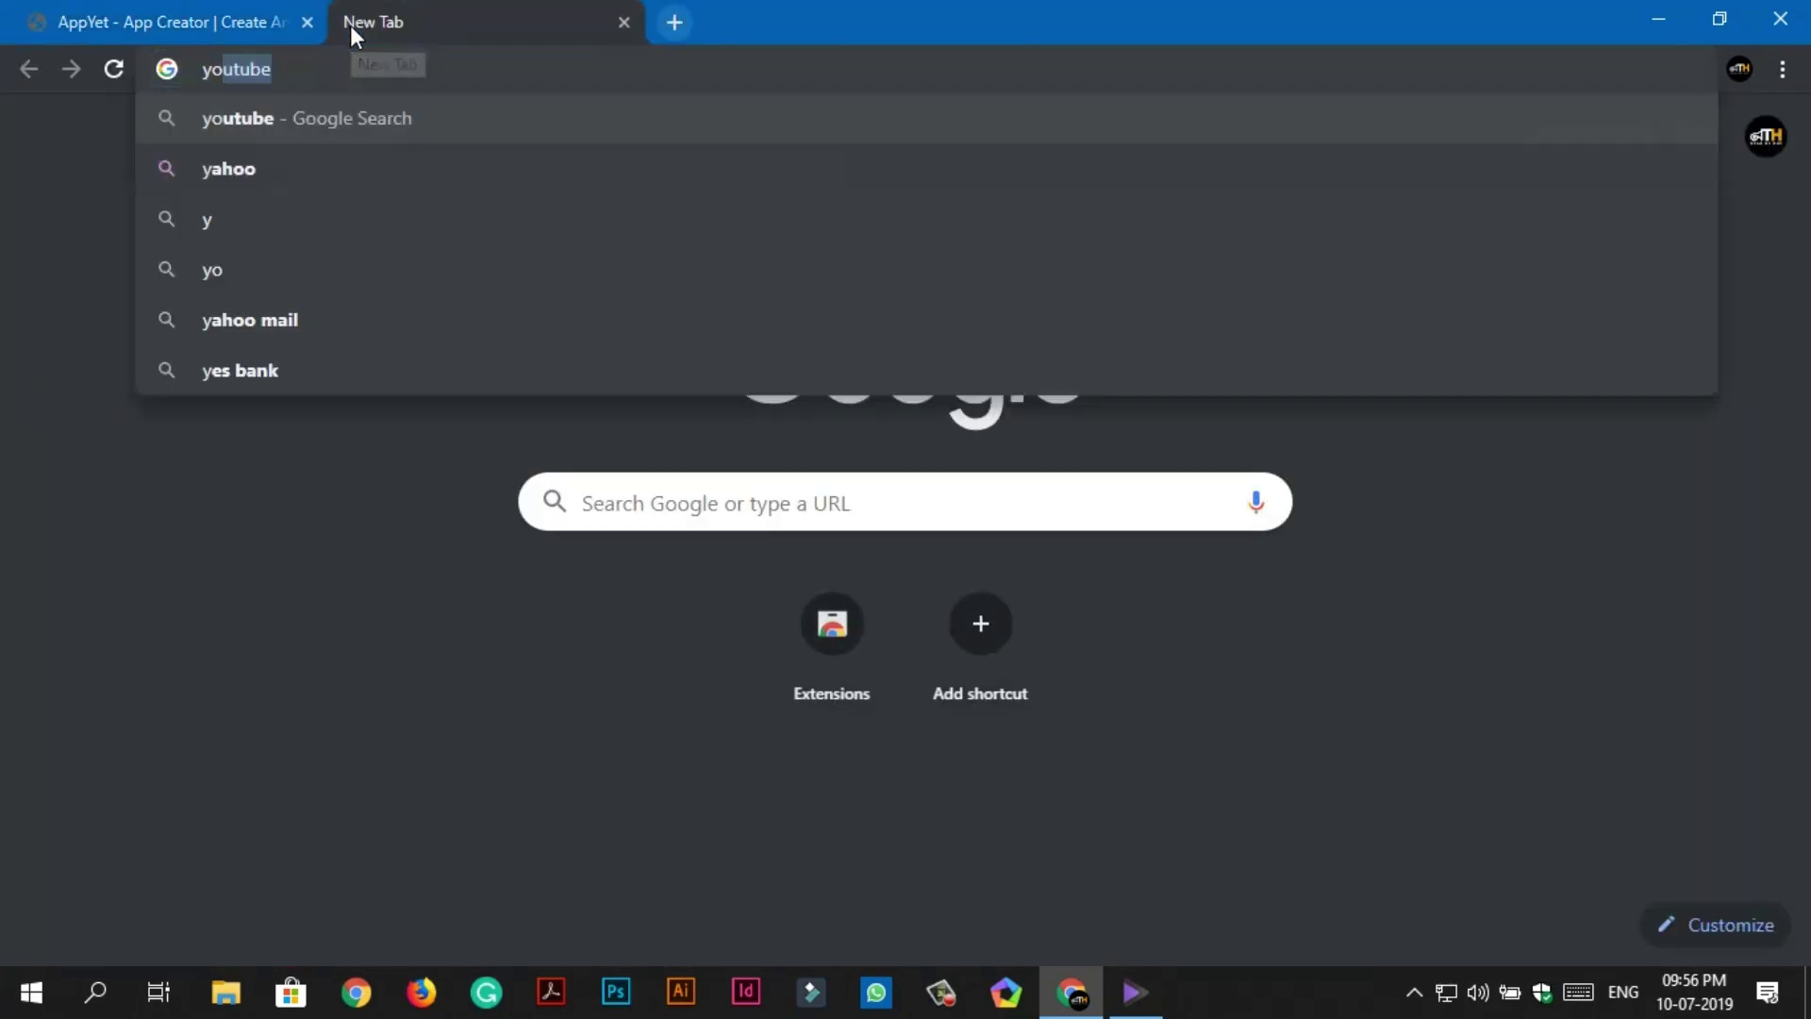
{"action": "type", "text": "utube.c"}
{"action": "key", "text": "Return"}
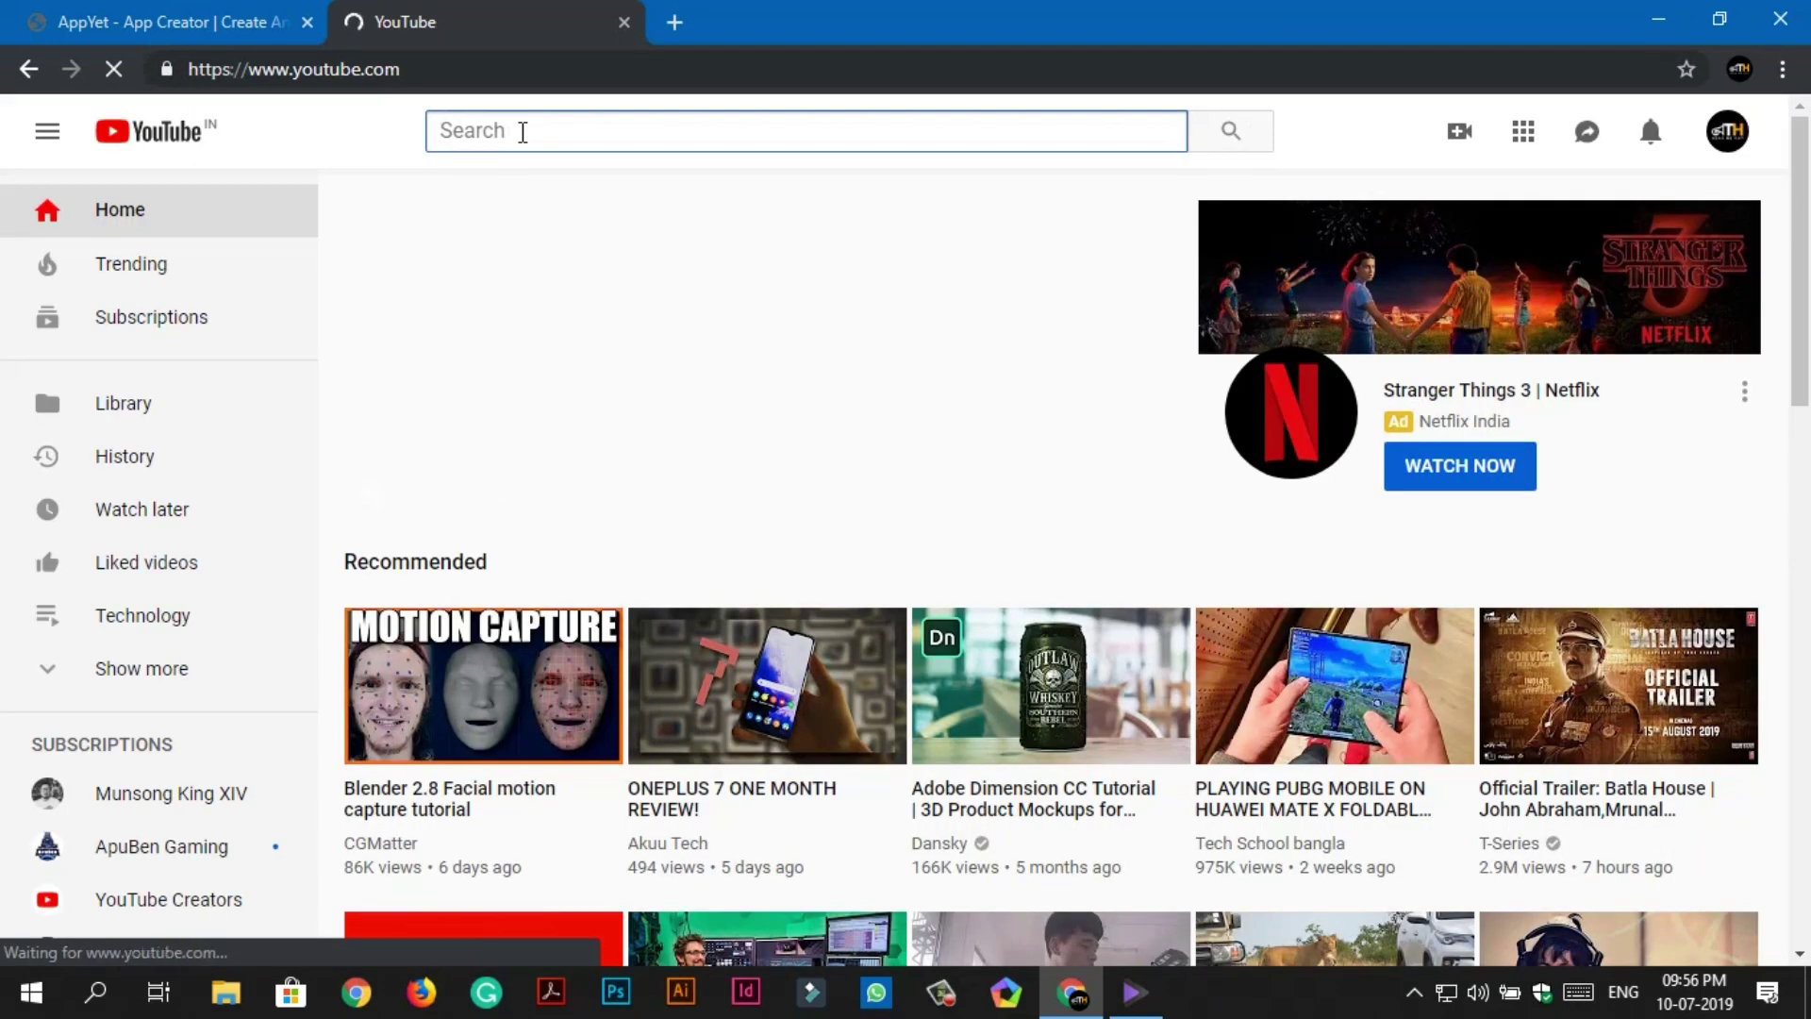
Search 'techhorn', open the Tech Horn channel, copy its URL, and close the tab.
{"action": "type", "text": "techhorn"}
{"action": "key", "text": "Return"}
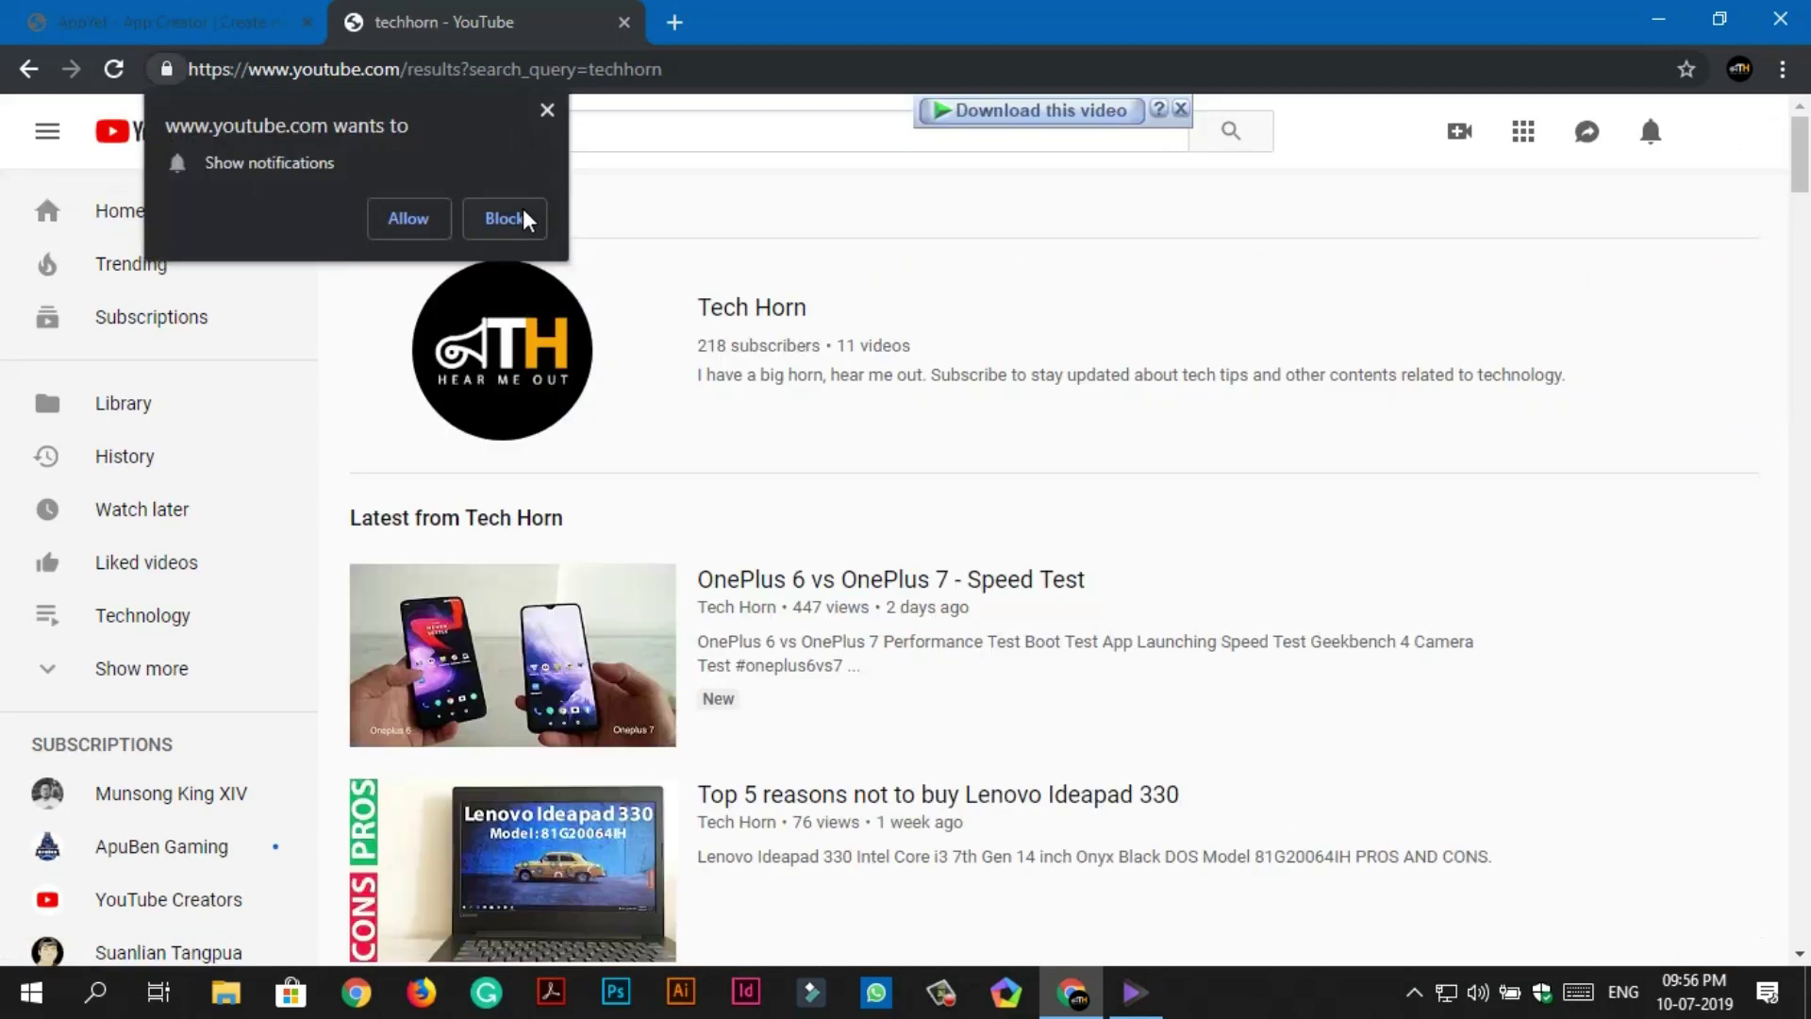
{"action": "left_click", "coordinate": [524, 219]}
{"action": "left_click", "coordinate": [745, 311]}
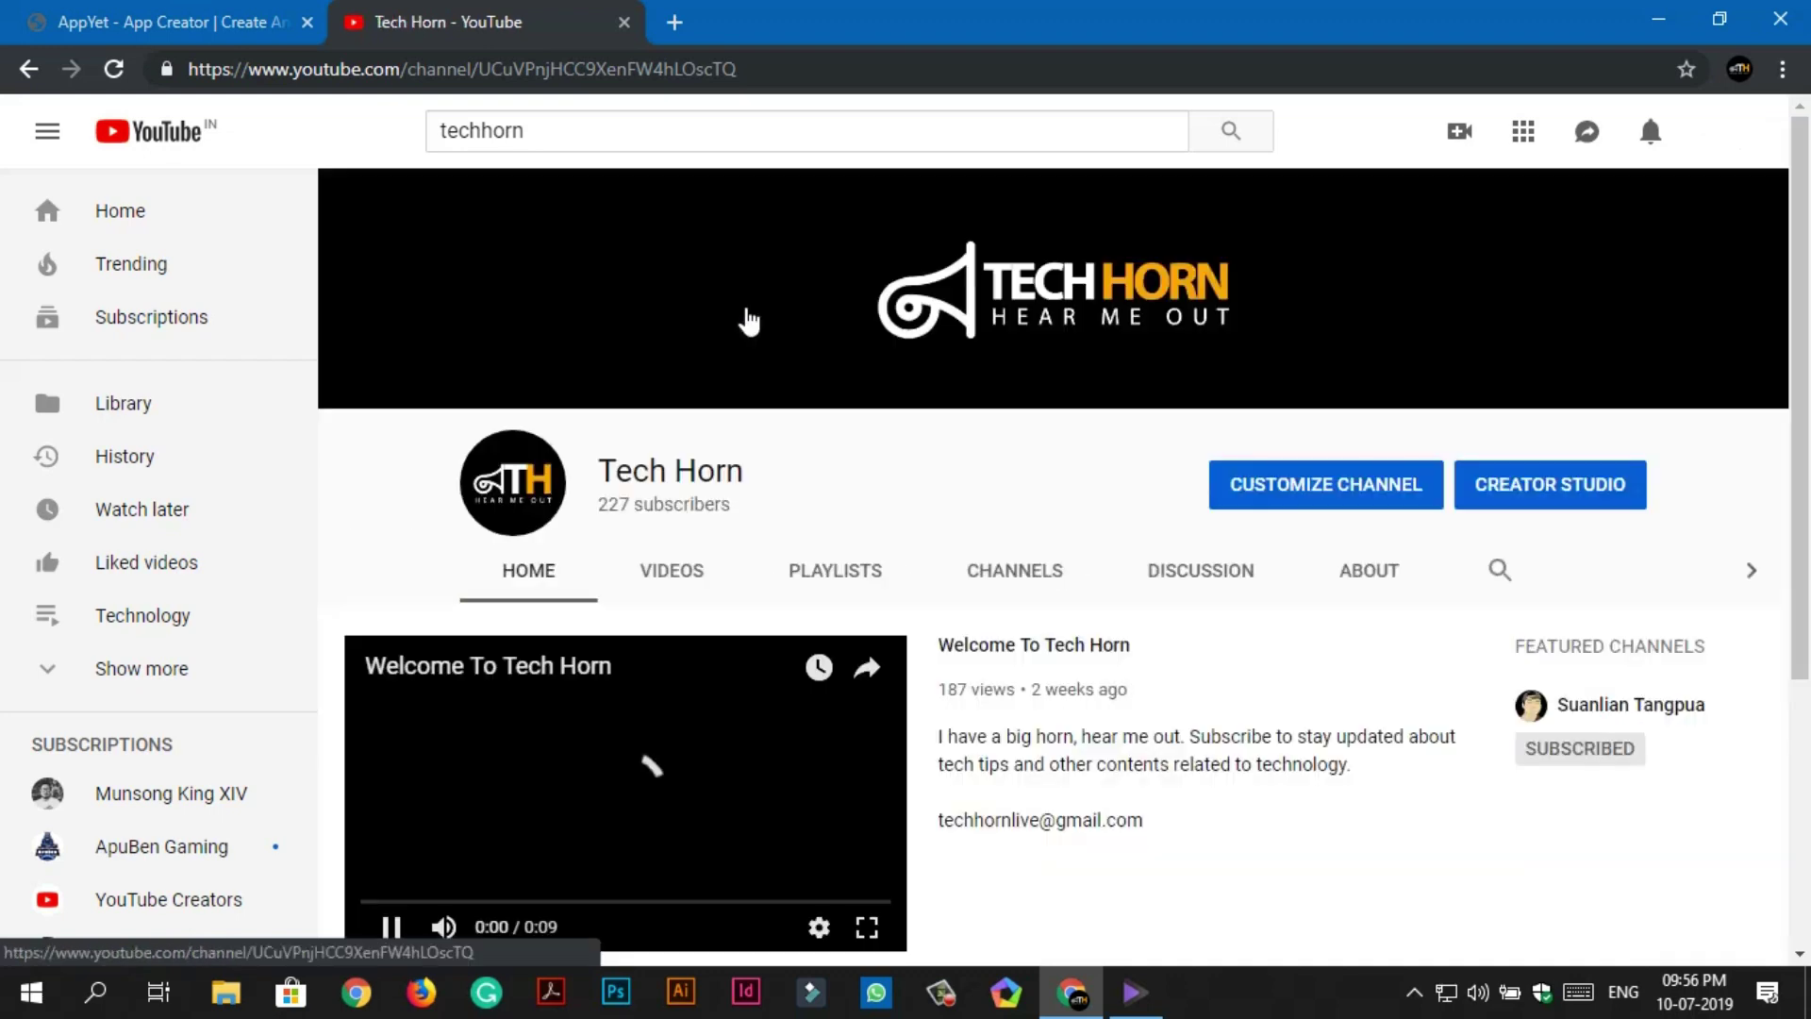
{"action": "left_click", "coordinate": [566, 69]}
{"action": "right_click", "coordinate": [566, 68]}
{"action": "left_click", "coordinate": [639, 218]}
{"action": "left_click", "coordinate": [625, 22]}
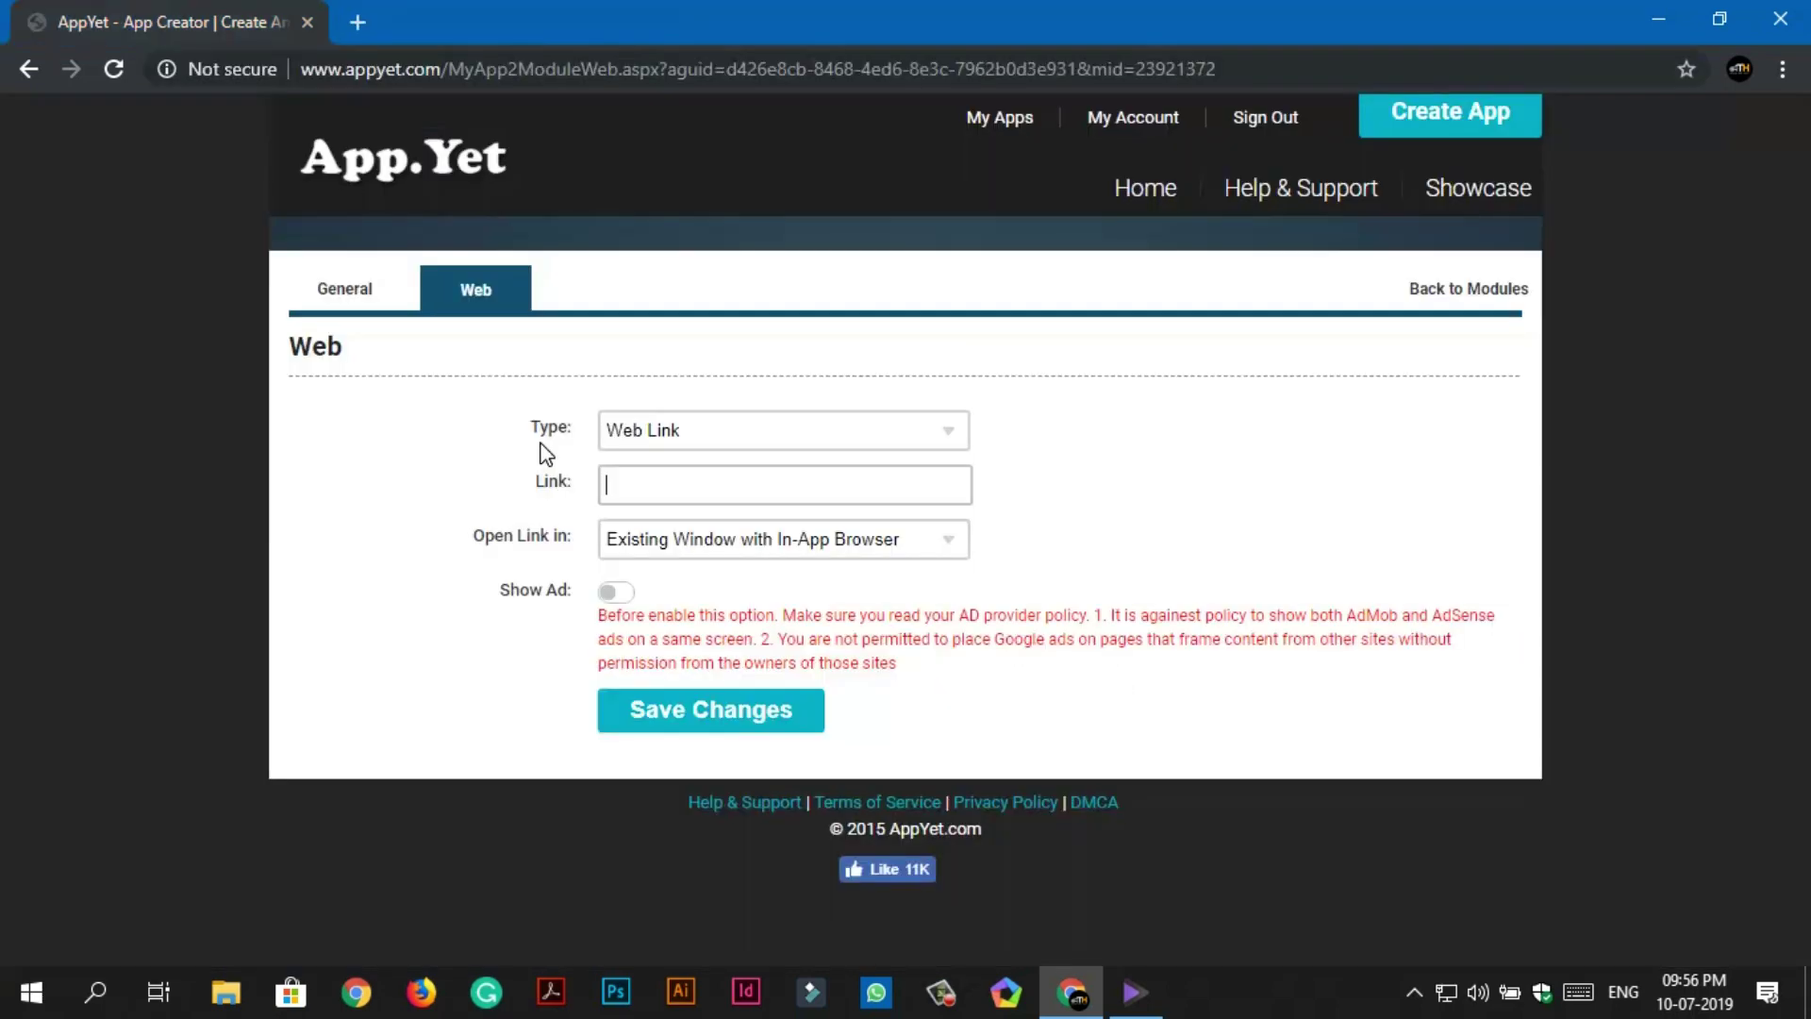
Paste the Tech Horn channel URL as the module's link and save.
{"action": "right_click", "coordinate": [619, 479]}
{"action": "left_click", "coordinate": [727, 707]}
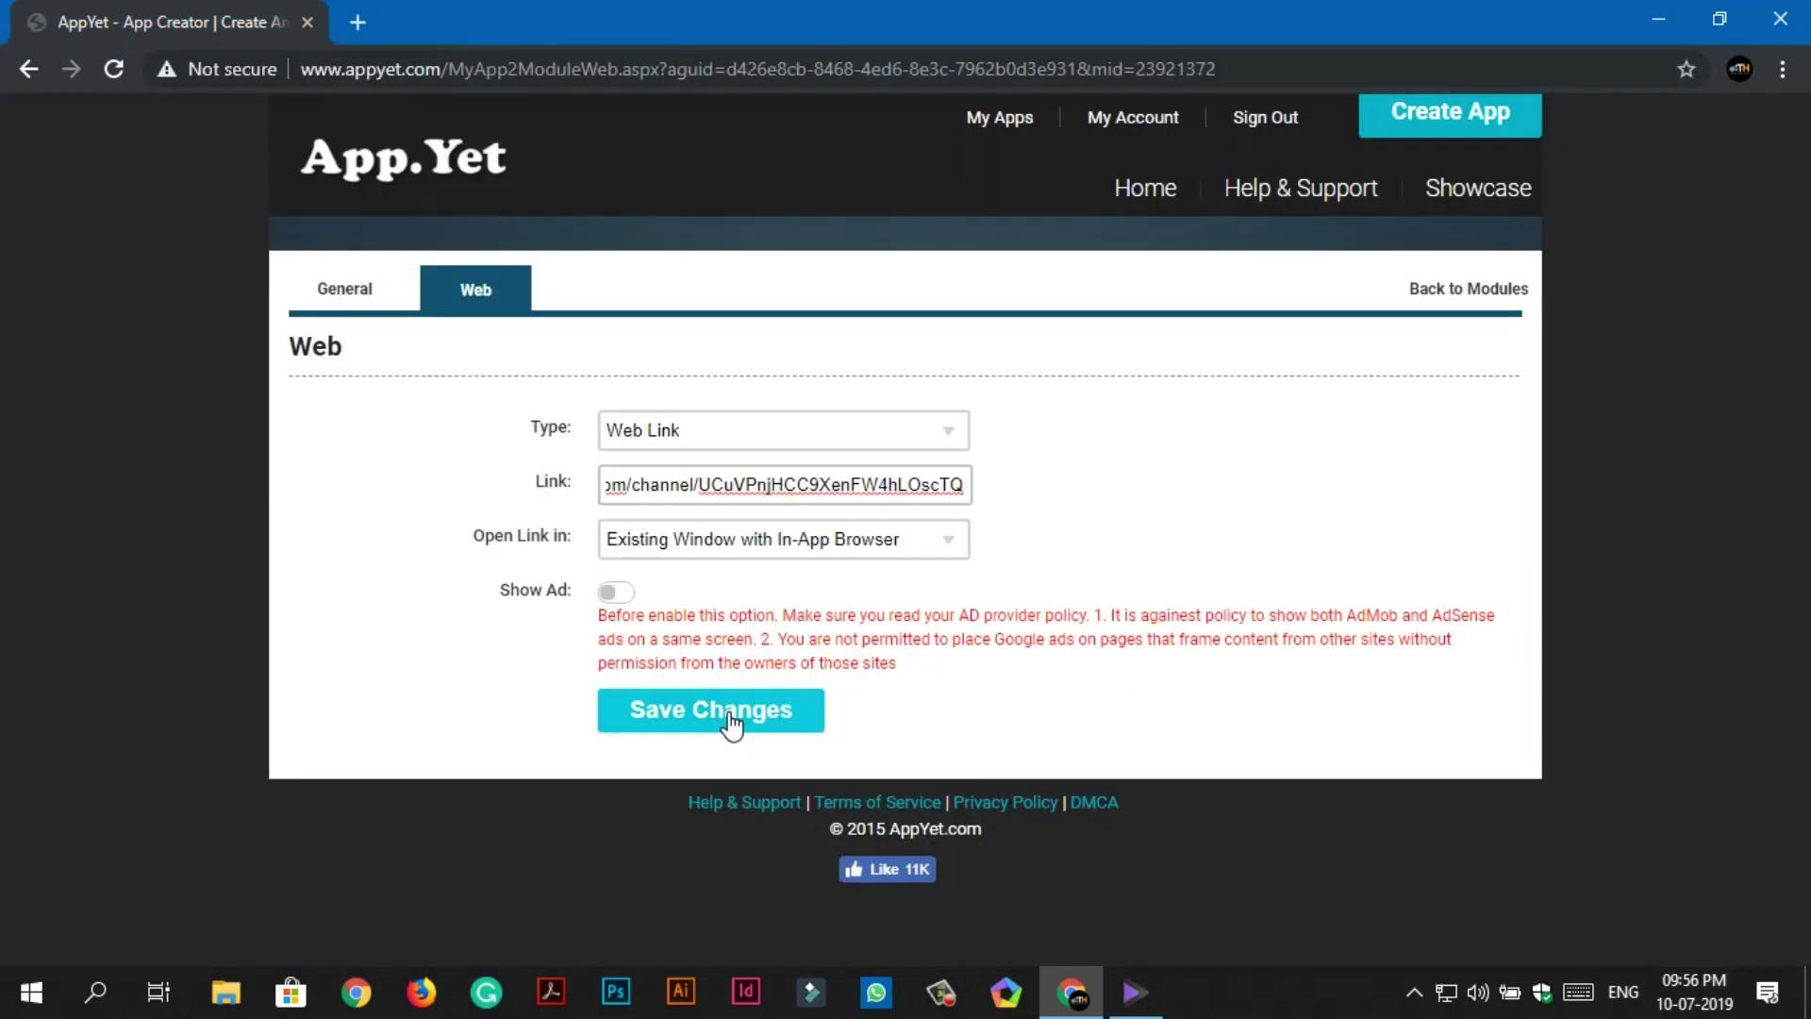
{"action": "left_click", "coordinate": [729, 719]}
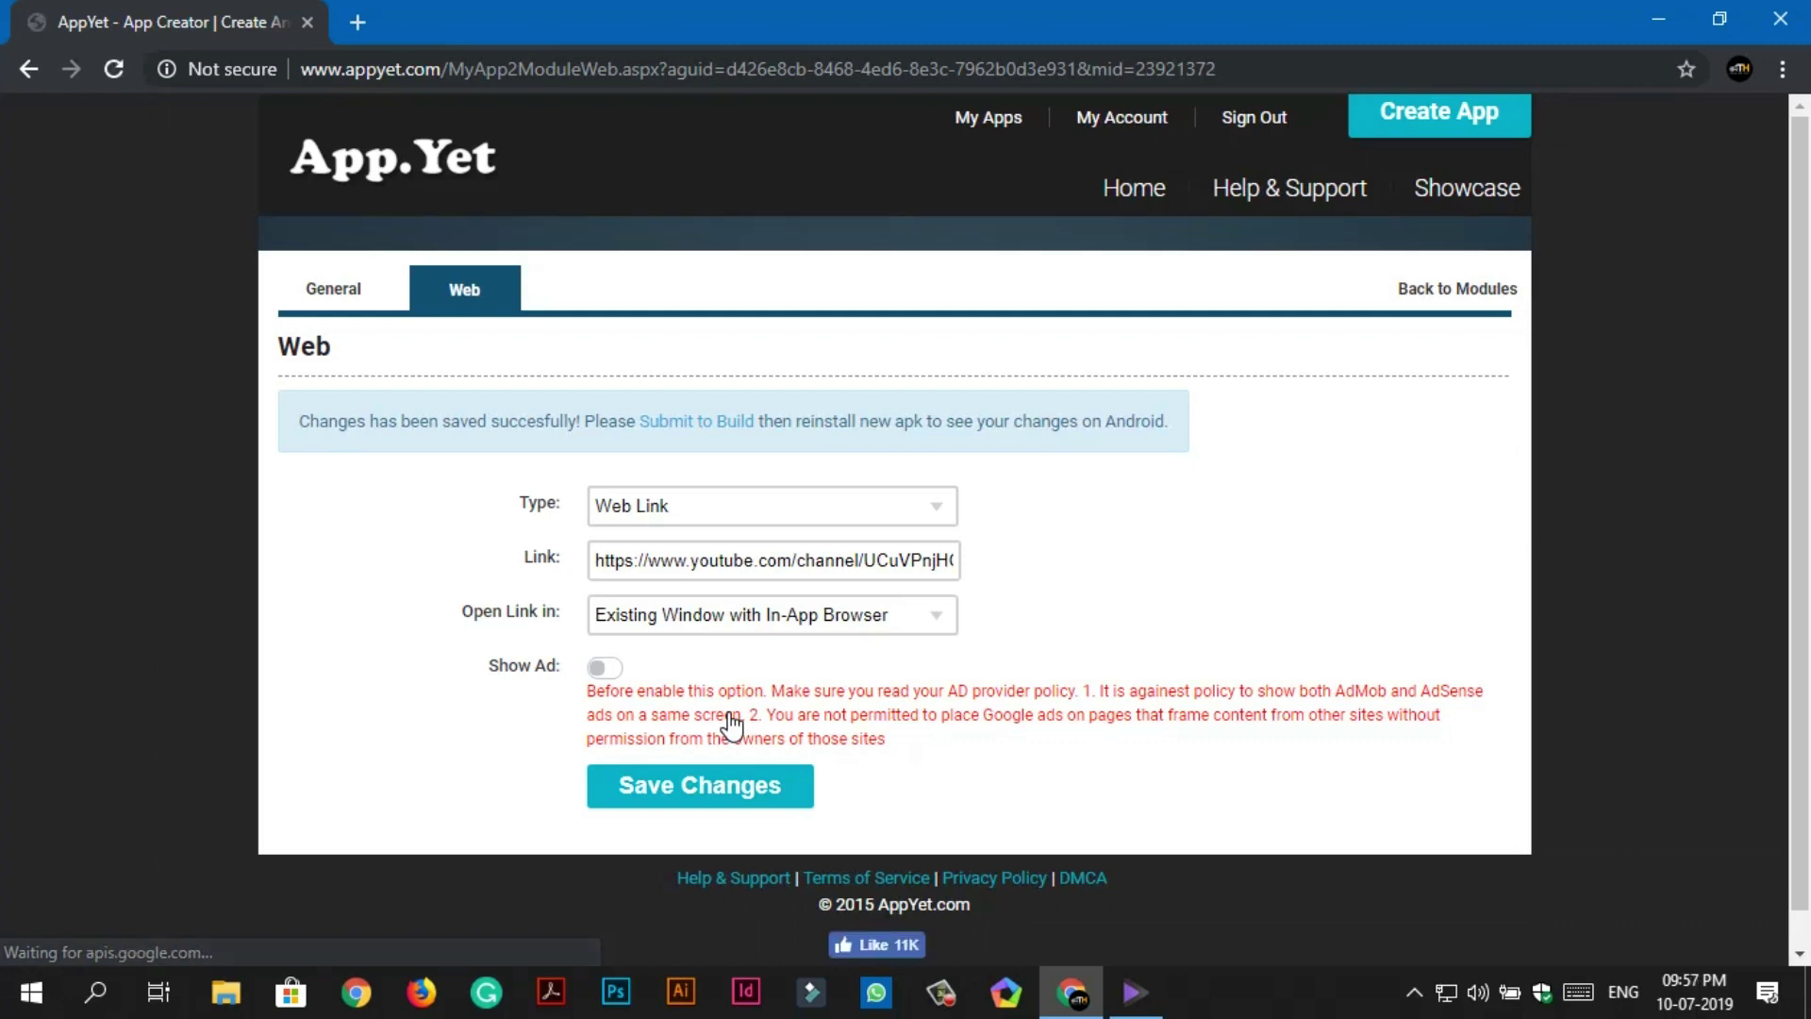
{"action": "left_click", "coordinate": [1413, 292]}
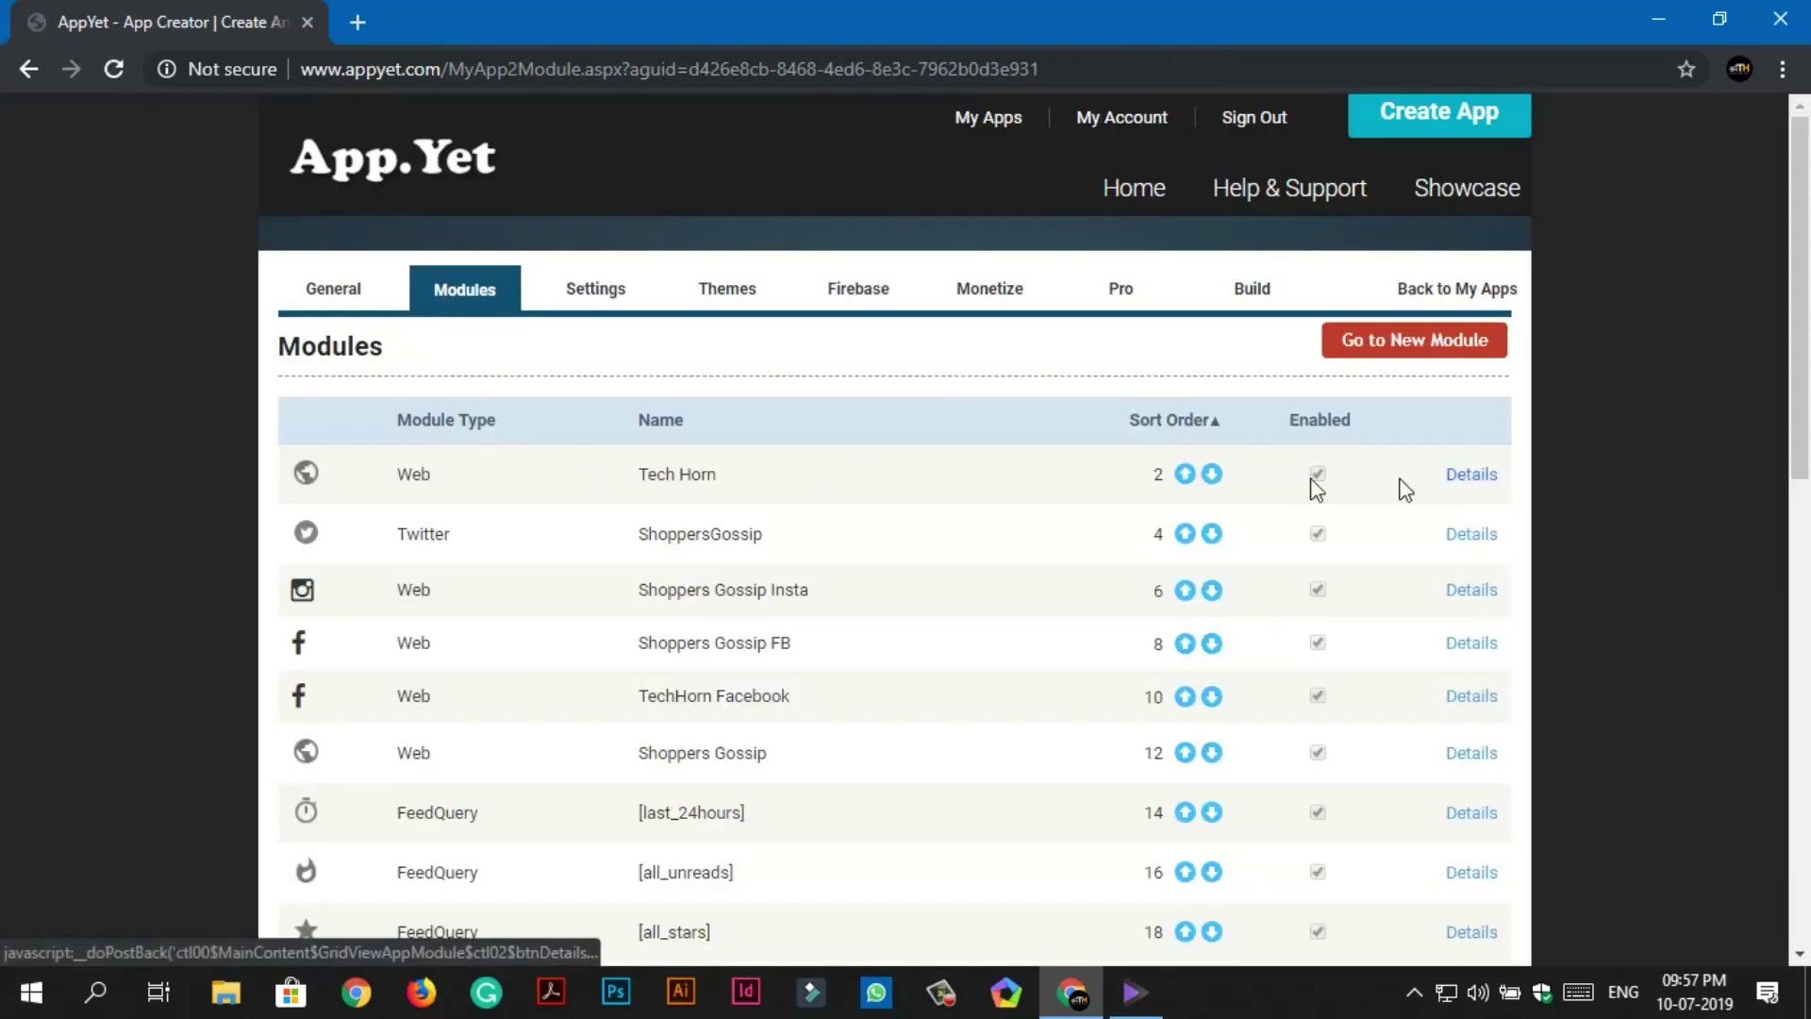
Give the Tech Horn module a YouTube menu icon found by searching 'youtube', and save.
{"action": "left_click", "coordinate": [1472, 474]}
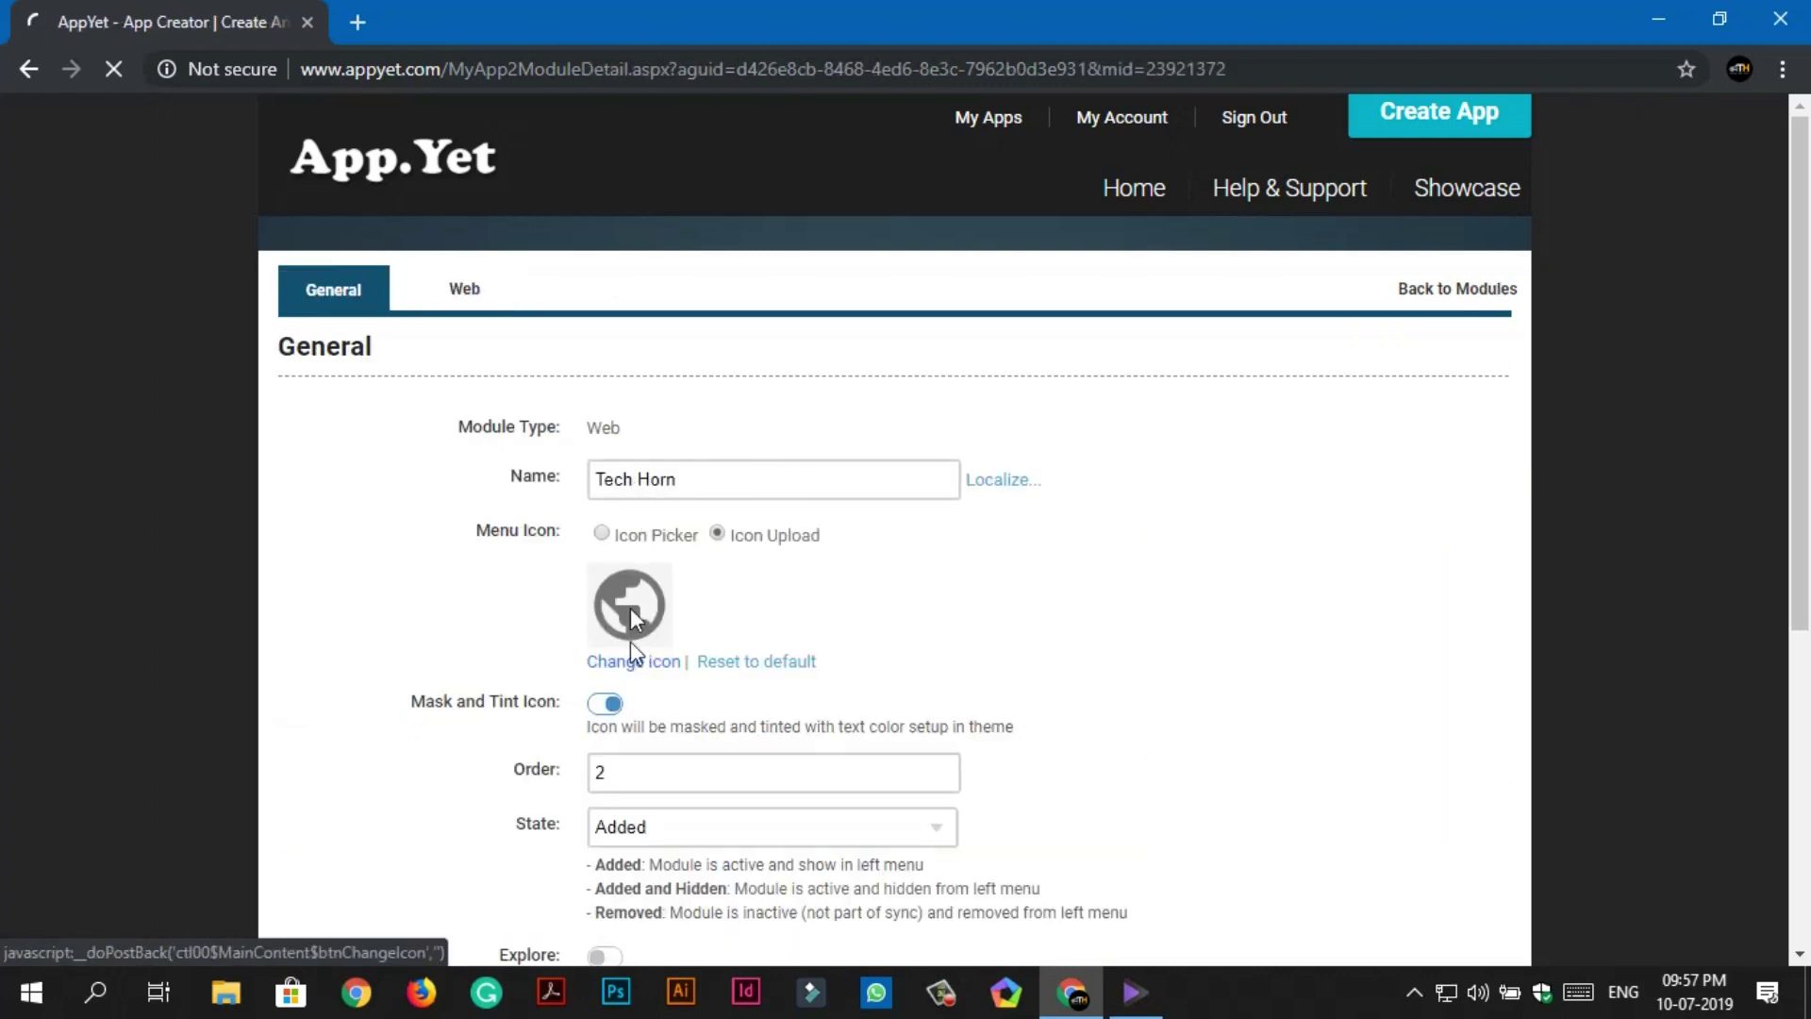
{"action": "left_click", "coordinate": [633, 659]}
{"action": "left_click", "coordinate": [601, 534]}
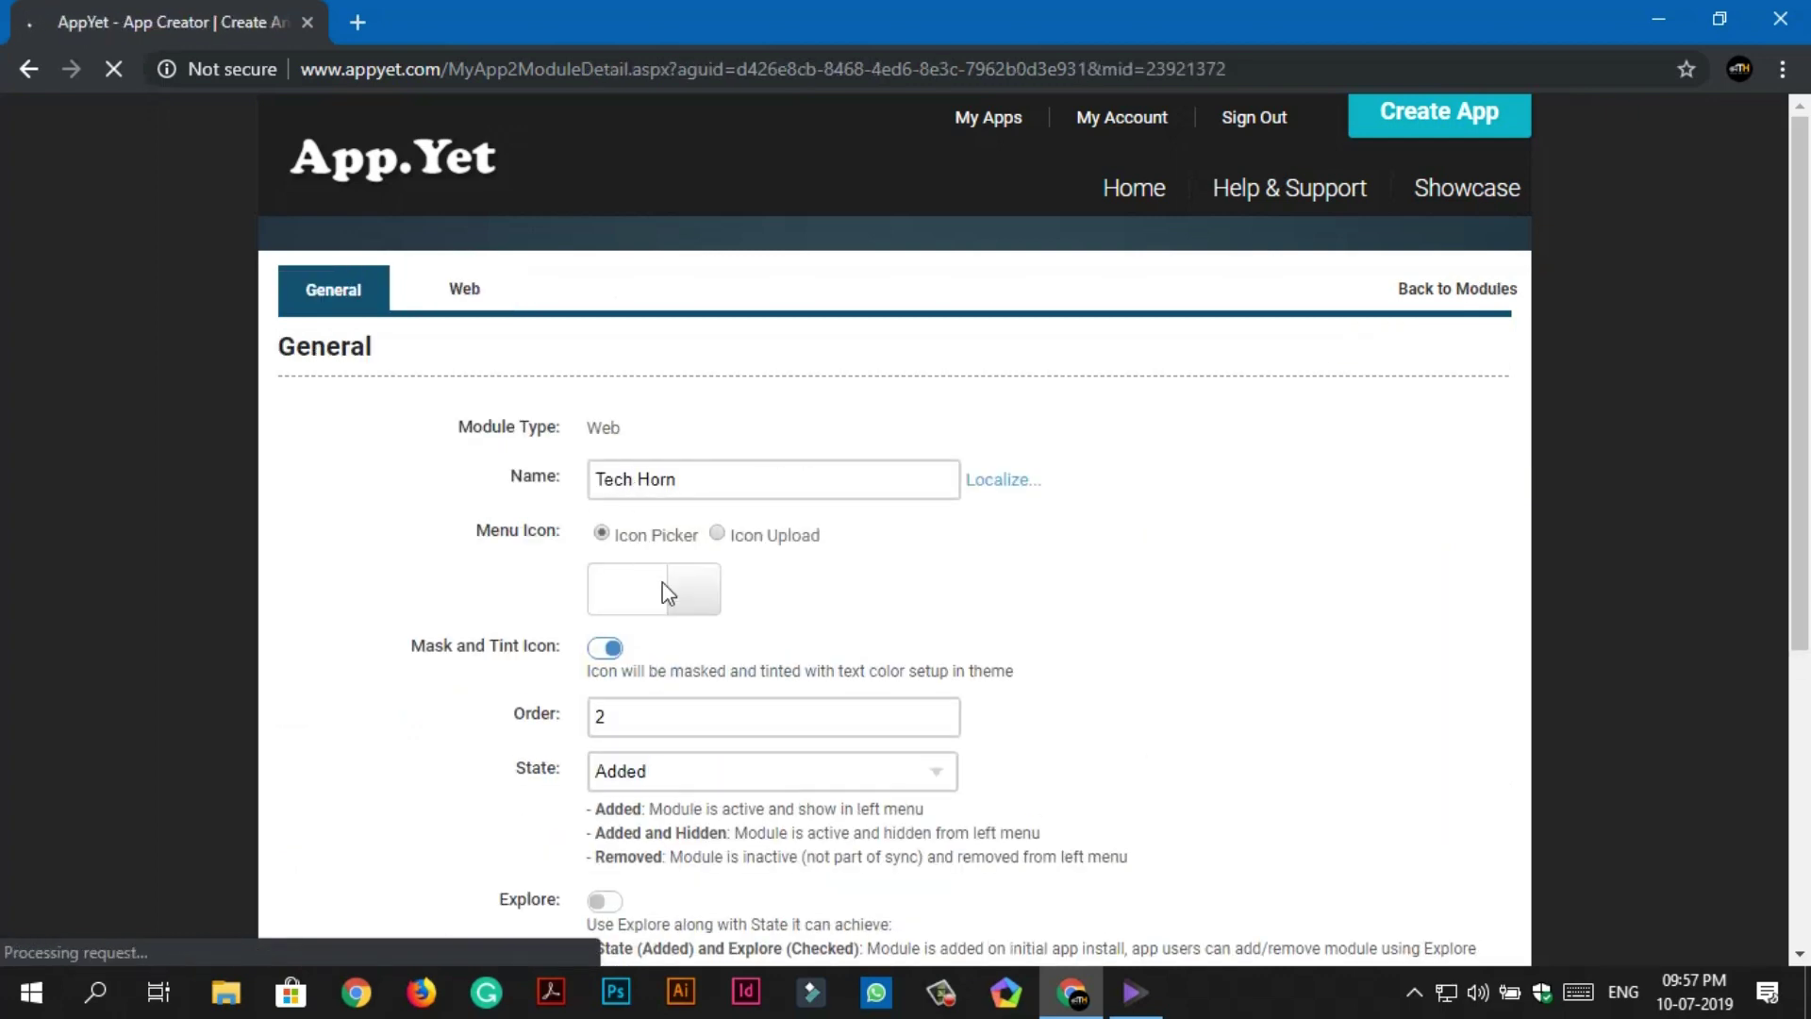
{"action": "left_click", "coordinate": [688, 593]}
{"action": "type", "text": "youtube"}
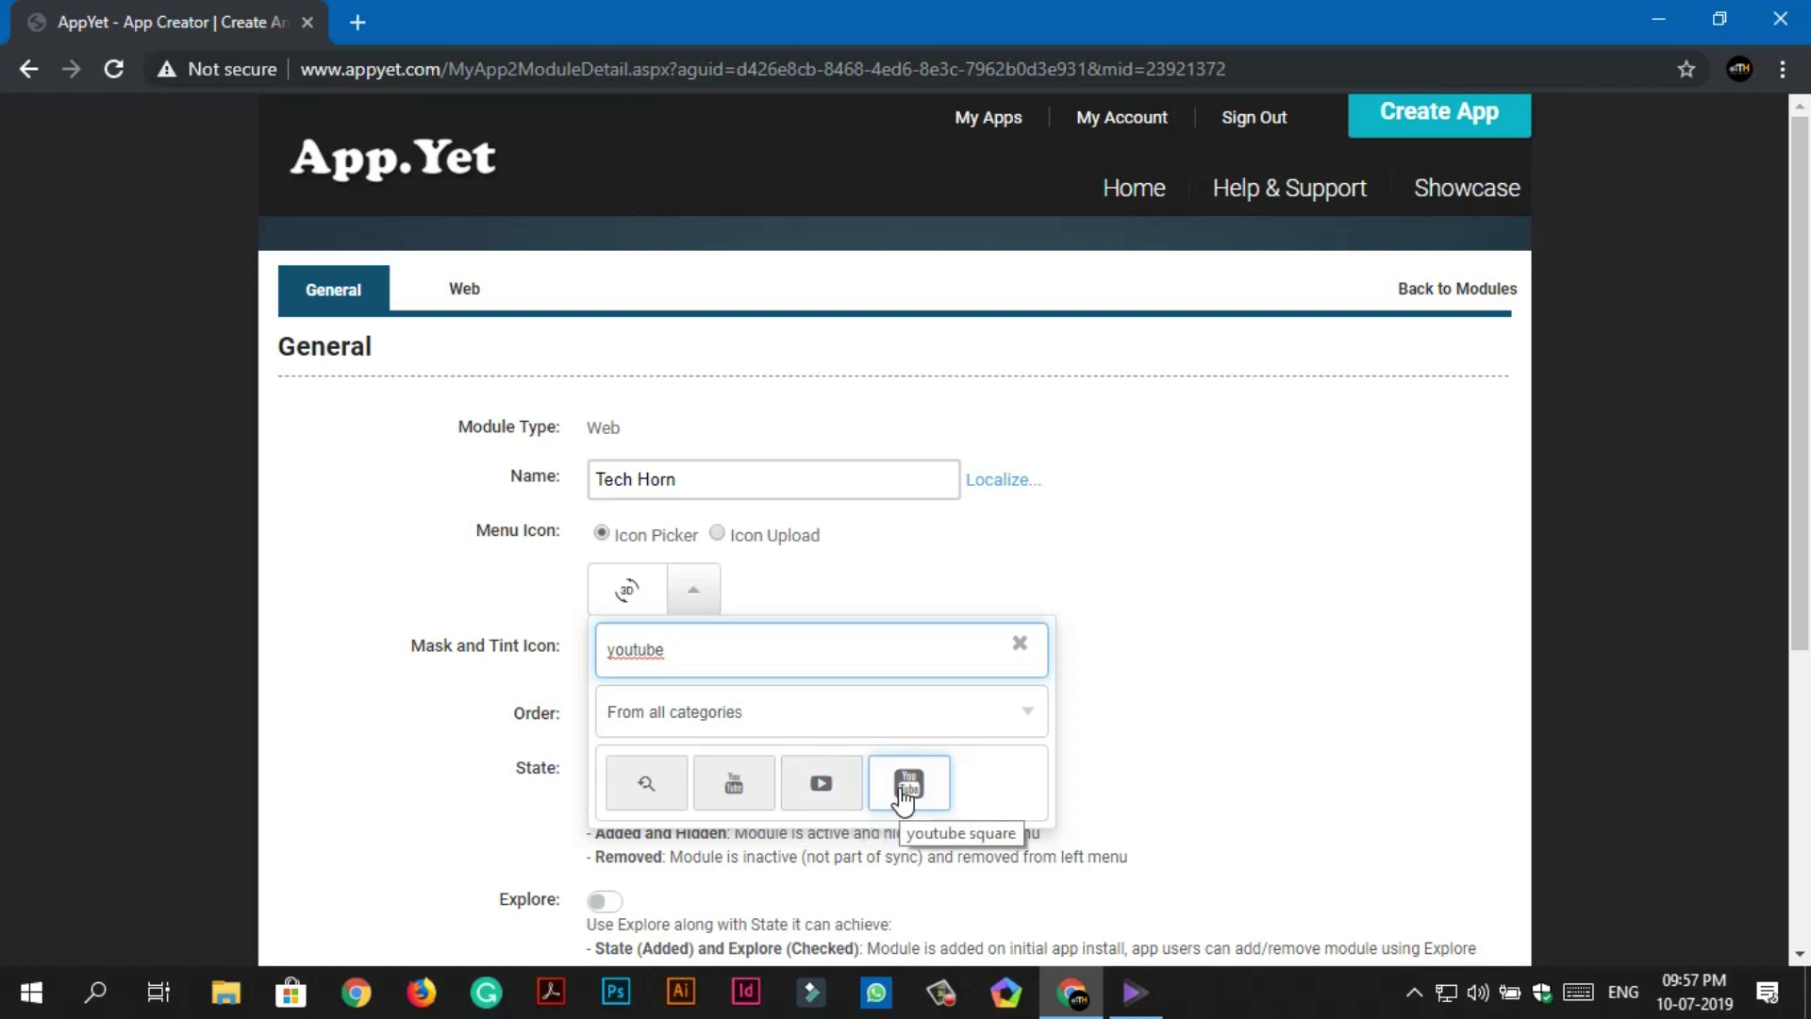
{"action": "left_click", "coordinate": [761, 792]}
{"action": "scroll", "coordinate": [1102, 754], "scroll_direction": "down", "scroll_amount": 5}
{"action": "left_click", "coordinate": [790, 785]}
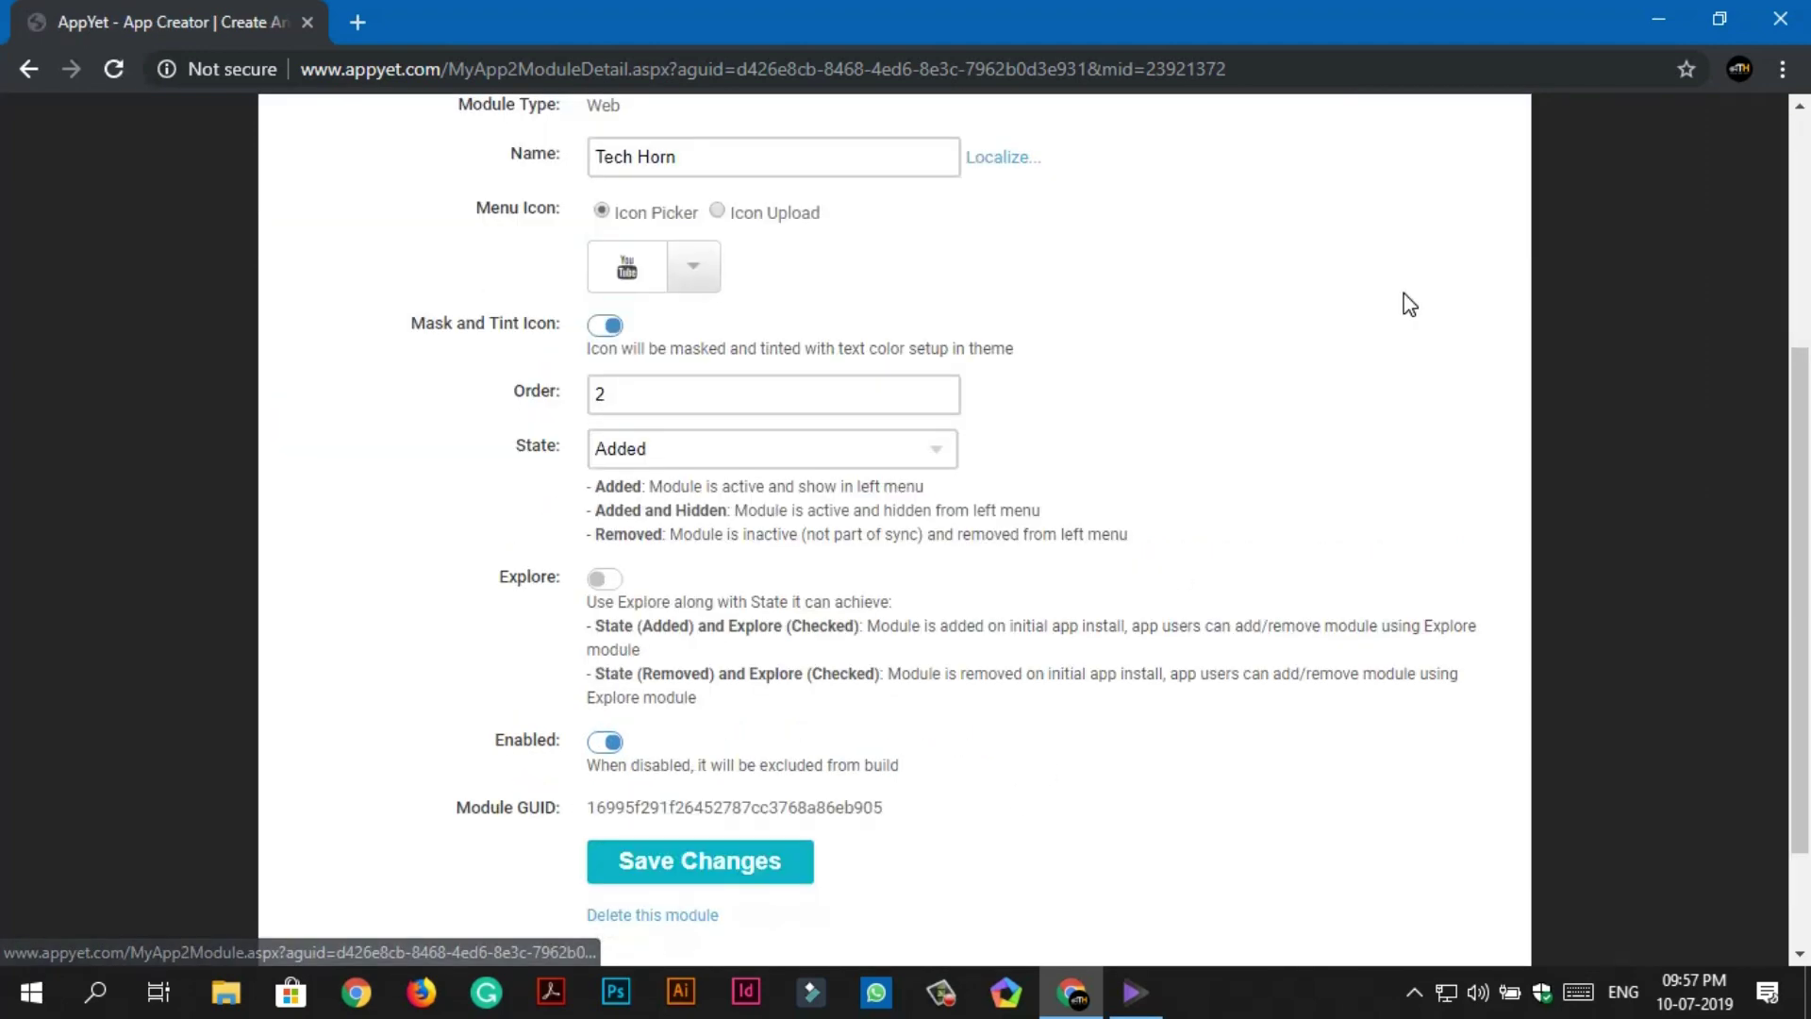
{"action": "scroll", "coordinate": [1294, 598], "scroll_direction": "up", "scroll_amount": 5}
{"action": "left_click", "coordinate": [1417, 296]}
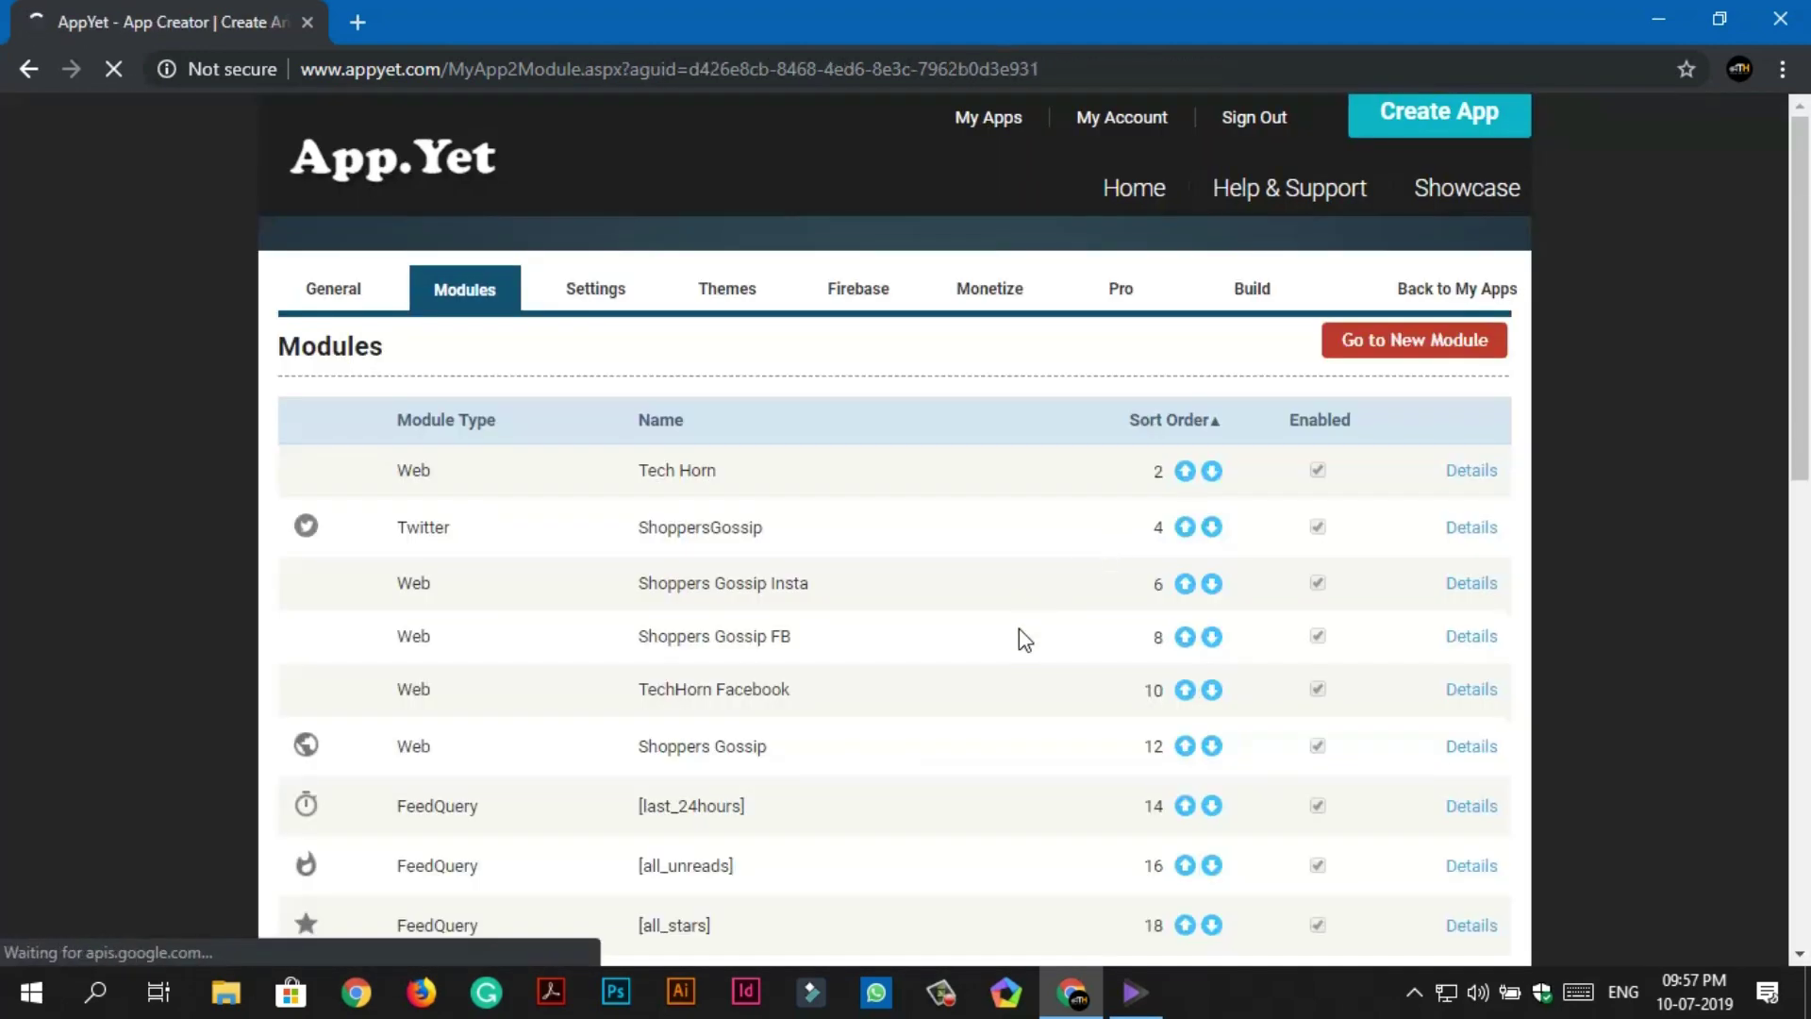
Disable the explore module to exclude it from the build, save, and return to Modules.
{"action": "scroll", "coordinate": [1023, 635], "scroll_direction": "down", "scroll_amount": 7}
{"action": "scroll", "coordinate": [1019, 627], "scroll_direction": "down", "scroll_amount": 2}
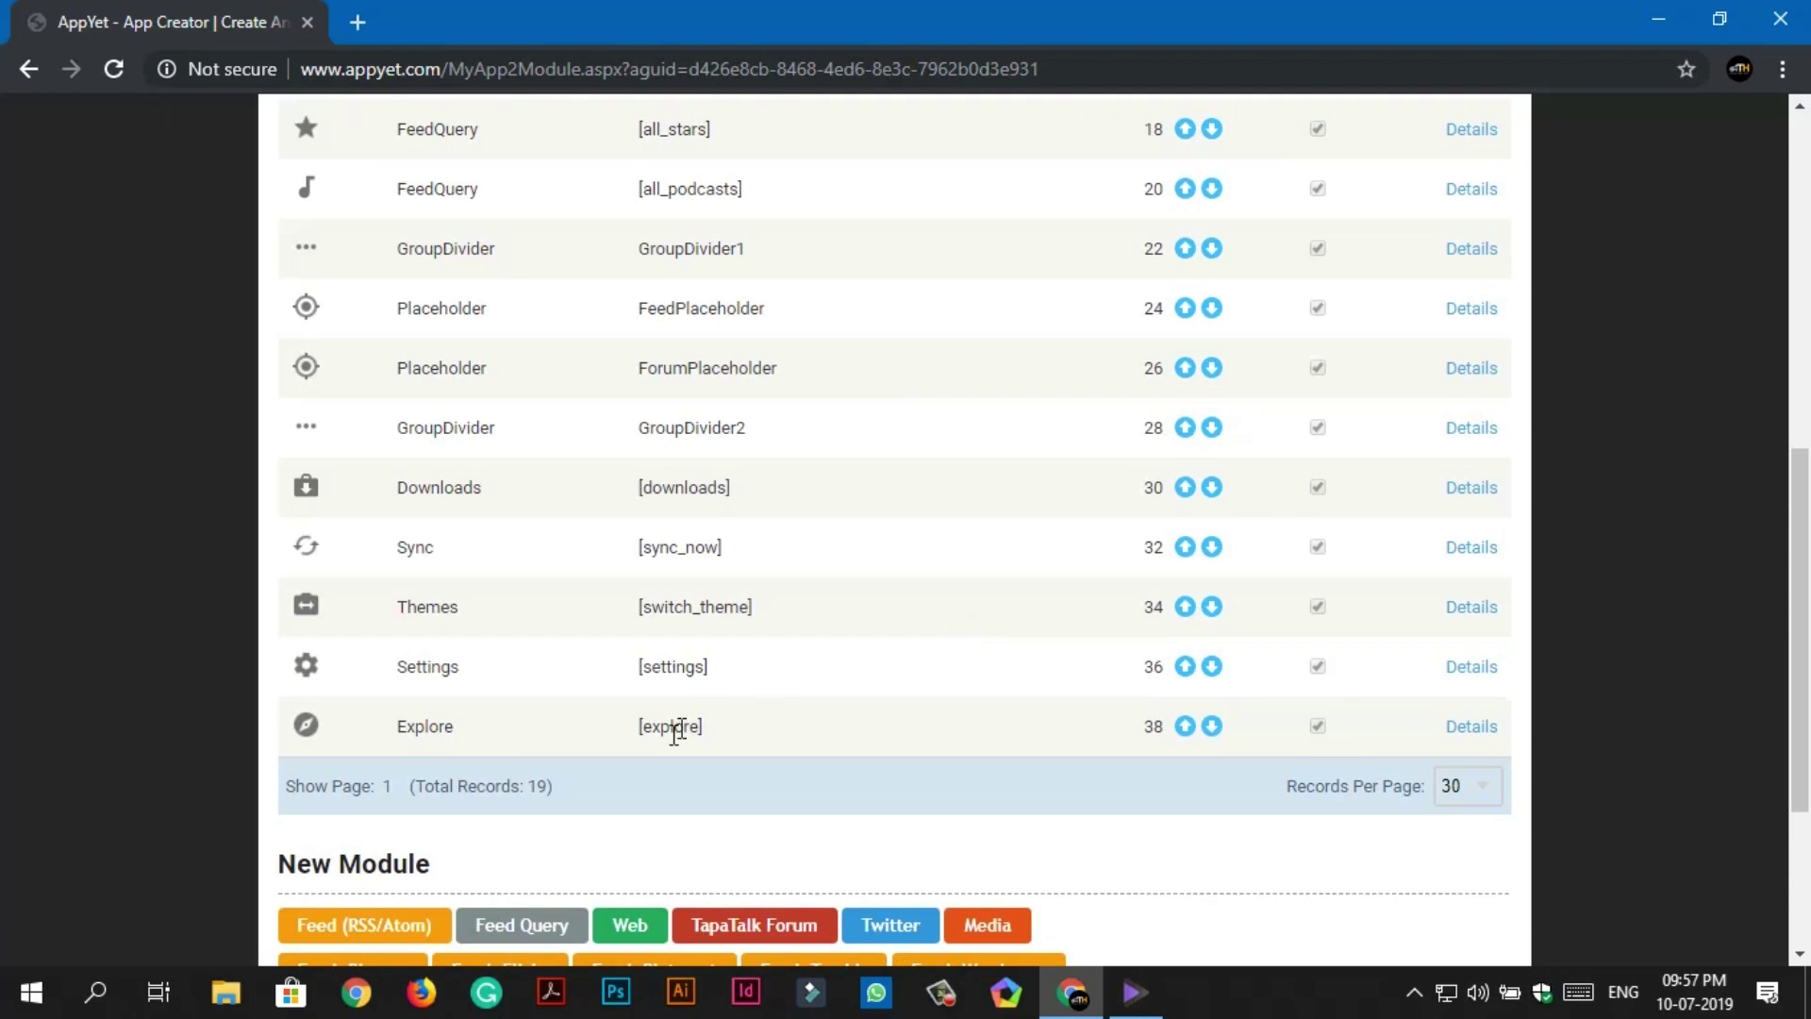
{"action": "left_click", "coordinate": [1448, 728]}
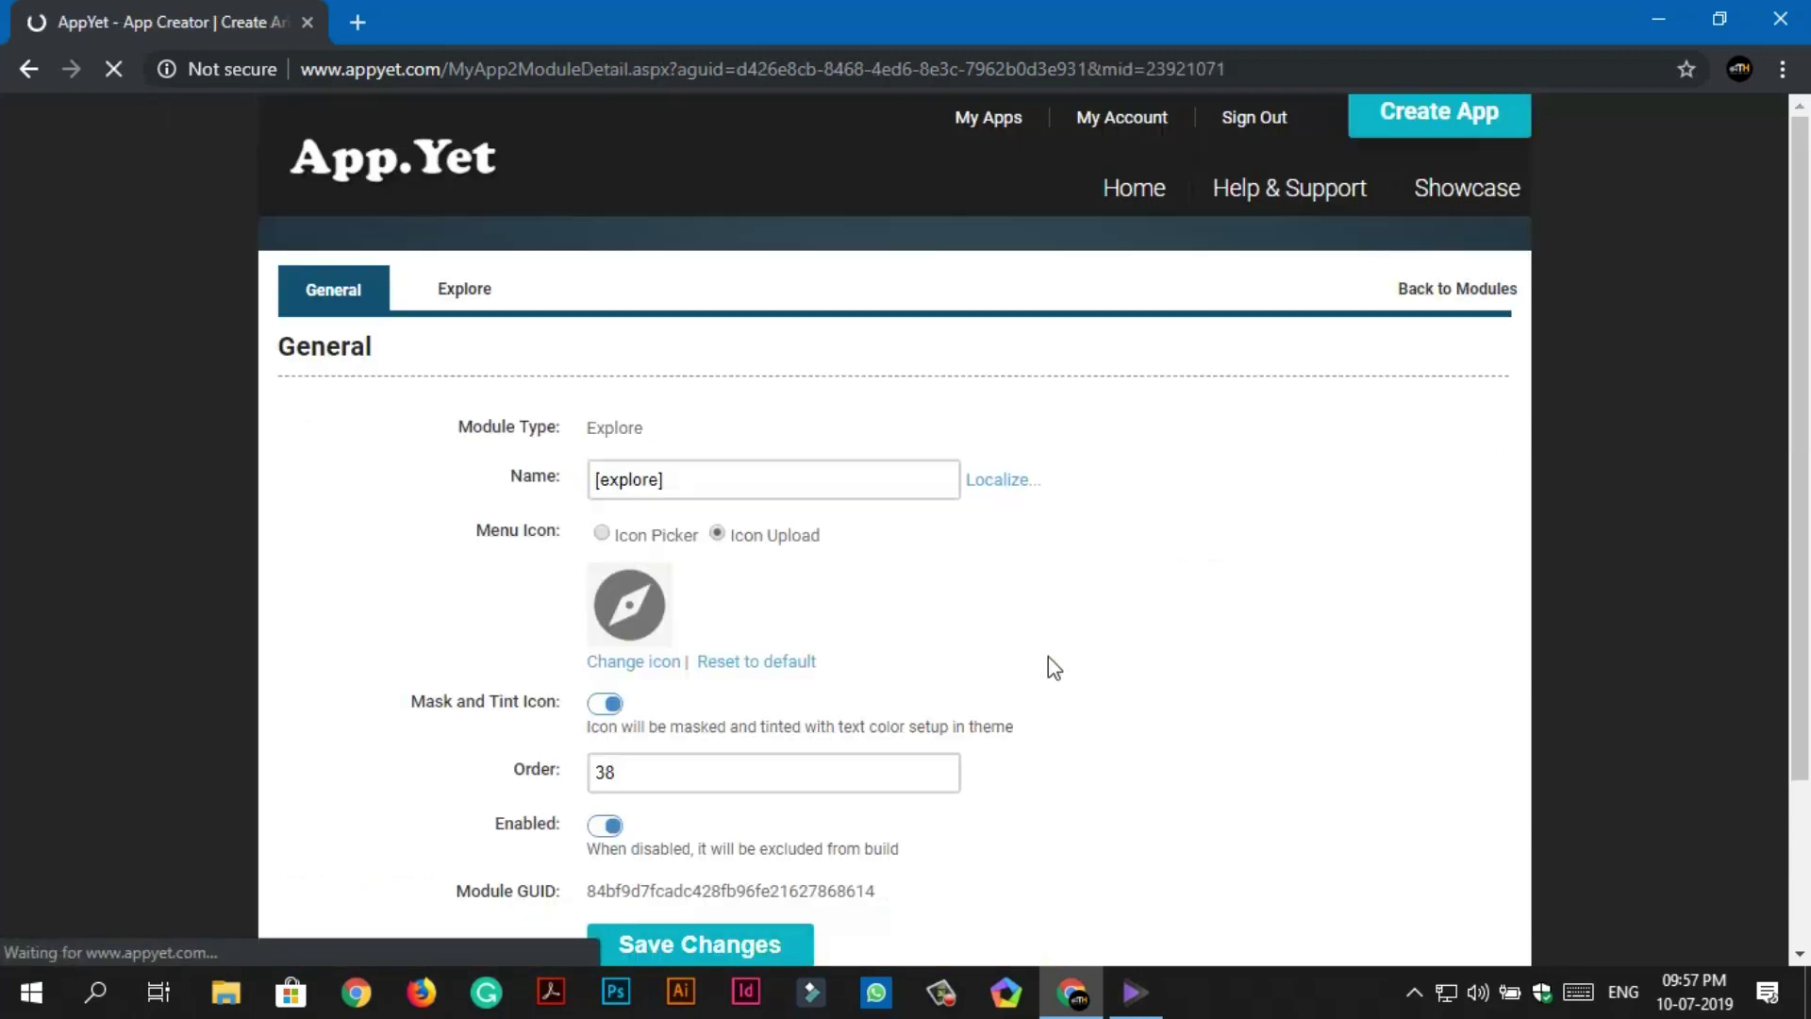
{"action": "scroll", "coordinate": [1049, 657], "scroll_direction": "down", "scroll_amount": 1}
{"action": "left_click", "coordinate": [638, 638]}
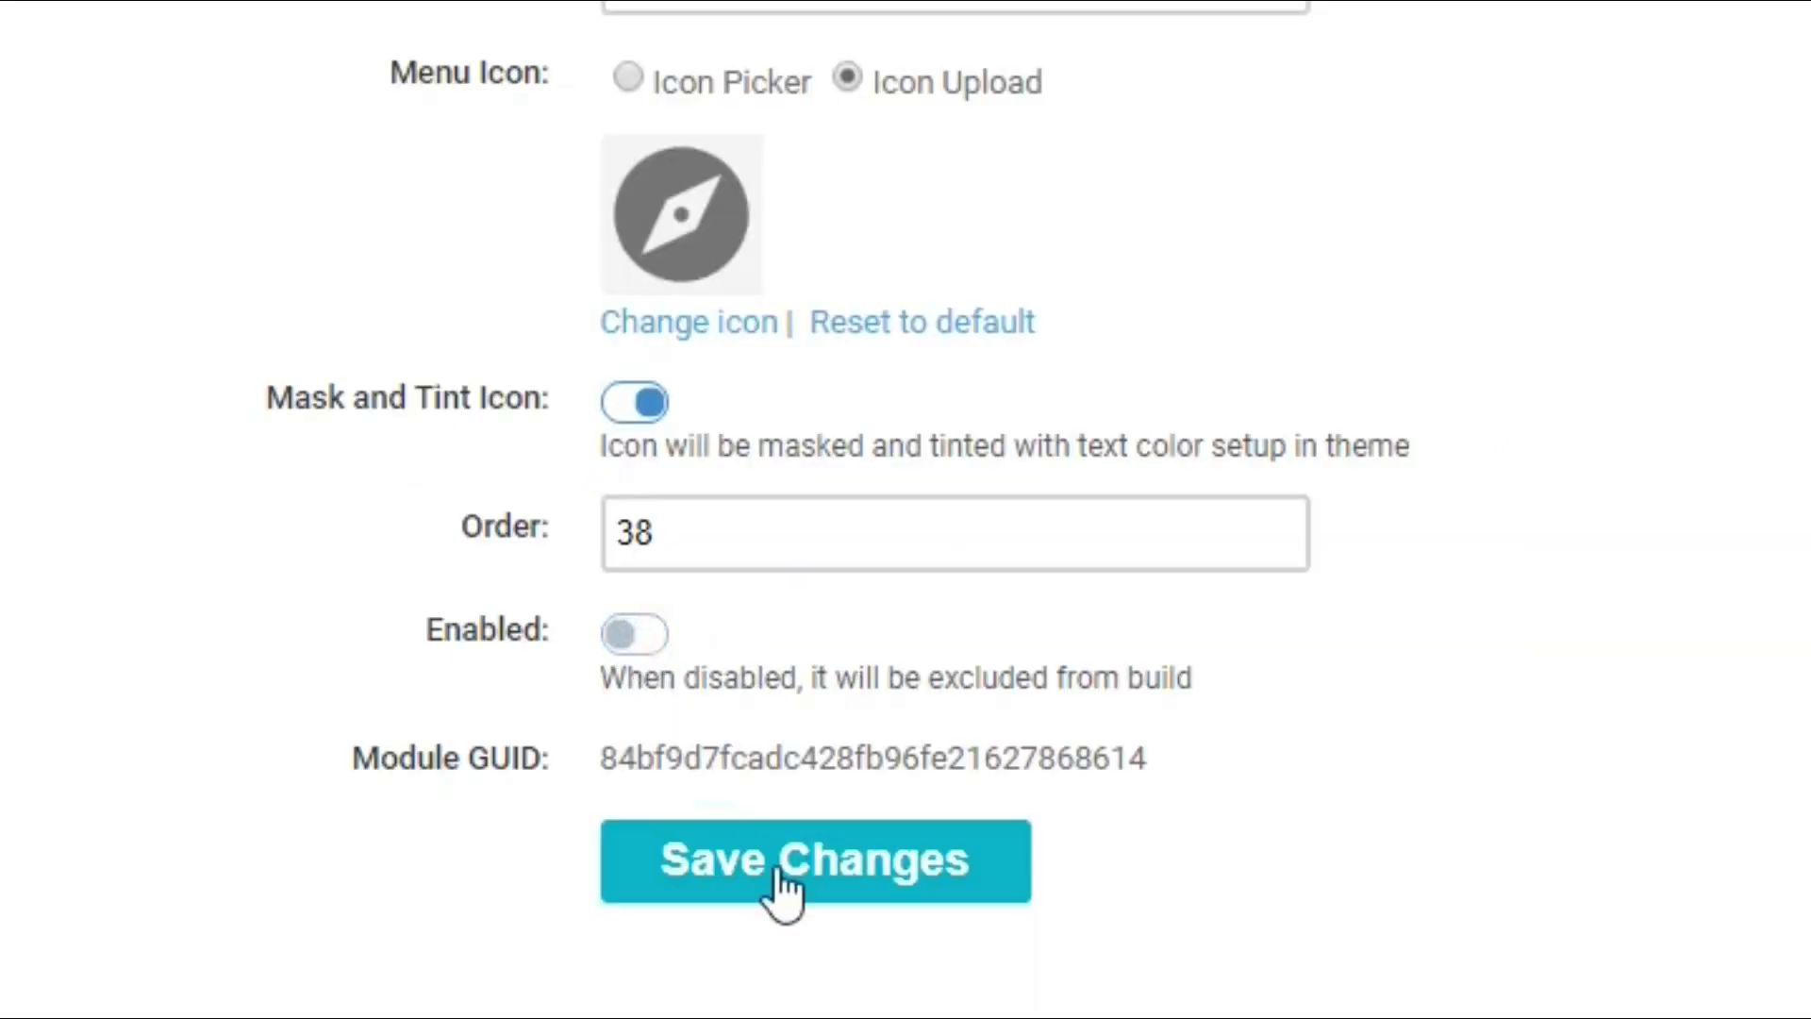
{"action": "left_click", "coordinate": [783, 885]}
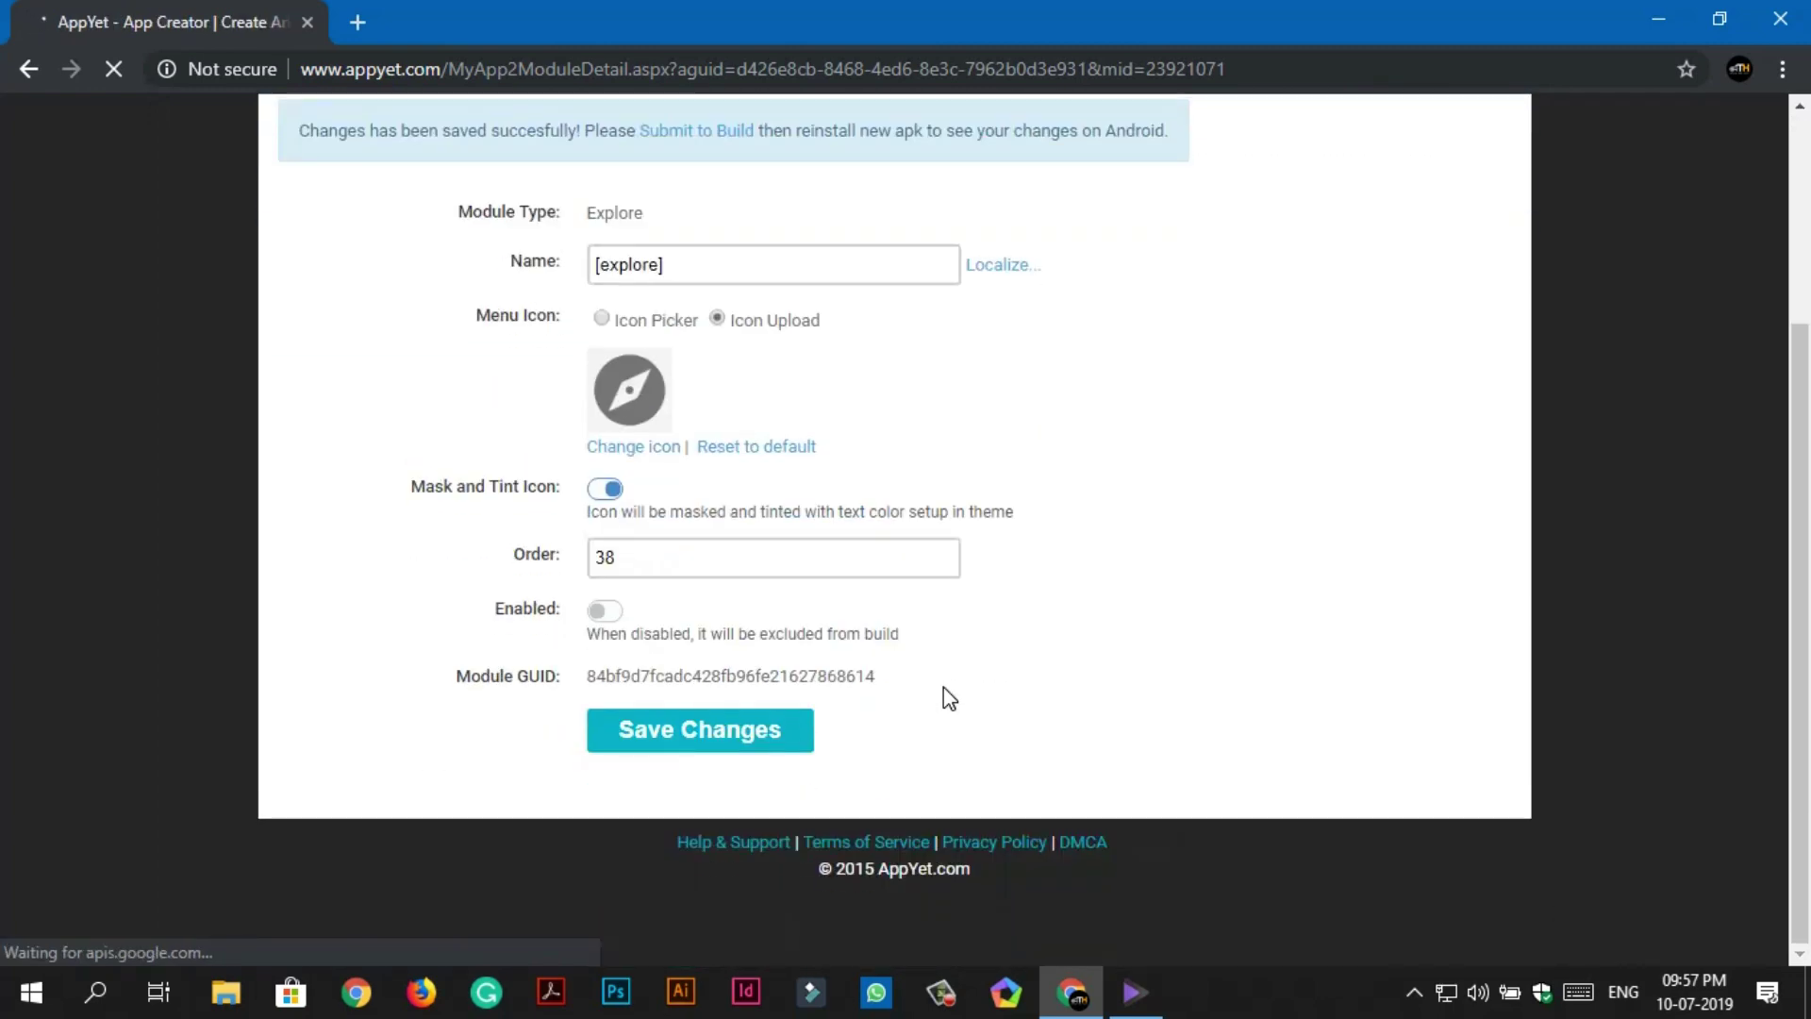
{"action": "scroll", "coordinate": [1428, 292], "scroll_direction": "up", "scroll_amount": 1}
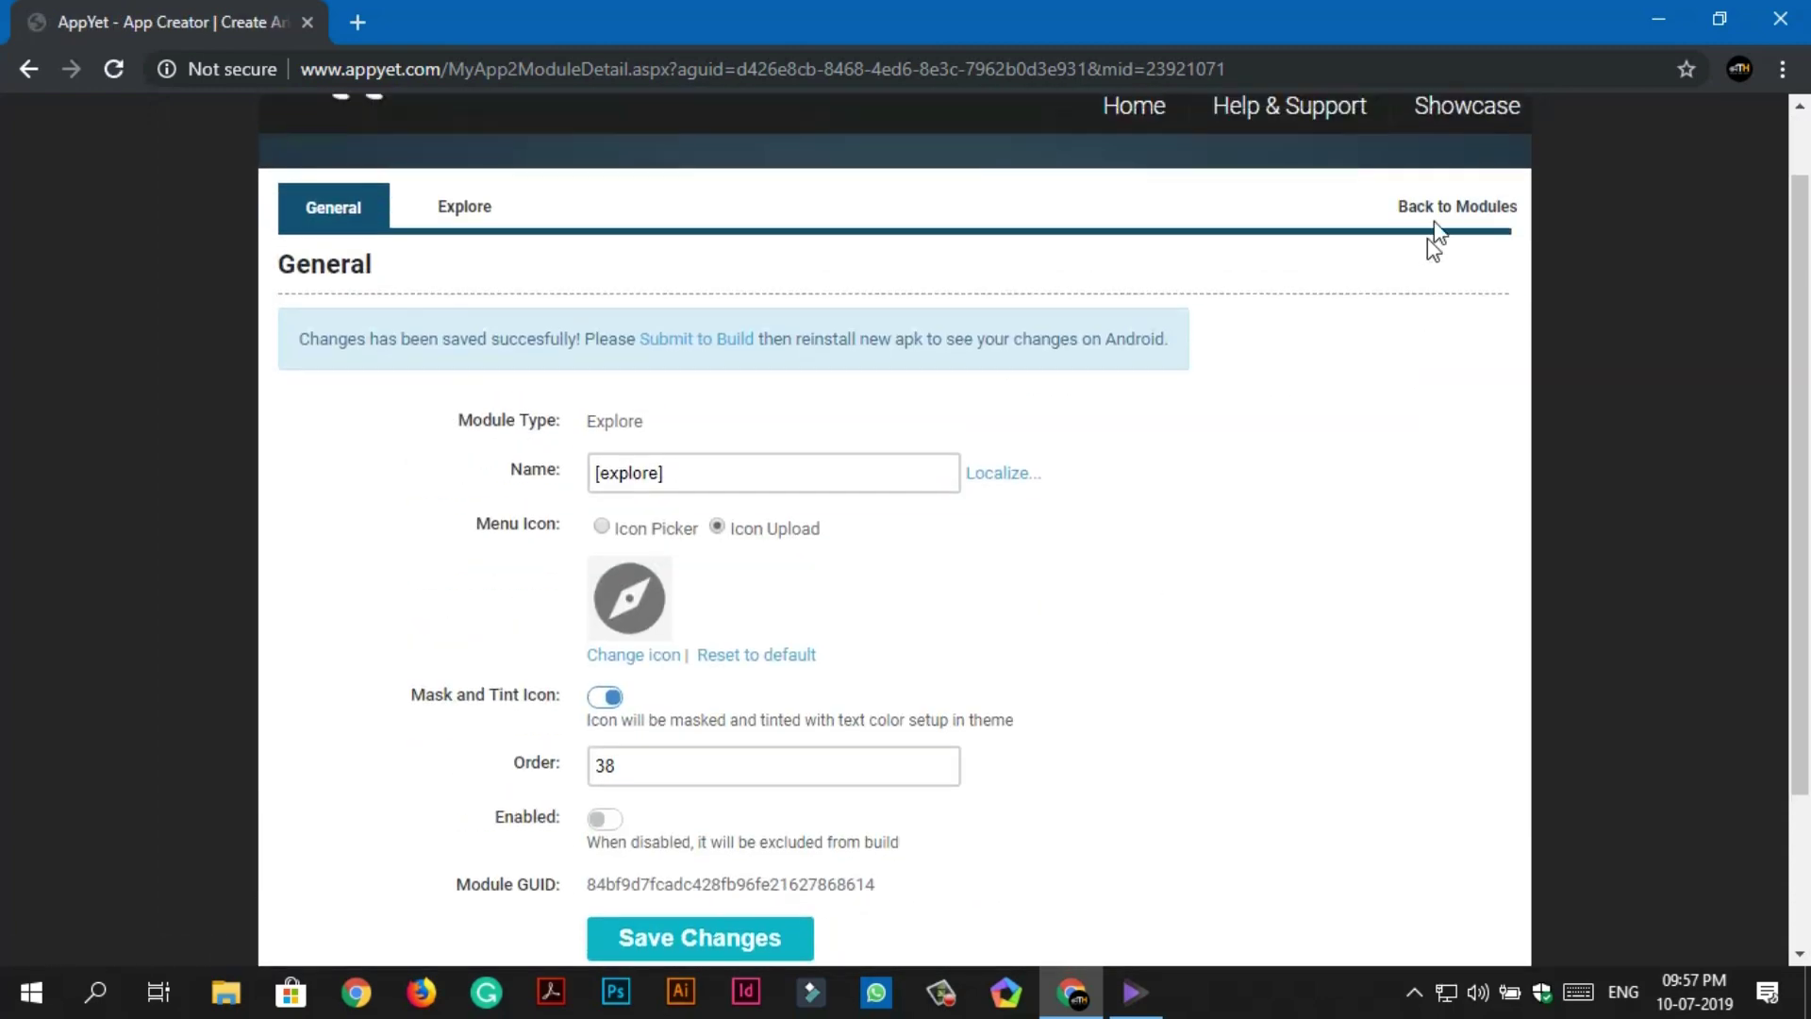
{"action": "left_click", "coordinate": [1448, 205]}
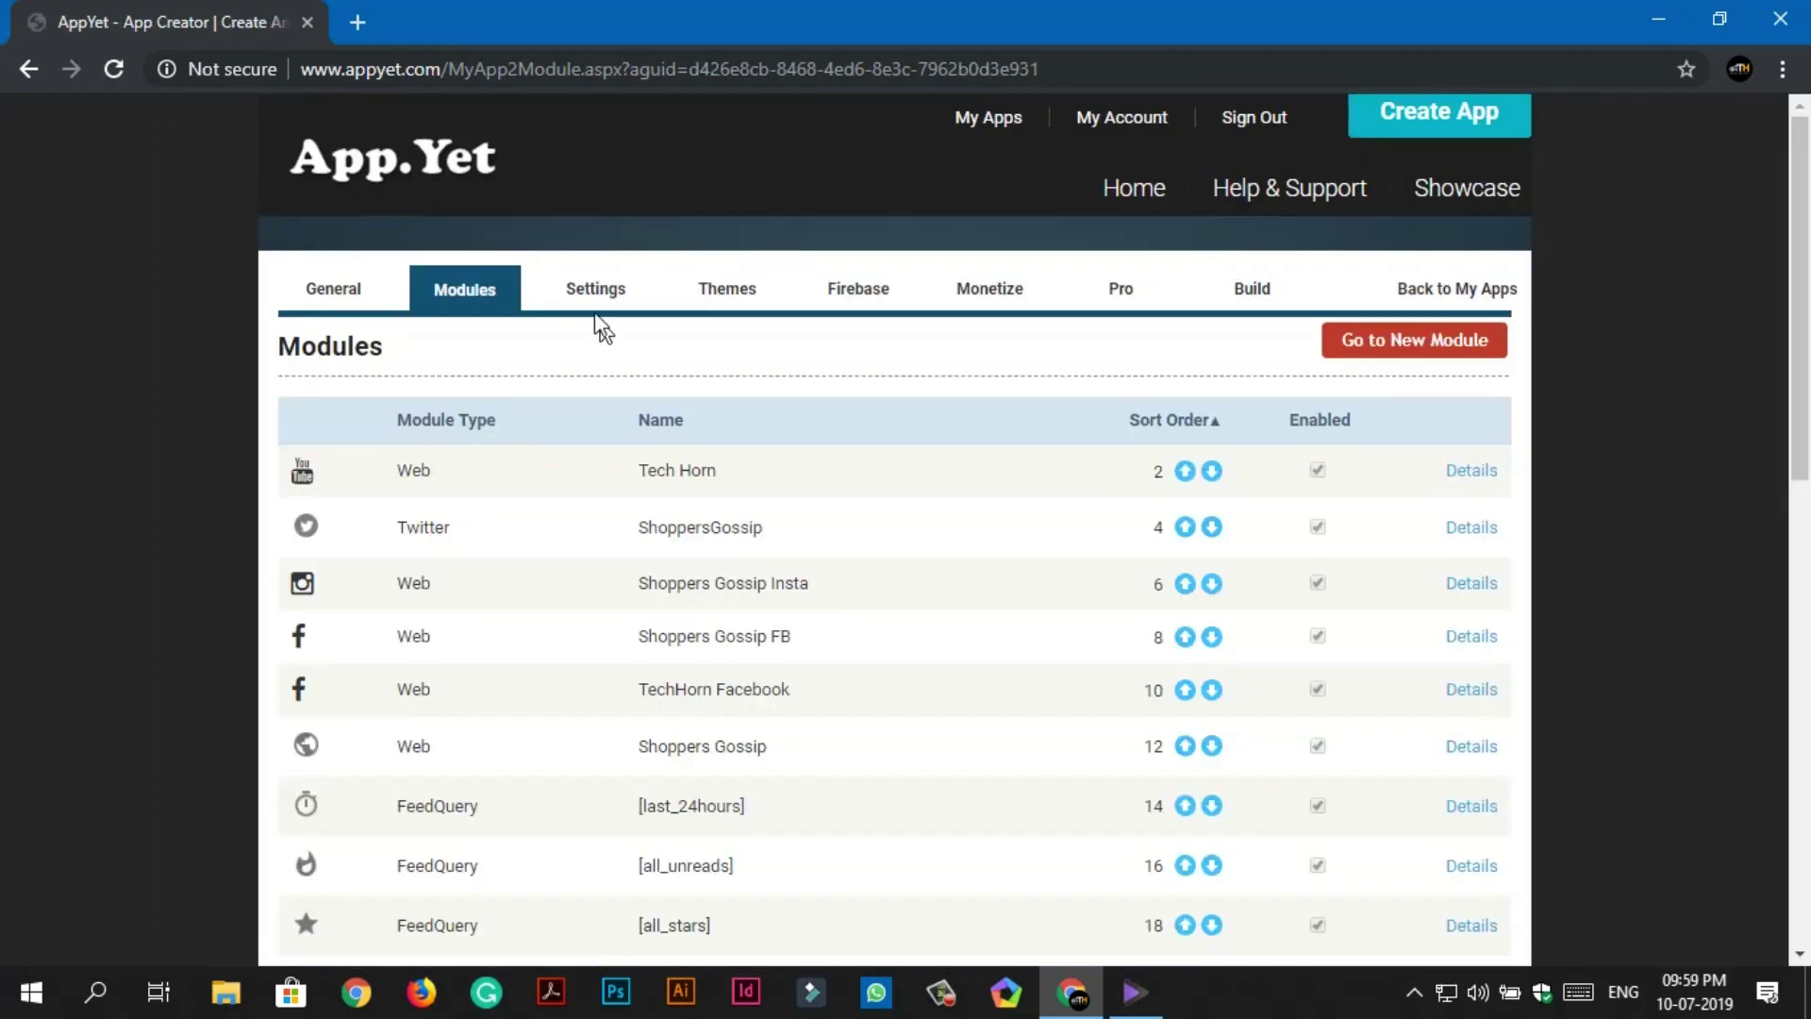
Set the display language to English and hide the Show Display Language option.
{"action": "left_click", "coordinate": [593, 300]}
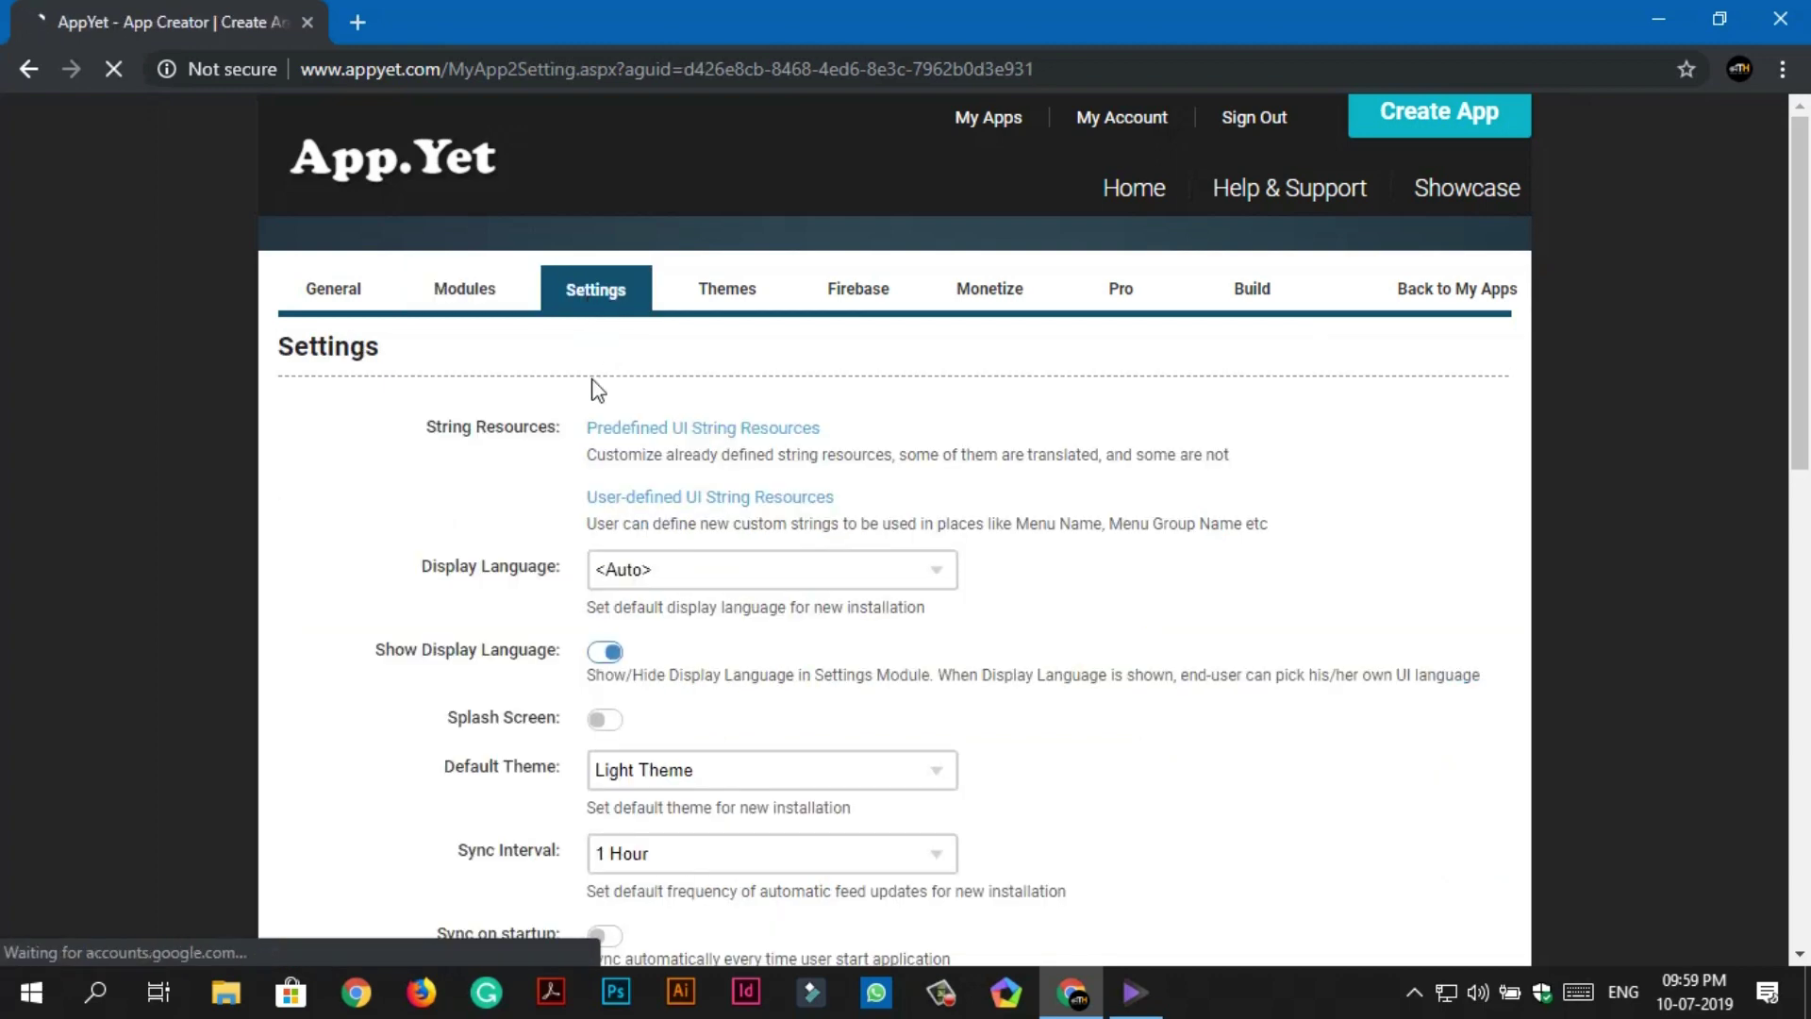
{"action": "left_click", "coordinate": [655, 577]}
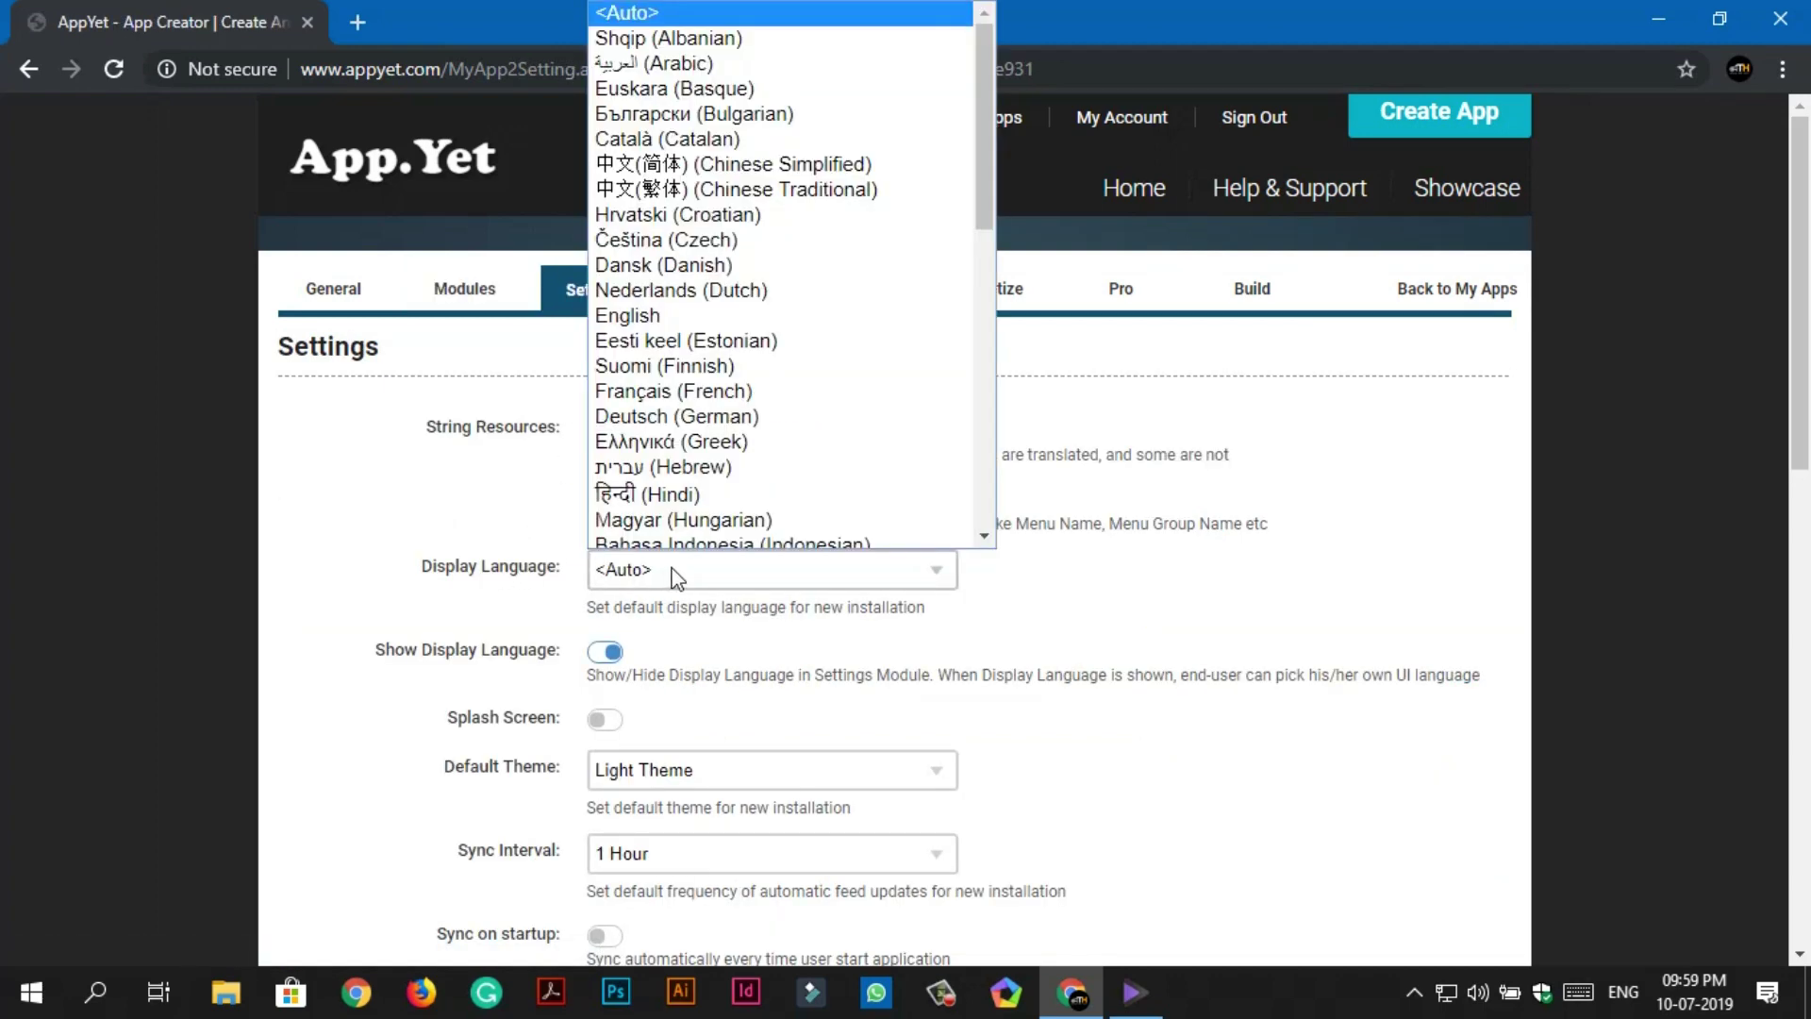
{"action": "left_click", "coordinate": [800, 307]}
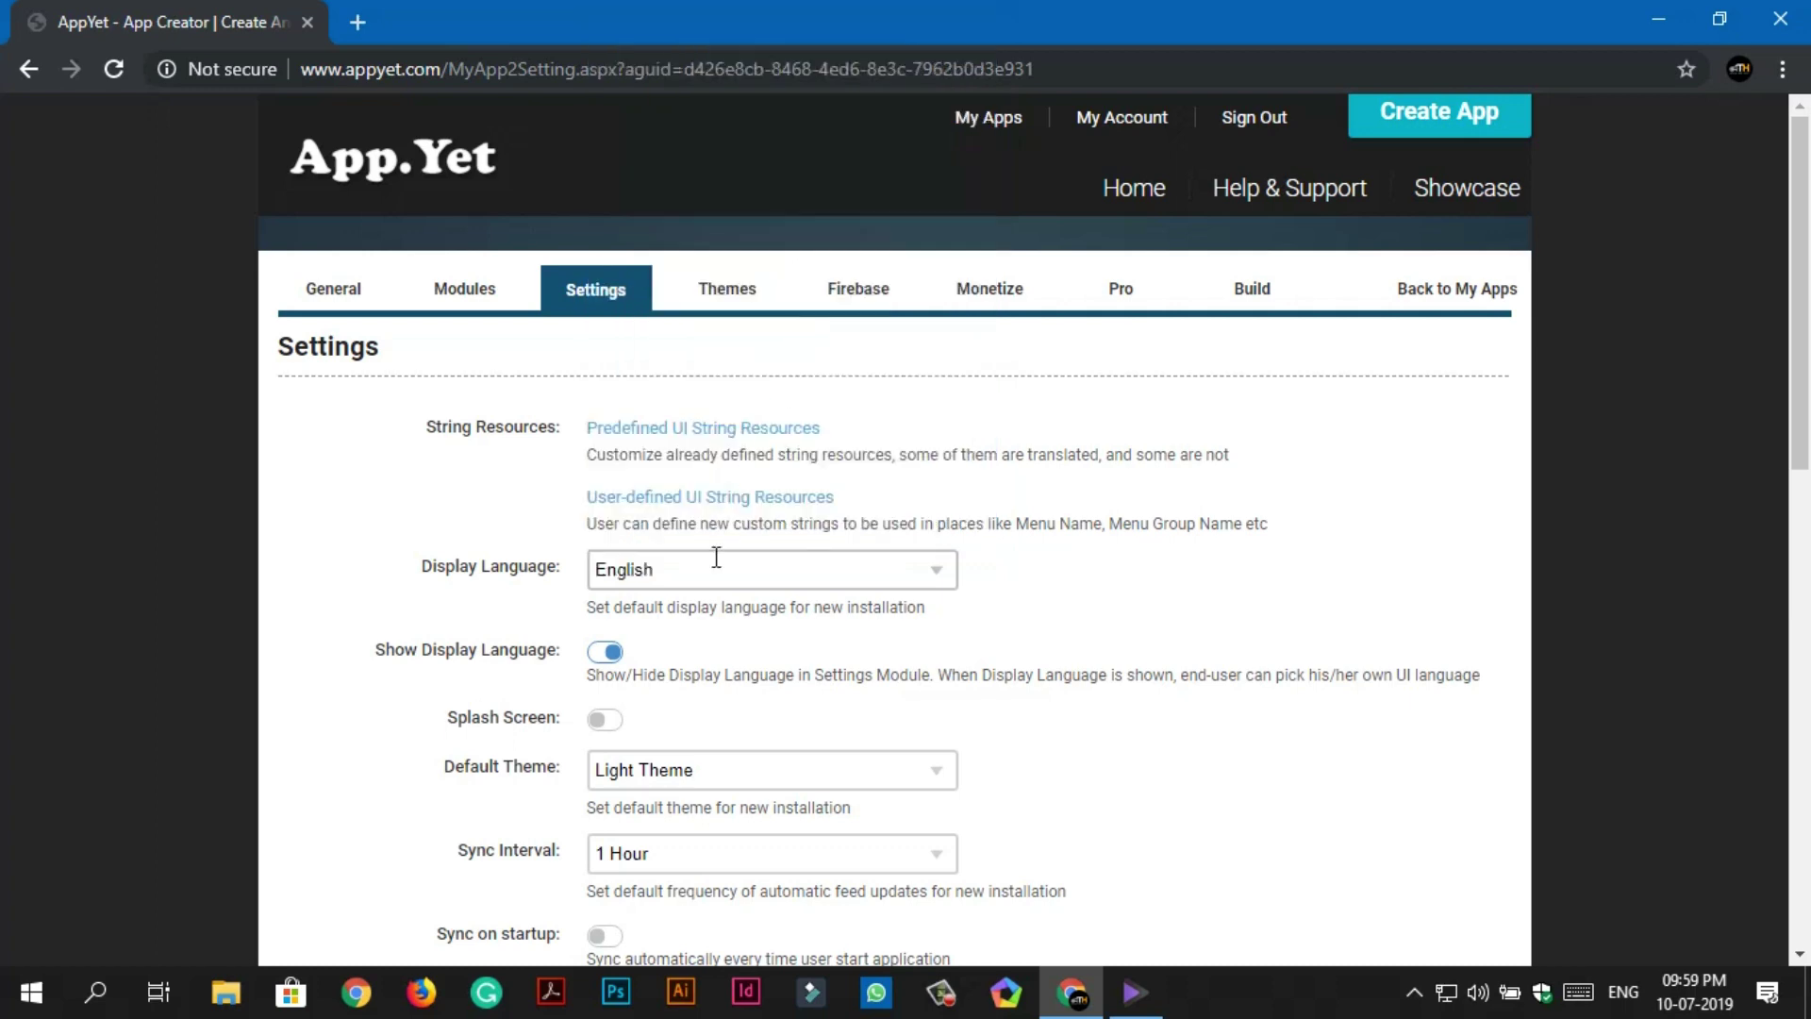
{"action": "scroll", "coordinate": [728, 647], "scroll_direction": "down", "scroll_amount": 1}
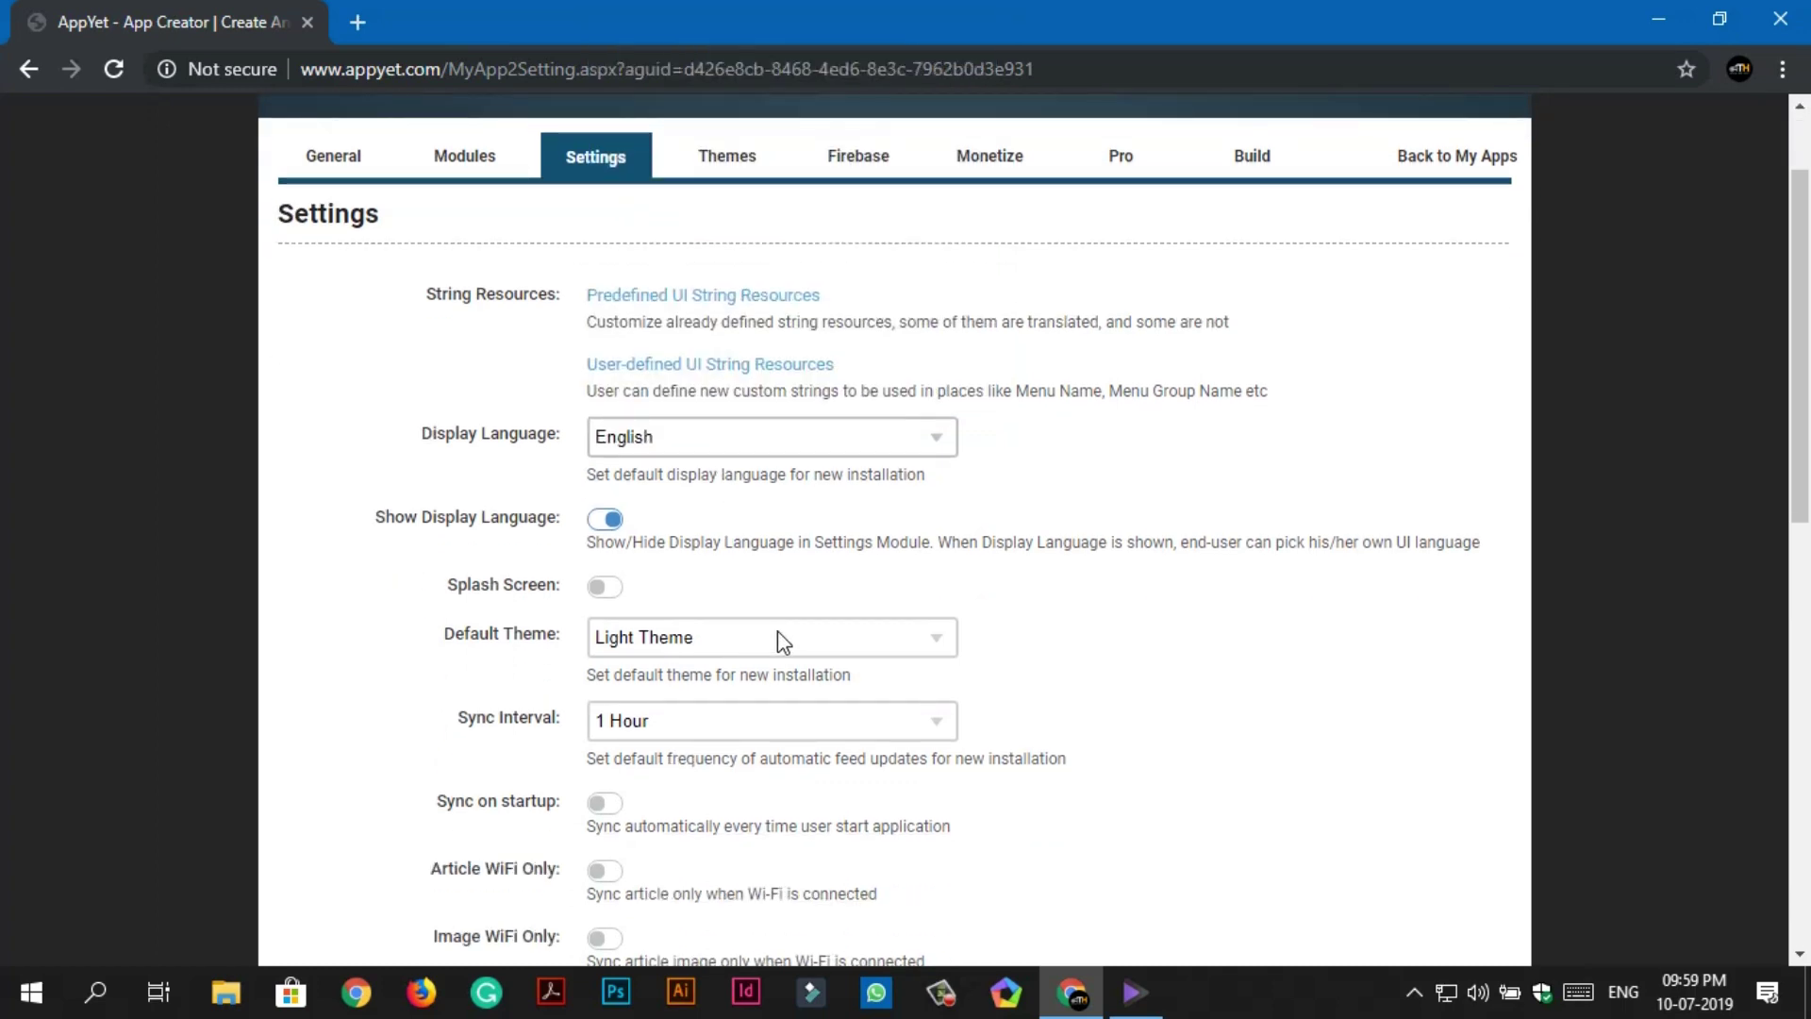
{"action": "scroll", "coordinate": [779, 631], "scroll_direction": "down", "scroll_amount": 1}
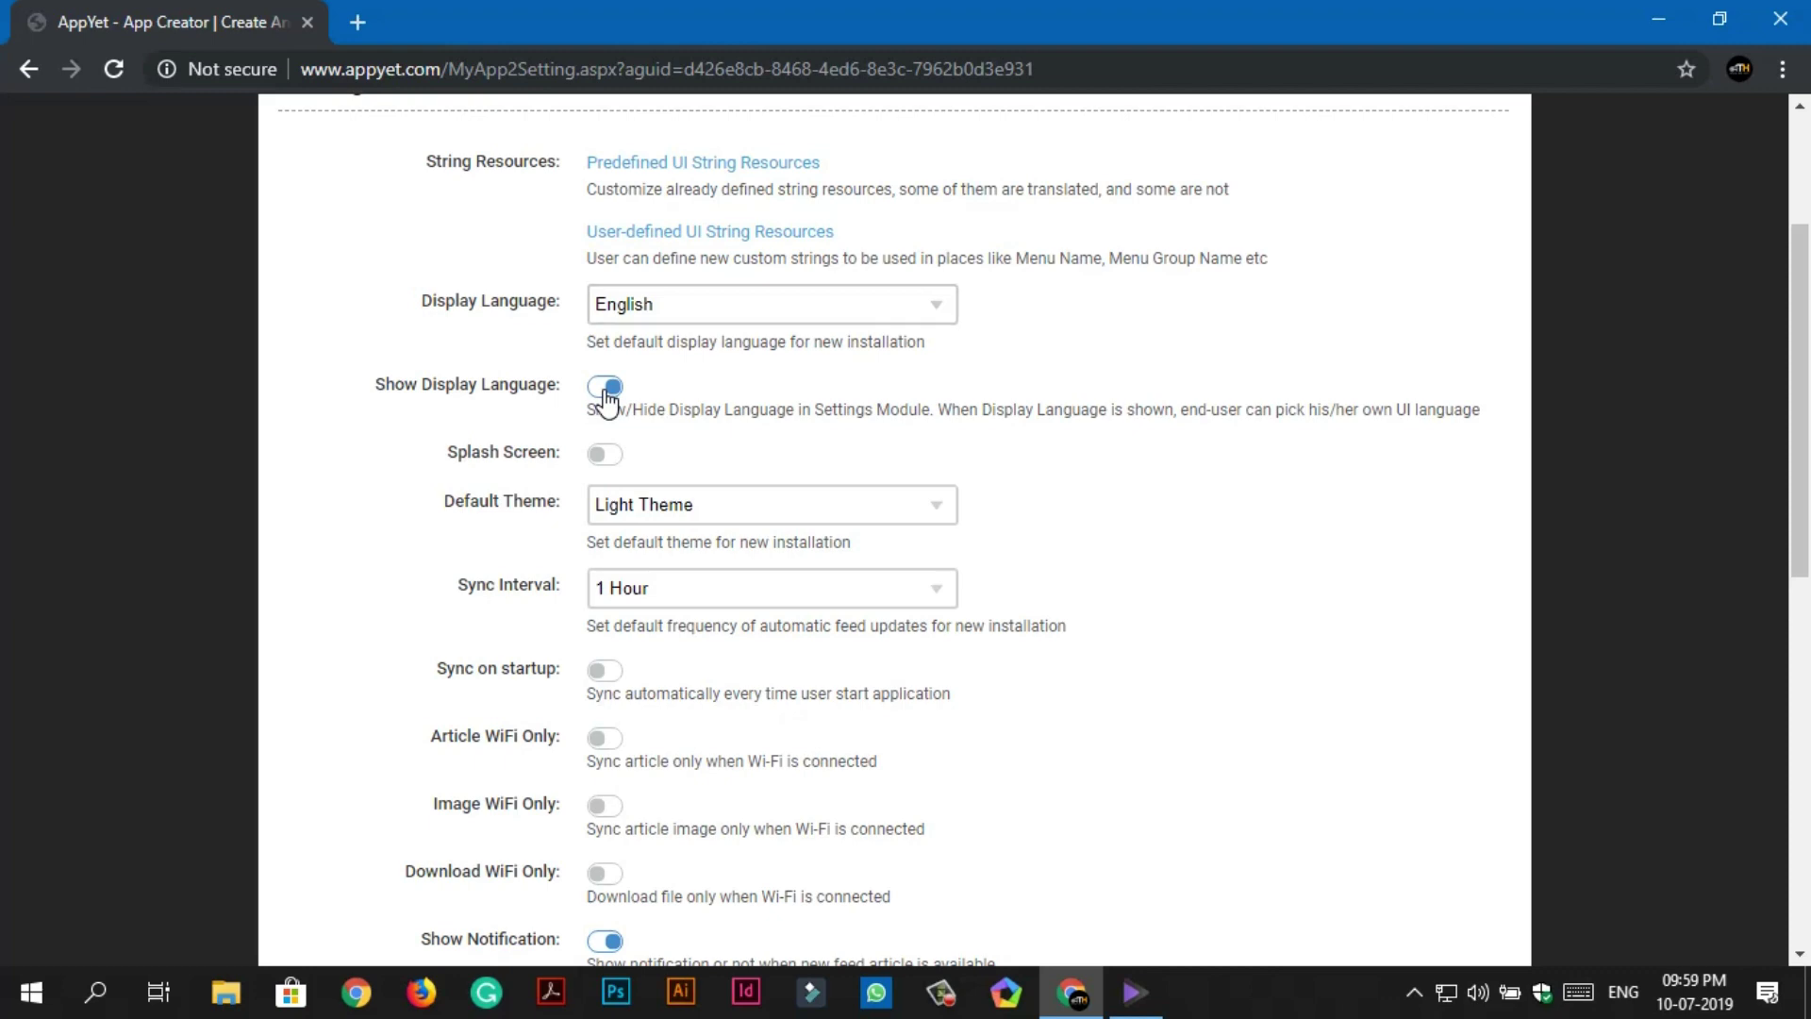
{"action": "left_click", "coordinate": [605, 387]}
Turn on the splash screen and make Dark Theme the default theme.
{"action": "left_click", "coordinate": [605, 455]}
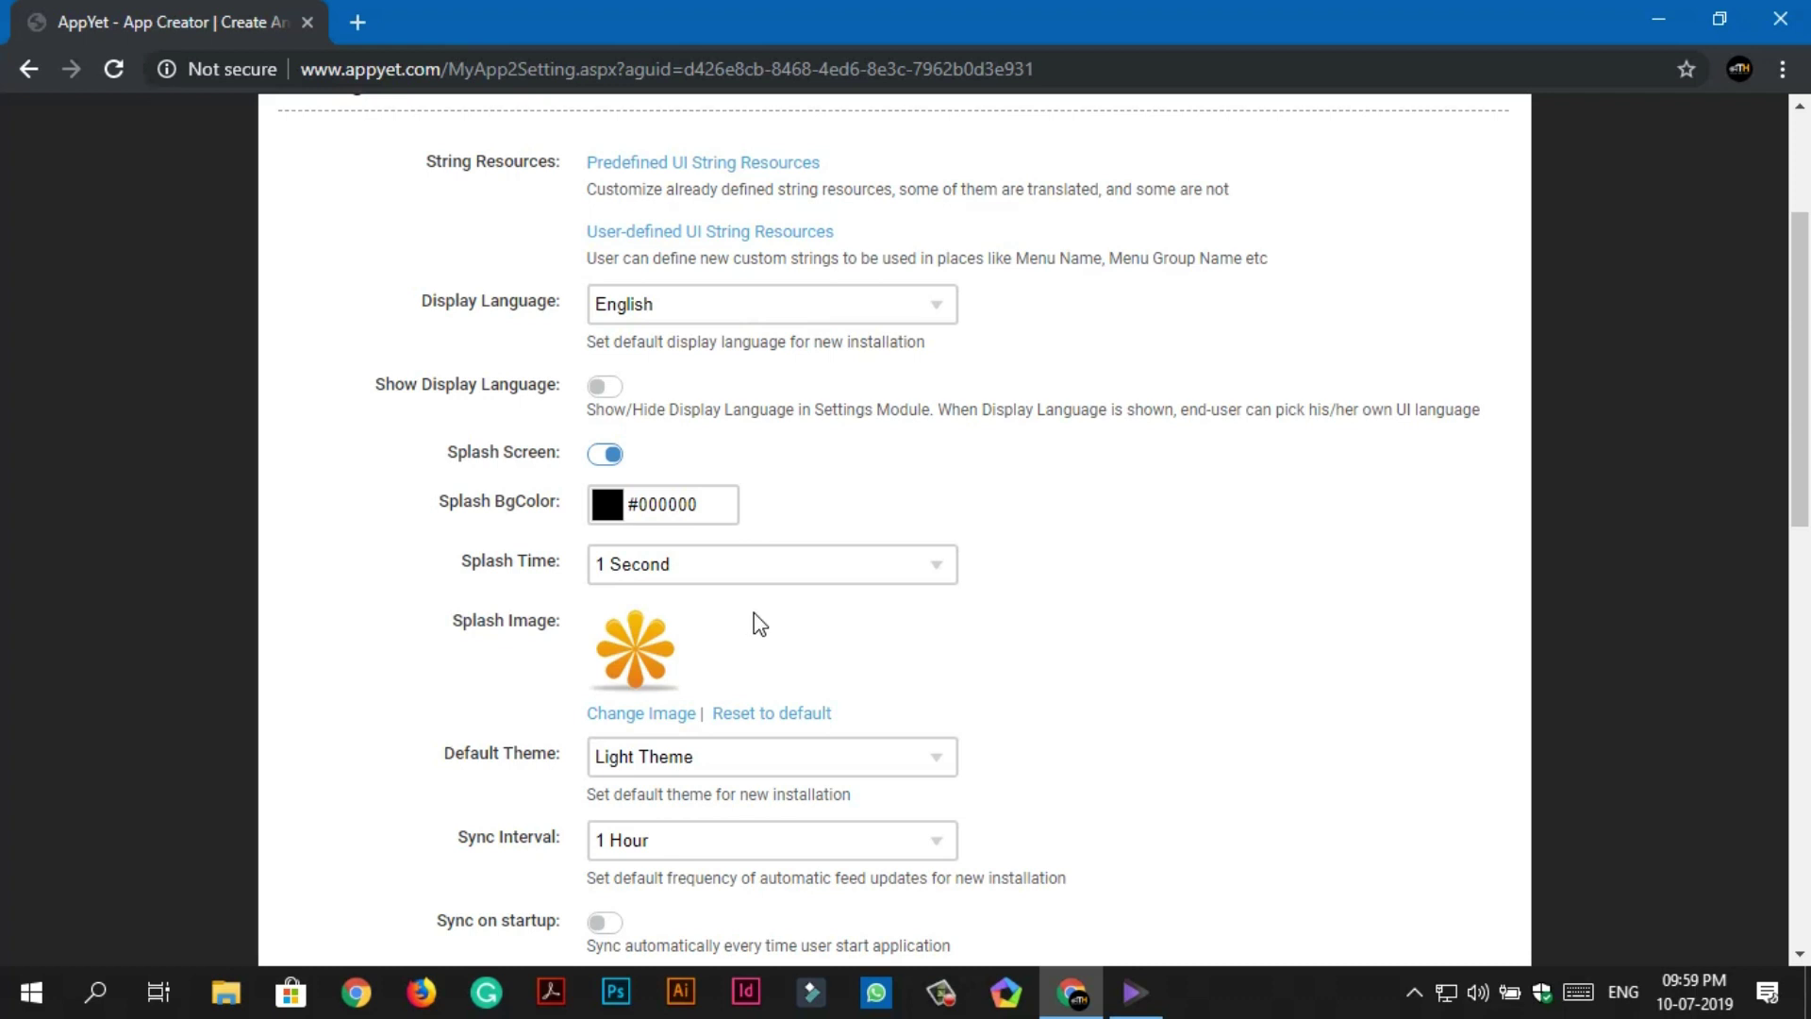
{"action": "scroll", "coordinate": [759, 618], "scroll_direction": "down", "scroll_amount": 1}
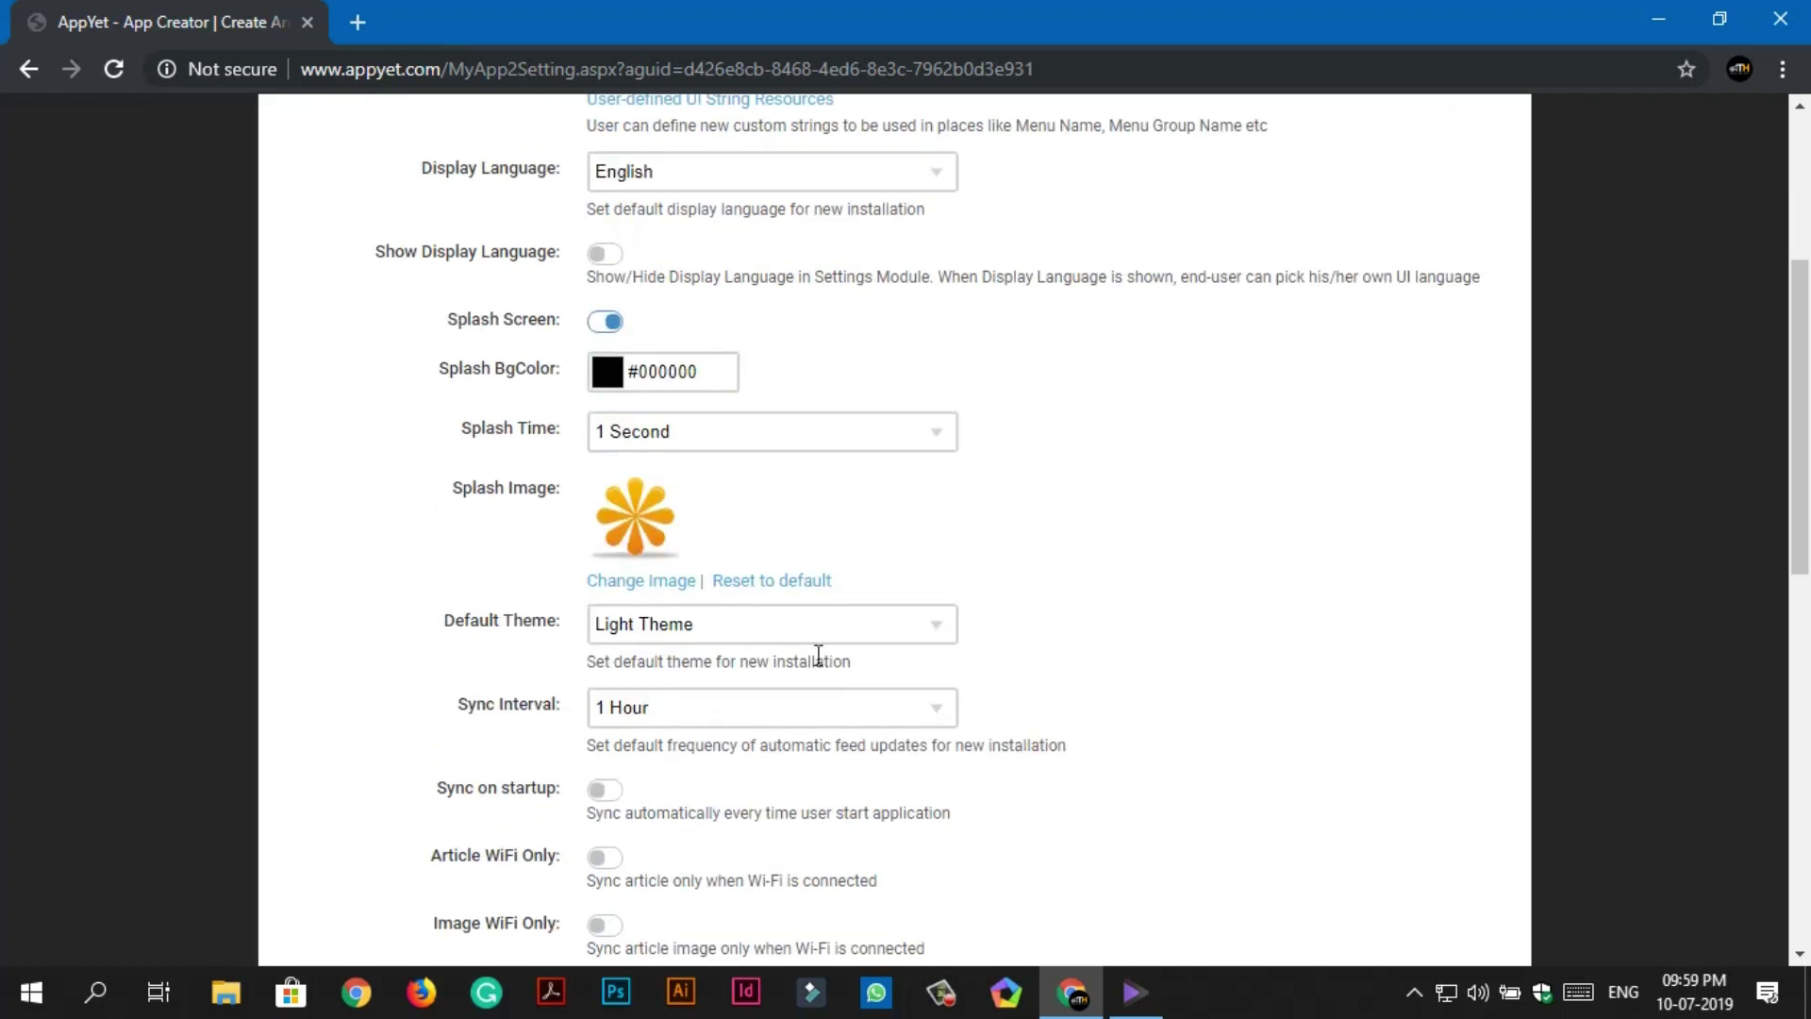
{"action": "left_click", "coordinate": [793, 632]}
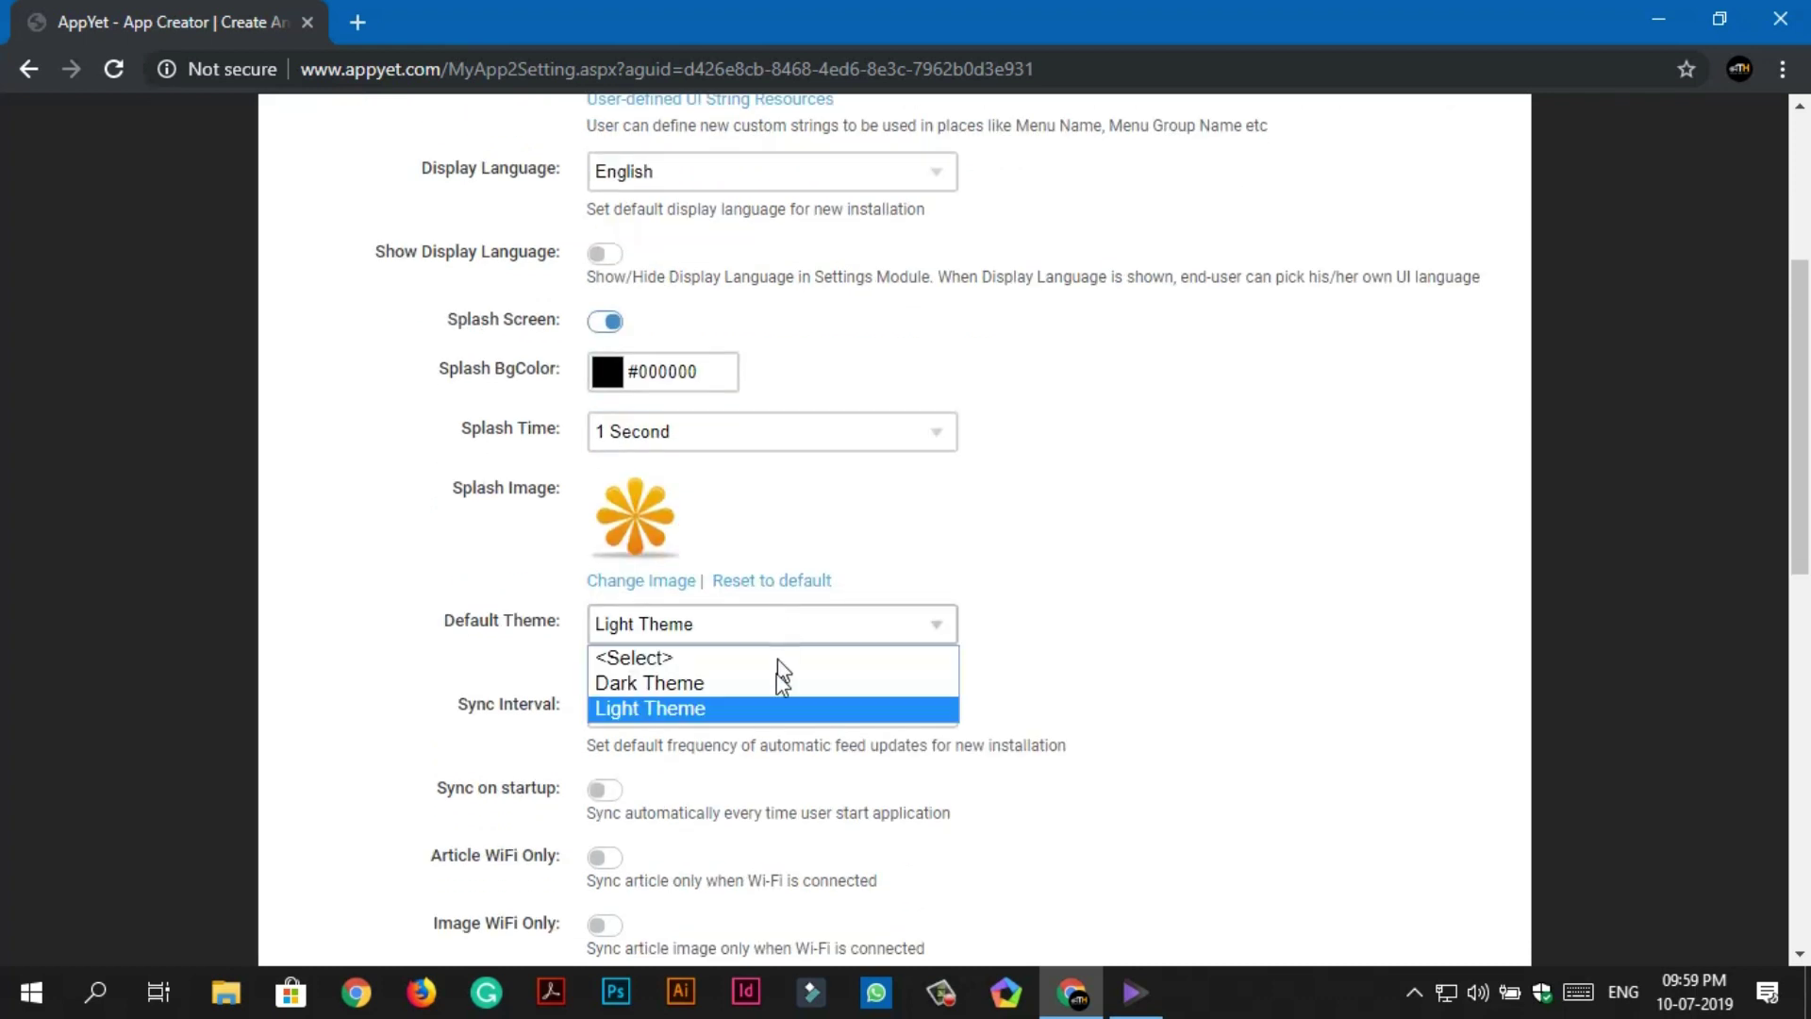
{"action": "left_click", "coordinate": [824, 684]}
{"action": "left_click", "coordinate": [625, 583]}
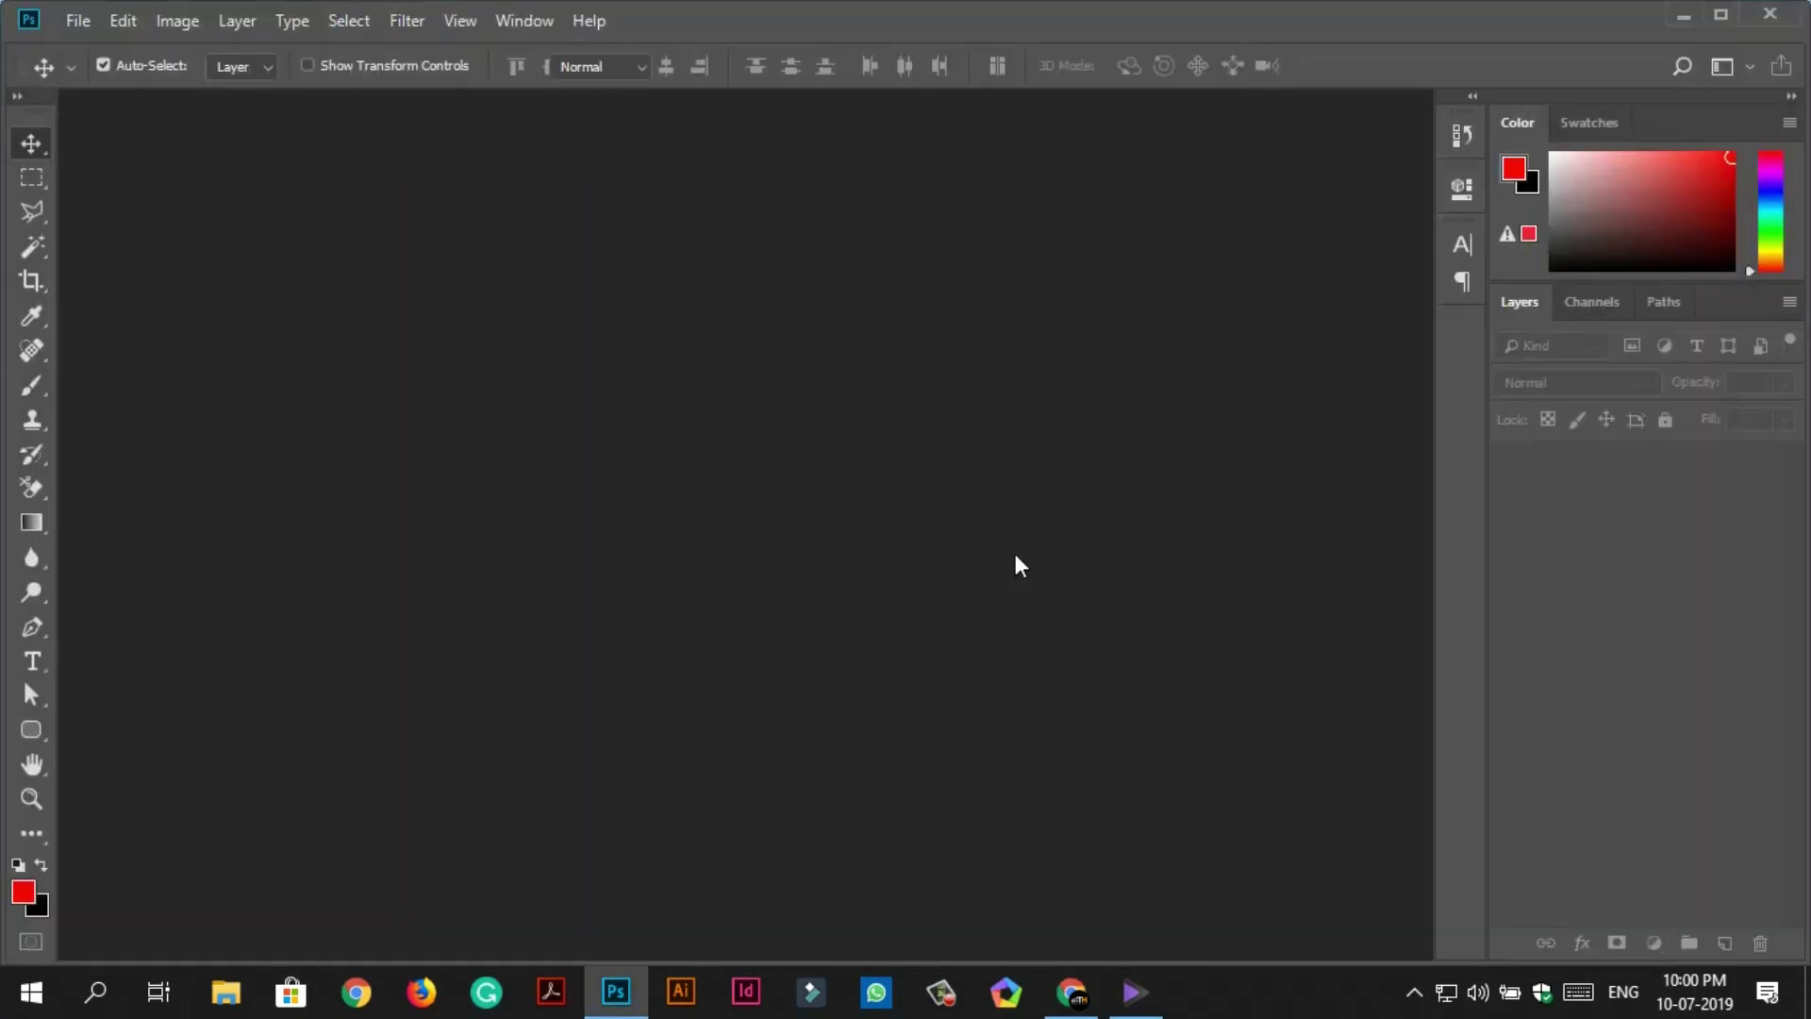
Create a 150×150 px document and place the linked Icon.png on it.
{"action": "left_click", "coordinate": [78, 20]}
{"action": "left_click", "coordinate": [120, 51]}
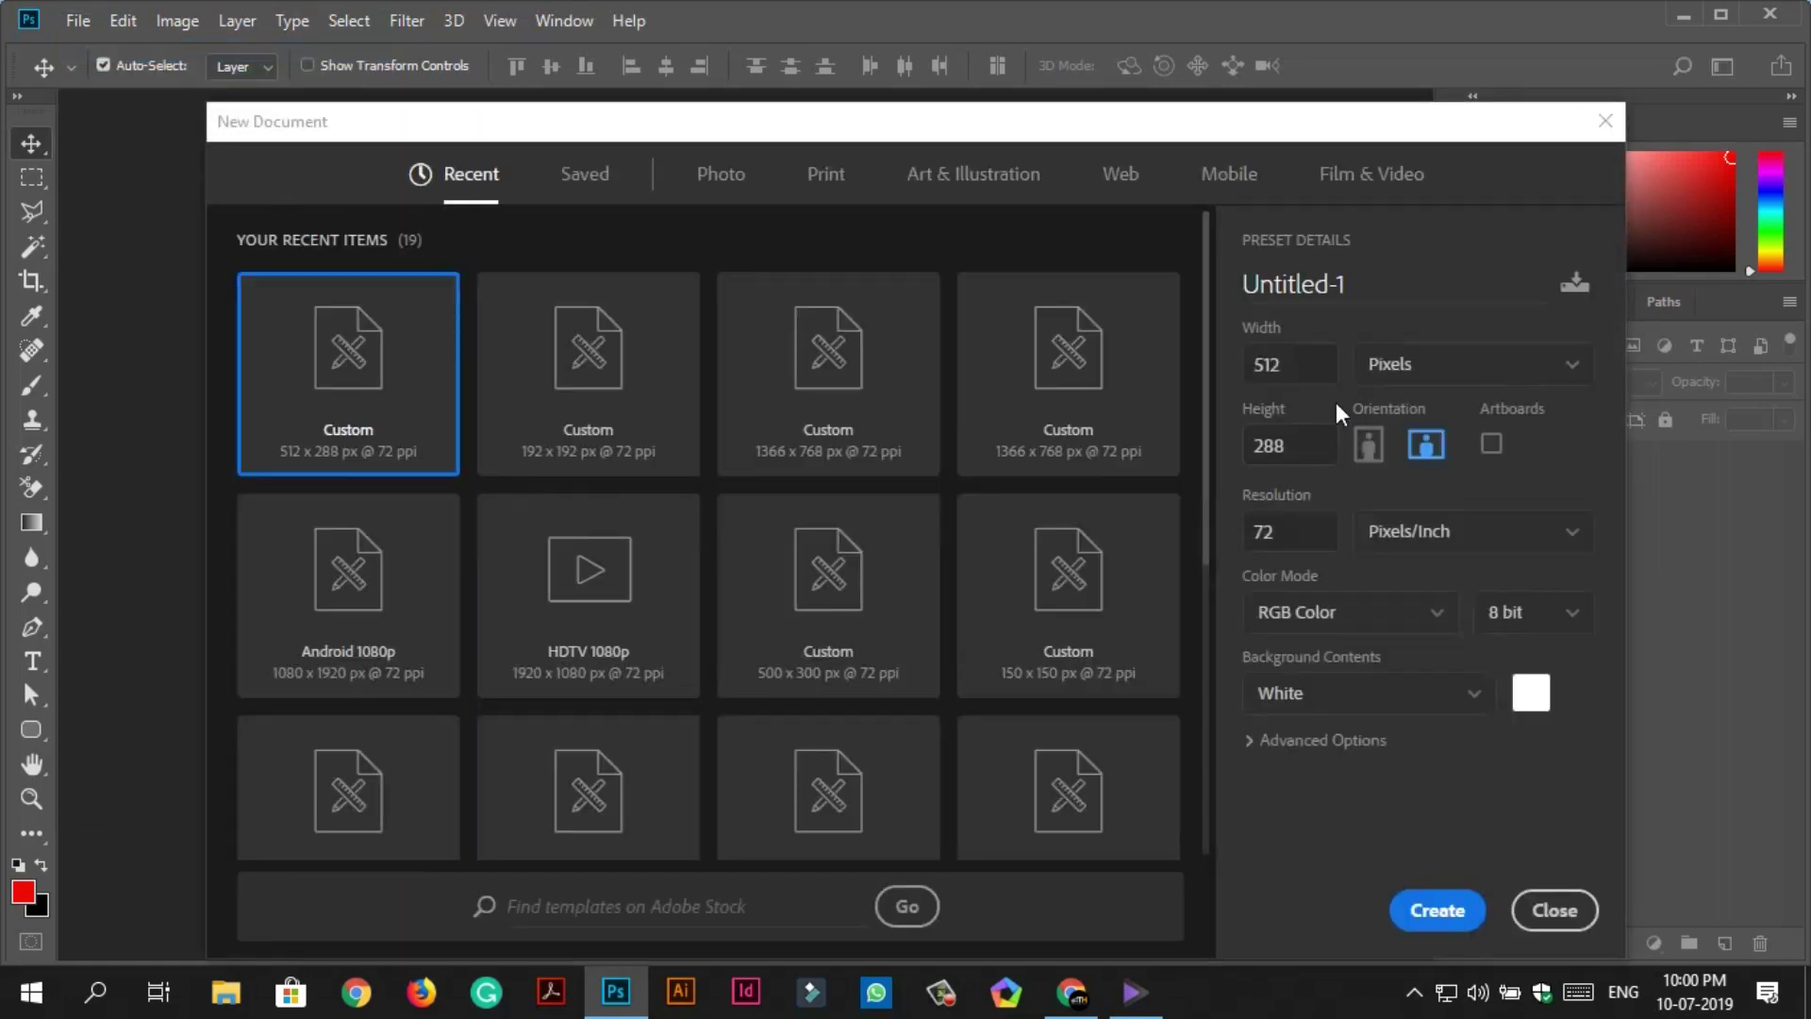
{"action": "double_click", "coordinate": [1247, 364]}
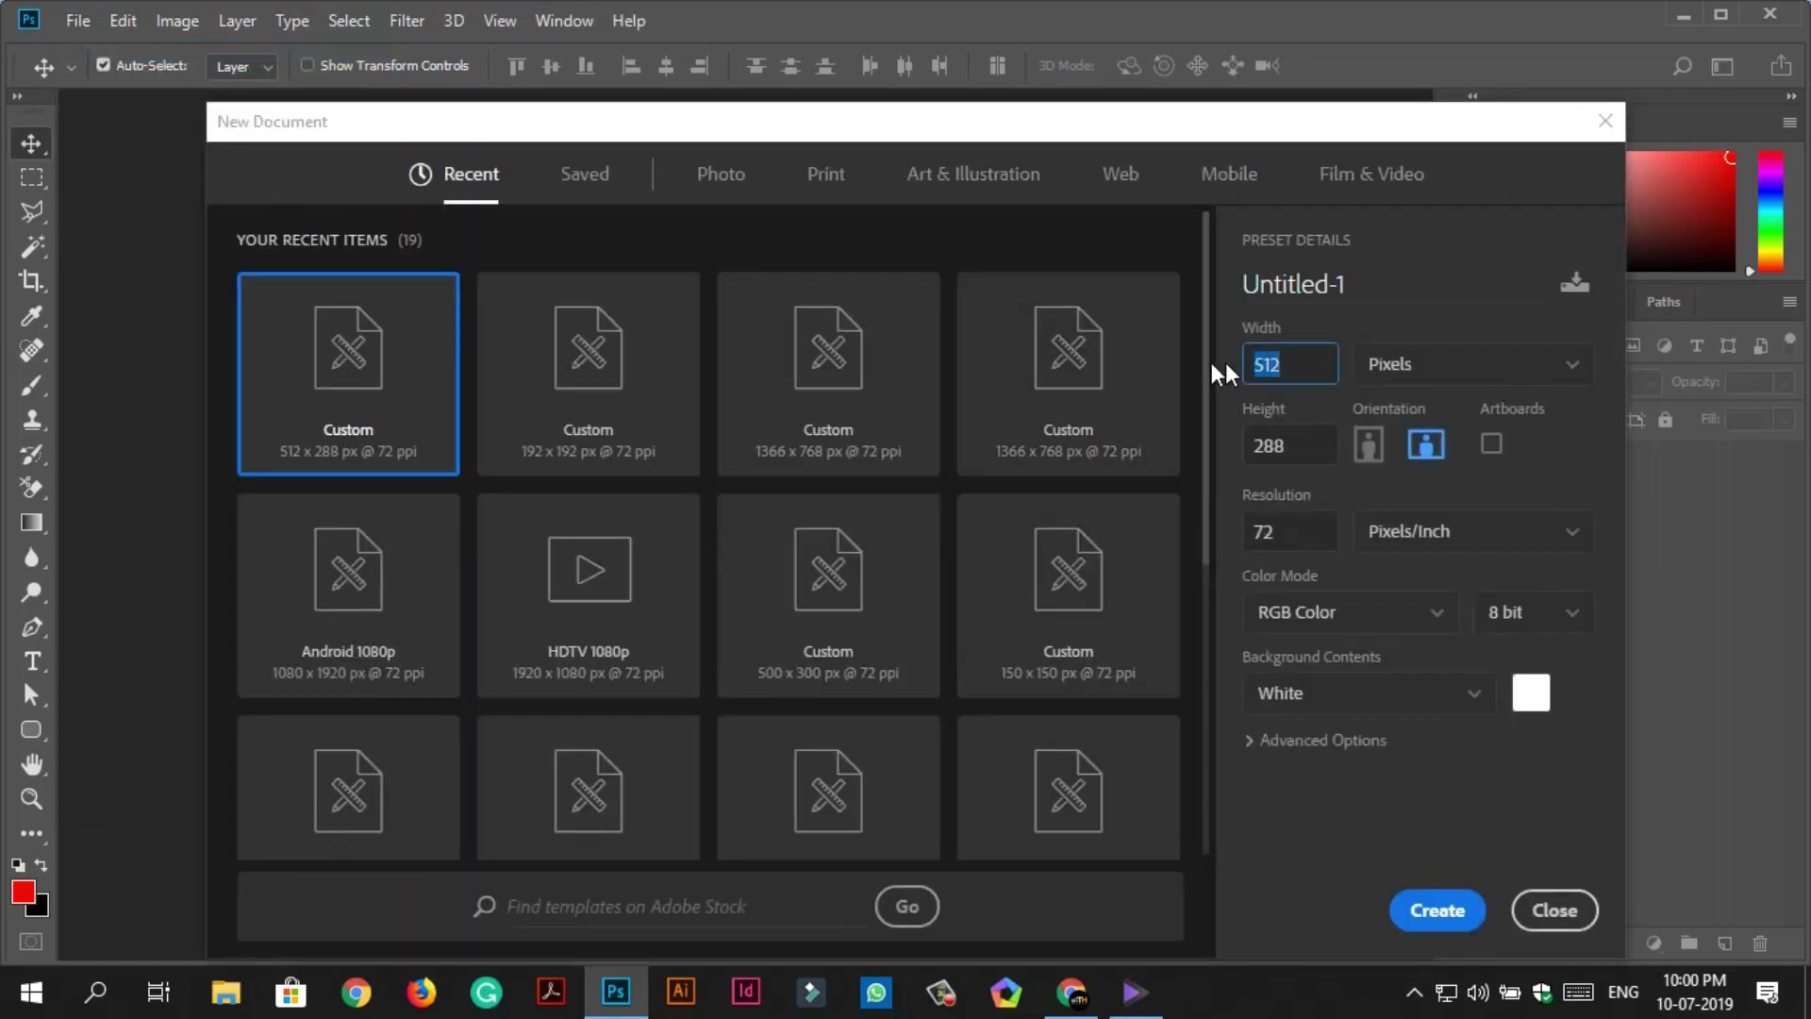
{"action": "type", "text": "150"}
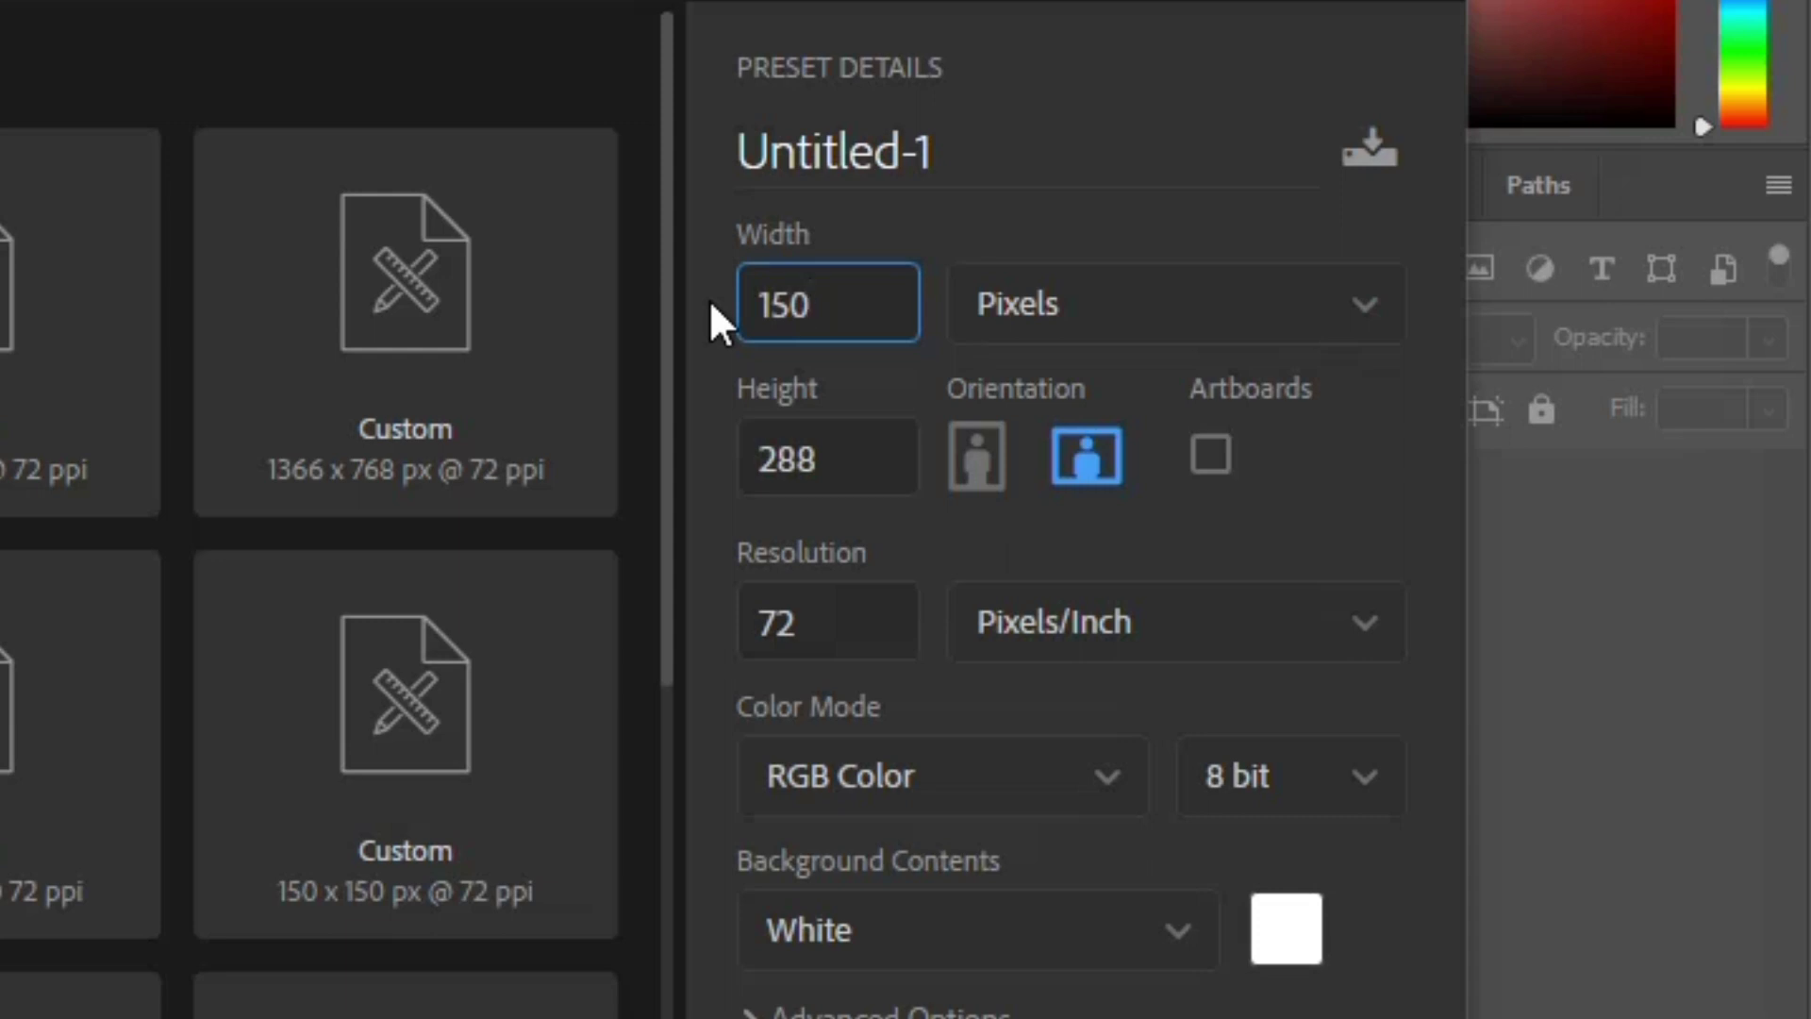
{"action": "double_click", "coordinate": [822, 452]}
{"action": "type", "text": "1"}
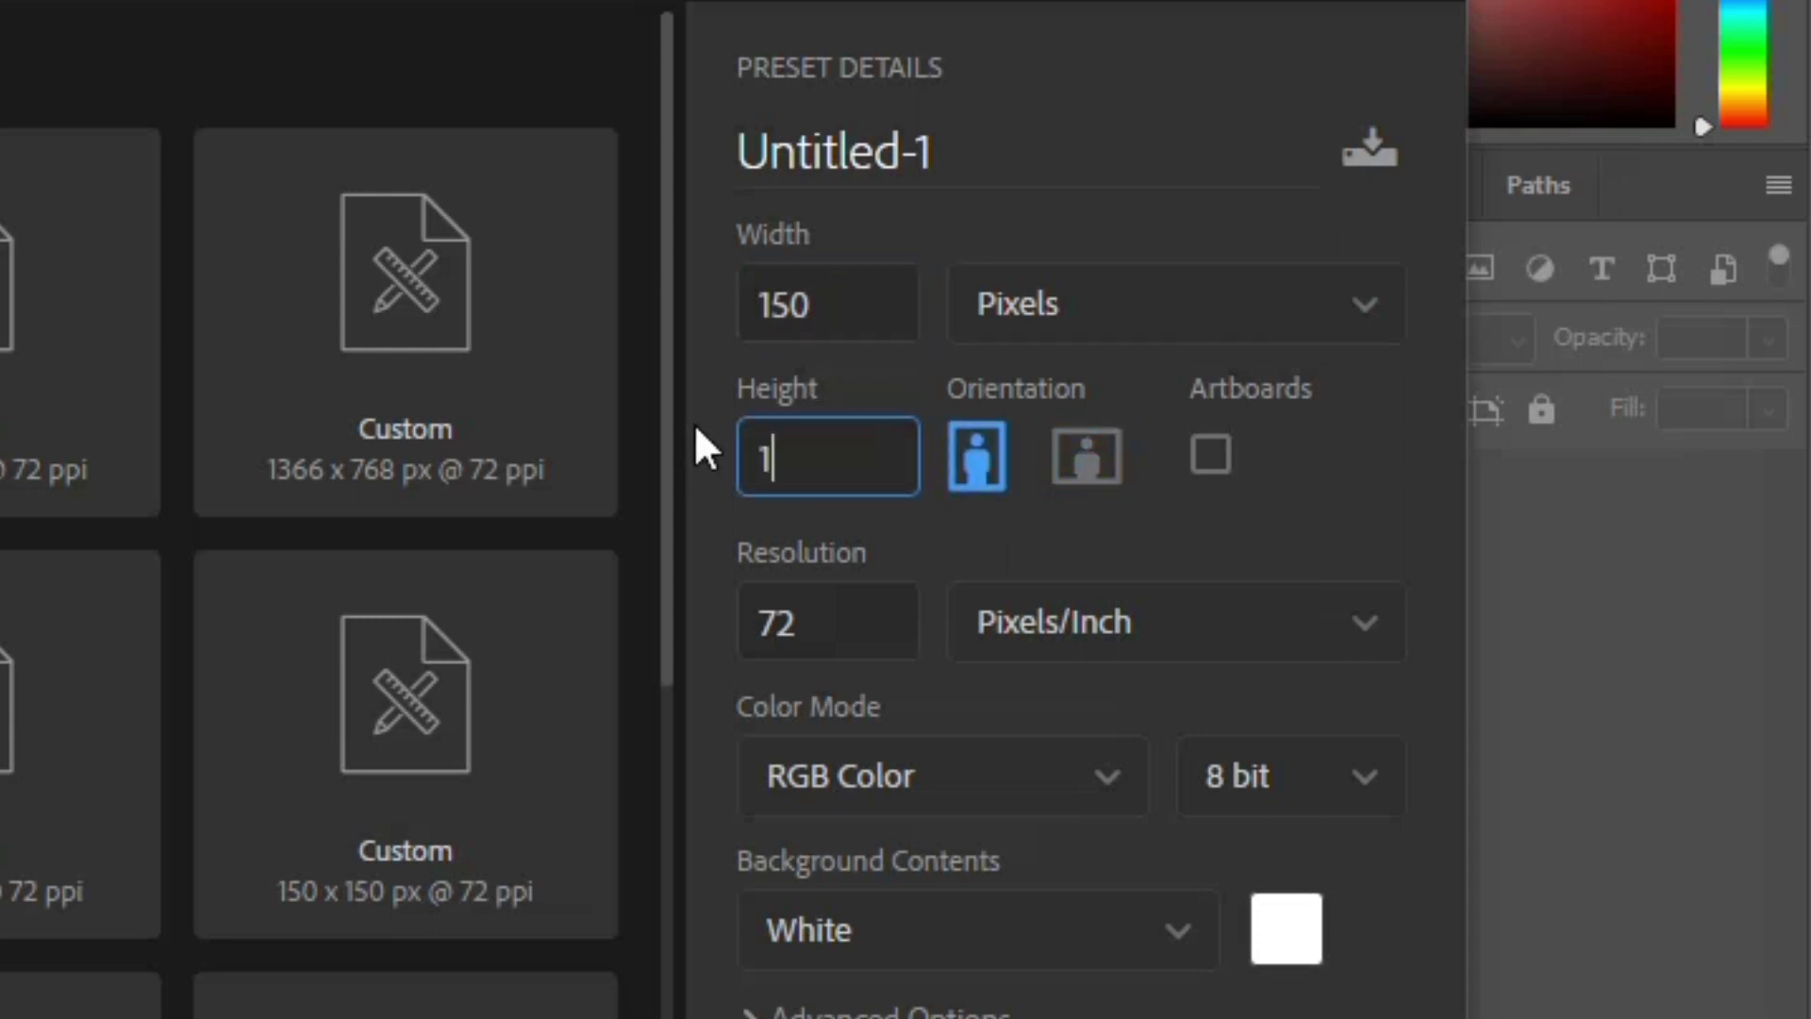
{"action": "type", "text": "50"}
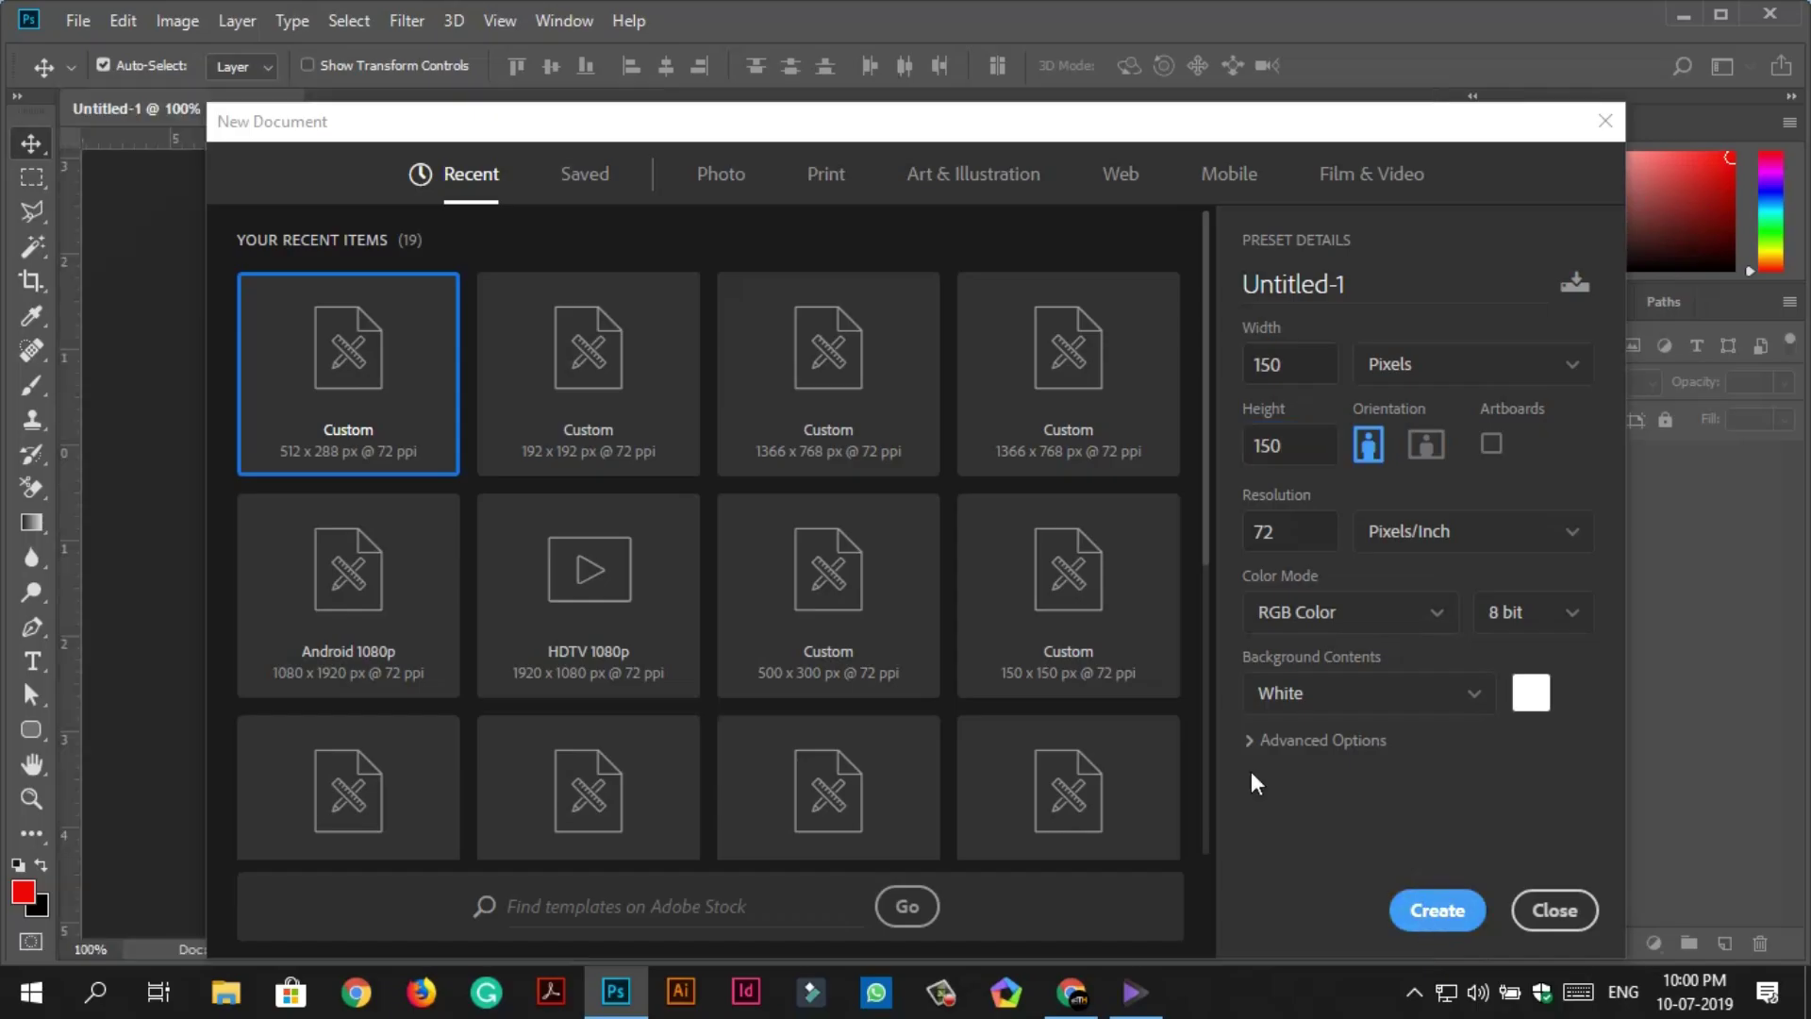
{"action": "key", "text": "Return"}
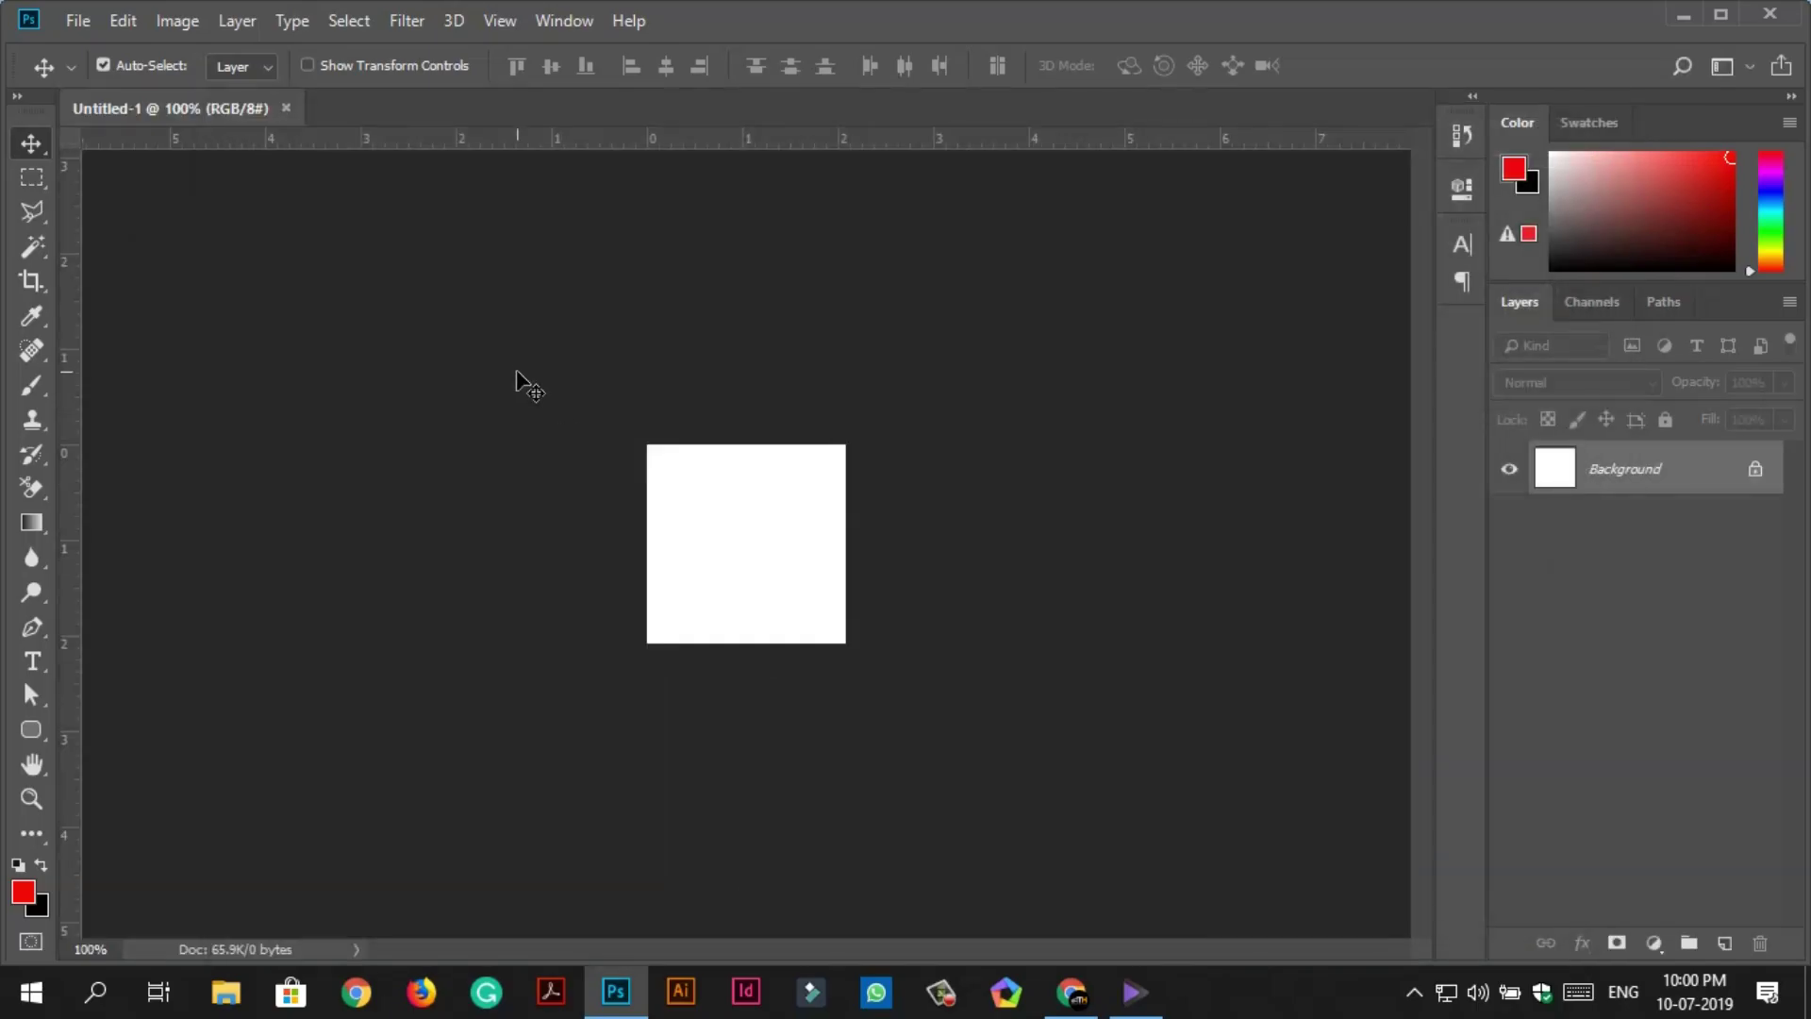
{"action": "left_click", "coordinate": [78, 20]}
{"action": "left_click", "coordinate": [142, 546]}
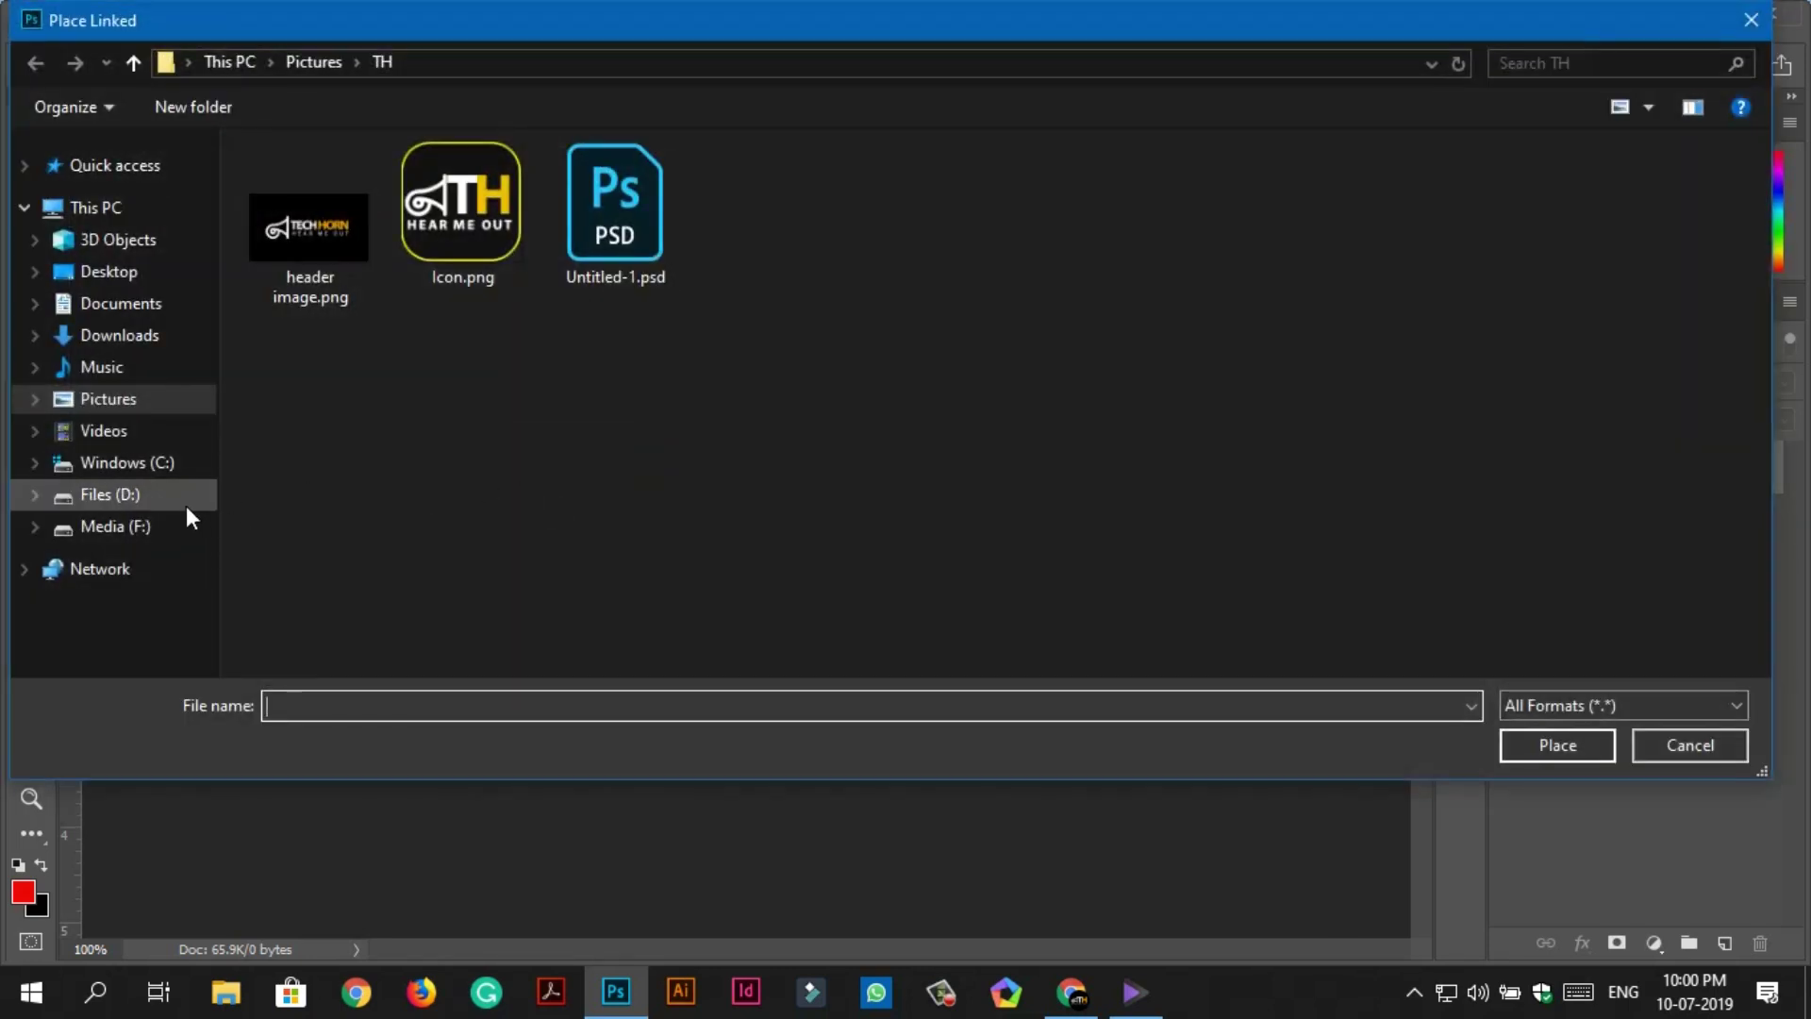
{"action": "double_click", "coordinate": [462, 270]}
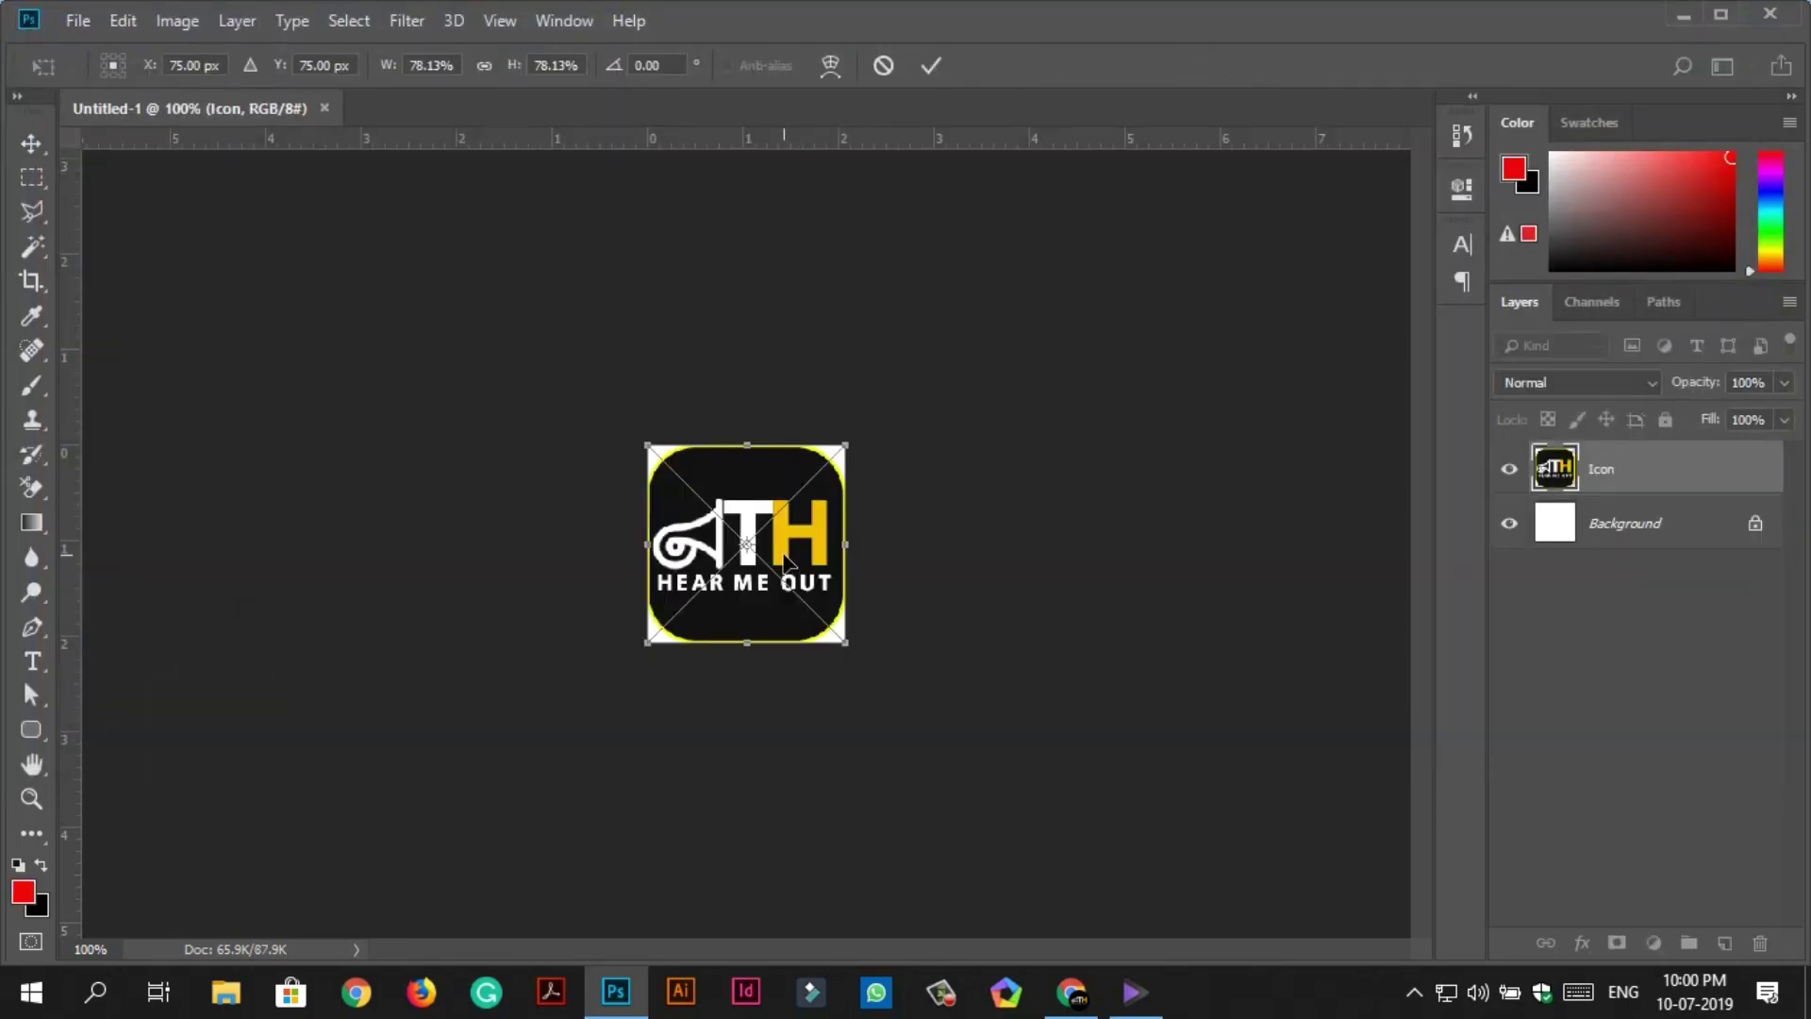
{"action": "key", "text": "Return"}
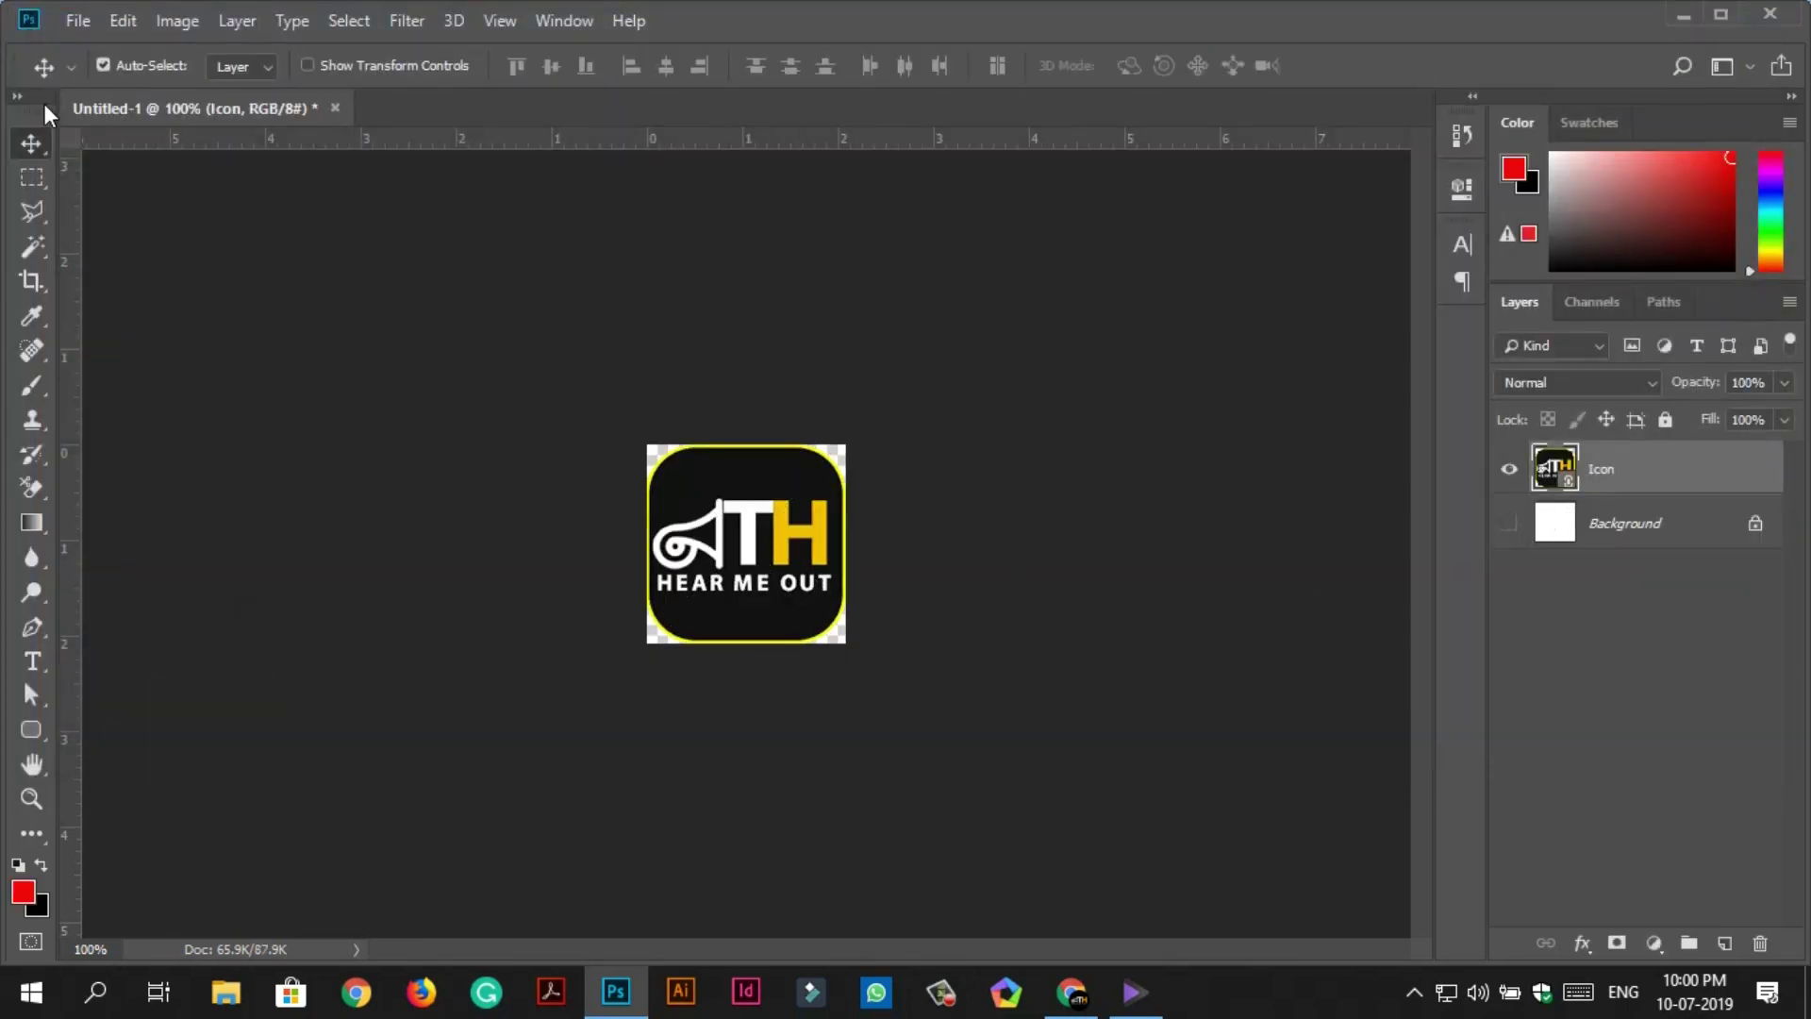
Save the image as a PNG named 'splash screen'.
{"action": "left_click", "coordinate": [77, 20]}
{"action": "left_click", "coordinate": [151, 313]}
{"action": "left_click", "coordinate": [425, 686]}
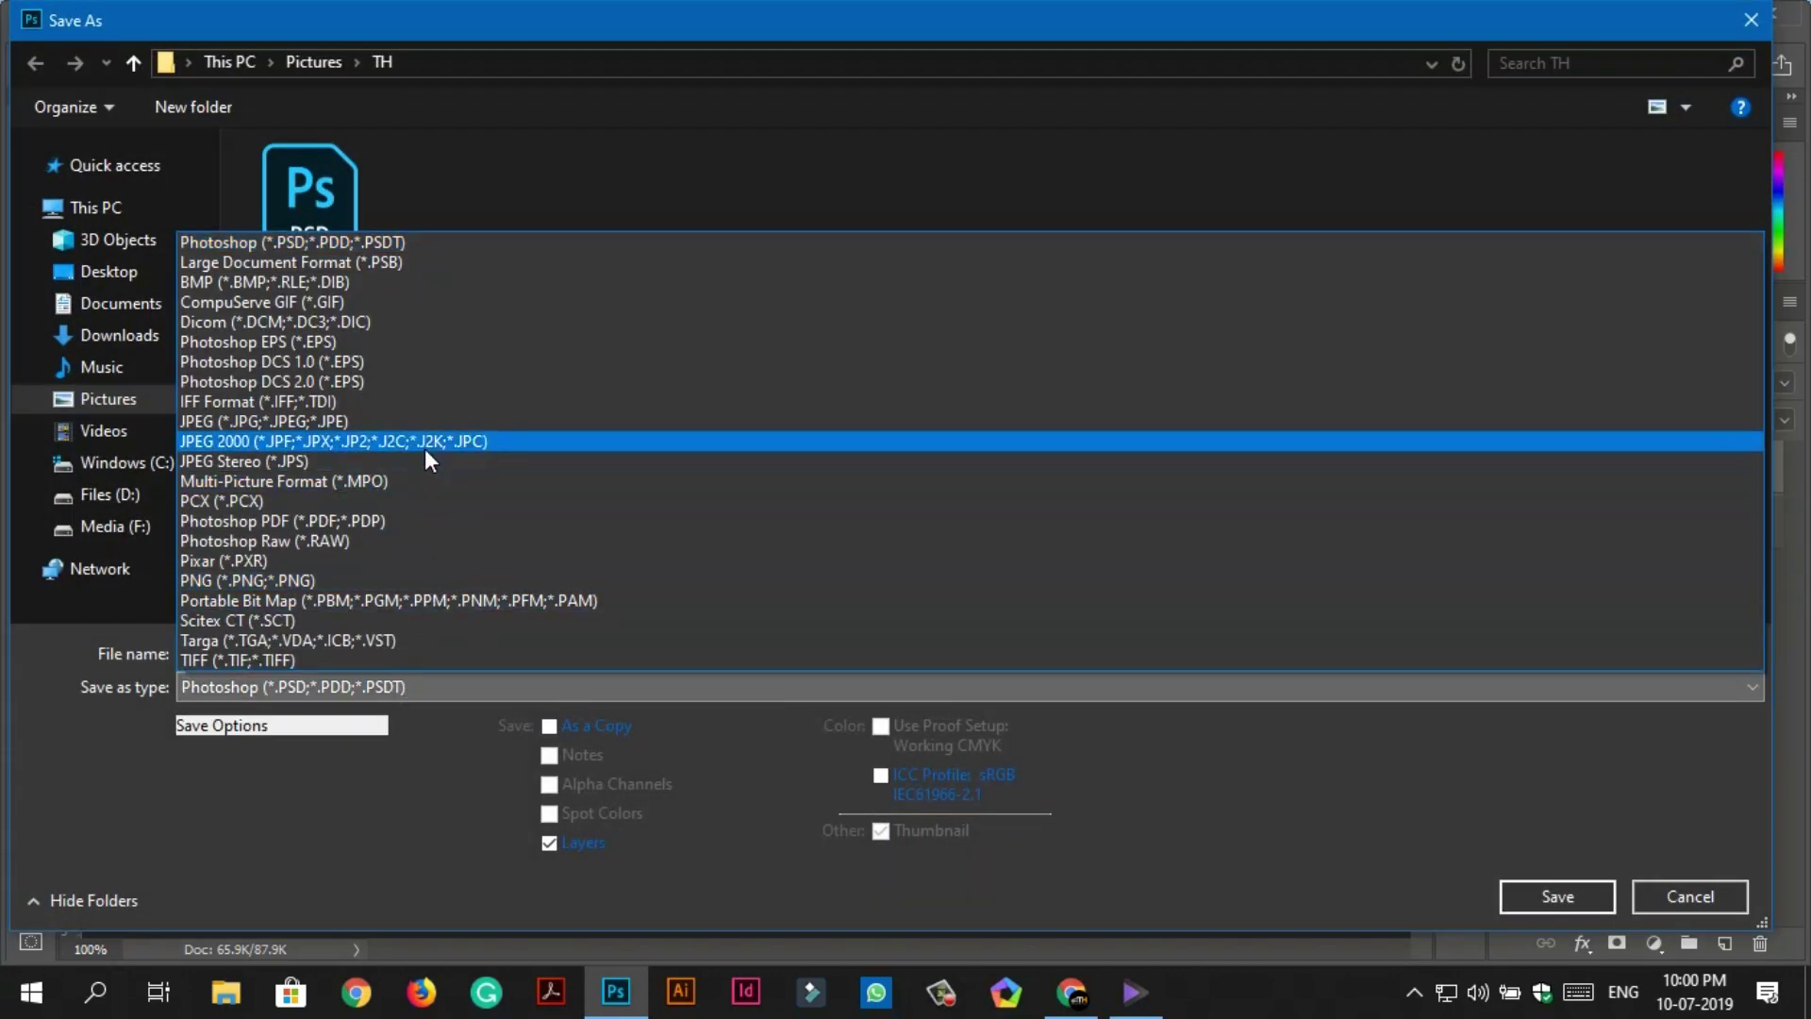
{"action": "left_click", "coordinate": [360, 580]}
{"action": "type", "text": "splash screen"}
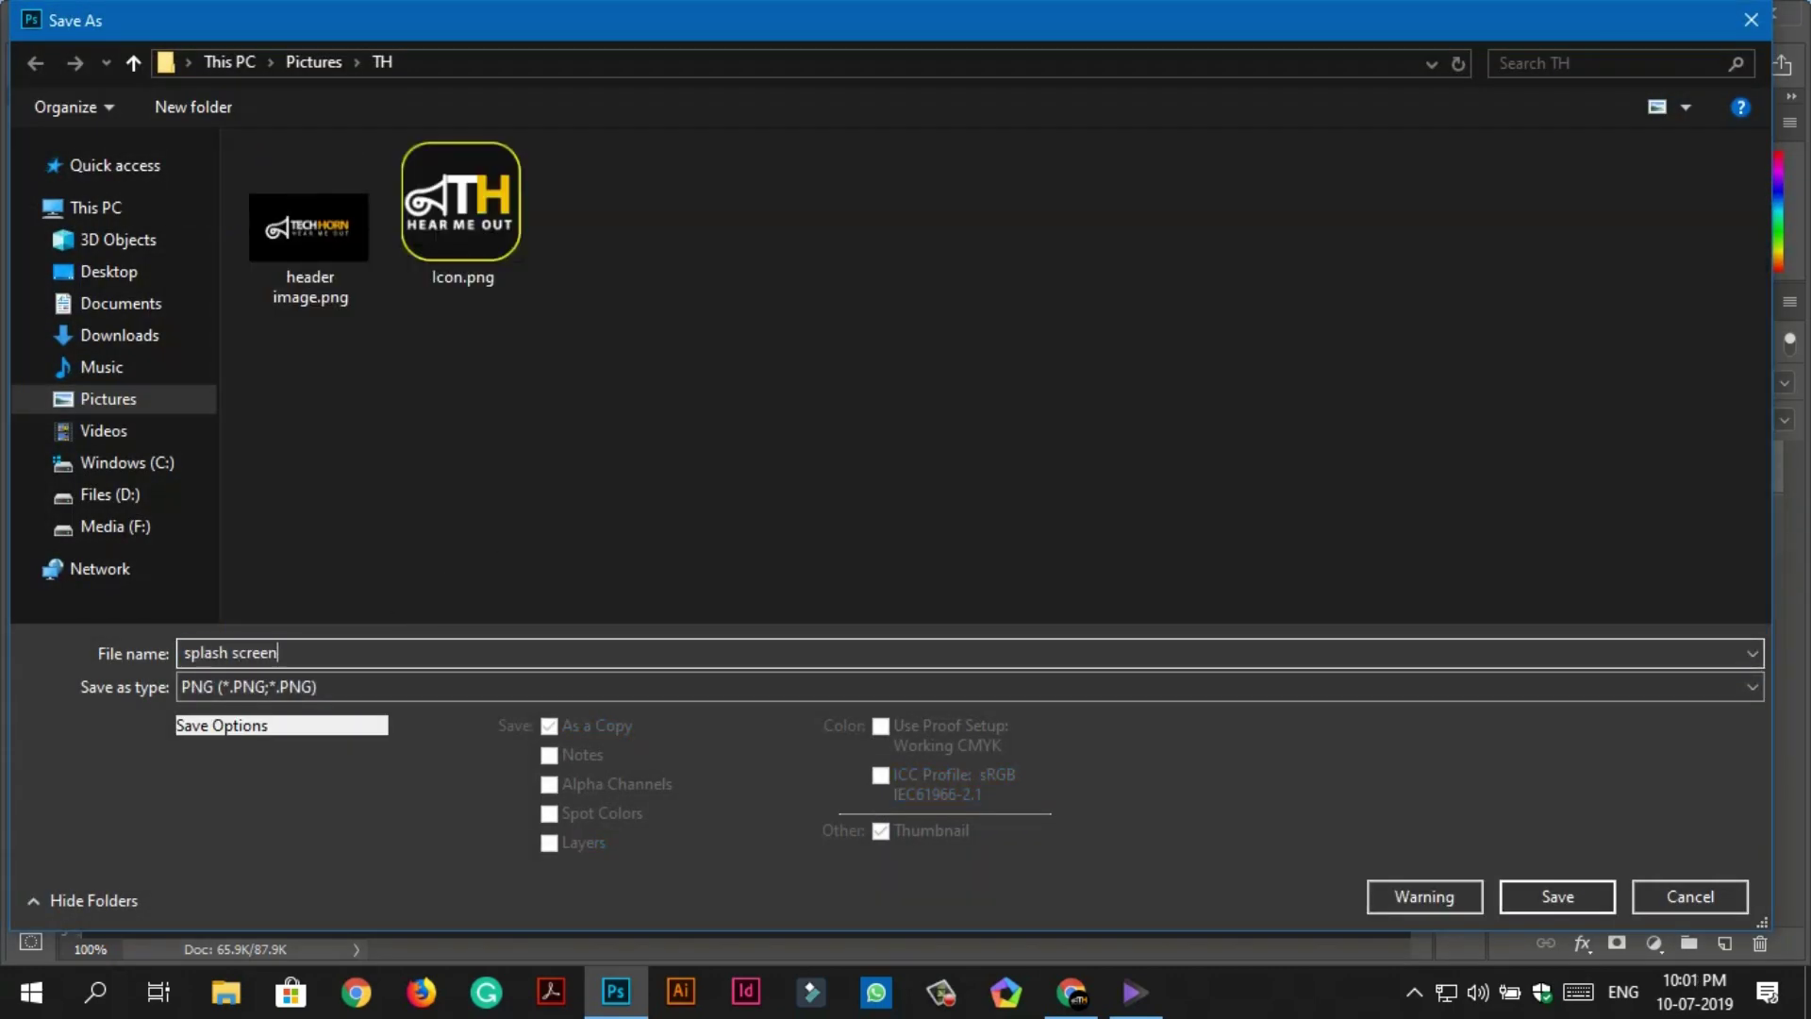
{"action": "key", "text": "Return"}
{"action": "left_click", "coordinate": [1084, 291]}
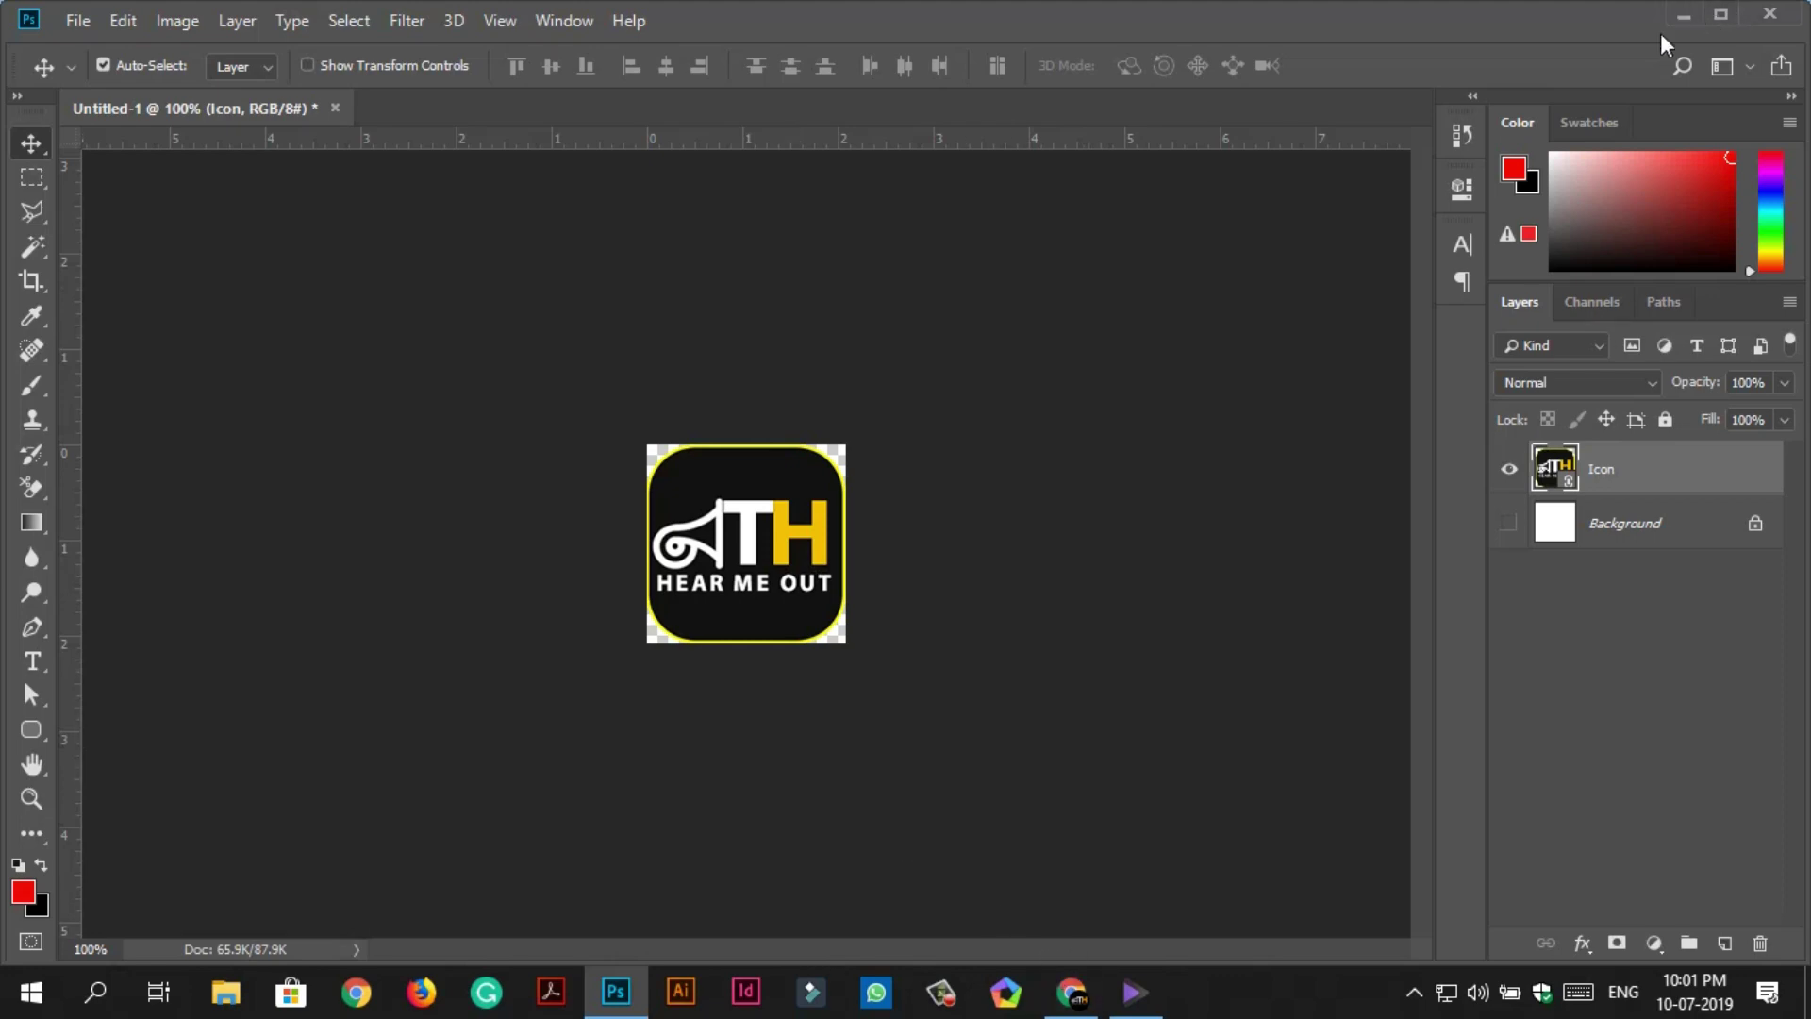
{"action": "left_click", "coordinate": [1071, 992]}
{"action": "left_click", "coordinate": [639, 745]}
Load splash screen.png as the app's splash image.
{"action": "left_click", "coordinate": [592, 317]}
{"action": "double_click", "coordinate": [590, 313]}
{"action": "scroll", "coordinate": [638, 667], "scroll_direction": "down", "scroll_amount": 4}
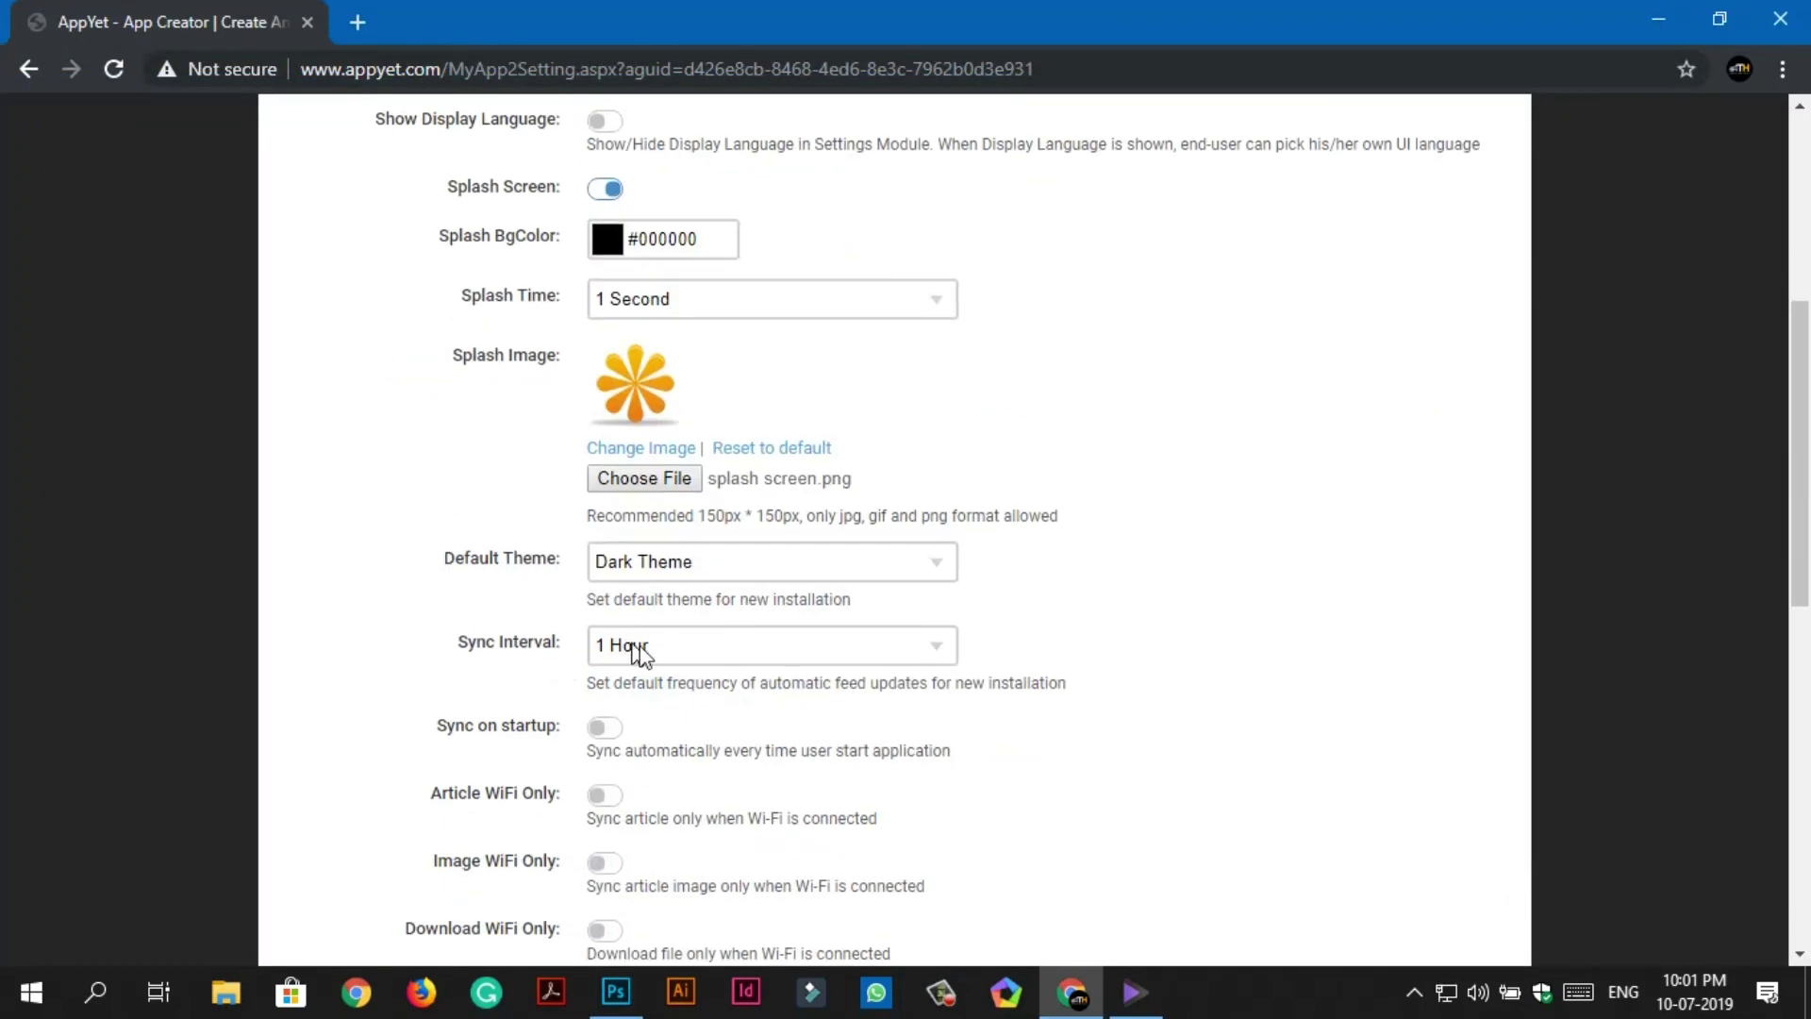
Set the Sync Interval to Disable Auto Update.
{"action": "left_click", "coordinate": [716, 518]}
{"action": "left_click", "coordinate": [698, 543]}
{"action": "scroll", "coordinate": [818, 658], "scroll_direction": "down", "scroll_amount": 1}
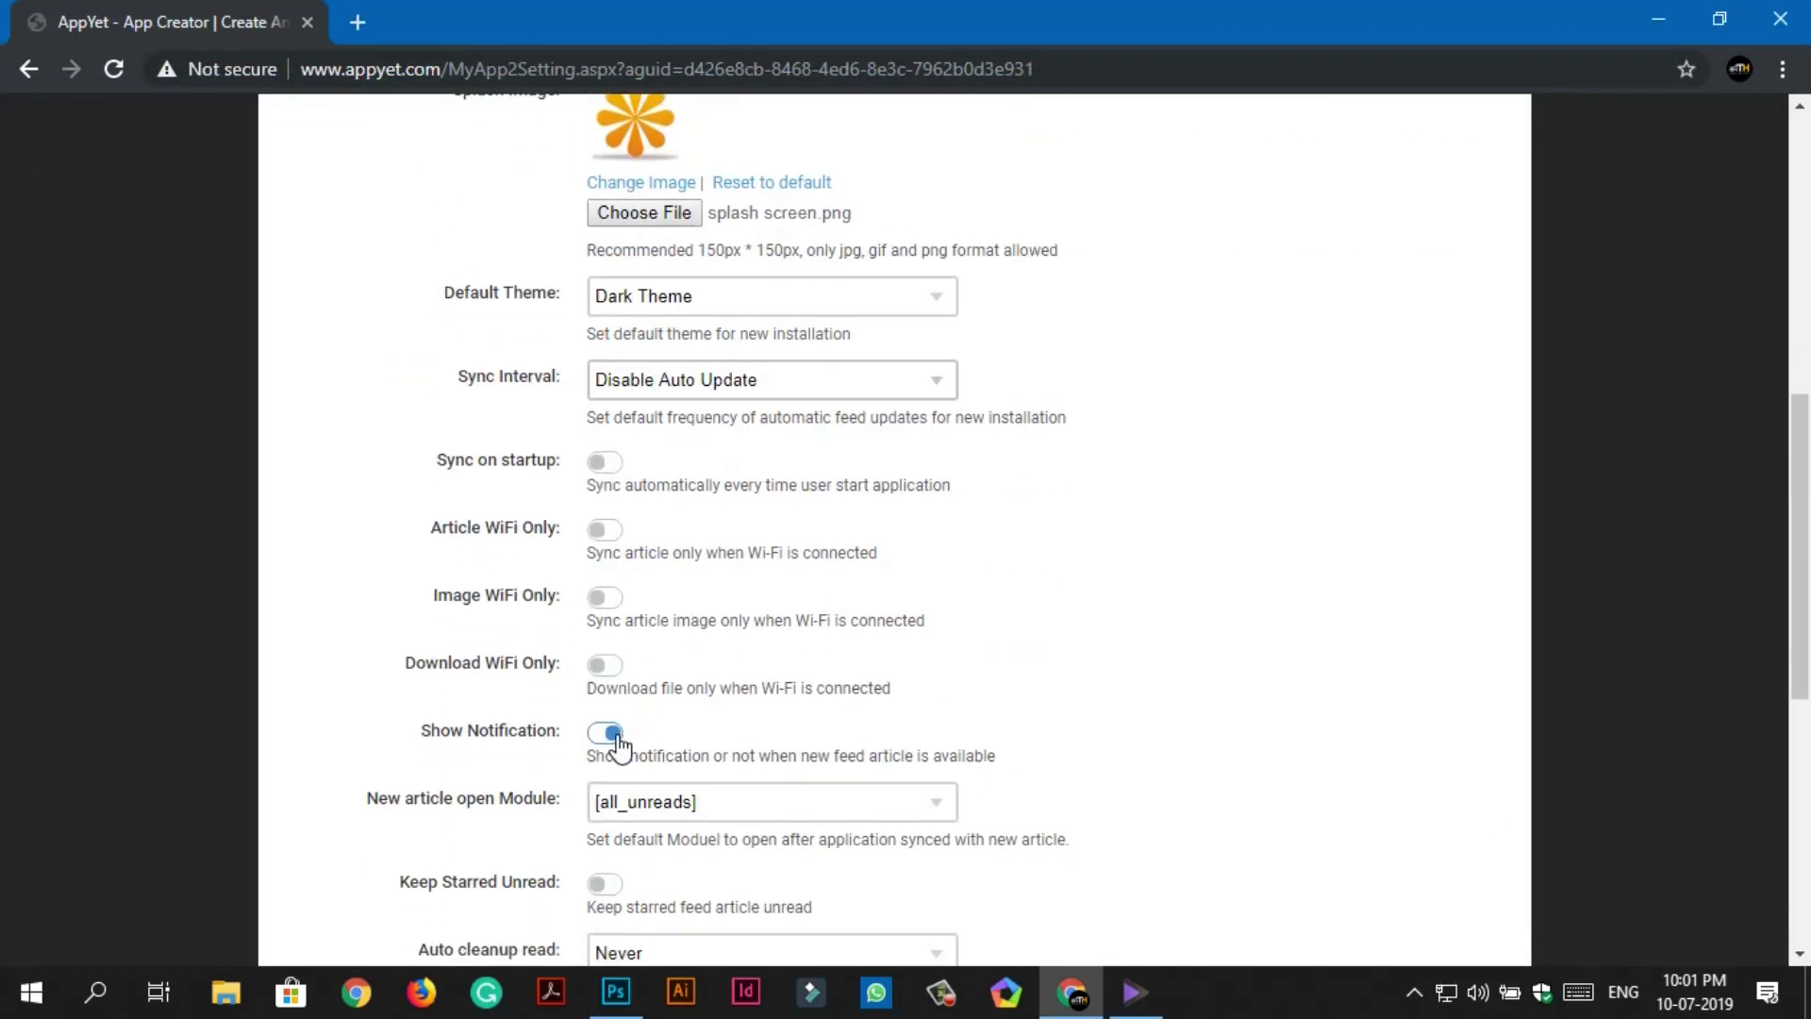
{"action": "scroll", "coordinate": [618, 745], "scroll_direction": "down", "scroll_amount": 3}
{"action": "scroll", "coordinate": [676, 546], "scroll_direction": "down", "scroll_amount": 1}
{"action": "scroll", "coordinate": [693, 627], "scroll_direction": "down", "scroll_amount": 1}
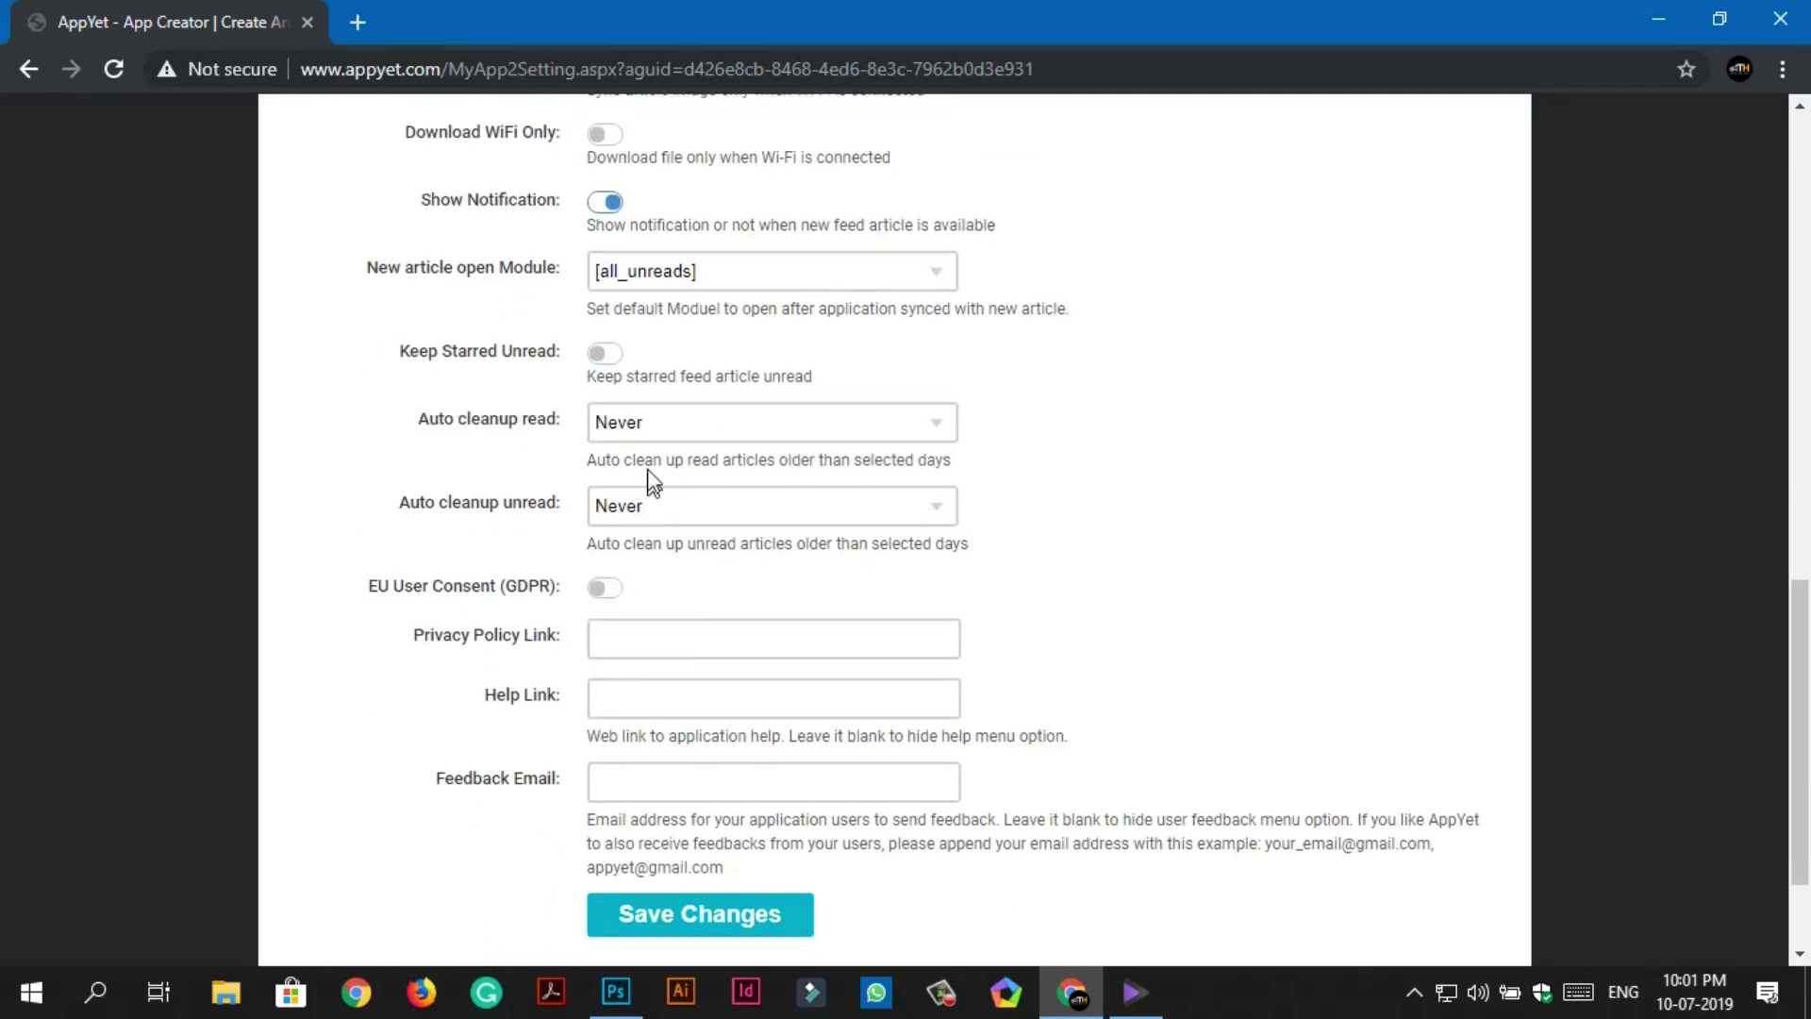
{"action": "scroll", "coordinate": [669, 659], "scroll_direction": "down", "scroll_amount": 1}
Fill in the feedback e-mail address and save the app settings.
{"action": "left_click", "coordinate": [676, 659]}
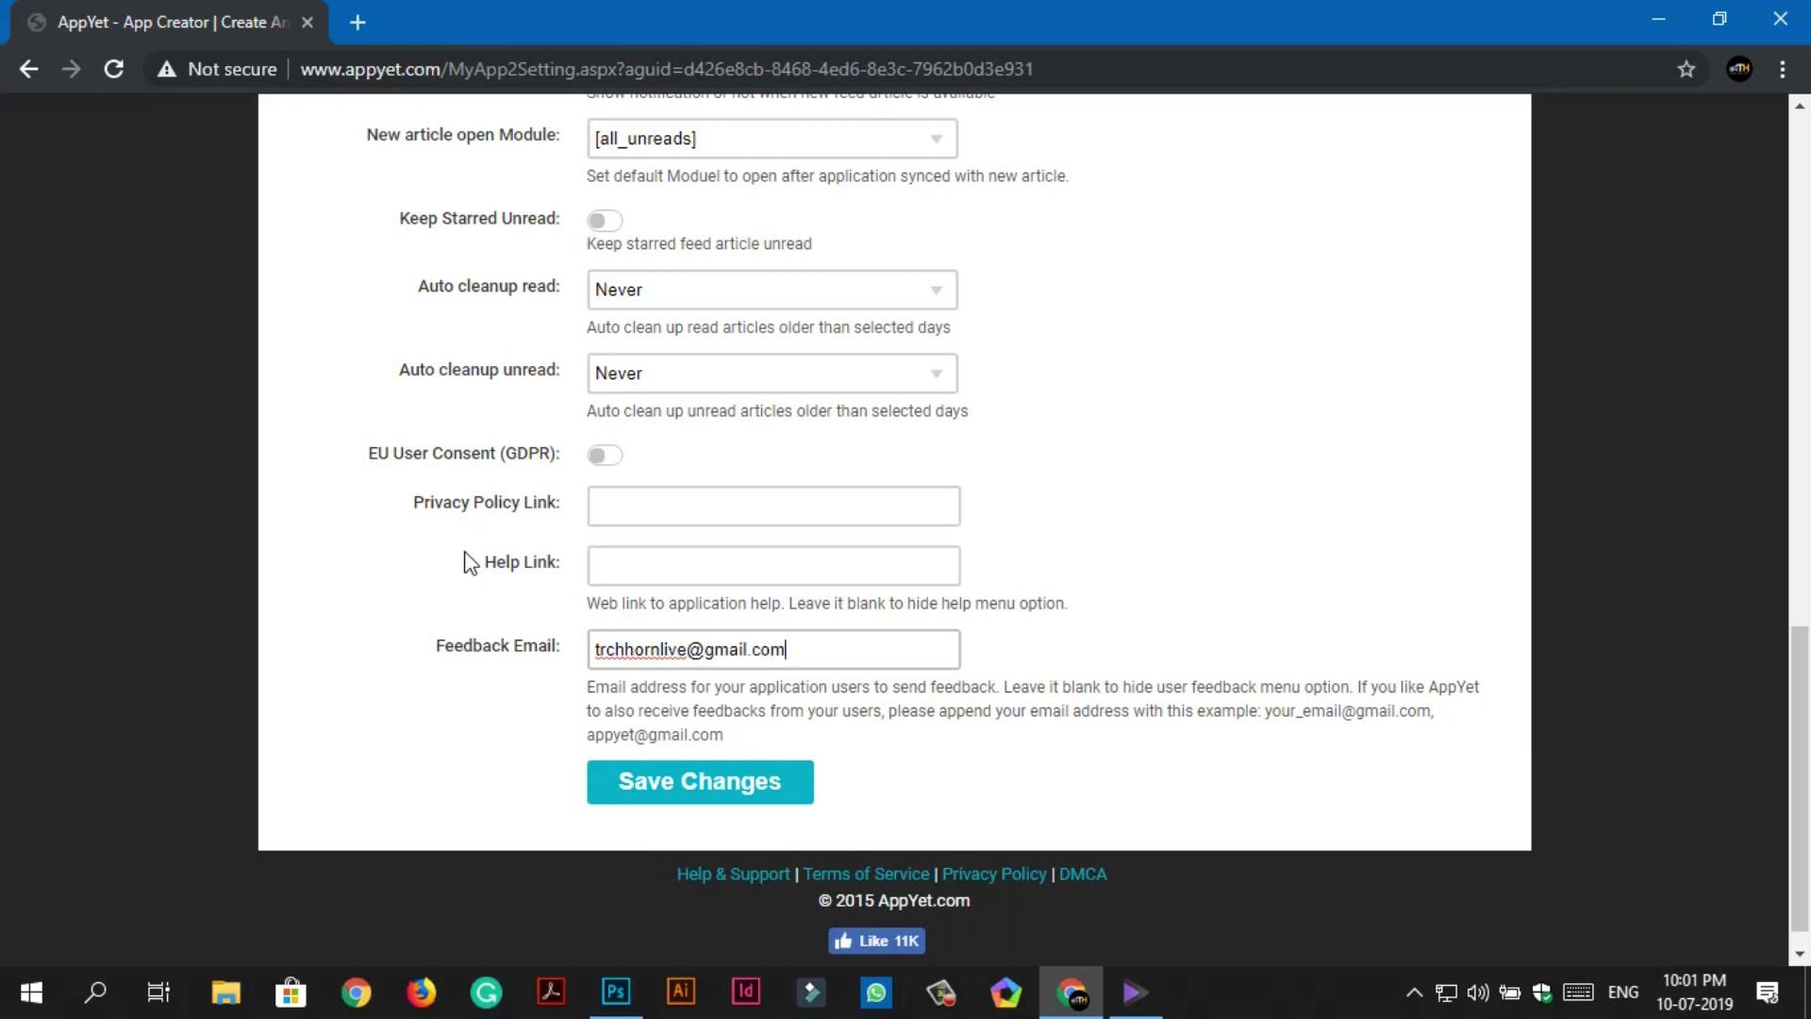
{"action": "scroll", "coordinate": [412, 626], "scroll_direction": "up", "scroll_amount": 4}
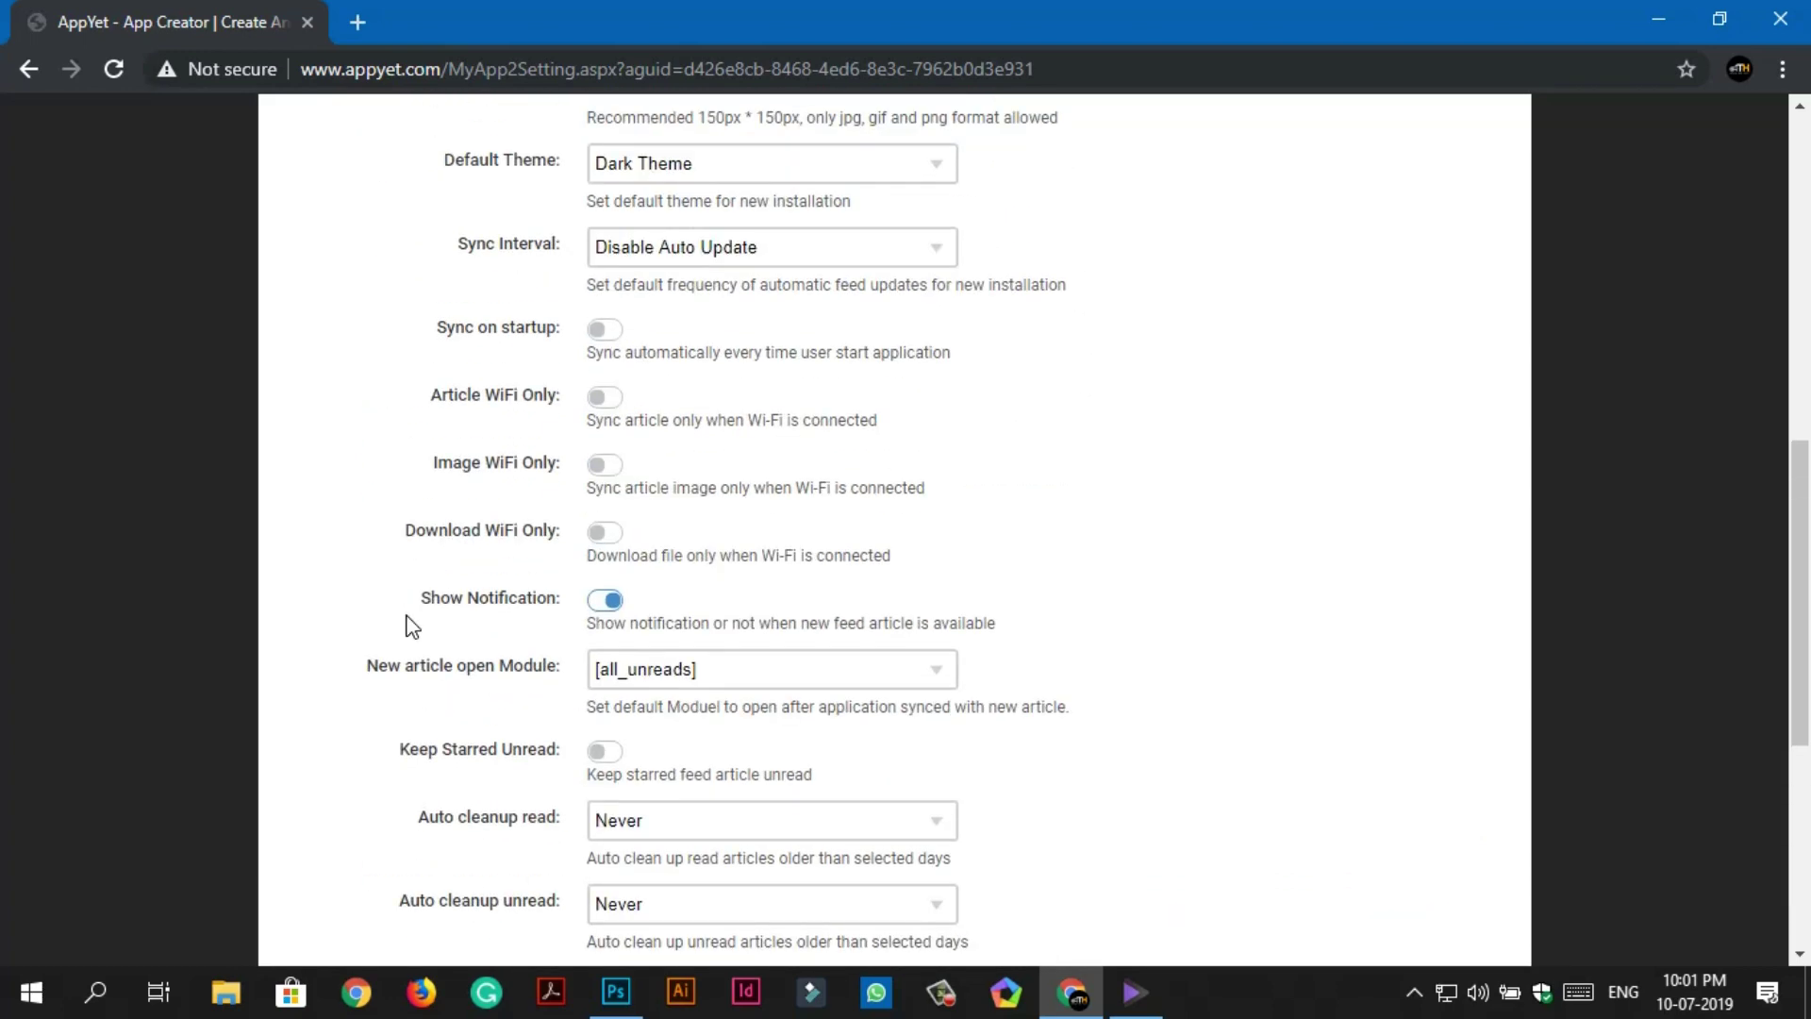
{"action": "scroll", "coordinate": [412, 627], "scroll_direction": "up", "scroll_amount": 1}
{"action": "scroll", "coordinate": [605, 578], "scroll_direction": "up", "scroll_amount": 2}
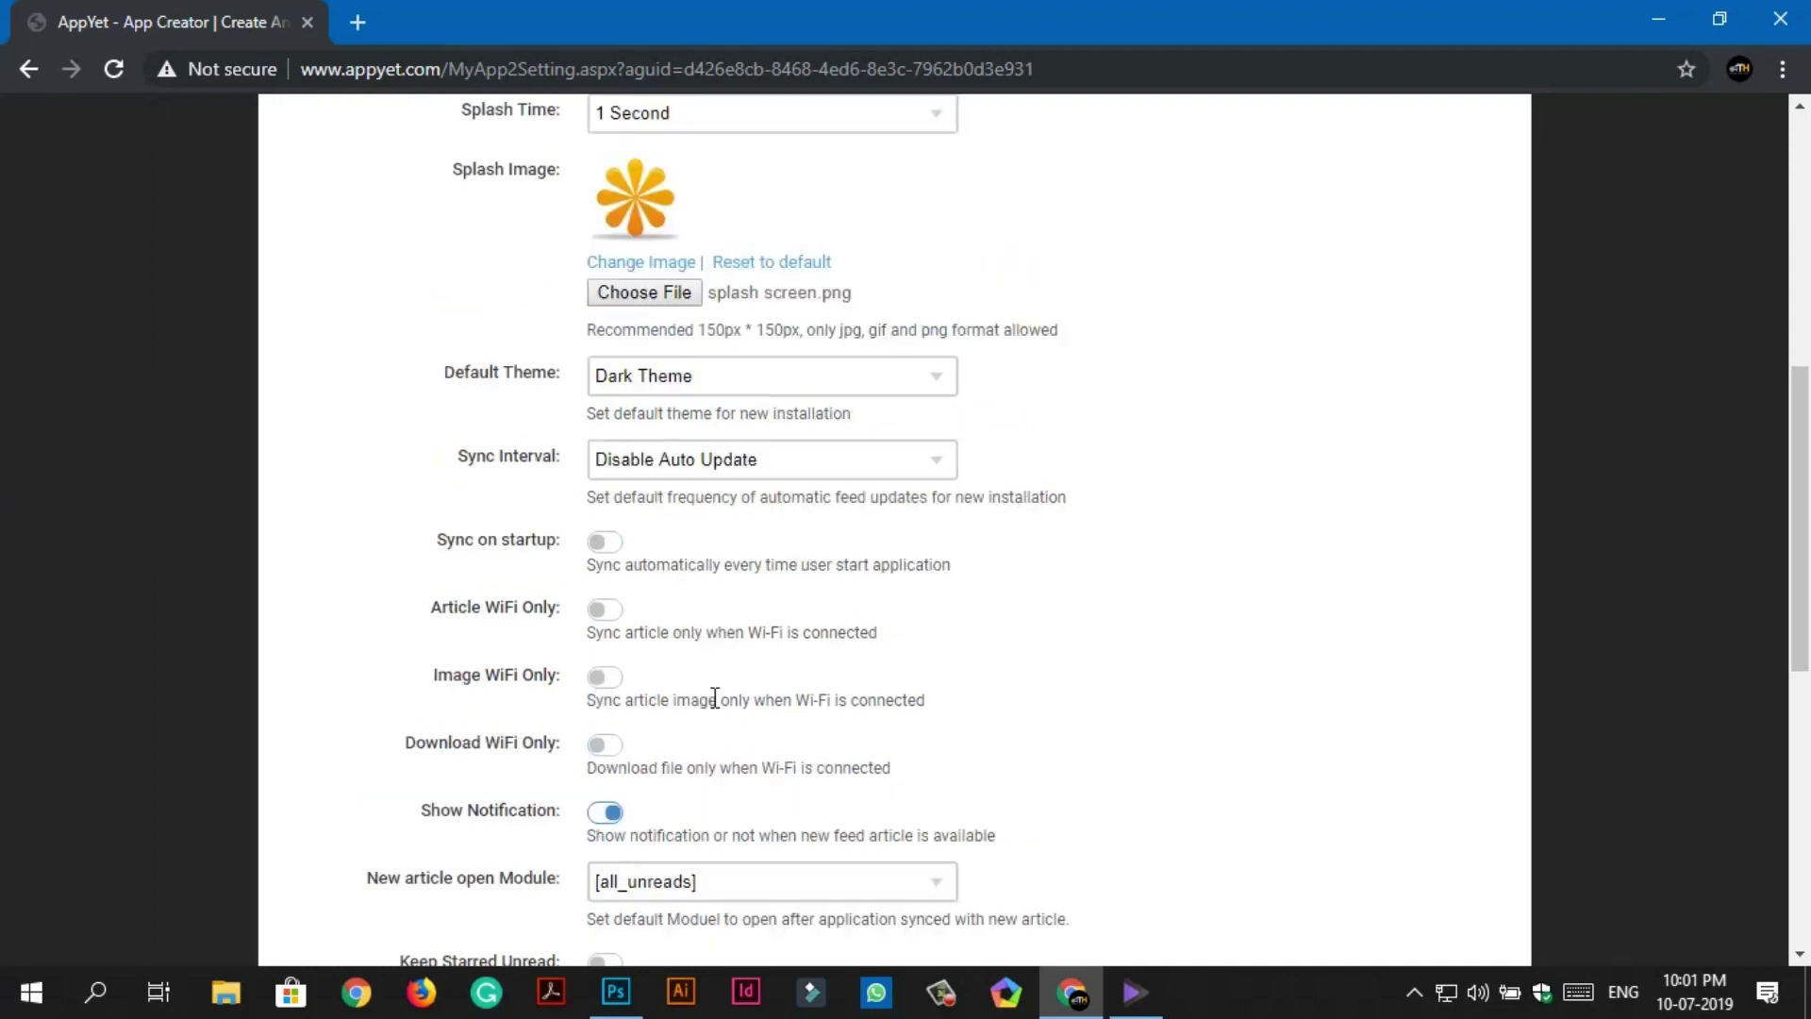
{"action": "scroll", "coordinate": [830, 712], "scroll_direction": "down", "scroll_amount": 7}
{"action": "left_click", "coordinate": [700, 781]}
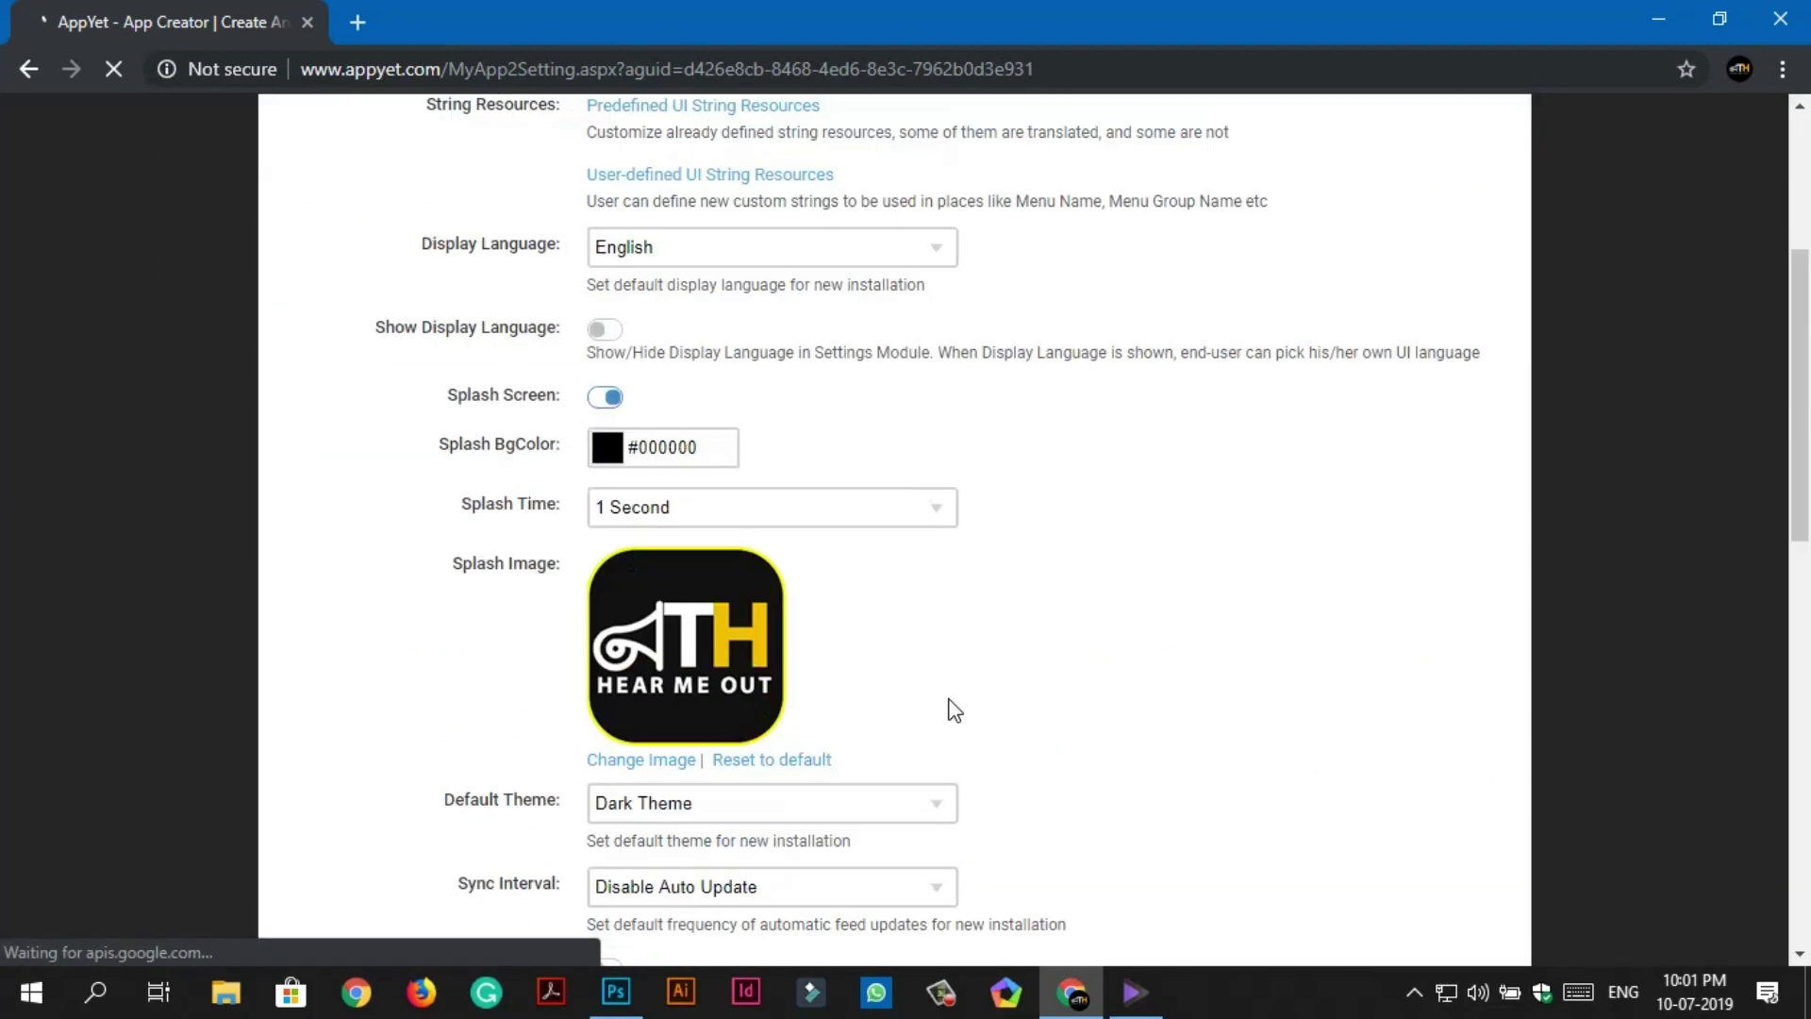
{"action": "scroll", "coordinate": [950, 710], "scroll_direction": "down", "scroll_amount": 9}
{"action": "scroll", "coordinate": [950, 710], "scroll_direction": "up", "scroll_amount": 12}
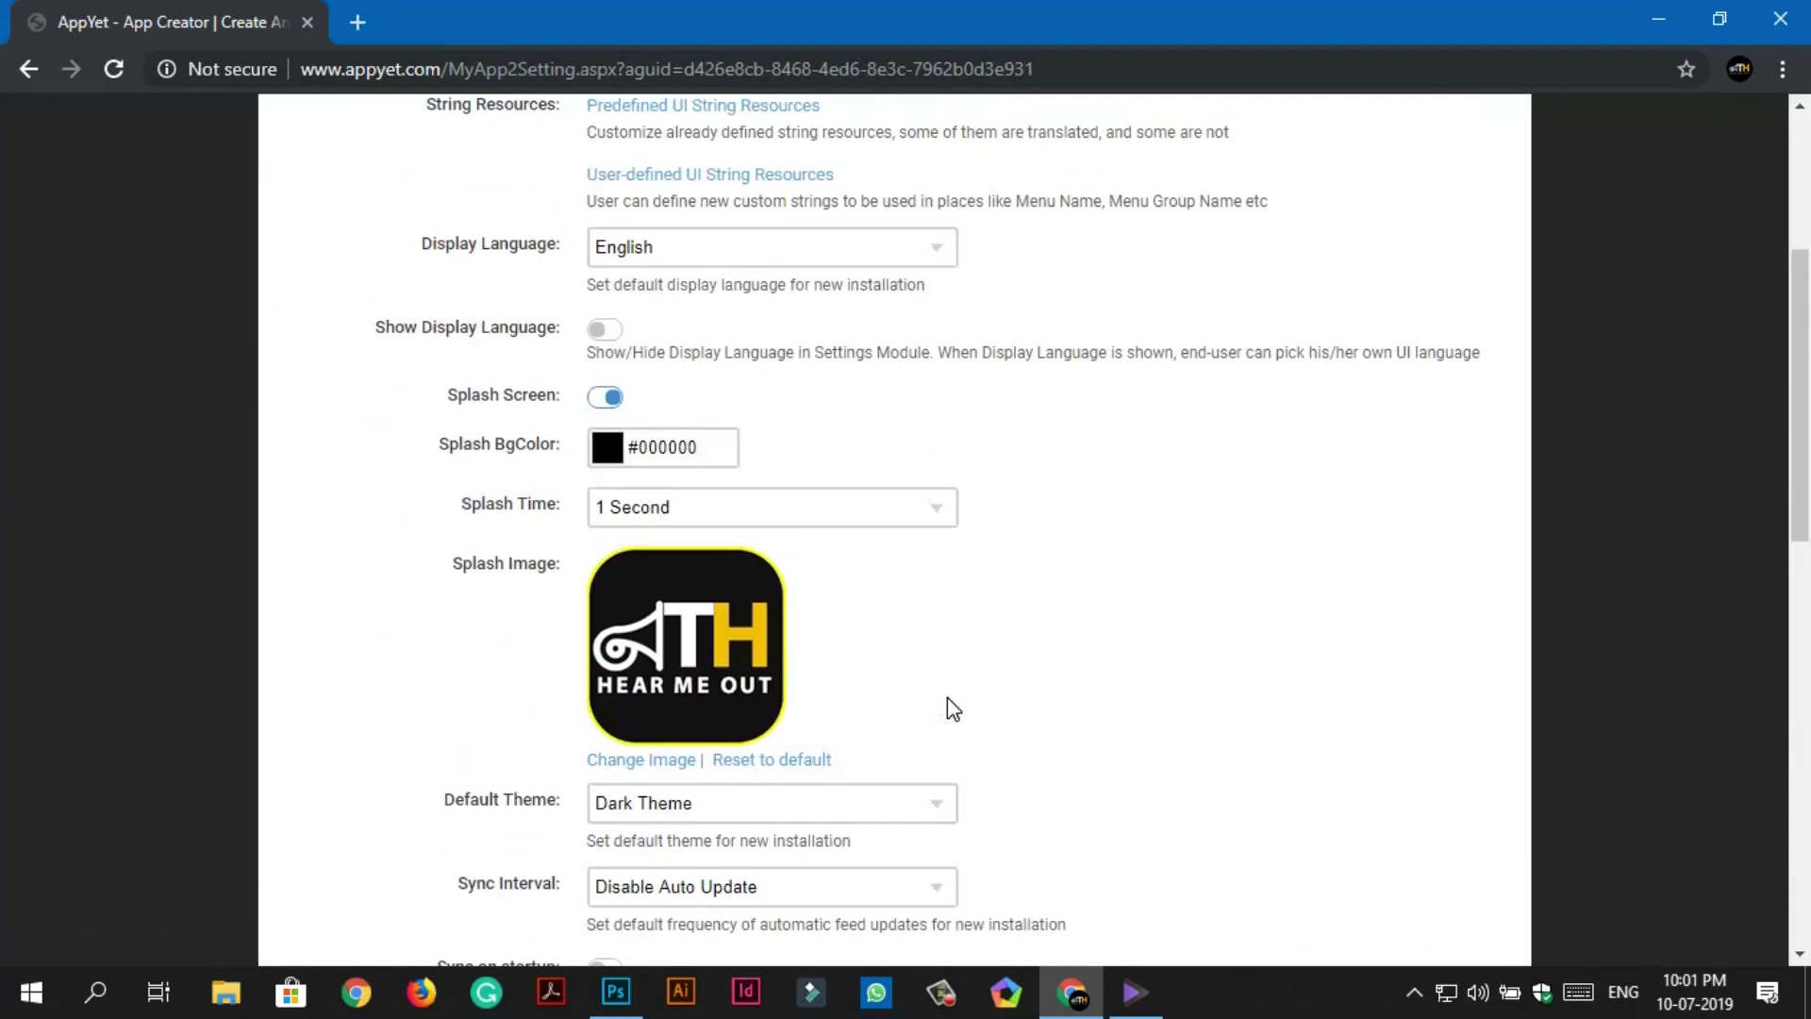
Look over the app's Themes and Firebase integration settings.
{"action": "left_click", "coordinate": [742, 298]}
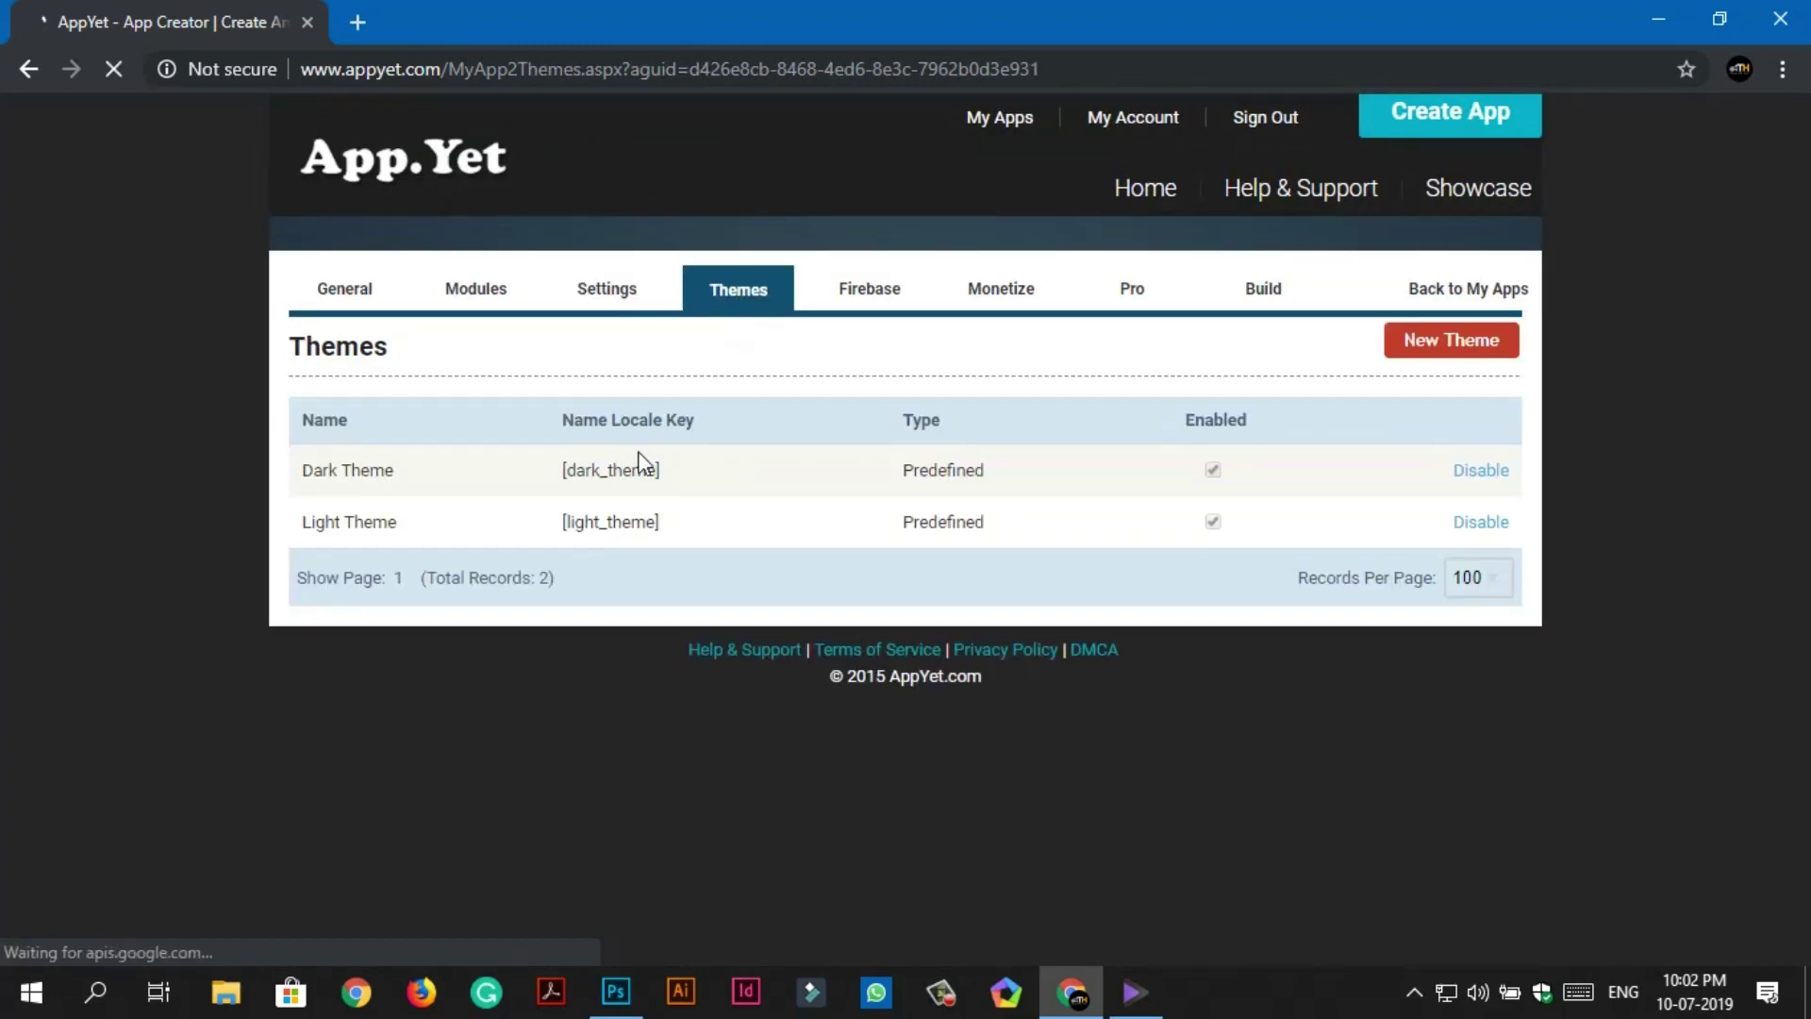
{"action": "left_click", "coordinate": [866, 293]}
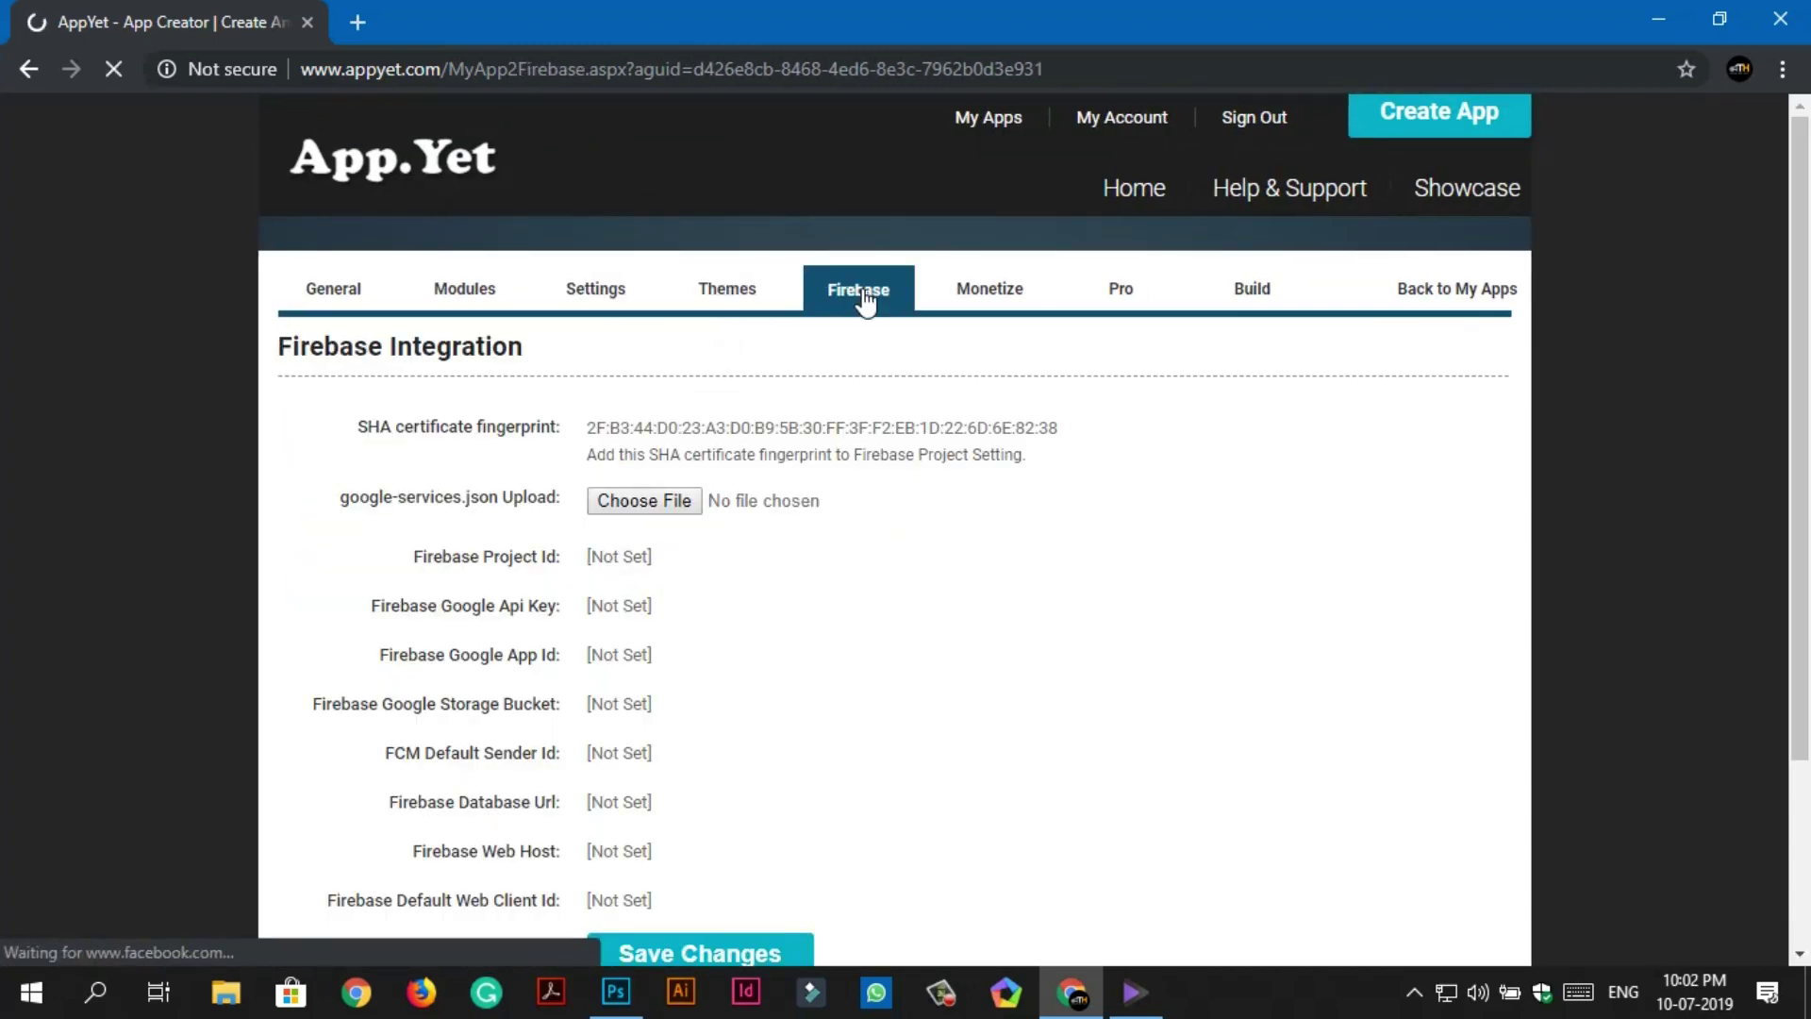
{"action": "scroll", "coordinate": [853, 529], "scroll_direction": "down", "scroll_amount": 3}
{"action": "scroll", "coordinate": [853, 529], "scroll_direction": "up", "scroll_amount": 3}
Disable interstitial ads for websites, articles, images and videos, plus the article-list banner, and save.
{"action": "left_click", "coordinate": [987, 307]}
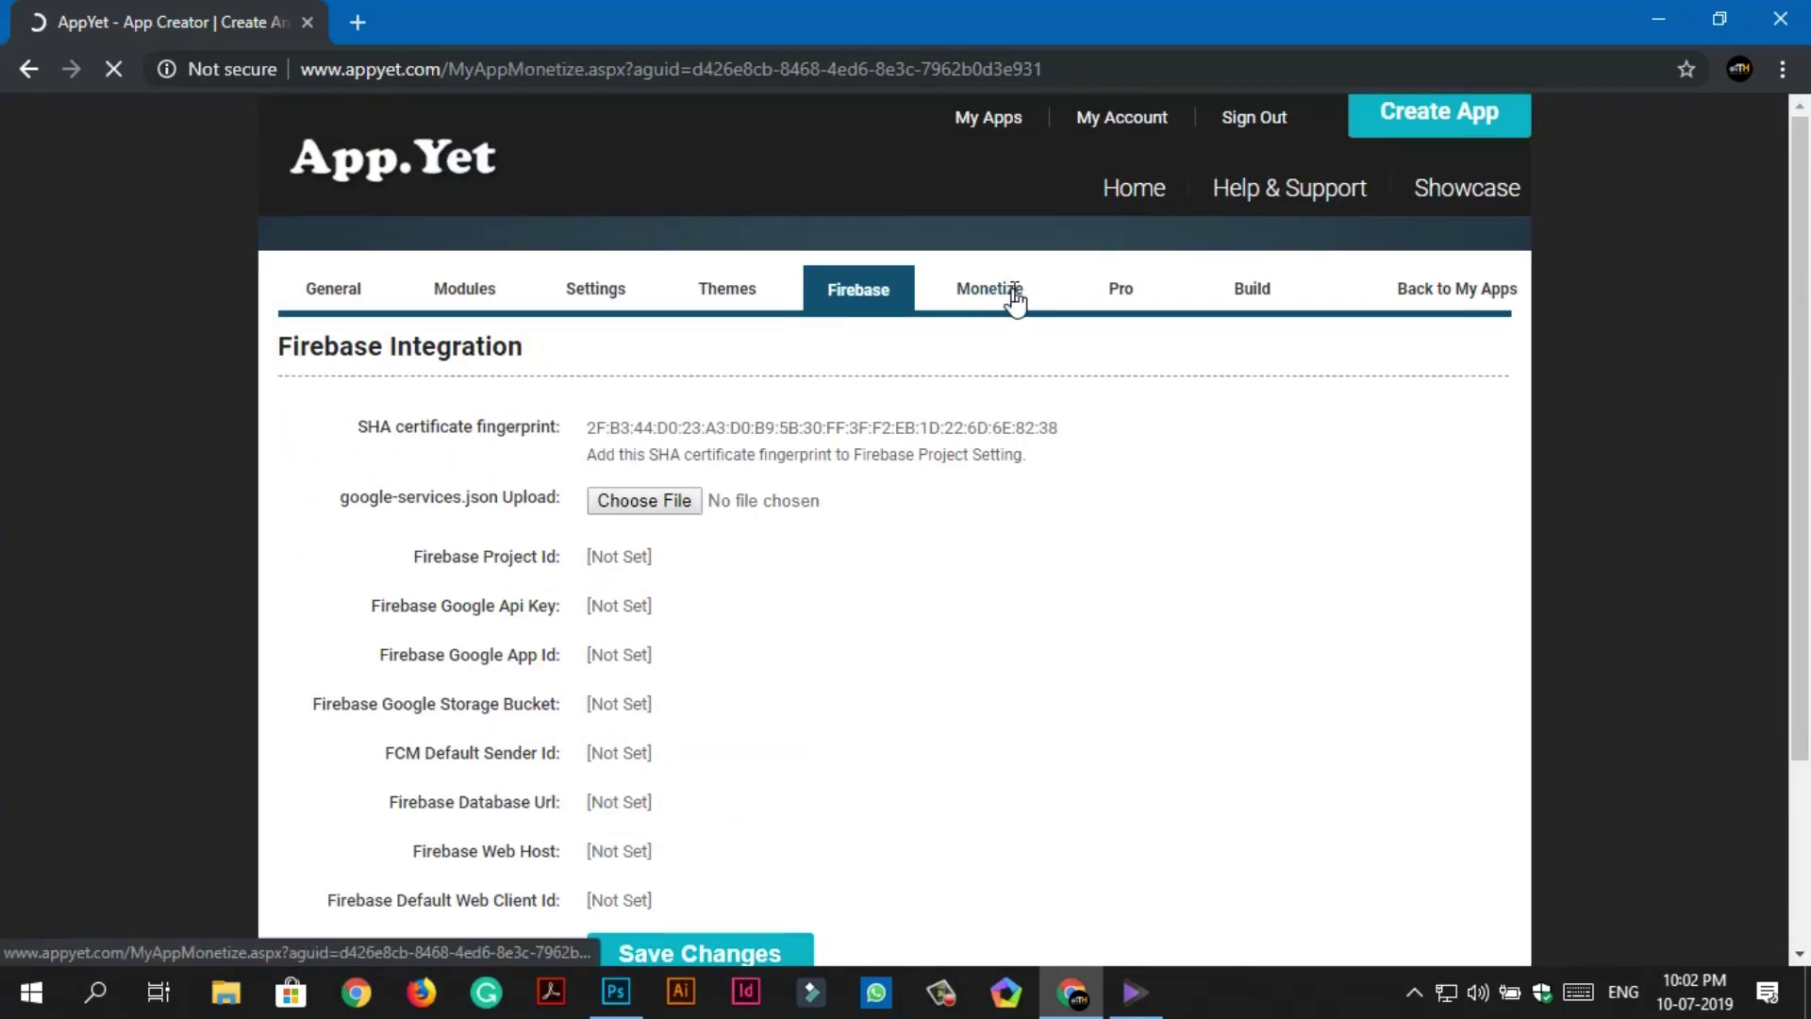
{"action": "left_click", "coordinate": [604, 488]}
{"action": "left_click", "coordinate": [614, 545]}
{"action": "left_click", "coordinate": [608, 586]}
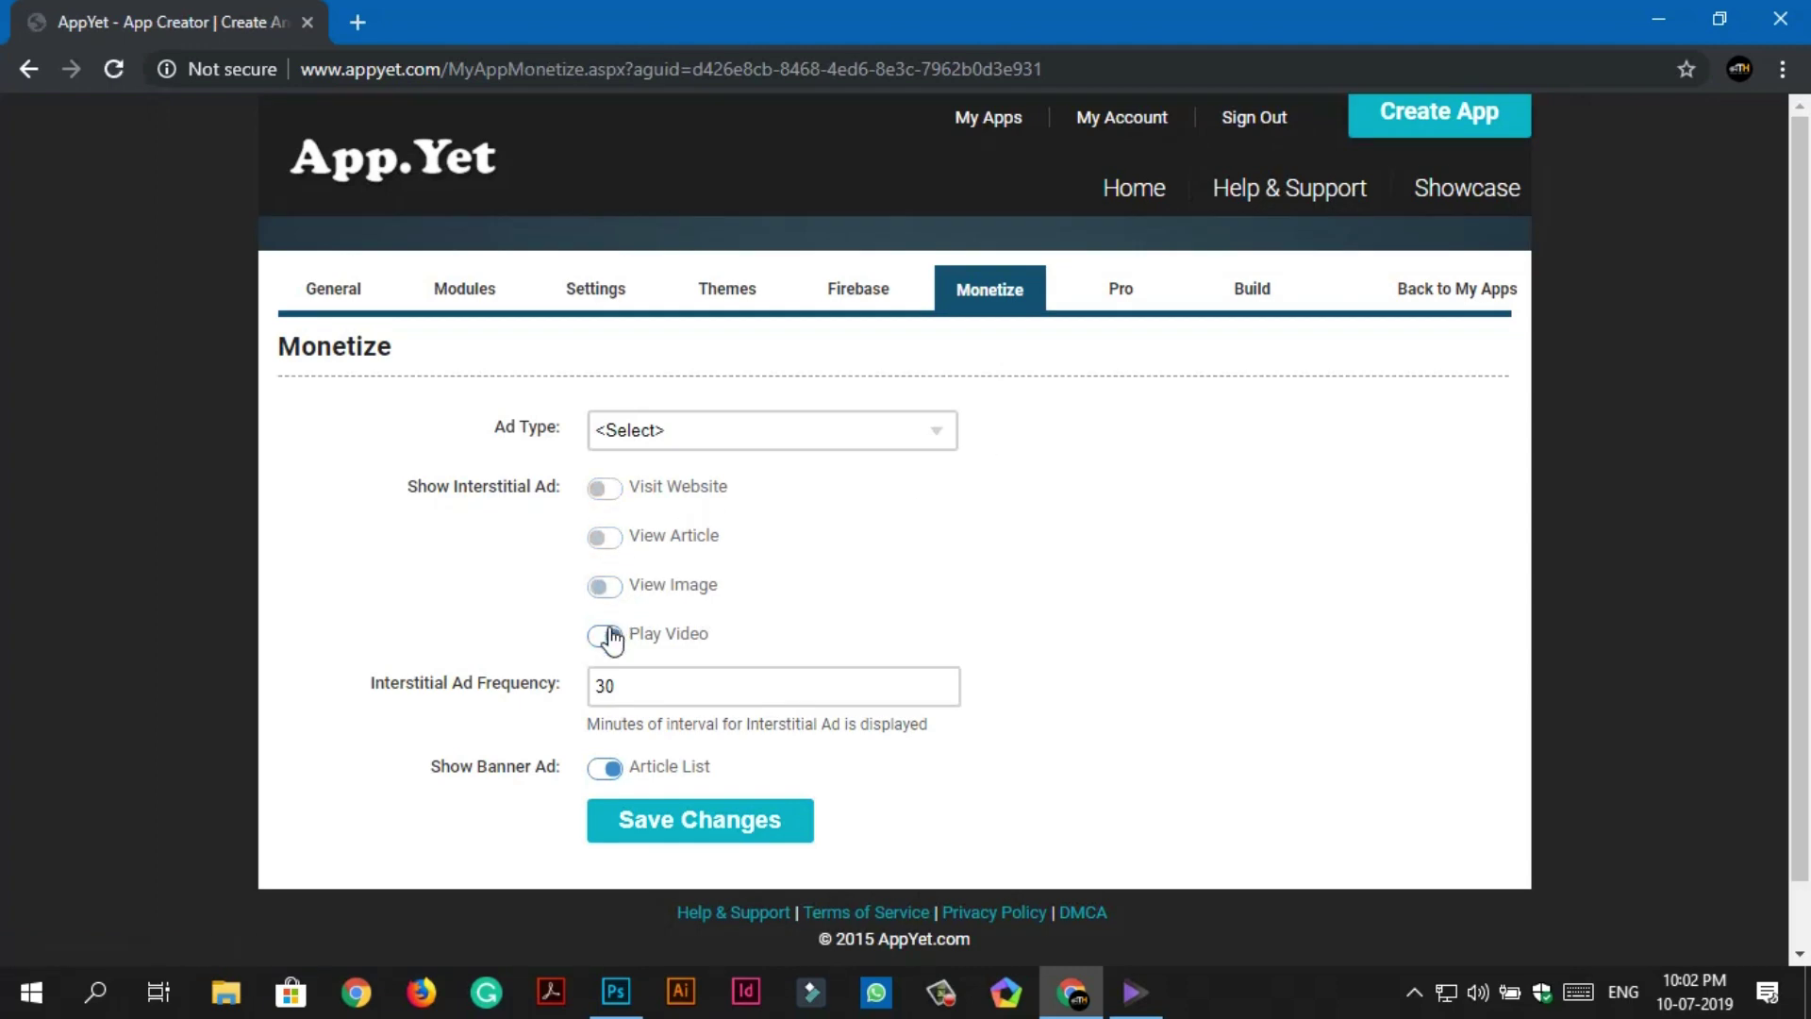
{"action": "left_click", "coordinate": [609, 635]}
{"action": "left_click", "coordinate": [680, 430]}
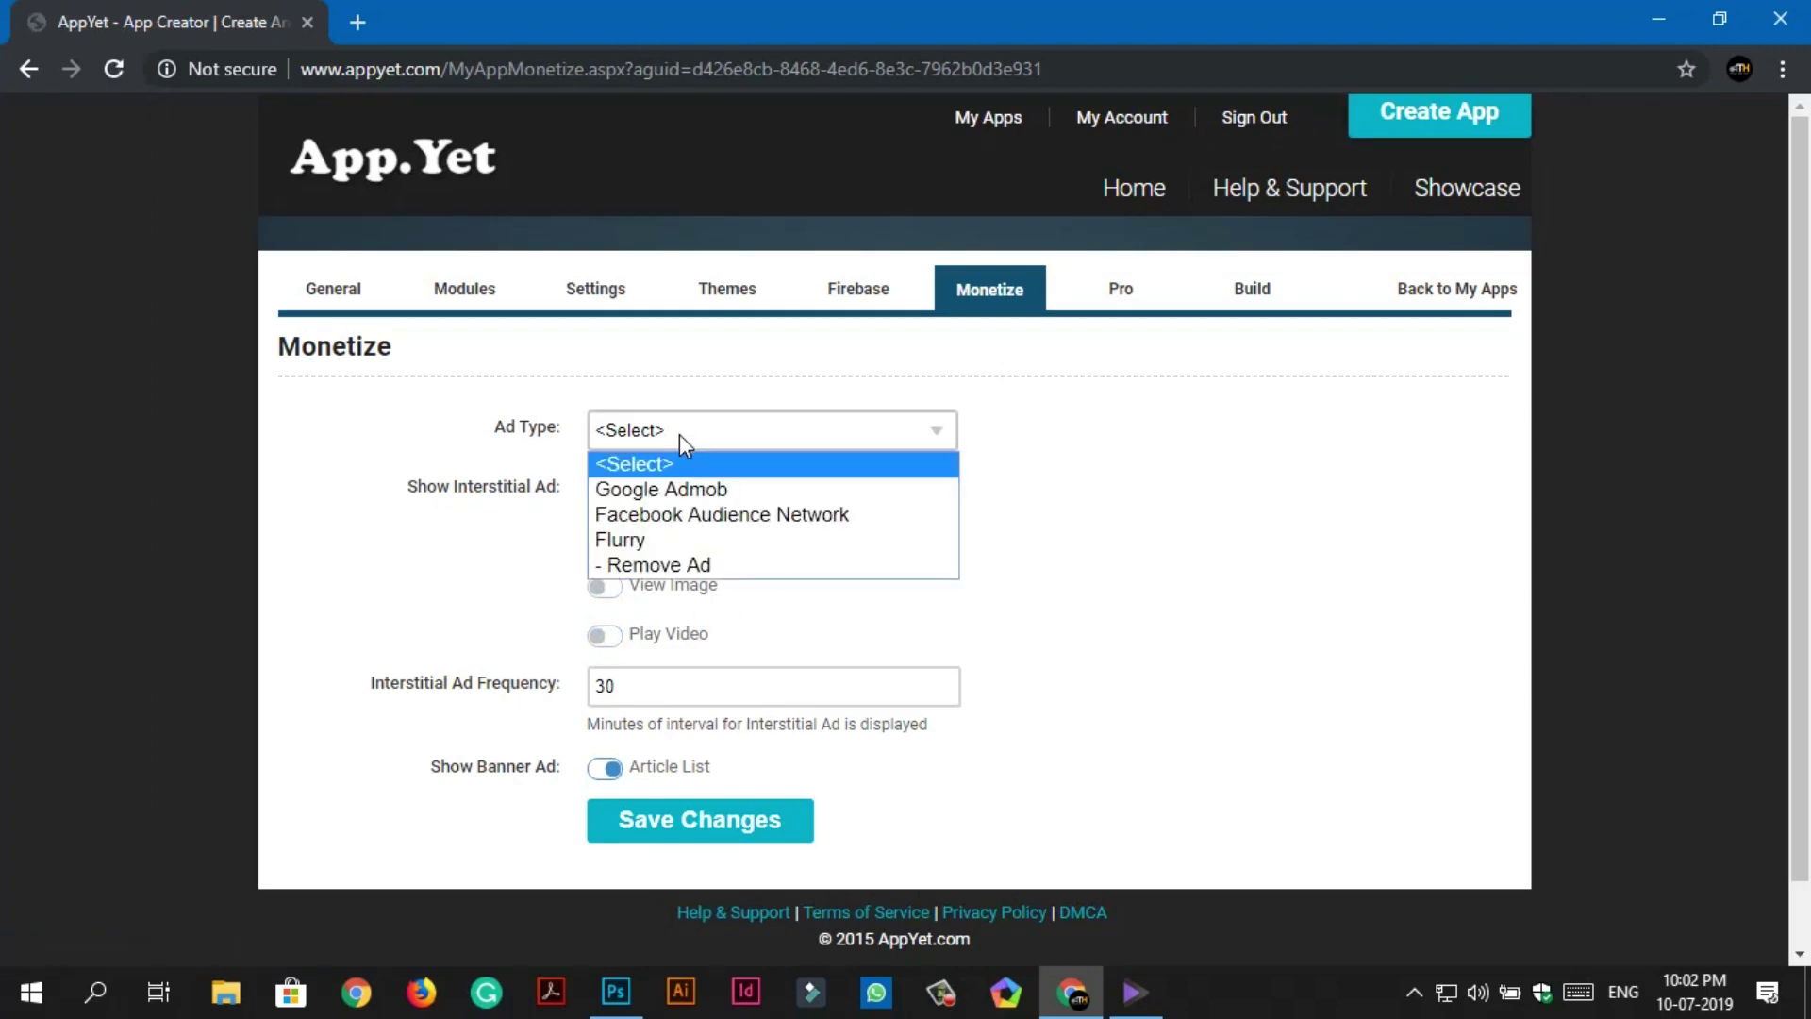
{"action": "left_click", "coordinate": [679, 434]}
{"action": "left_click", "coordinate": [604, 768]}
{"action": "left_click", "coordinate": [724, 825]}
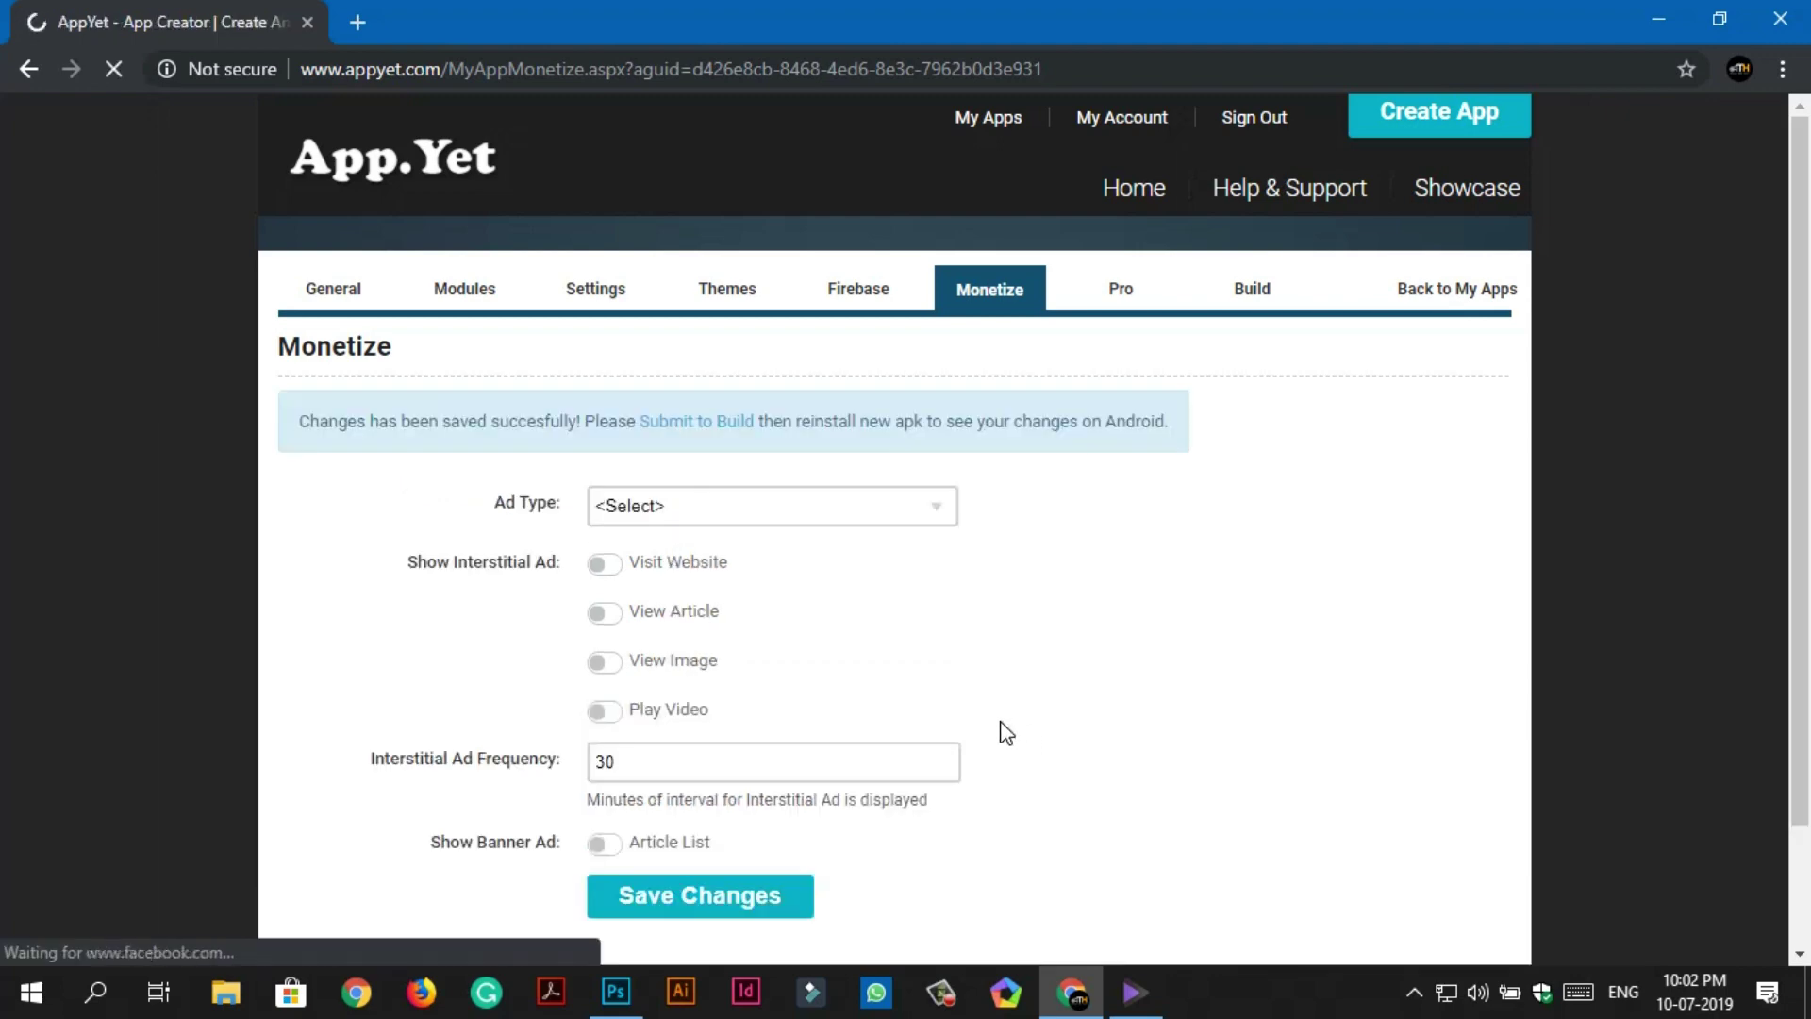
Submit the Tech Horn app for a new build from the Build page.
{"action": "scroll", "coordinate": [1003, 732], "scroll_direction": "down", "scroll_amount": 2}
{"action": "scroll", "coordinate": [1037, 566], "scroll_direction": "up", "scroll_amount": 2}
{"action": "left_click", "coordinate": [1116, 312]}
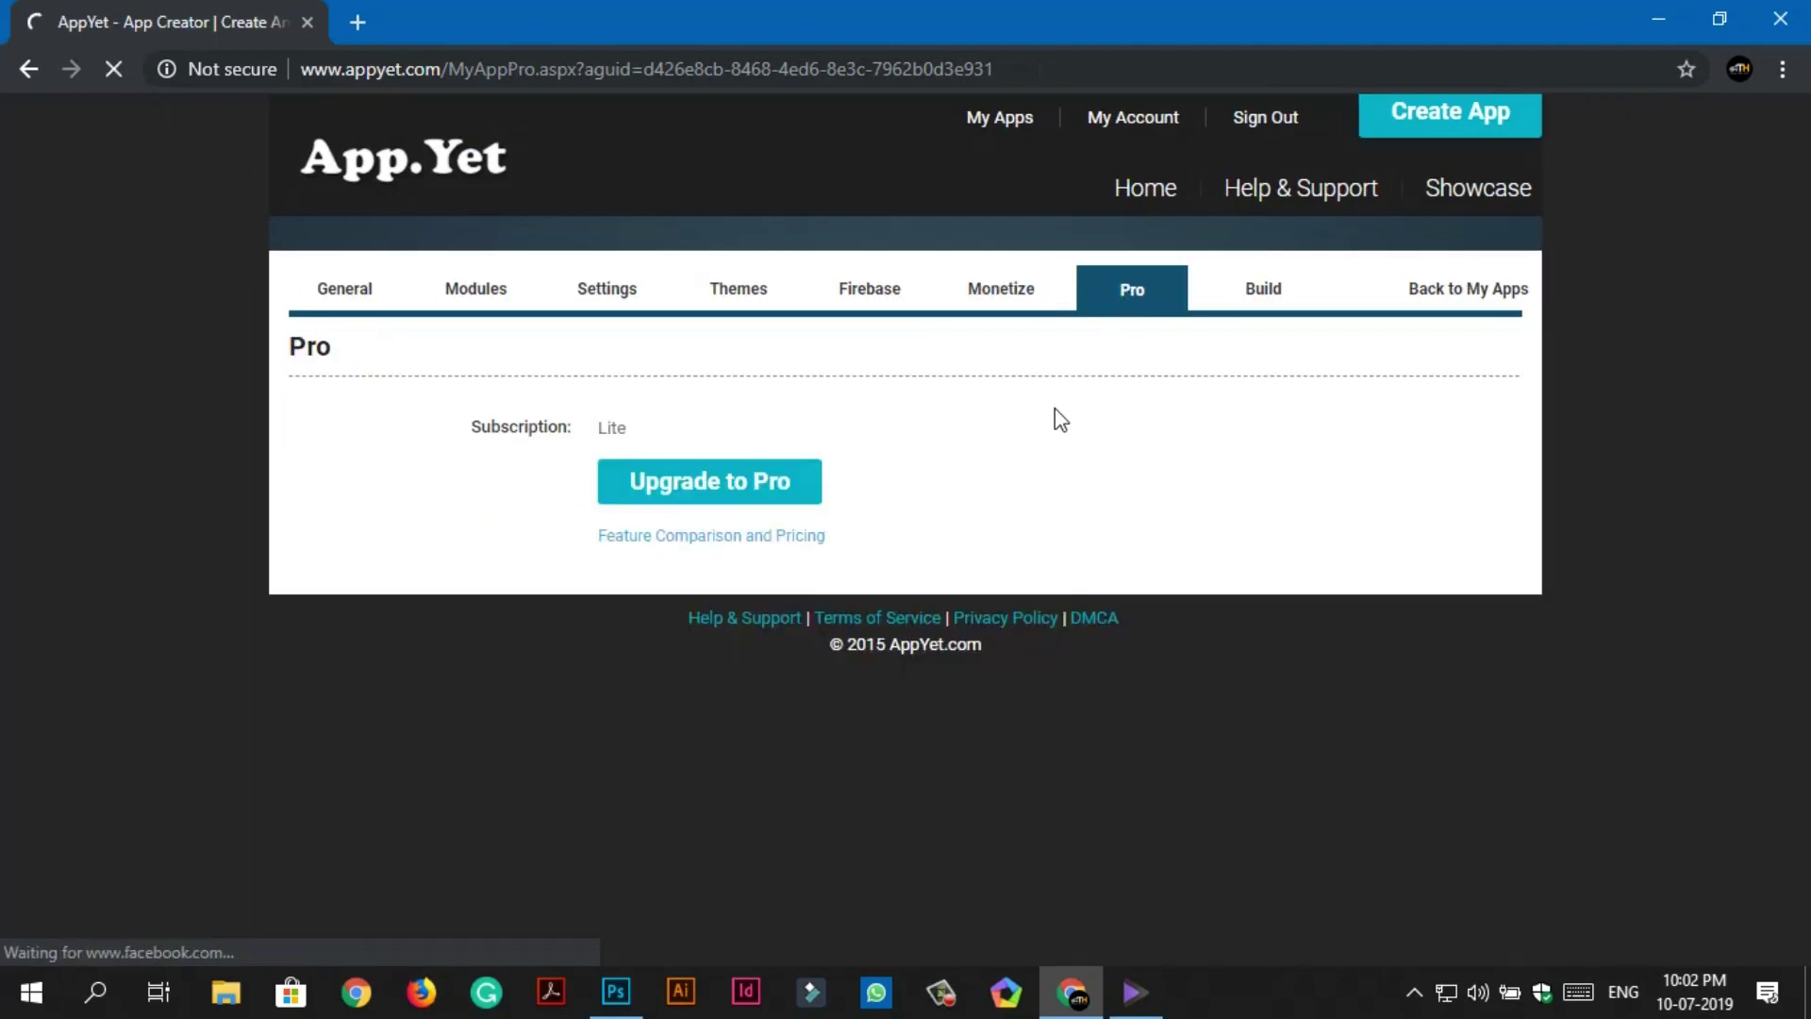
{"action": "left_click", "coordinate": [1252, 288]}
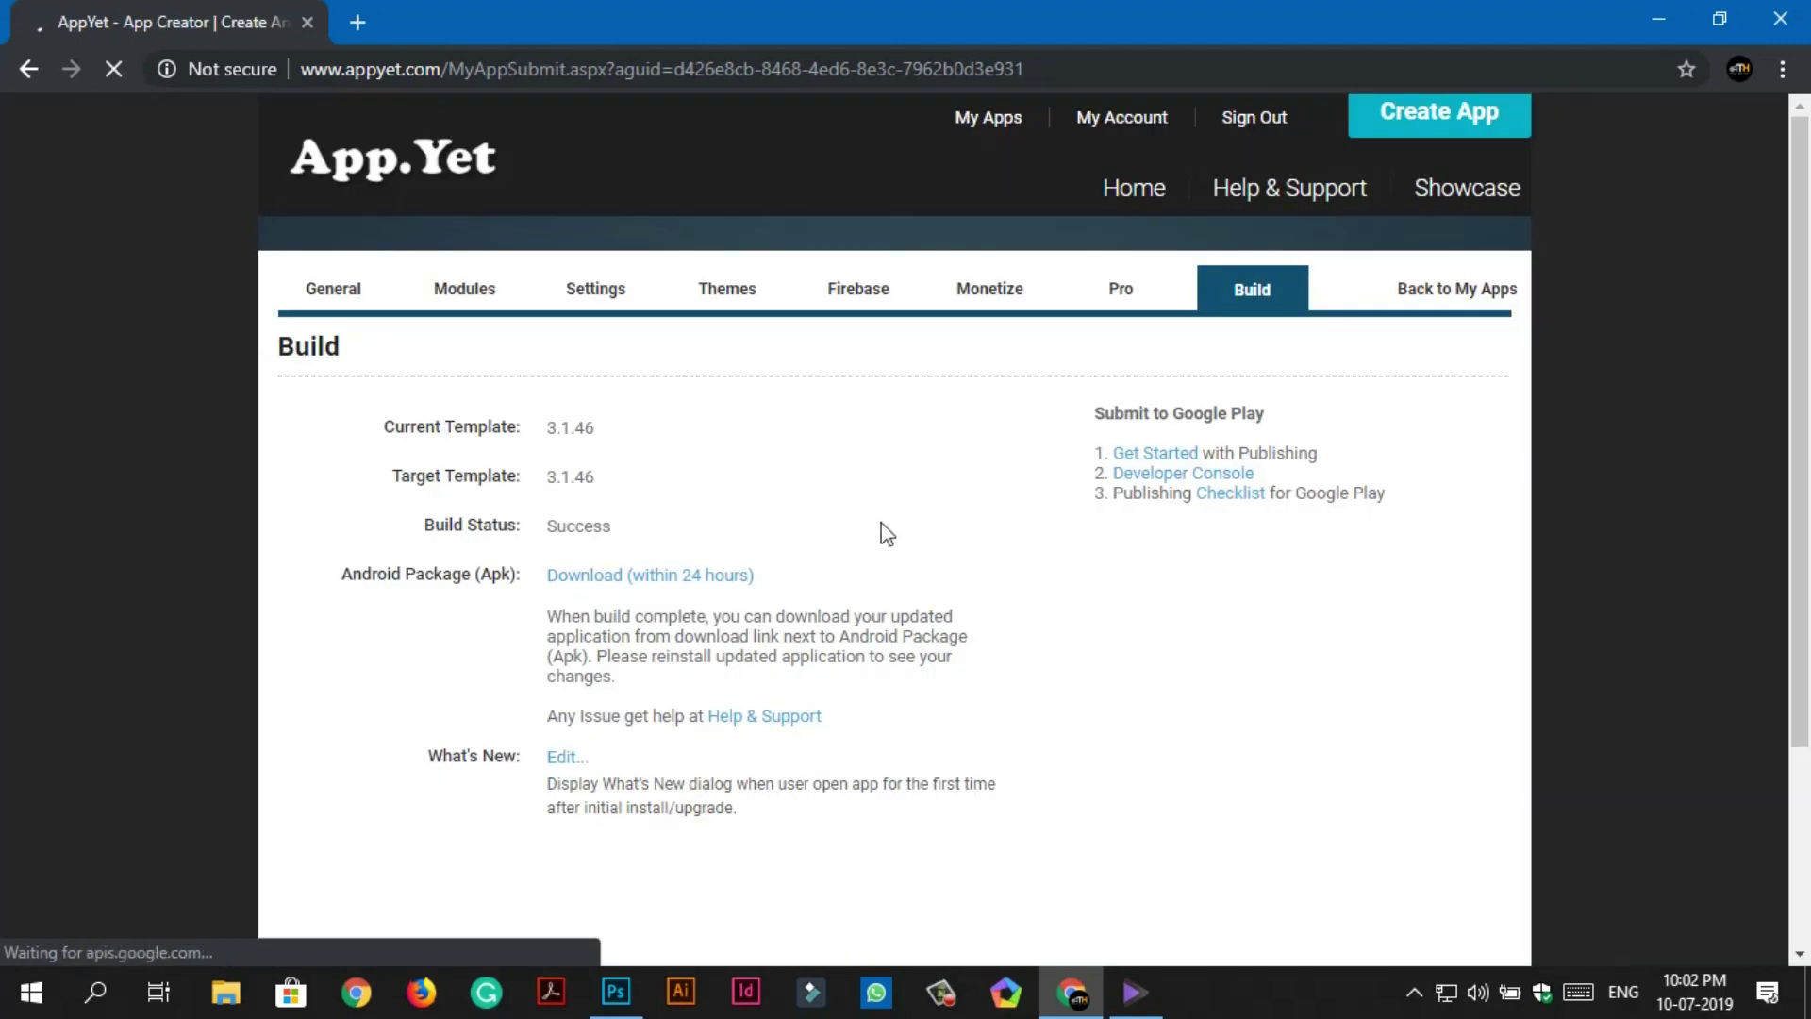
{"action": "scroll", "coordinate": [883, 530], "scroll_direction": "down", "scroll_amount": 1}
{"action": "scroll", "coordinate": [714, 497], "scroll_direction": "down", "scroll_amount": 2}
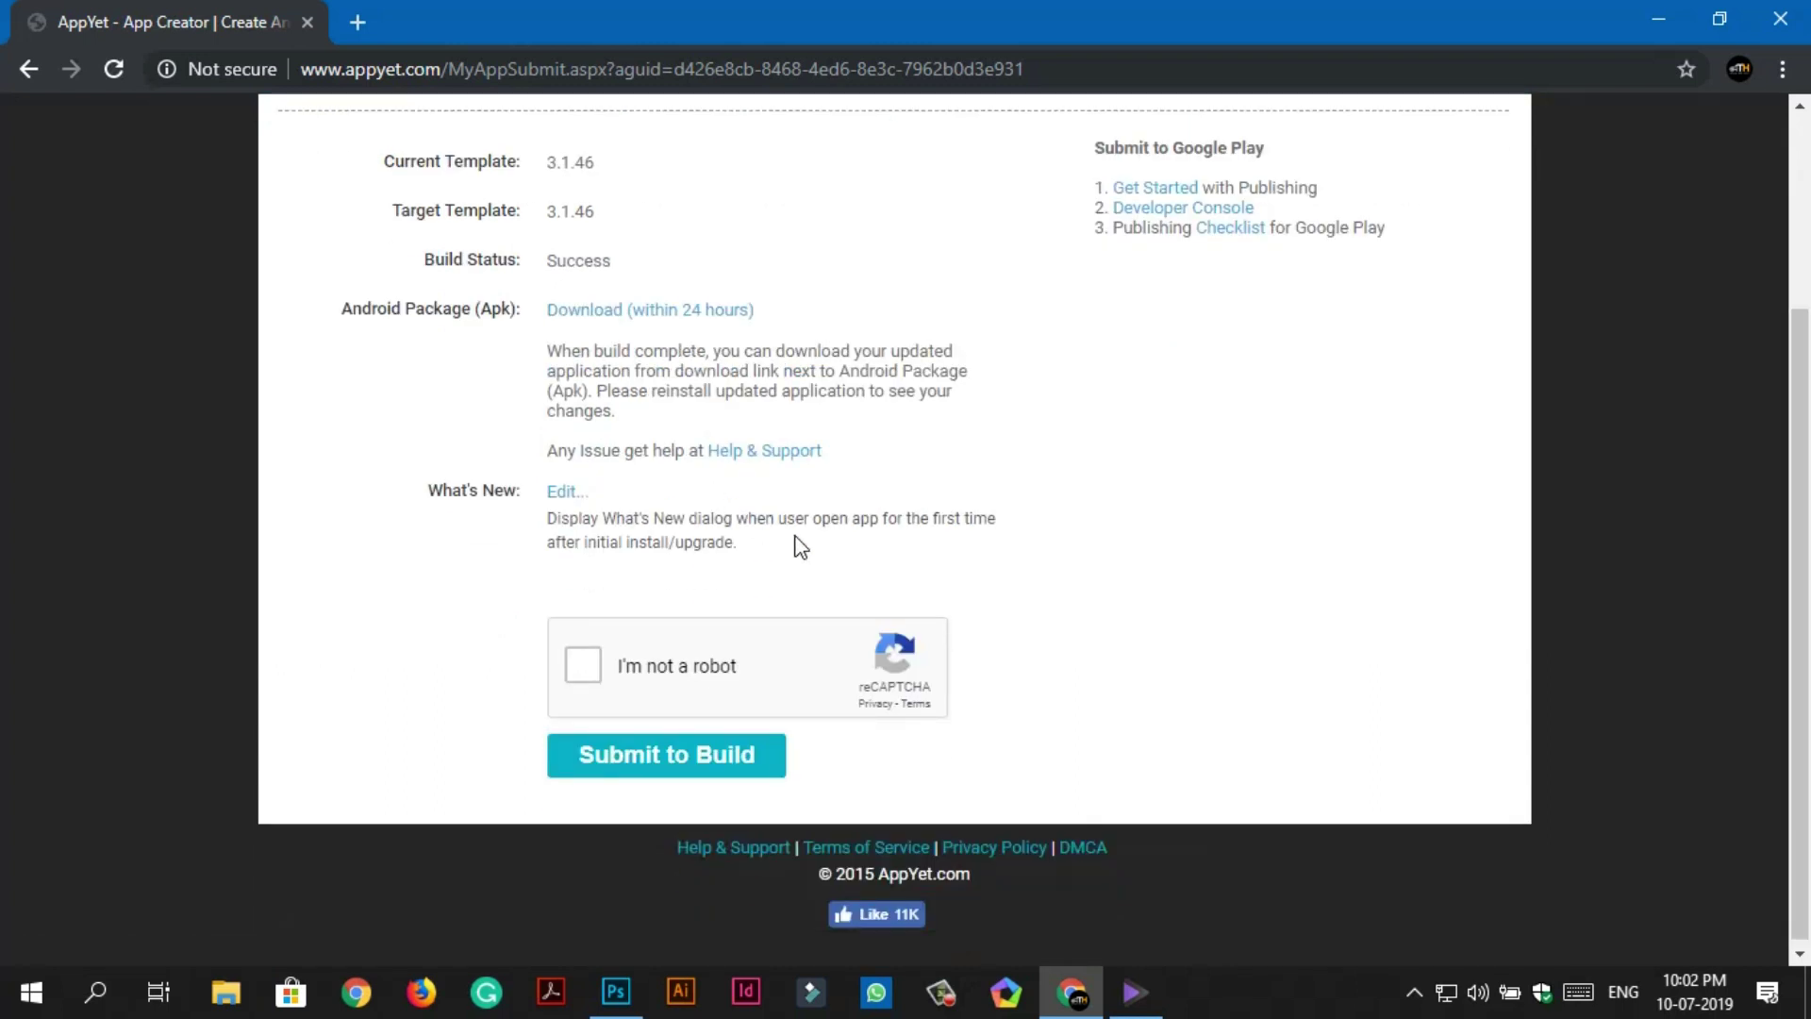
{"action": "scroll", "coordinate": [800, 548], "scroll_direction": "up", "scroll_amount": 1}
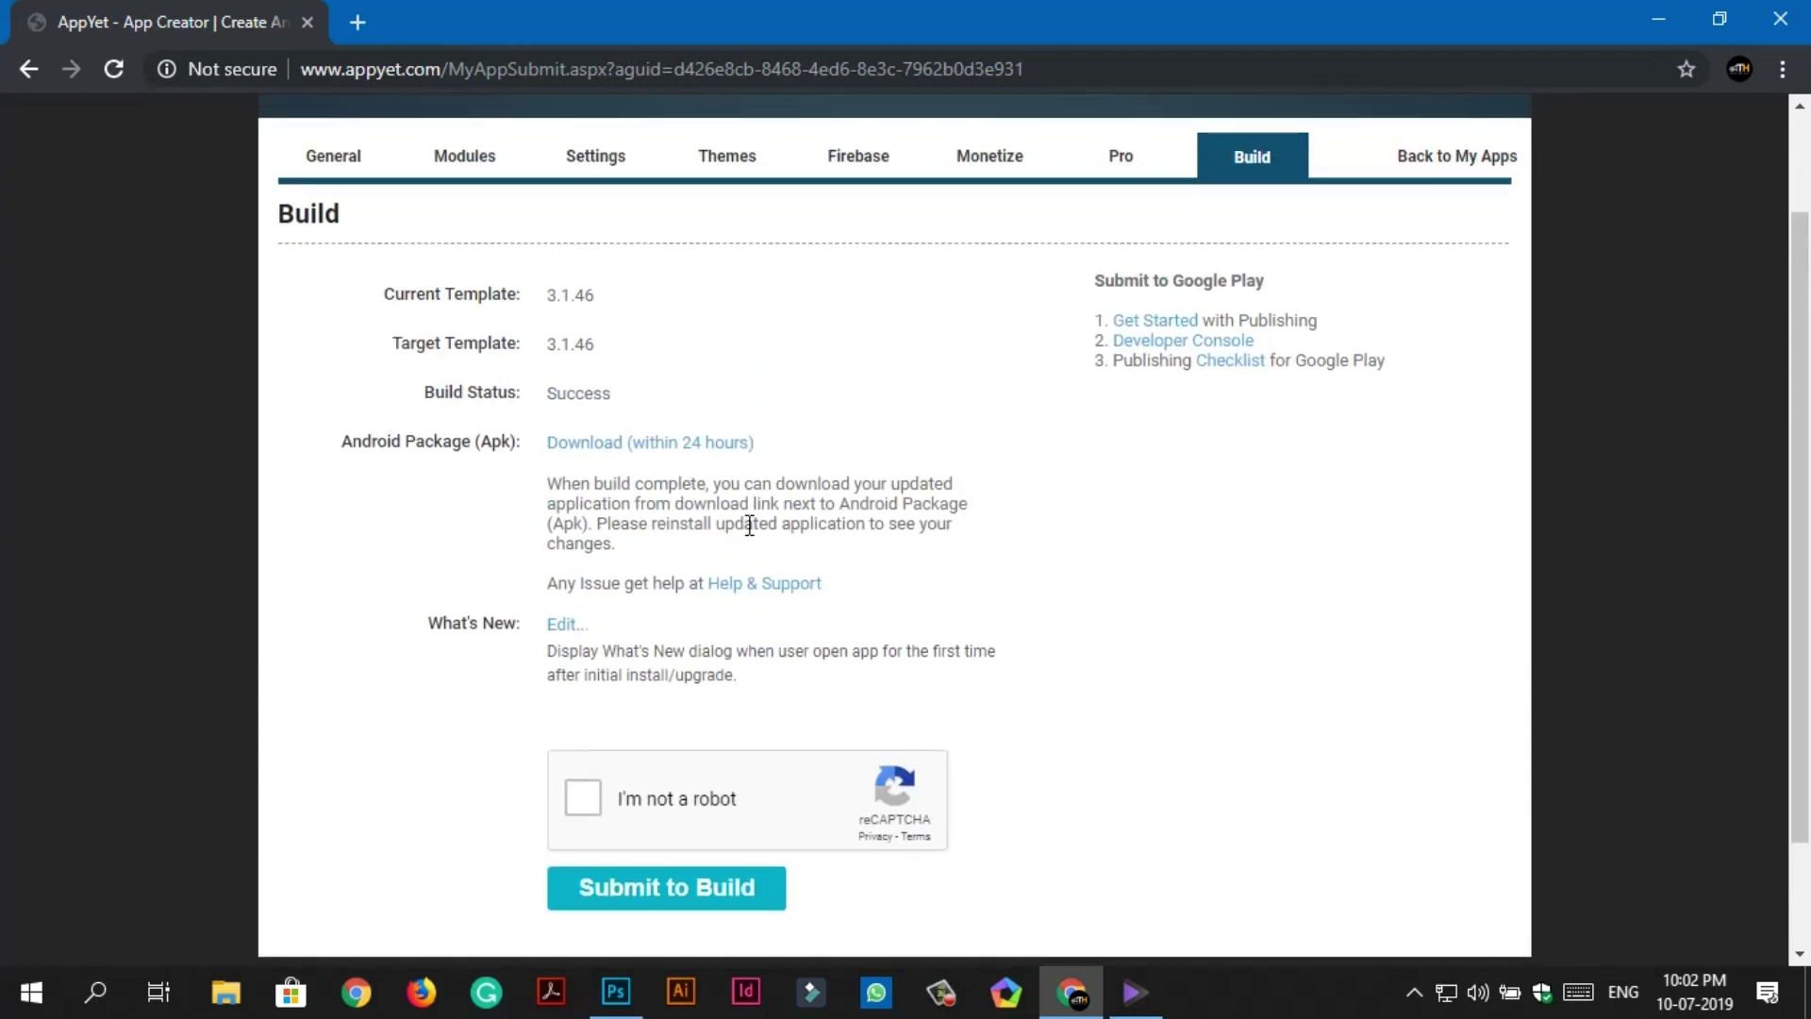
{"action": "scroll", "coordinate": [749, 526], "scroll_direction": "down", "scroll_amount": 1}
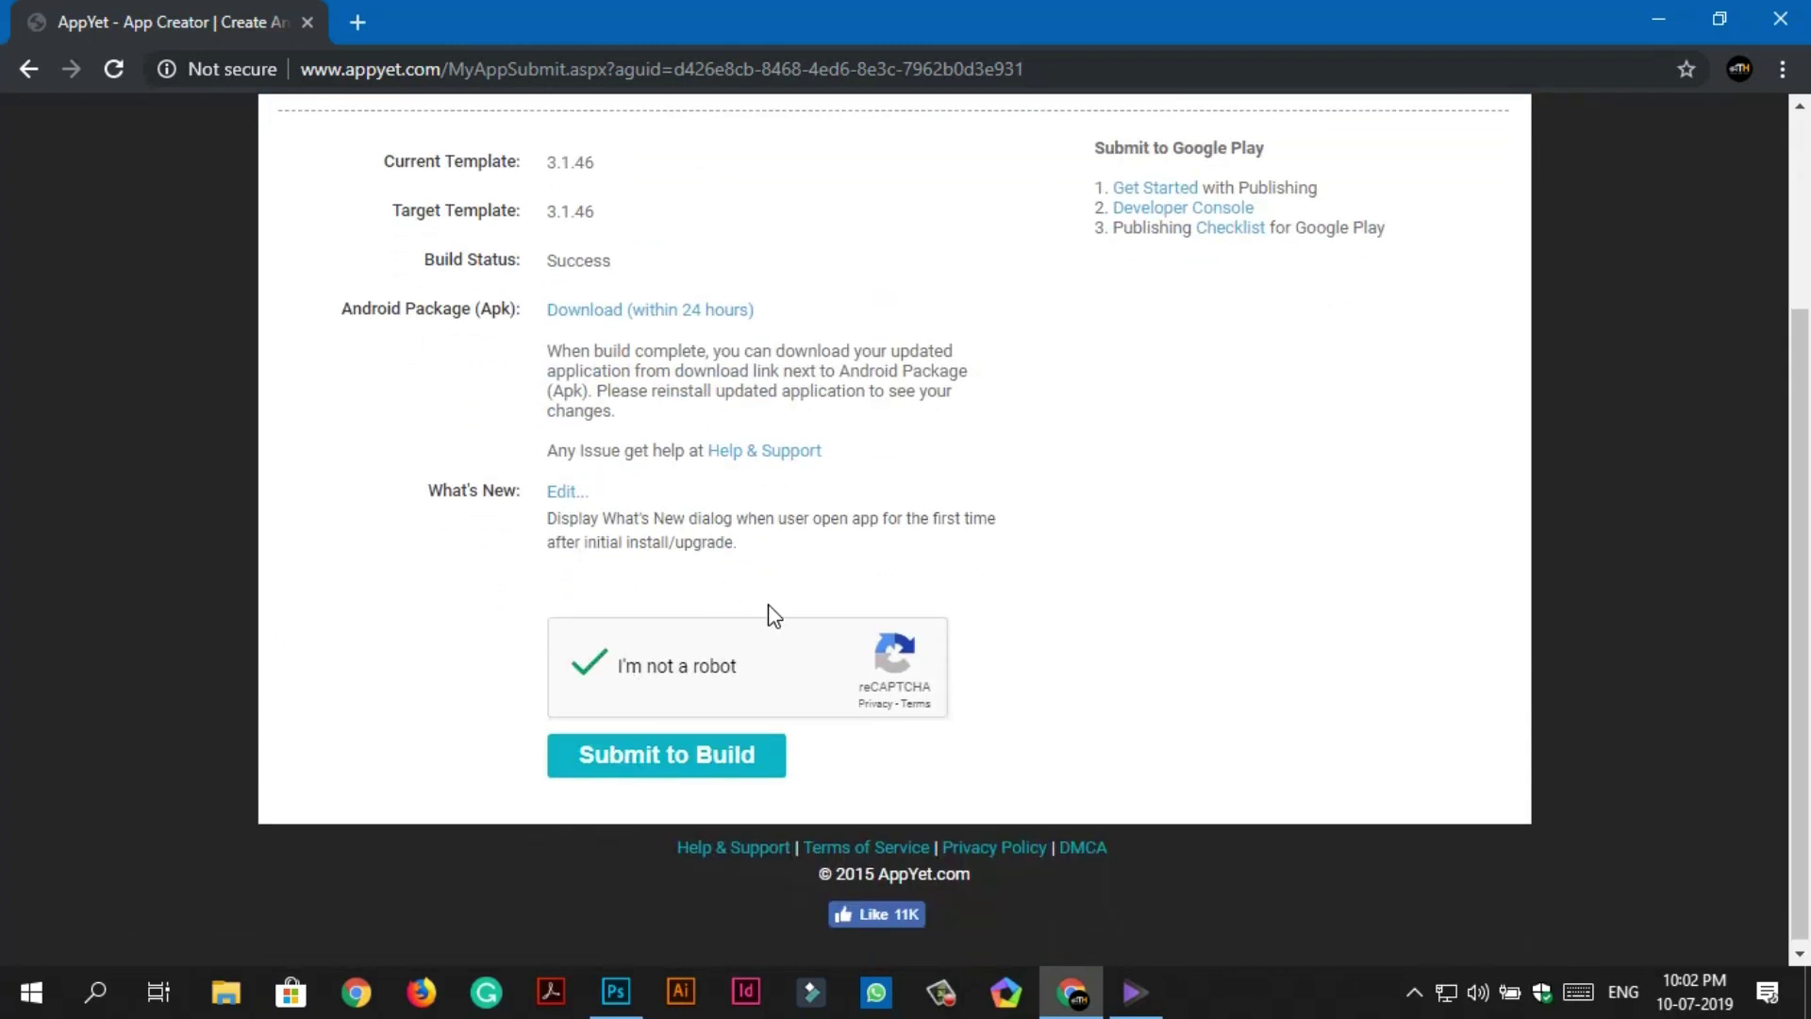
{"action": "left_click", "coordinate": [726, 755]}
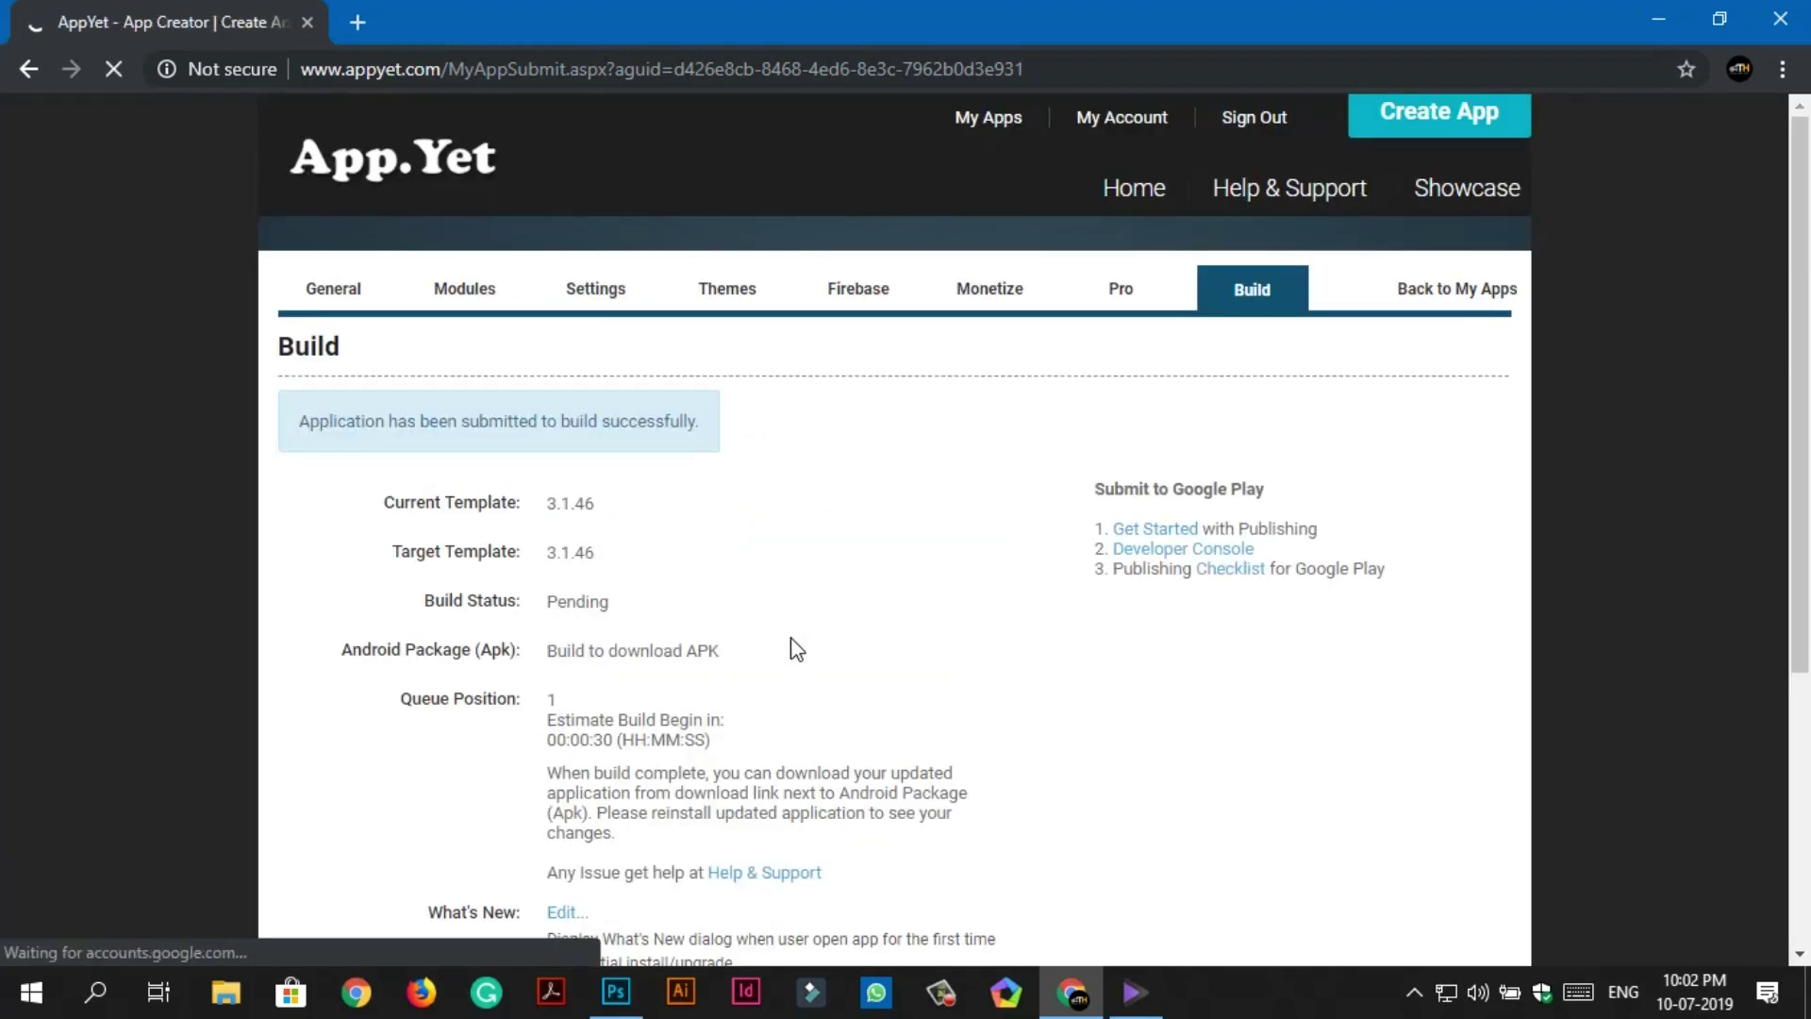
{"action": "scroll", "coordinate": [564, 519], "scroll_direction": "down", "scroll_amount": 5}
Turn on Show What's New with the content 'Hi Welcome ....' and save it.
{"action": "left_click", "coordinate": [561, 514]}
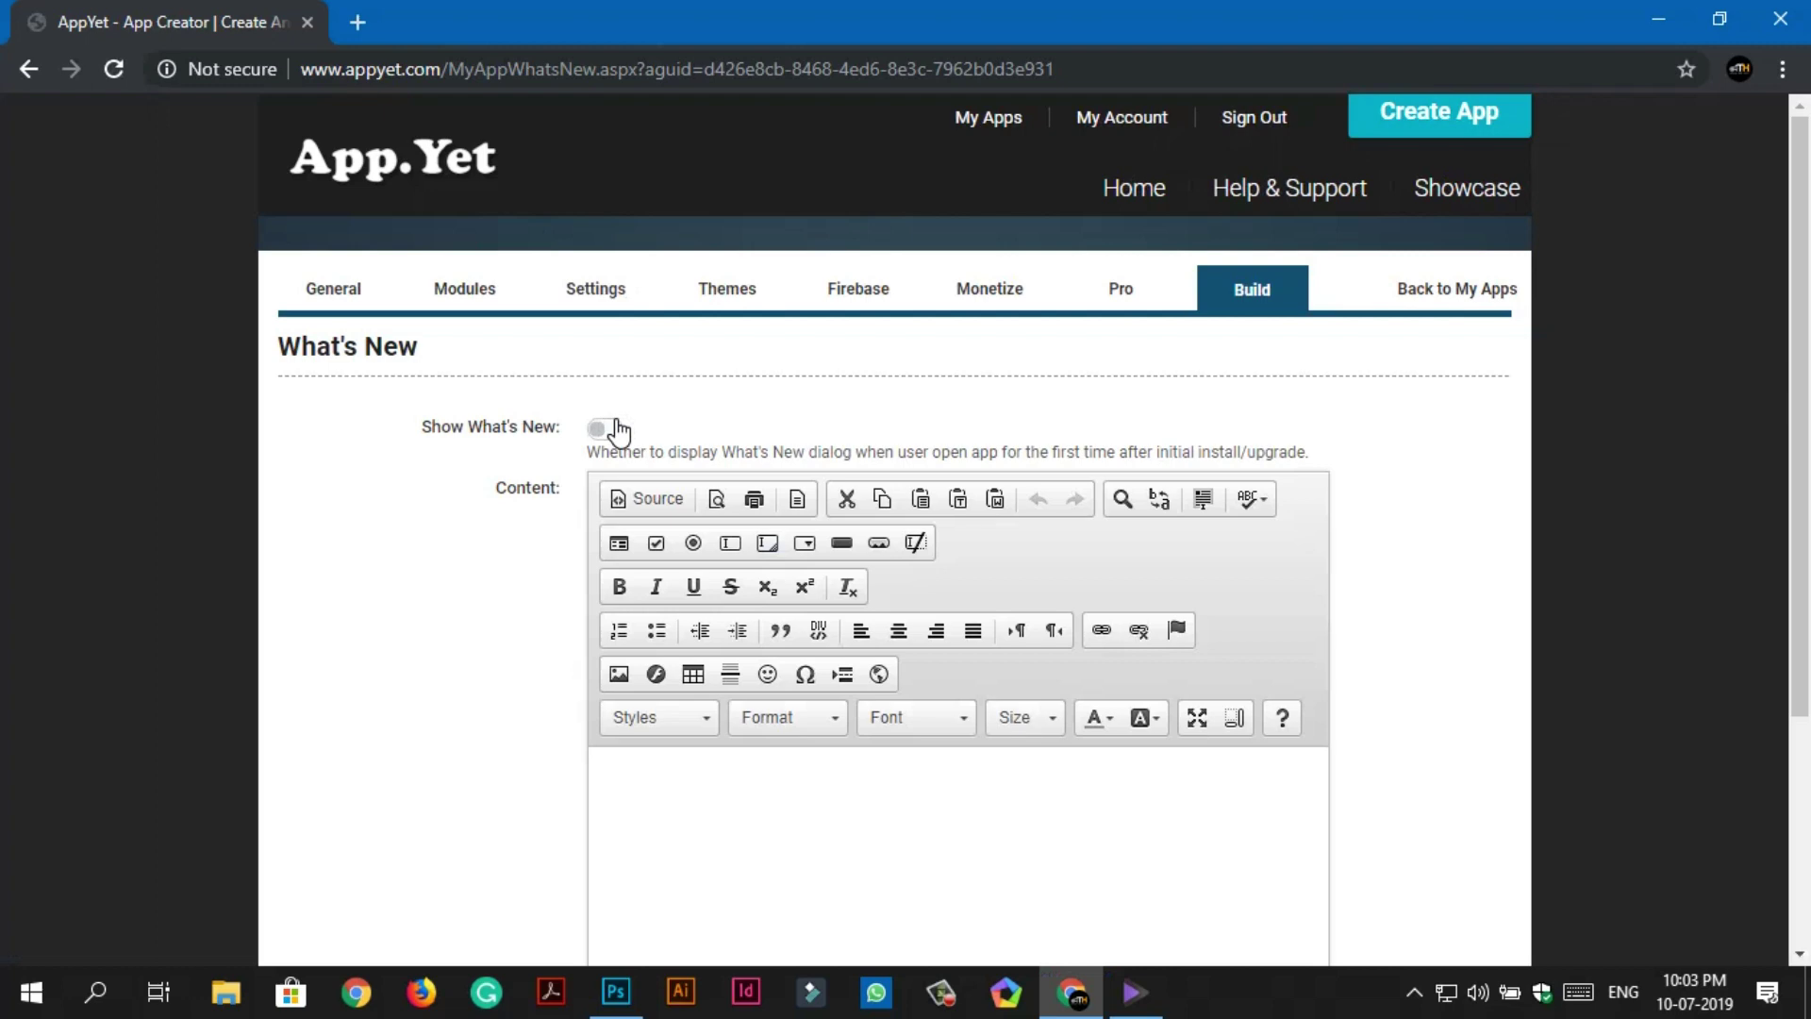
{"action": "left_click", "coordinate": [612, 429]}
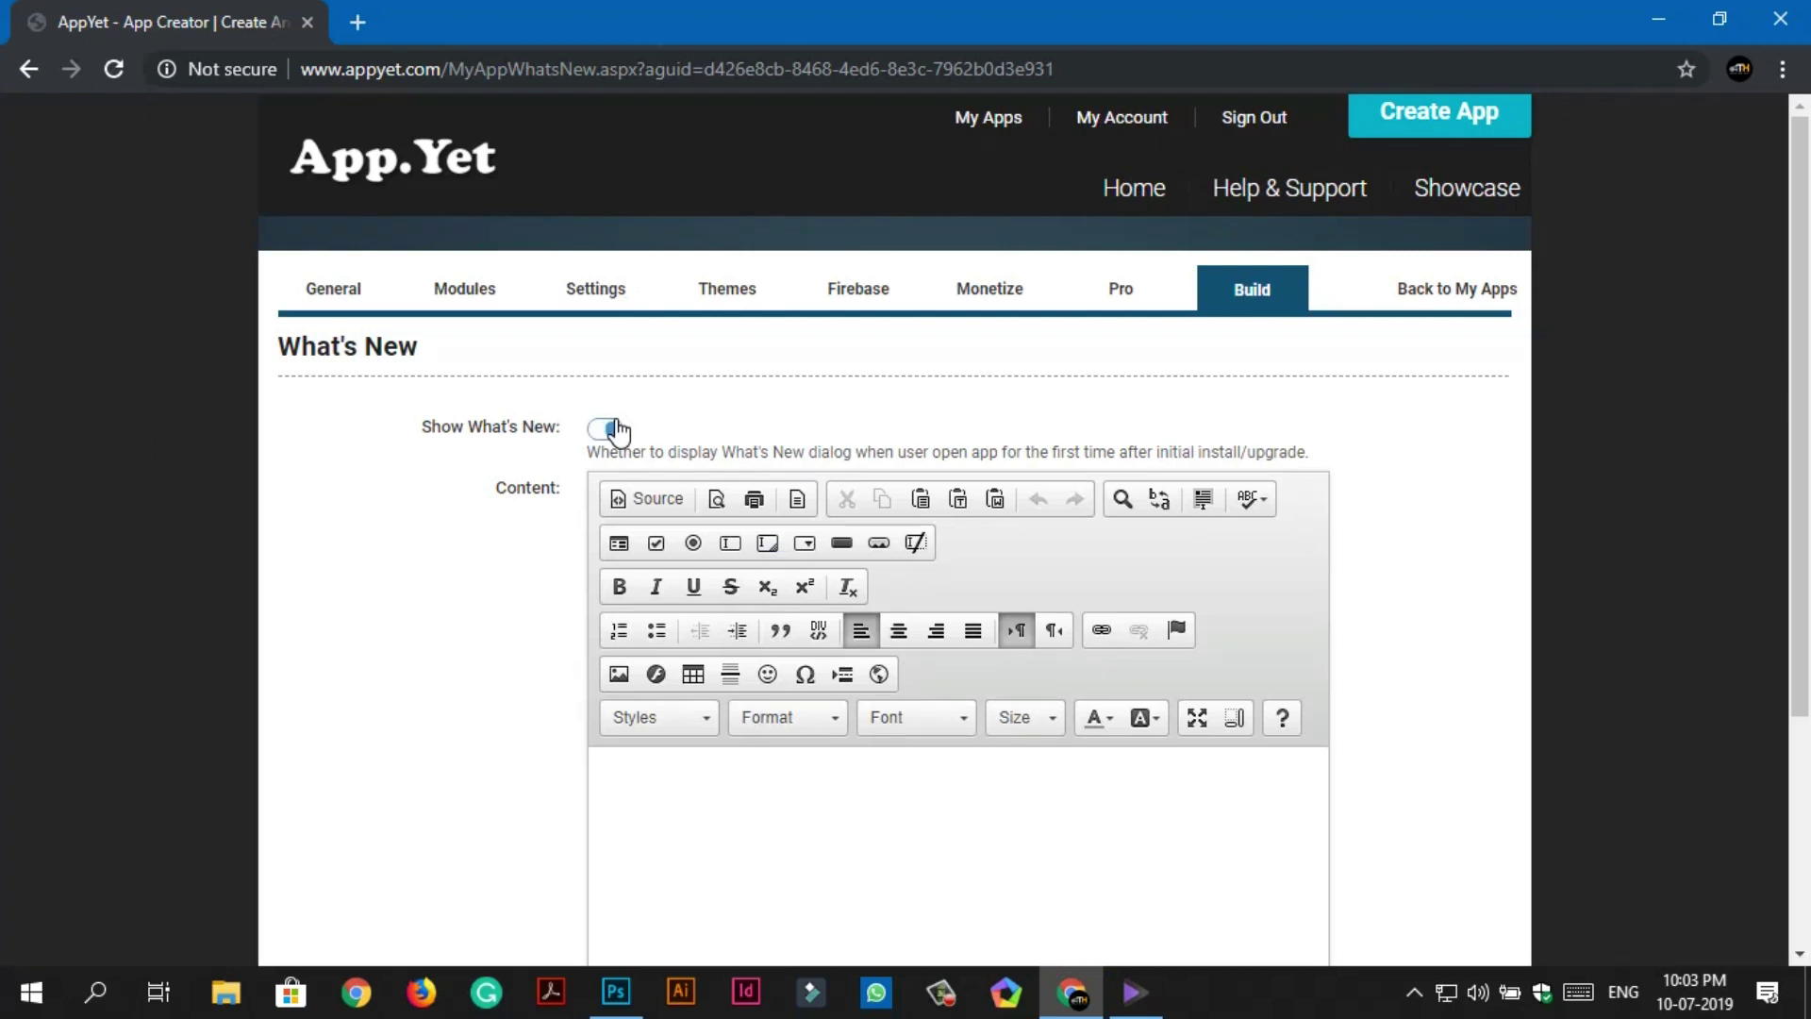
{"action": "scroll", "coordinate": [751, 526], "scroll_direction": "down", "scroll_amount": 3}
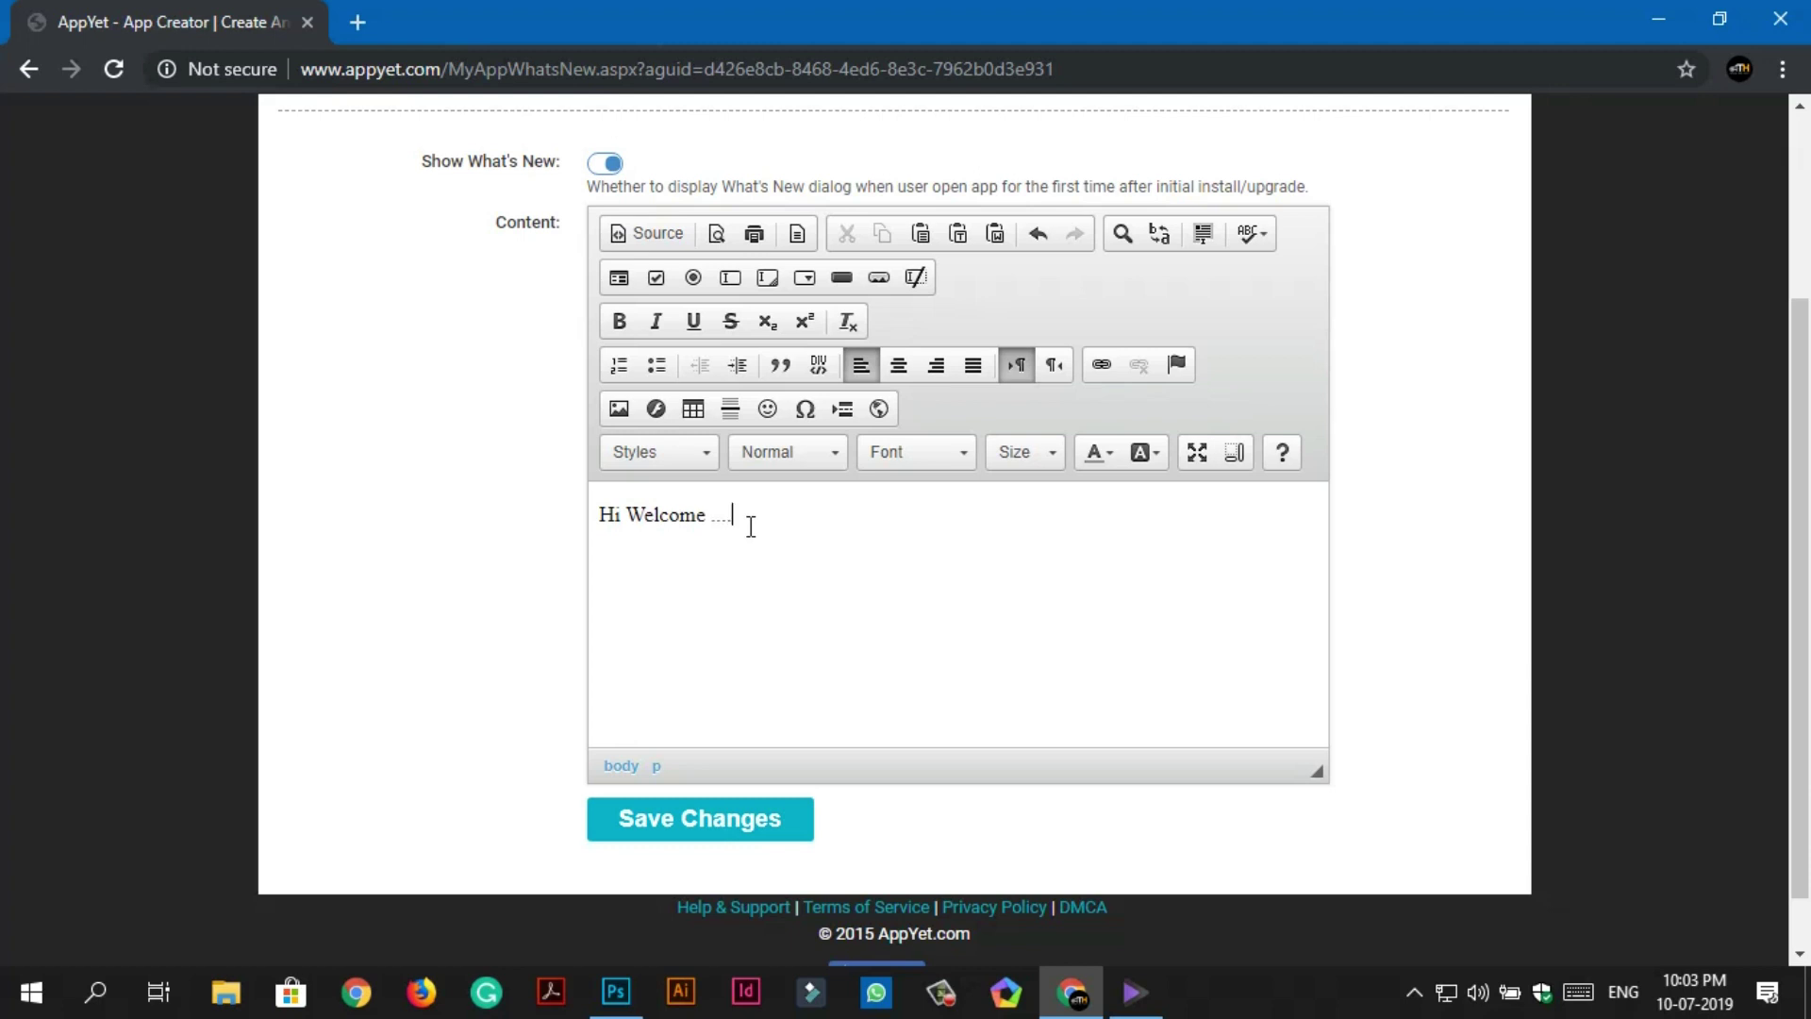
{"action": "left_click", "coordinate": [700, 818]}
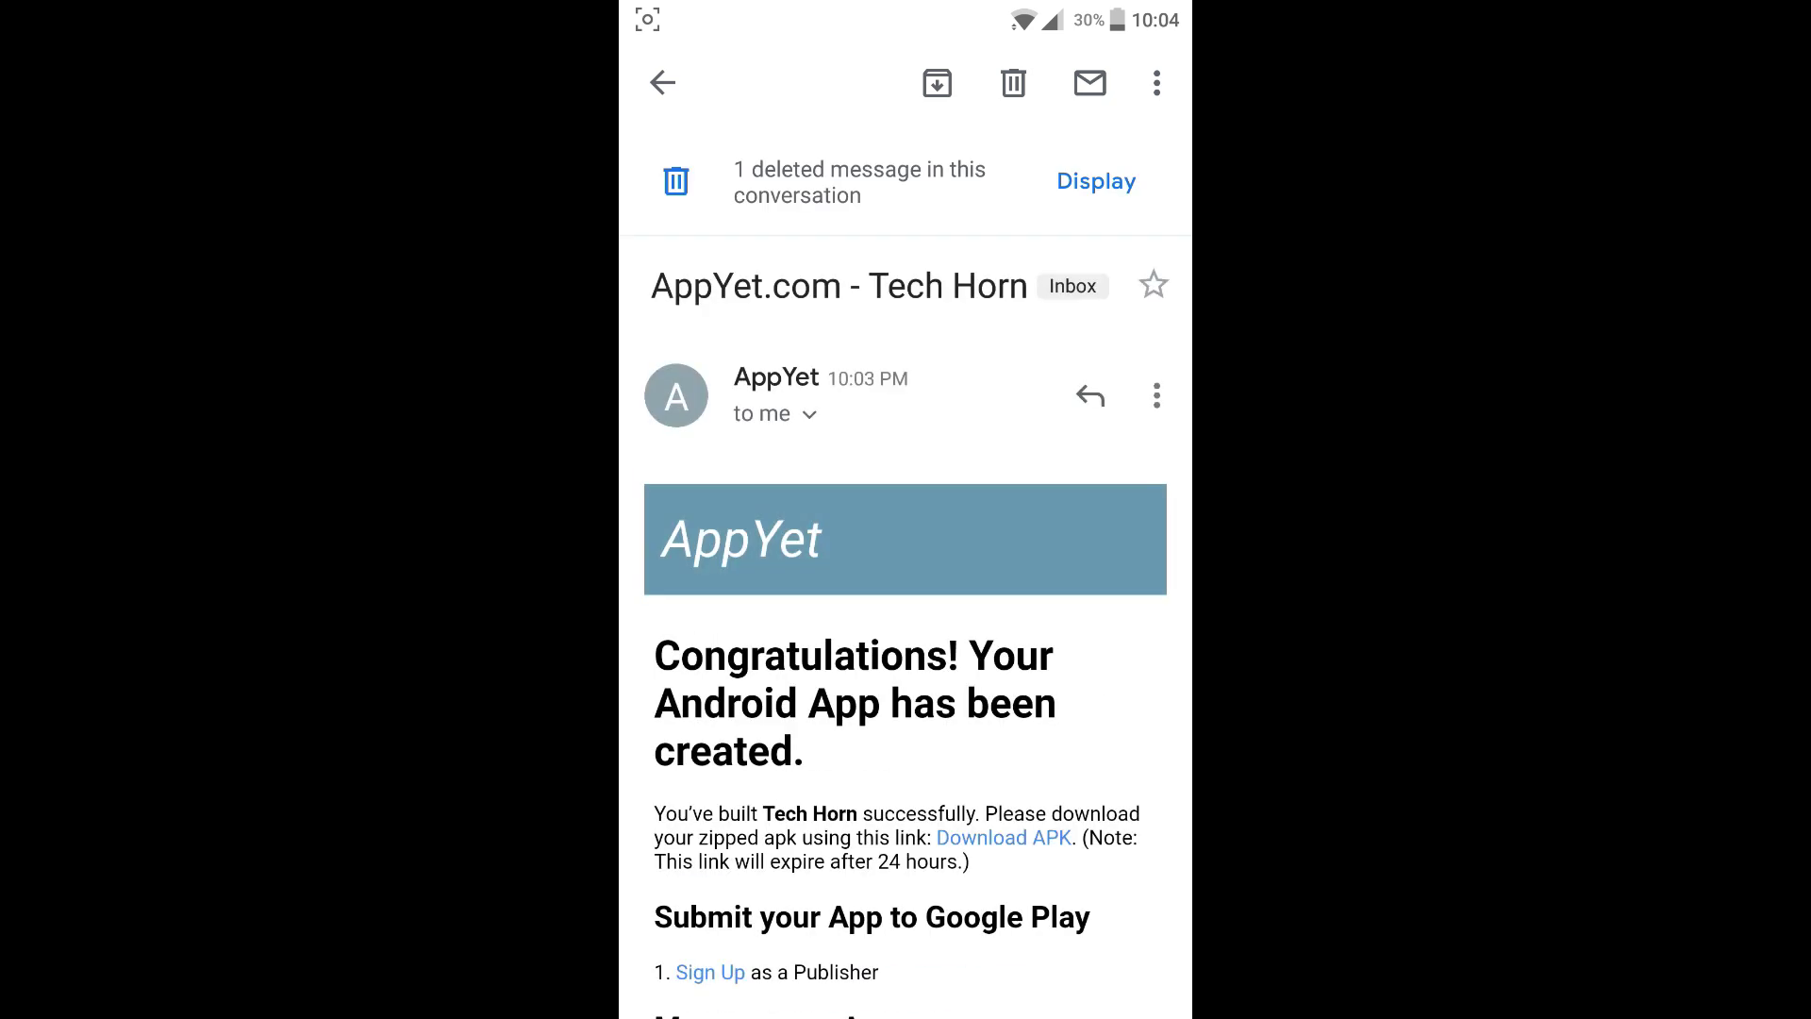
Download com.tech.horn.zip from the email's Download APK link and confirm it finished in notifications.
{"action": "scroll", "coordinate": [1048, 759], "scroll_direction": "down", "scroll_amount": 3}
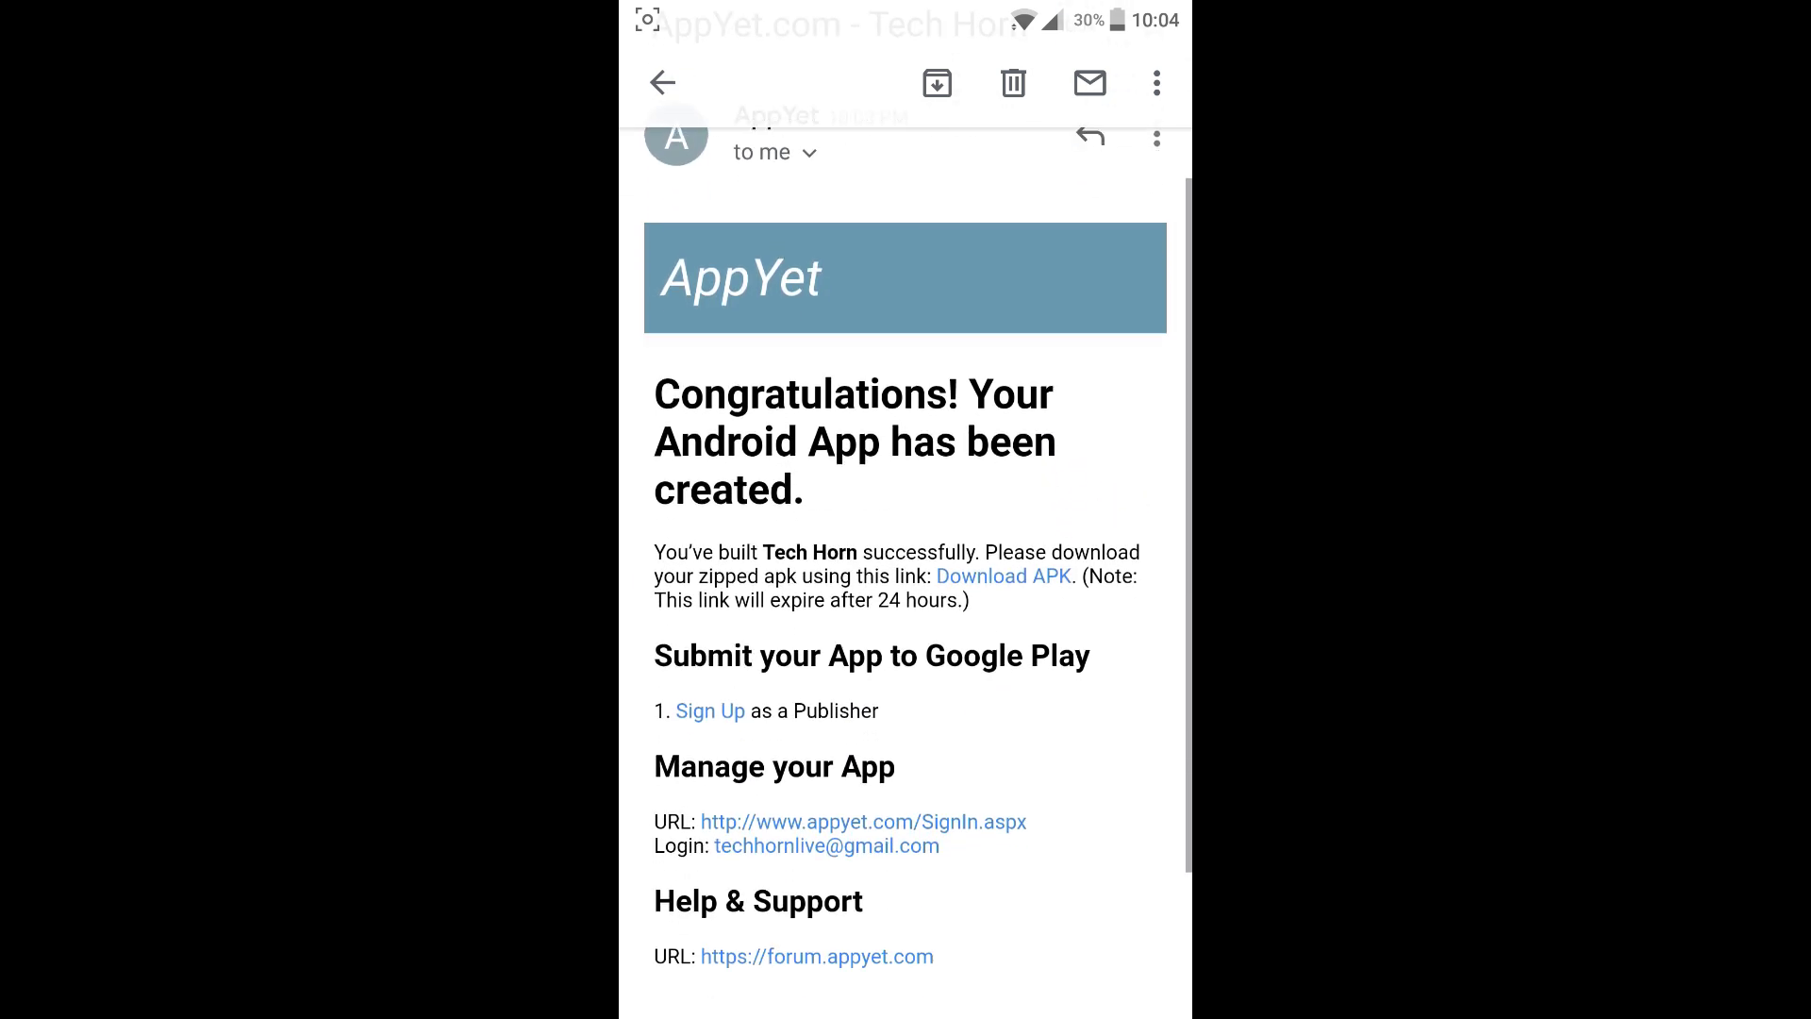
{"action": "scroll", "coordinate": [1063, 639], "scroll_direction": "down", "scroll_amount": 2}
{"action": "scroll", "coordinate": [1099, 564], "scroll_direction": "down", "scroll_amount": 1}
{"action": "left_click", "coordinate": [1012, 382]}
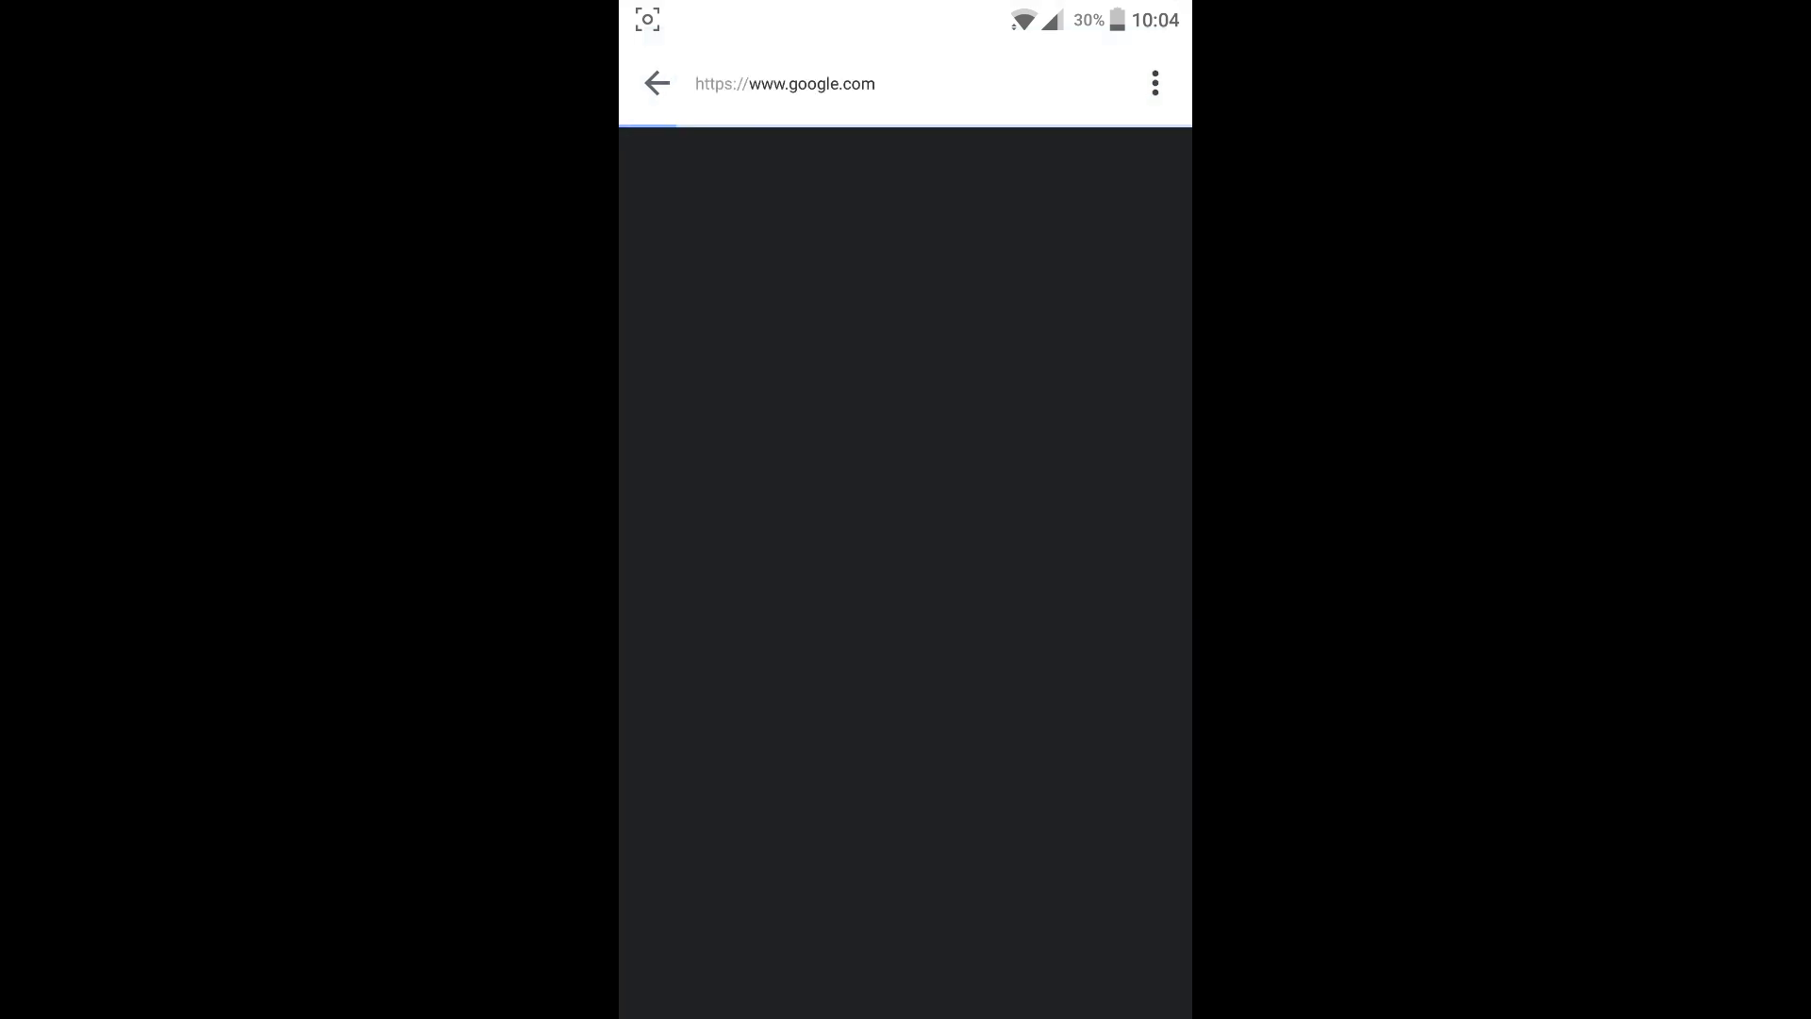
{"action": "left_click_drag", "start_coordinate": [906, 10], "coordinate": [906, 566]}
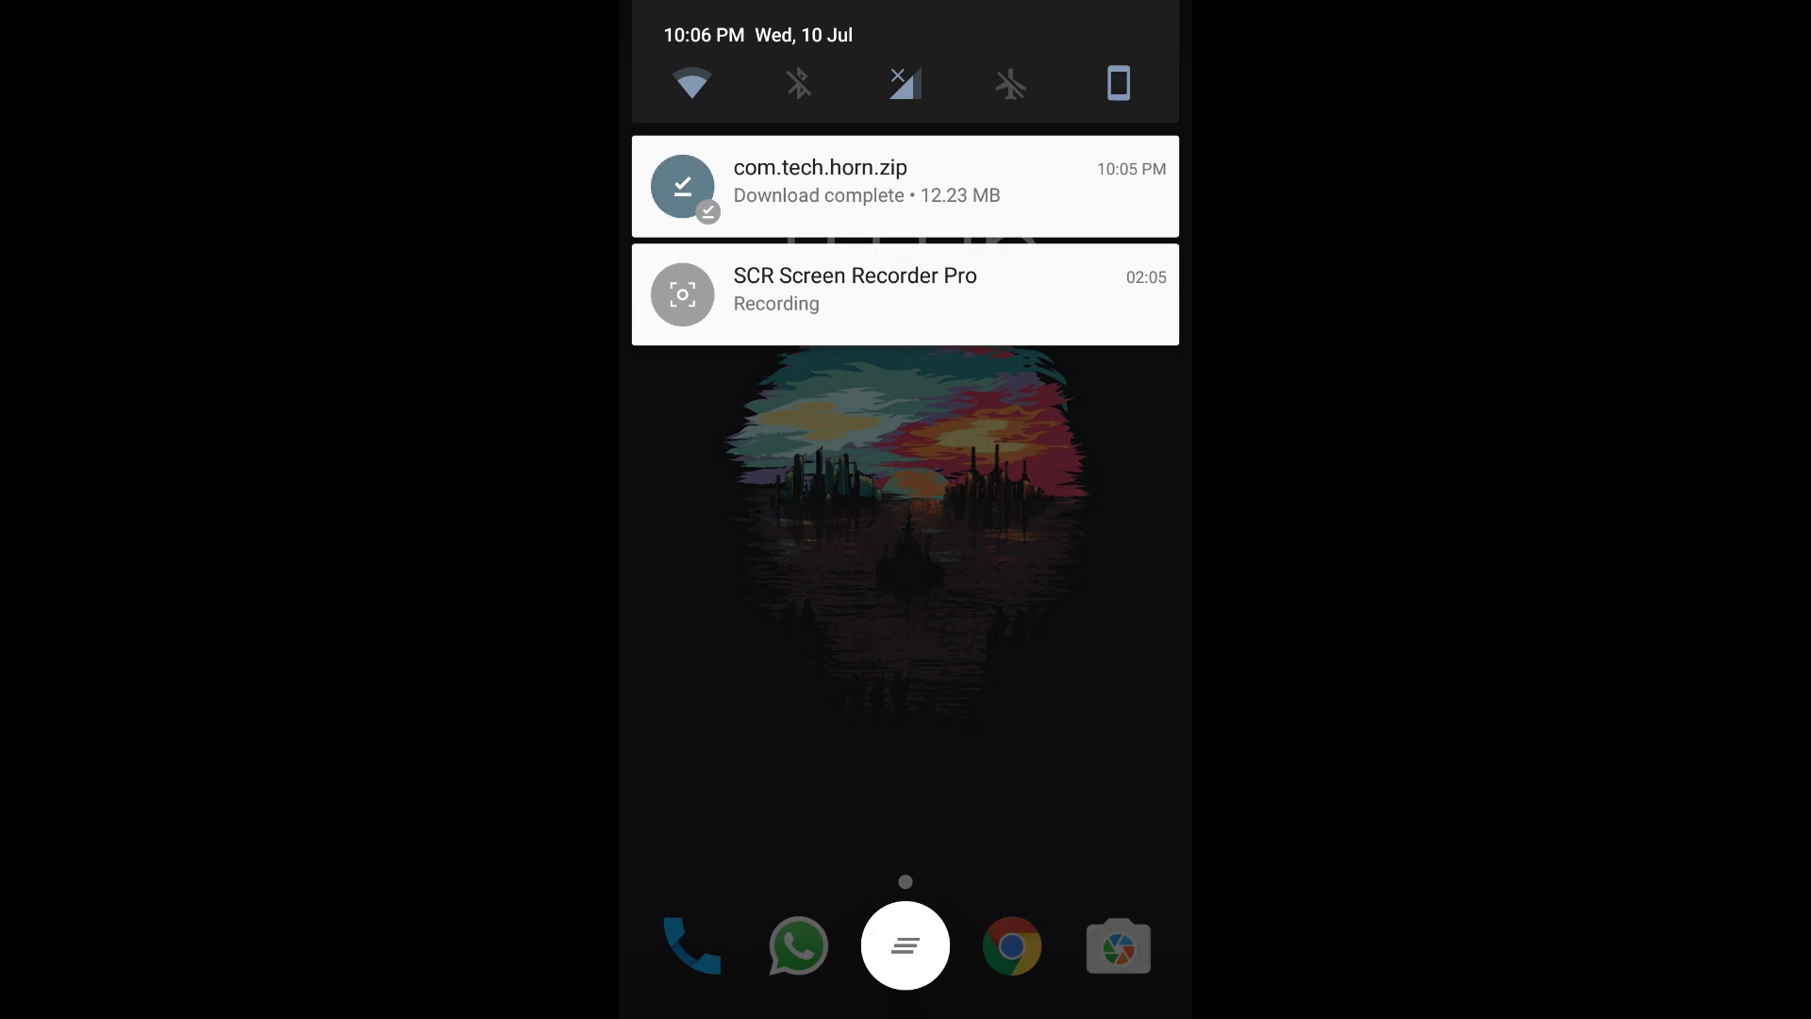
Go to Internal storage > Download in the File Manager app.
{"action": "left_click_drag", "start_coordinate": [755, 185], "coordinate": [1170, 186]}
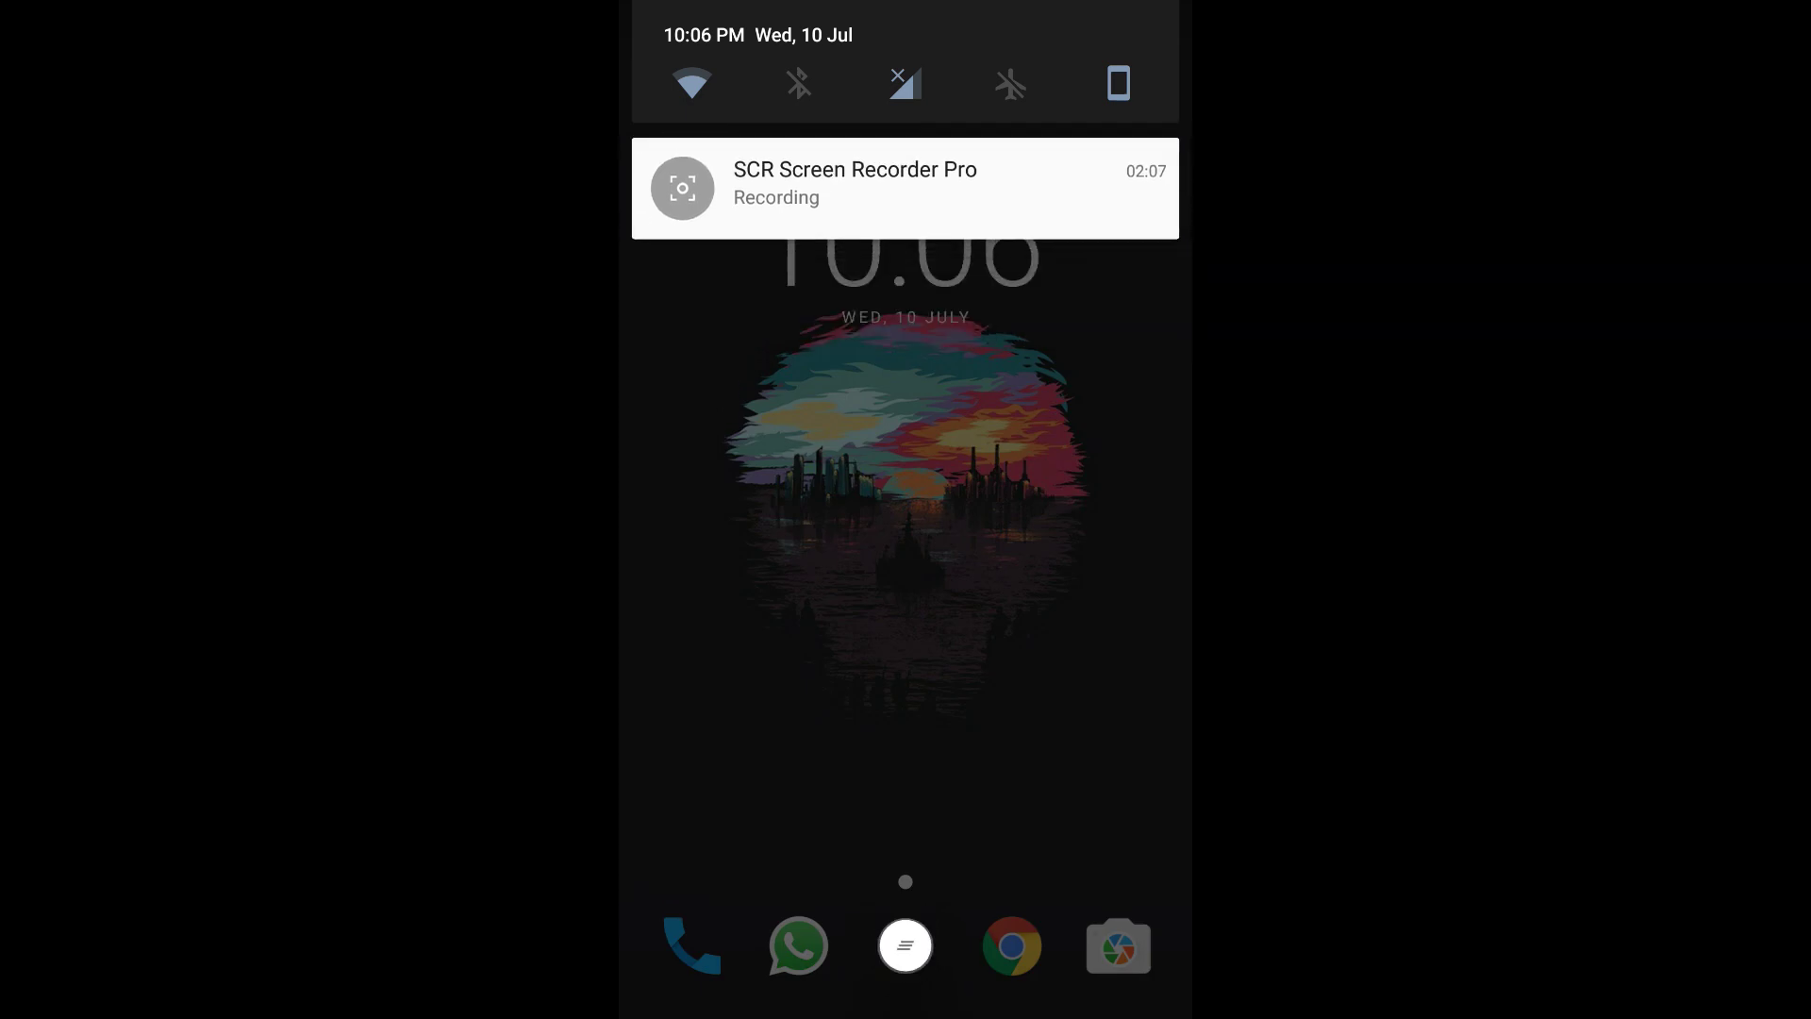
{"action": "left_click_drag", "start_coordinate": [906, 661], "coordinate": [906, 141]}
{"action": "left_click", "coordinate": [905, 945]}
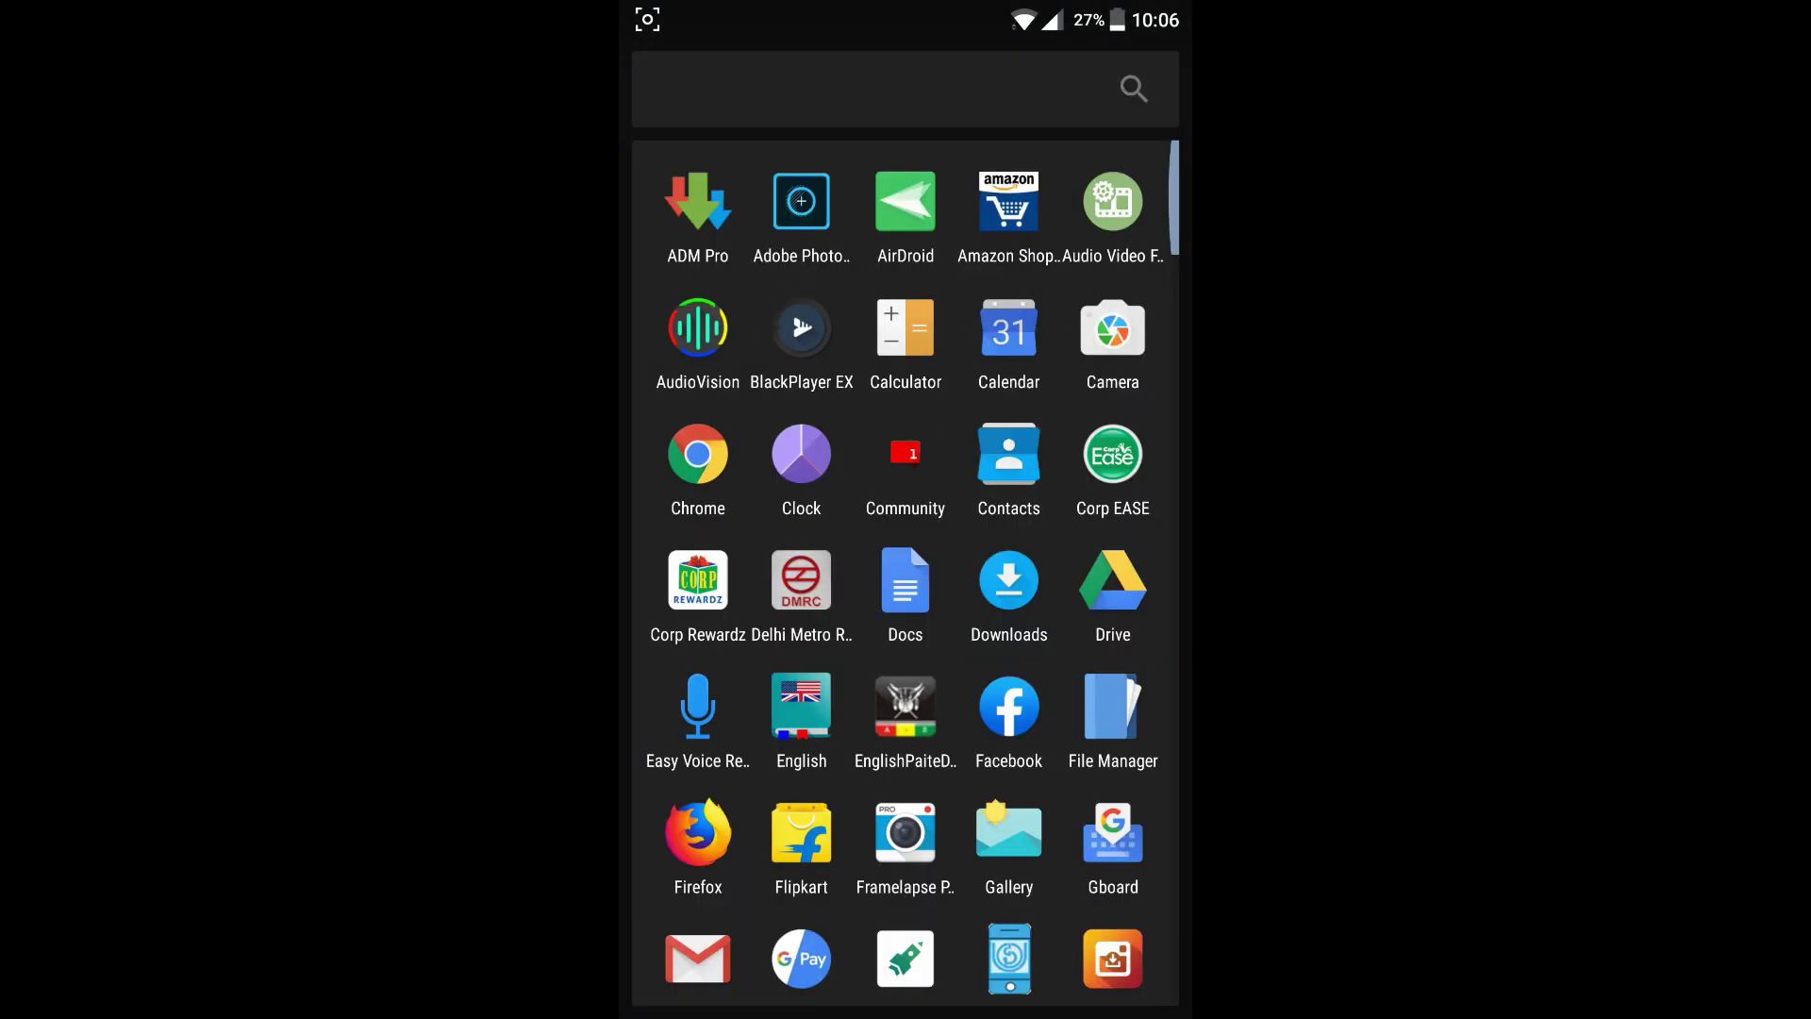
{"action": "left_click", "coordinate": [1113, 708]}
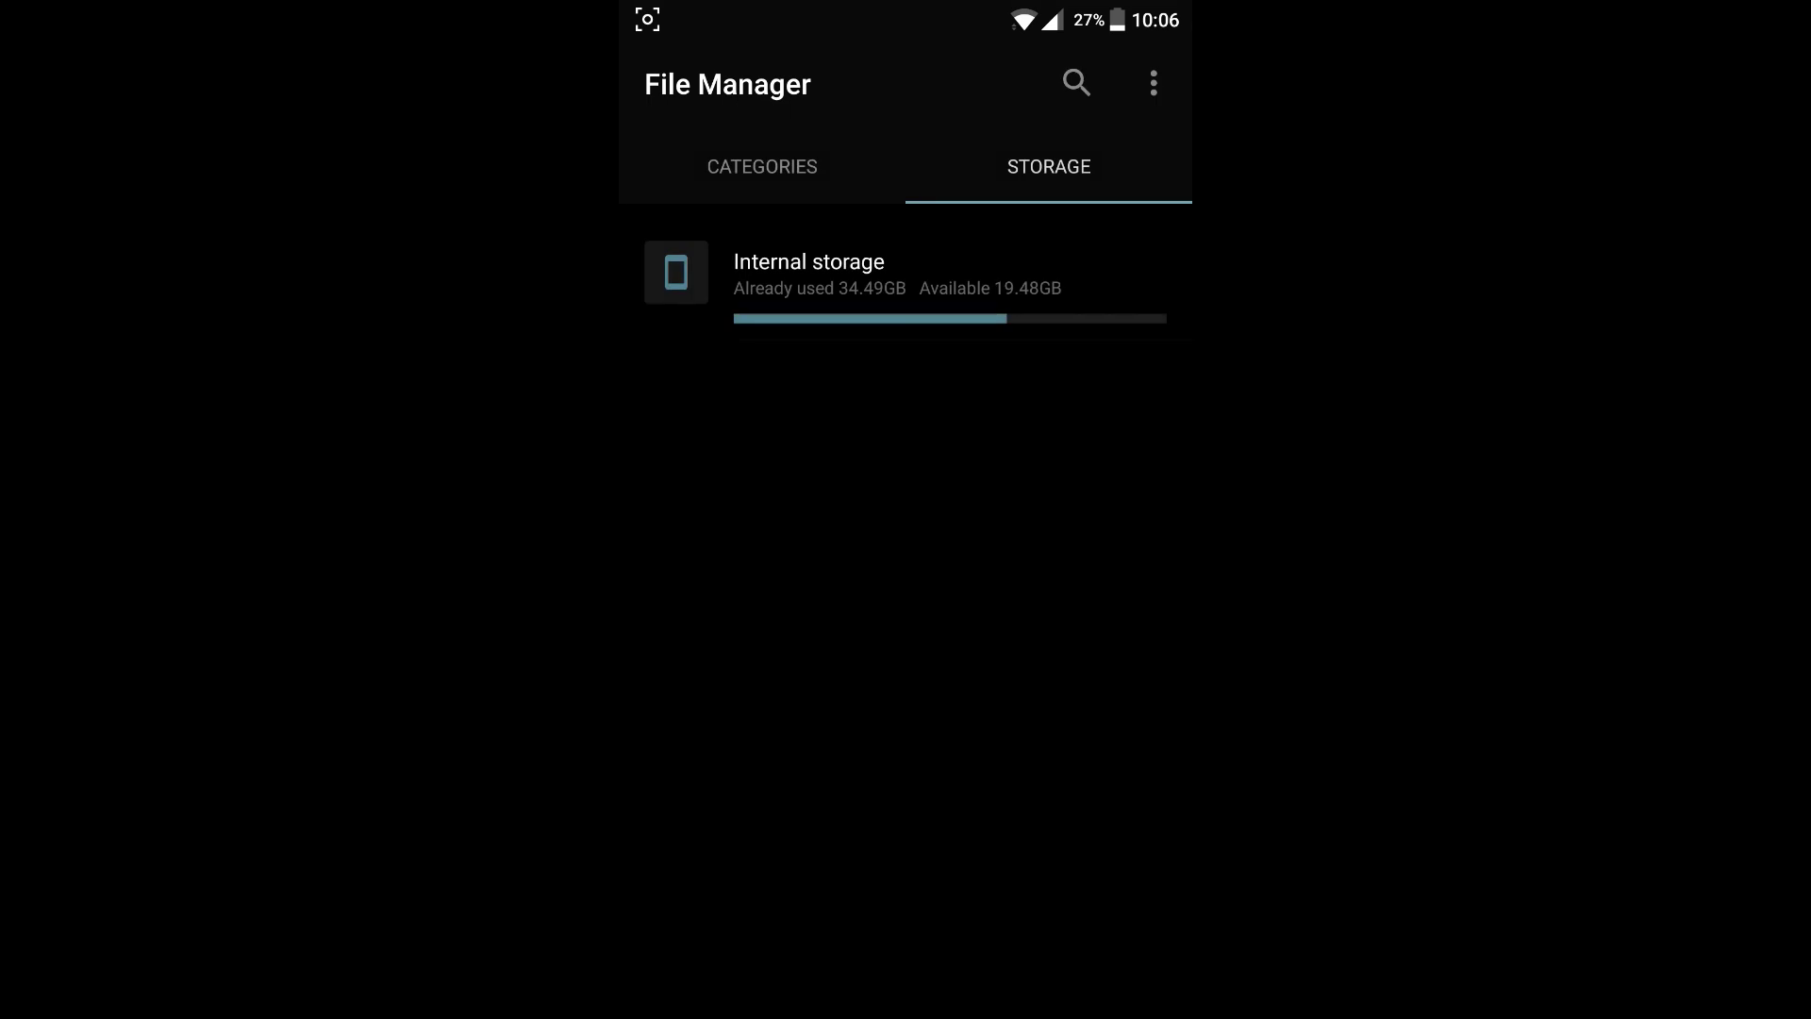
{"action": "left_click", "coordinate": [1063, 291]}
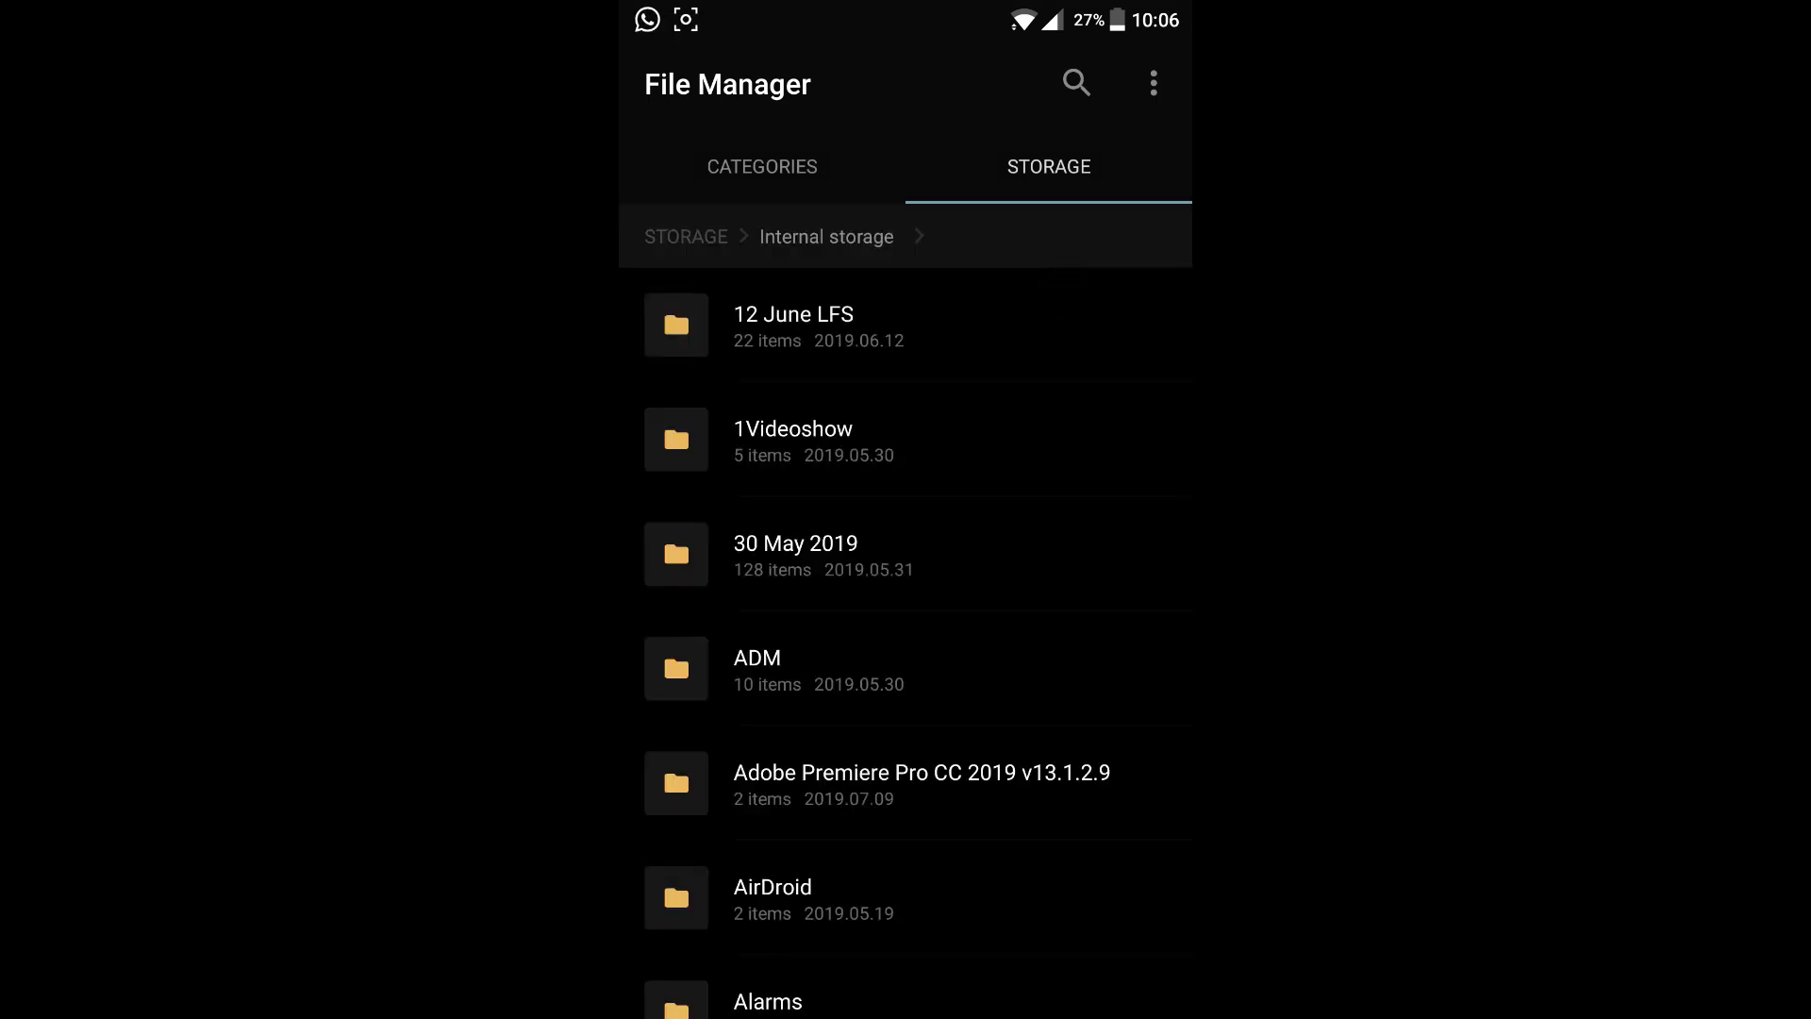
{"action": "left_click_drag", "start_coordinate": [1022, 698], "coordinate": [1128, 336]}
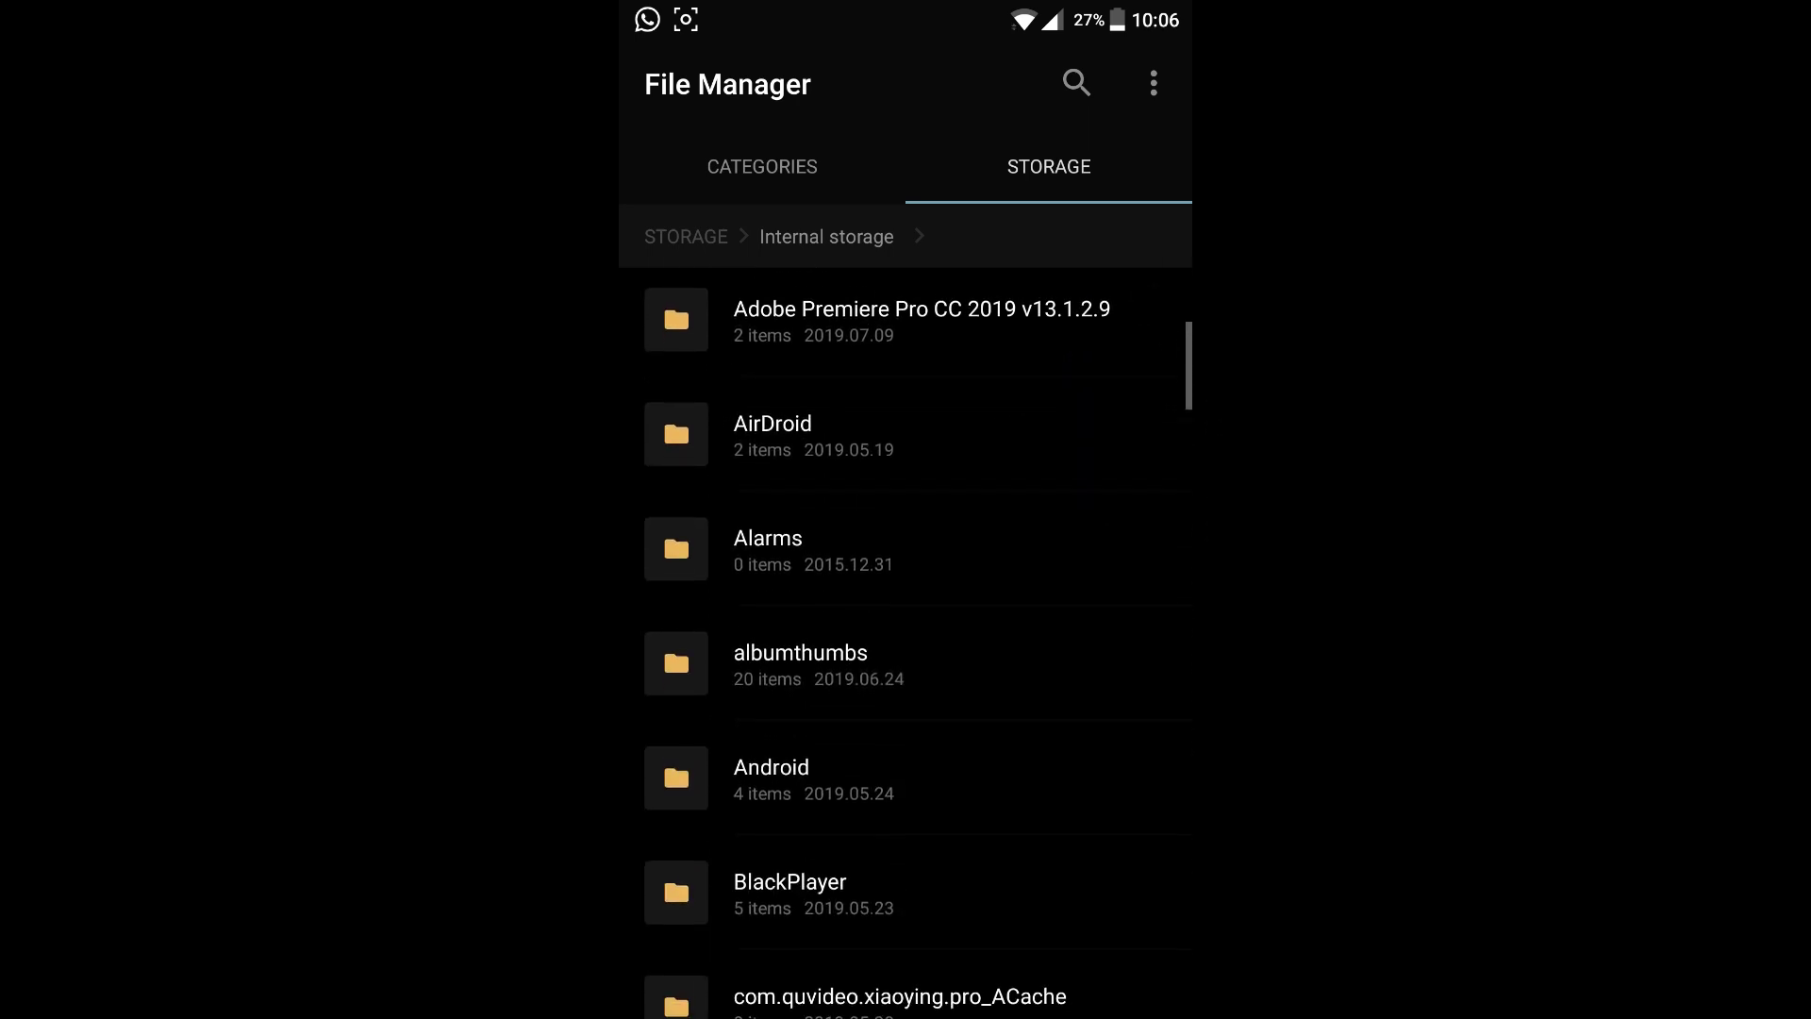
{"action": "left_click", "coordinate": [1080, 511]}
{"action": "left_click", "coordinate": [950, 780]}
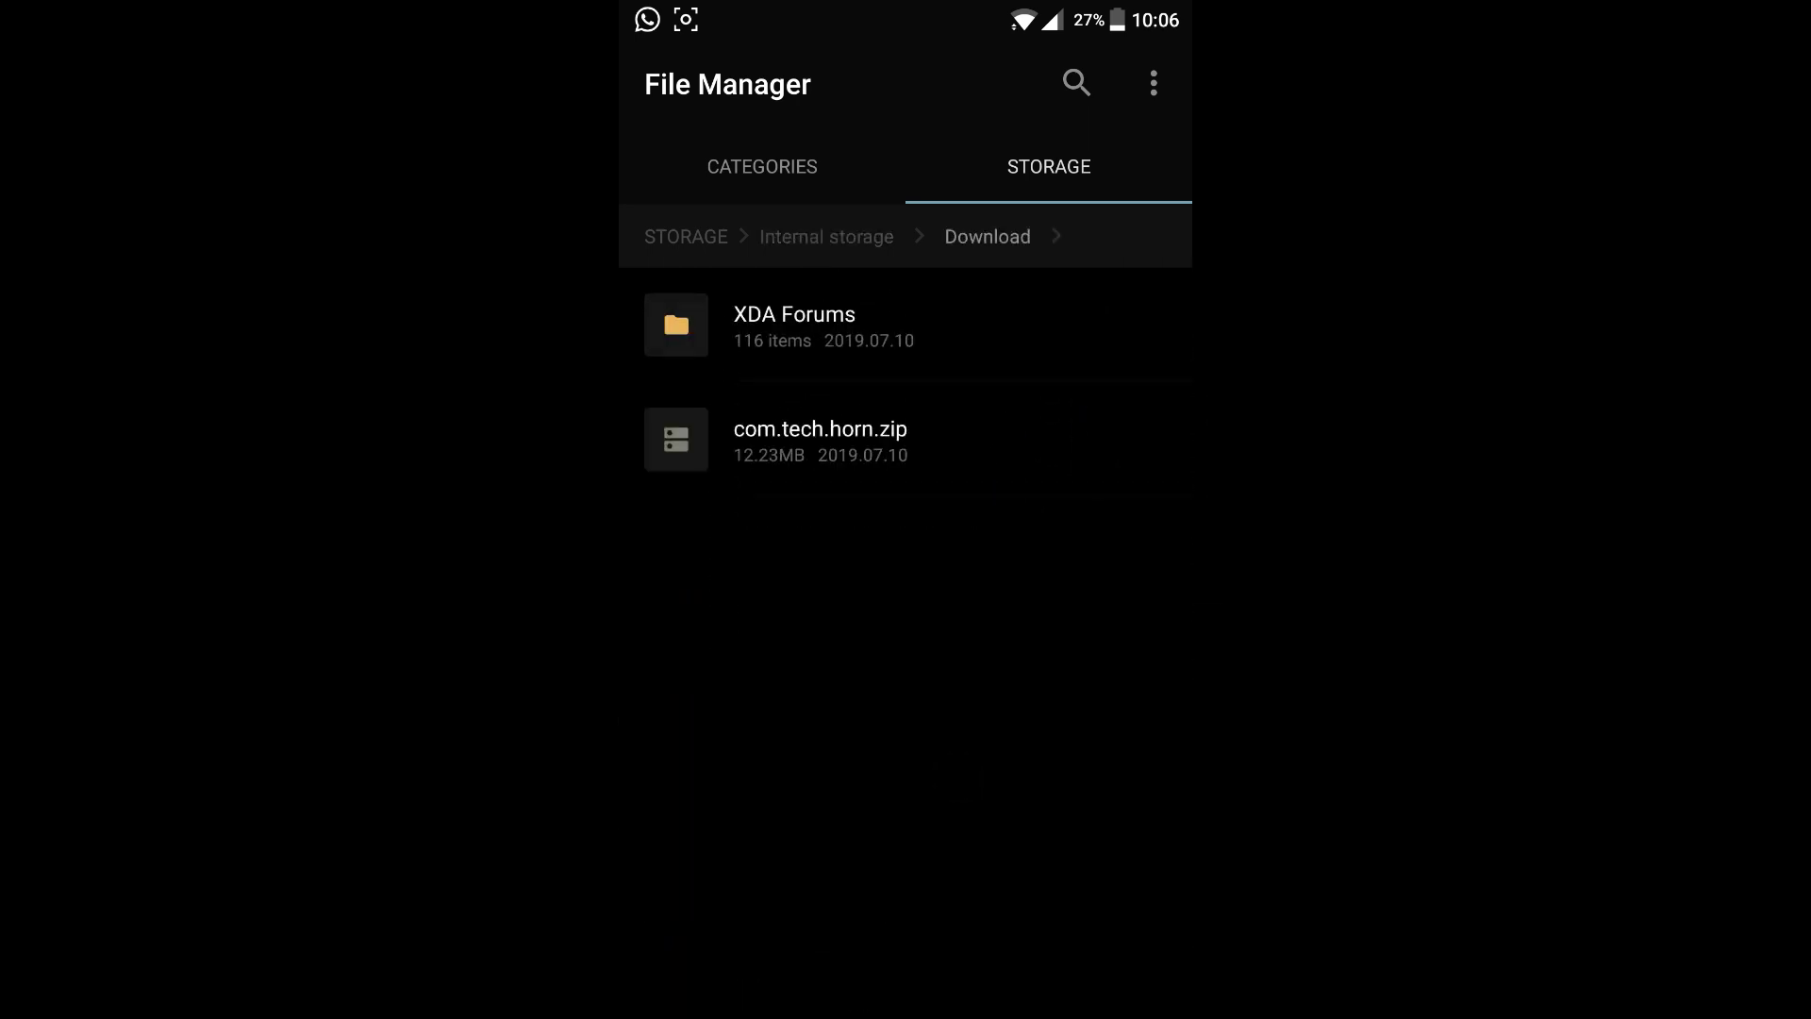
Unzip com.tech.horn.zip into the current Download folder and open the extracted APK.
{"action": "left_click", "coordinate": [821, 439]}
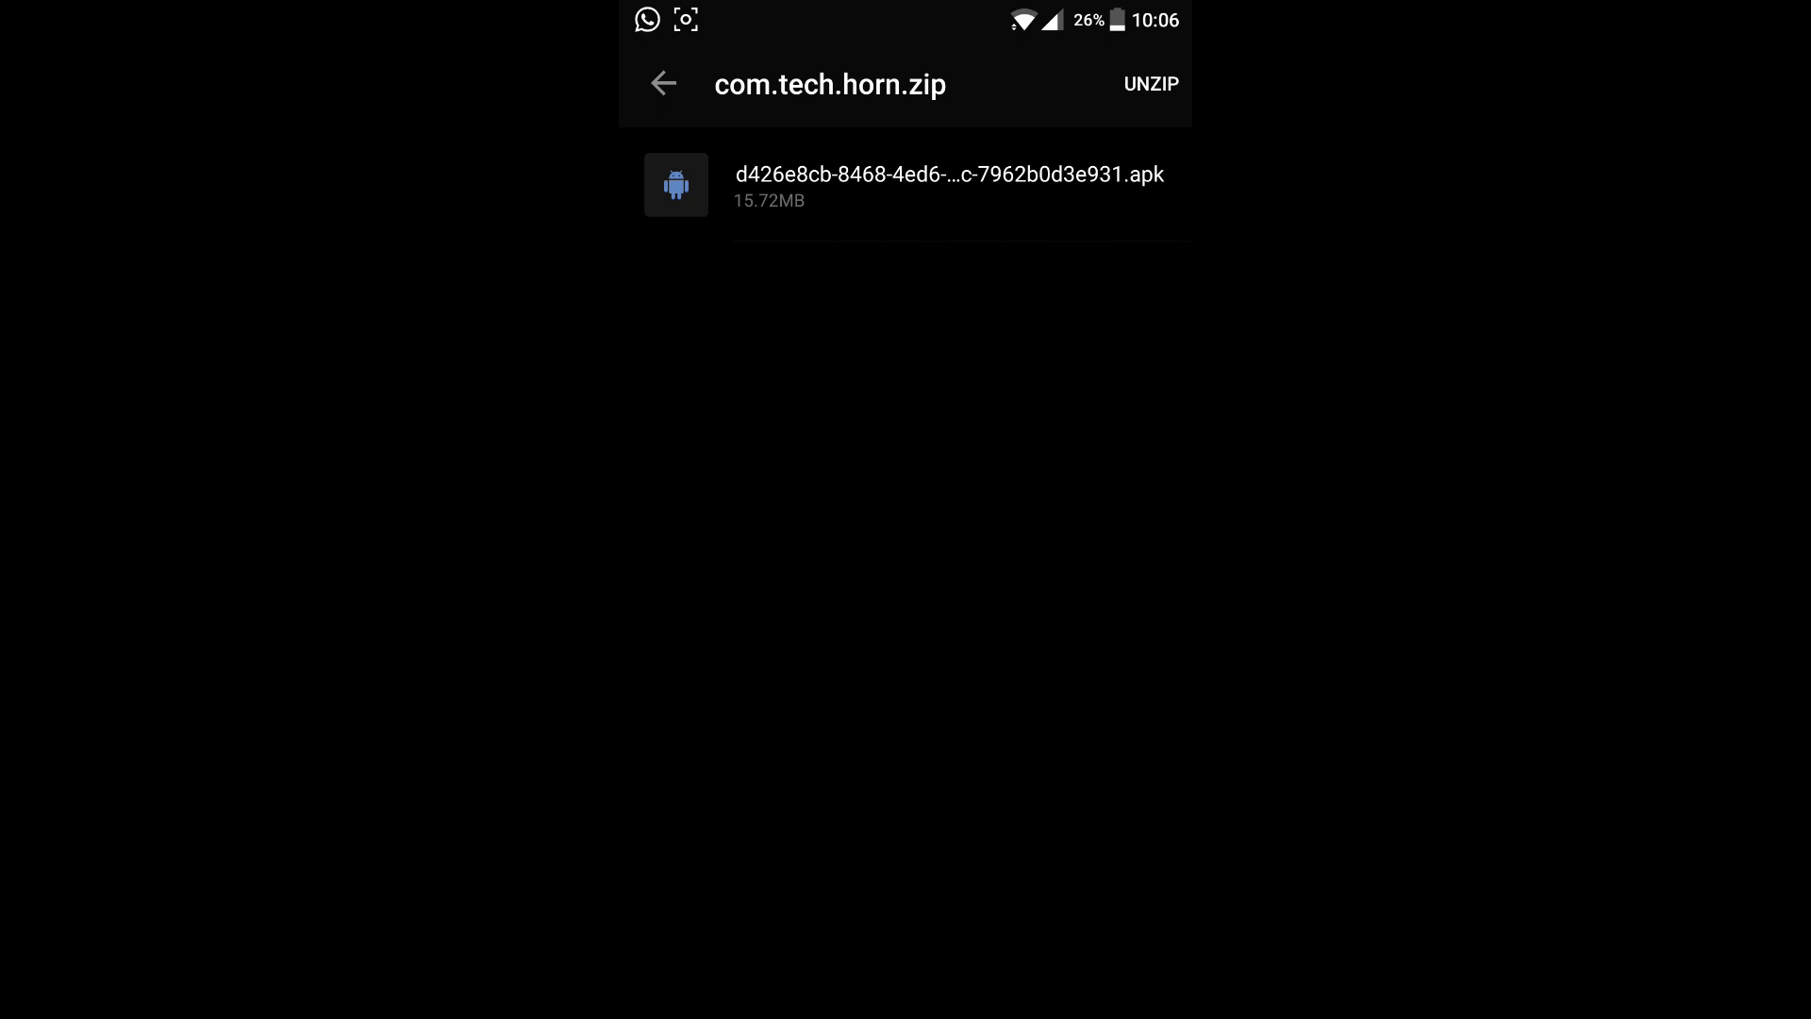
{"action": "left_click", "coordinate": [1161, 78]}
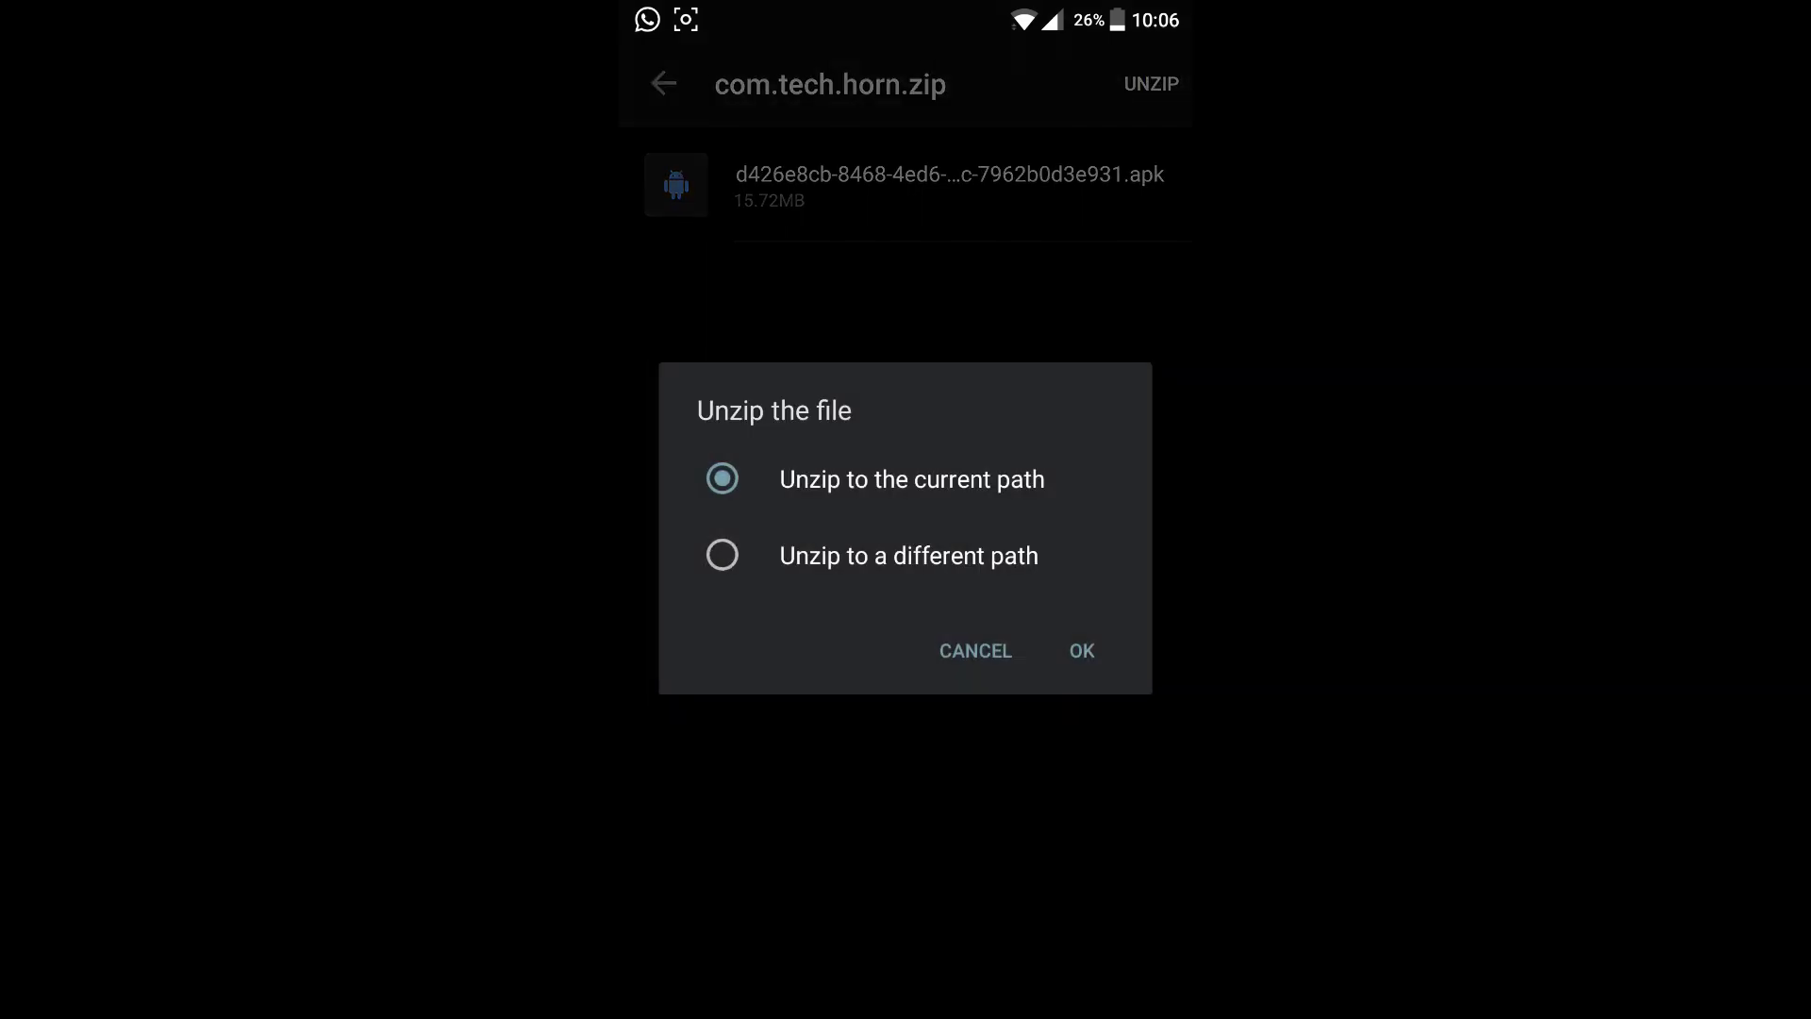
{"action": "left_click", "coordinate": [1085, 647]}
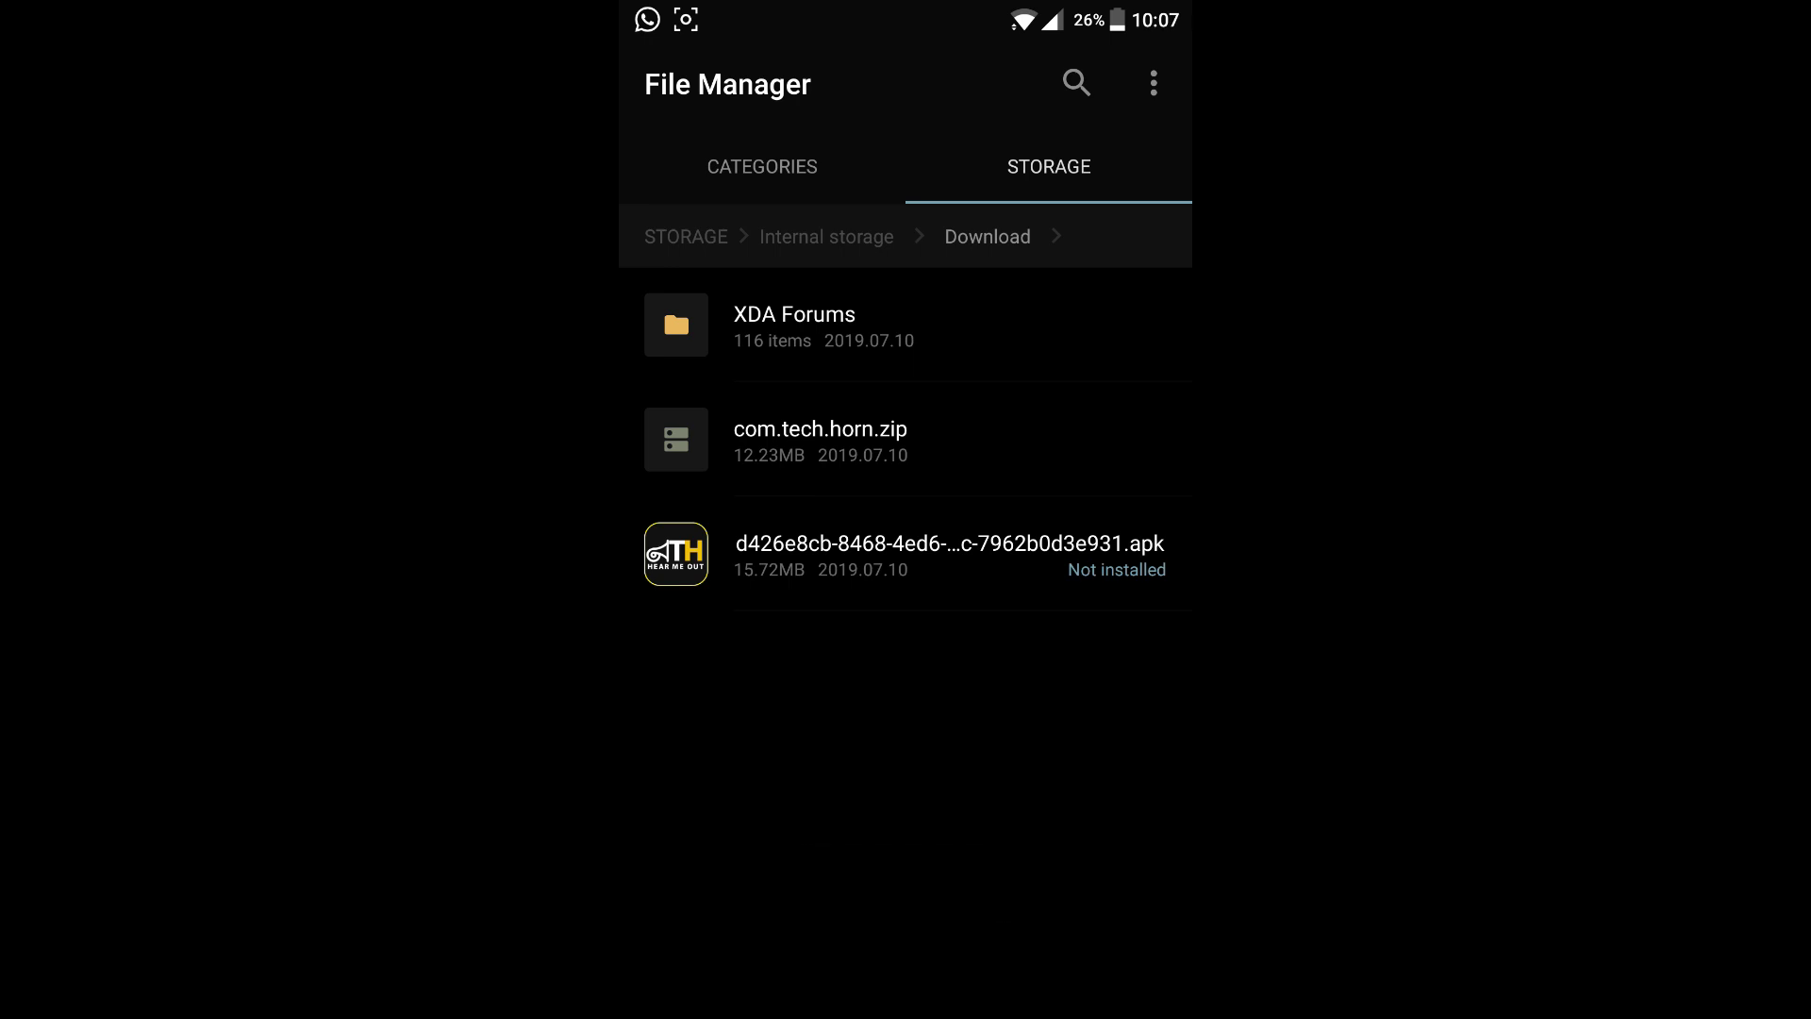
{"action": "left_click", "coordinate": [905, 558]}
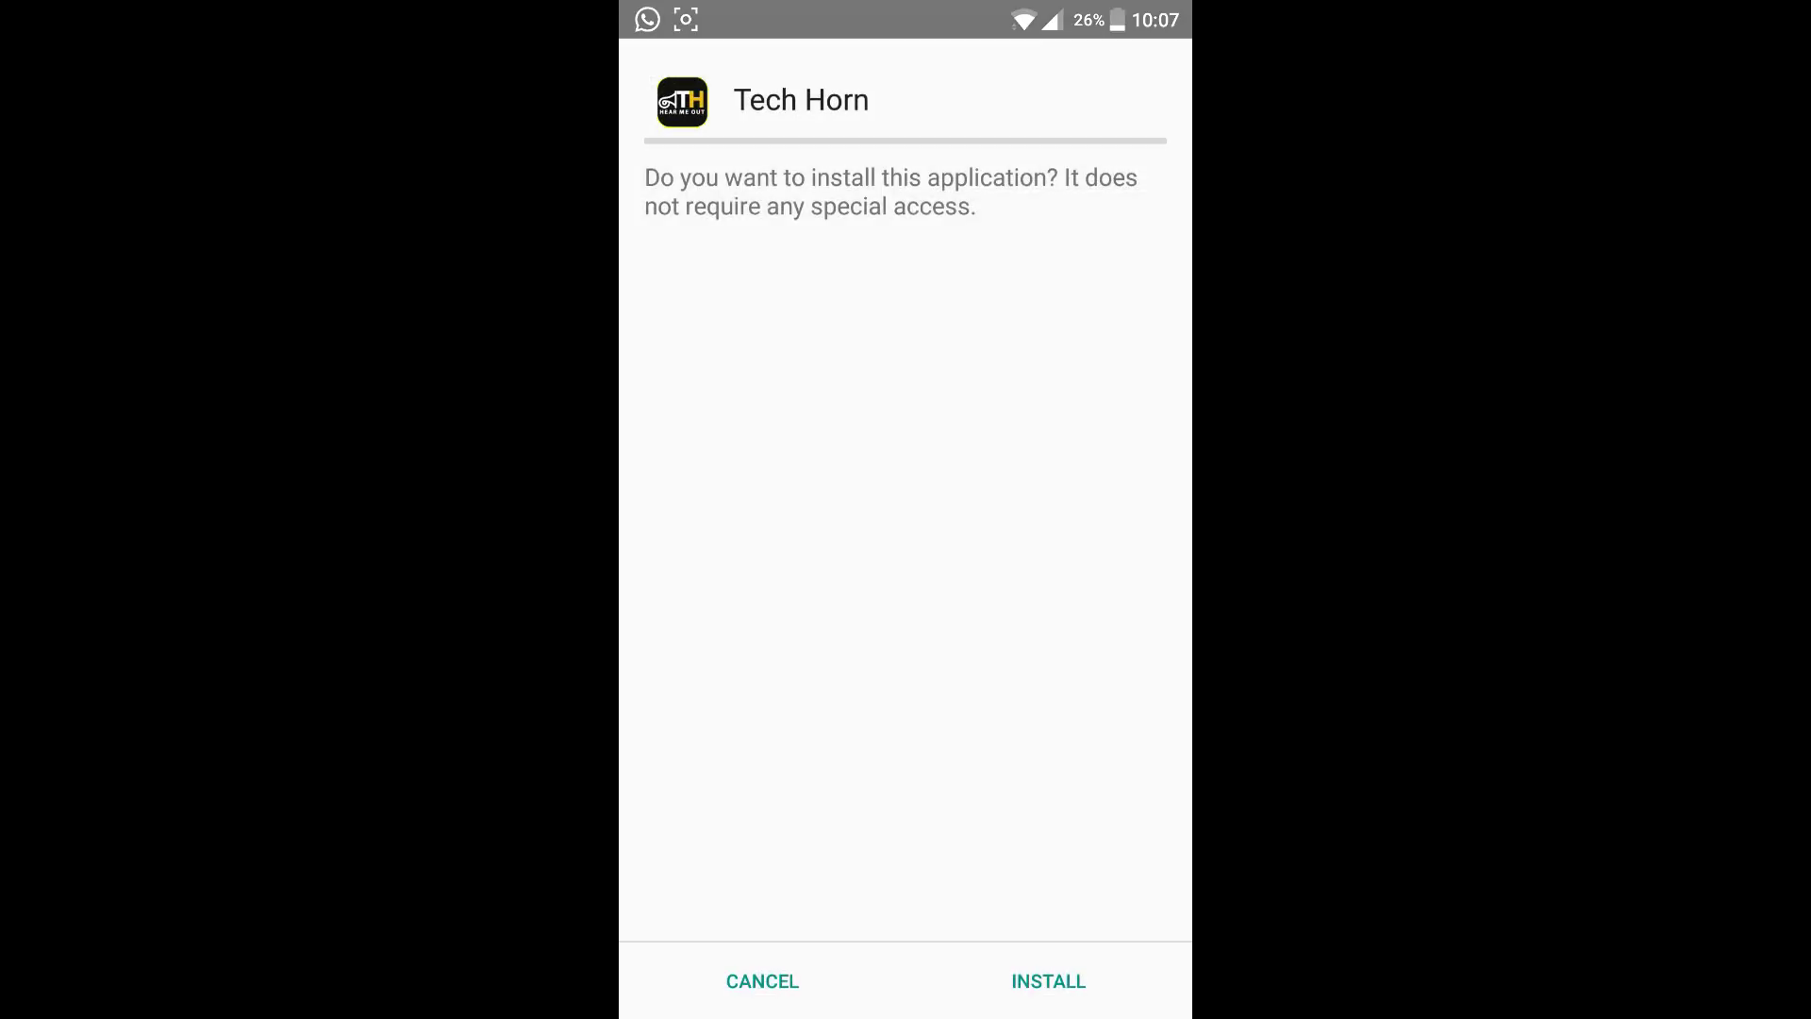
Install the Tech Horn APK, finish the installer, and find Tech Horn in the app drawer.
{"action": "left_click", "coordinate": [1048, 981]}
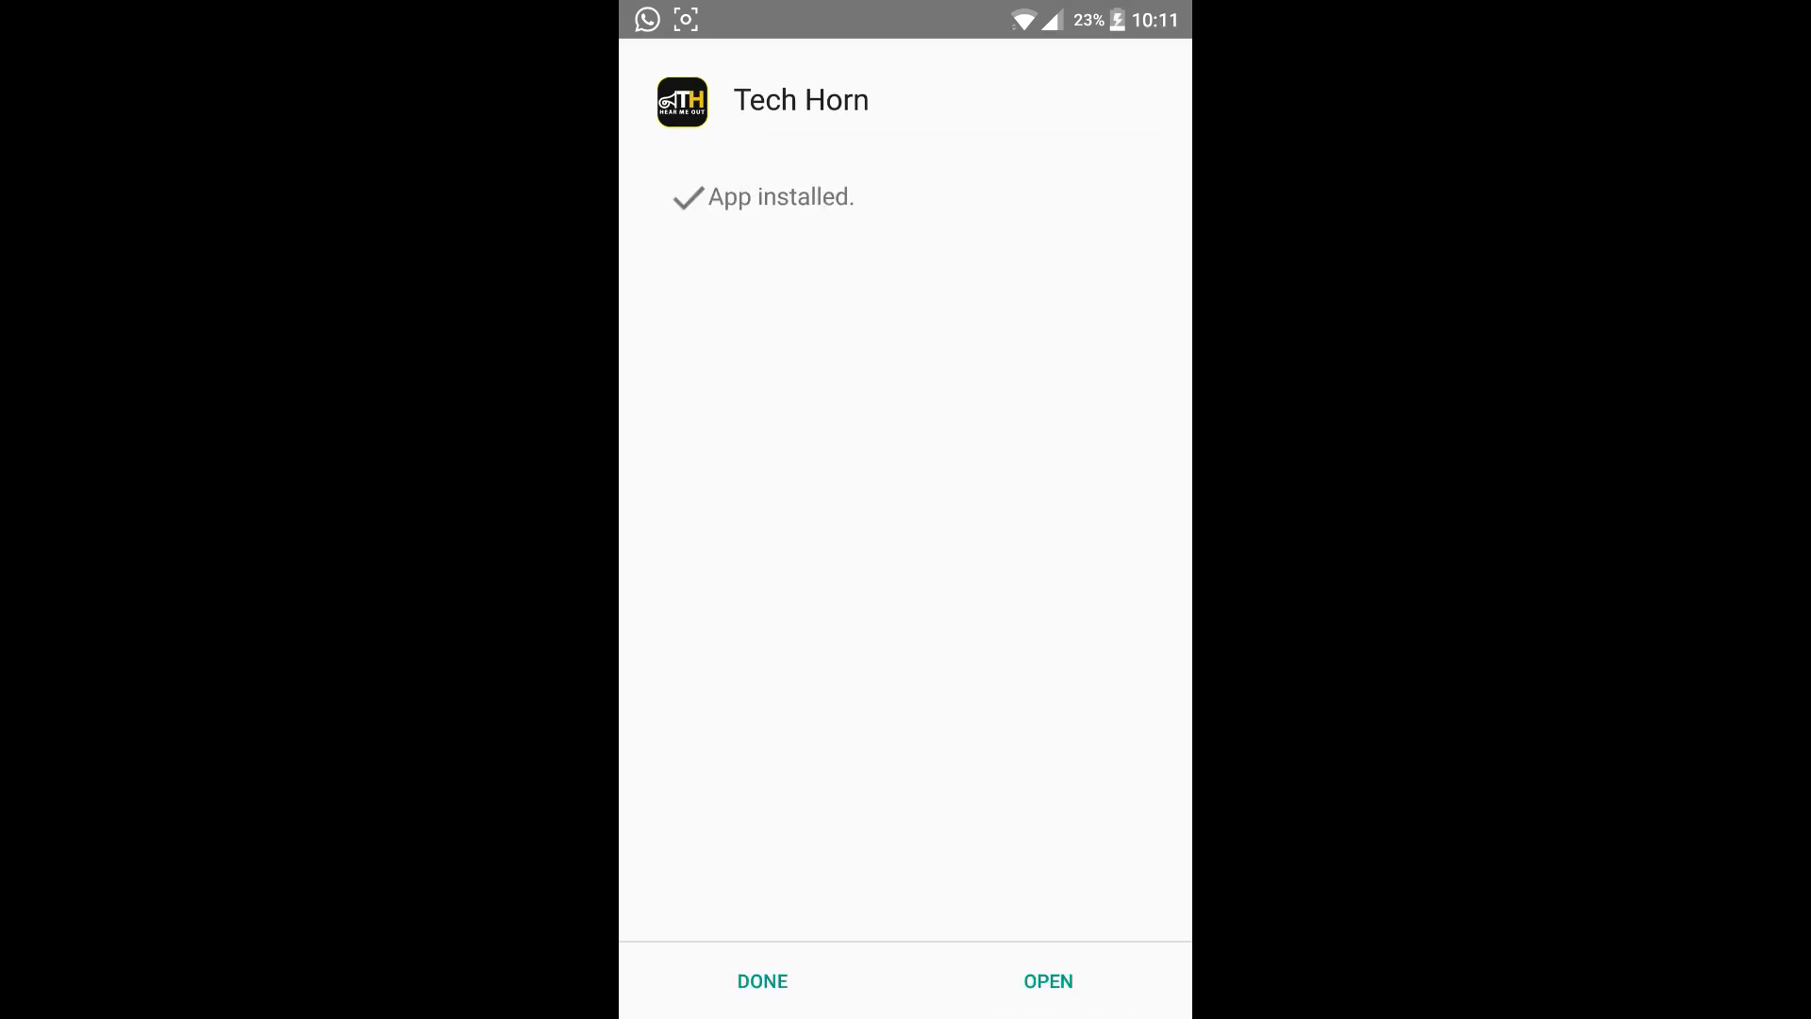
{"action": "left_click", "coordinate": [803, 983]}
{"action": "left_click_drag", "start_coordinate": [906, 830], "coordinate": [906, 472]}
{"action": "scroll", "coordinate": [897, 660], "scroll_direction": "down", "scroll_amount": 10}
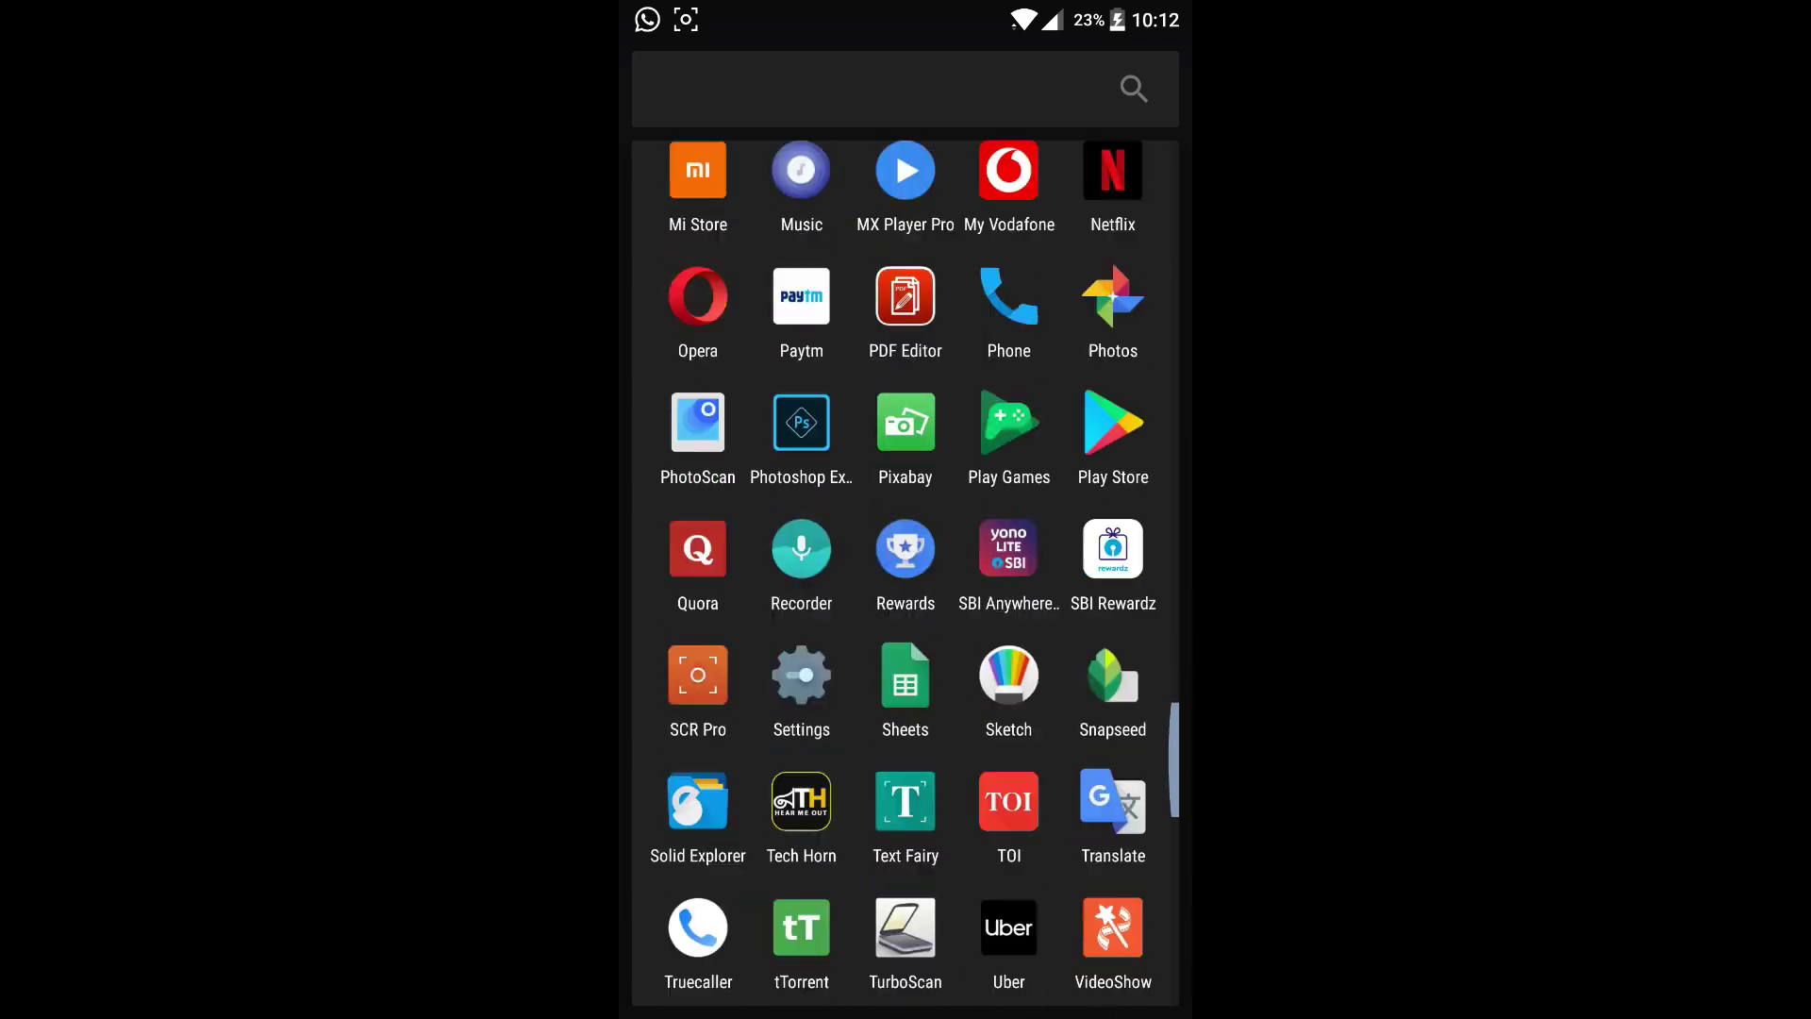
{"action": "left_click", "coordinate": [800, 415]}
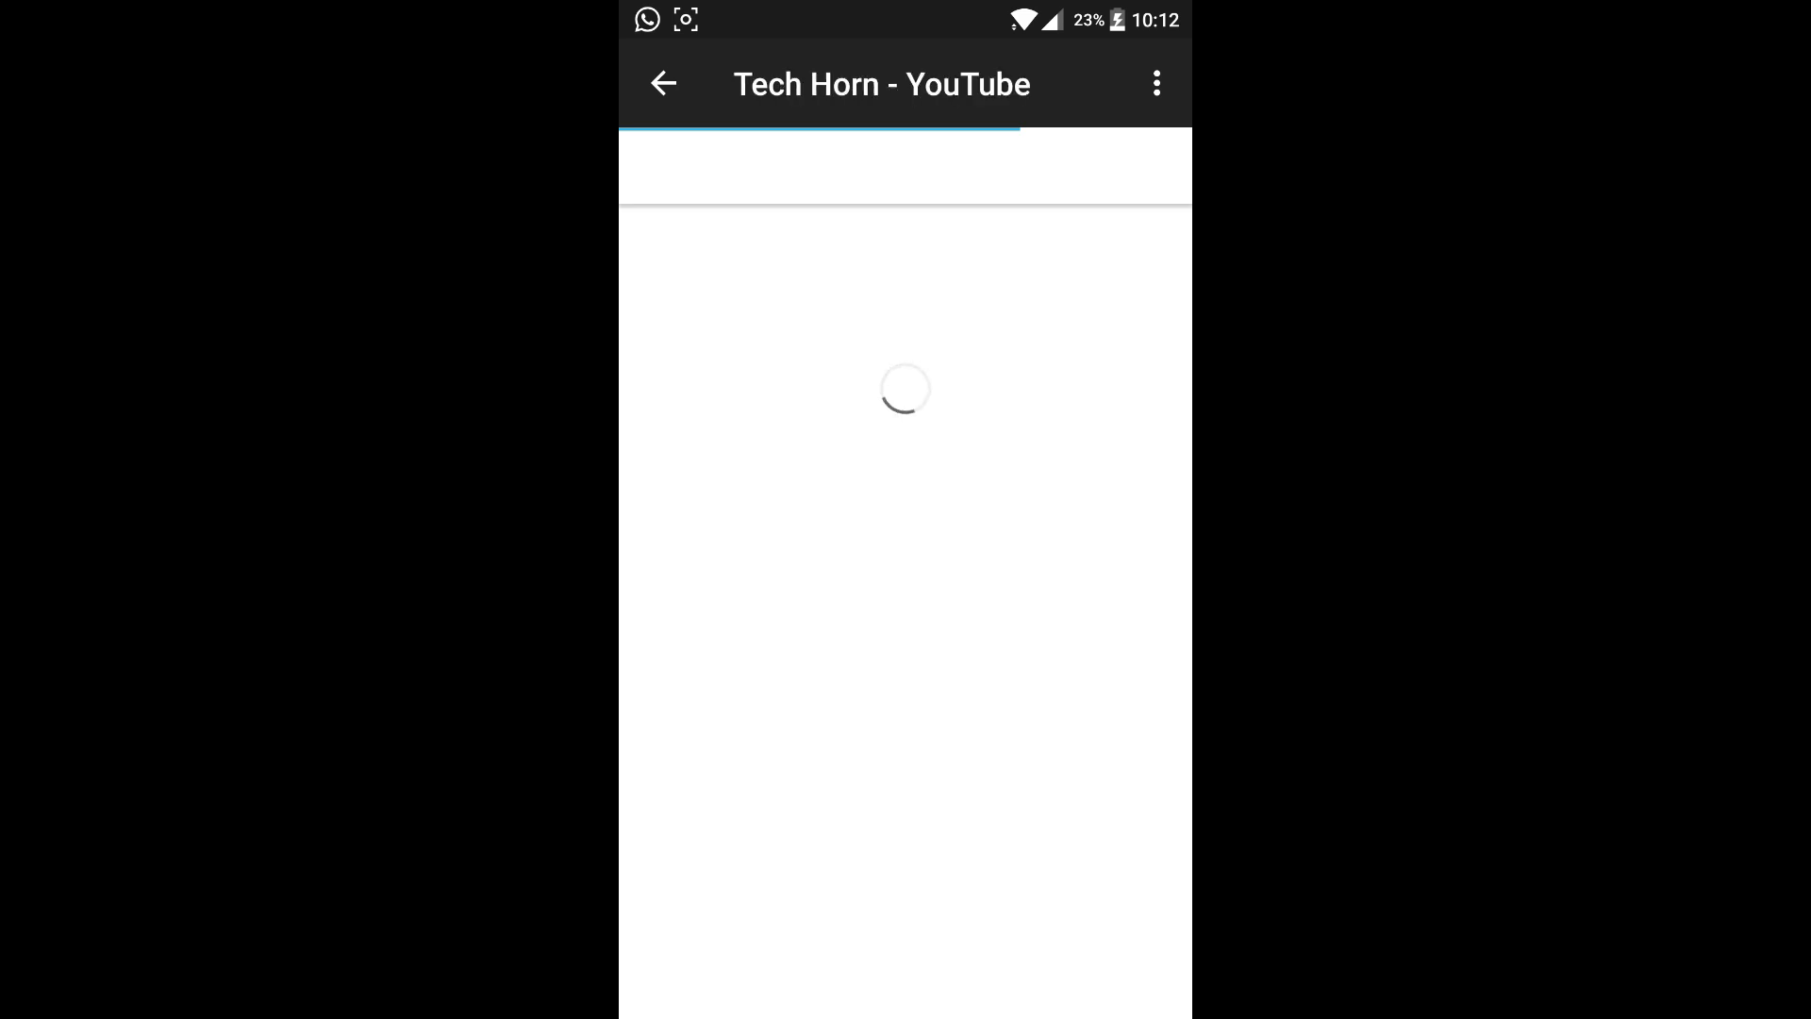
{"action": "left_click", "coordinate": [962, 840]}
{"action": "scroll", "coordinate": [962, 840], "scroll_direction": "down", "scroll_amount": 5}
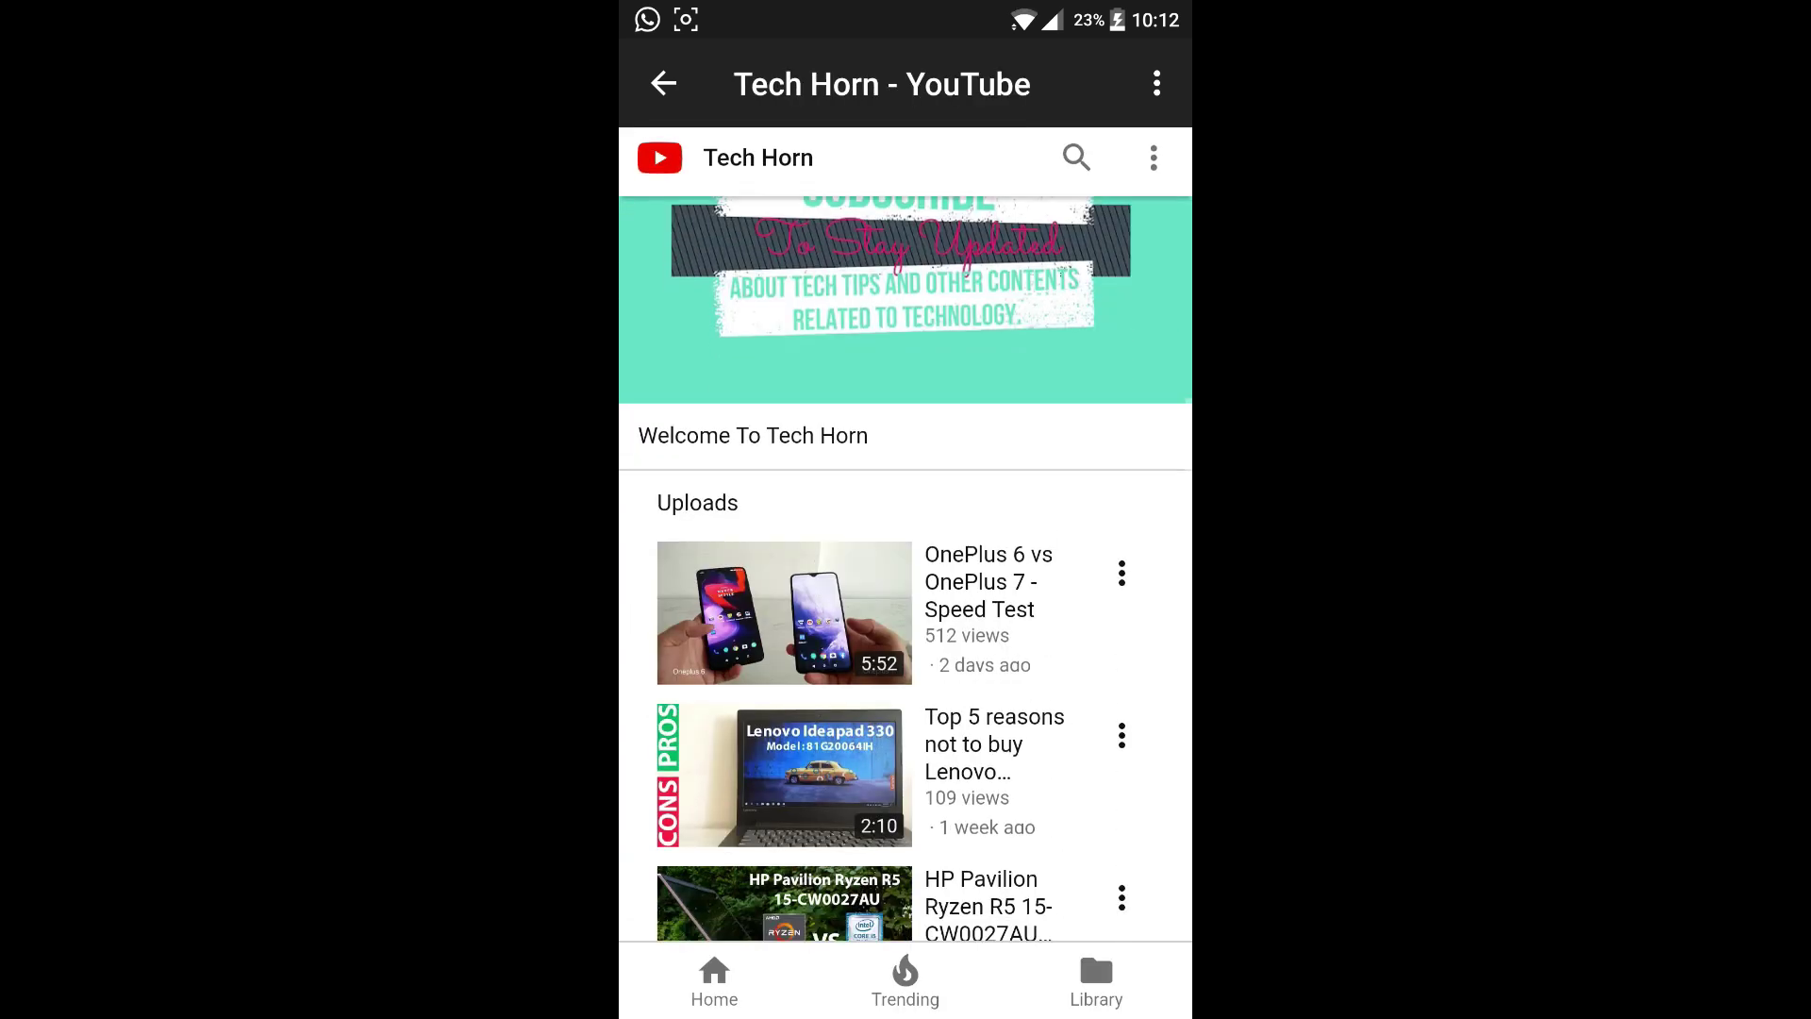
{"action": "scroll", "coordinate": [954, 824], "scroll_direction": "up", "scroll_amount": 5}
{"action": "left_click", "coordinate": [668, 80]}
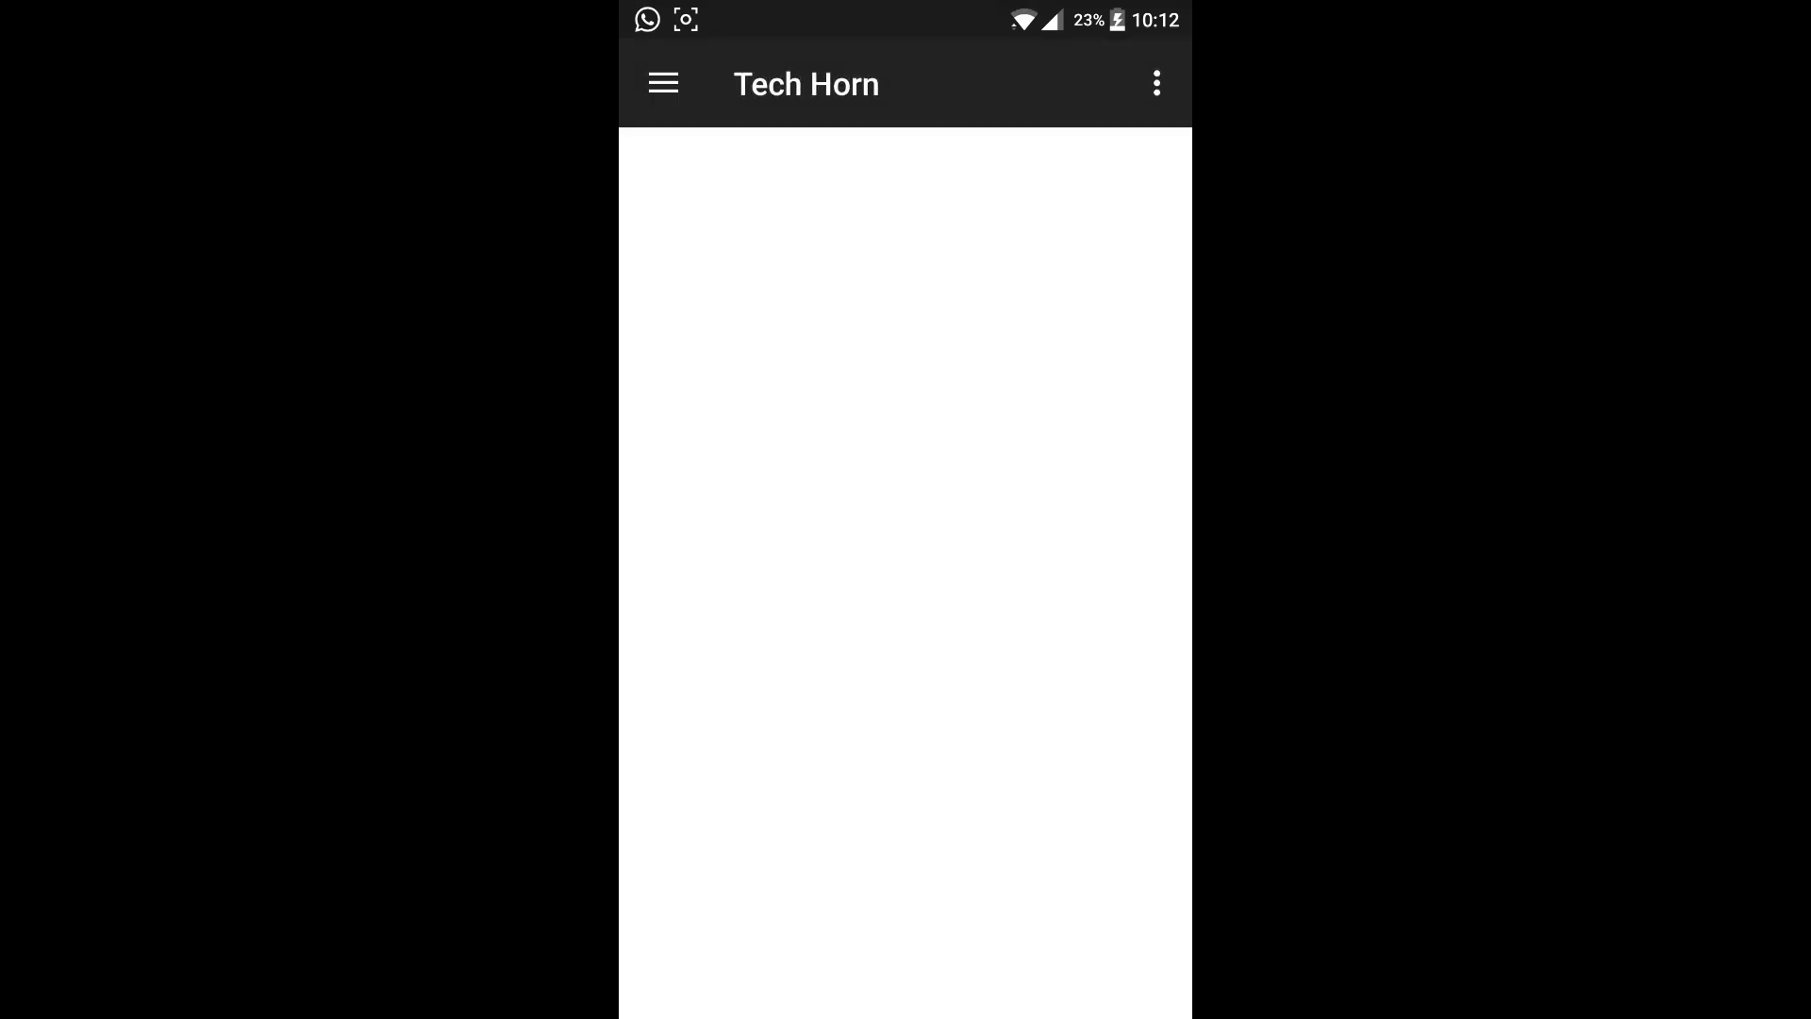
{"action": "left_click", "coordinate": [663, 83]}
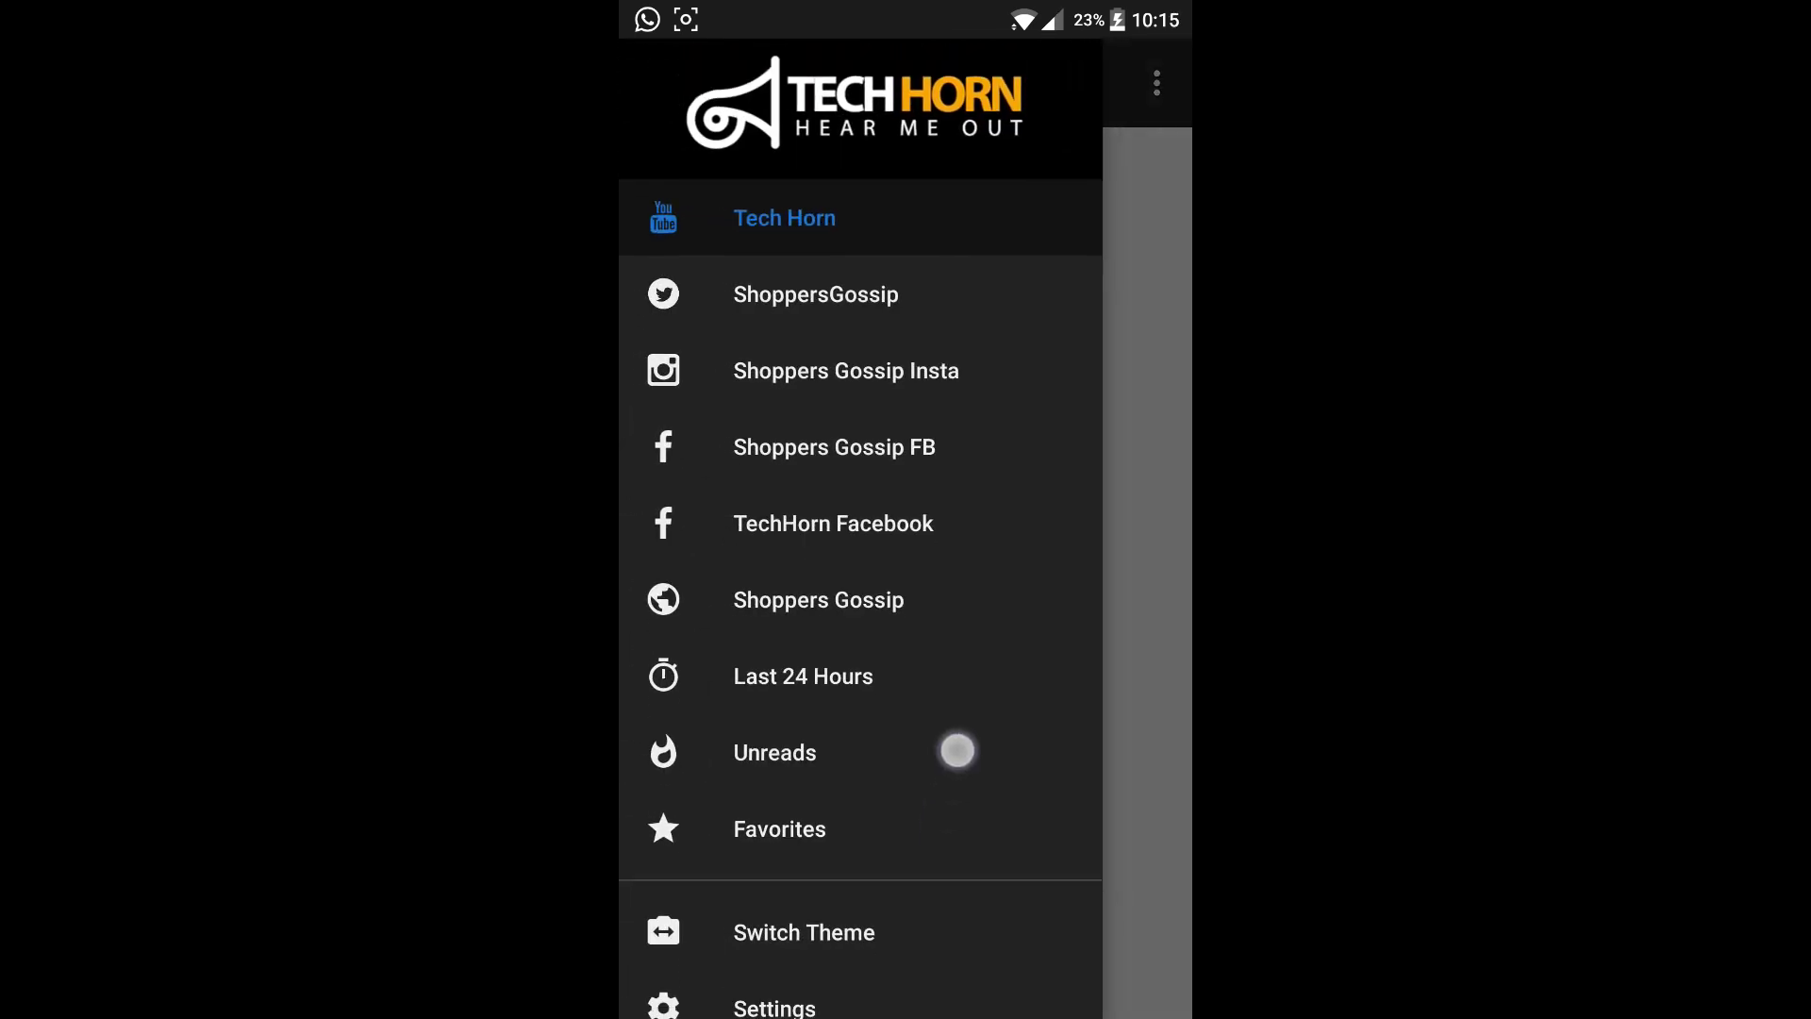
{"action": "left_click_drag", "start_coordinate": [958, 748], "coordinate": [1035, 591]}
{"action": "left_click", "coordinate": [887, 987]}
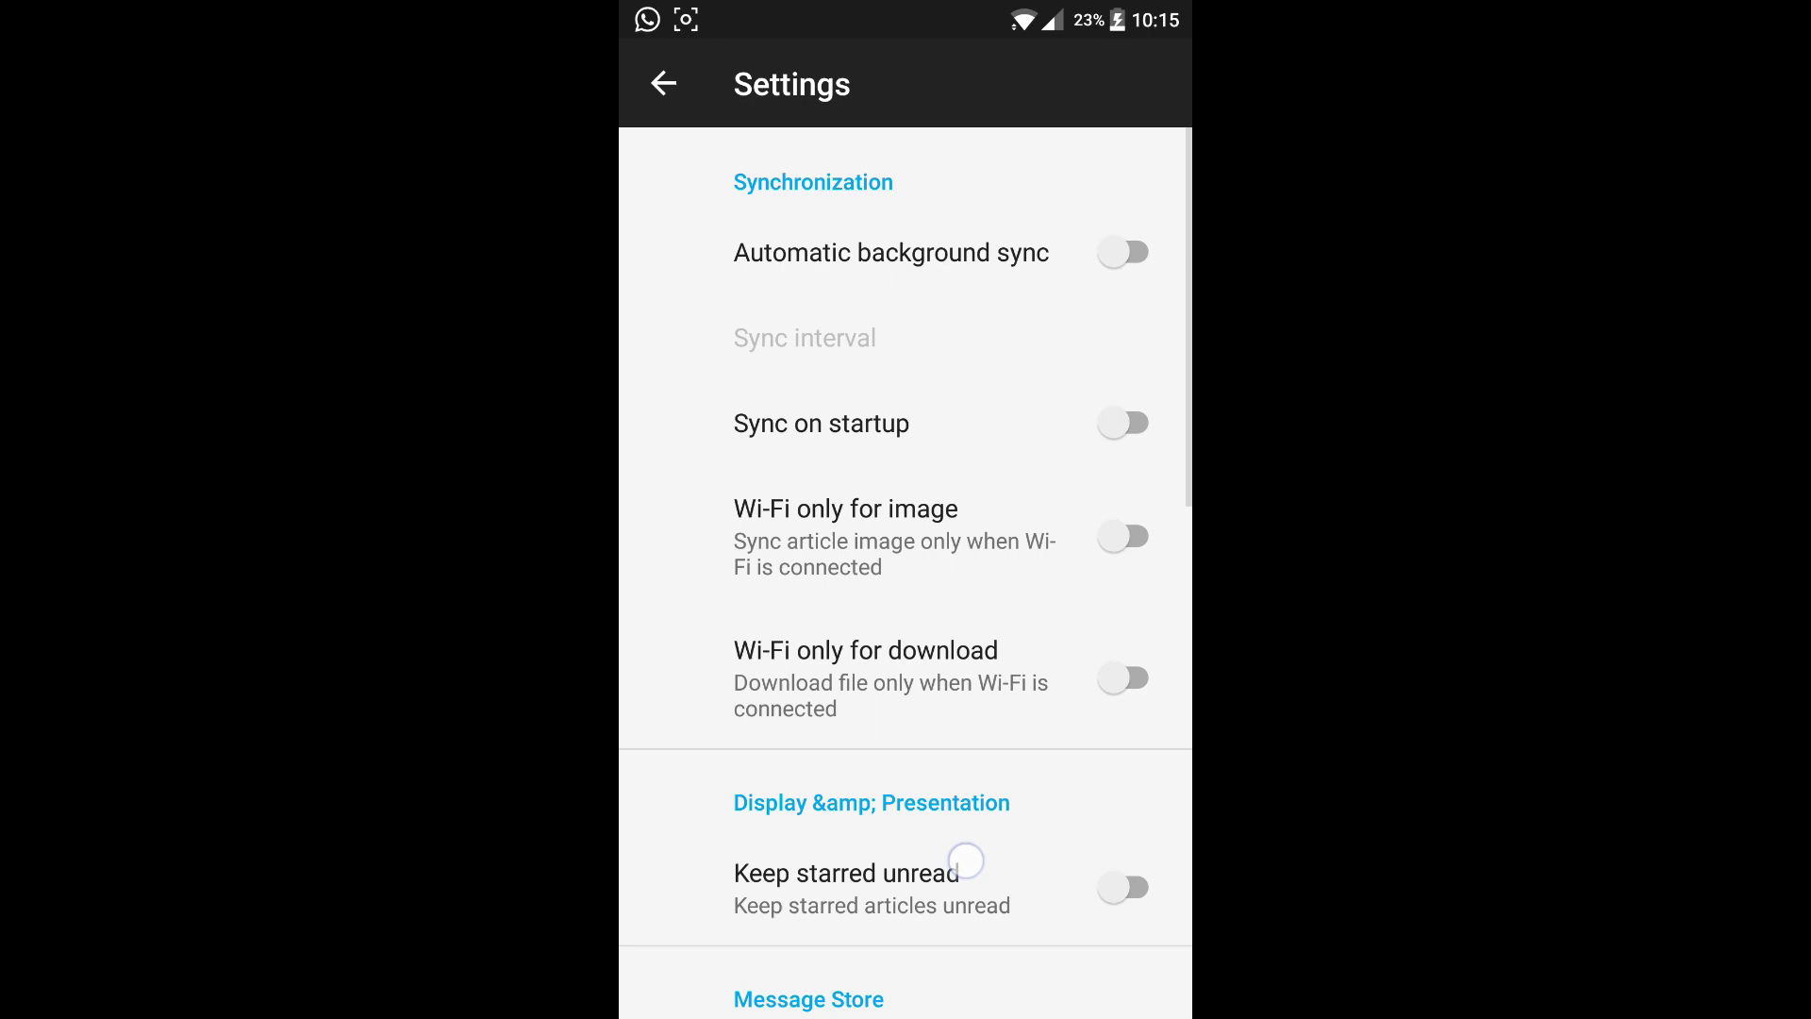
{"action": "left_click_drag", "start_coordinate": [966, 860], "coordinate": [1063, 623]}
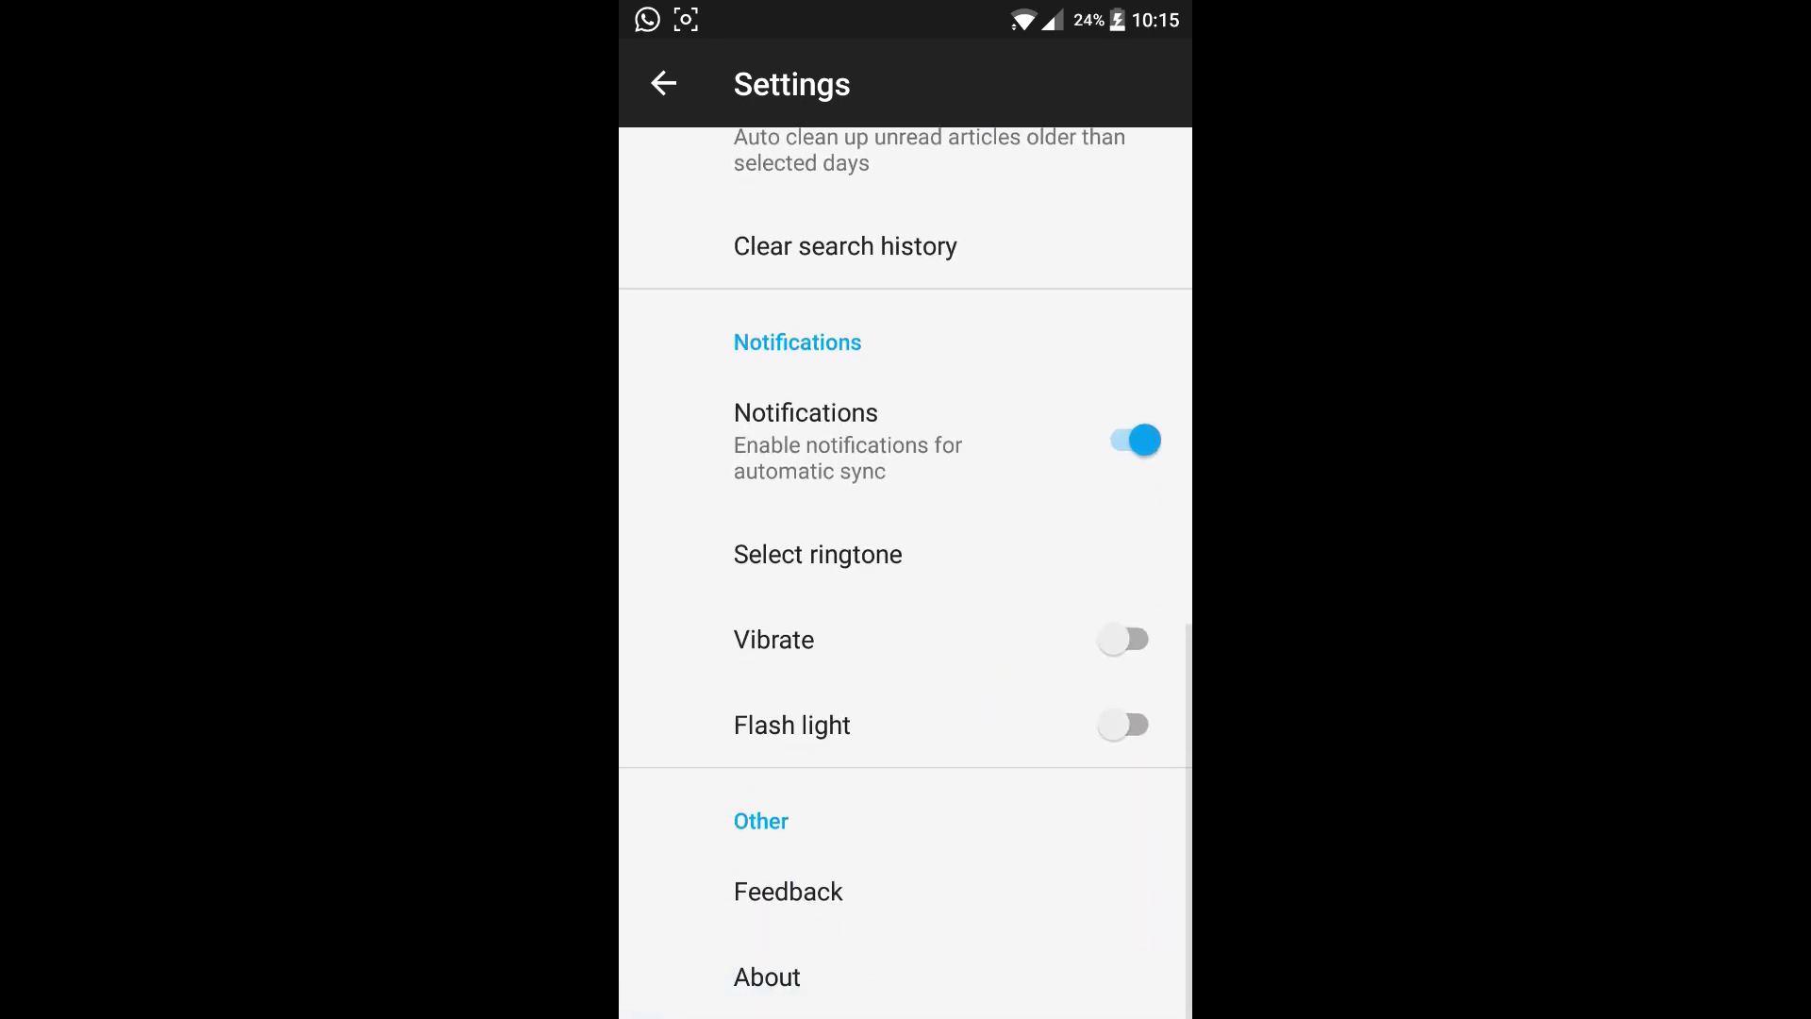
{"action": "left_click_drag", "start_coordinate": [1005, 641], "coordinate": [1010, 896]}
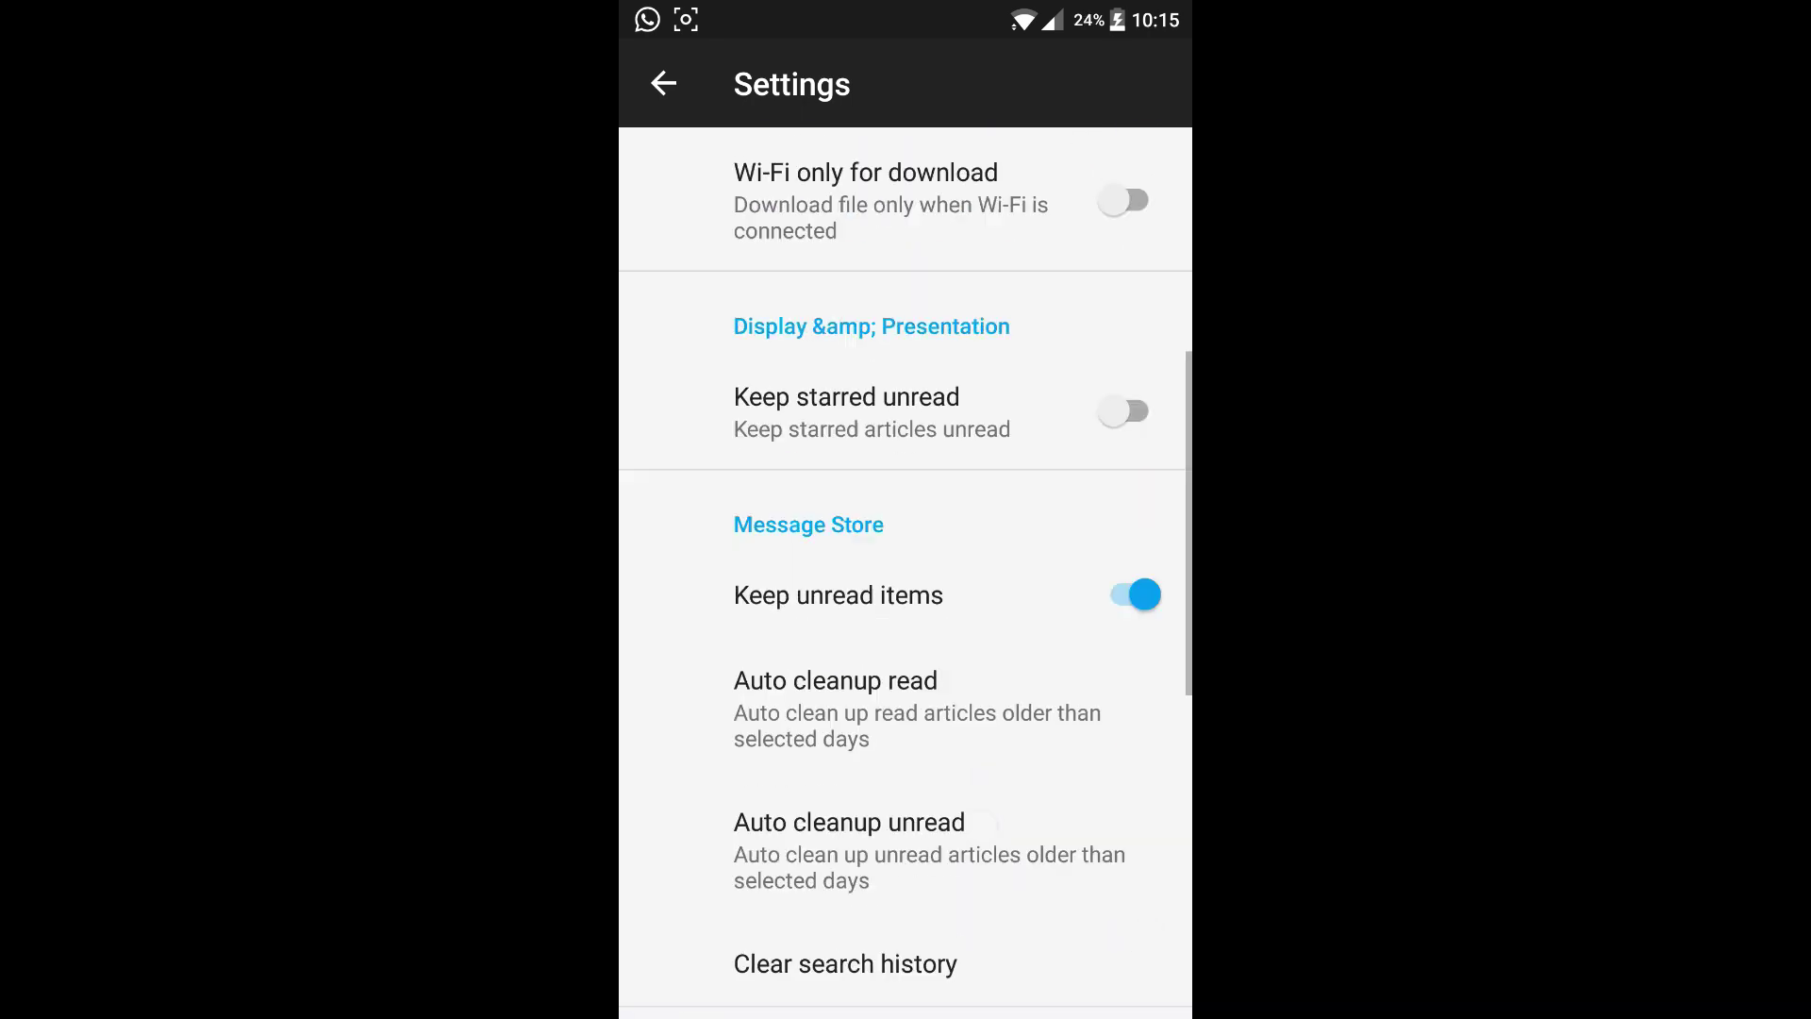
{"action": "left_click", "coordinate": [664, 83]}
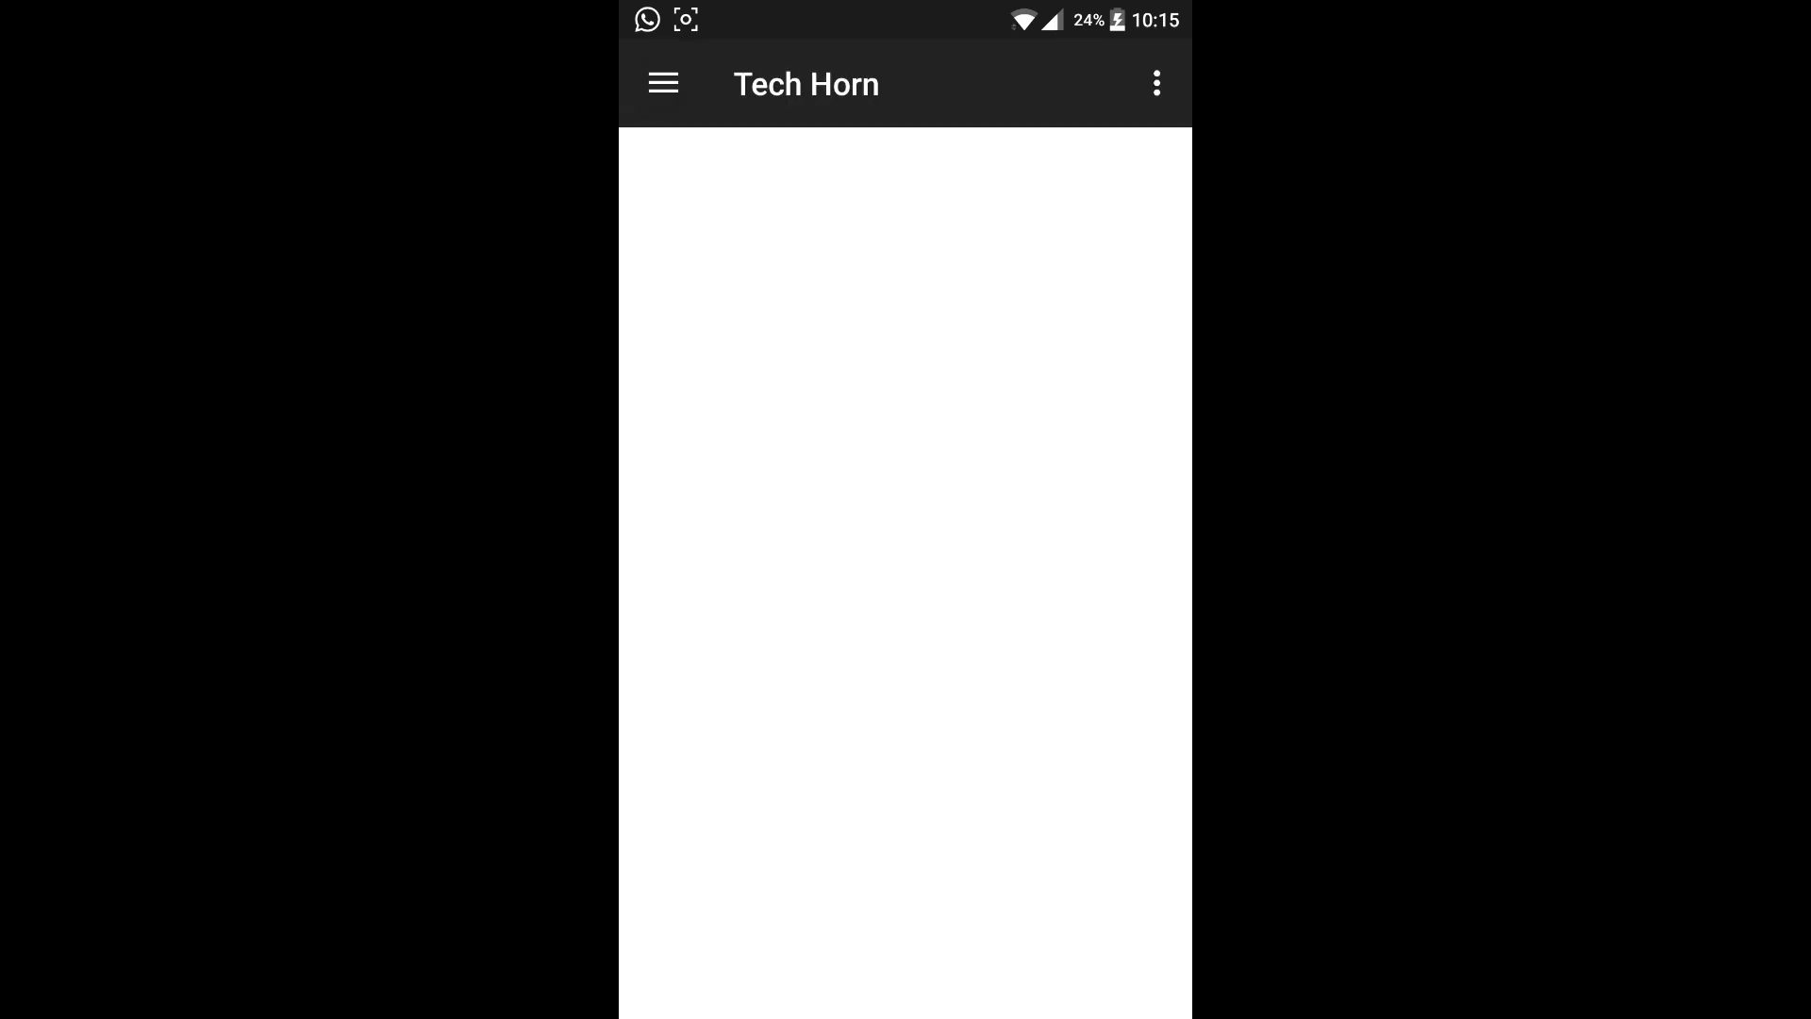
{"action": "left_click", "coordinate": [664, 83]}
Switch Tech Horn to its light theme and return to the feed list.
{"action": "left_click", "coordinate": [916, 902]}
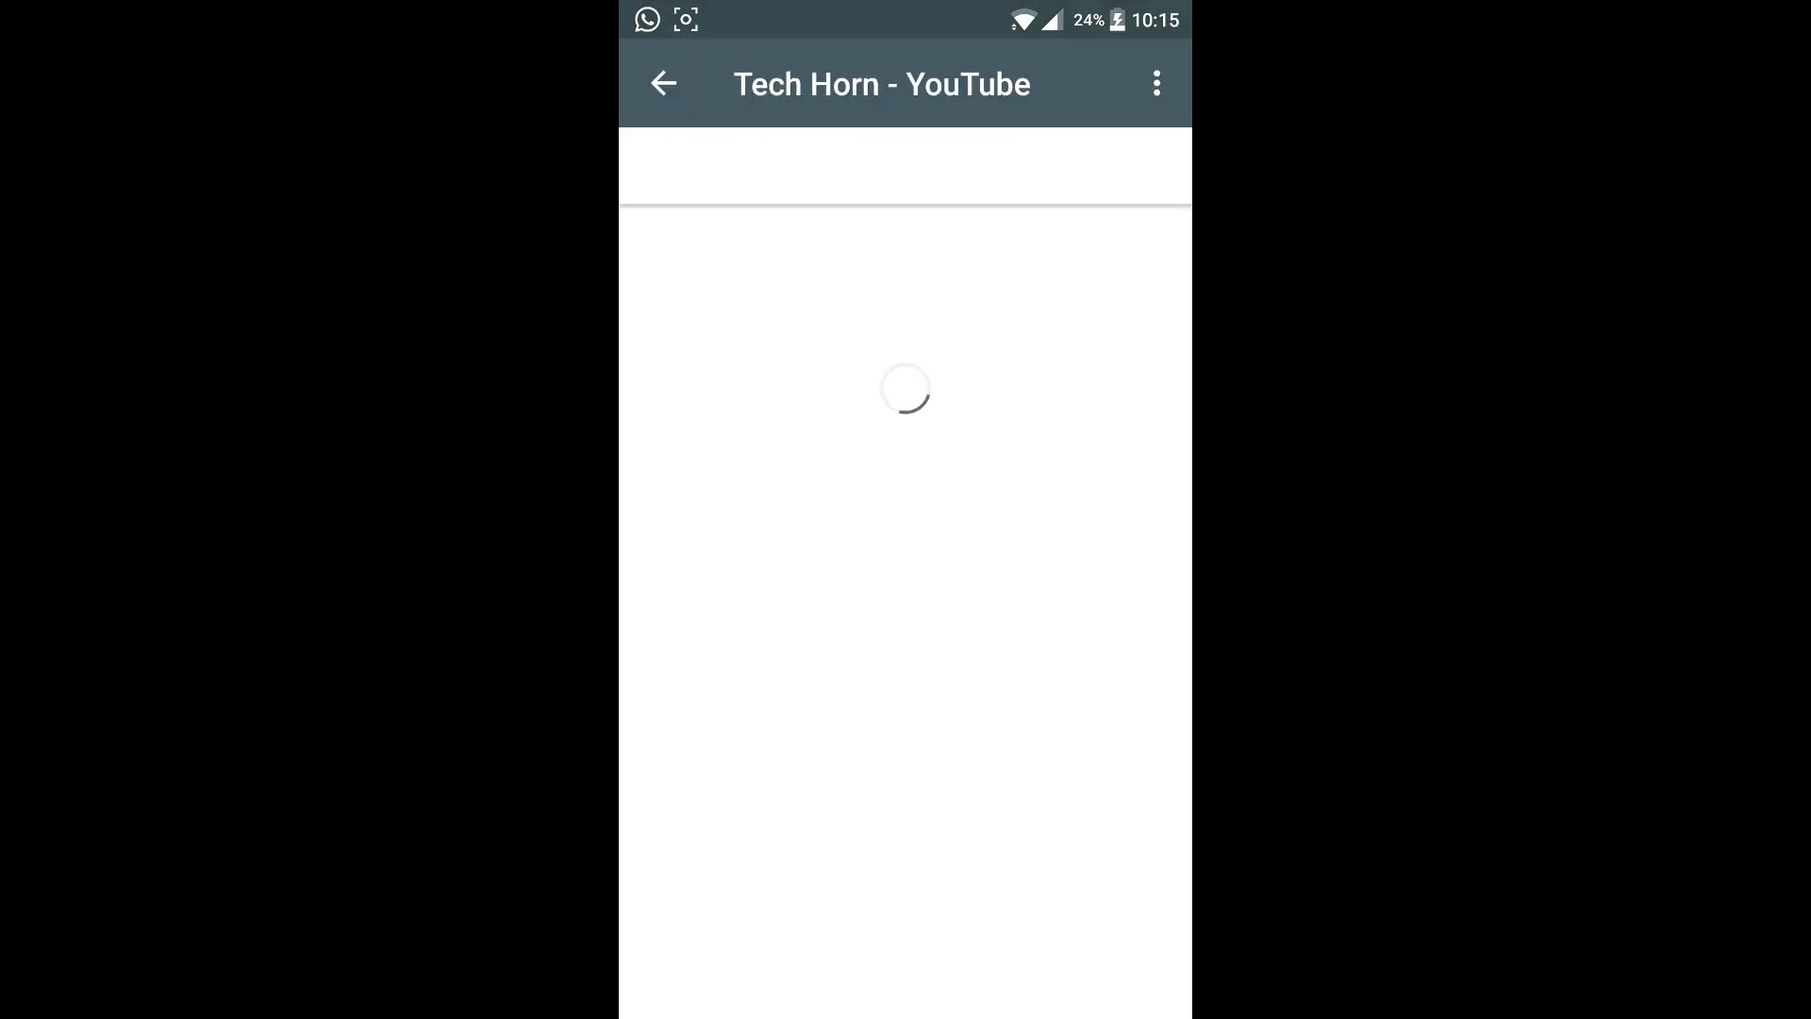
{"action": "left_click", "coordinate": [663, 83]}
{"action": "left_click", "coordinate": [663, 83]}
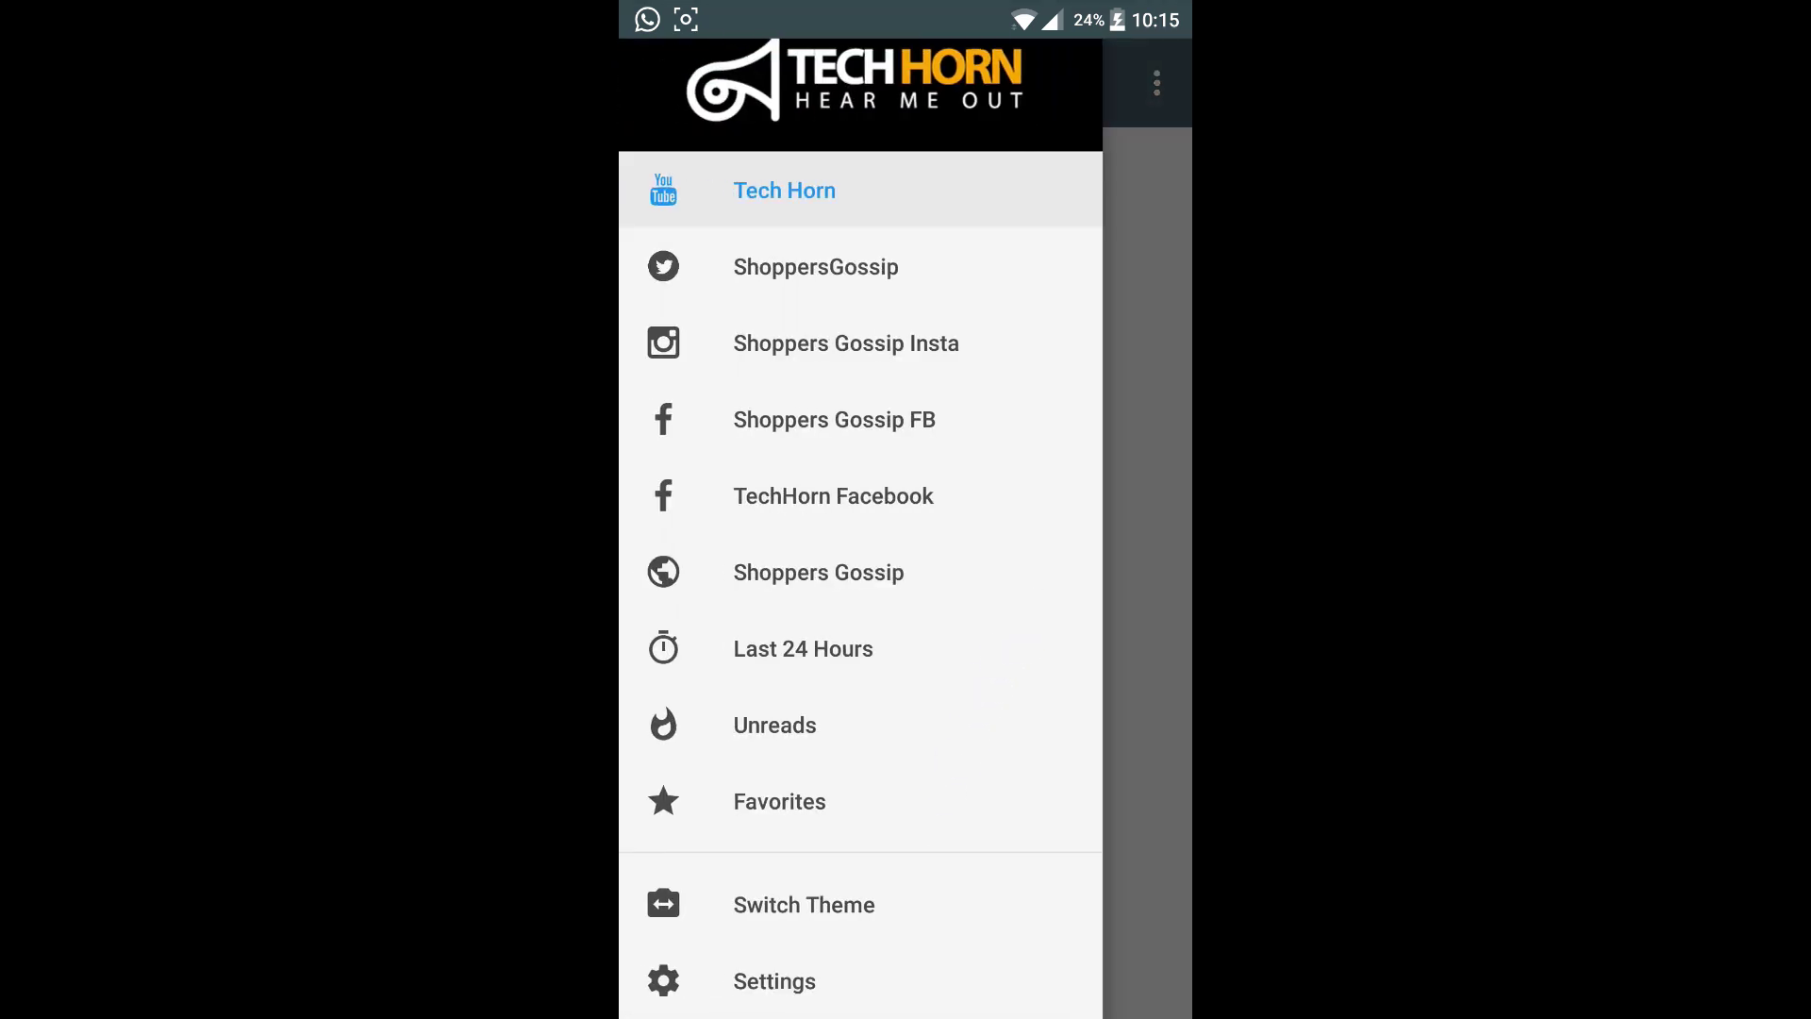
Open Shoppers Gossip Insta and scroll through its Instagram photo grid.
{"action": "left_click", "coordinate": [1011, 345]}
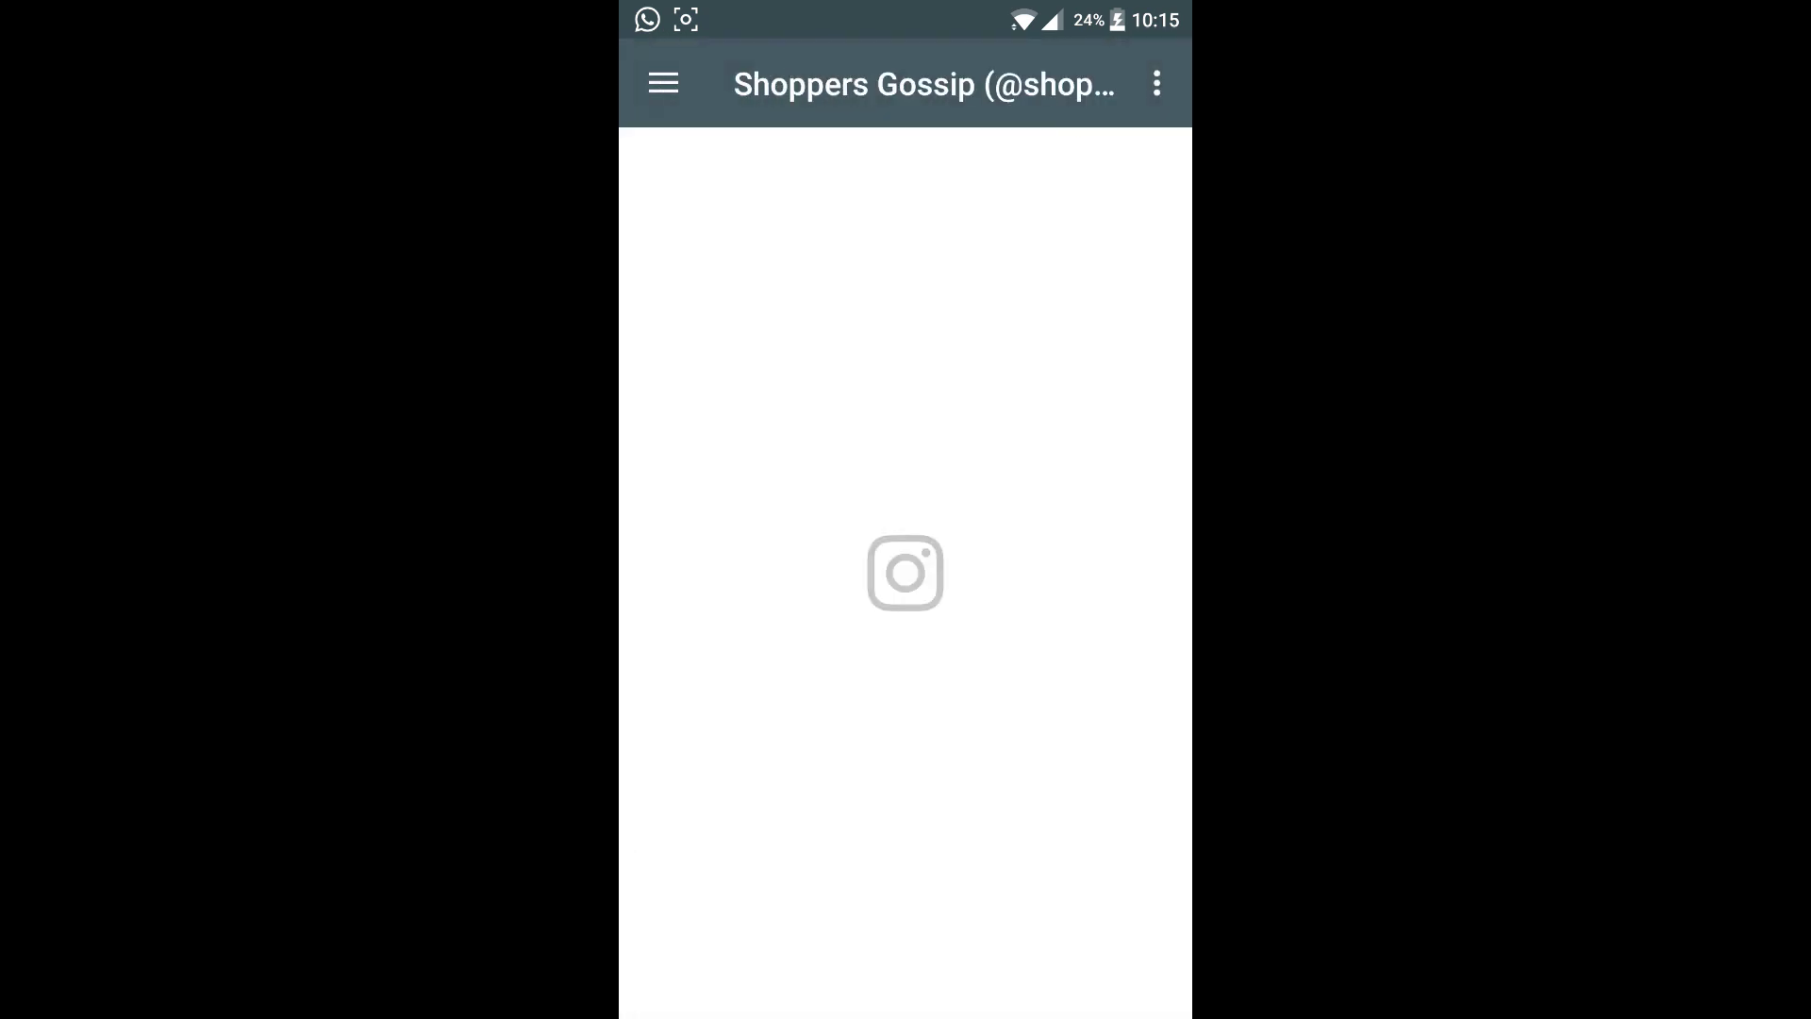
{"action": "scroll", "coordinate": [905, 604], "scroll_direction": "down", "scroll_amount": 5}
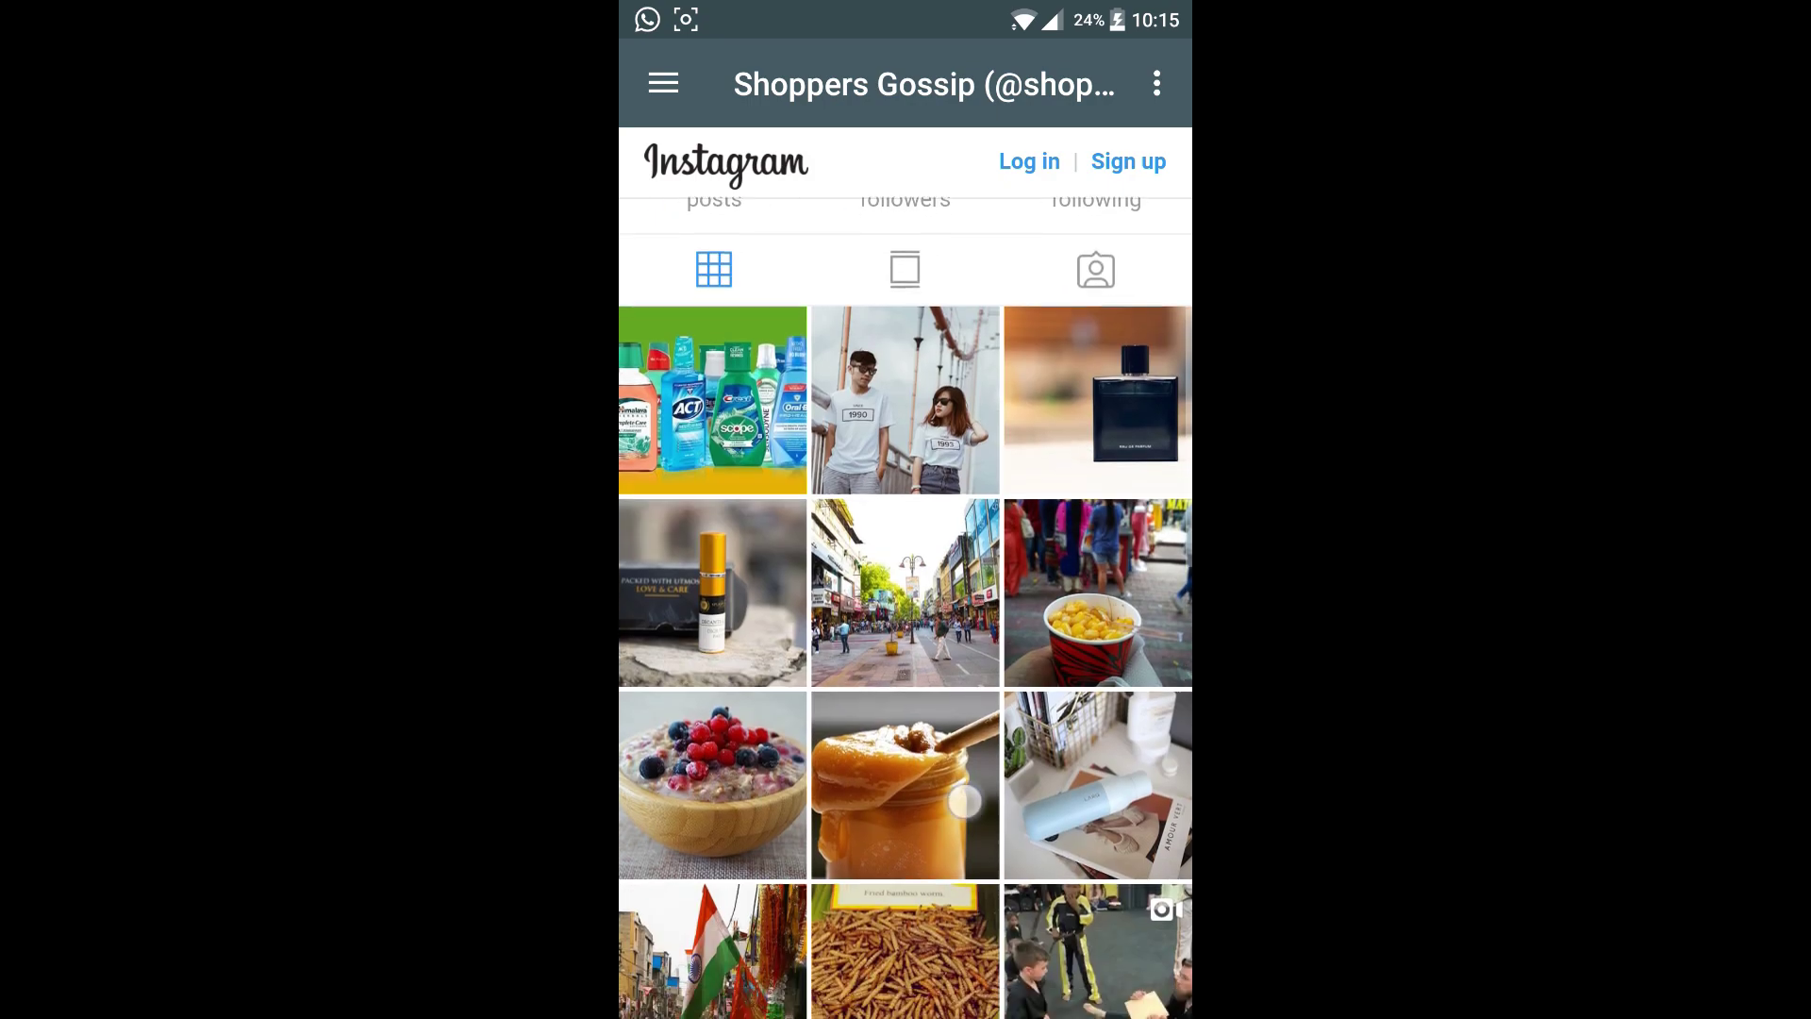
{"action": "scroll", "coordinate": [906, 604], "scroll_direction": "down", "scroll_amount": 3}
{"action": "scroll", "coordinate": [905, 604], "scroll_direction": "down", "scroll_amount": 2}
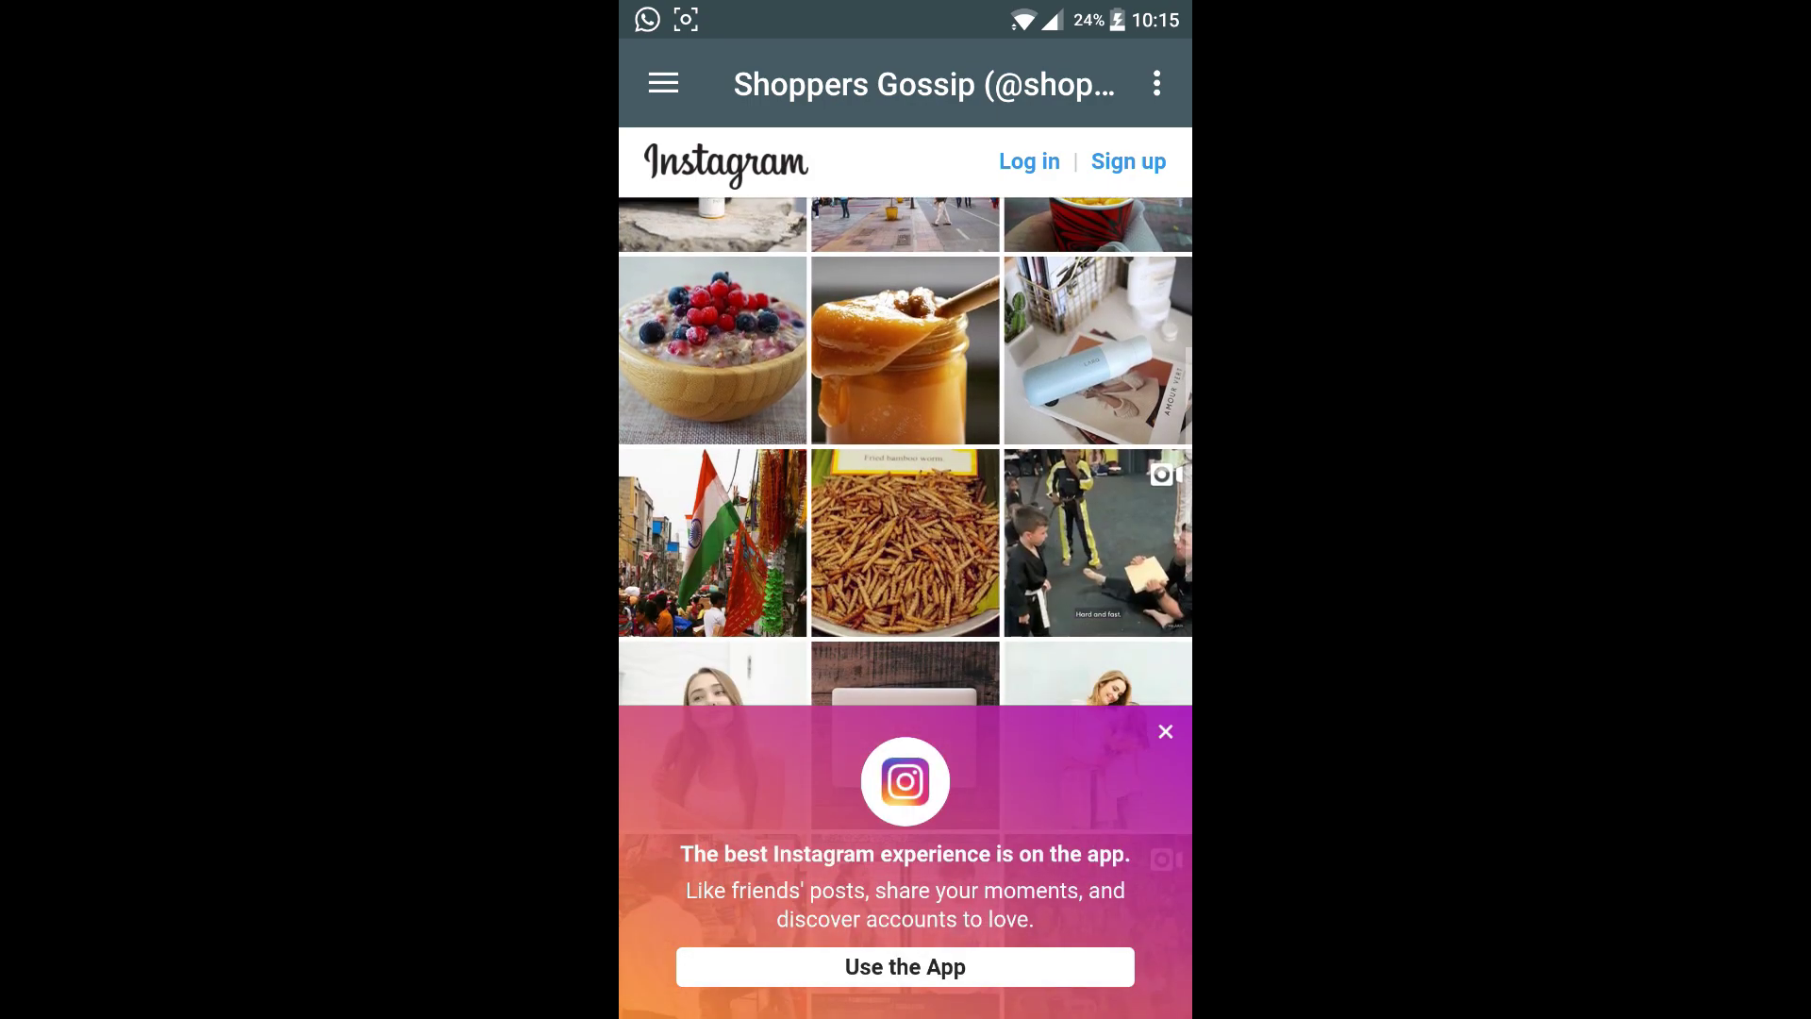
{"action": "left_click", "coordinate": [1166, 731]}
{"action": "scroll", "coordinate": [1057, 660], "scroll_direction": "down", "scroll_amount": 5}
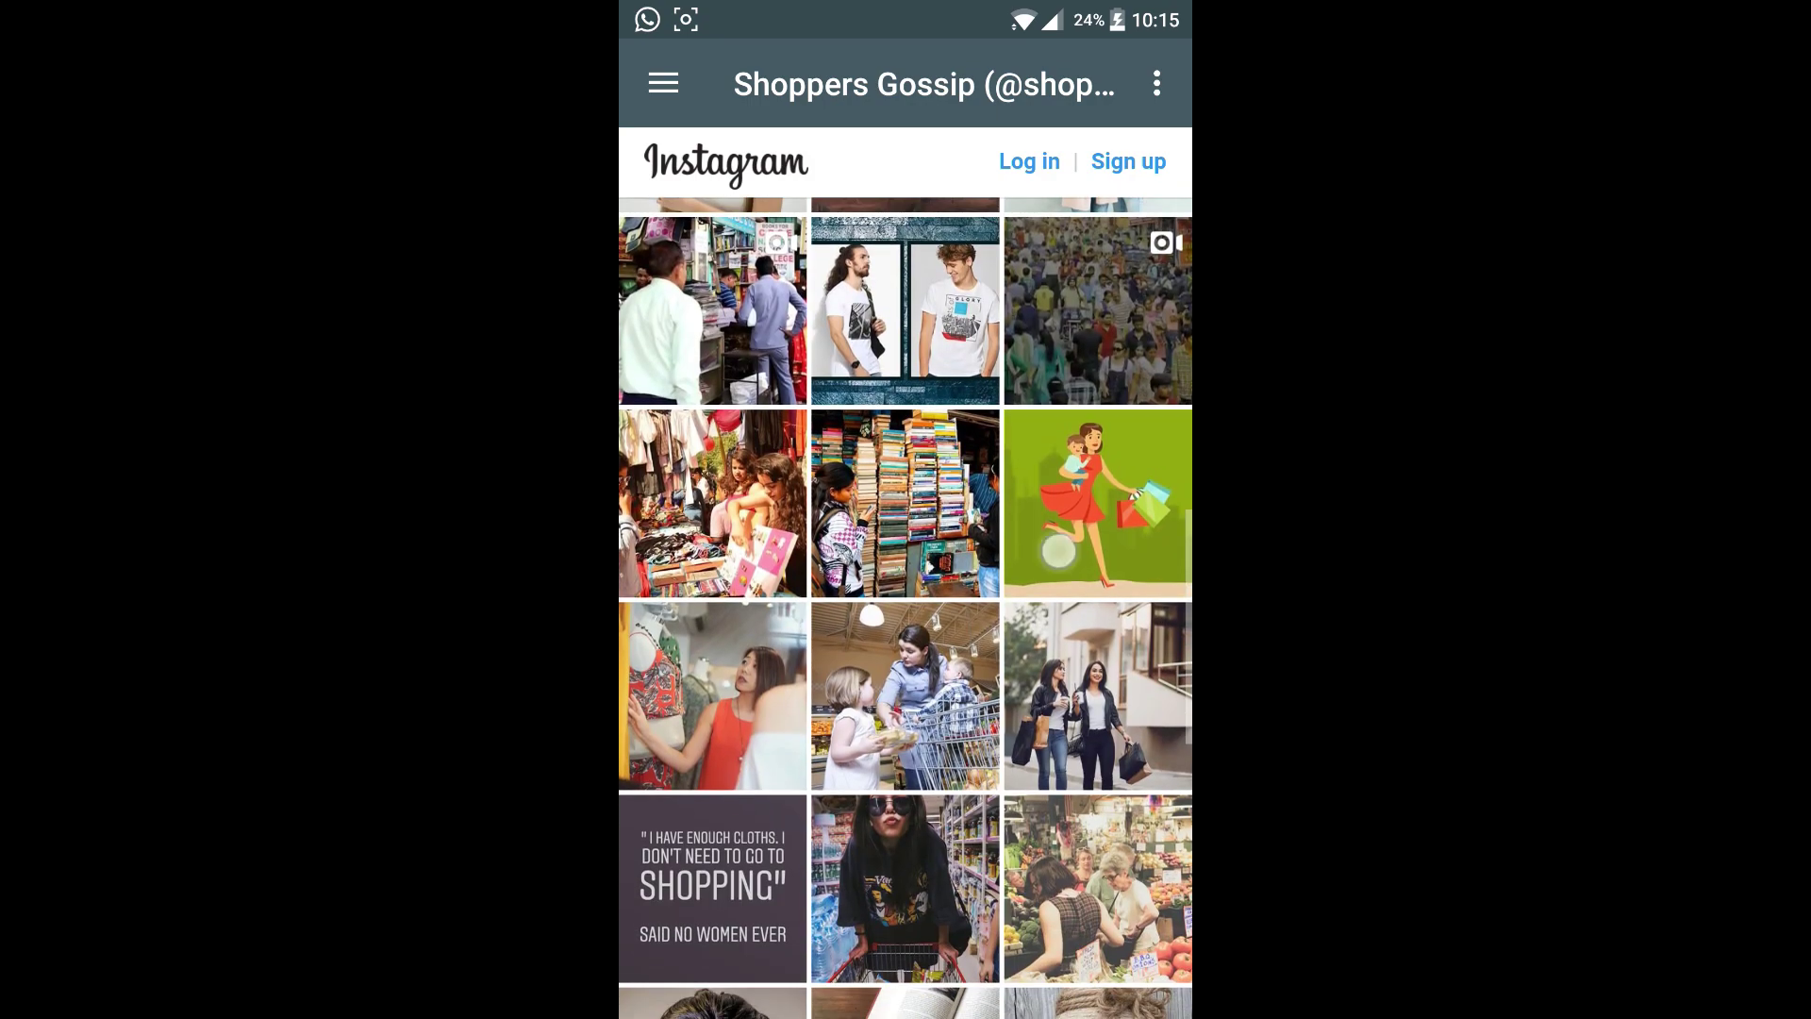
{"action": "scroll", "coordinate": [1058, 552], "scroll_direction": "up", "scroll_amount": 10}
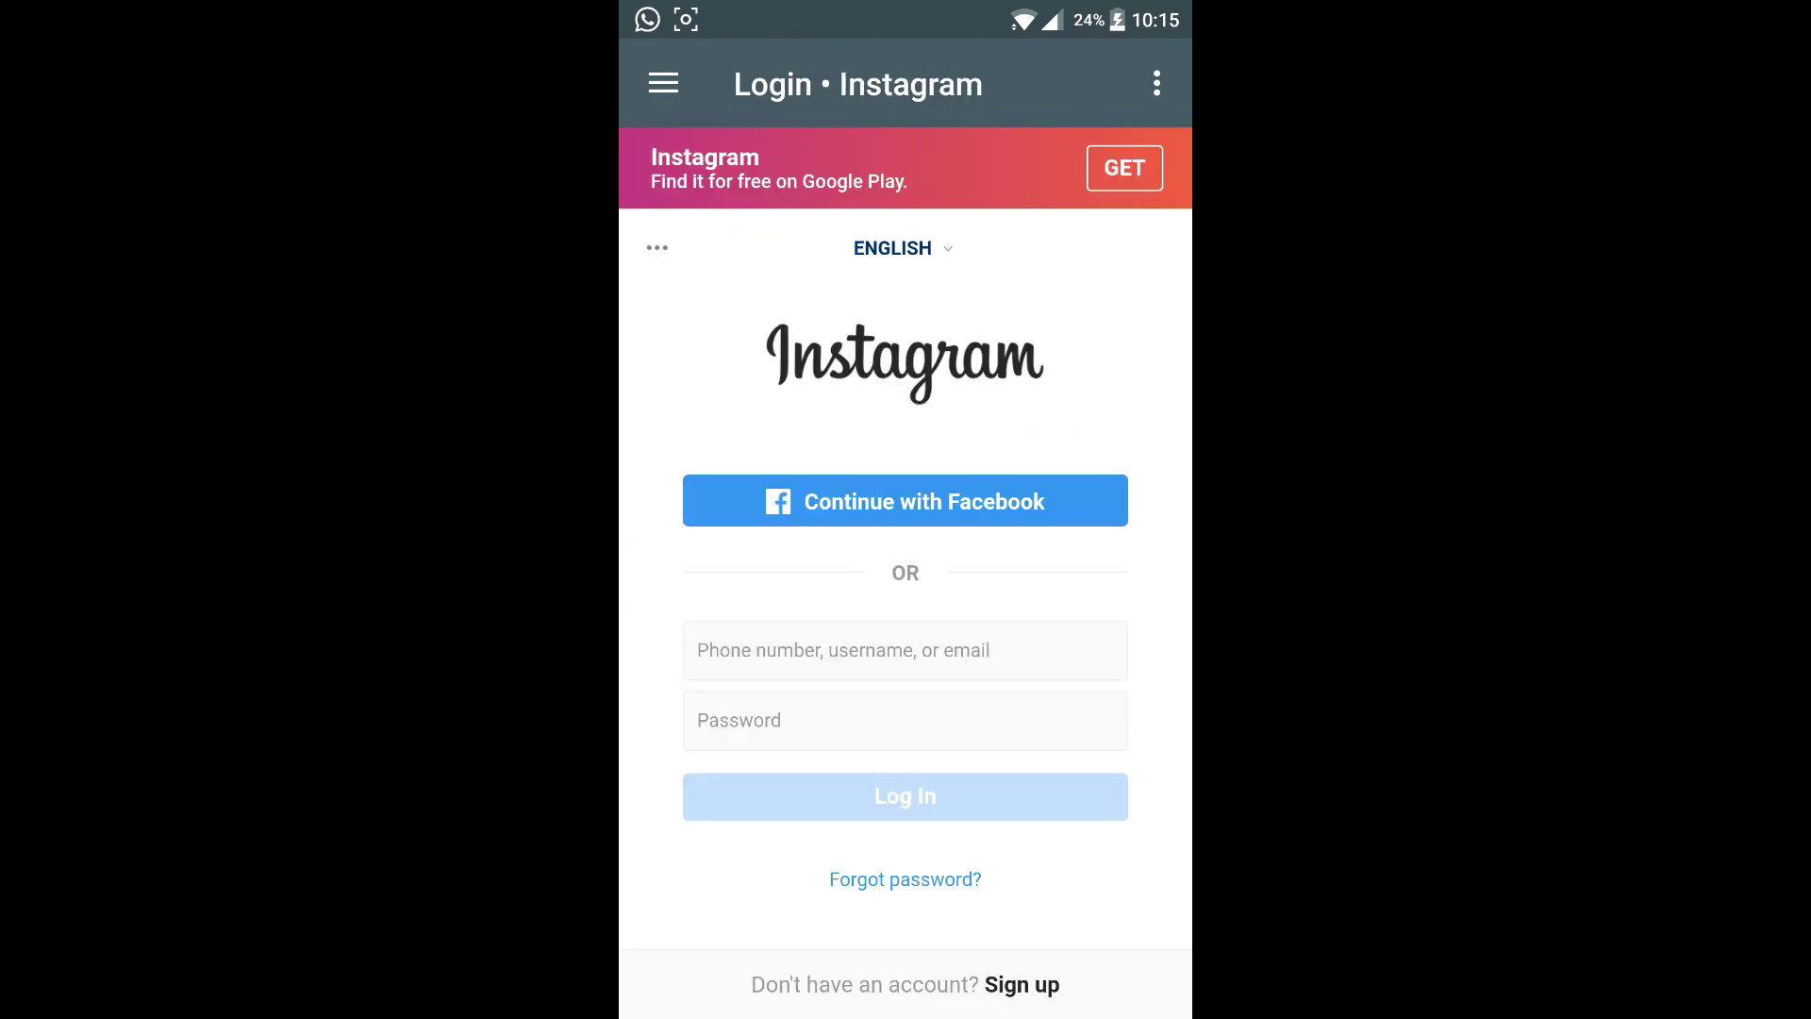
{"action": "left_click", "coordinate": [663, 83]}
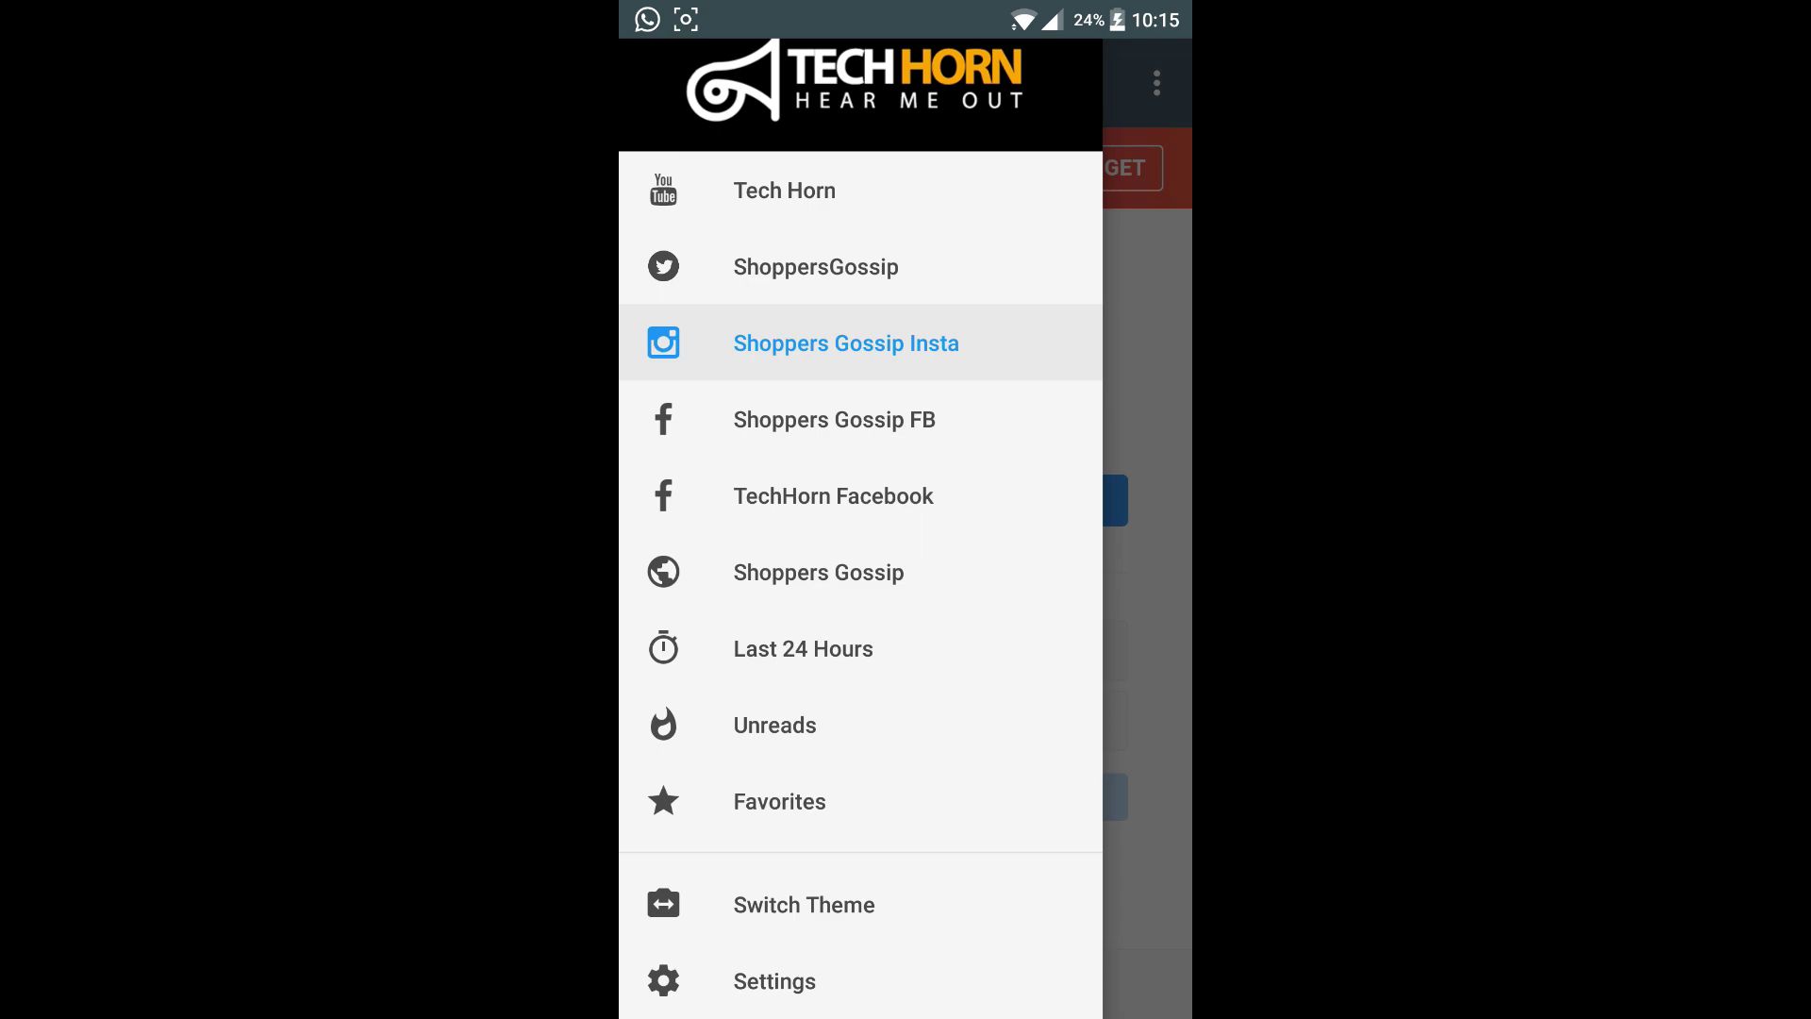
Open the Shoppers Gossip FB feed and scroll through its Facebook page.
{"action": "left_click", "coordinate": [1000, 413]}
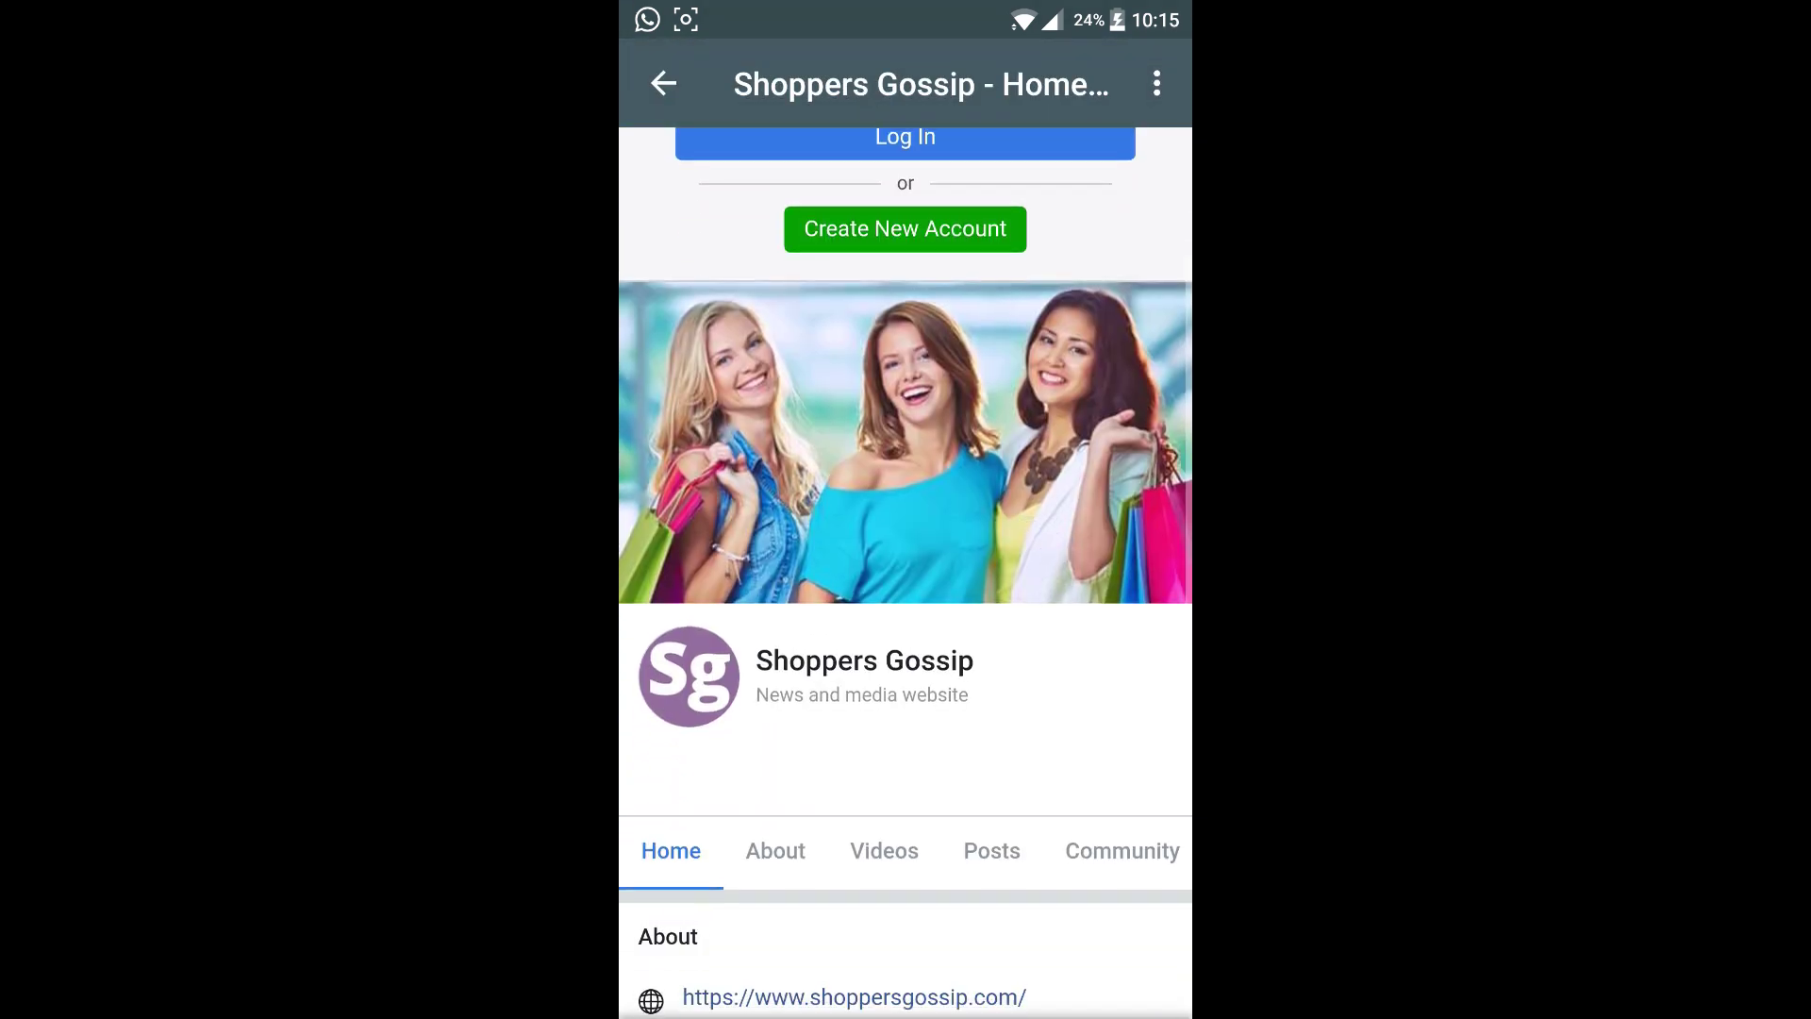
{"action": "scroll", "coordinate": [1043, 604], "scroll_direction": "down", "scroll_amount": 4}
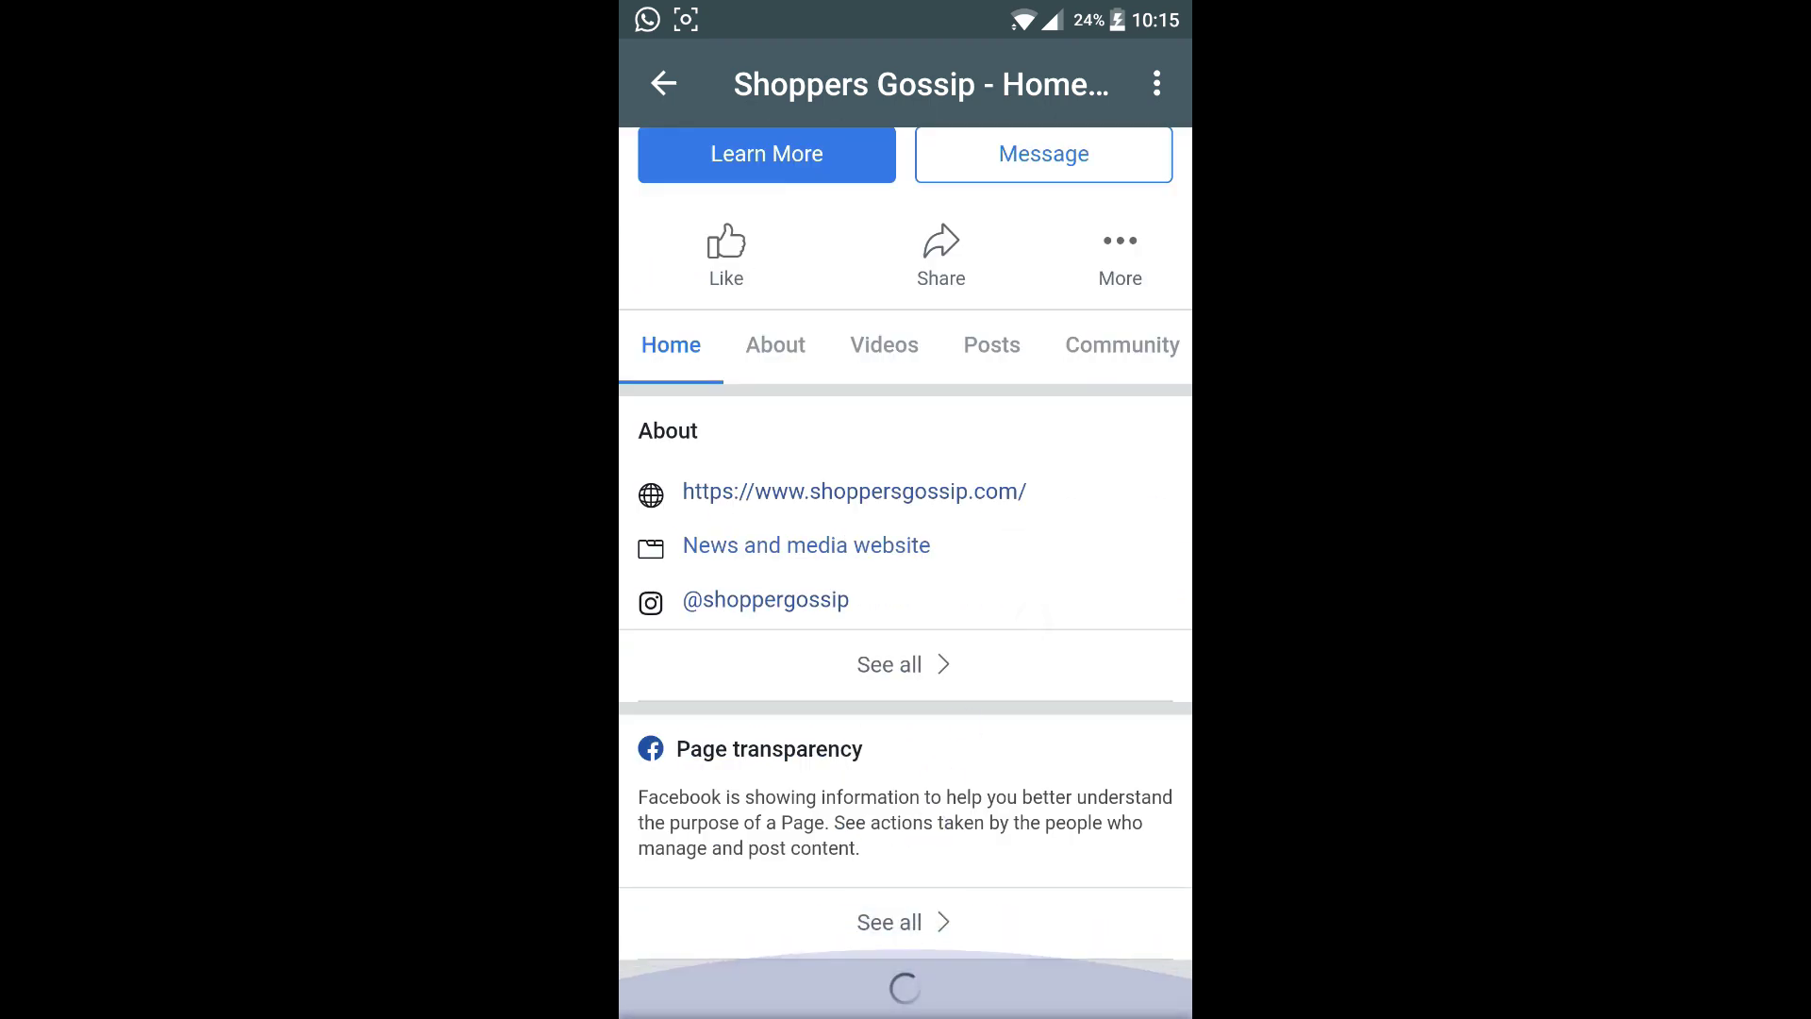
{"action": "scroll", "coordinate": [1167, 730], "scroll_direction": "down", "scroll_amount": 4}
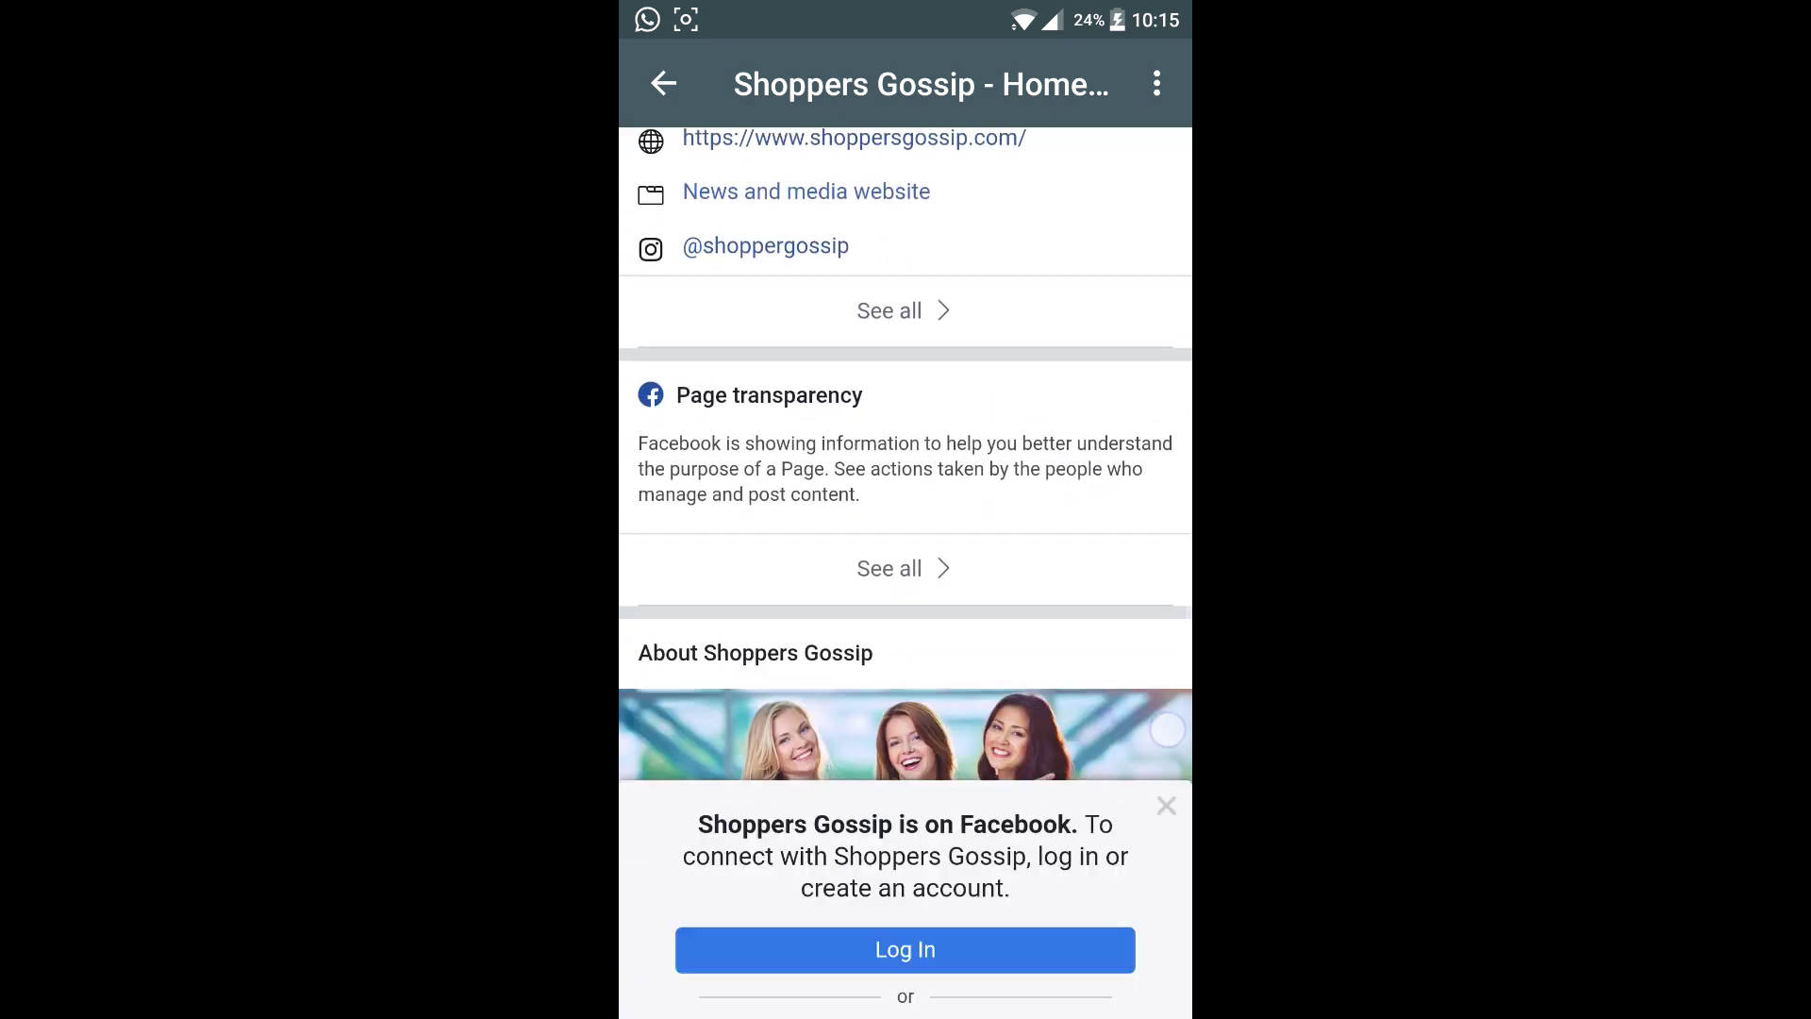
{"action": "left_click", "coordinate": [1166, 805]}
{"action": "scroll", "coordinate": [1042, 614], "scroll_direction": "down", "scroll_amount": 13}
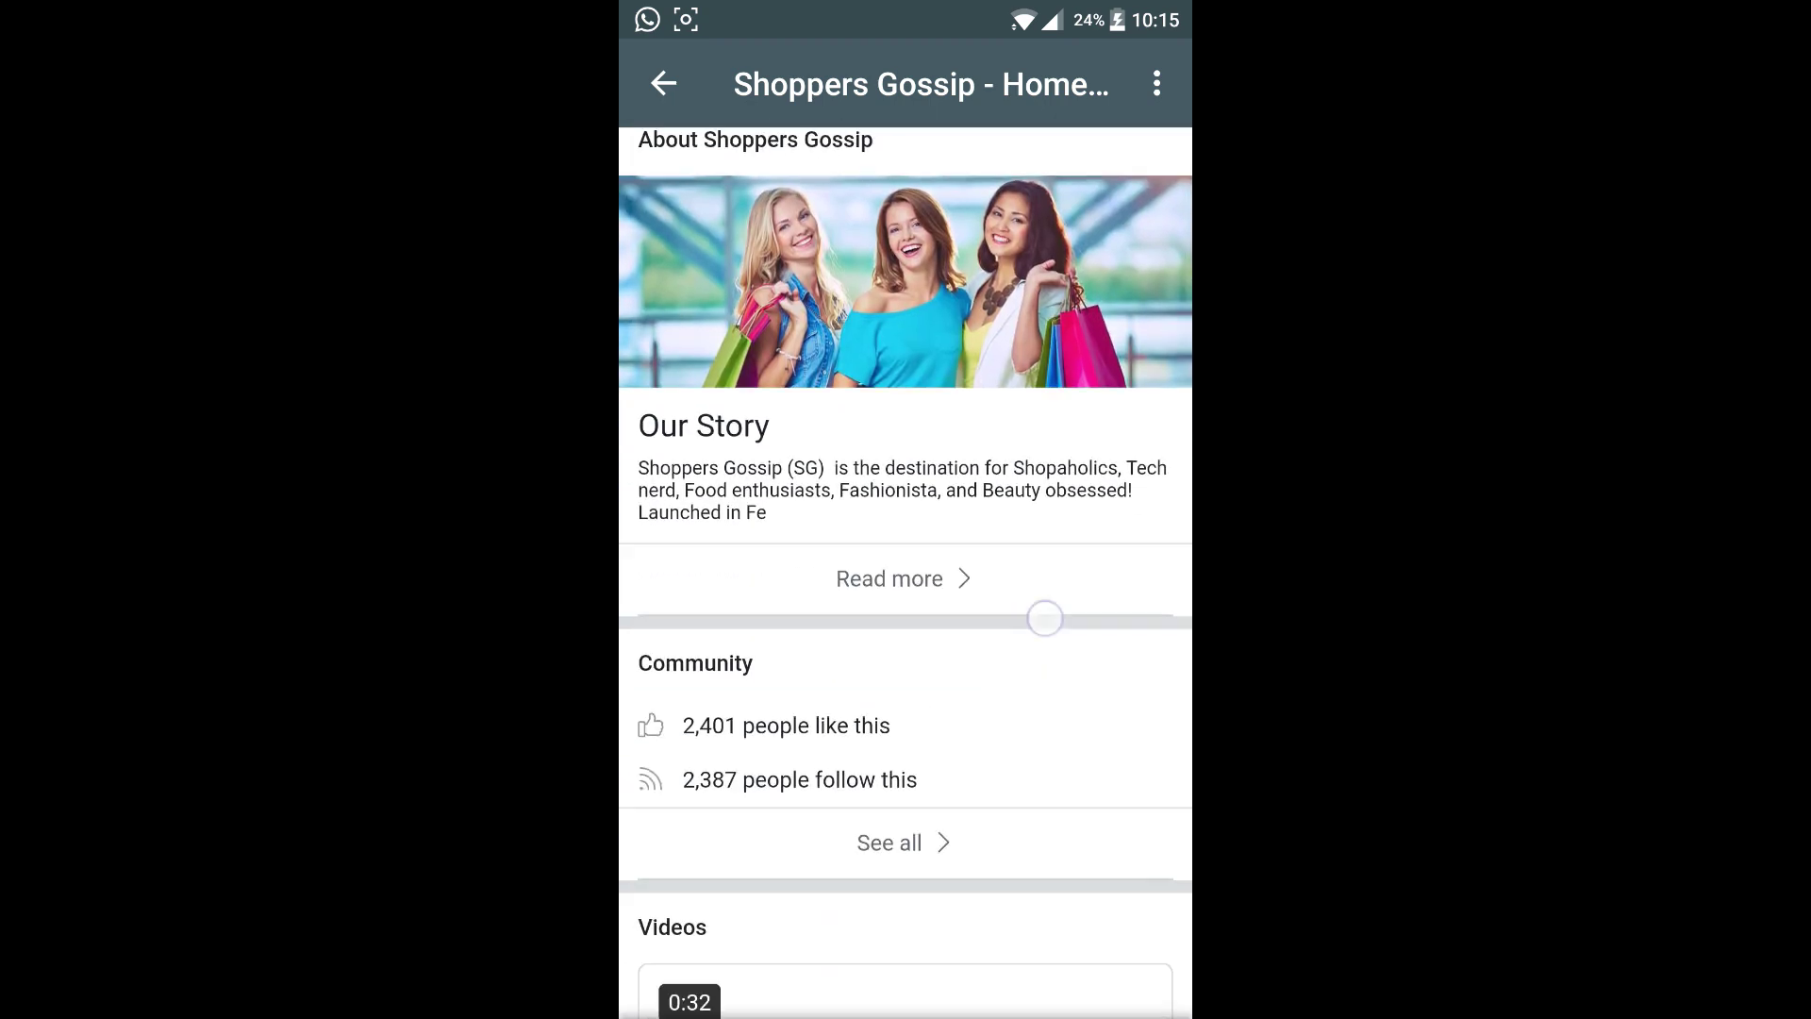
{"action": "scroll", "coordinate": [1088, 577], "scroll_direction": "down", "scroll_amount": 10}
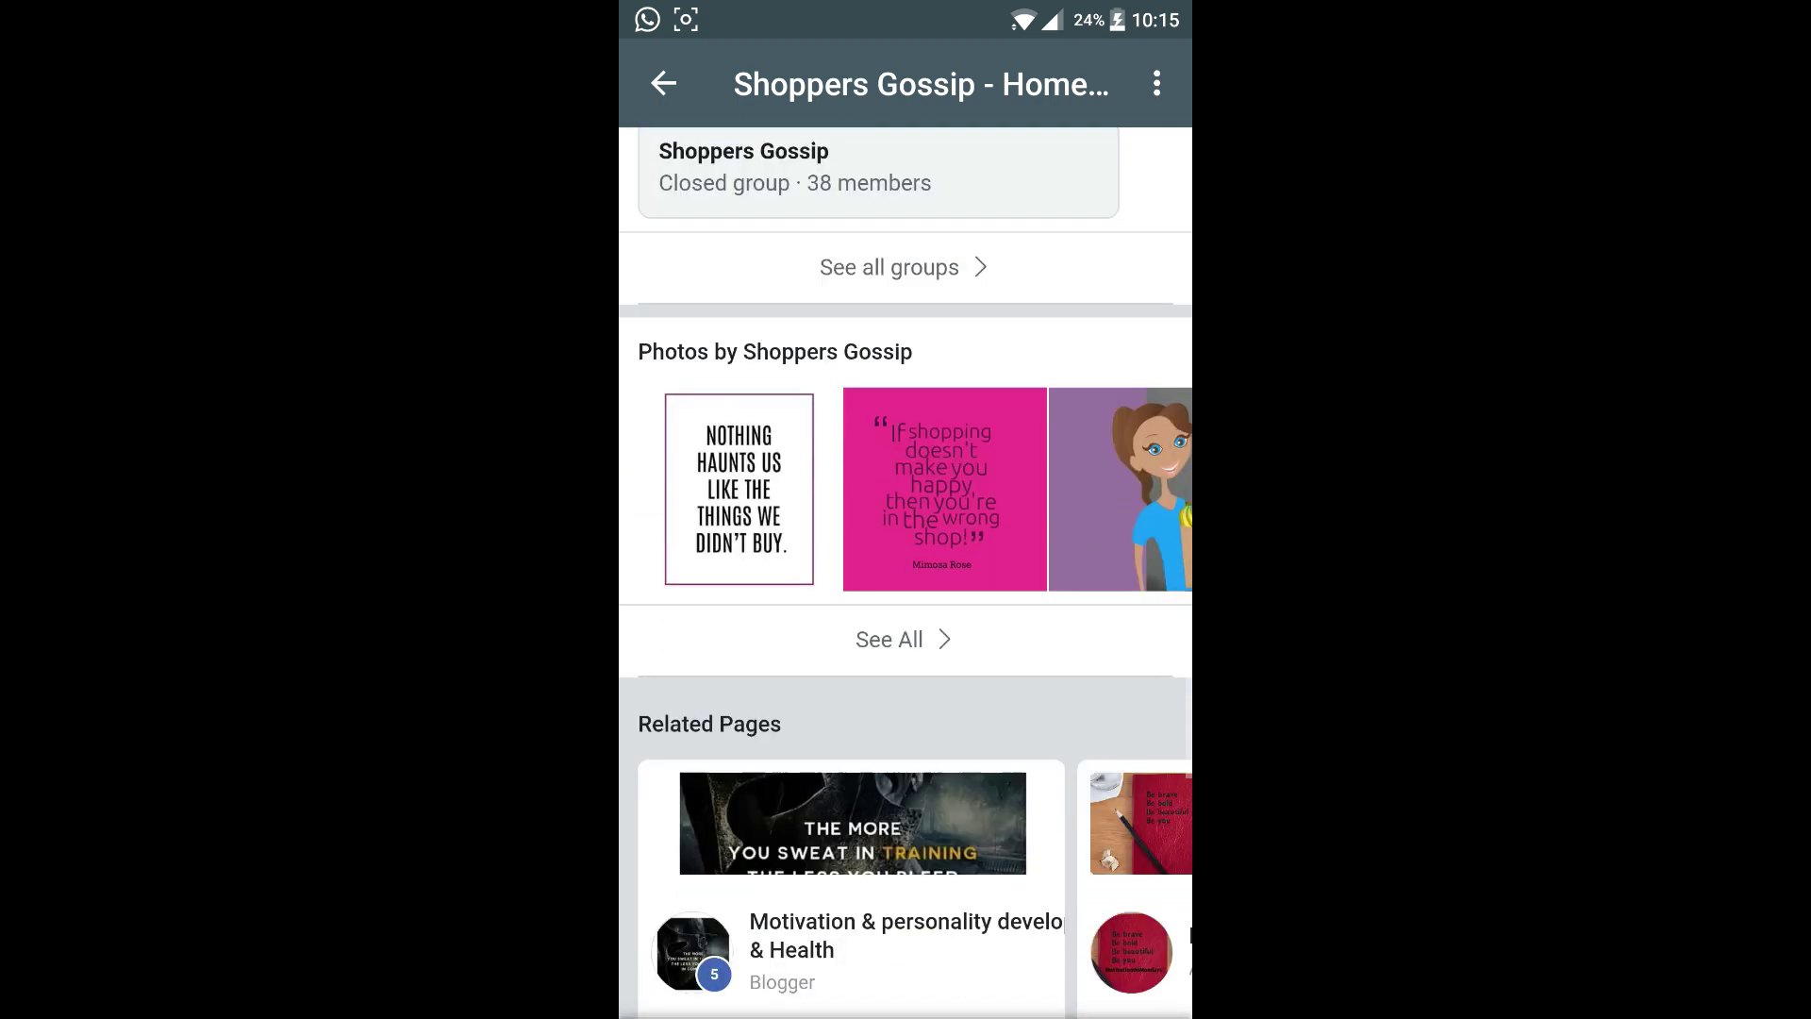
{"action": "scroll", "coordinate": [979, 771], "scroll_direction": "up", "scroll_amount": 2}
{"action": "scroll", "coordinate": [979, 771], "scroll_direction": "up", "scroll_amount": 20}
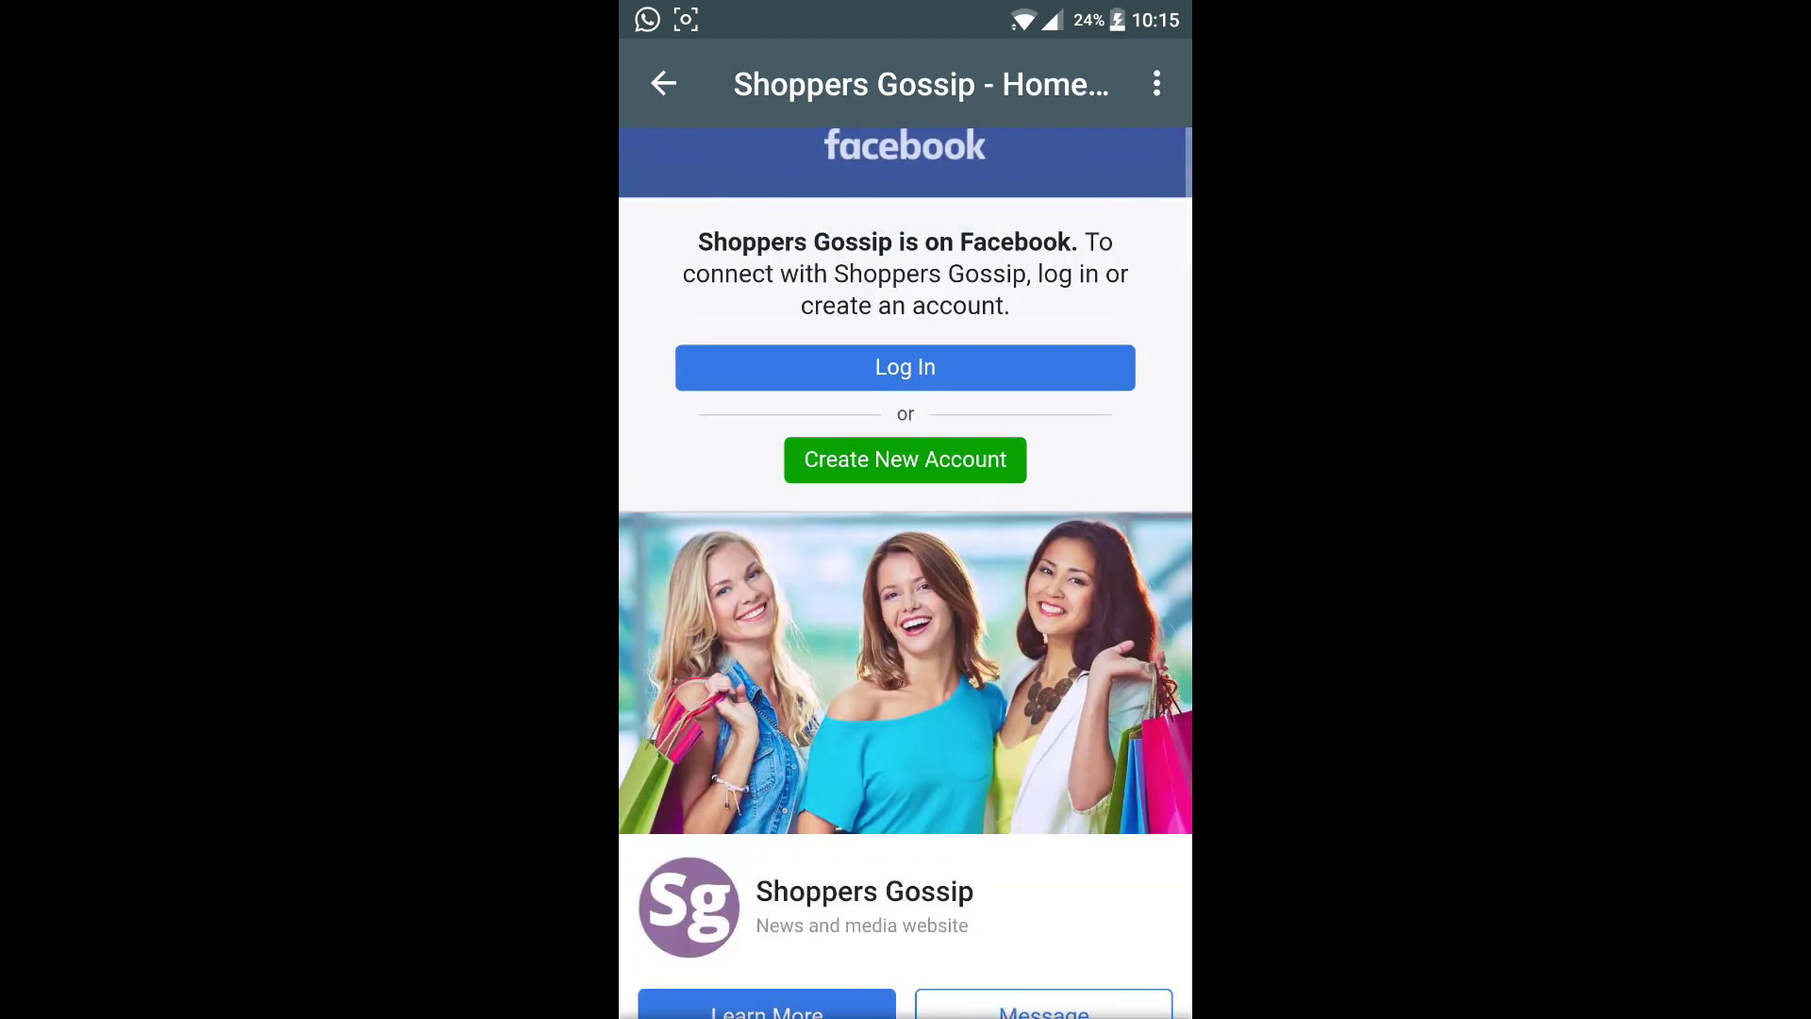
{"action": "left_click", "coordinate": [651, 85]}
Open the TechHorn Facebook feed and scroll through its Facebook page.
{"action": "left_click", "coordinate": [663, 83]}
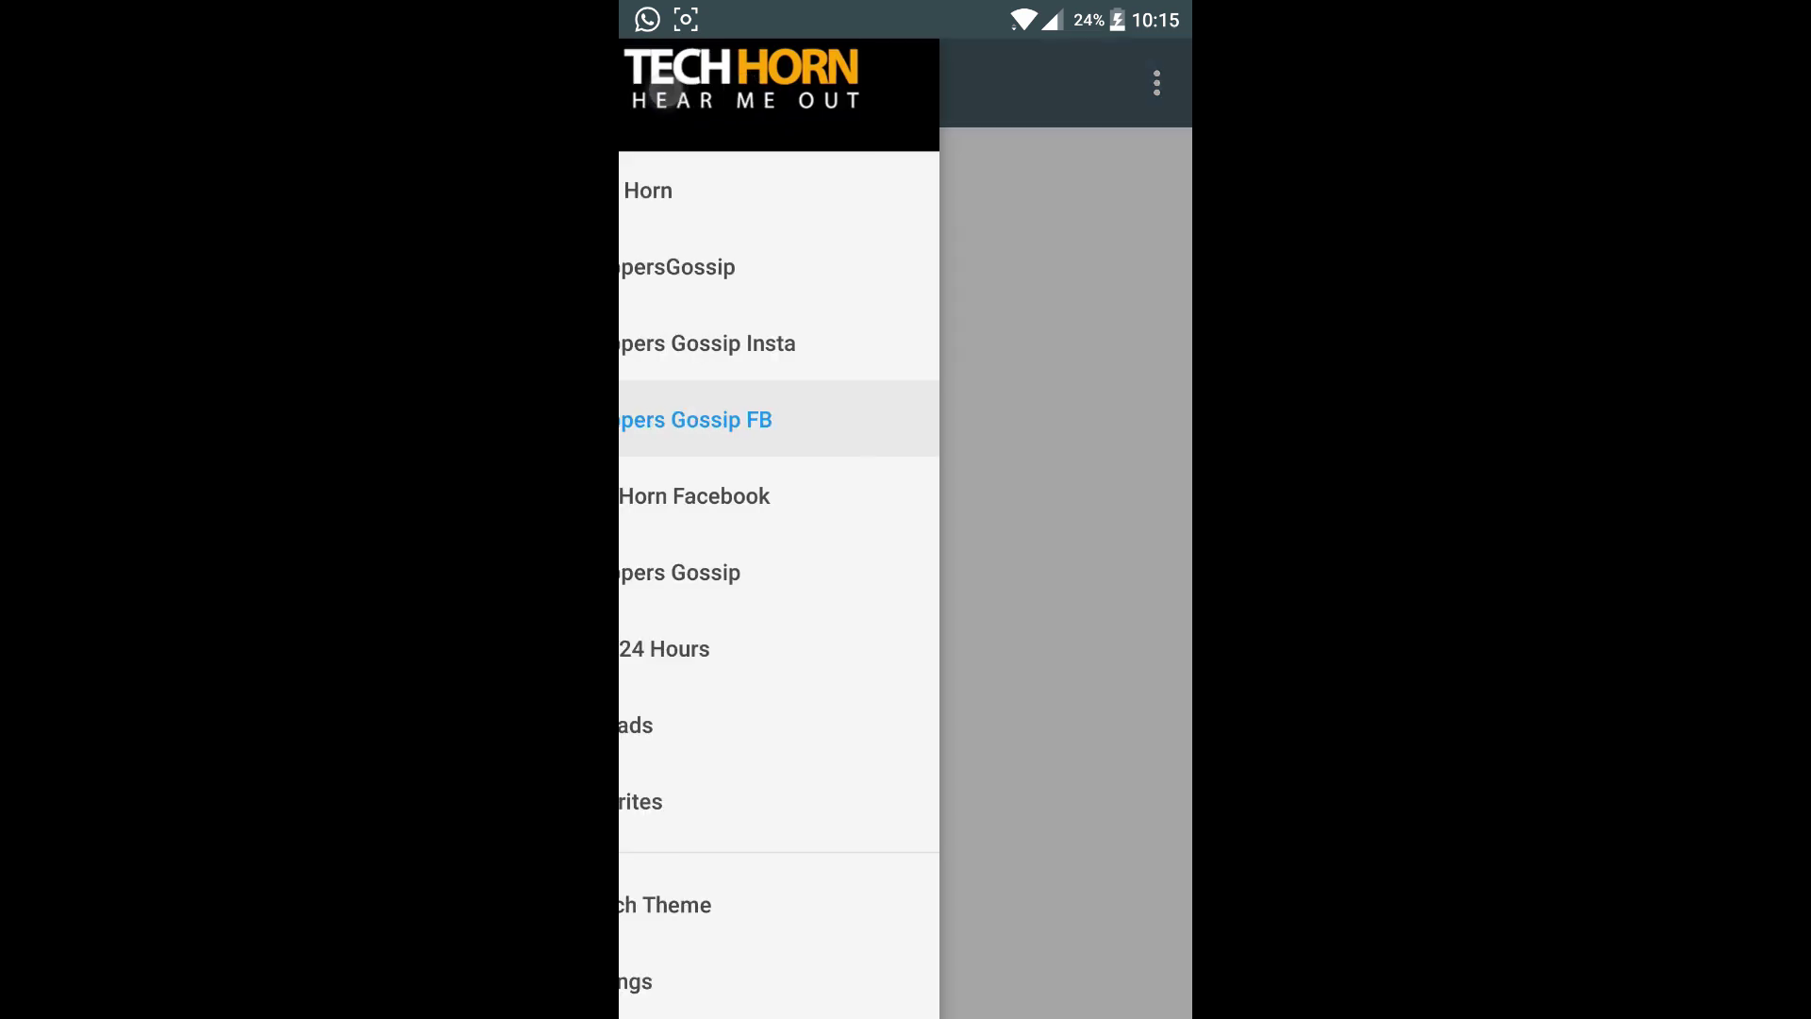
{"action": "left_click", "coordinate": [1019, 493]}
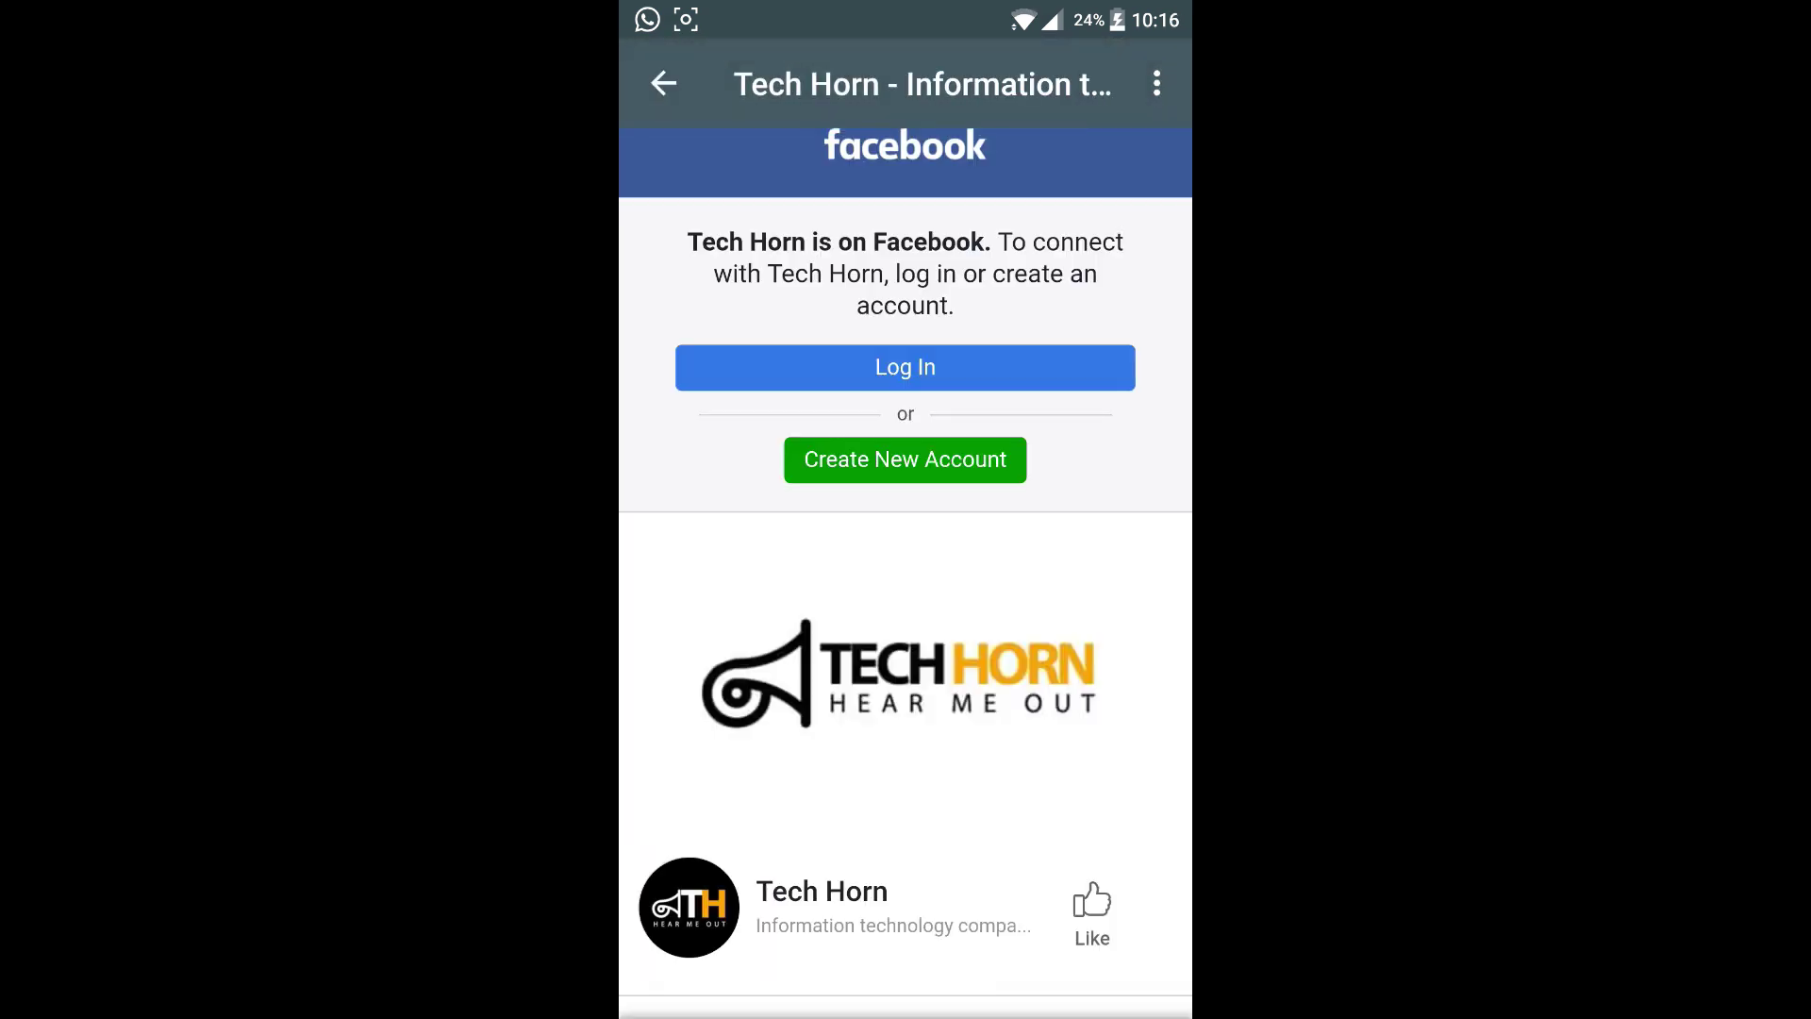
{"action": "scroll", "coordinate": [906, 566], "scroll_direction": "down", "scroll_amount": 7}
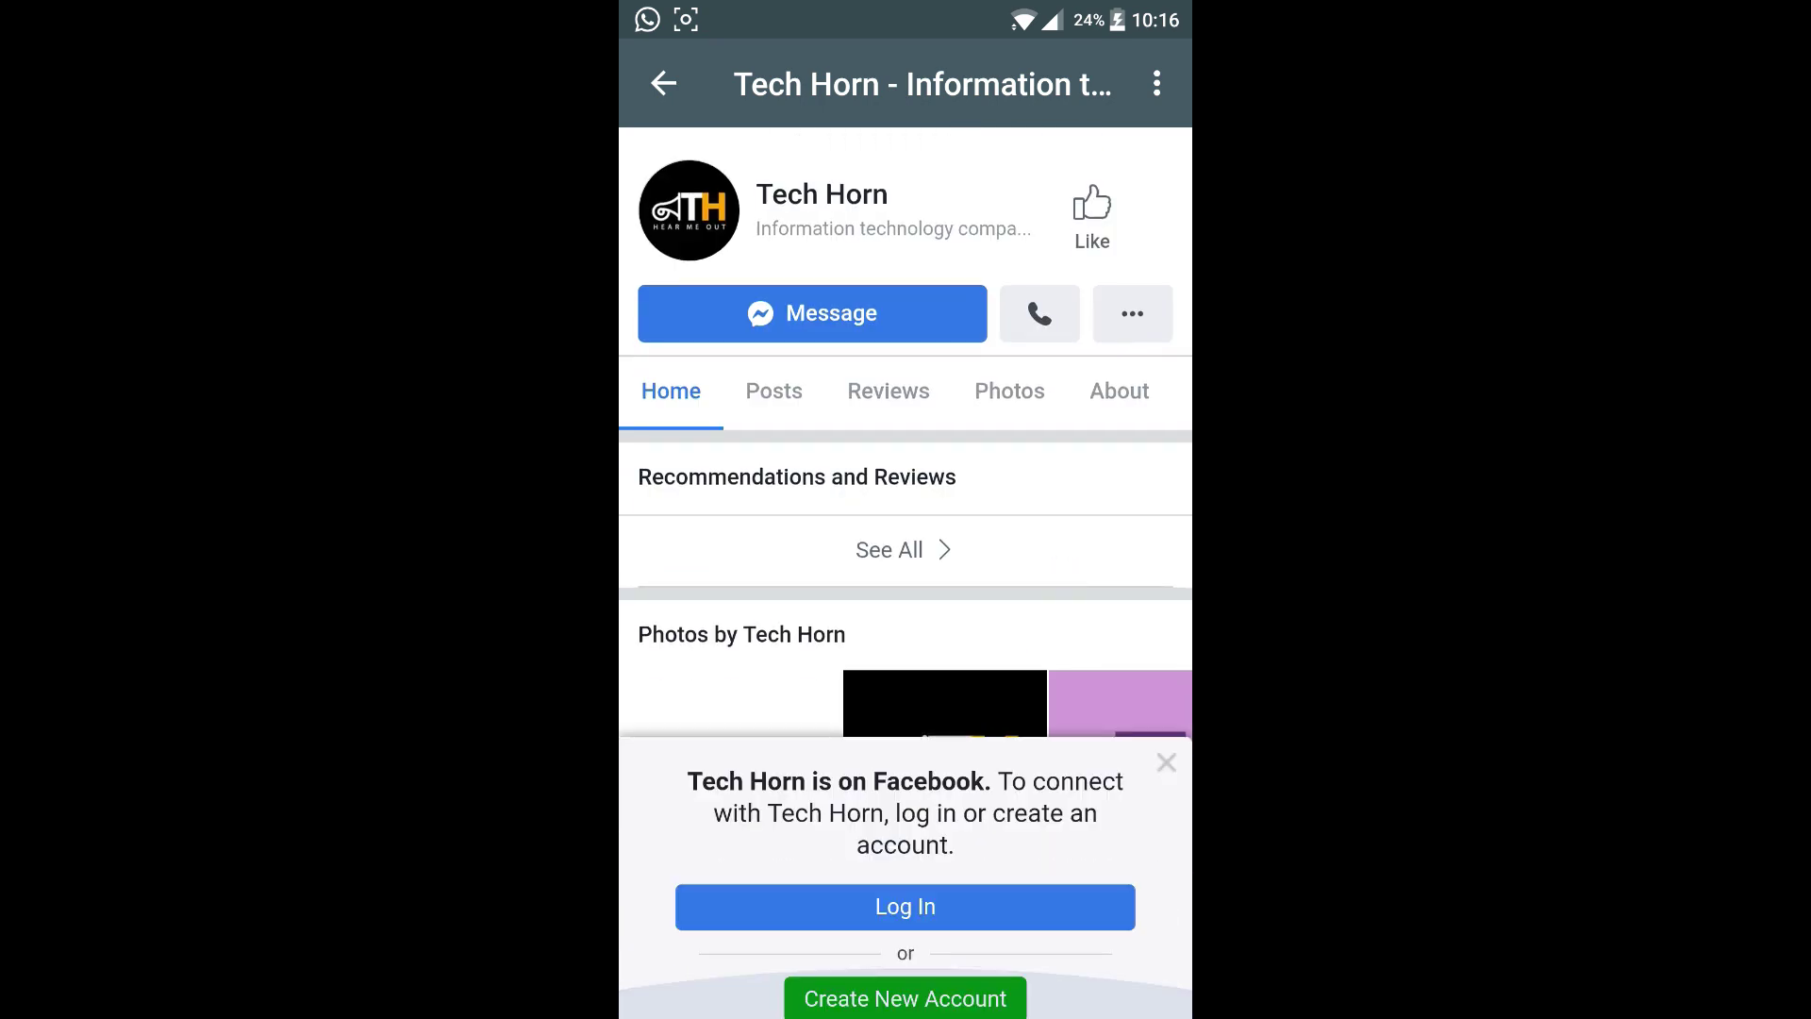
{"action": "scroll", "coordinate": [905, 472], "scroll_direction": "down", "scroll_amount": 10}
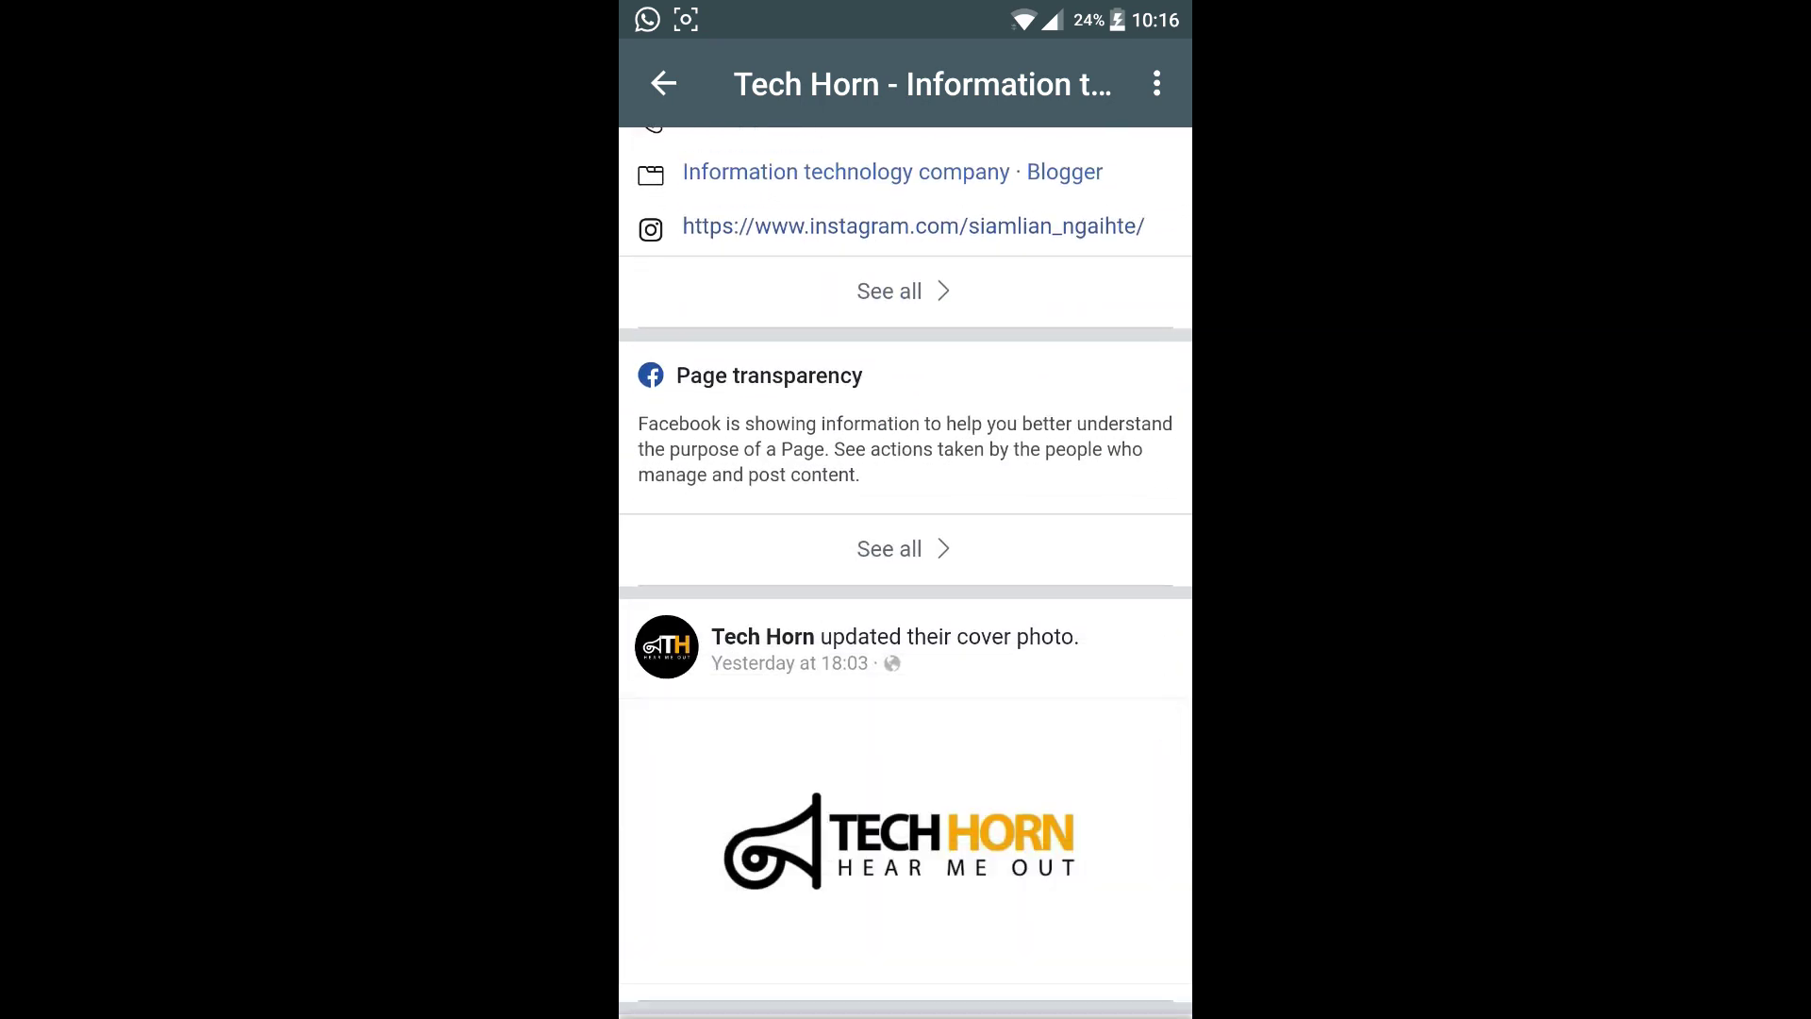
{"action": "scroll", "coordinate": [906, 566], "scroll_direction": "up", "scroll_amount": 5}
{"action": "left_click", "coordinate": [664, 83]}
{"action": "left_click", "coordinate": [664, 83]}
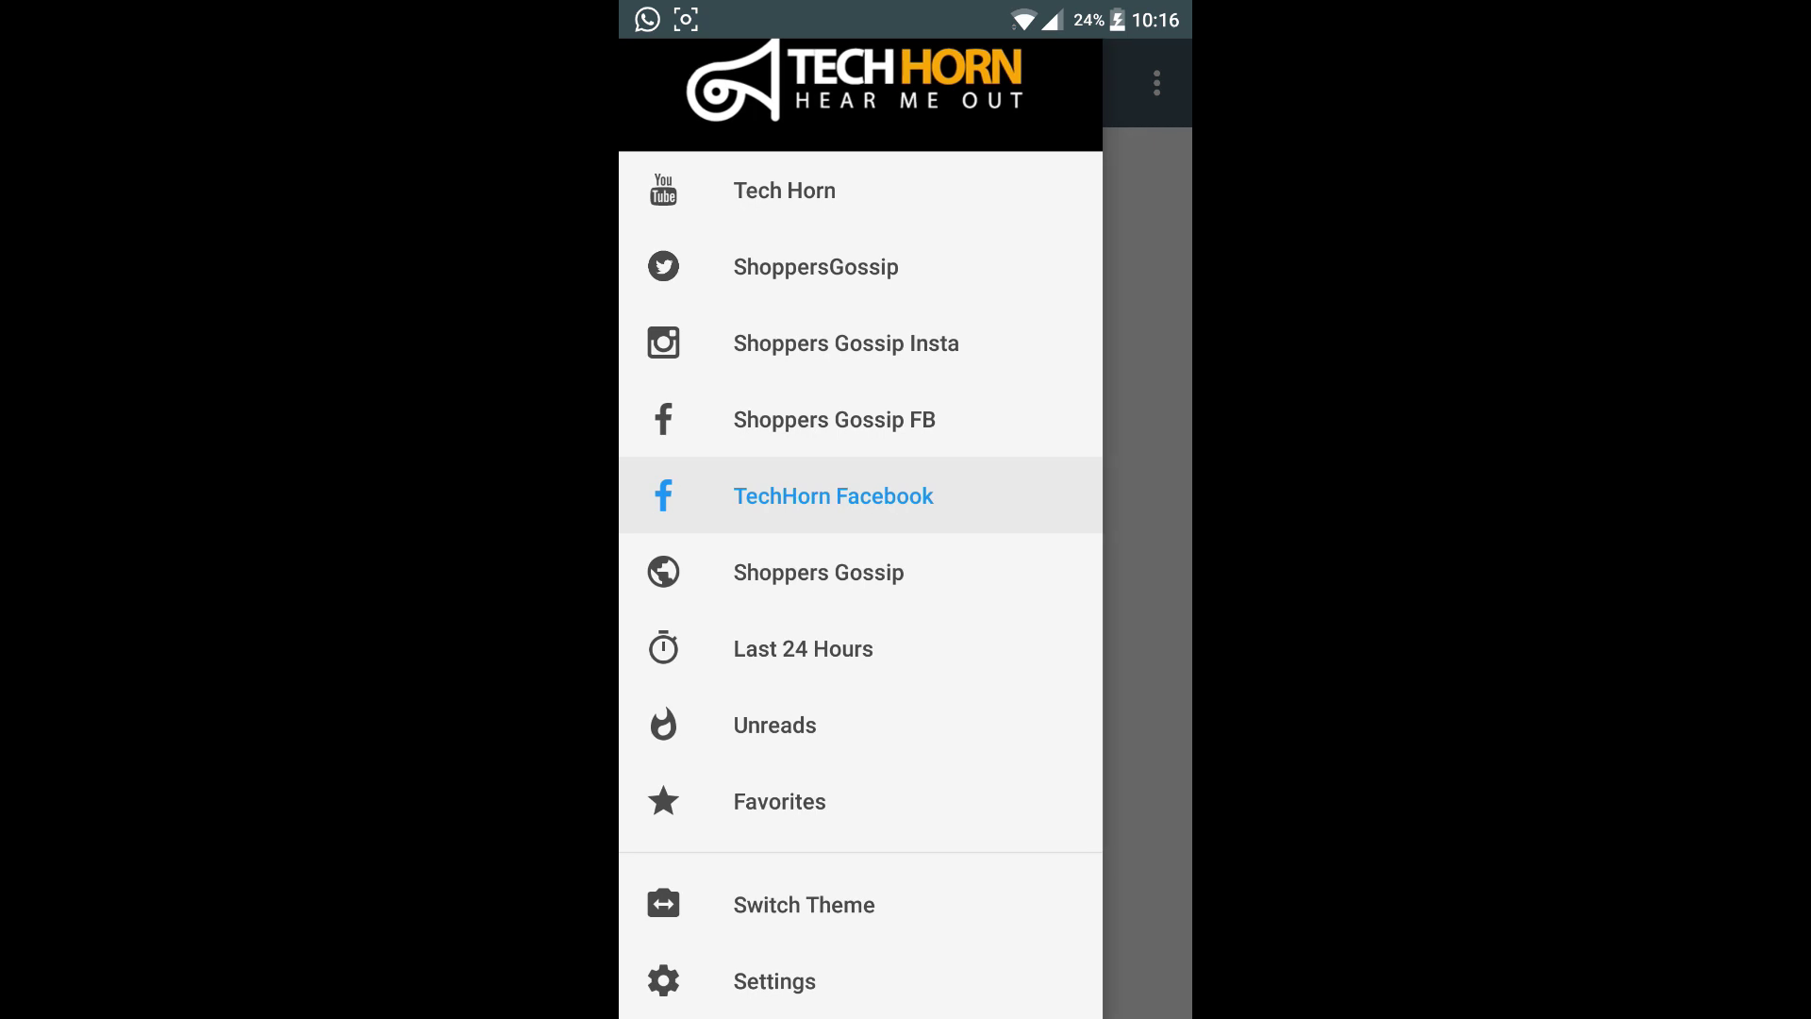
Open the Shoppers Gossip website feed and scroll through its article list.
{"action": "left_click", "coordinate": [996, 576]}
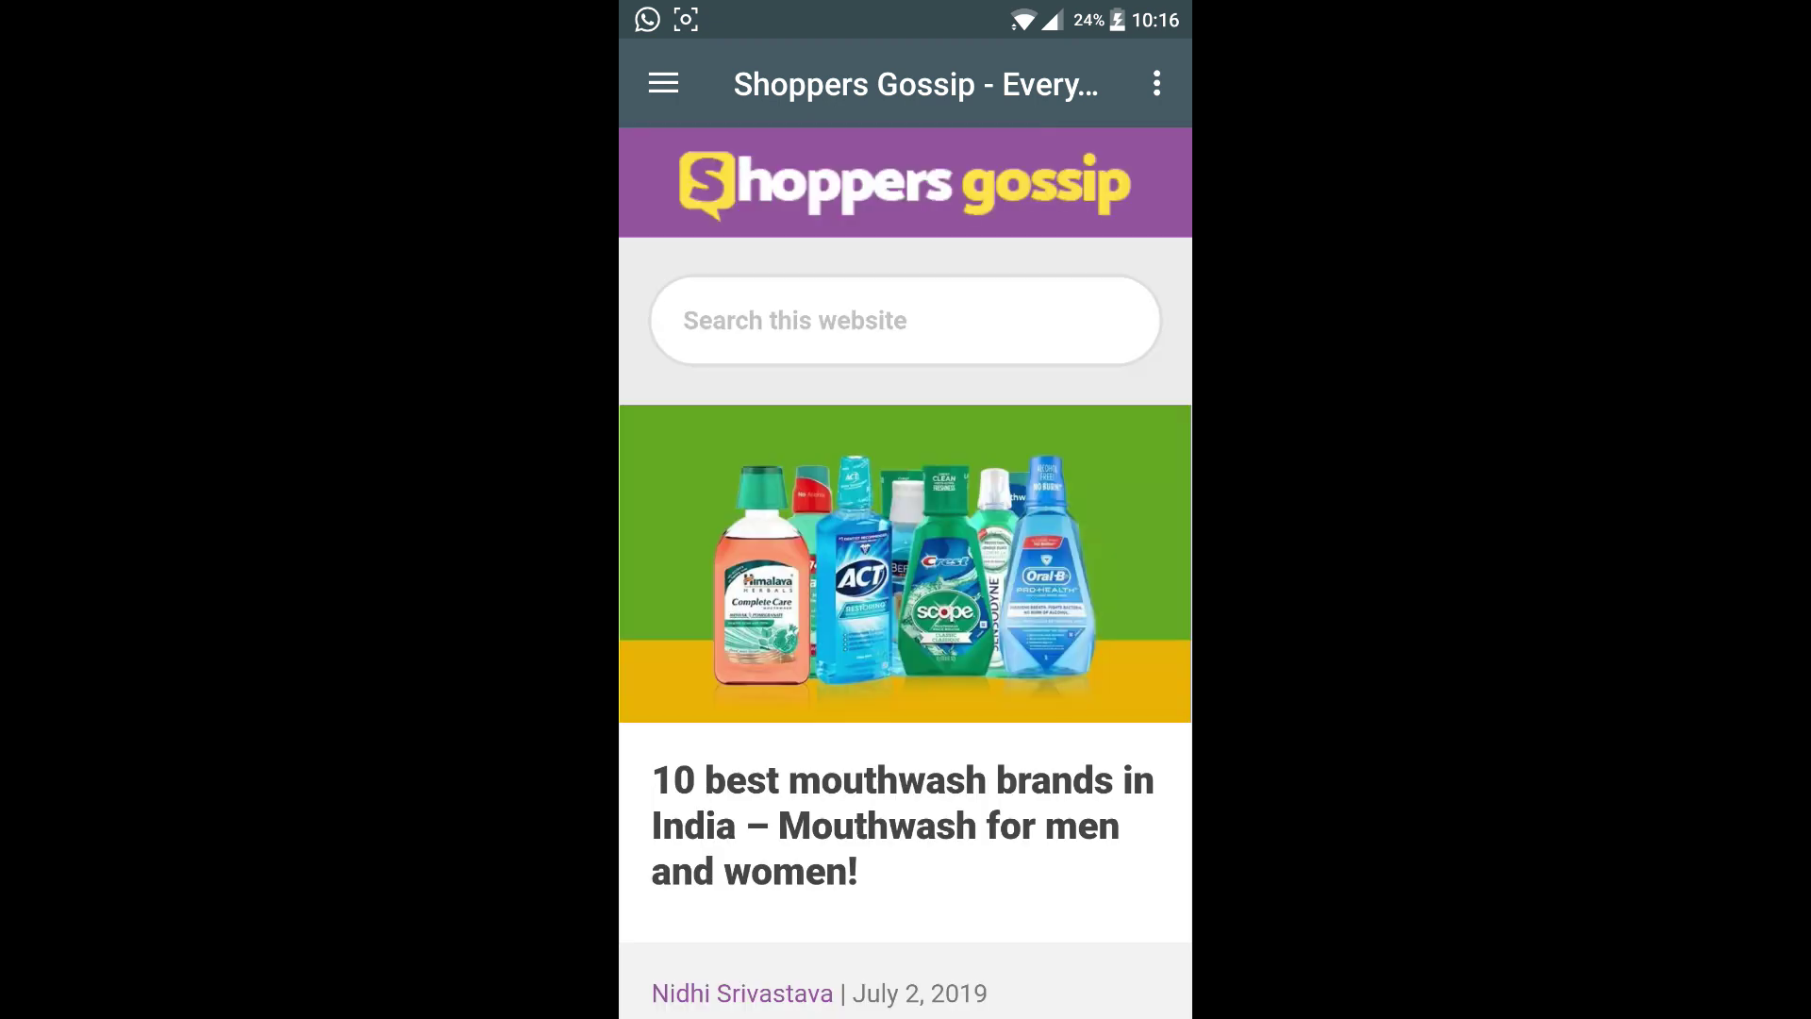
{"action": "scroll", "coordinate": [1063, 593], "scroll_direction": "down", "scroll_amount": 2}
{"action": "scroll", "coordinate": [1062, 593], "scroll_direction": "down", "scroll_amount": 15}
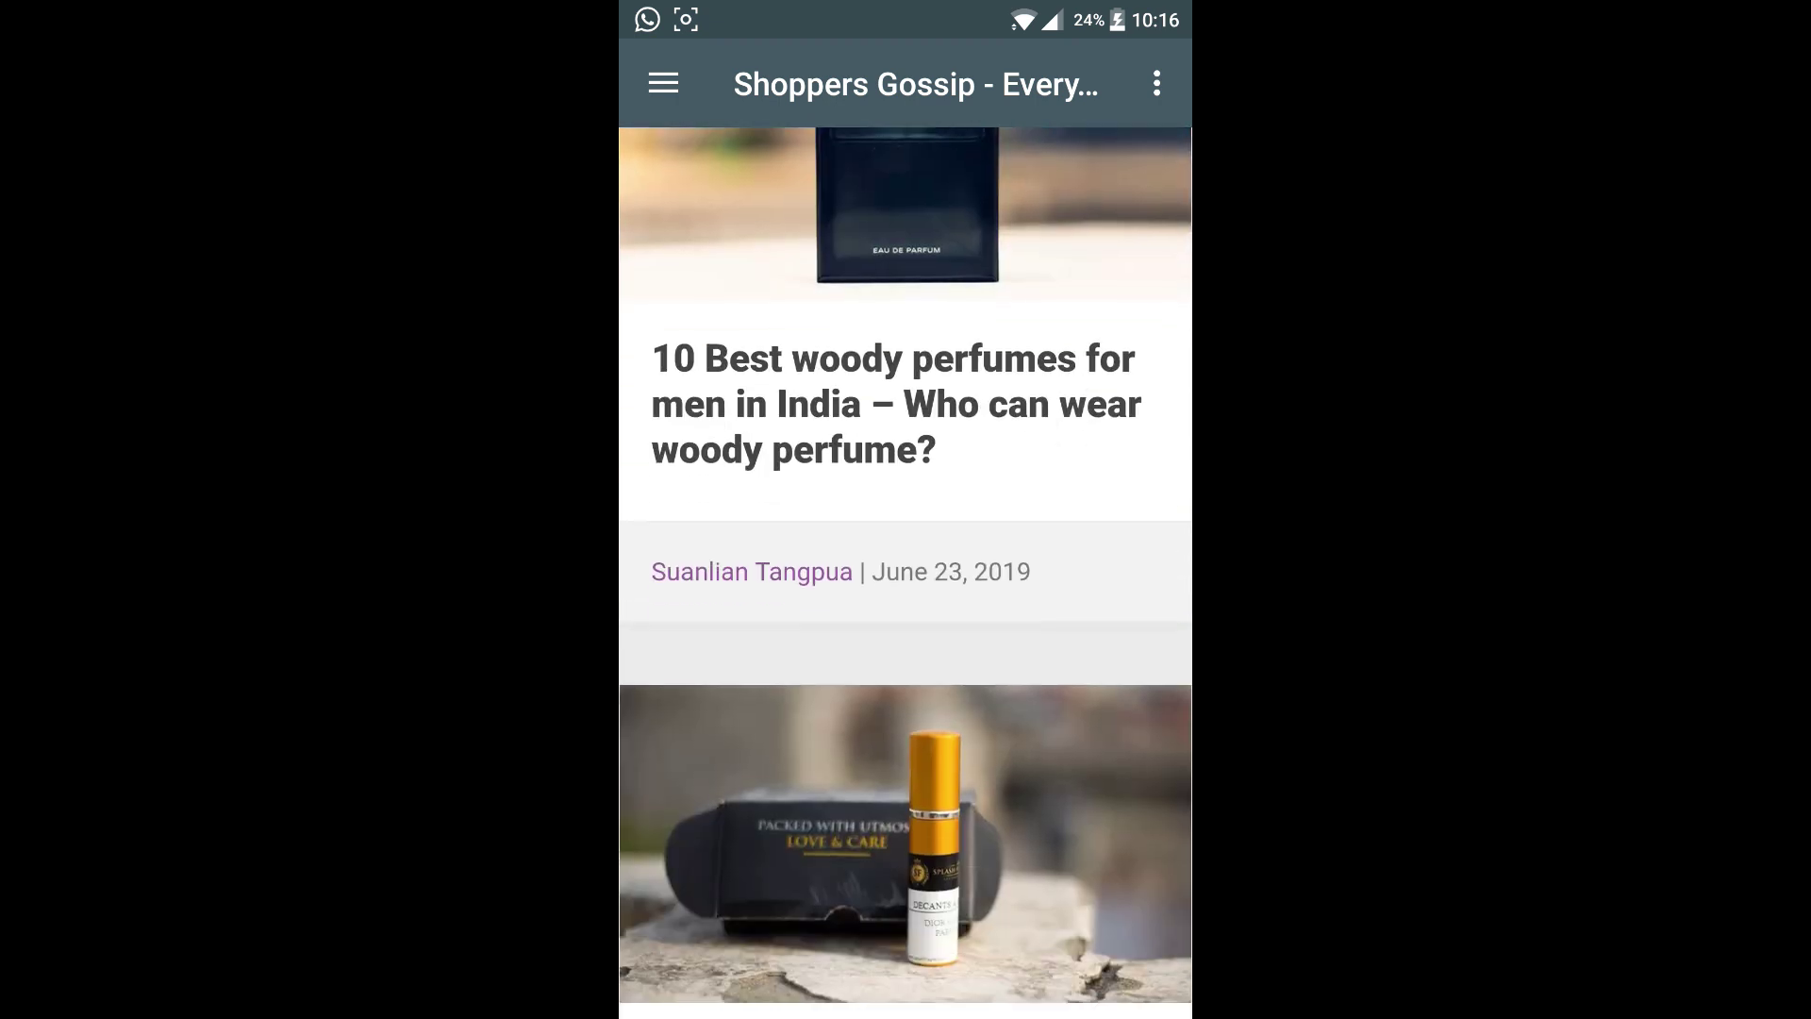
{"action": "scroll", "coordinate": [1066, 575], "scroll_direction": "down", "scroll_amount": 4}
{"action": "scroll", "coordinate": [966, 789], "scroll_direction": "up", "scroll_amount": 20}
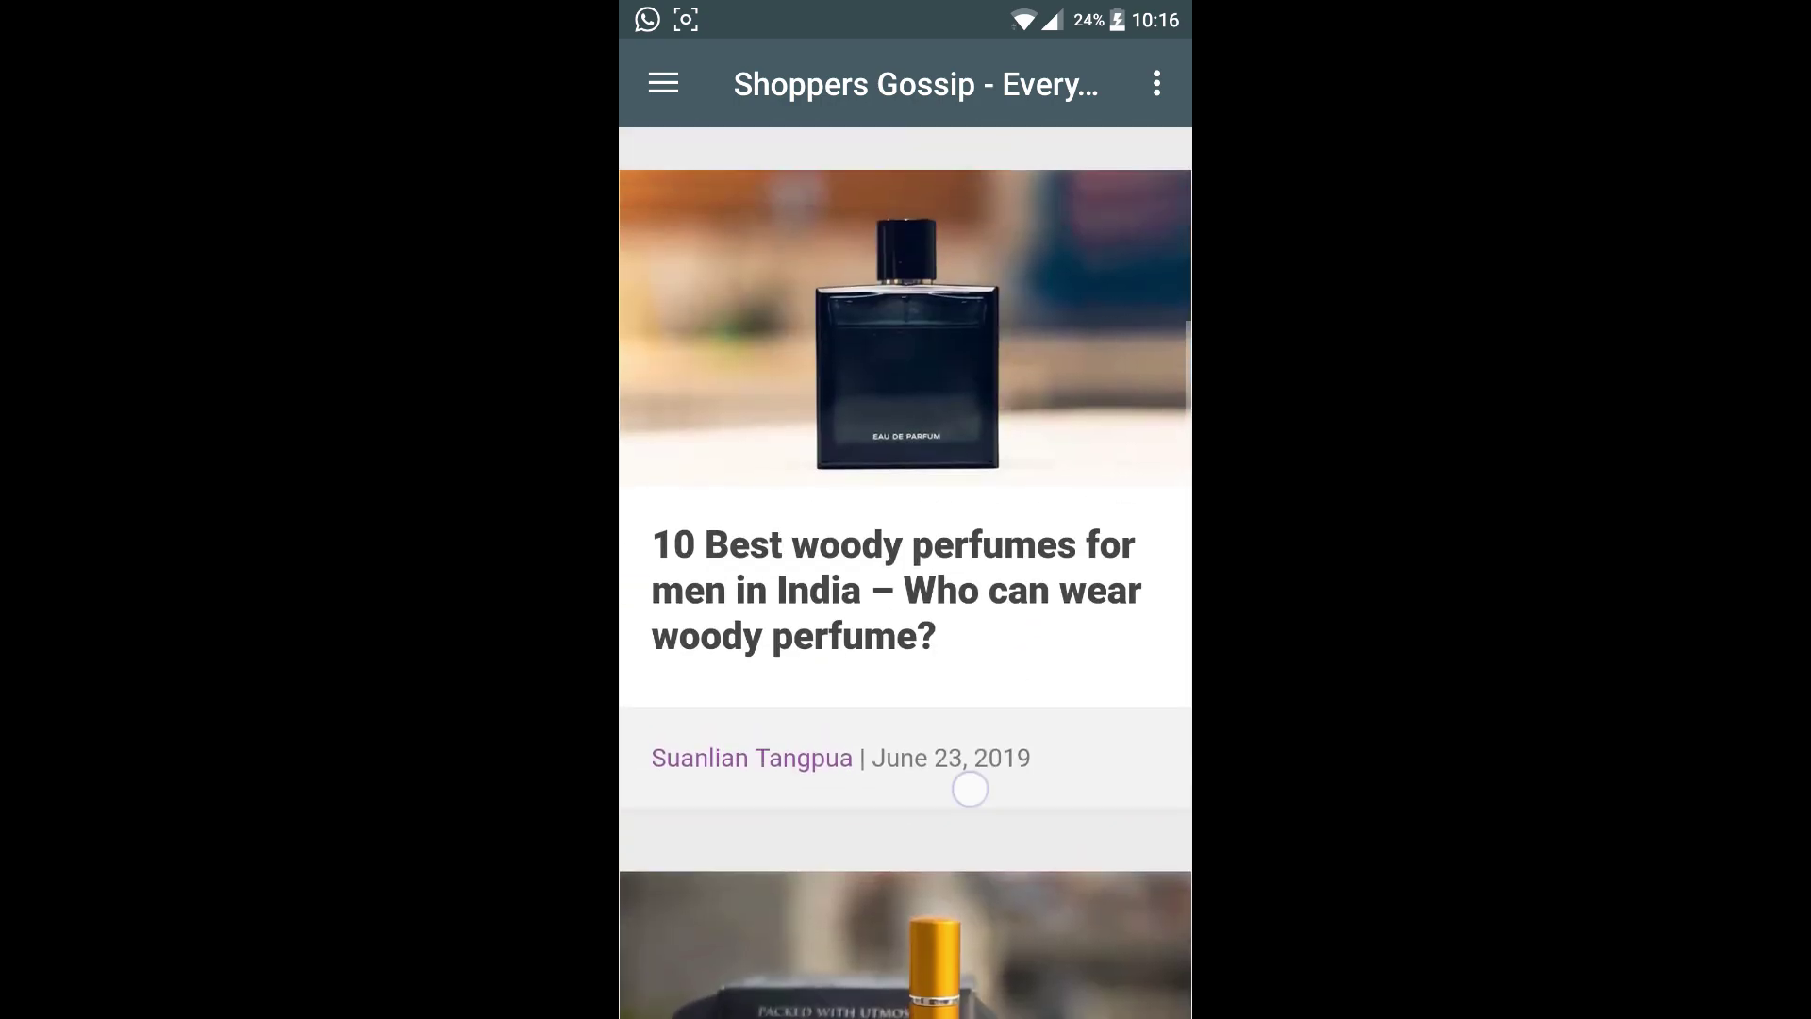
Close Tech Horn from Recents and go to the phone's home screen.
{"action": "left_click", "coordinate": [663, 83]}
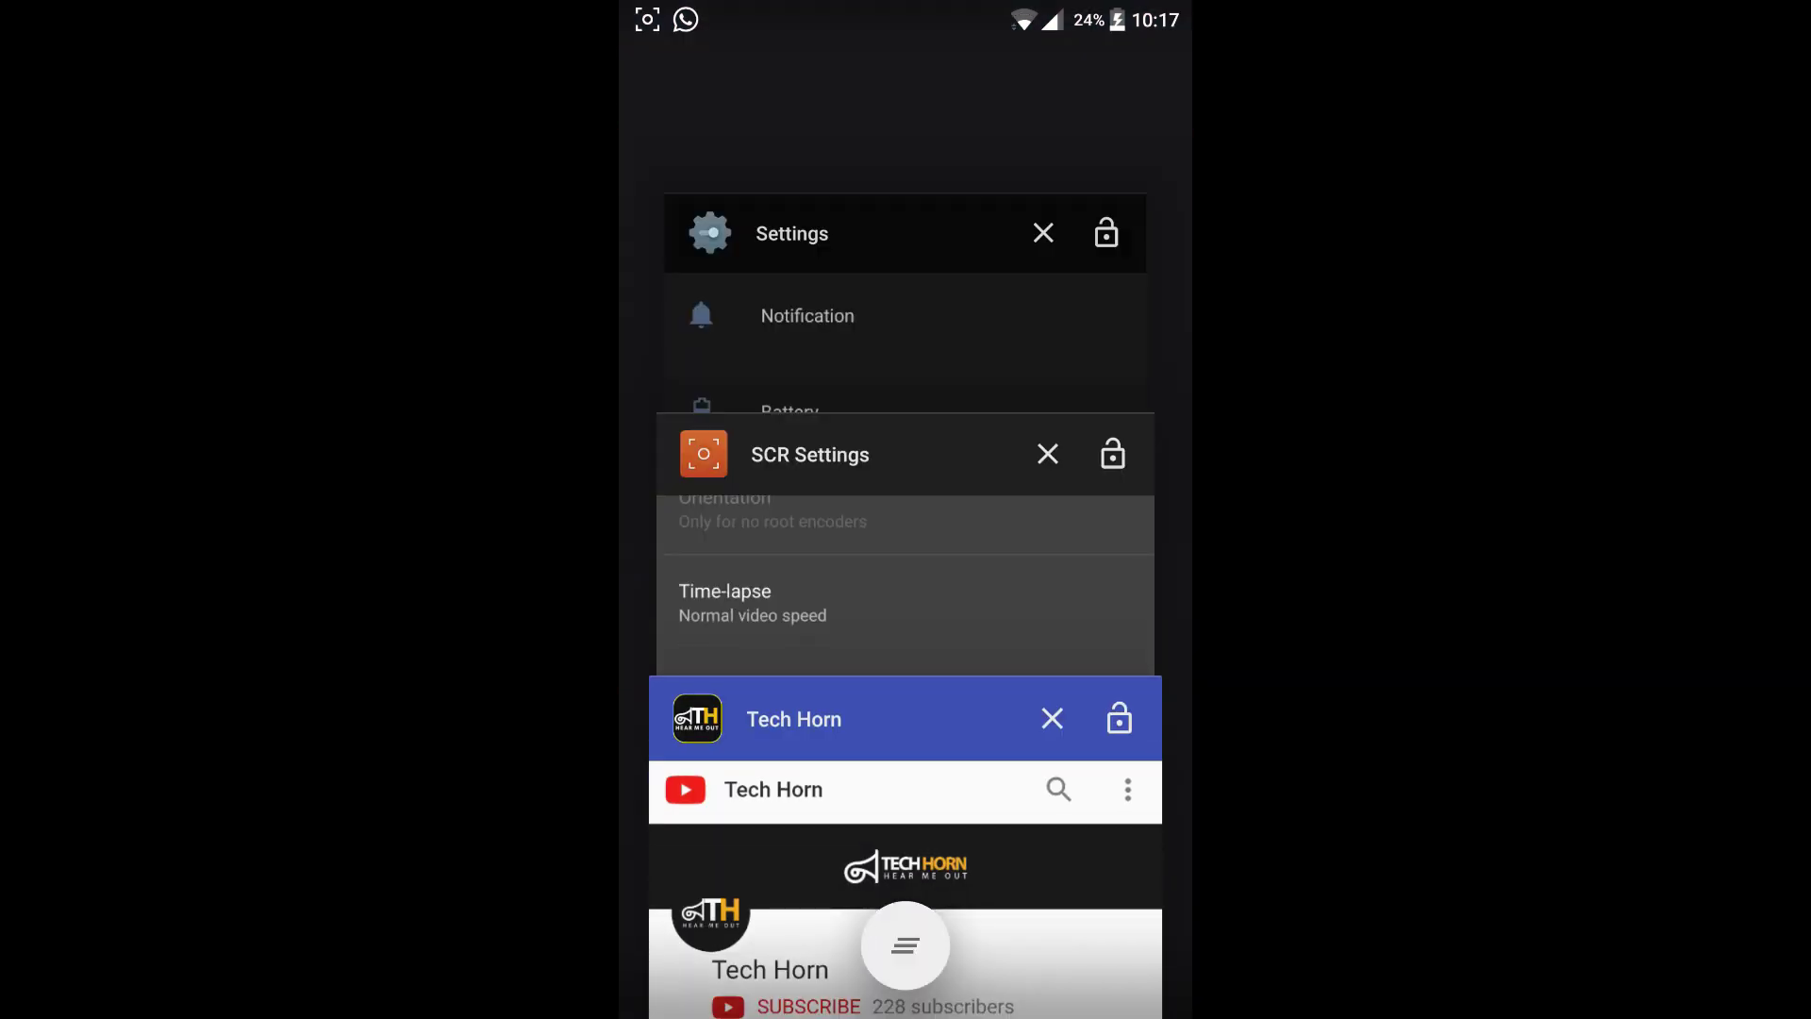
{"action": "scroll", "coordinate": [905, 566], "scroll_direction": "down", "scroll_amount": 5}
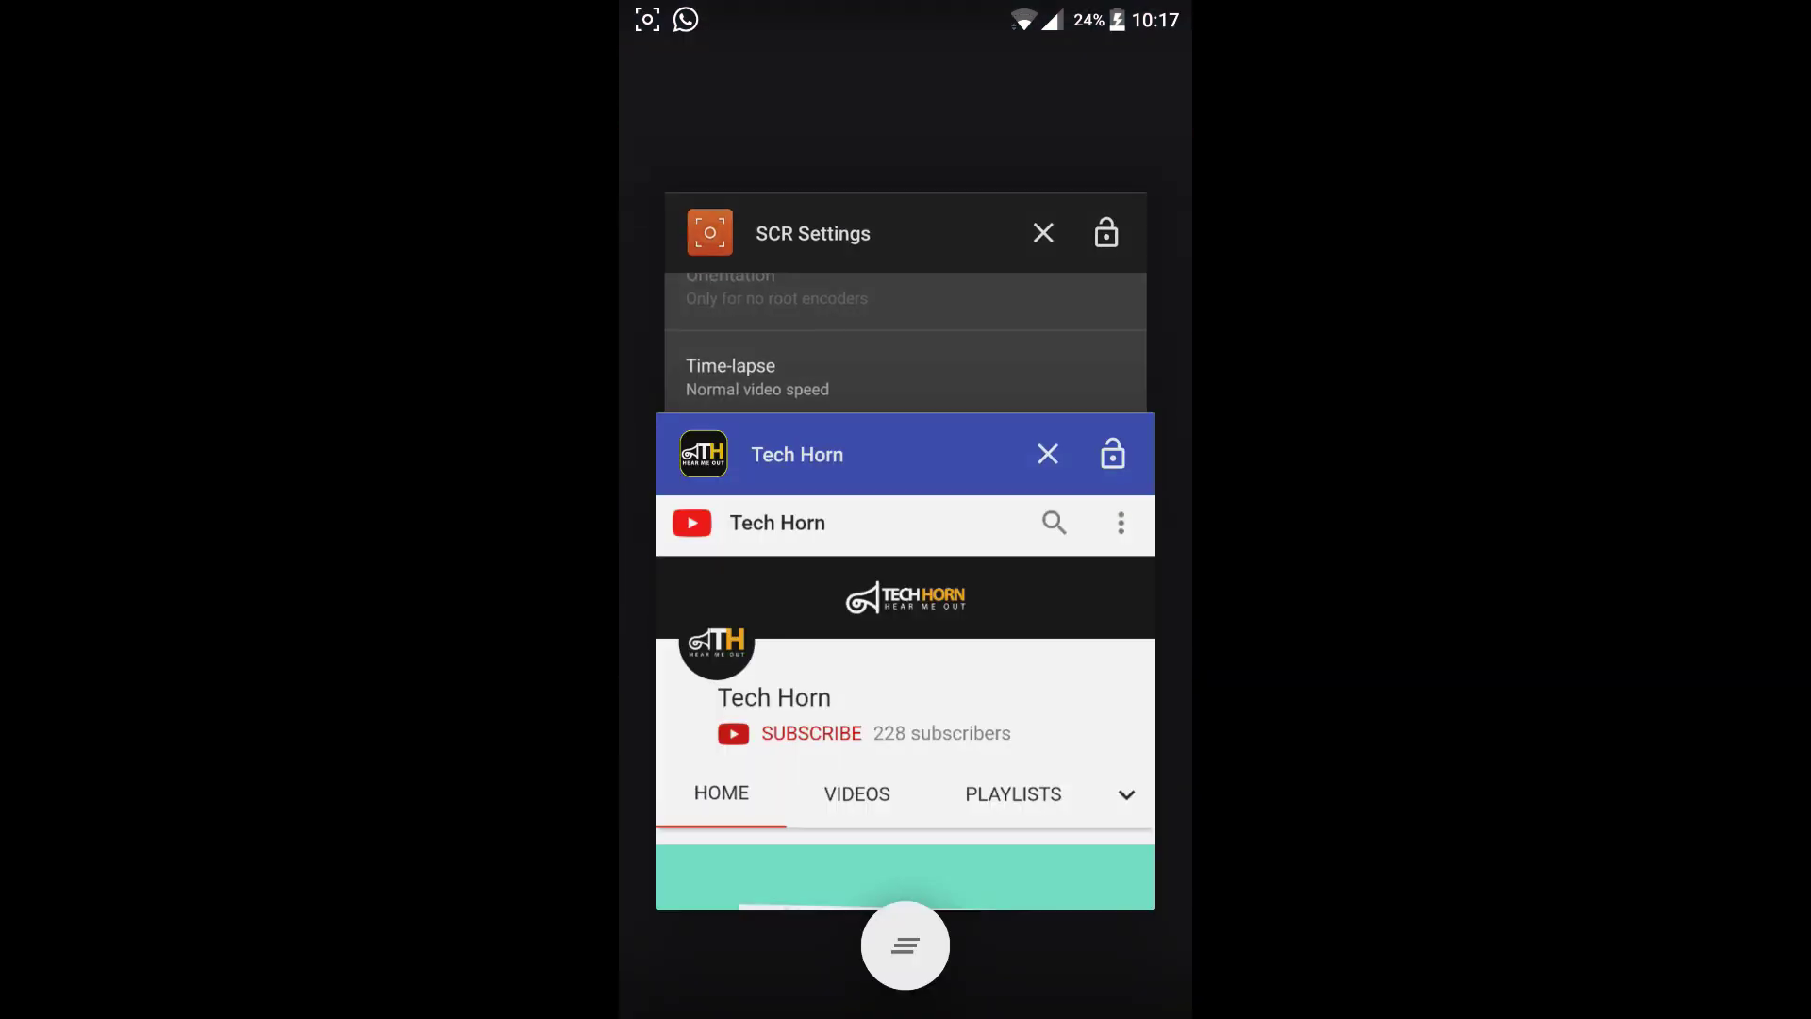
{"action": "left_click_drag", "start_coordinate": [849, 528], "coordinate": [973, 528]}
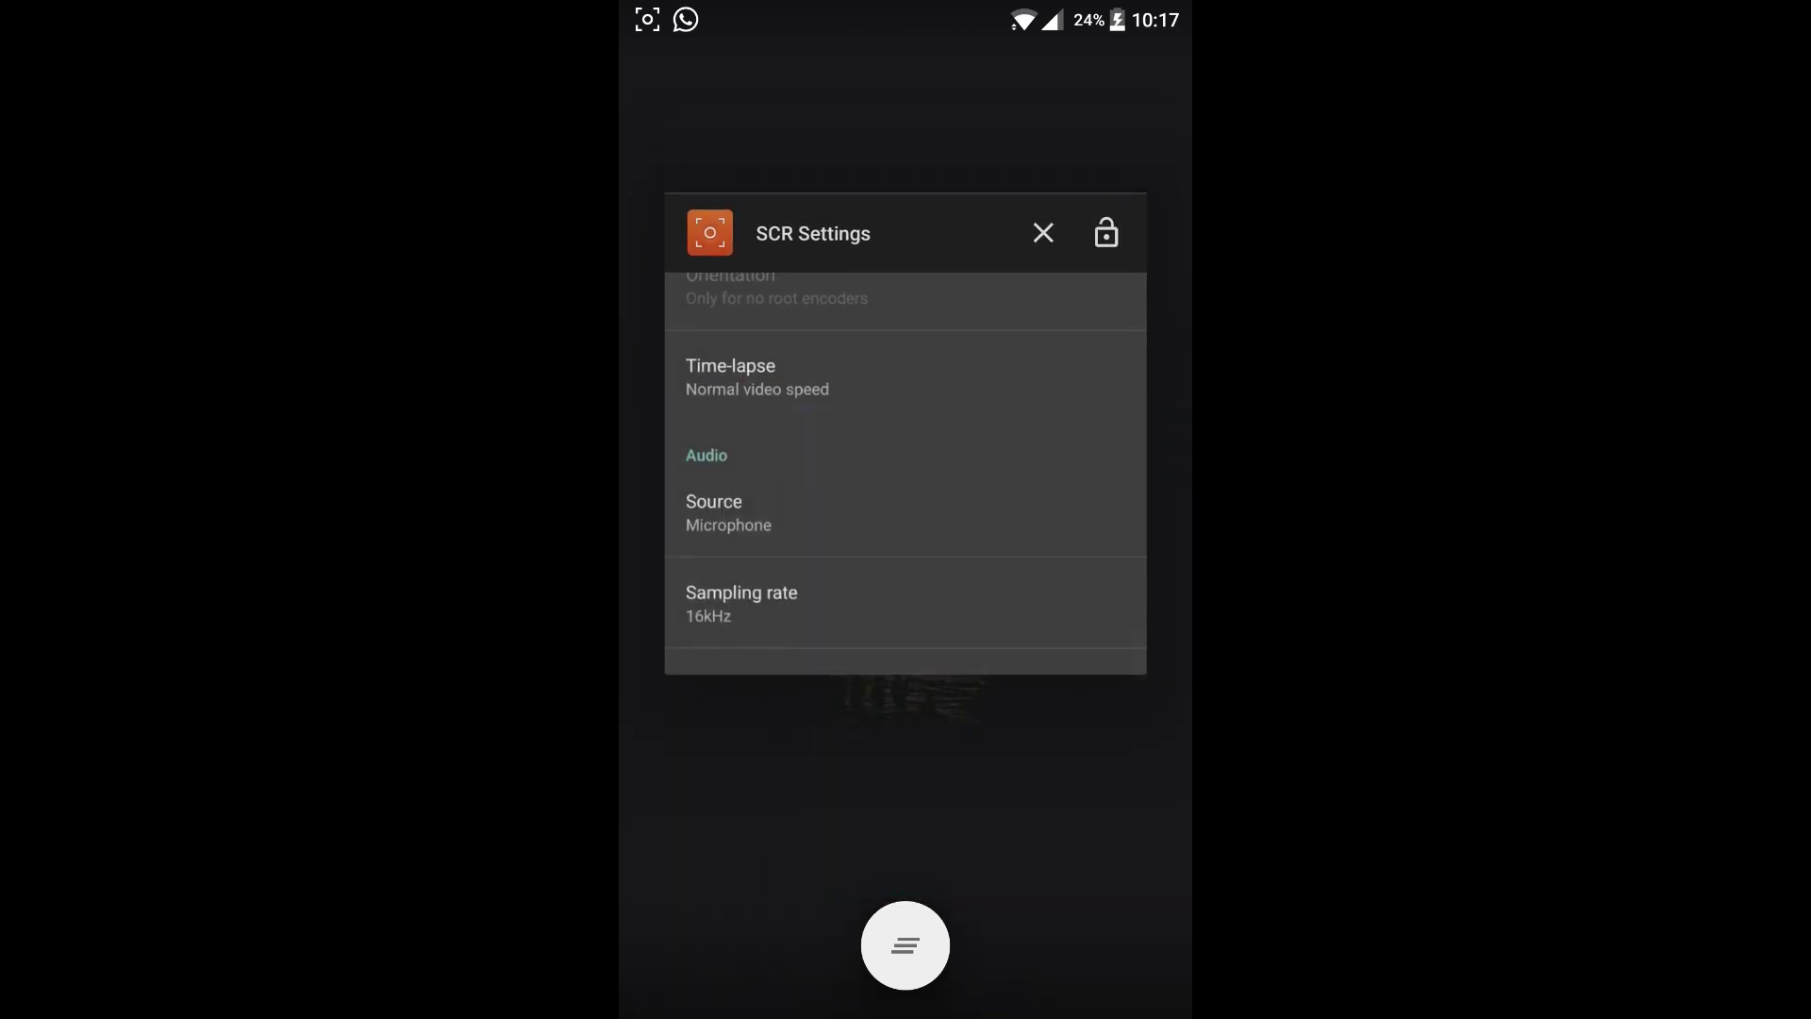
{"action": "left_click", "coordinate": [905, 945]}
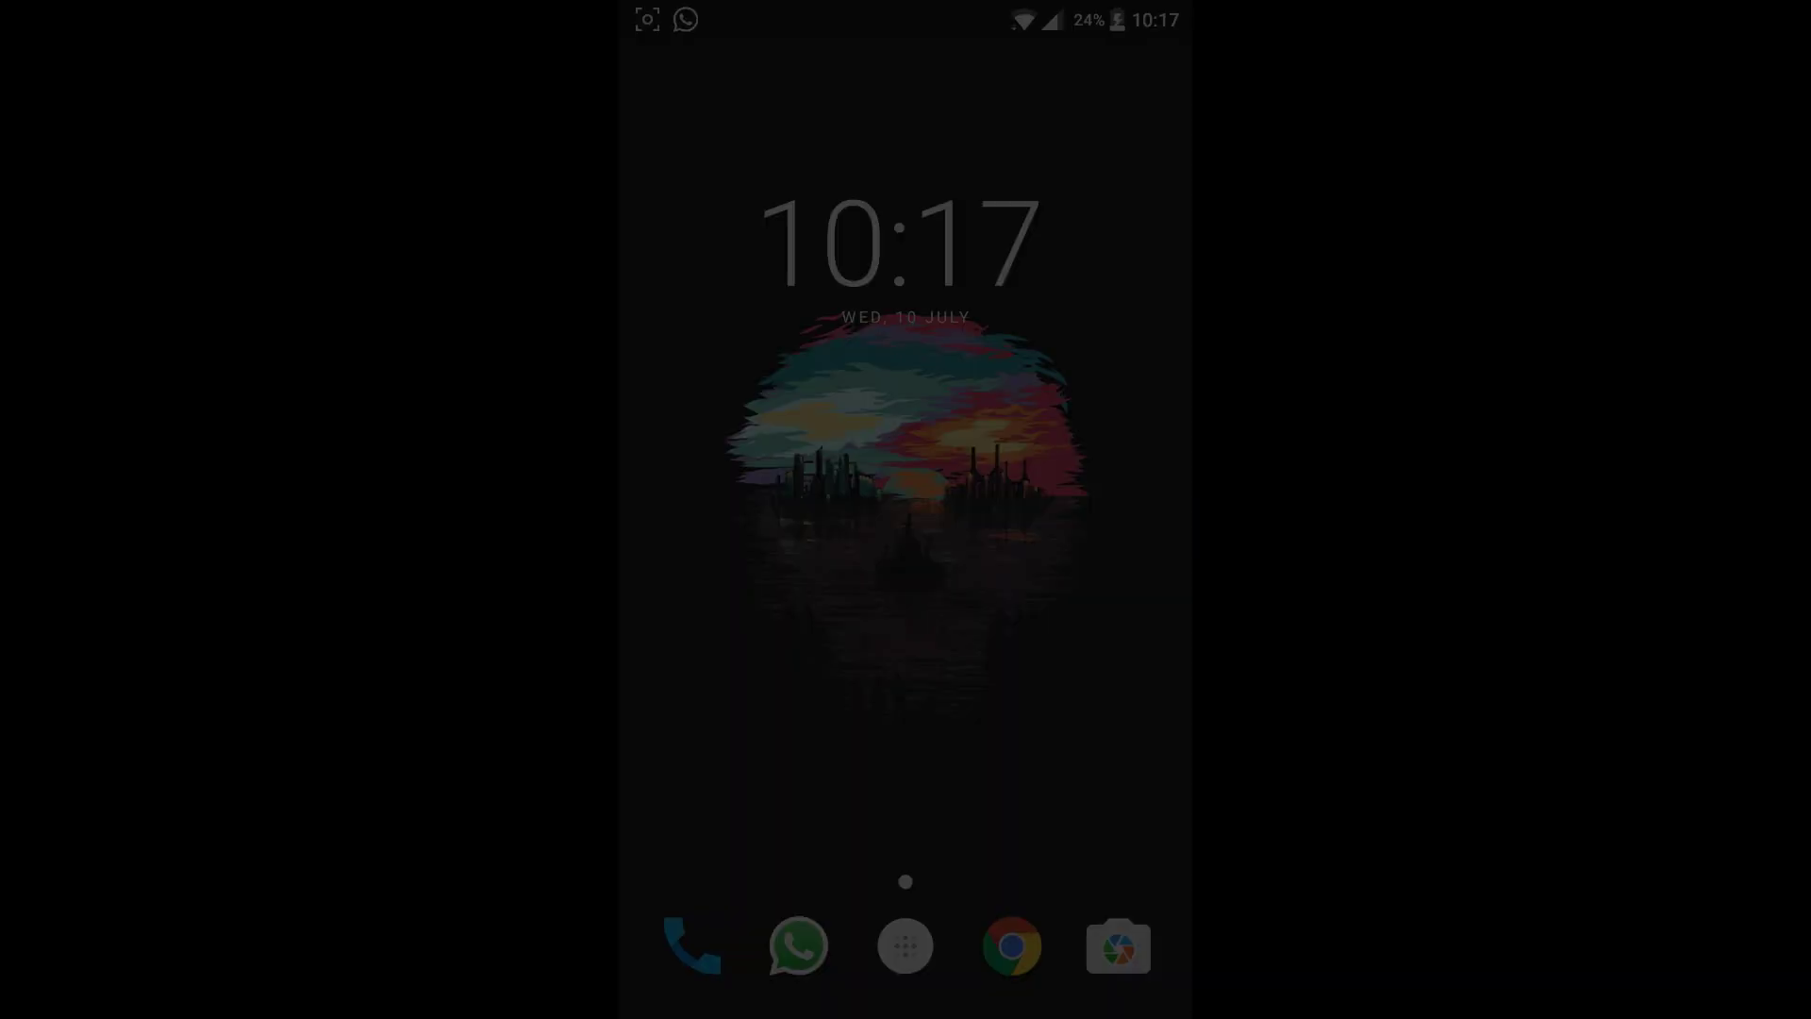